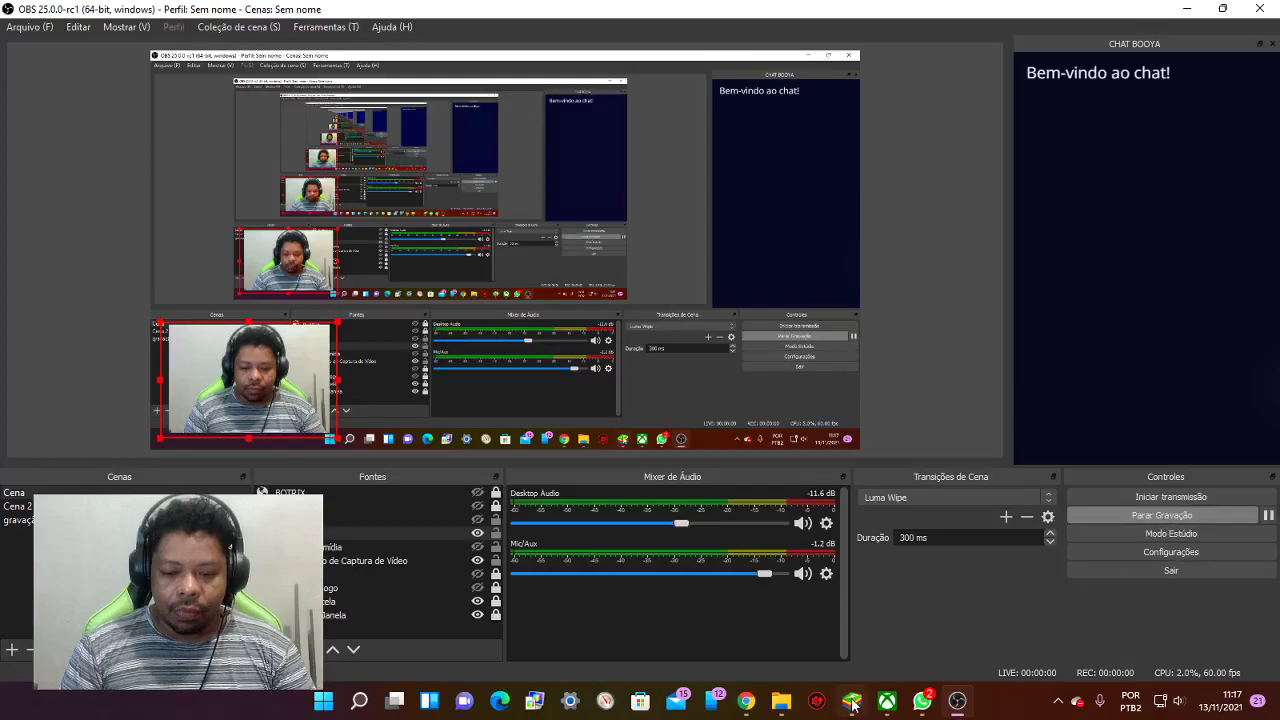
Switch from OBS Studio to the Free Fire game running in BlueStacks
click(851, 700)
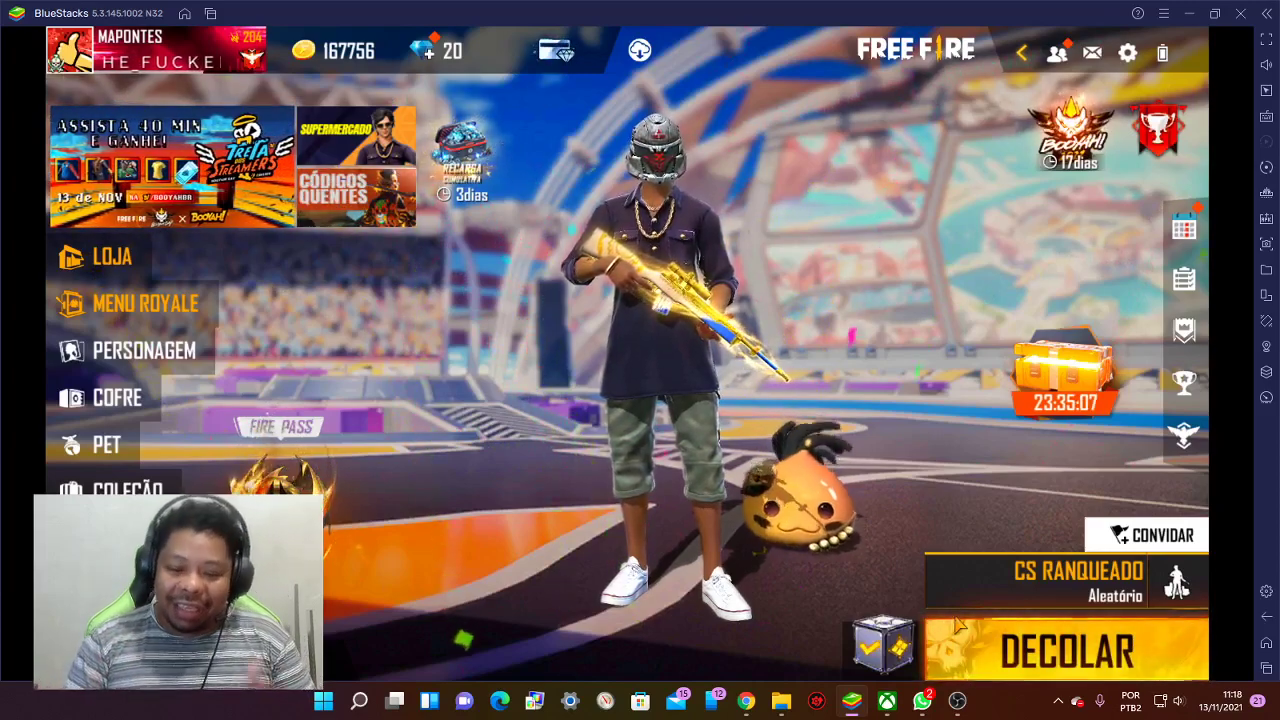
Switch to Chrome and scroll the stream's Editar configurações dialog to its current thumbnail
mouse_move(746, 701)
click(765, 620)
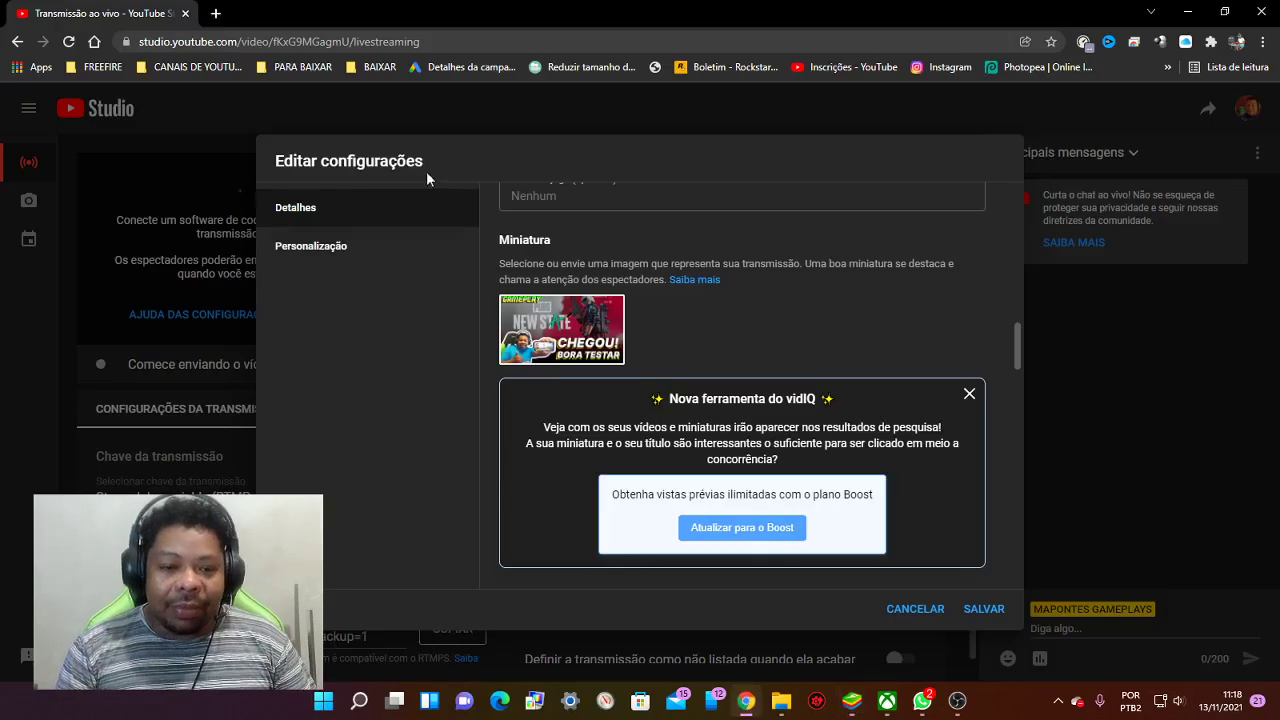
scroll(718, 375, up, 9)
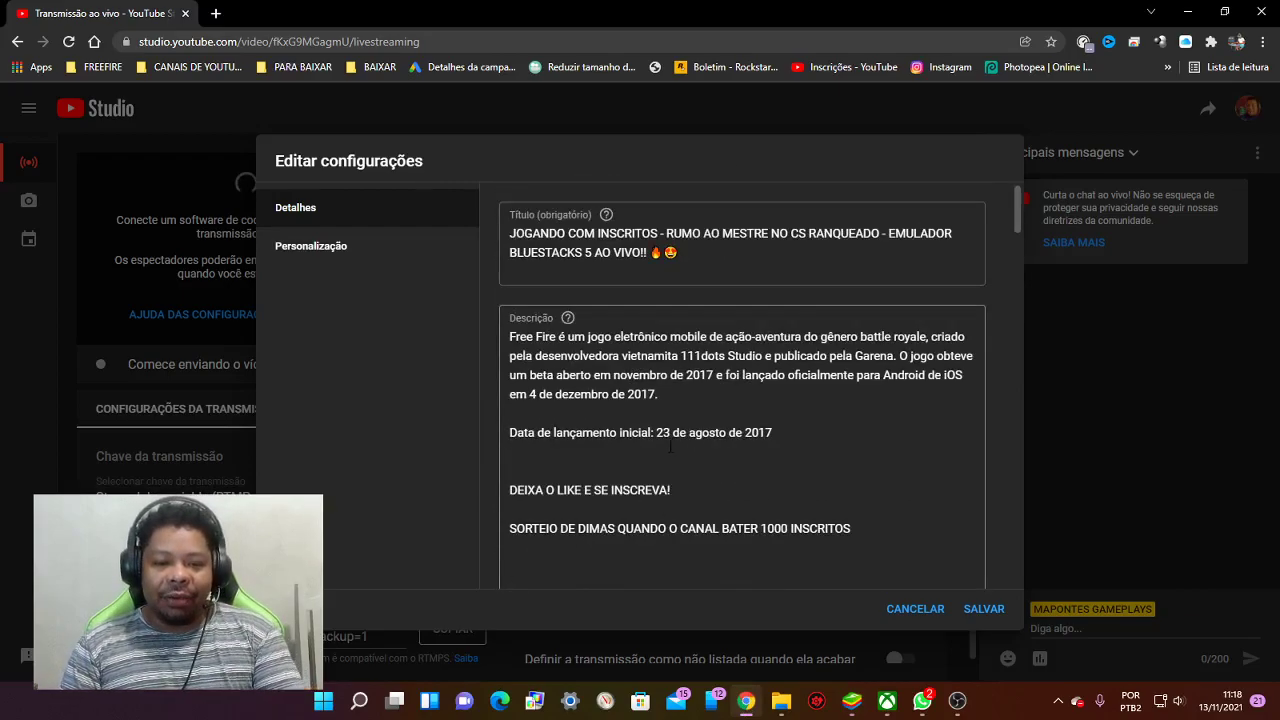
scroll(666, 444, down, 5)
scroll(671, 457, down, 6)
scroll(671, 457, up, 3)
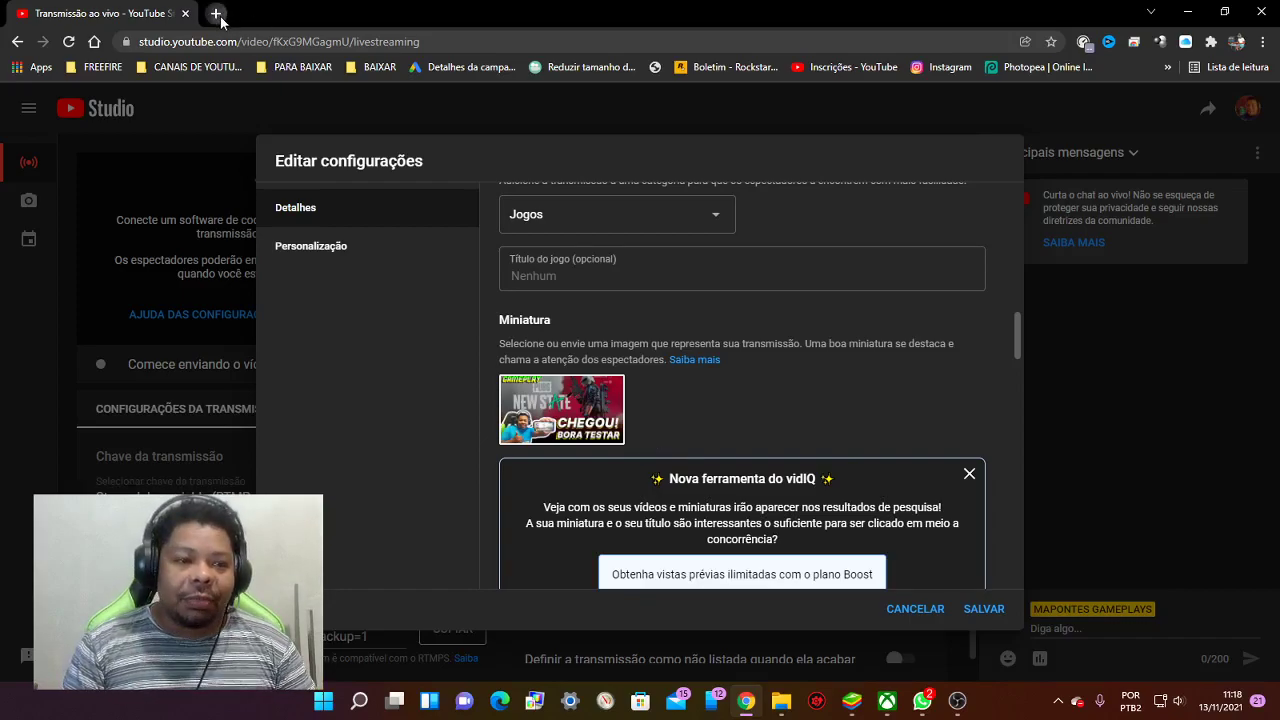
Load photopea.com in a new Chrome tab by entering PHOTOPE in the address bar
click(216, 14)
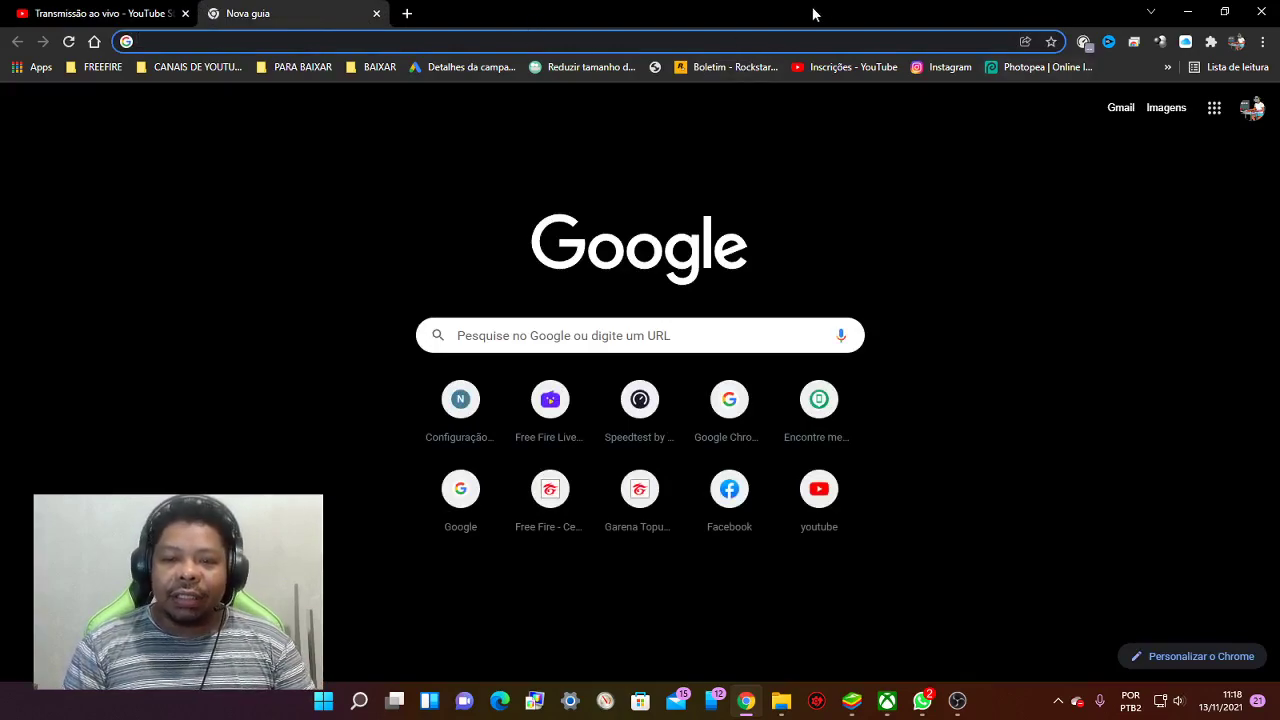
text(PHOTOPE)
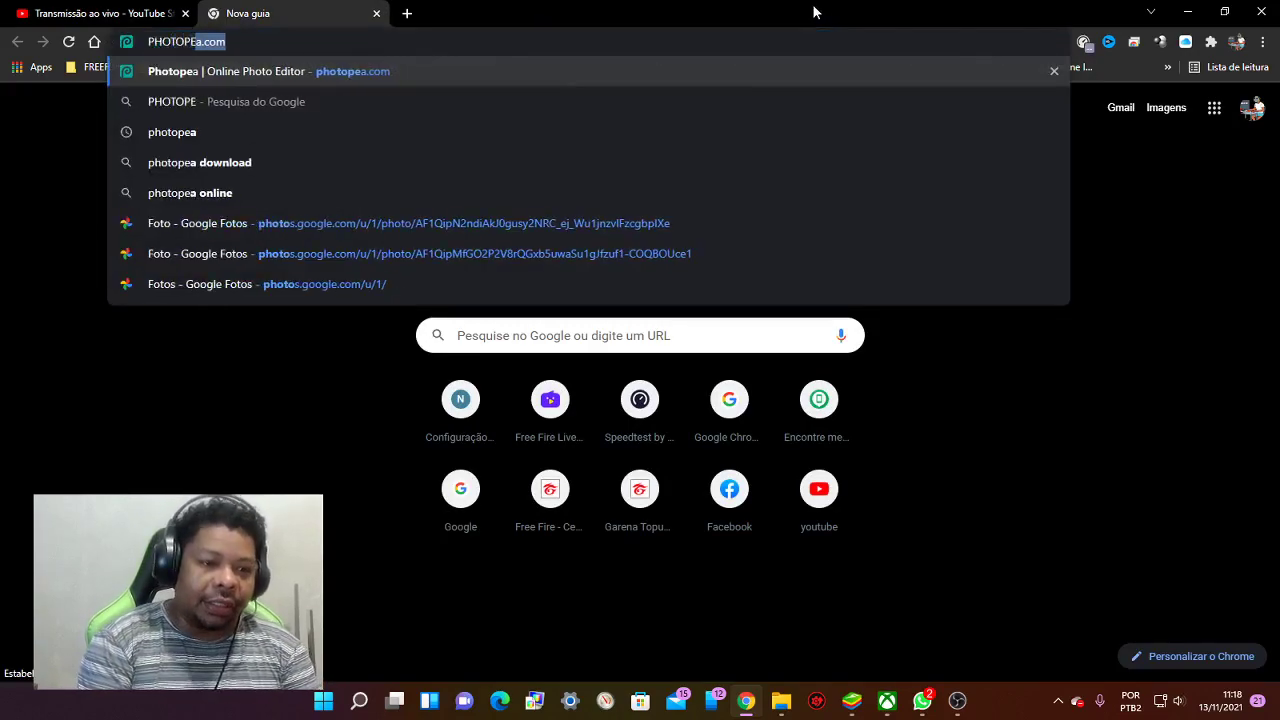
key(Return)
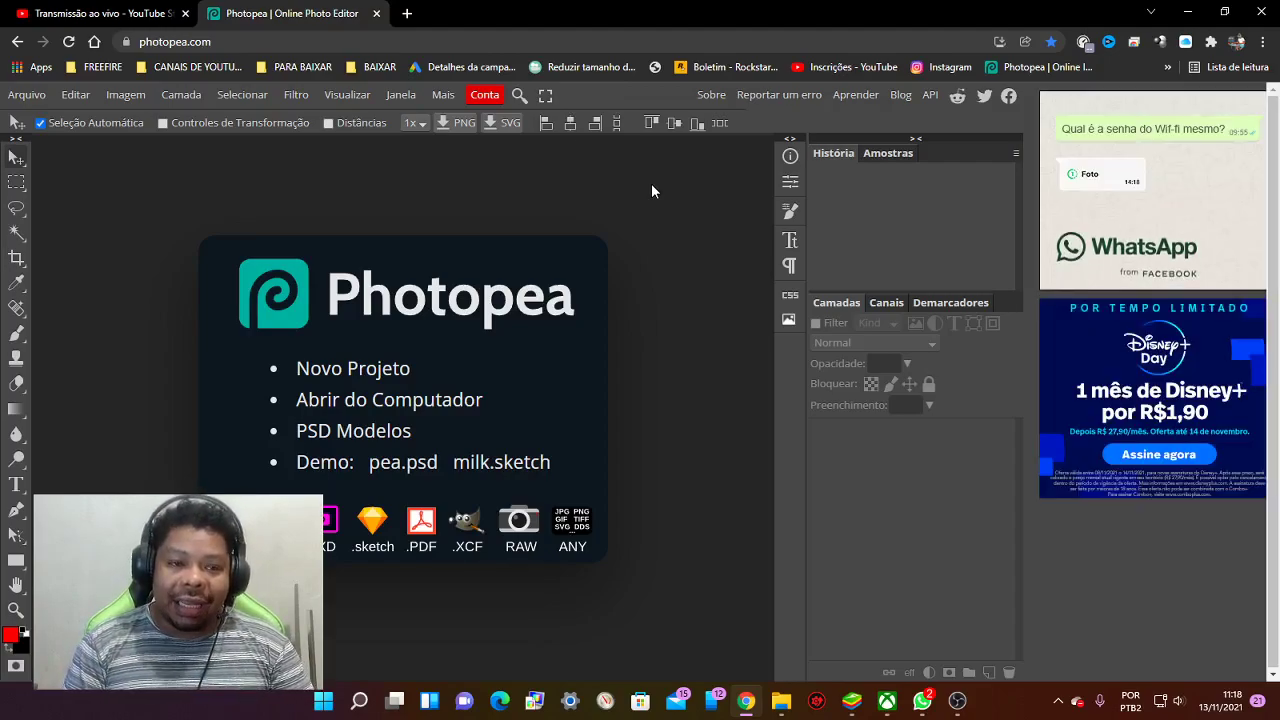
Start a 1280×720 Novo Projeto in Photopea, checking the 720 height, then switch to OBS Studio
click(372, 368)
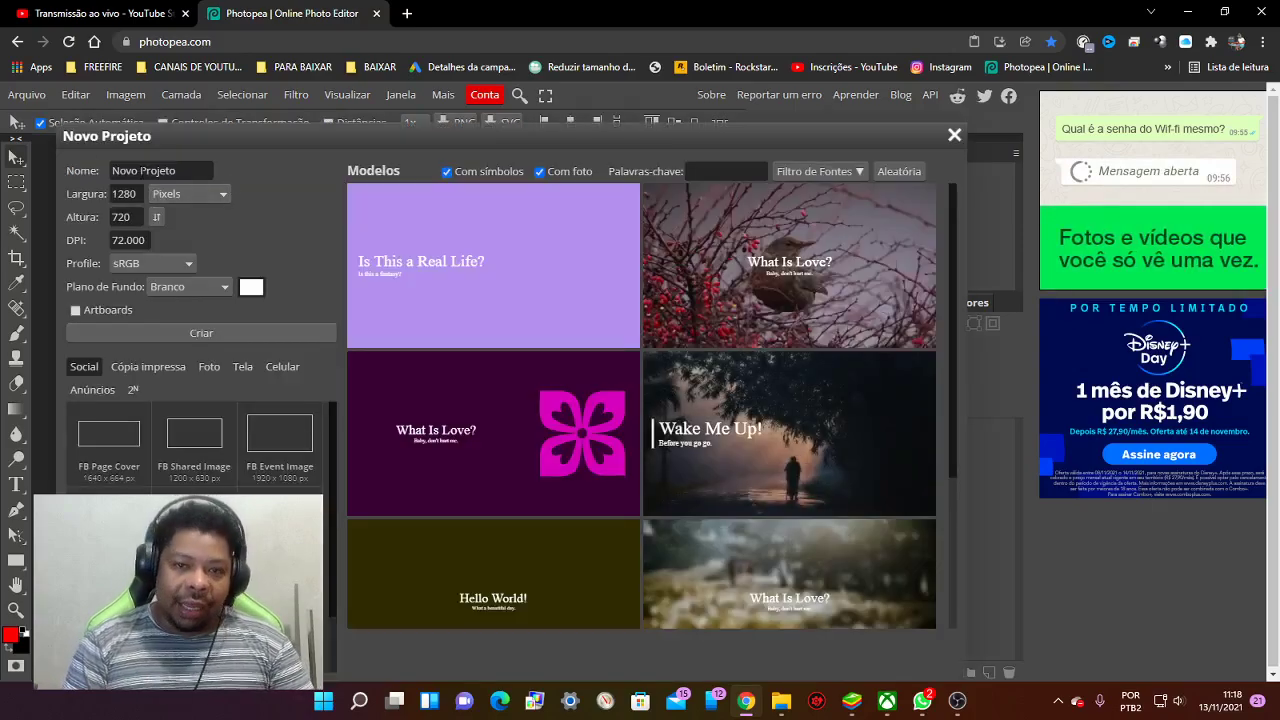
click(128, 216)
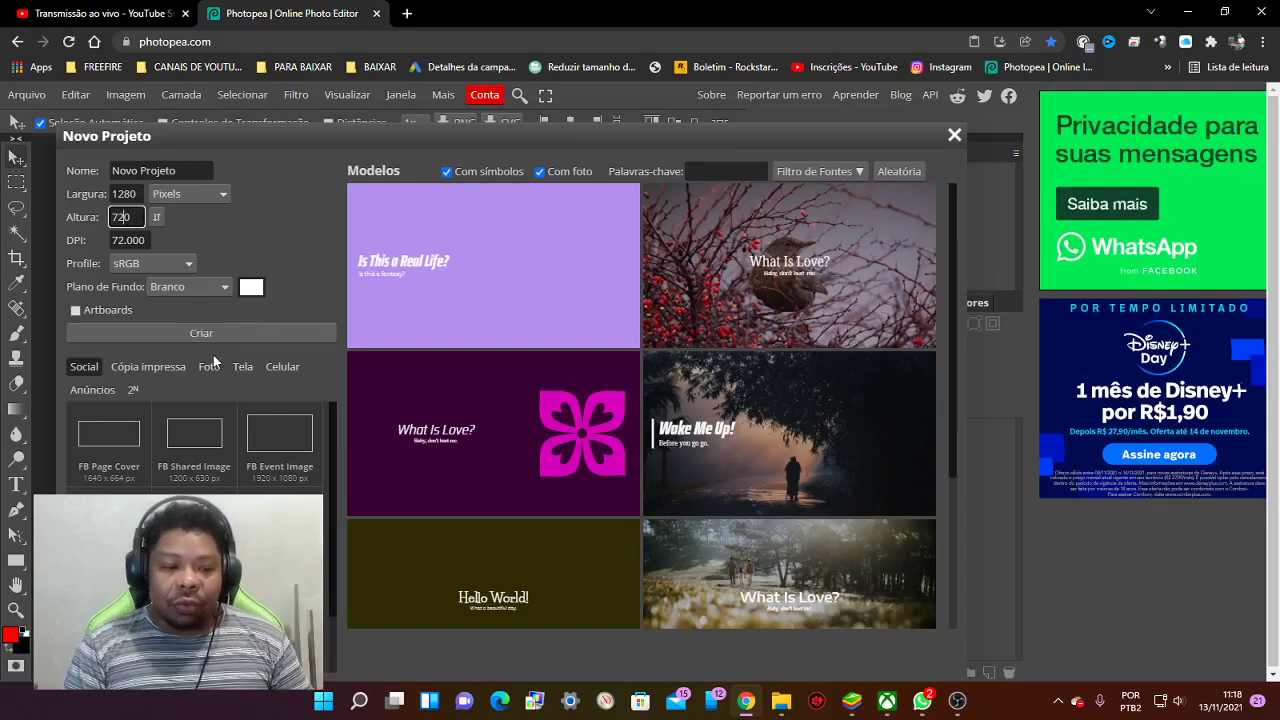
click(957, 700)
Shrink the OBS webcam overlay and move it to the upper right, then return to Photopea
drag(272, 395, 779, 218)
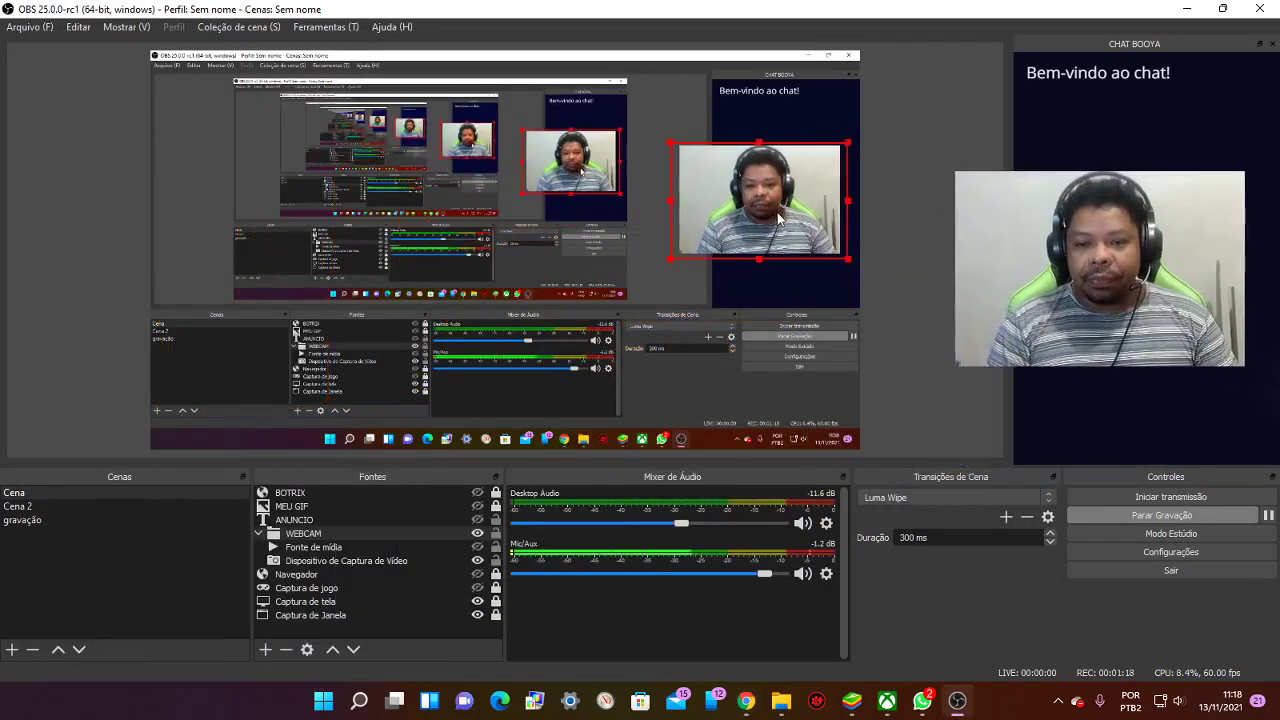
drag(670, 143, 731, 175)
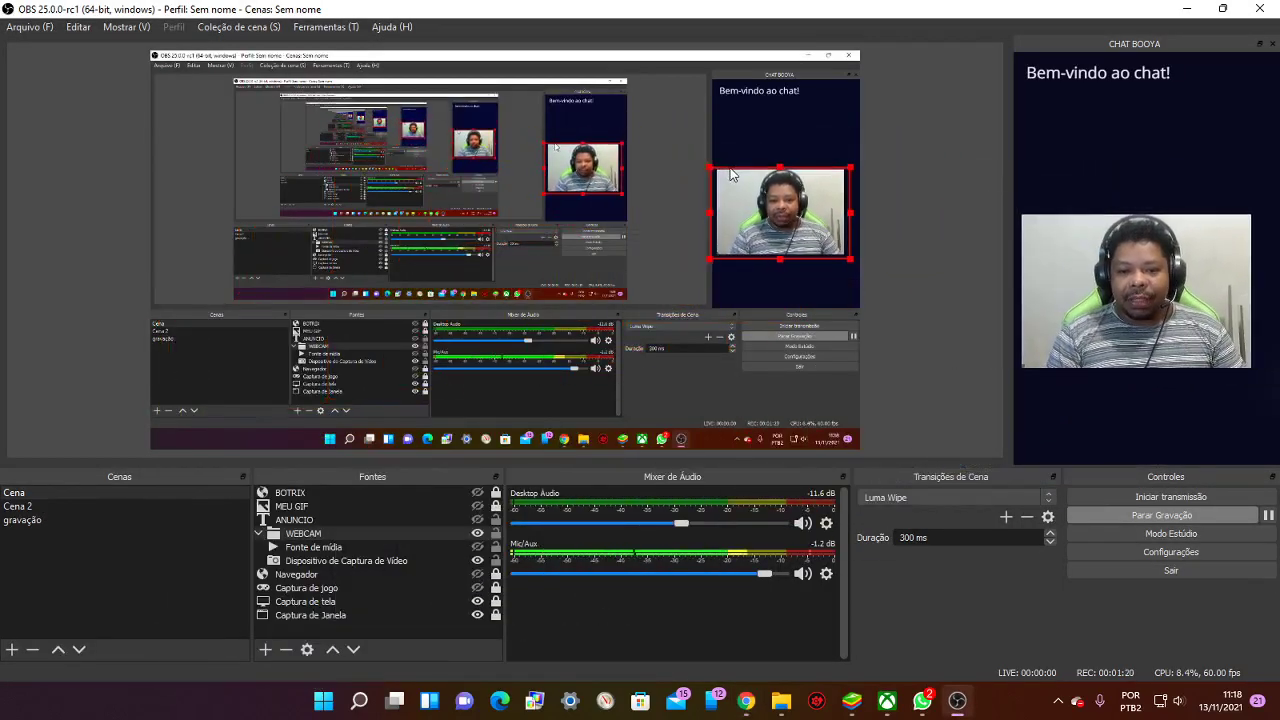
drag(782, 213, 782, 246)
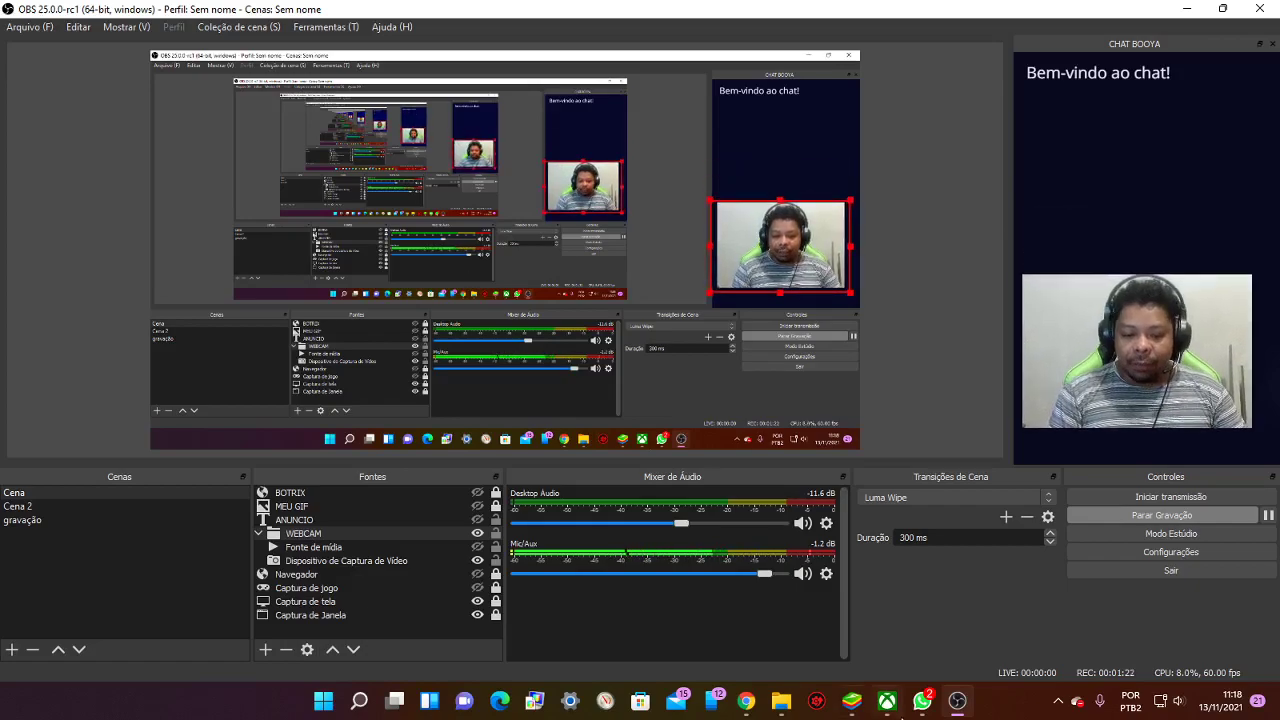
click(746, 700)
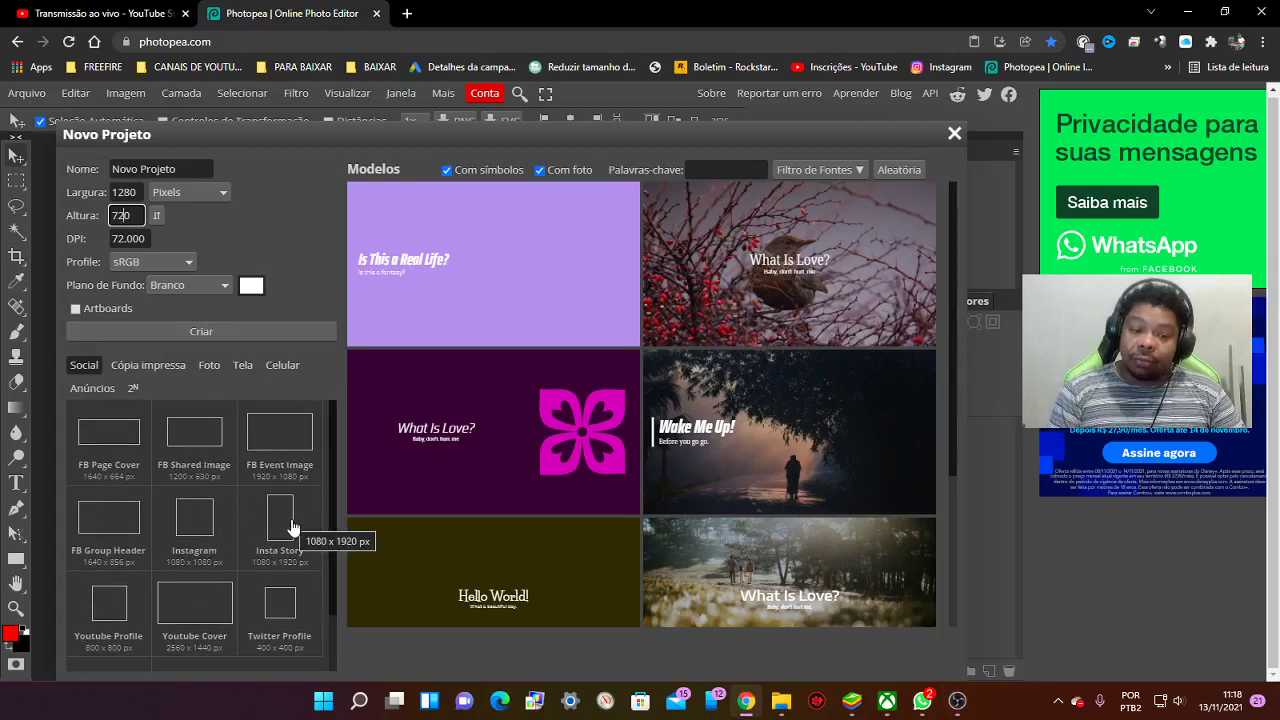
Create the blank 1280×720 document and switch to Free Fire in BlueStacks
scroll(202, 598, down, 2)
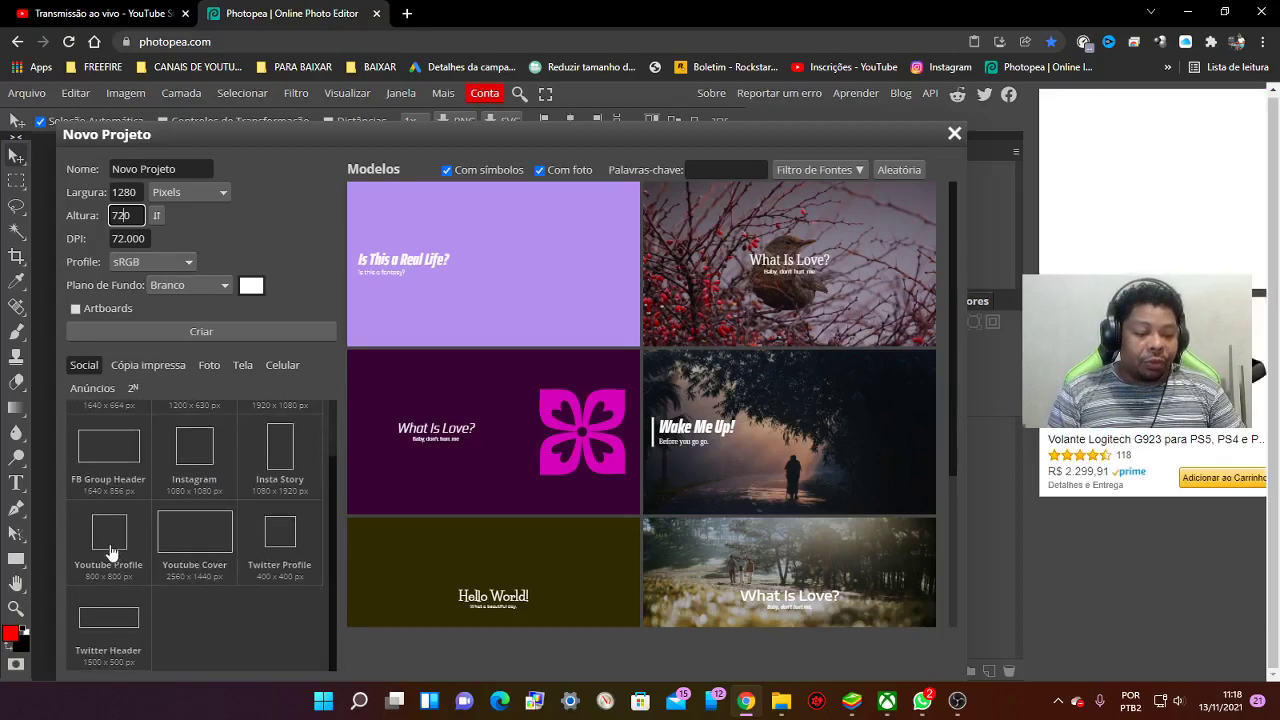
scroll(110, 535, up, 2)
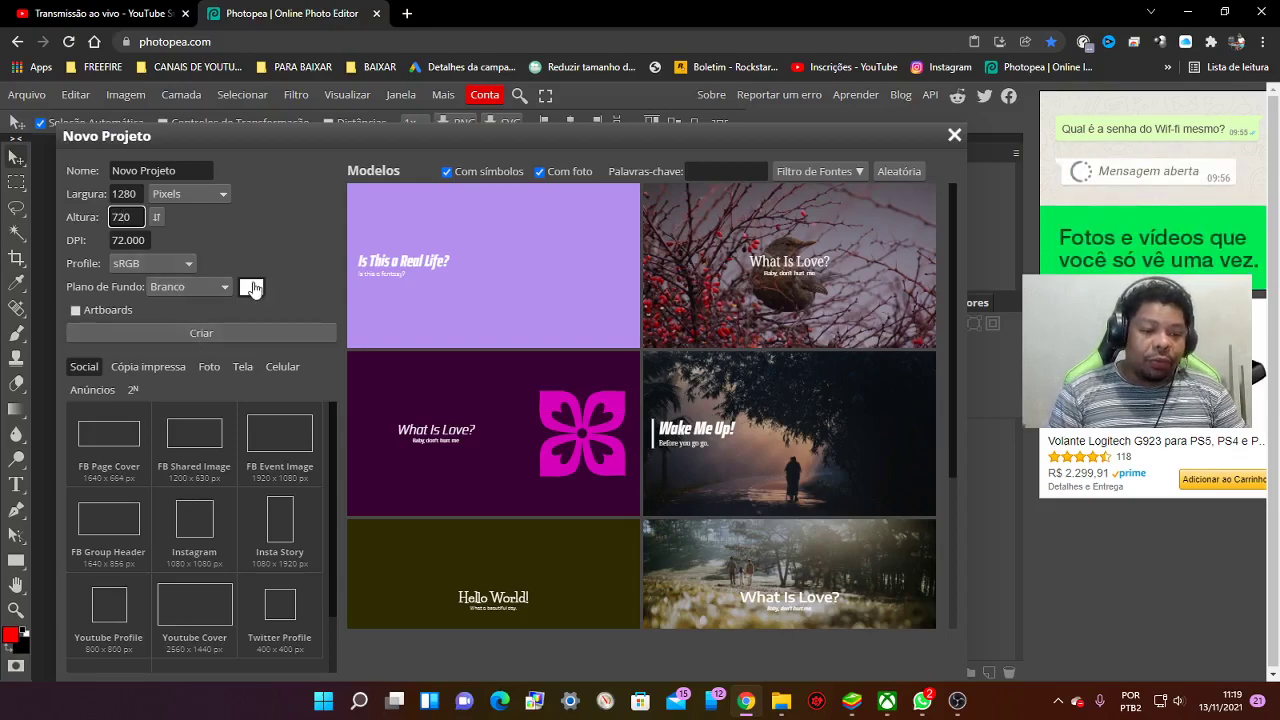
click(231, 334)
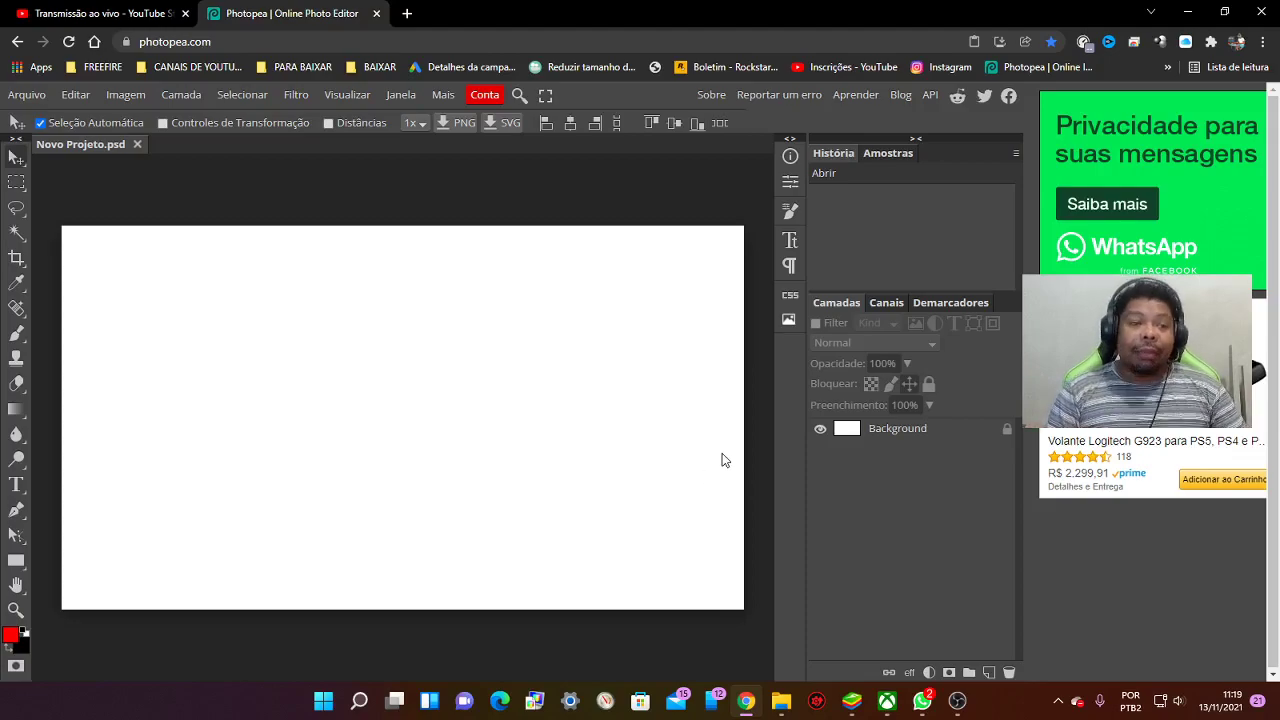
click(853, 710)
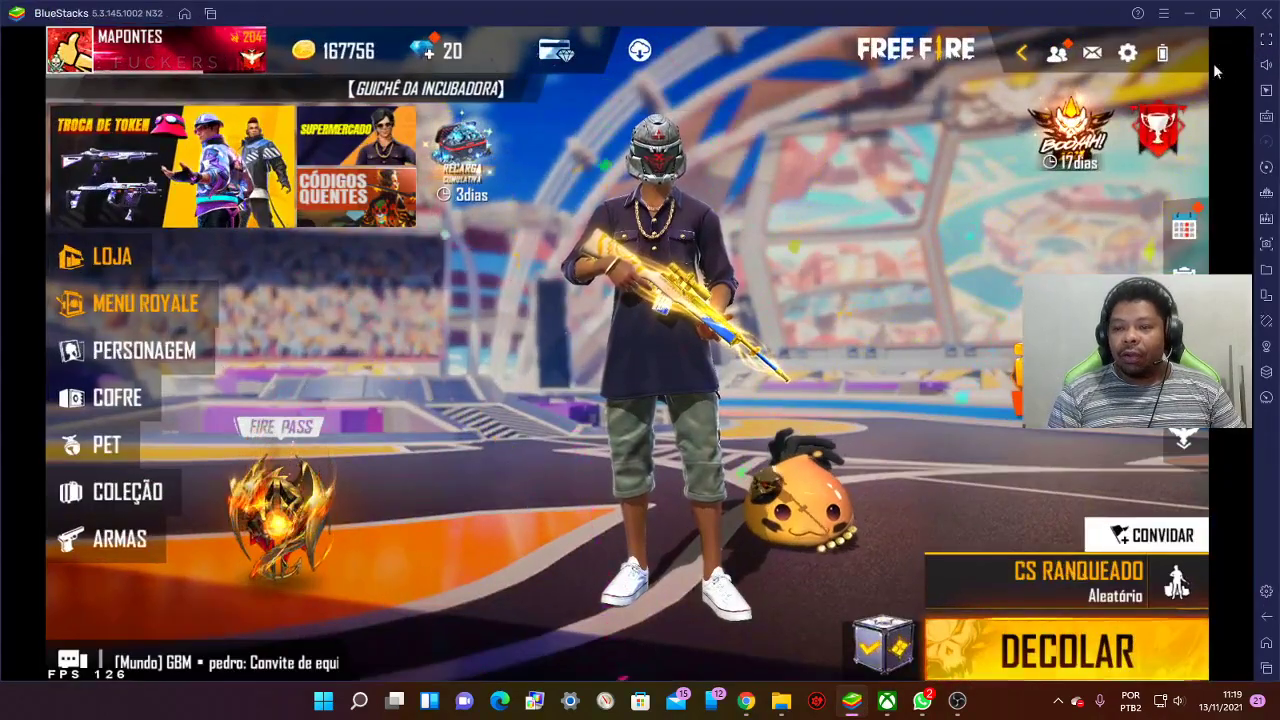
Make BlueStacks fullscreen and have the character strike an emote pose in the lobby
click(1266, 38)
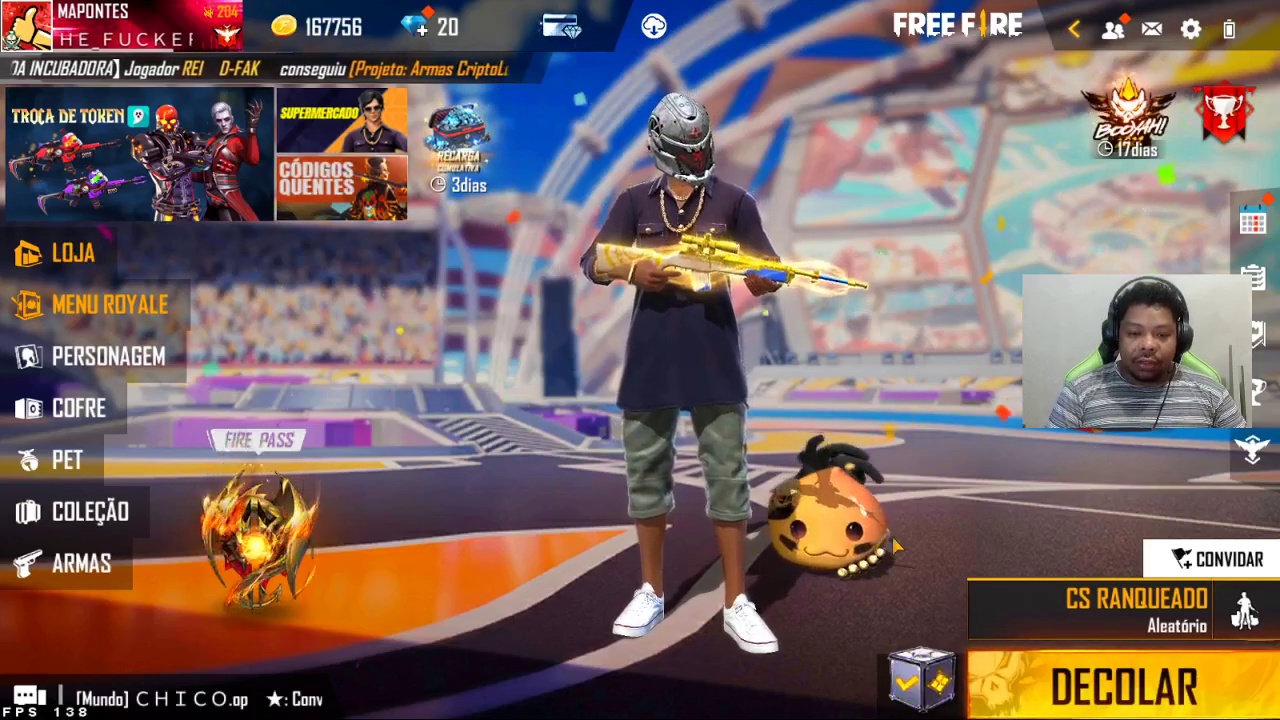
click(740, 300)
click(838, 268)
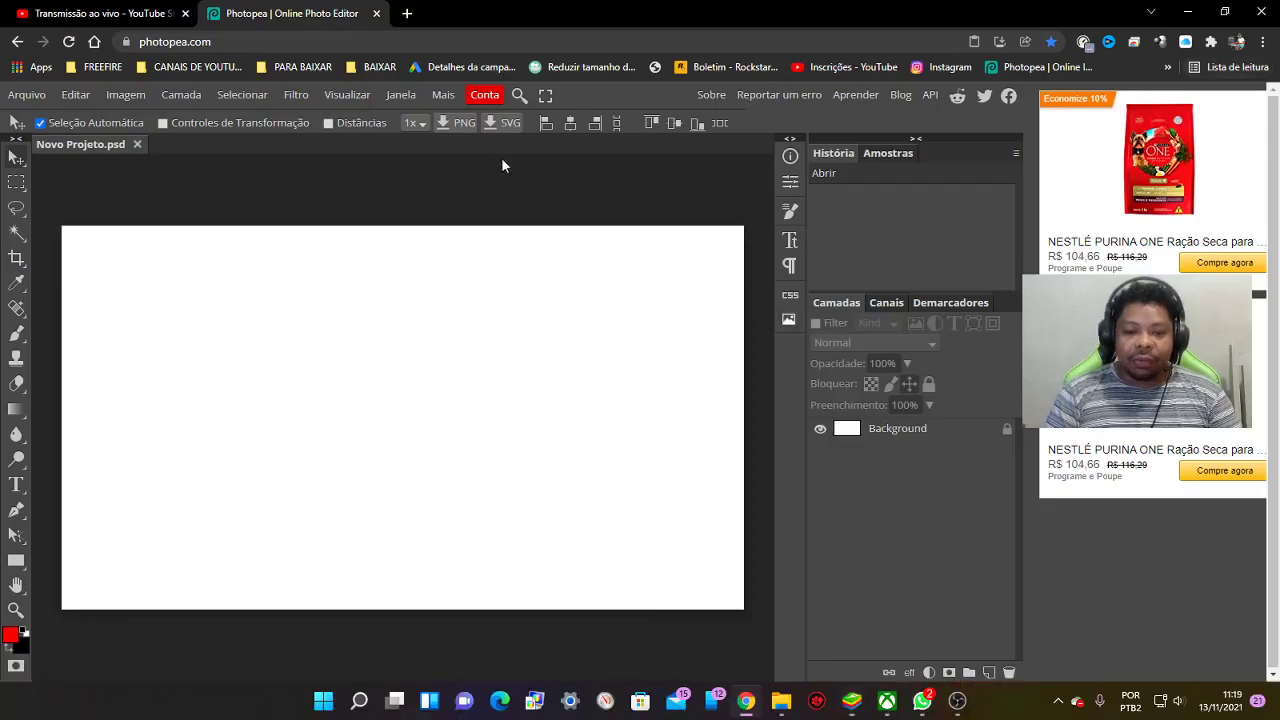
Paste the Free Fire lobby screenshot as Camada 1 and shift it left on the canvas
key(ctrl+v)
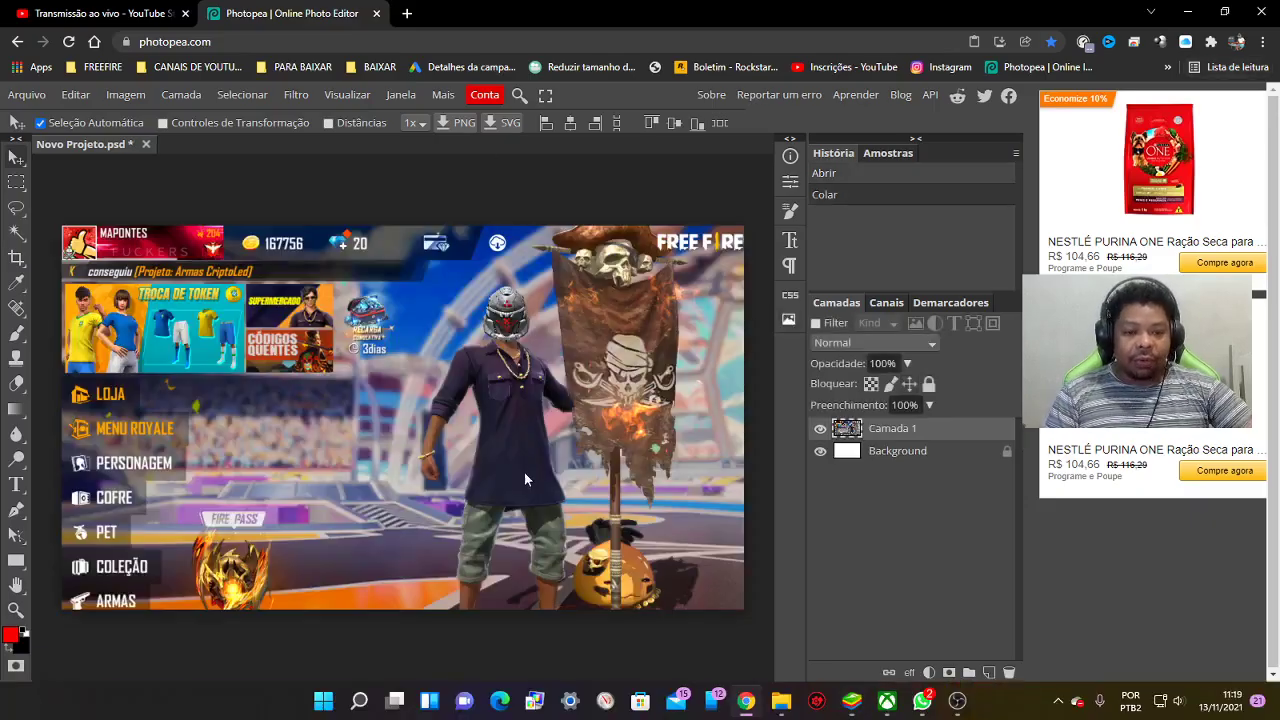
drag(605, 490, 460, 488)
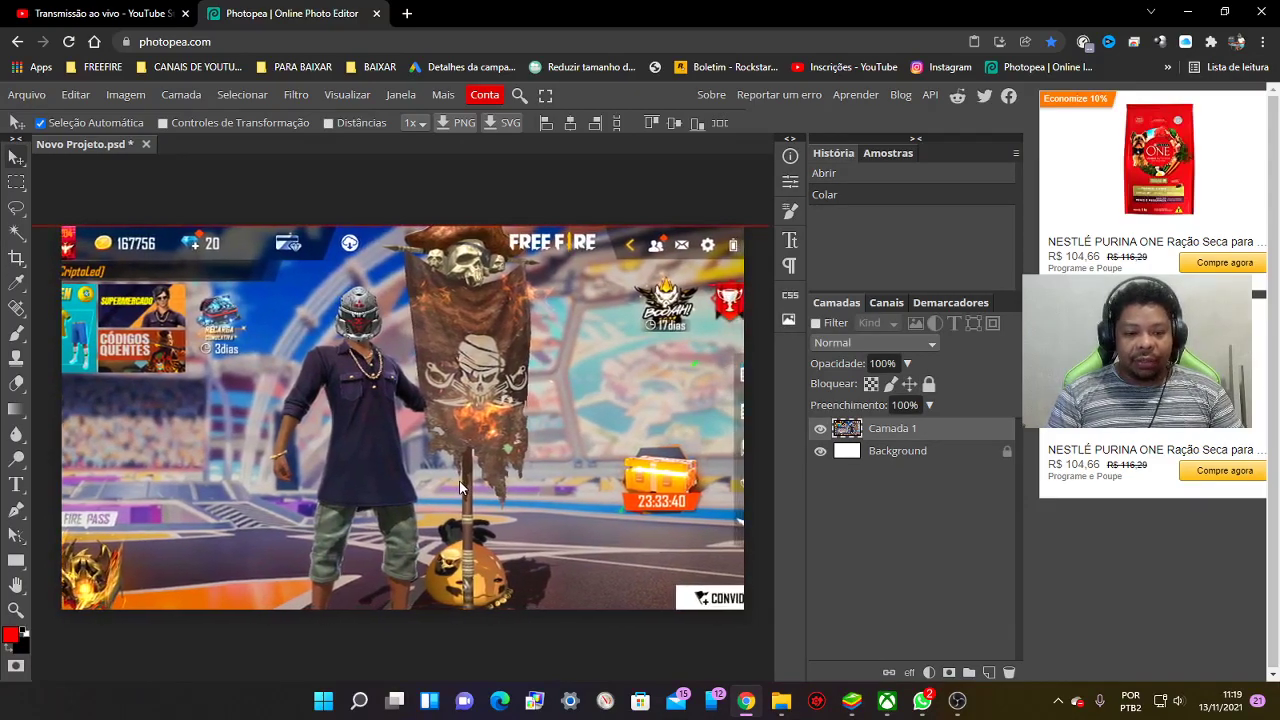
drag(460, 488, 465, 488)
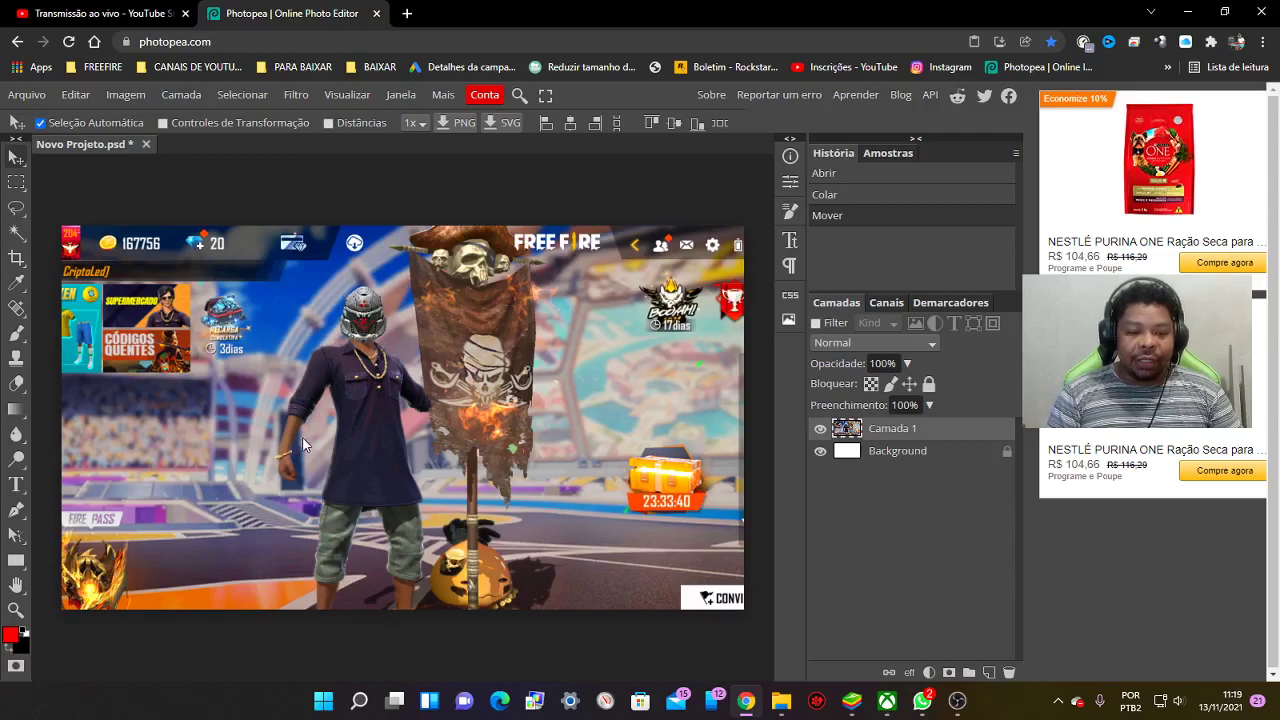
click(16, 208)
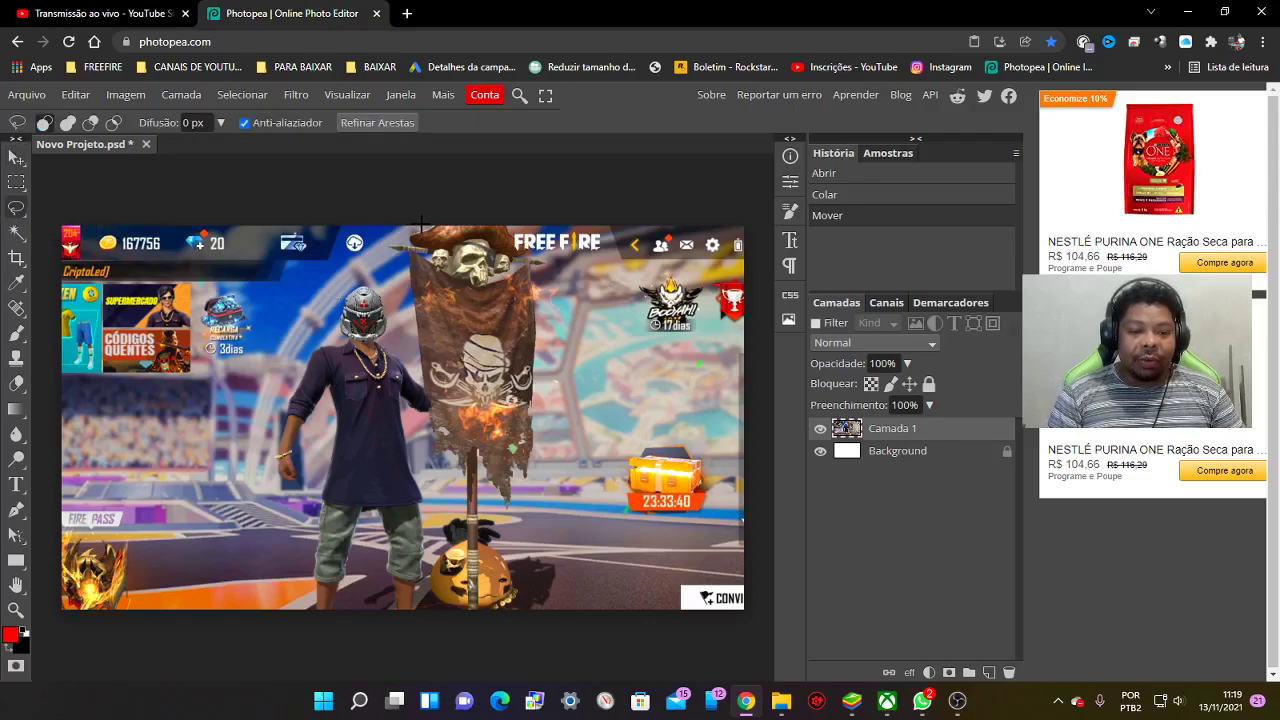
click(10, 154)
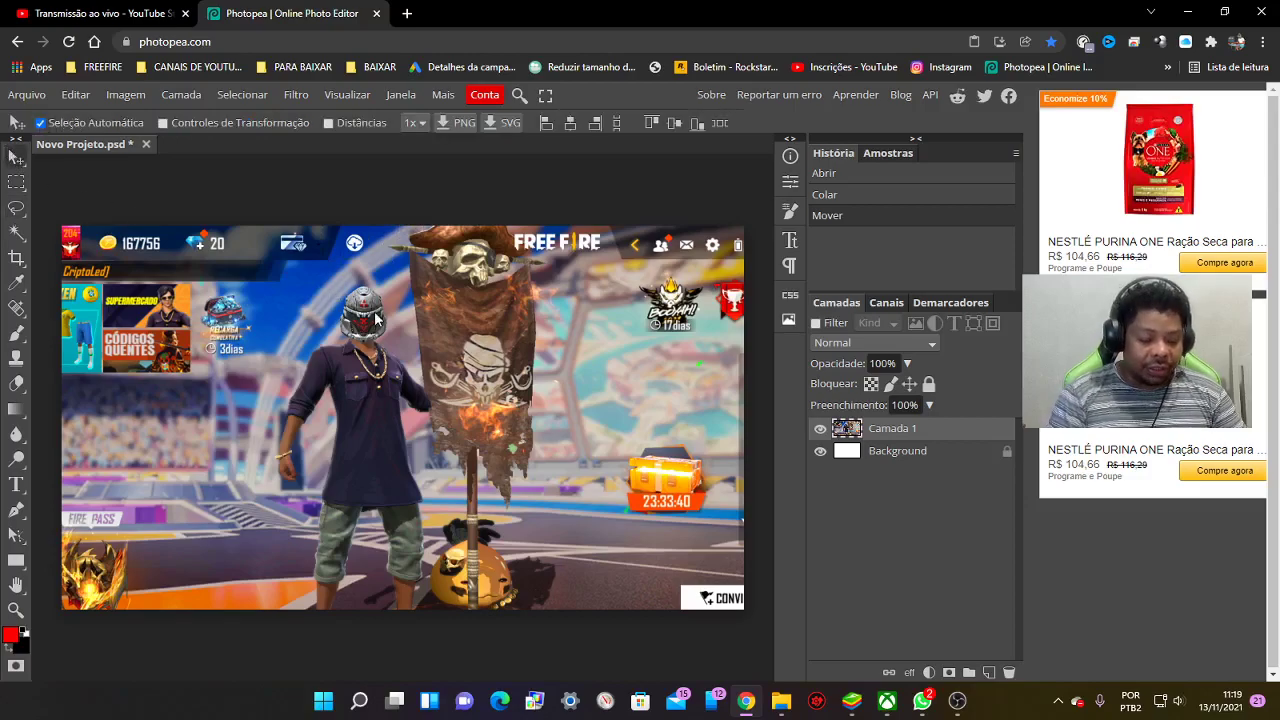
Free-transform Camada 1, rescaling and centring the screenshot to about 81.44% so it covers the canvas
key(ctrl+t)
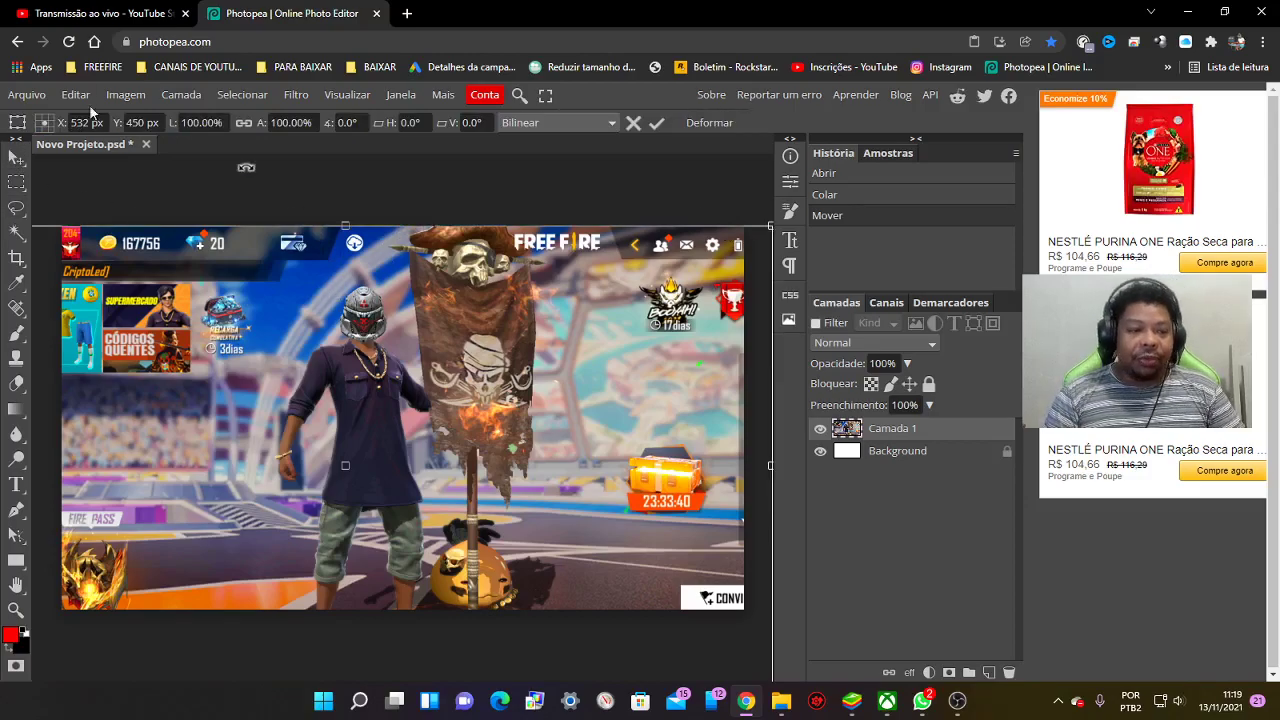
key(Return)
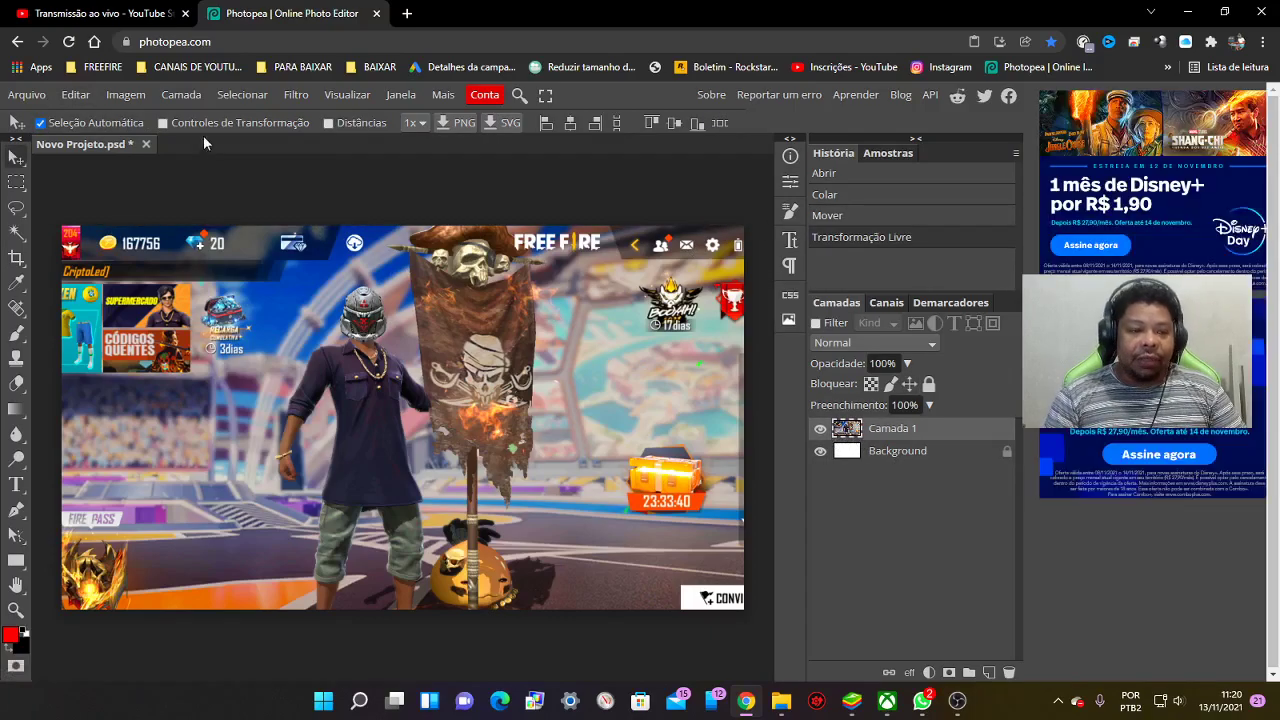
click(79, 97)
mouse_move(106, 490)
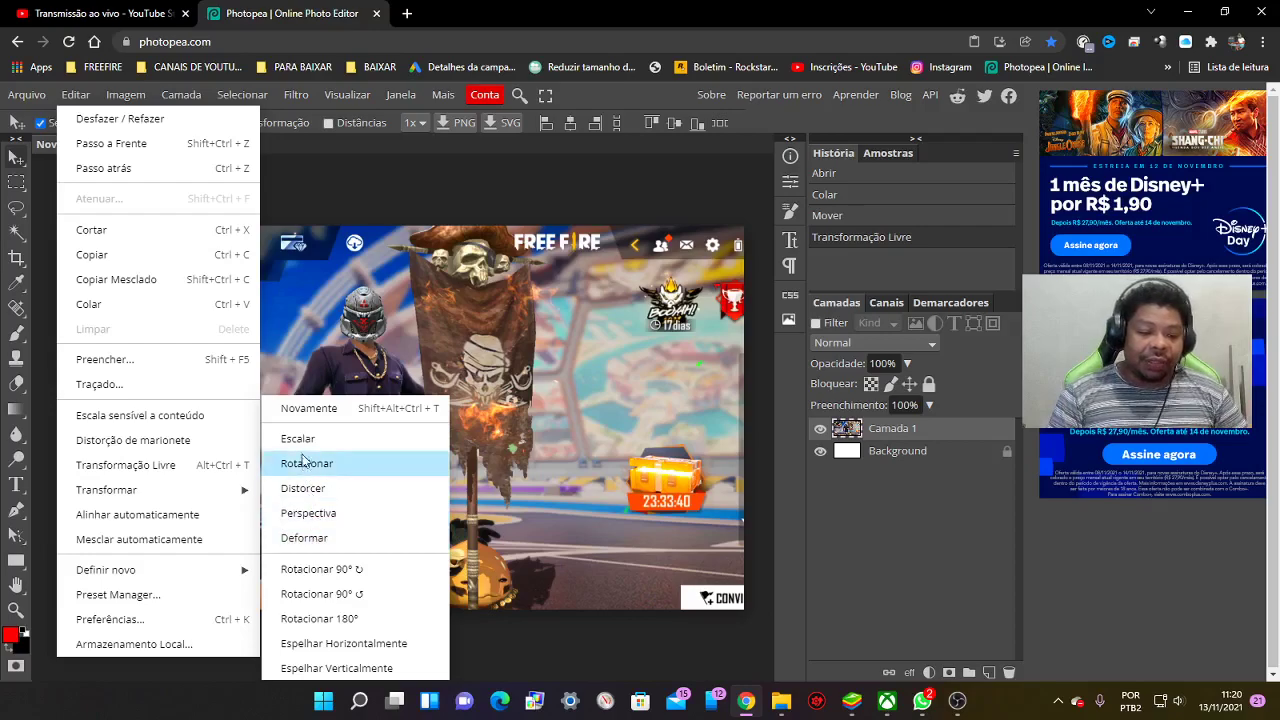
click(300, 446)
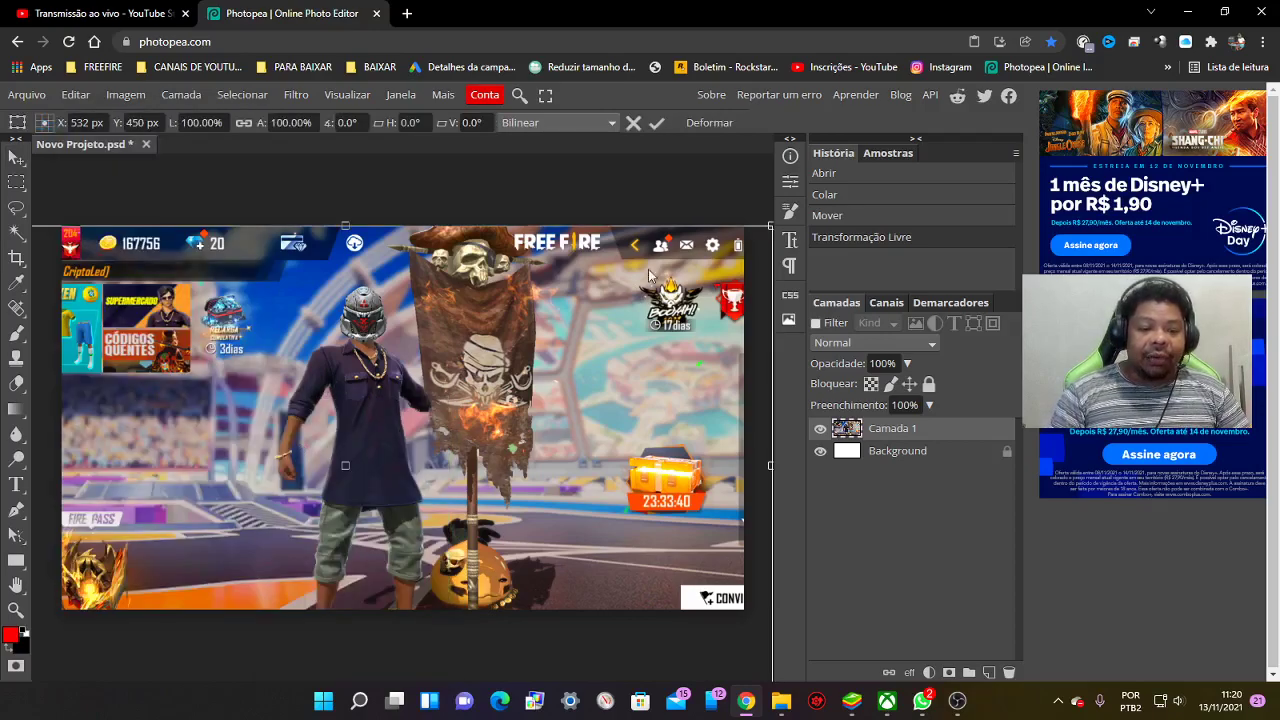
mouse_move(770, 228)
mouse_down()
mouse_move(510, 210)
mouse_move(440, 312)
mouse_move(634, 249)
mouse_move(478, 354)
mouse_up()
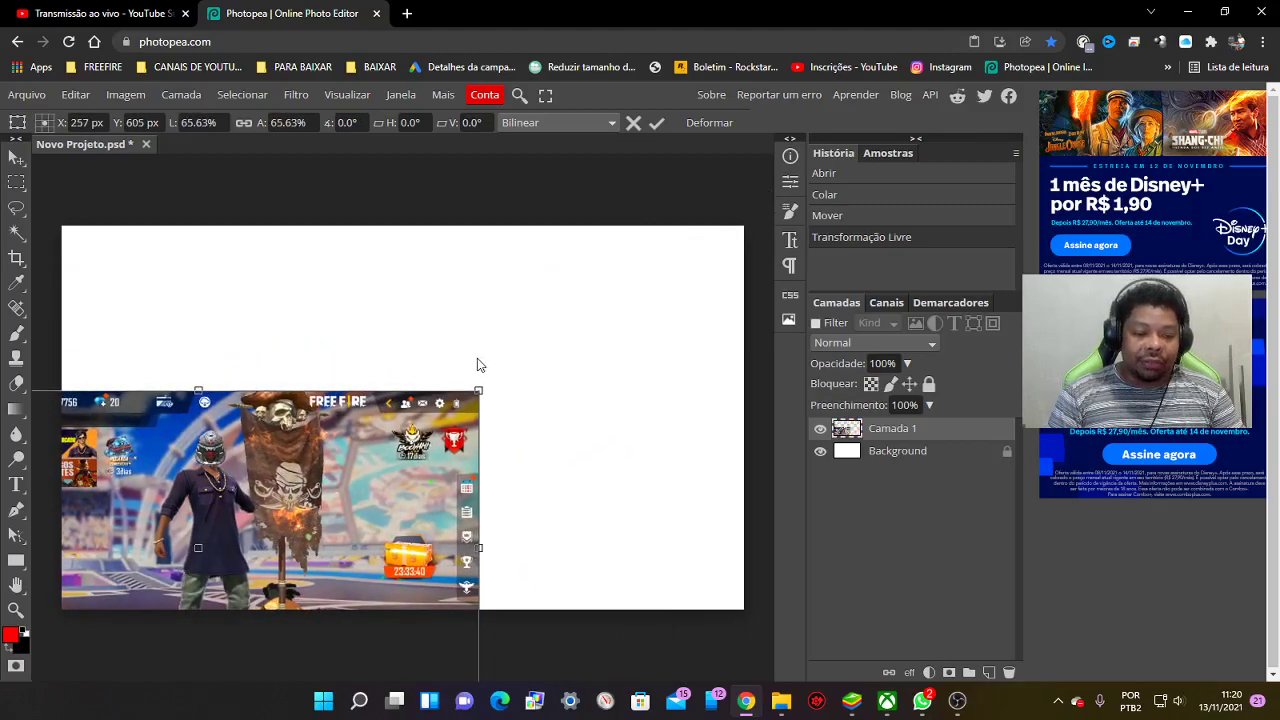
drag(419, 435, 625, 487)
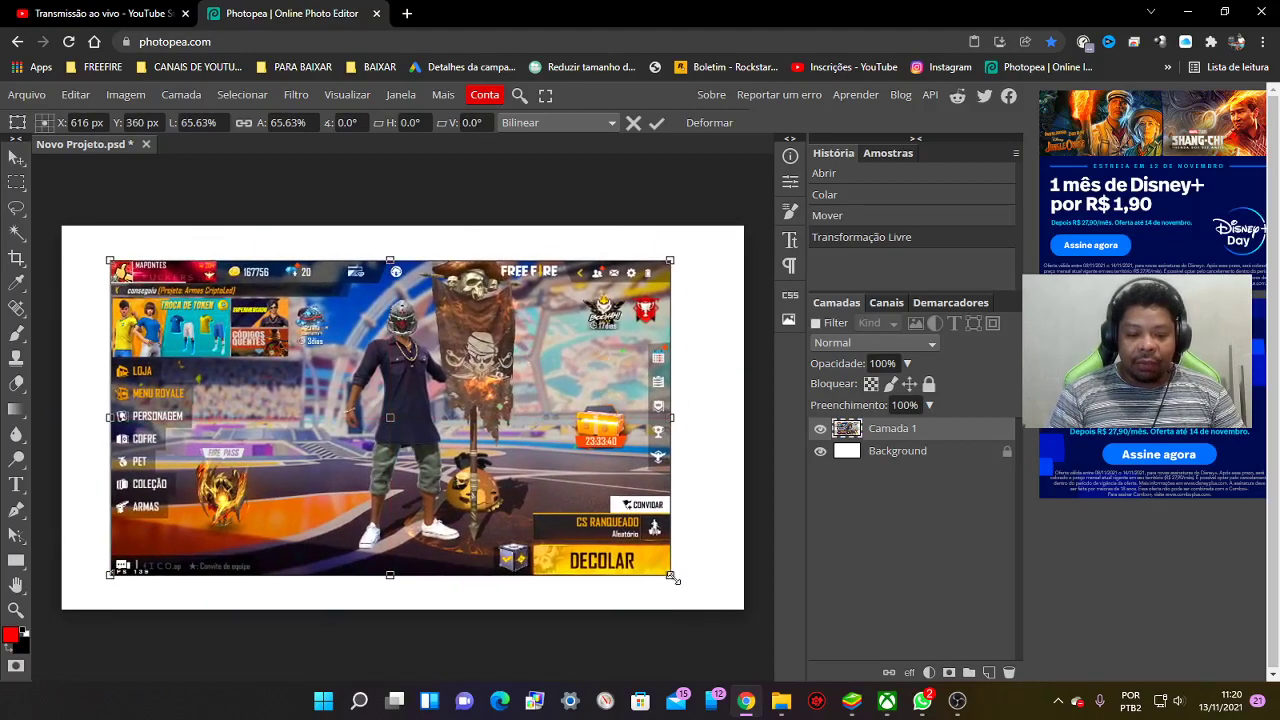
drag(672, 577, 802, 646)
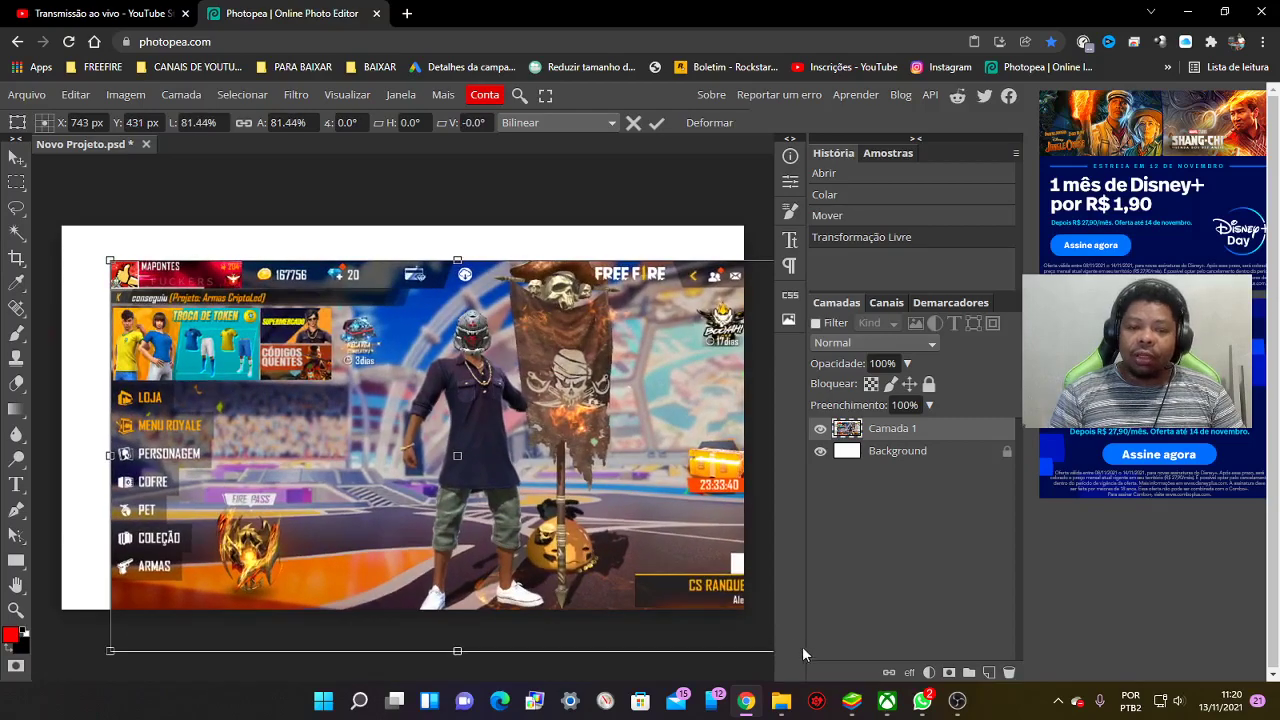
drag(563, 544, 519, 521)
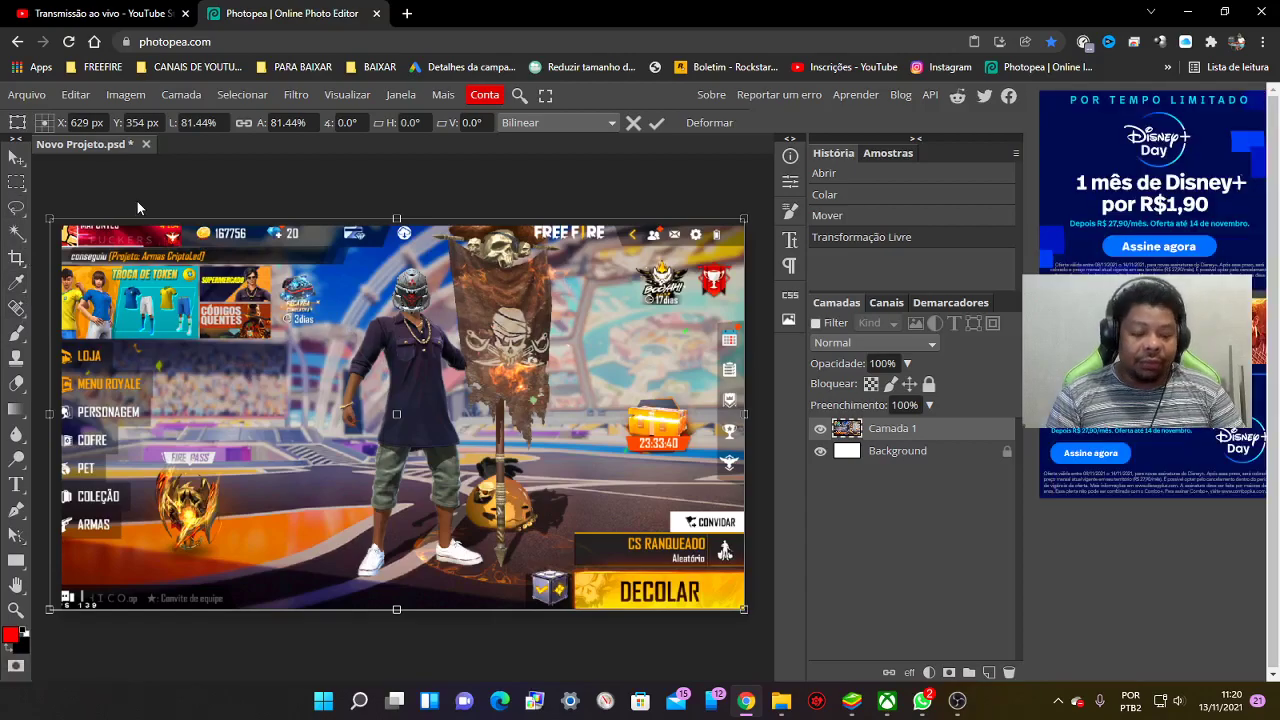
key(Return)
click(17, 209)
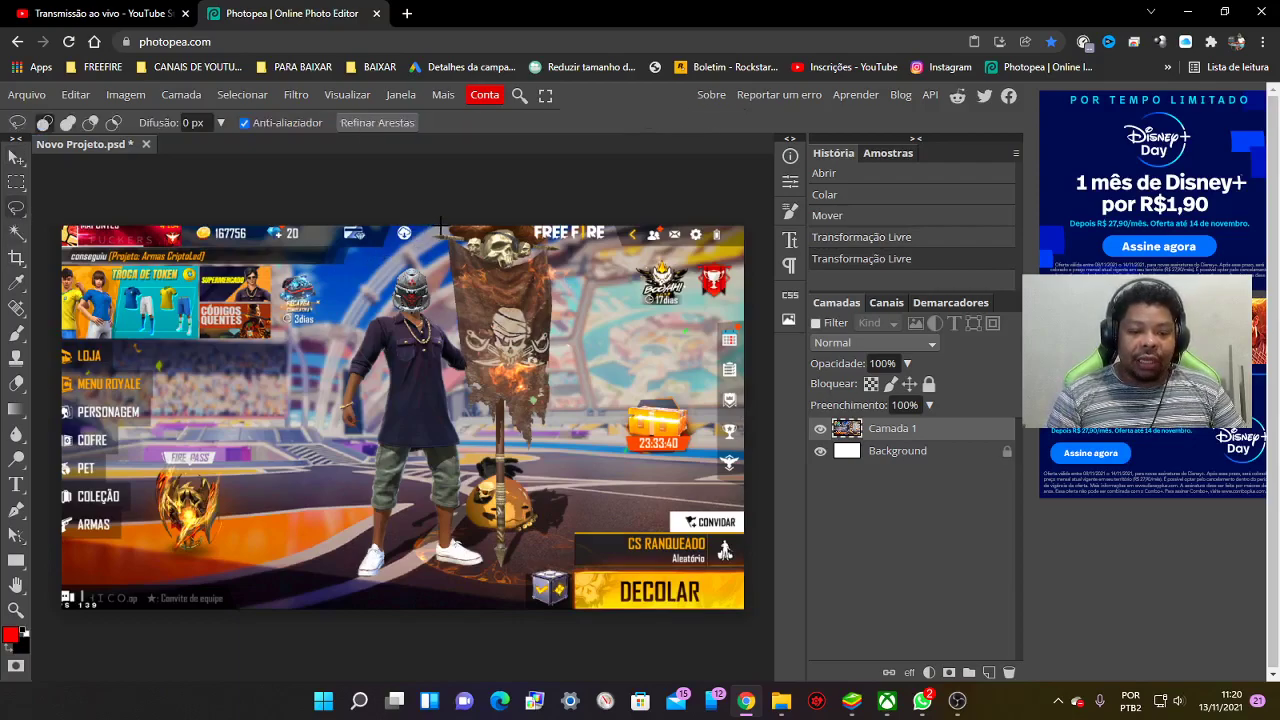
Draw a 20 px feathered lasso selection around the character and pirate flag
drag(393, 260, 394, 259)
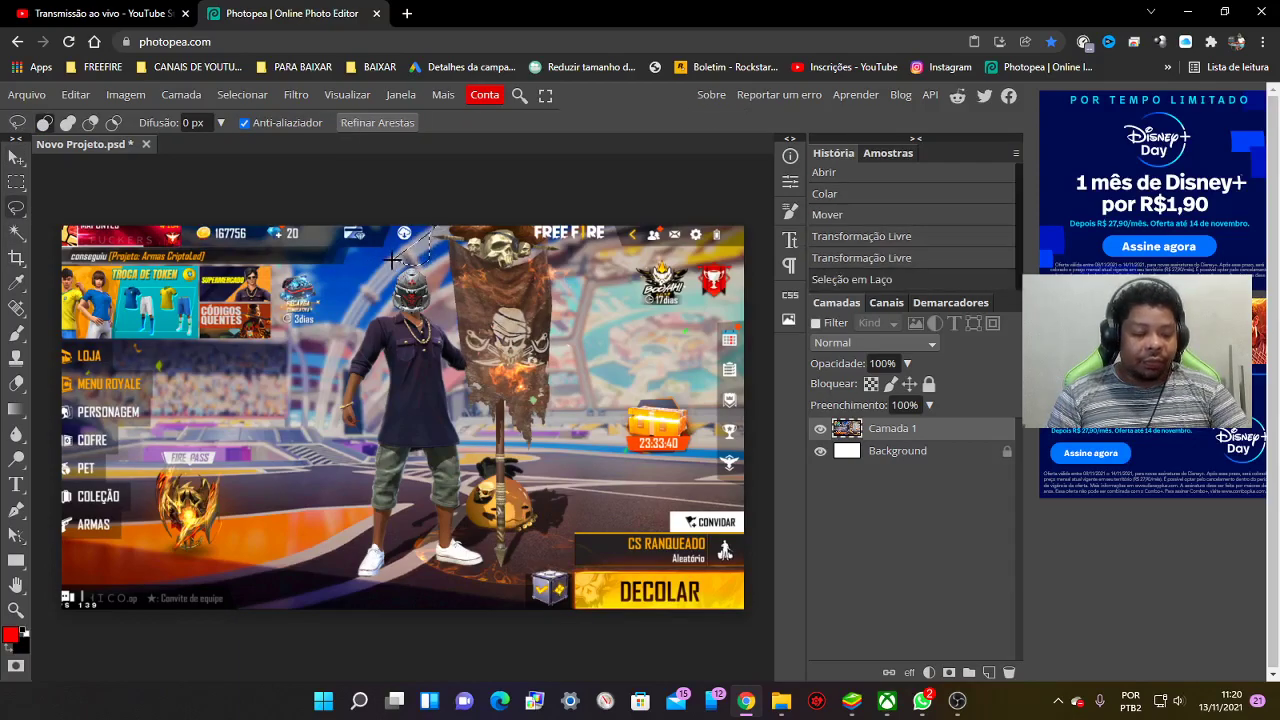
click(393, 262)
text(20)
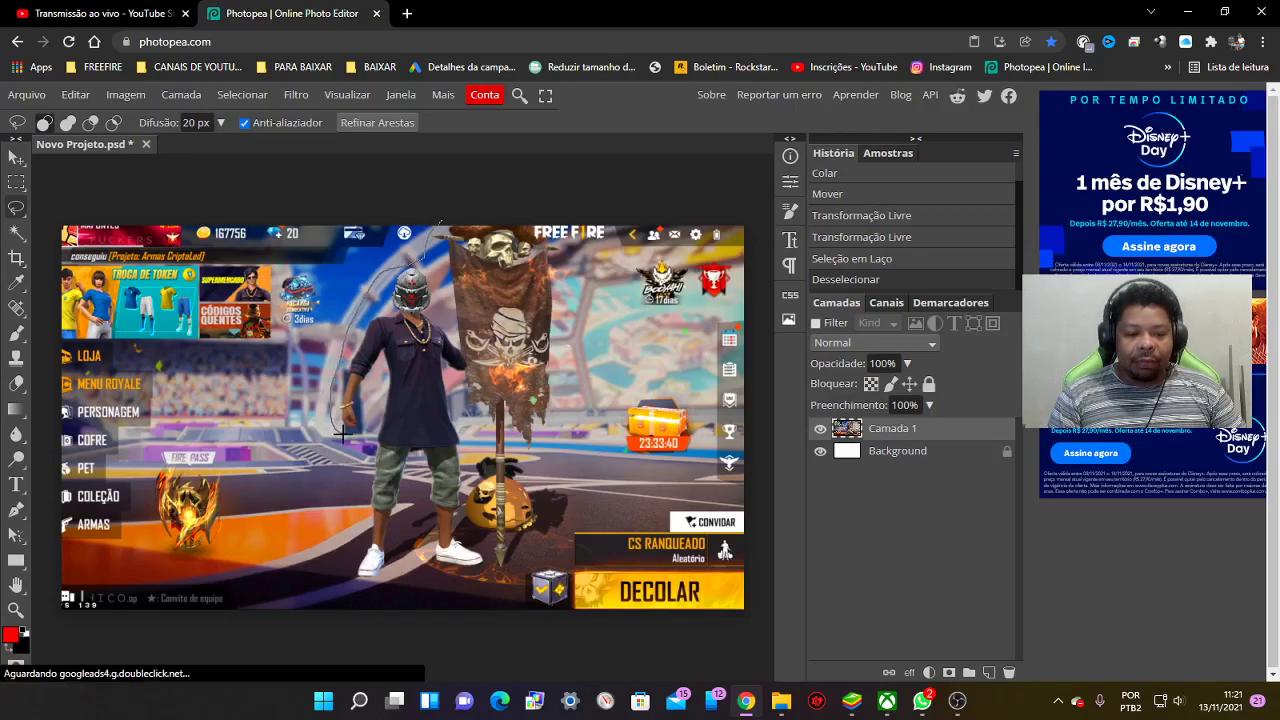
drag(329, 402, 361, 452)
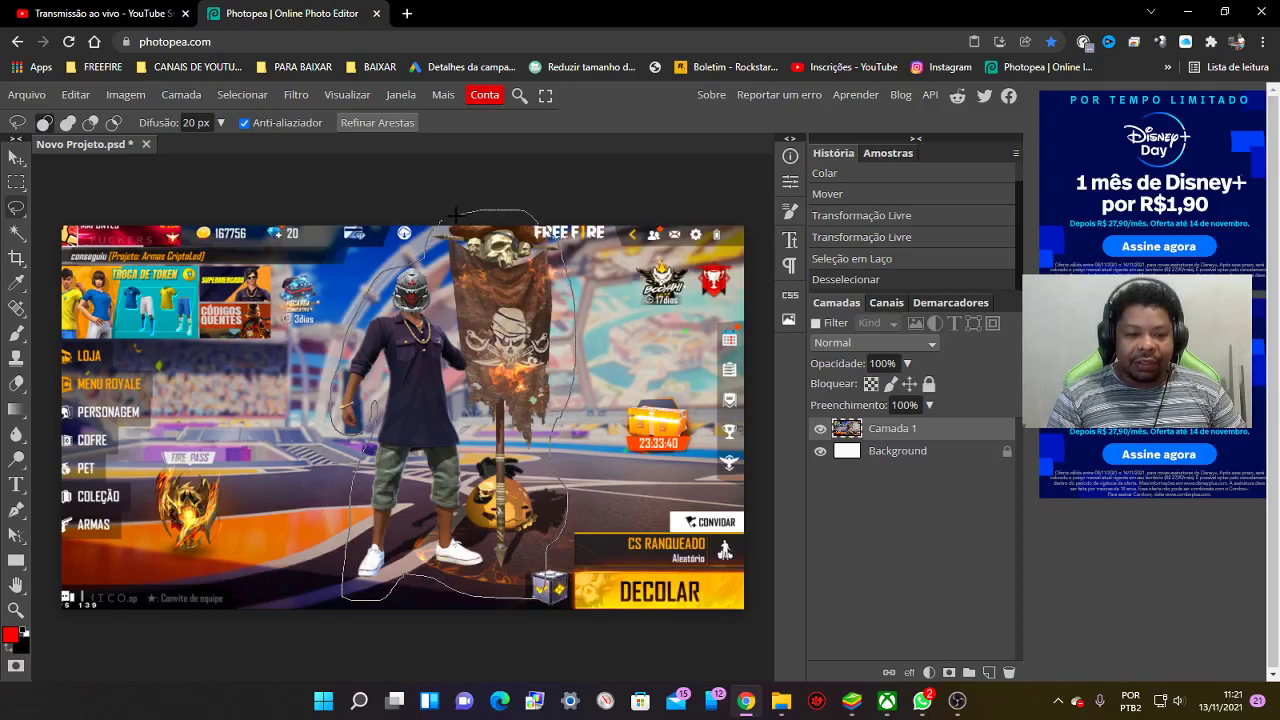
drag(440, 218, 445, 215)
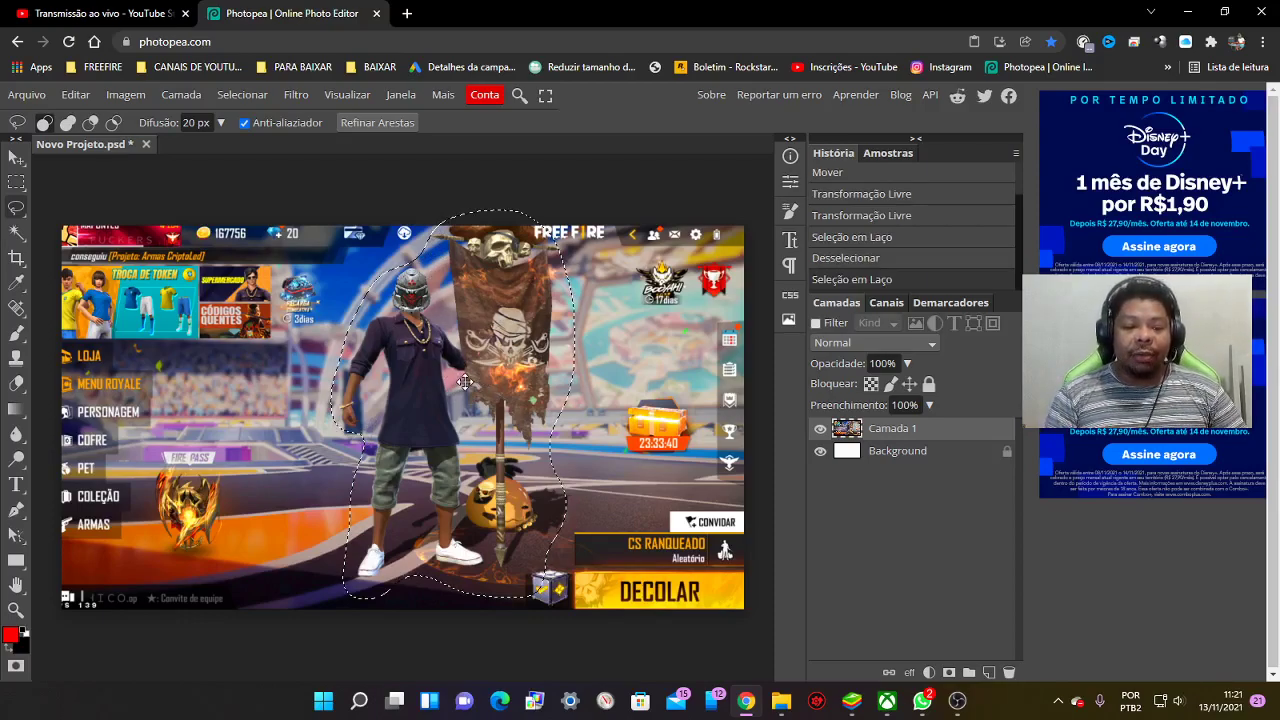
drag(465, 382, 462, 373)
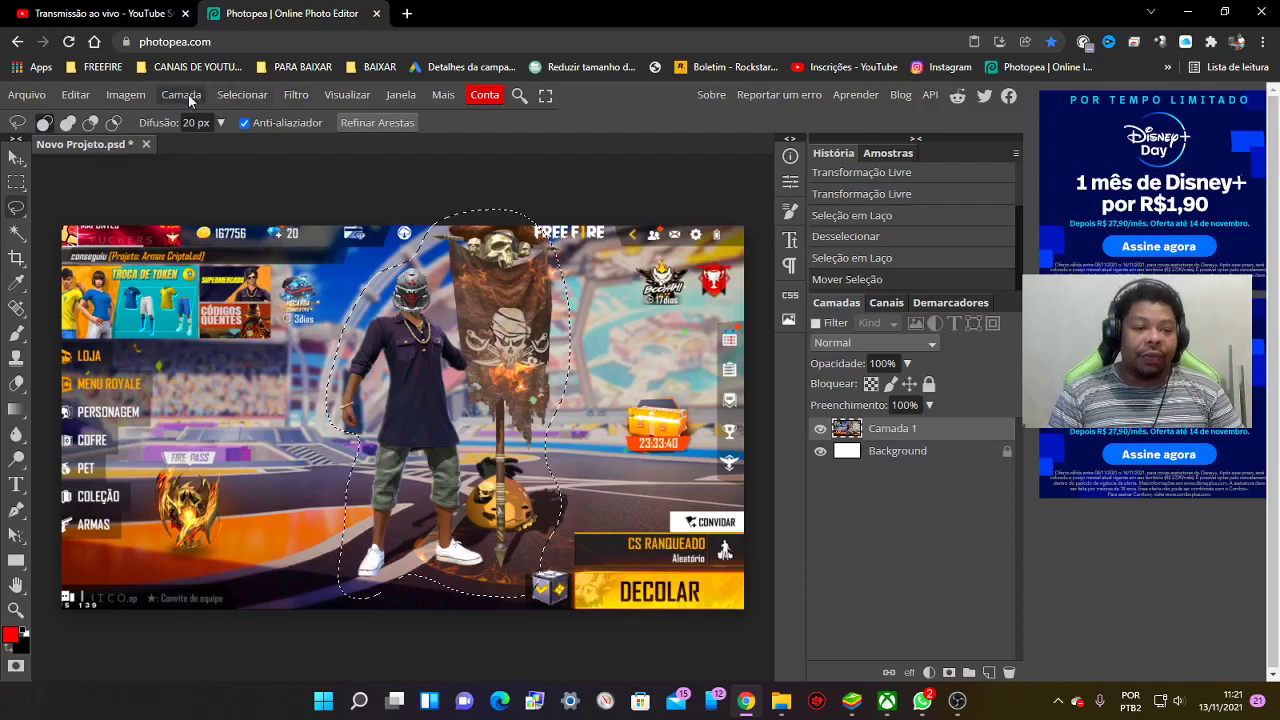
click(238, 95)
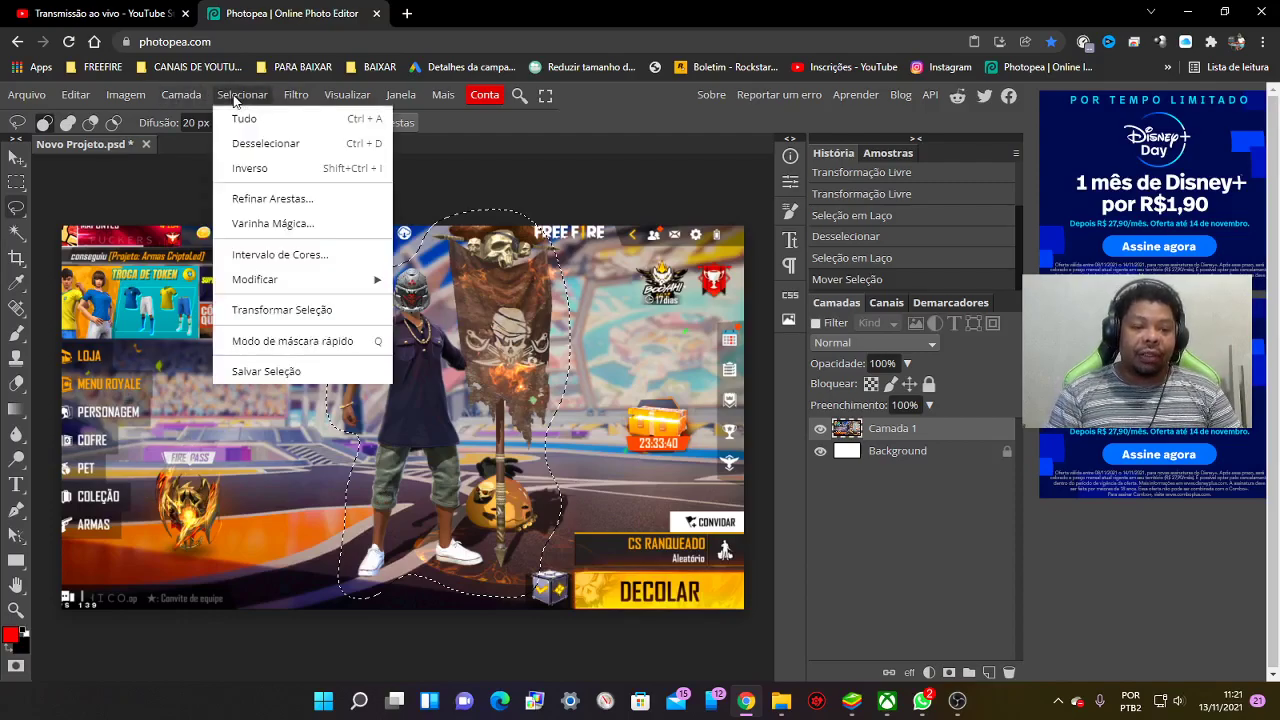
Invert the selection with Selecionar > Inverso so the lobby background around the character and banner is selected
click(258, 170)
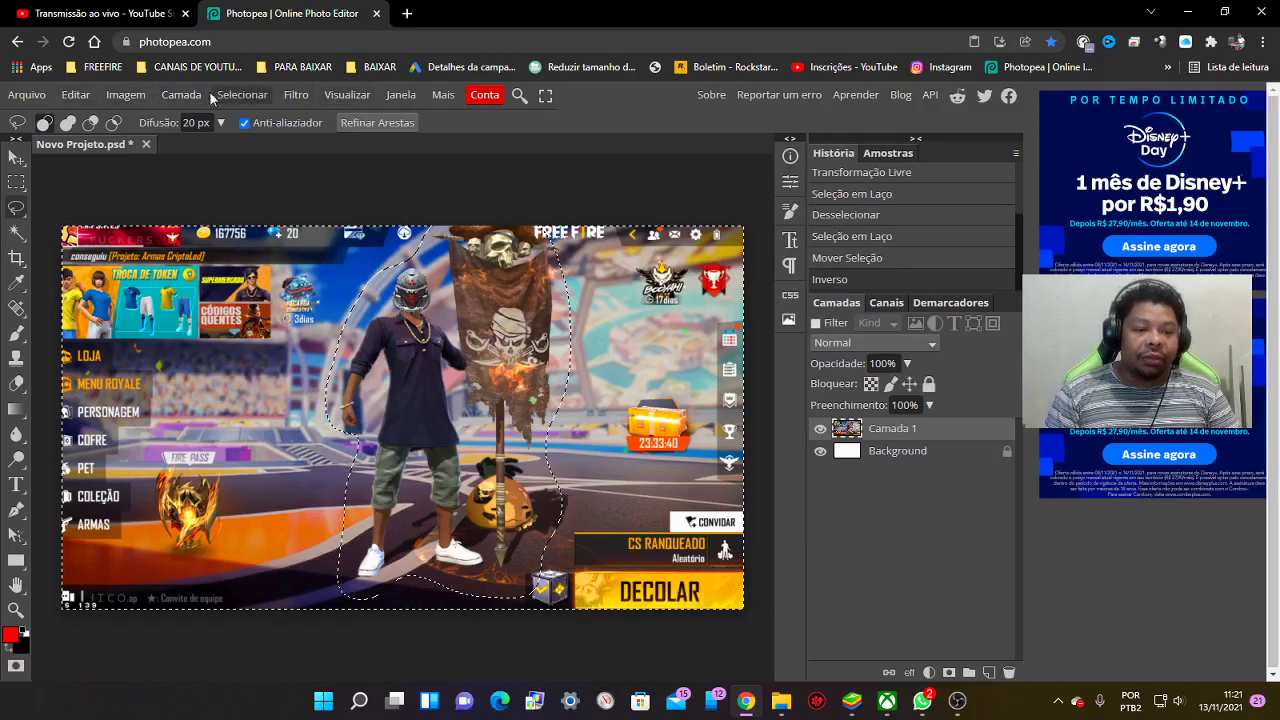
click(293, 95)
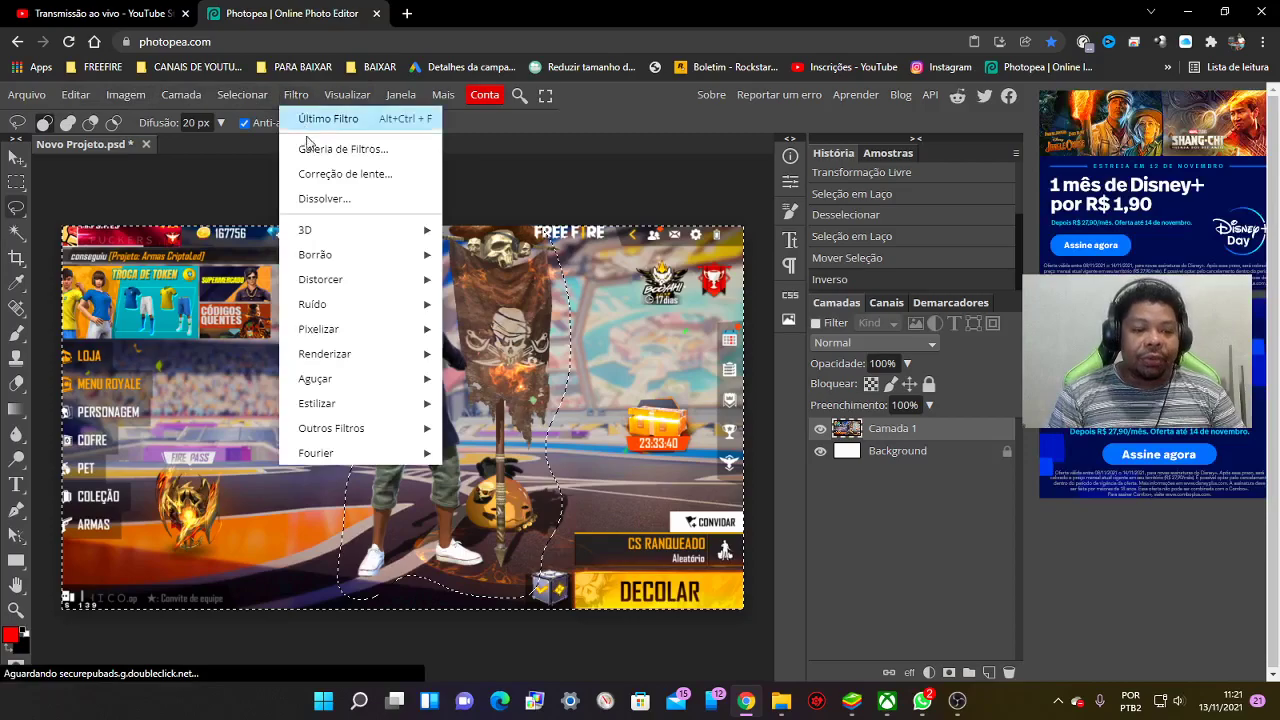
mouse_move(315, 254)
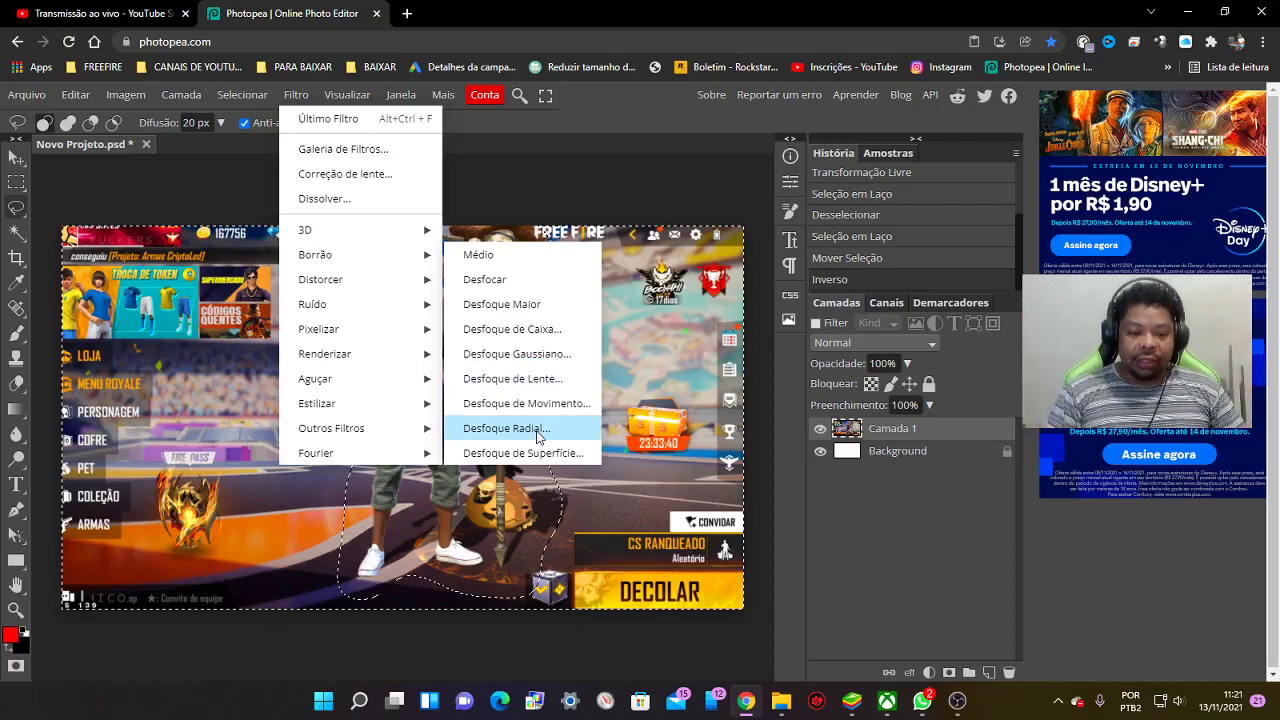
Apply a Zoom-mode Desfoque Radial of about 40 to the selected background
click(538, 436)
drag(364, 217, 357, 97)
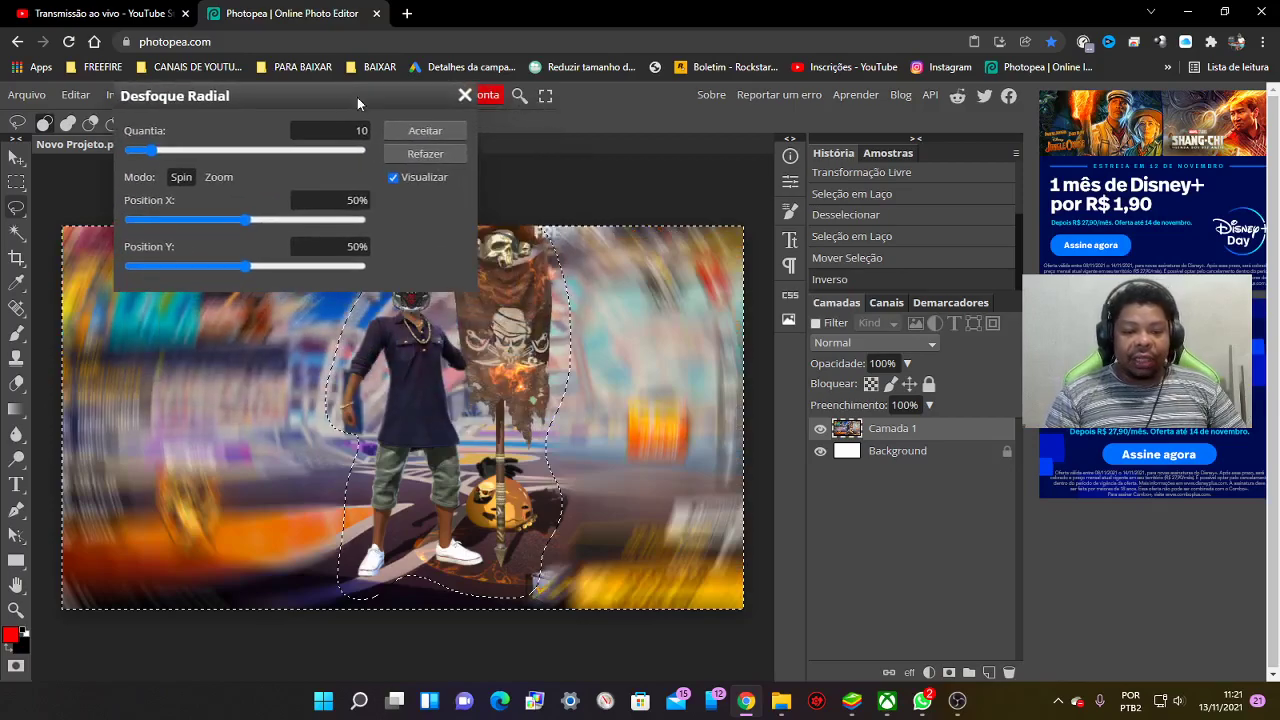
click(213, 177)
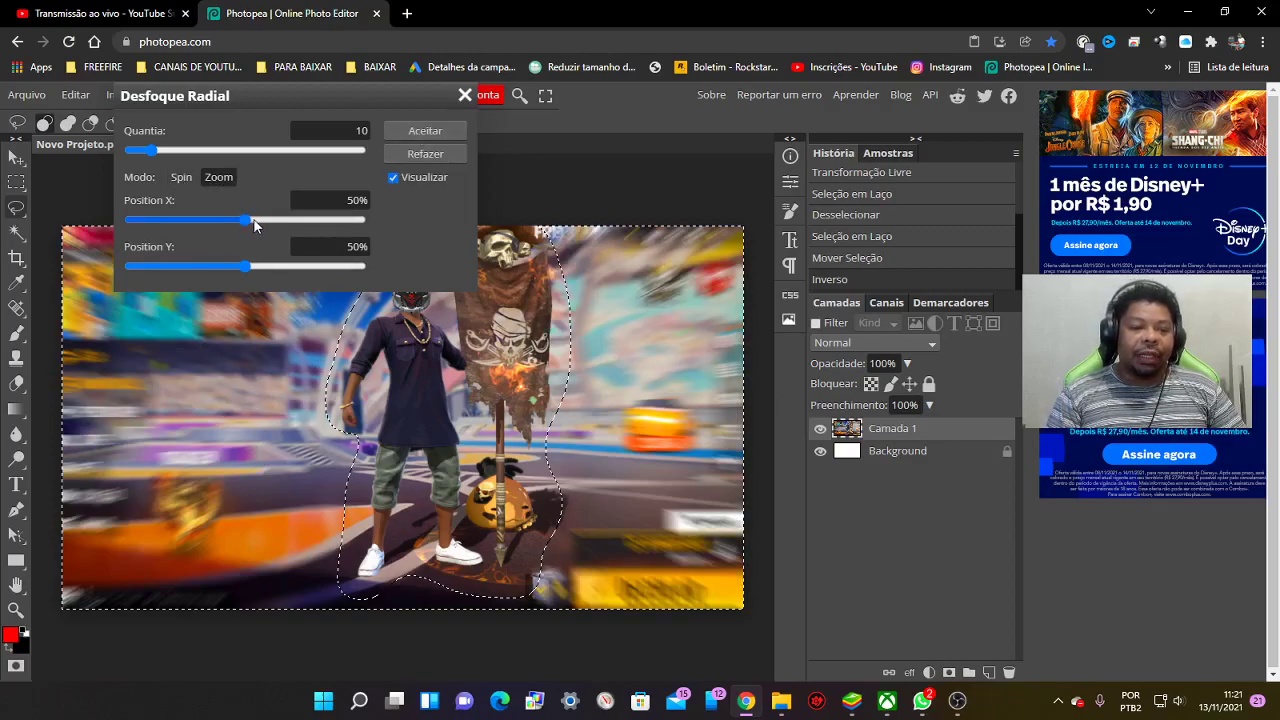
drag(150, 150, 218, 151)
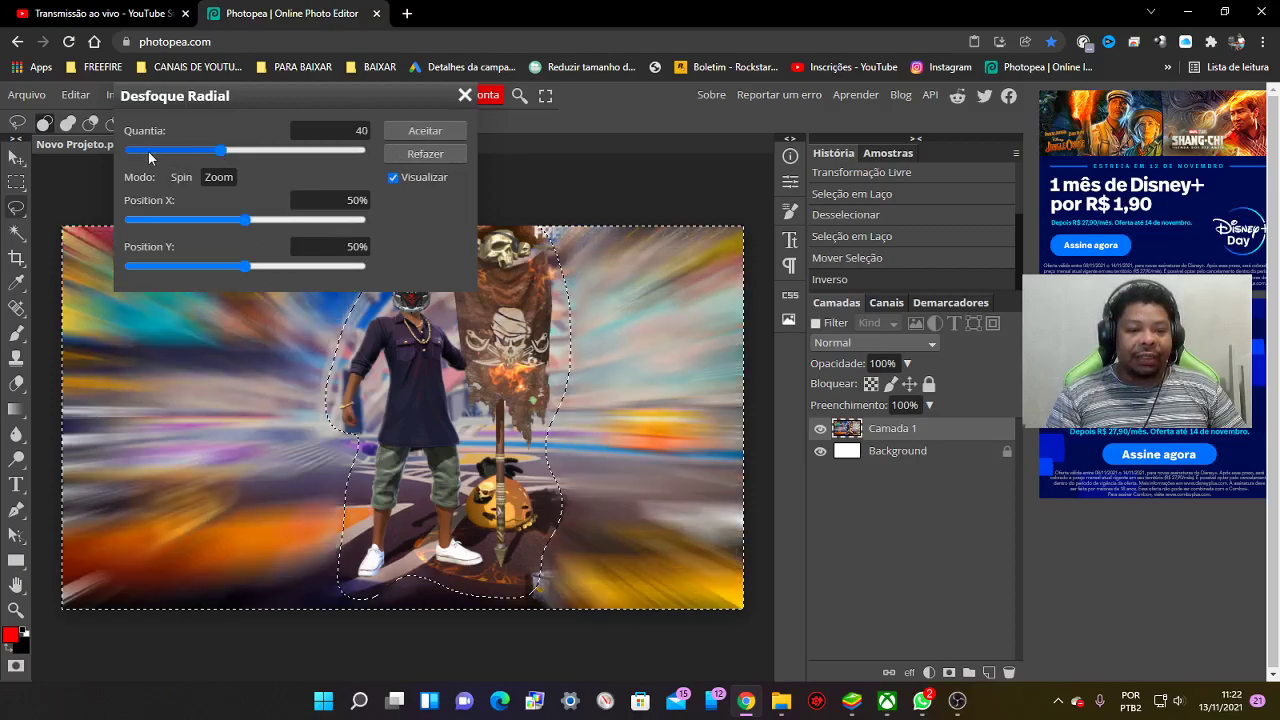
click(145, 151)
click(176, 150)
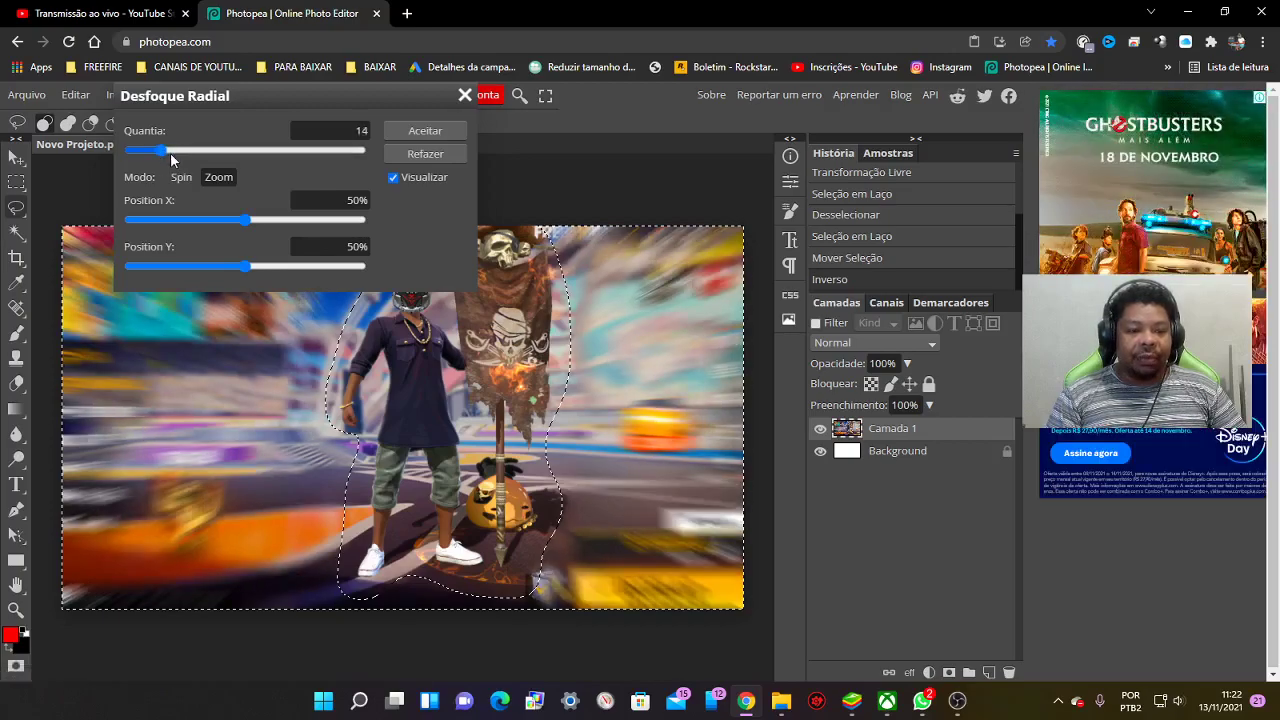
click(416, 131)
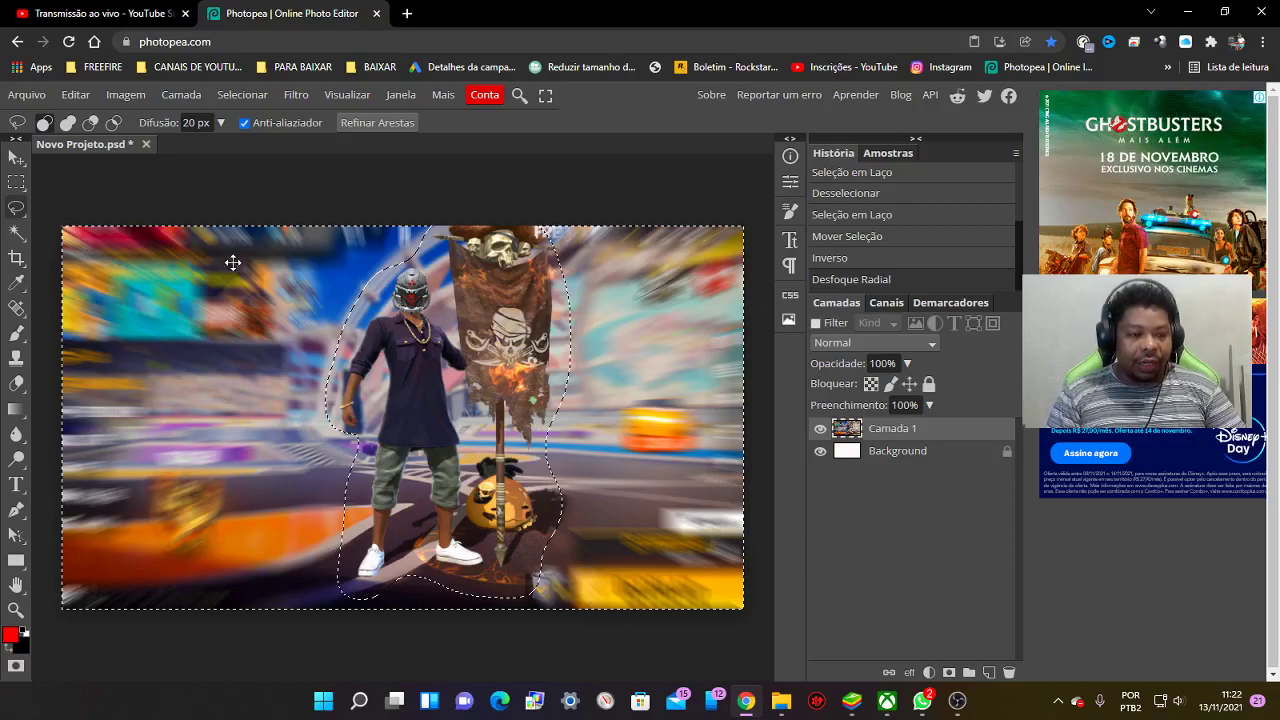
Clear the selection and open a new browser tab
click(72, 95)
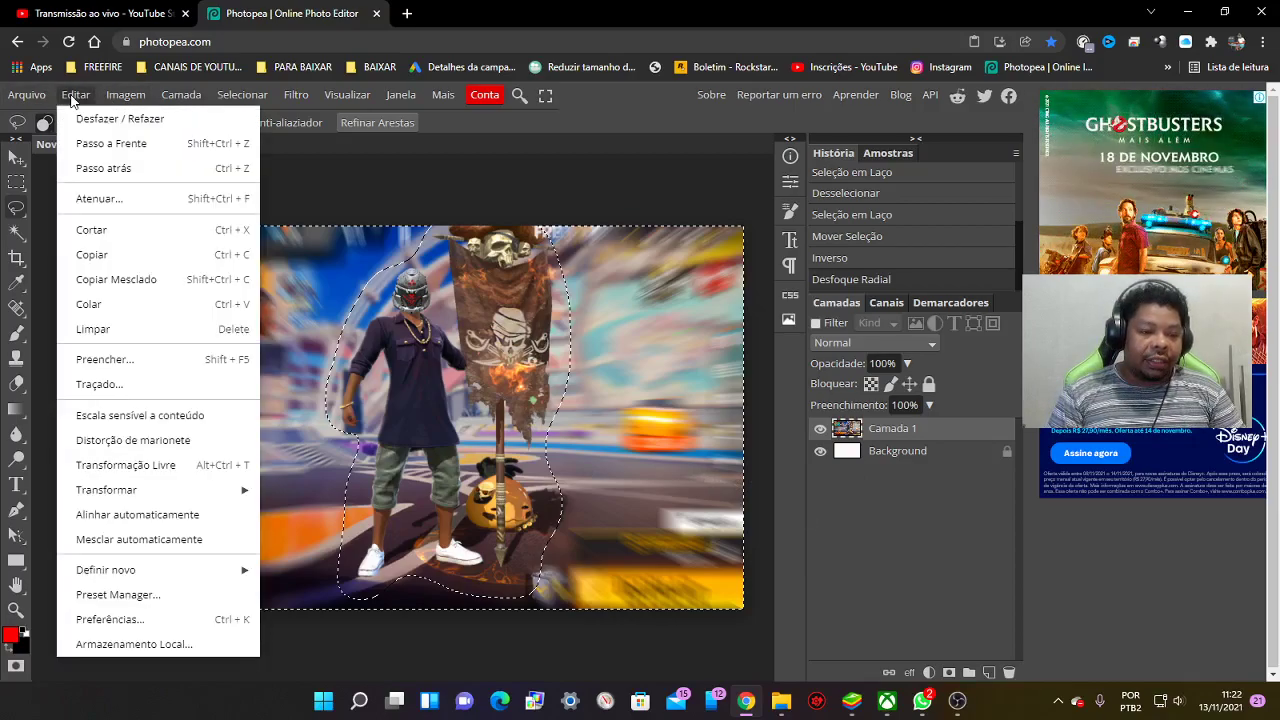
click(33, 97)
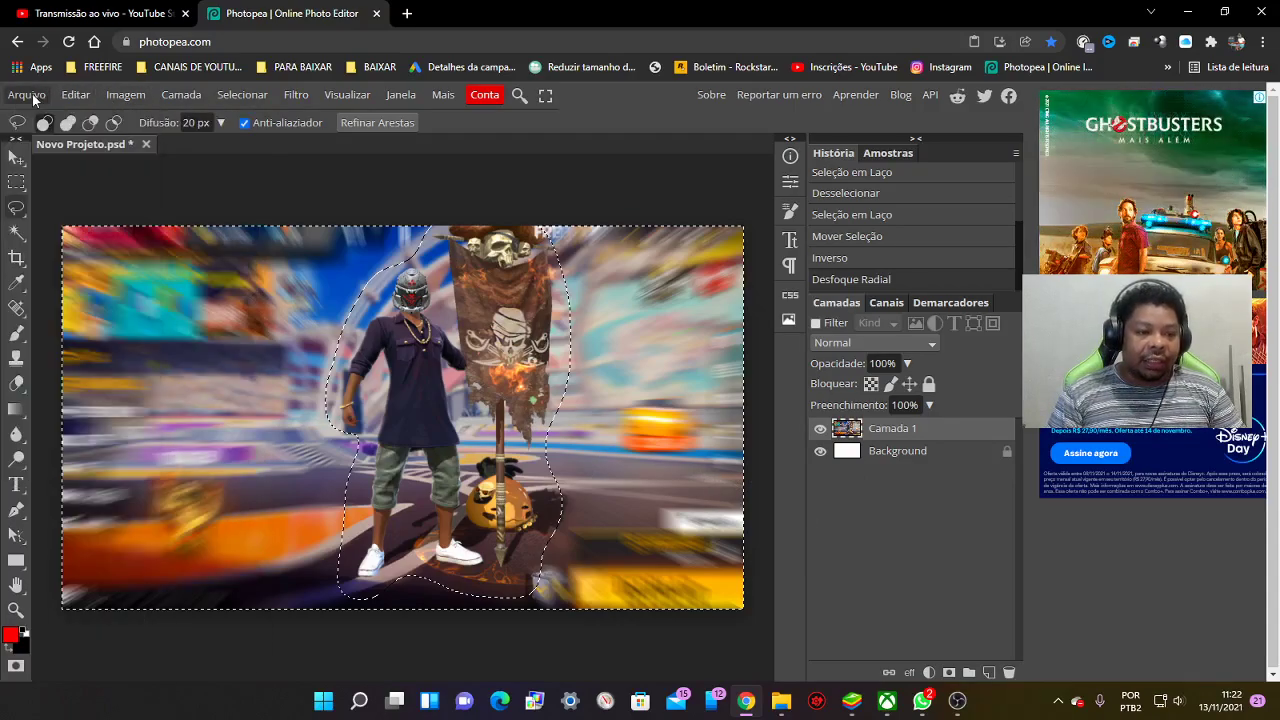
click(190, 256)
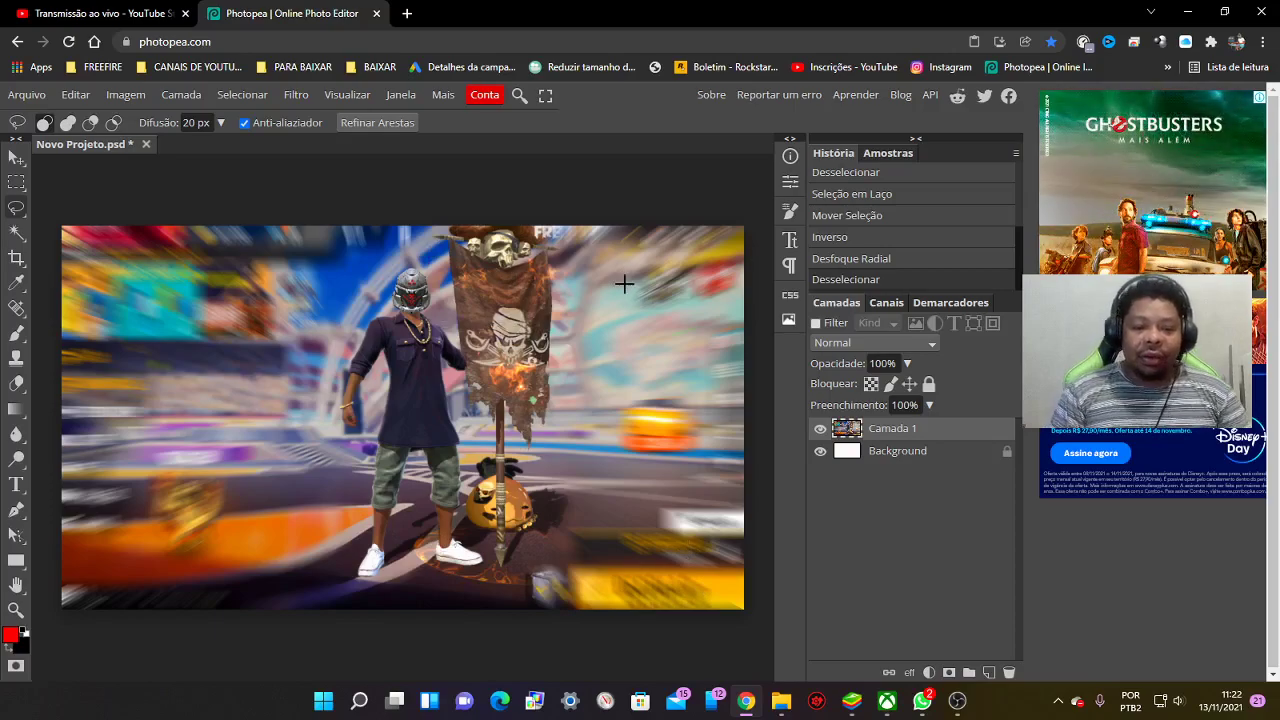
click(404, 10)
Search Google Images for 'mestre freefire'
click(415, 41)
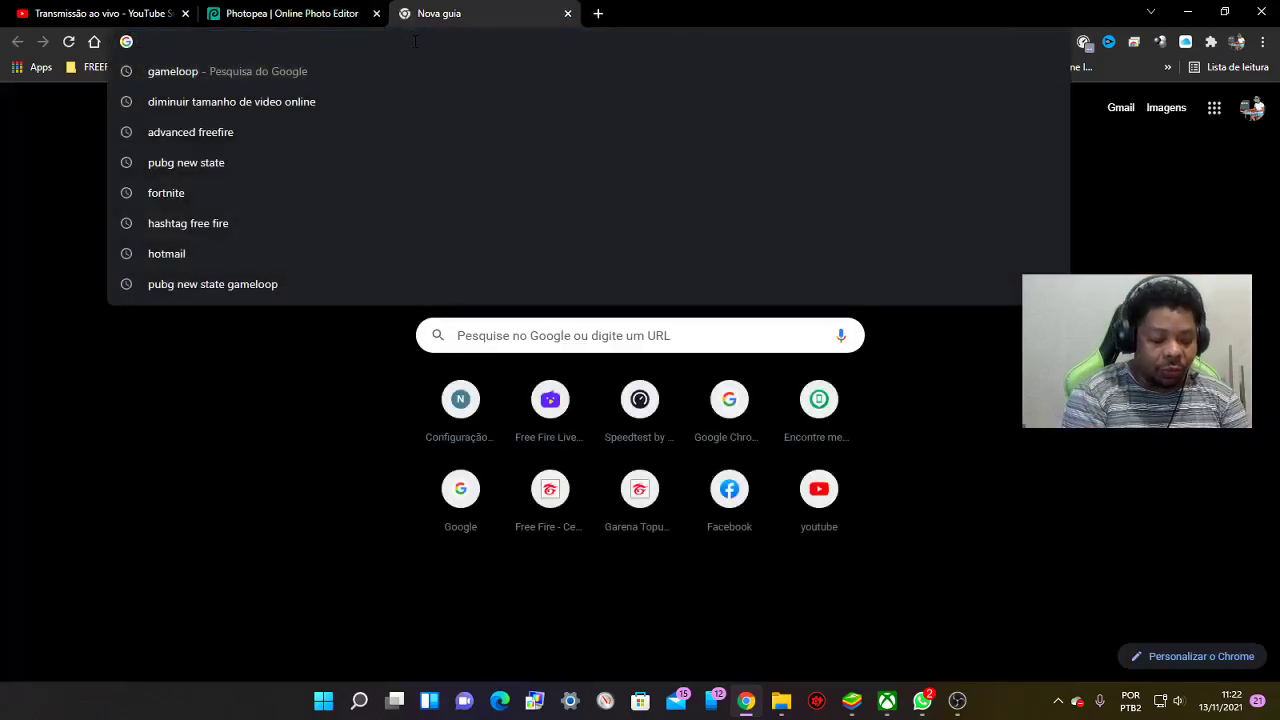
text(mestre freefir)
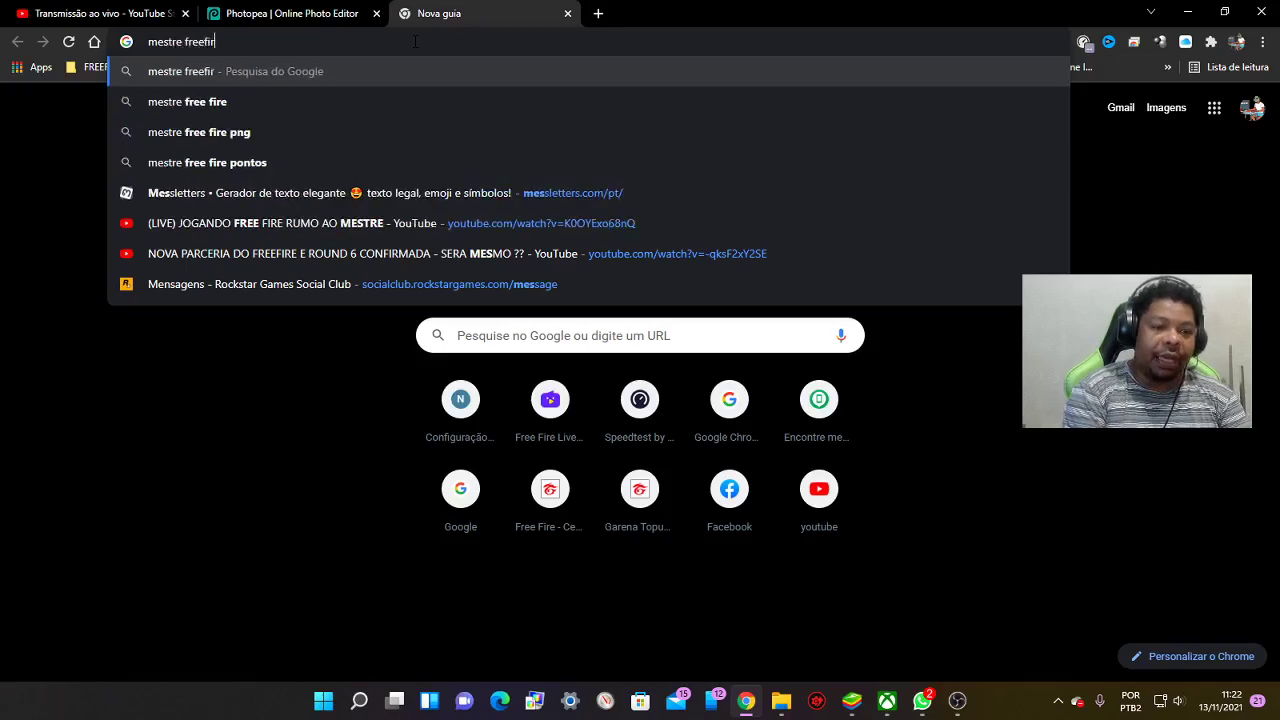
text(e)
key(Return)
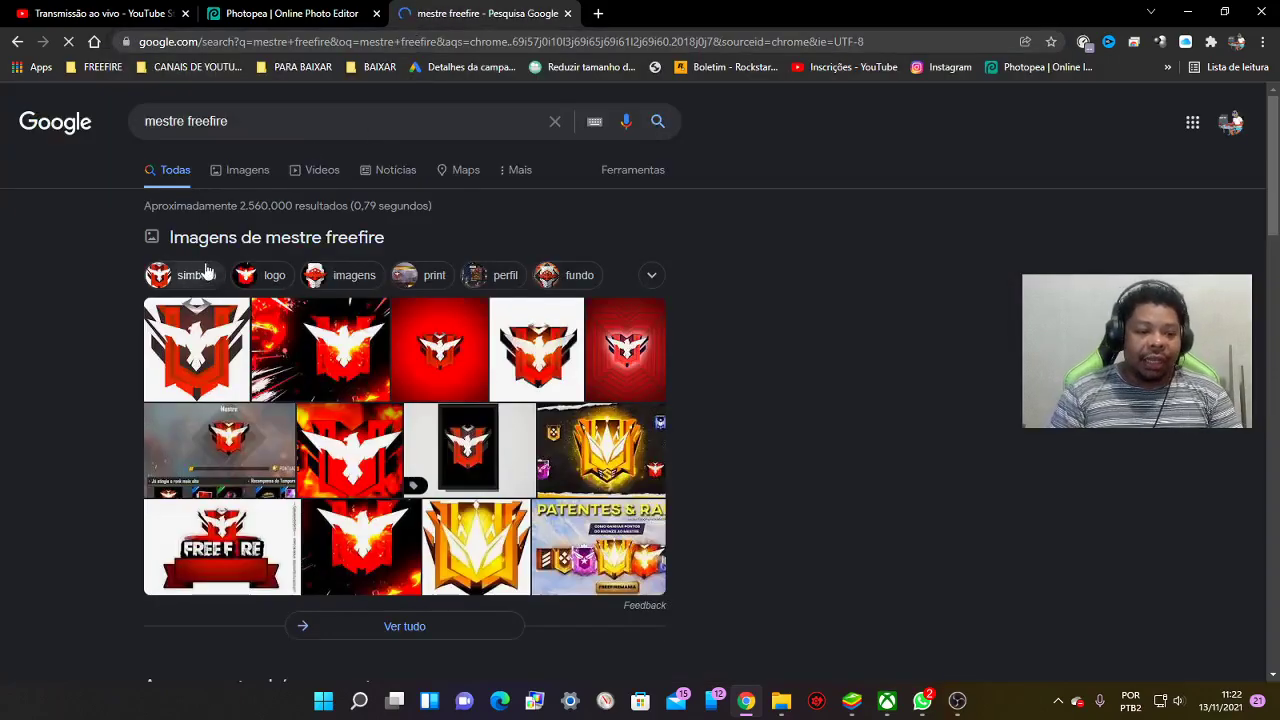
click(241, 178)
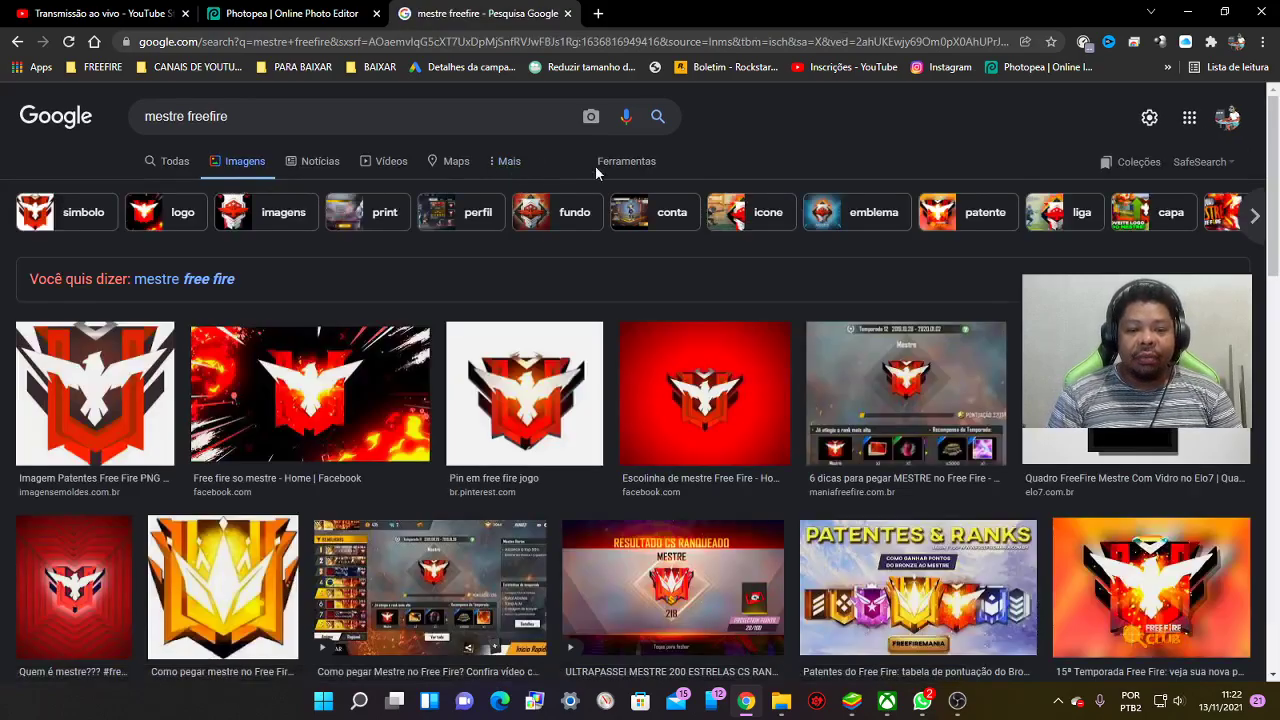
Filter the image results to Cor: Transparente
click(502, 162)
click(638, 166)
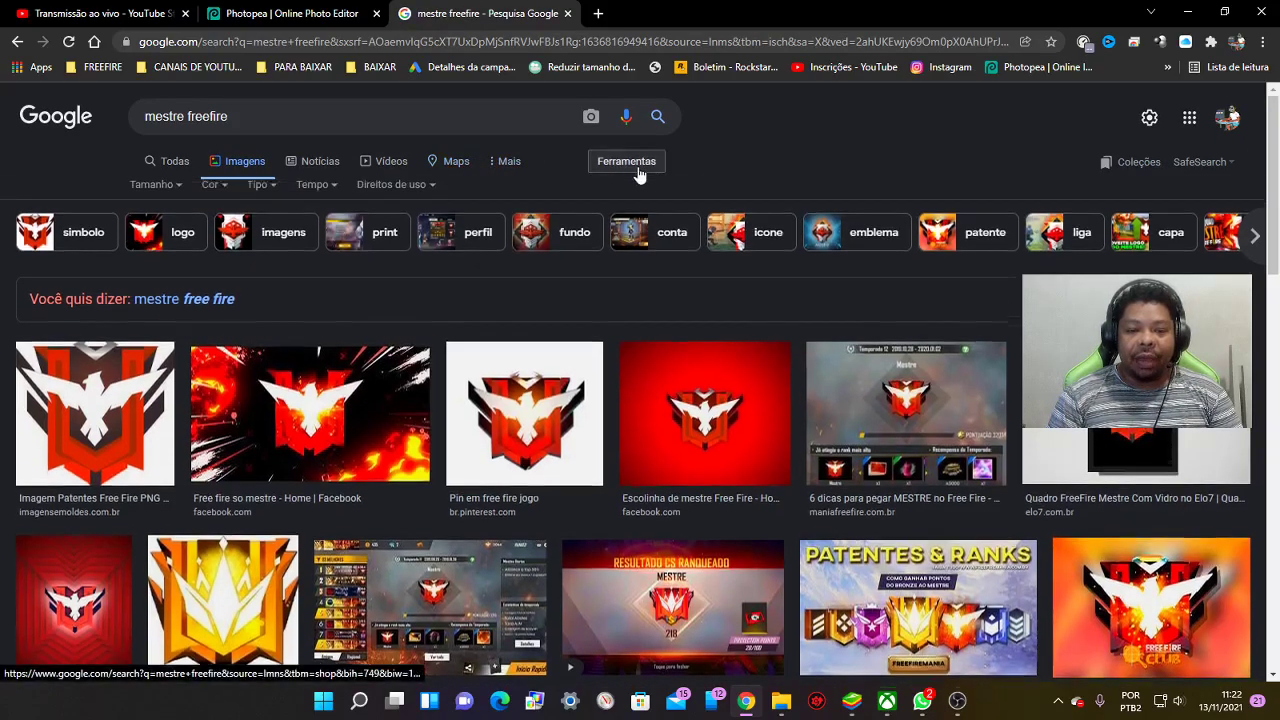
click(212, 195)
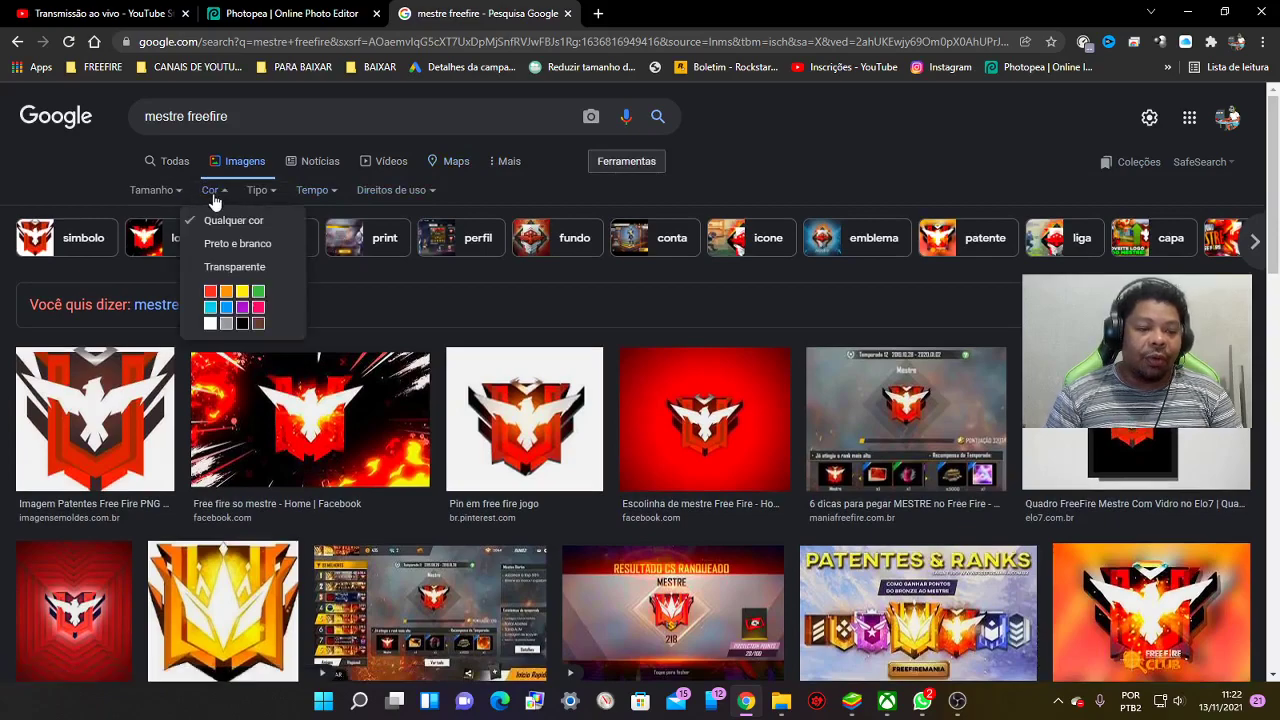
click(240, 267)
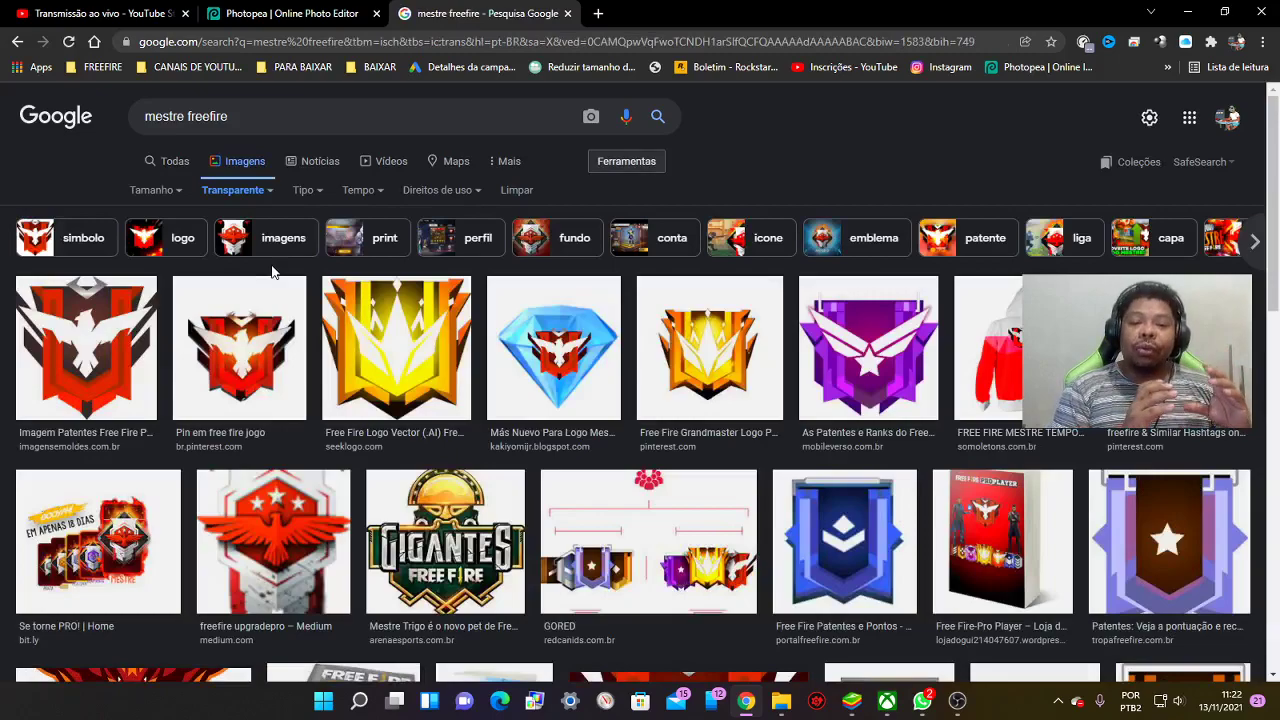
Copy the first Master emblem image and return to the Photopea tab
click(100, 362)
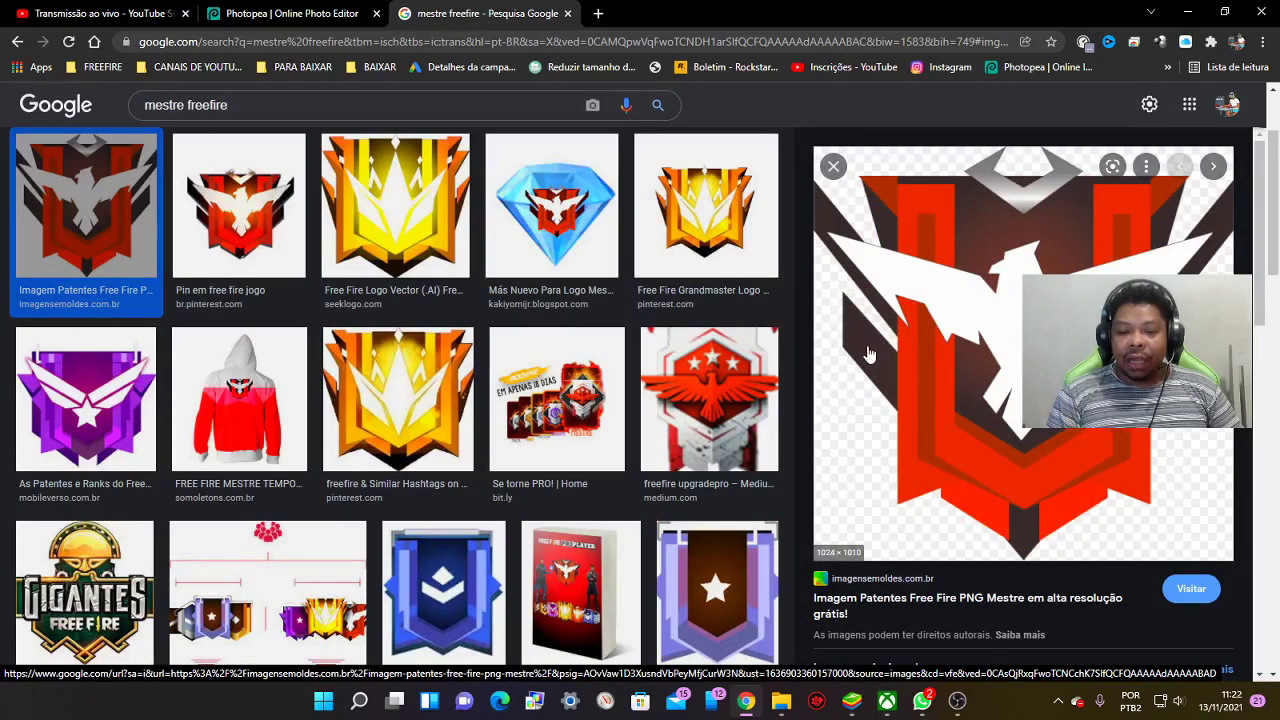
right_click(868, 351)
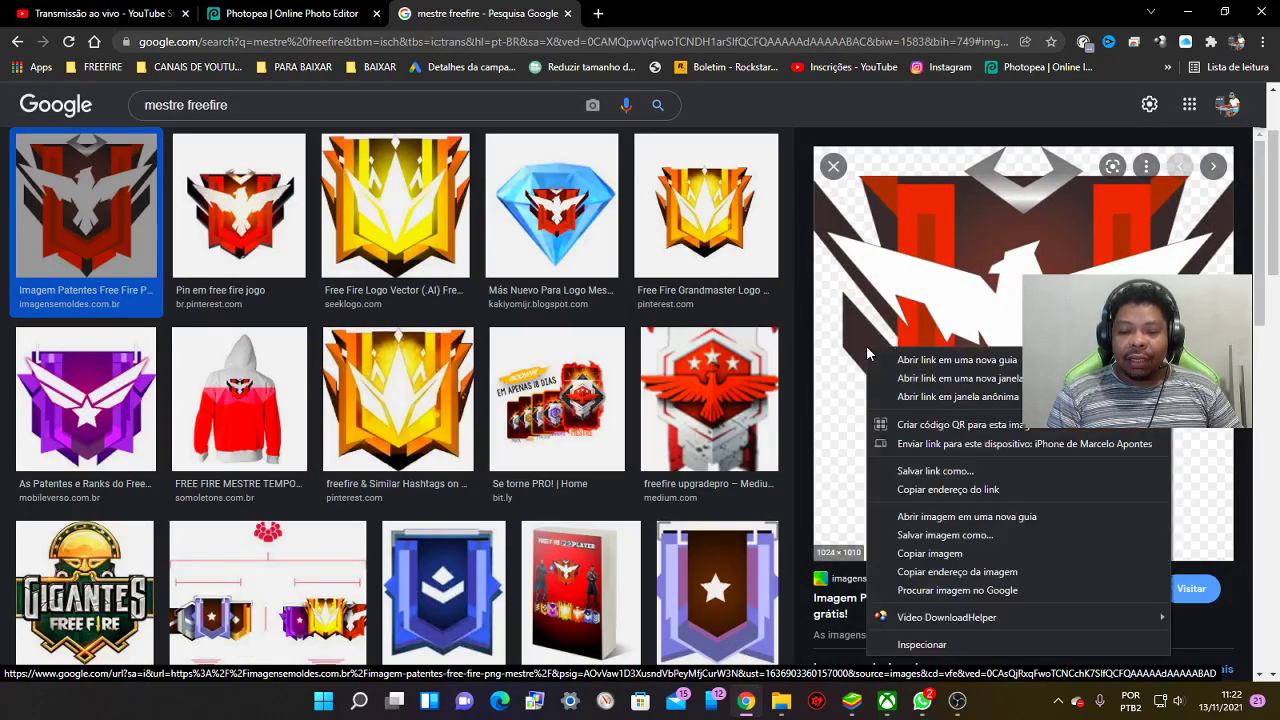
click(916, 554)
click(286, 17)
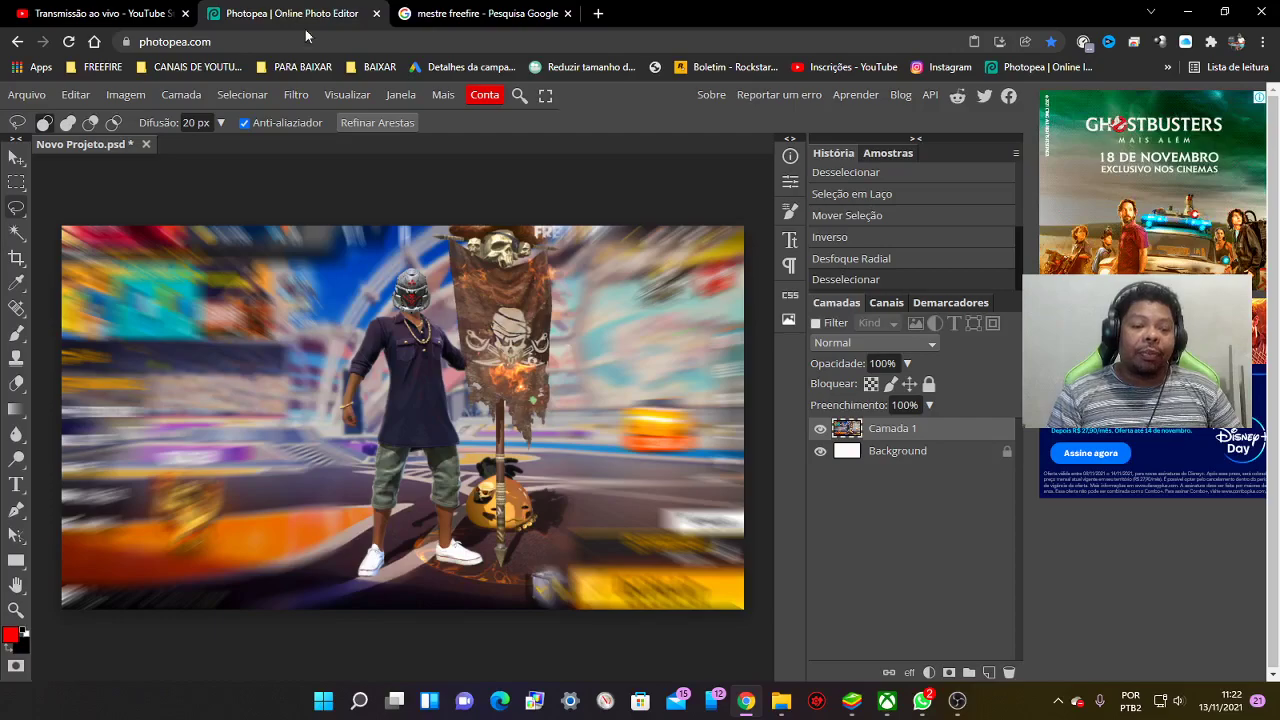
Paste the Master emblem as Camada 2, scale it to about 37.5%, tilt it 7.5° and place it upper right
key(ctrl+v)
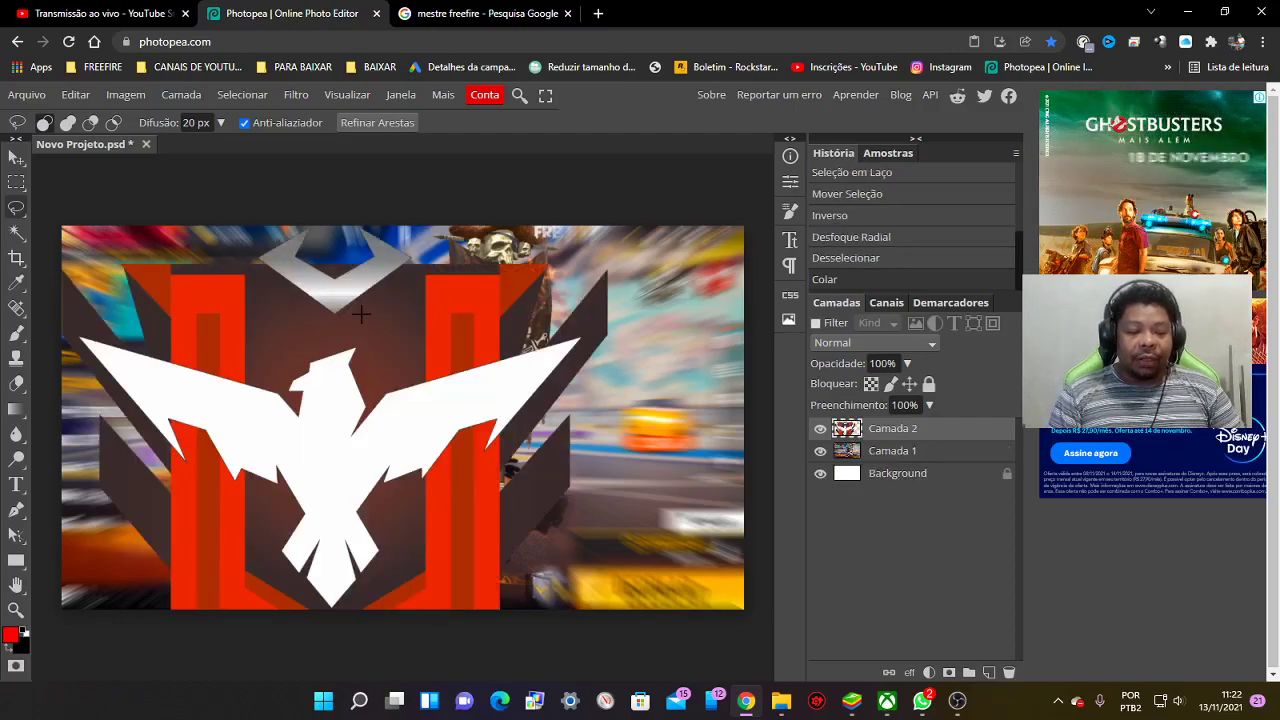
click(17, 158)
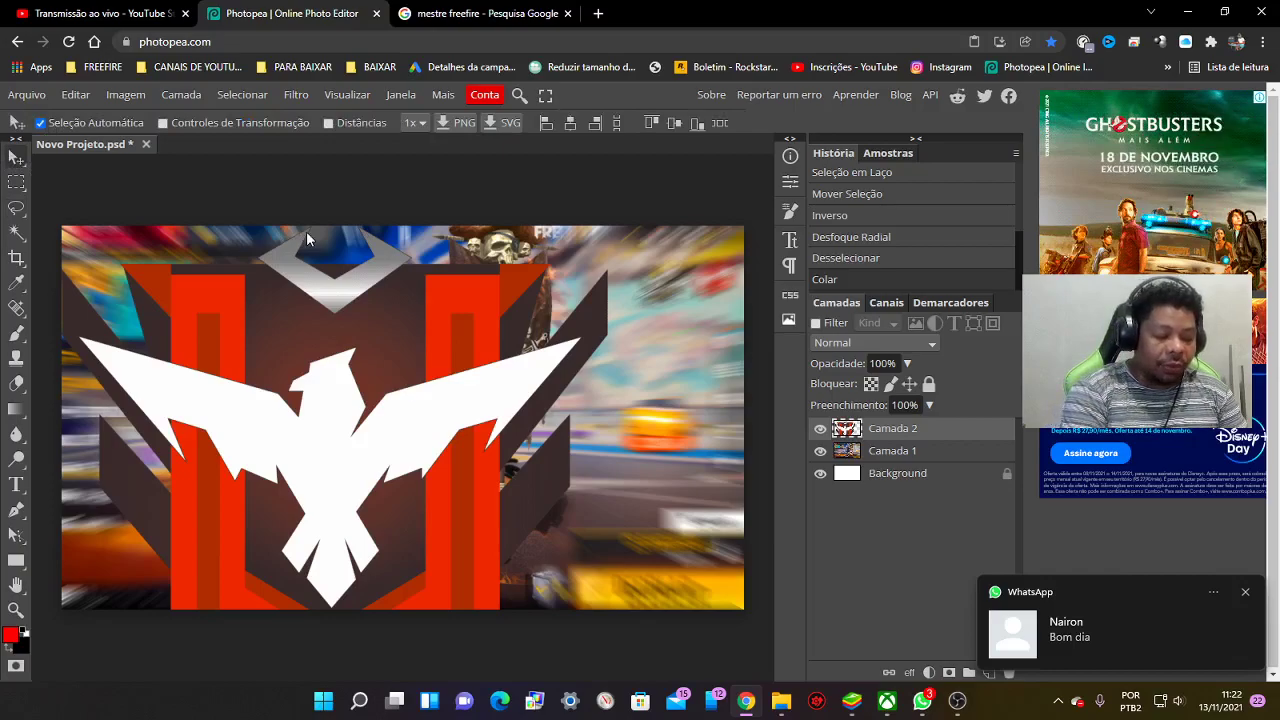
key(ctrl+t)
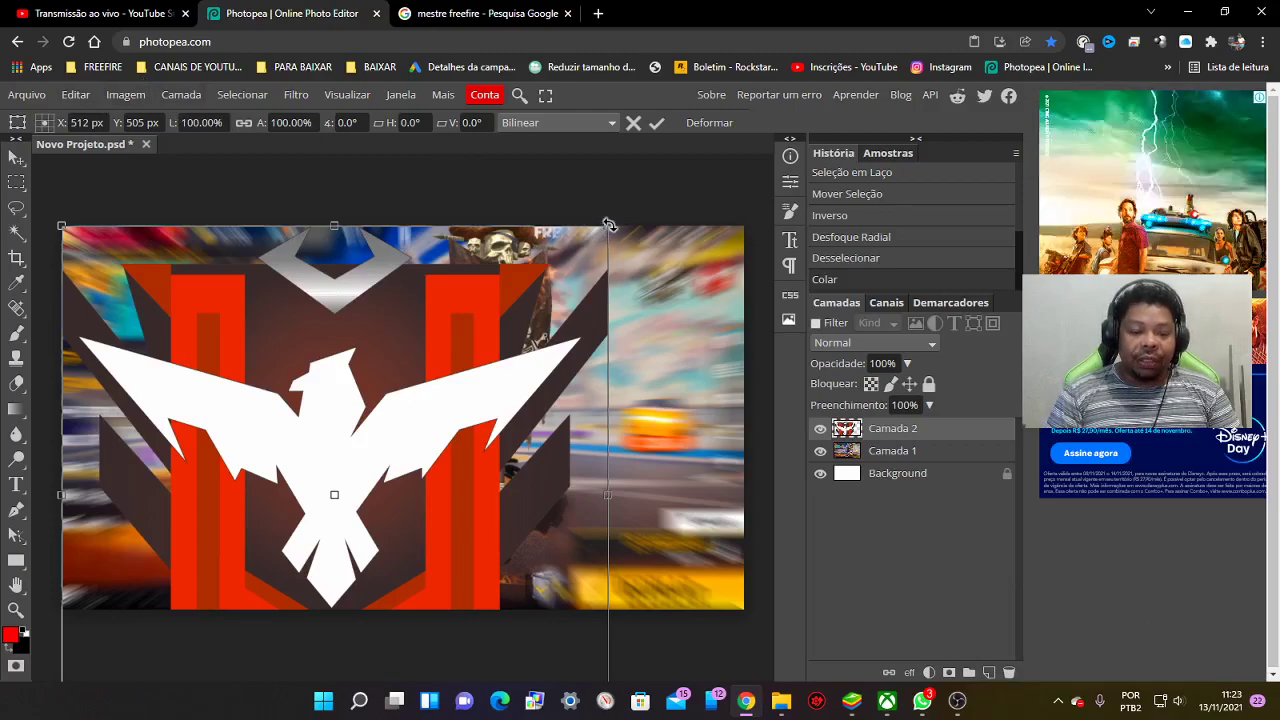
mouse_move(603, 236)
mouse_down()
mouse_move(544, 270)
mouse_move(403, 428)
mouse_up()
mouse_move(260, 508)
mouse_down()
mouse_move(344, 300)
mouse_move(331, 305)
mouse_up()
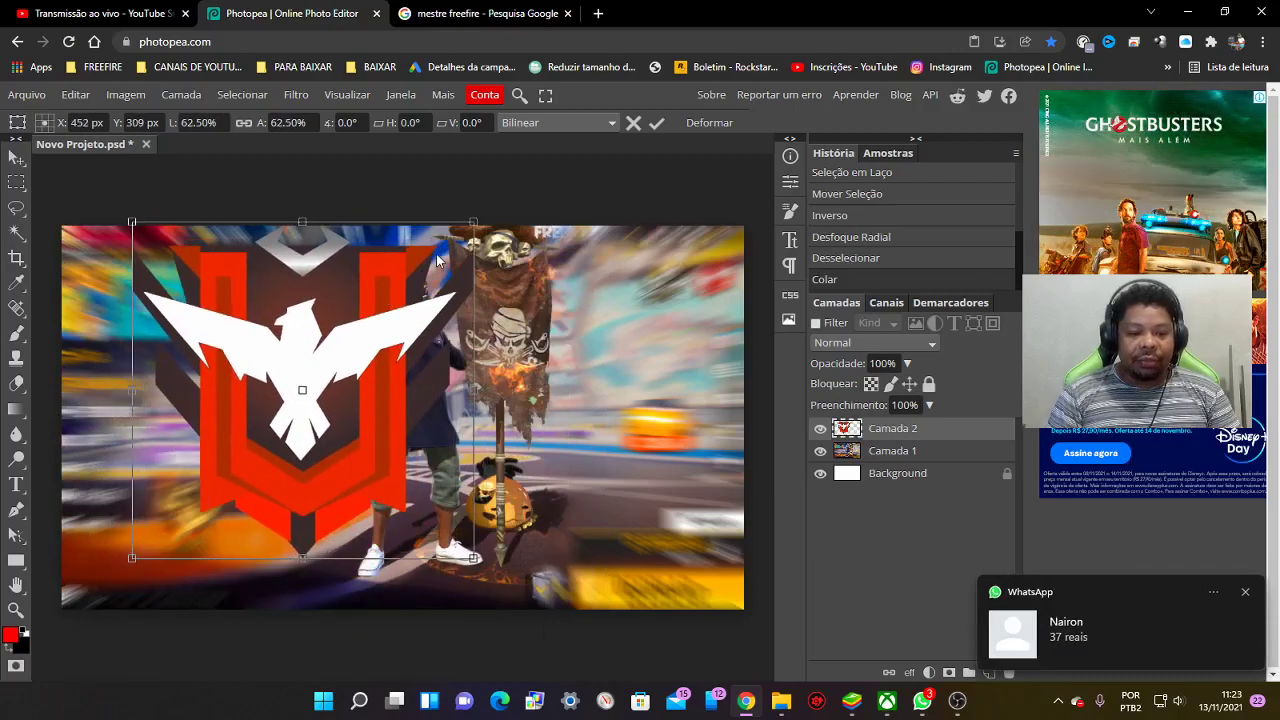
mouse_move(473, 220)
mouse_down()
mouse_move(342, 315)
mouse_move(366, 346)
mouse_up()
drag(264, 422, 660, 305)
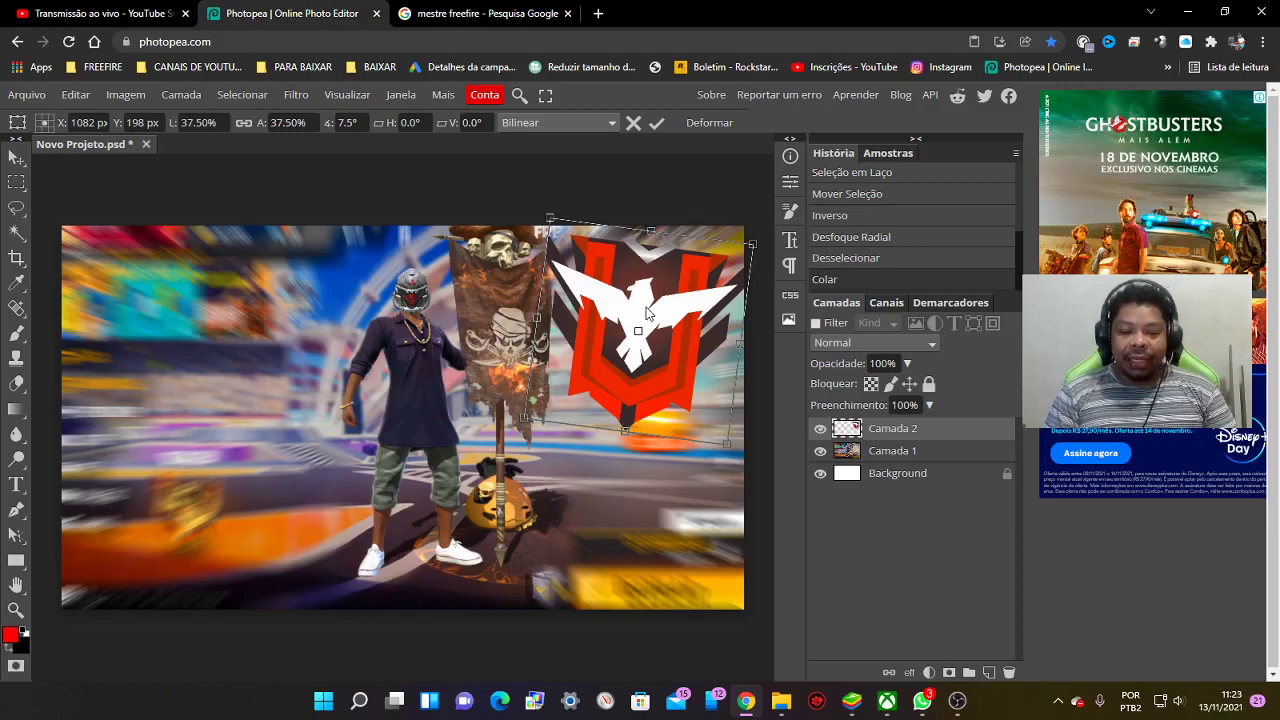
key(Return)
Replace the Google Images search with 'luz amarela'
click(445, 20)
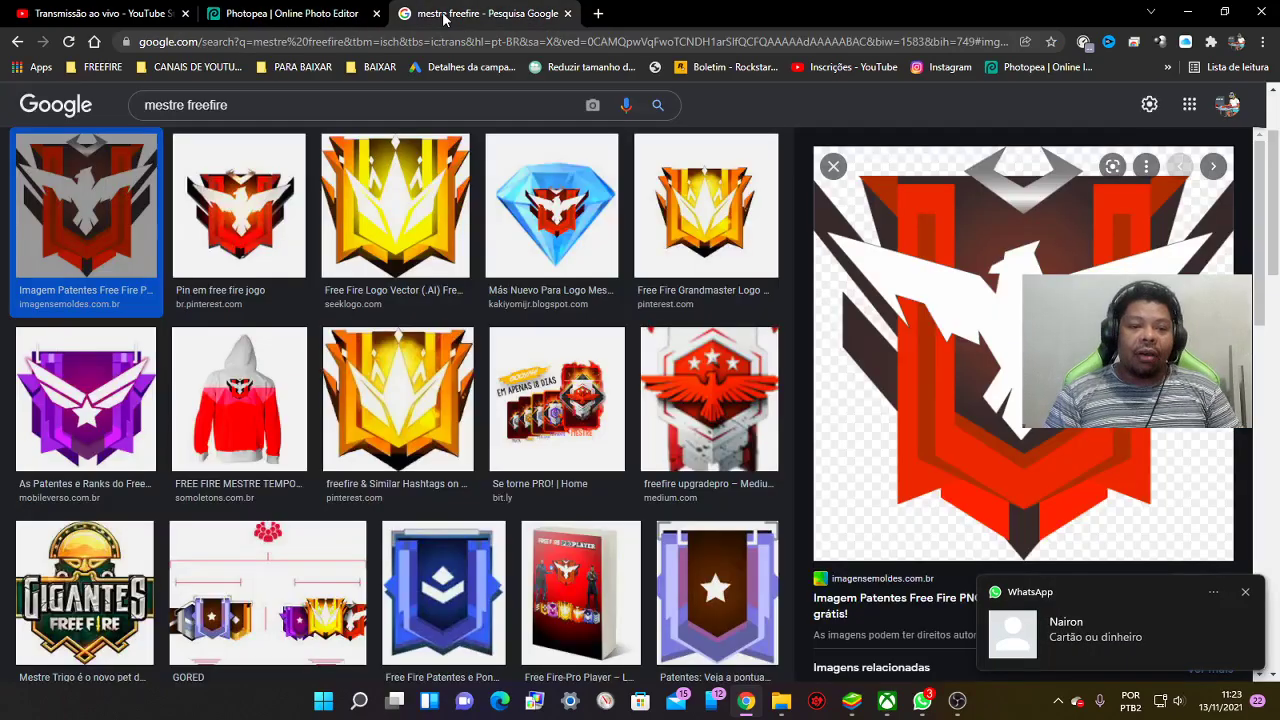
scroll(367, 345, up, 2)
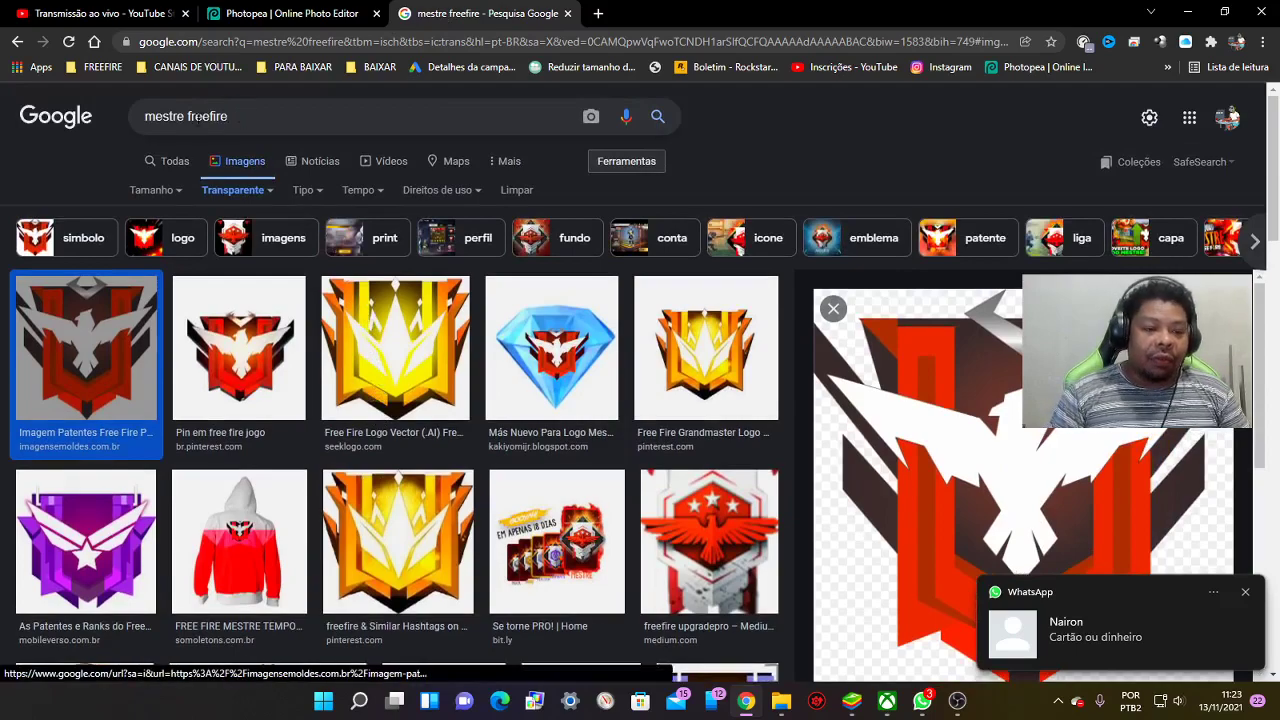
drag(277, 119, 52, 92)
text(lo)
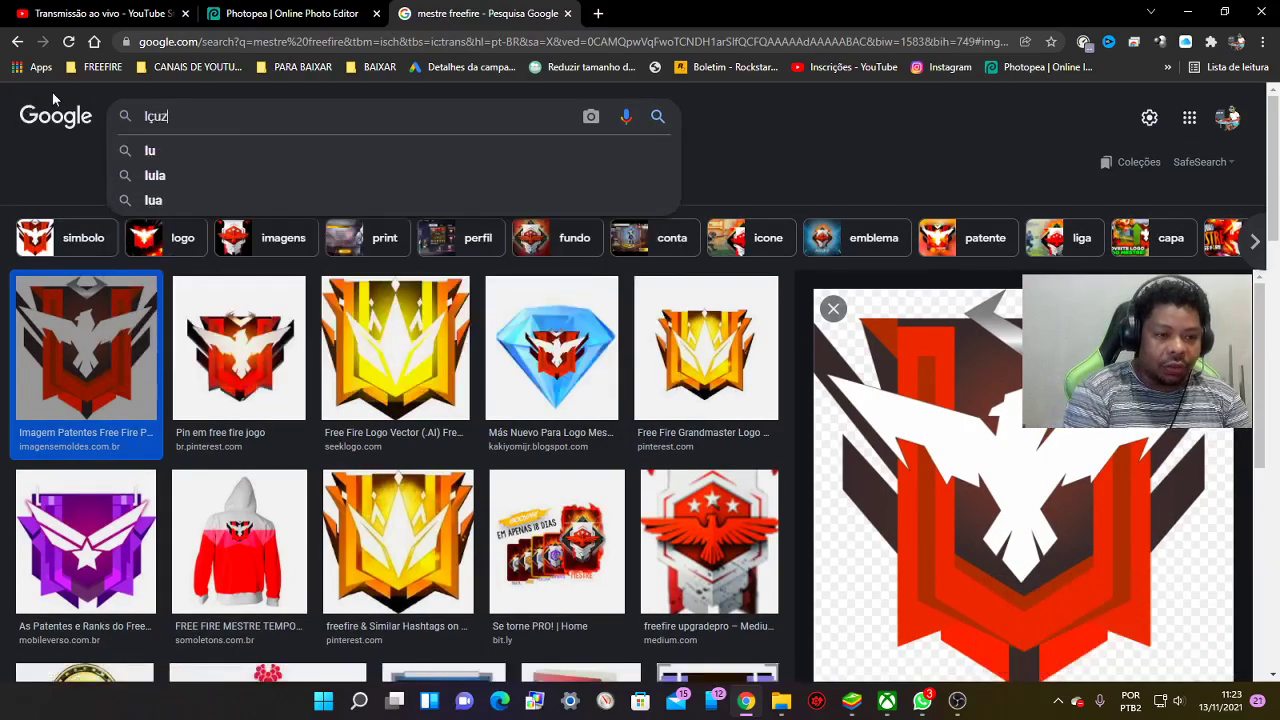
key(BackSpace)
text(uz amarela)
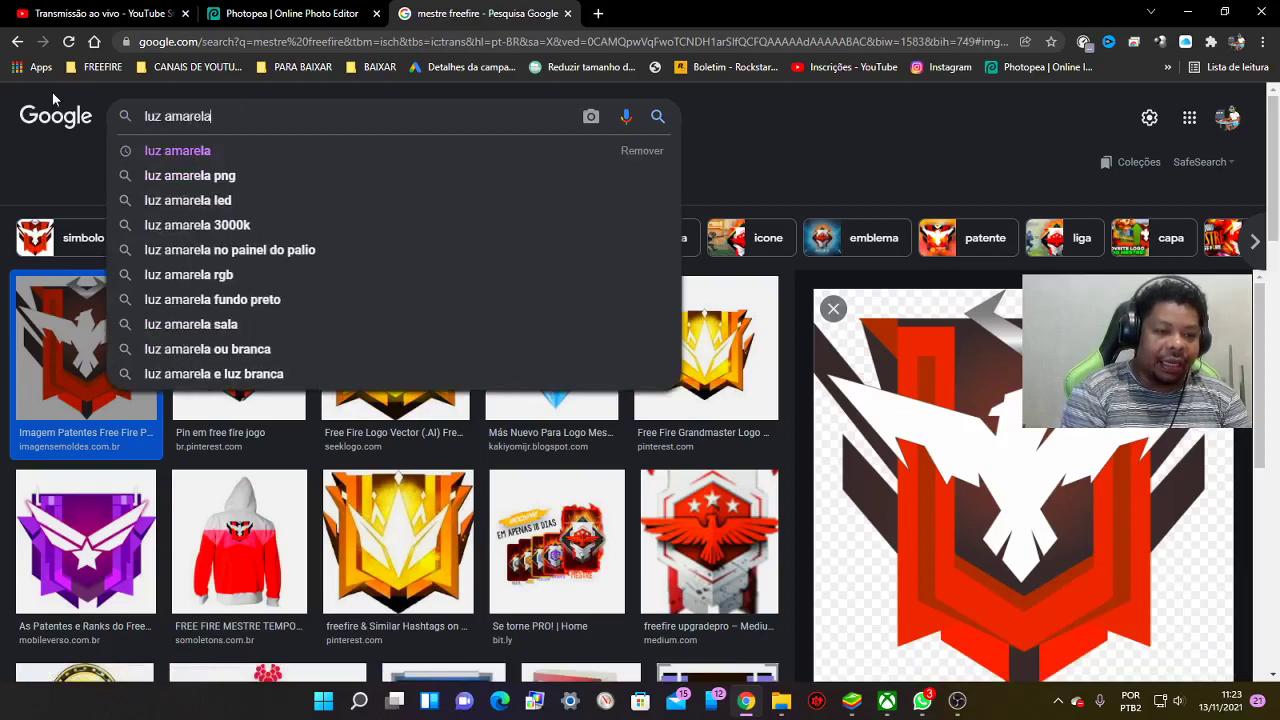
key(Return)
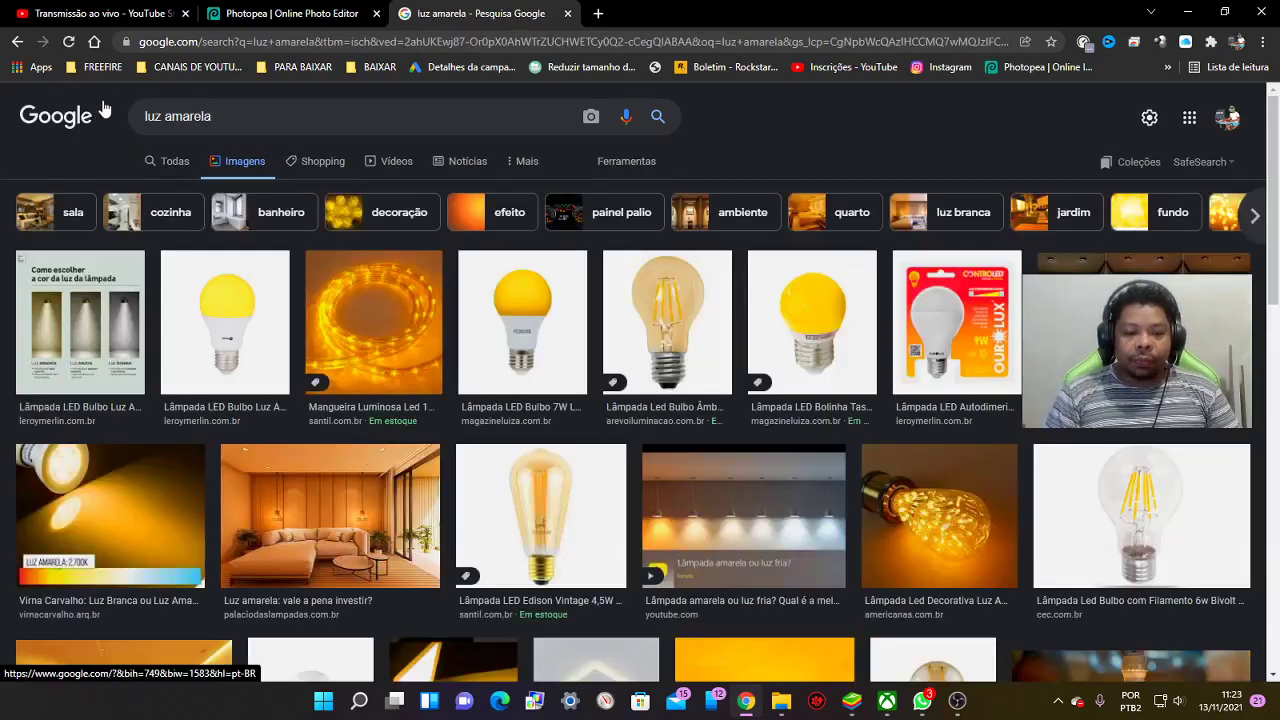
Copy a yellow light glow result and bring it to Photopea
scroll(700, 570, down, 4)
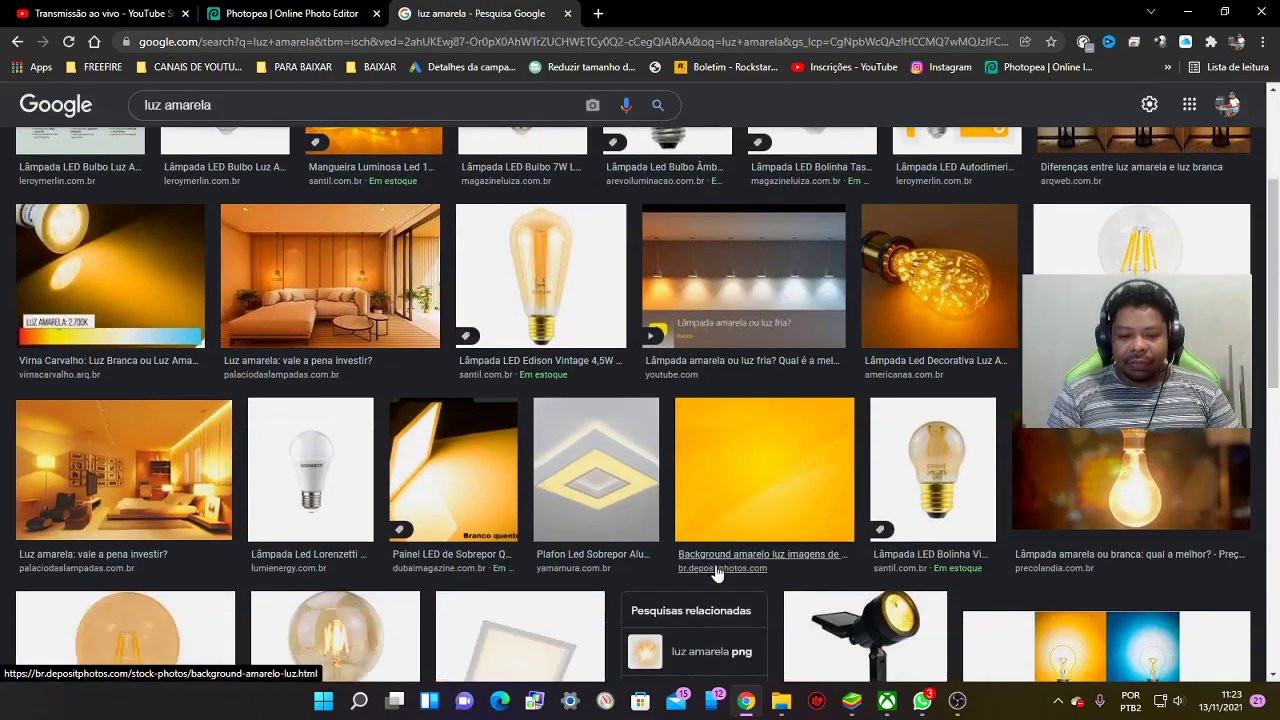
scroll(713, 563, down, 2)
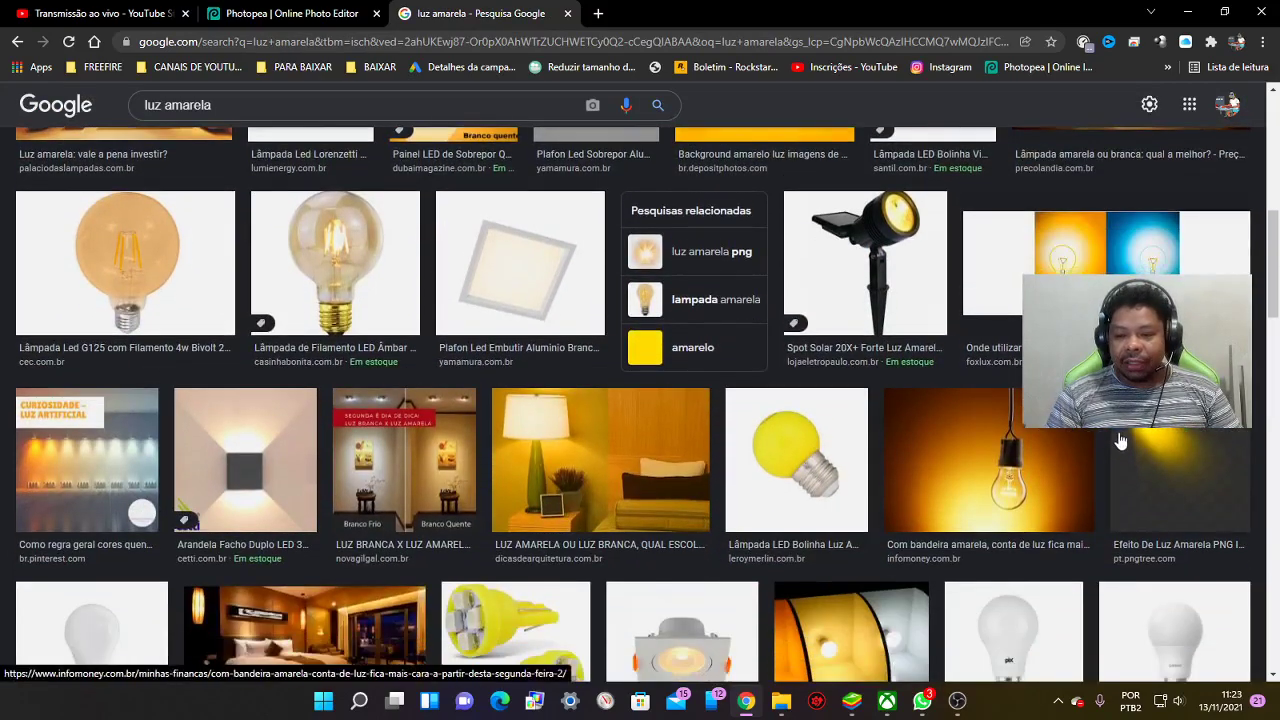
scroll(677, 494, down, 3)
scroll(291, 307, down, 2)
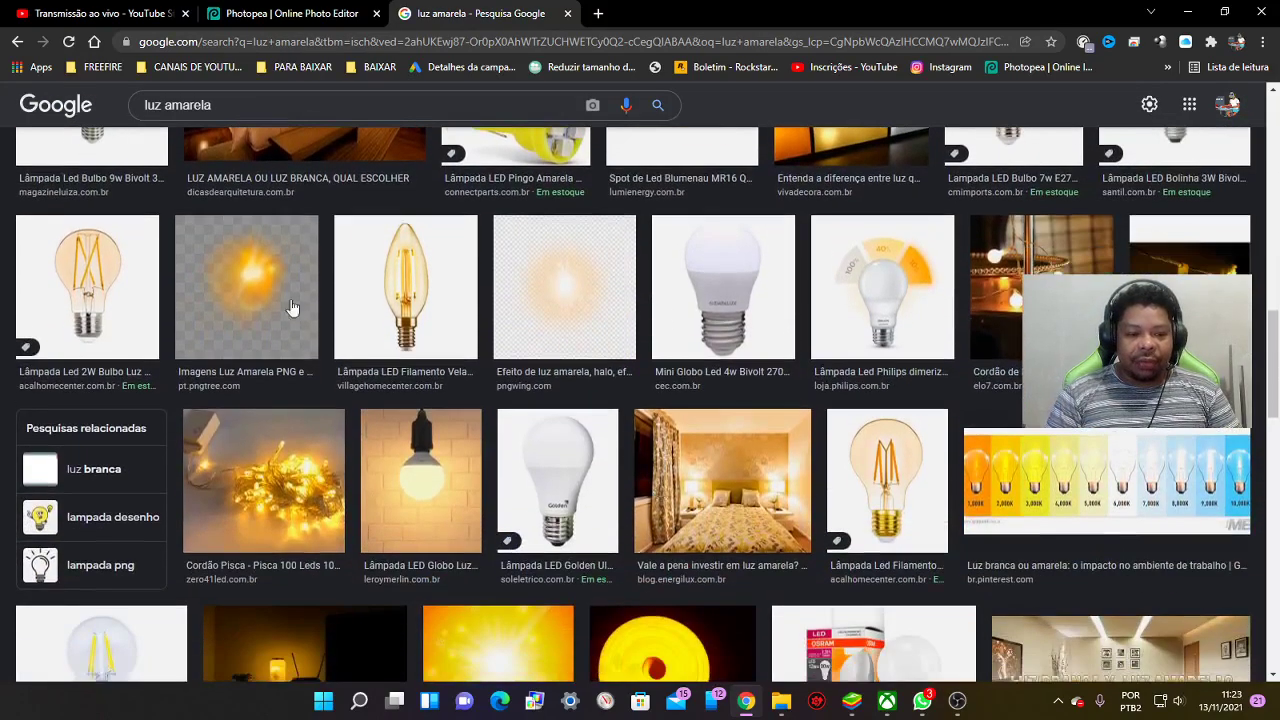
click(239, 306)
right_click(1018, 268)
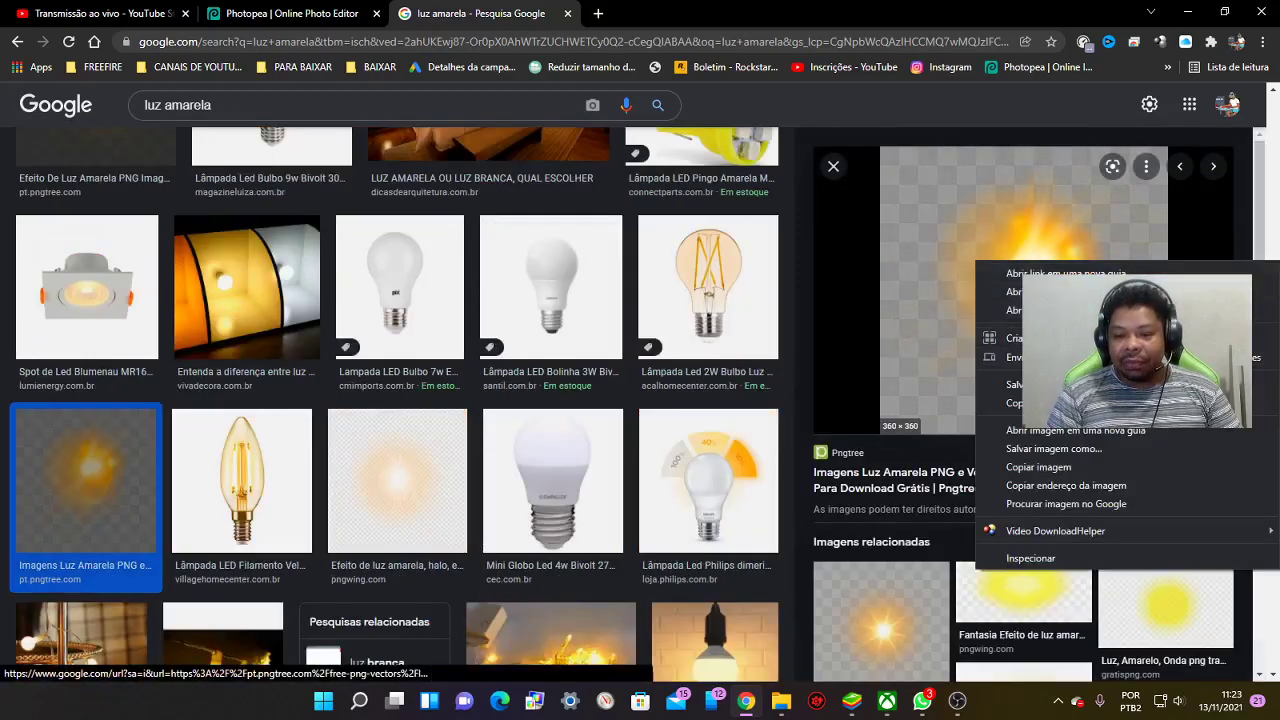
click(1038, 467)
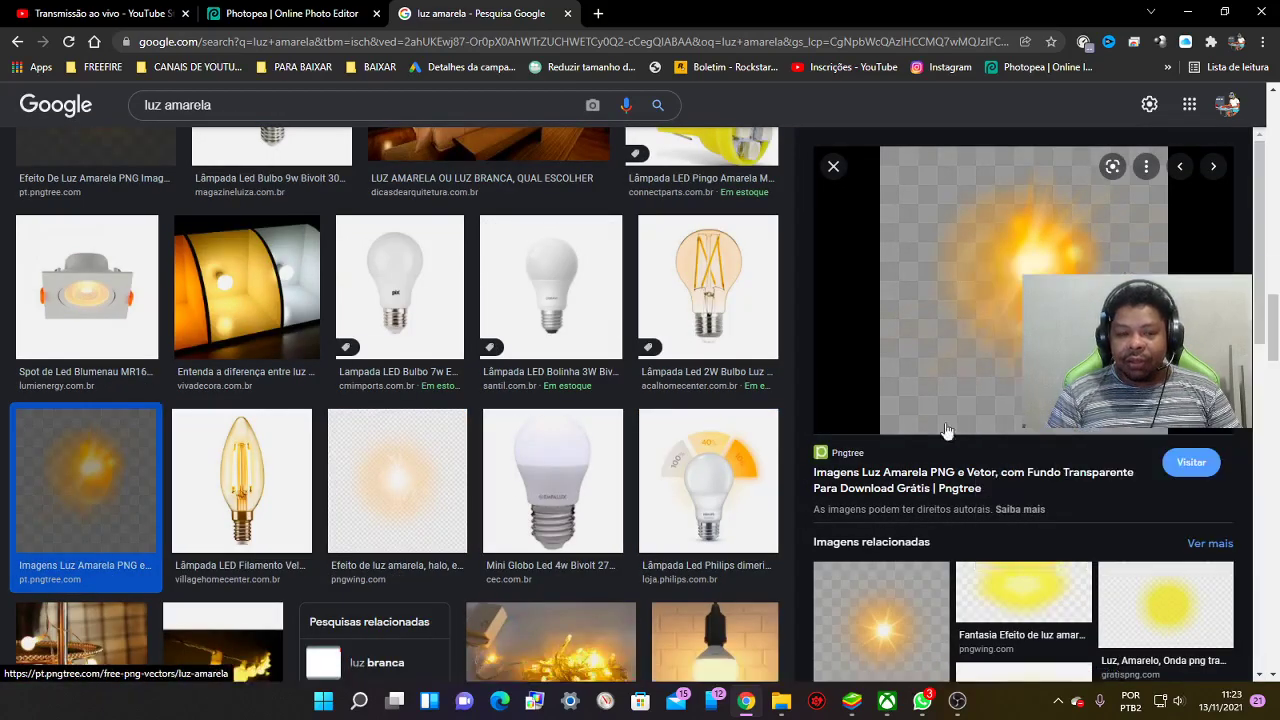
click(290, 13)
Paste the glow, then delete it as unsuitable and return to the search
key(ctrl+v)
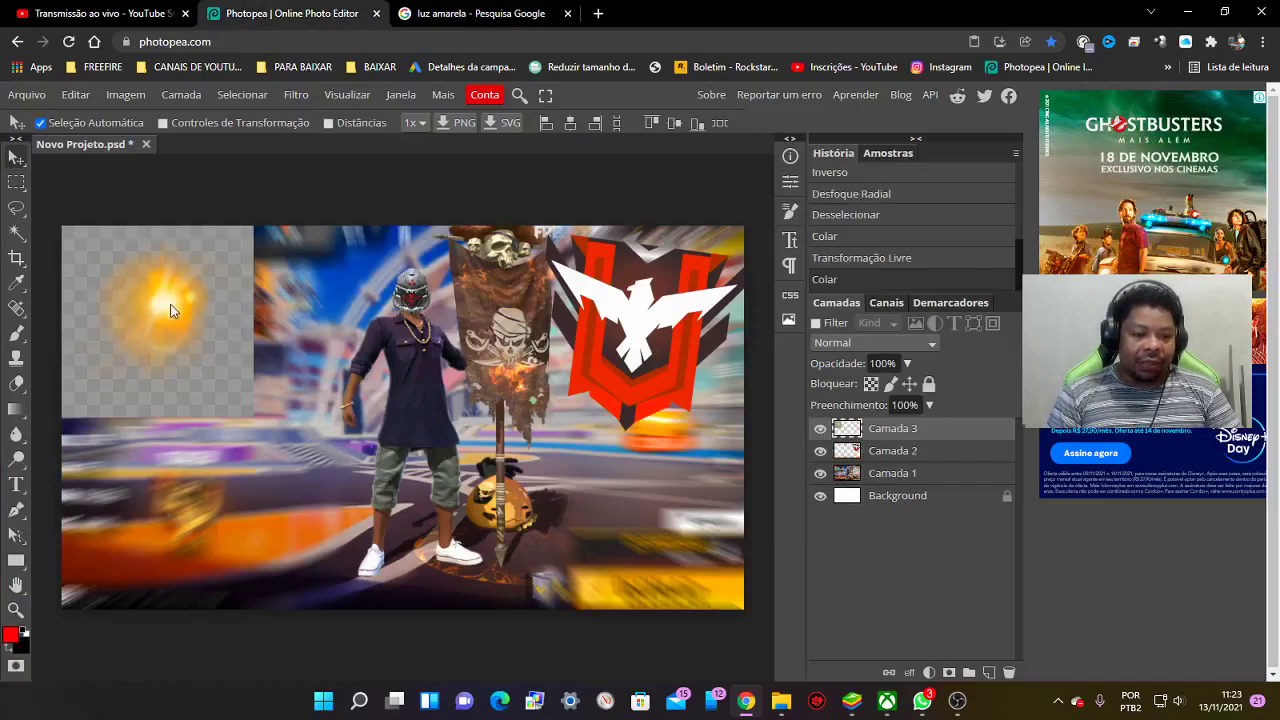
drag(170, 310, 178, 355)
key(Delete)
click(488, 13)
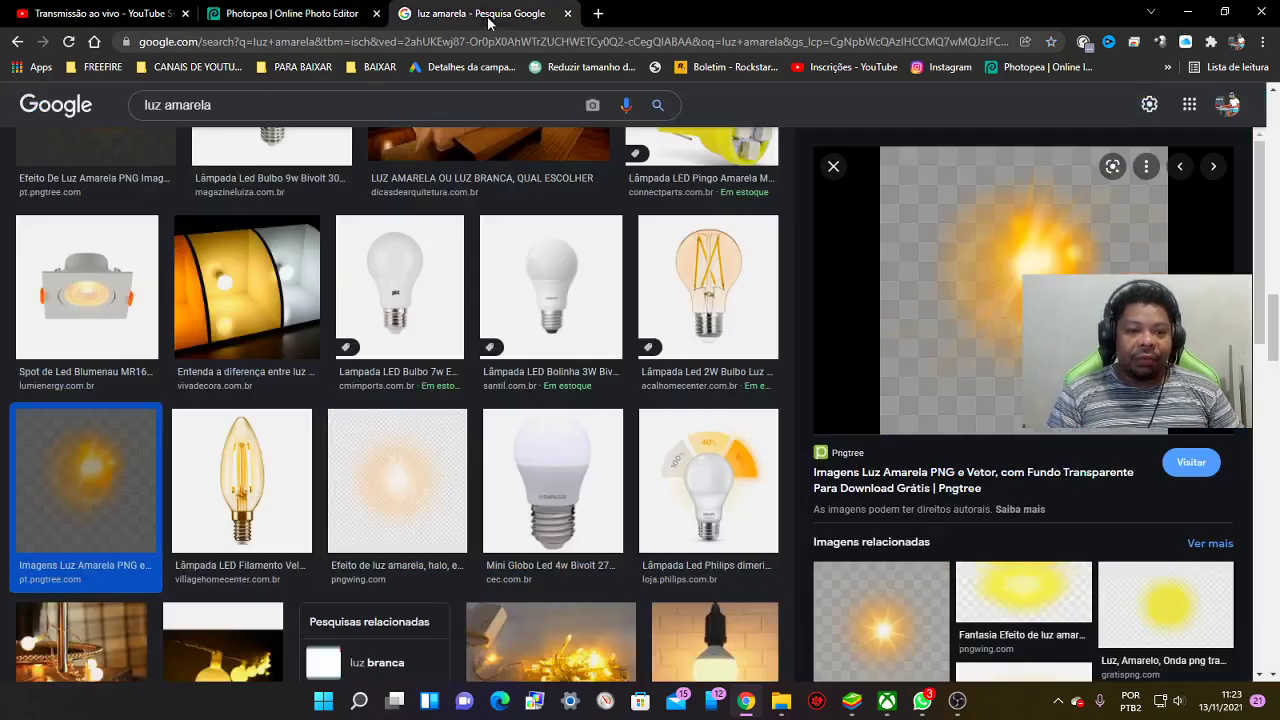
Filter the 'luz amarela' results to Cor: Transparente
scroll(300, 300, up, 5)
scroll(330, 260, up, 3)
scroll(362, 217, up, 3)
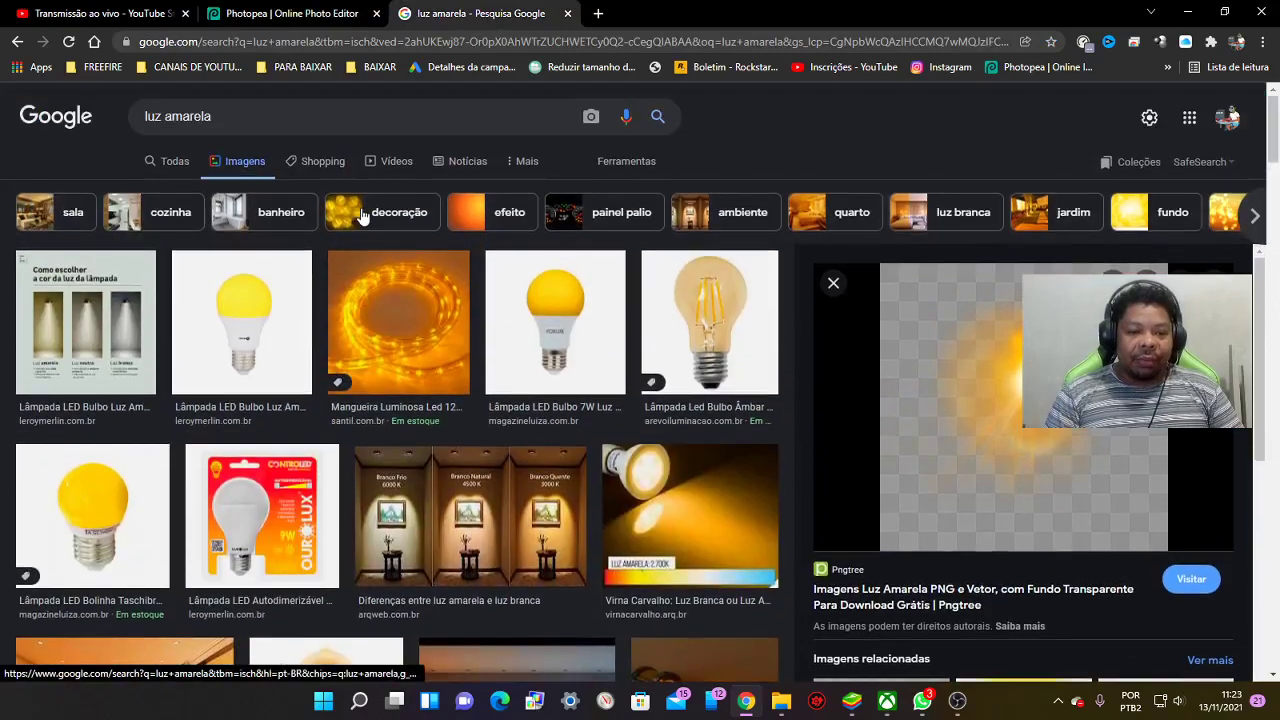
click(603, 163)
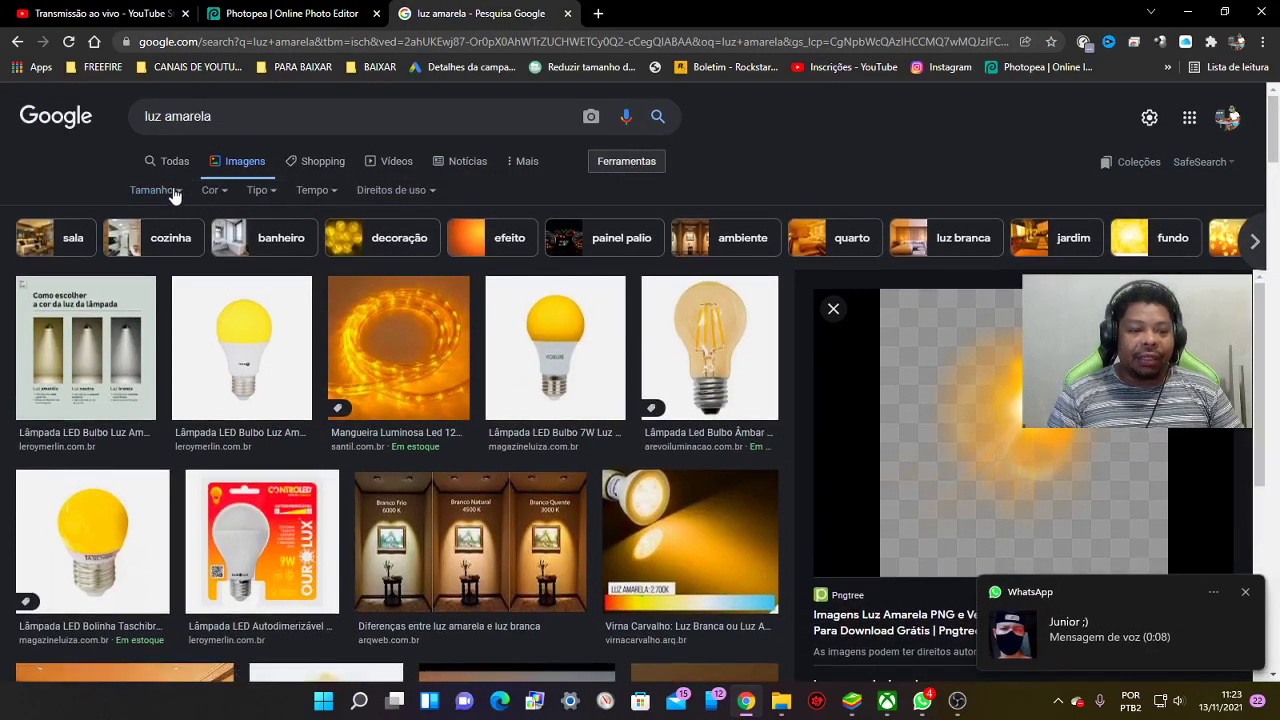
click(220, 200)
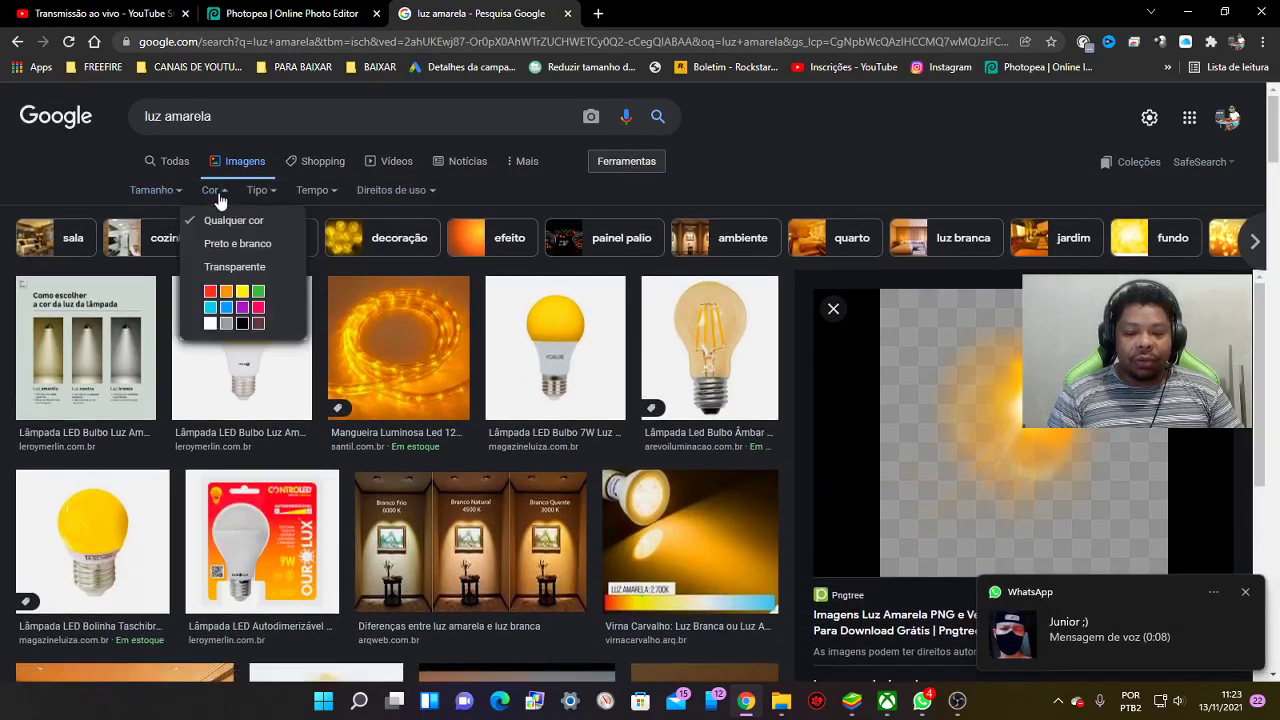
click(237, 272)
Copy the soft yellow glow image with a transparent background
scroll(349, 414, down, 2)
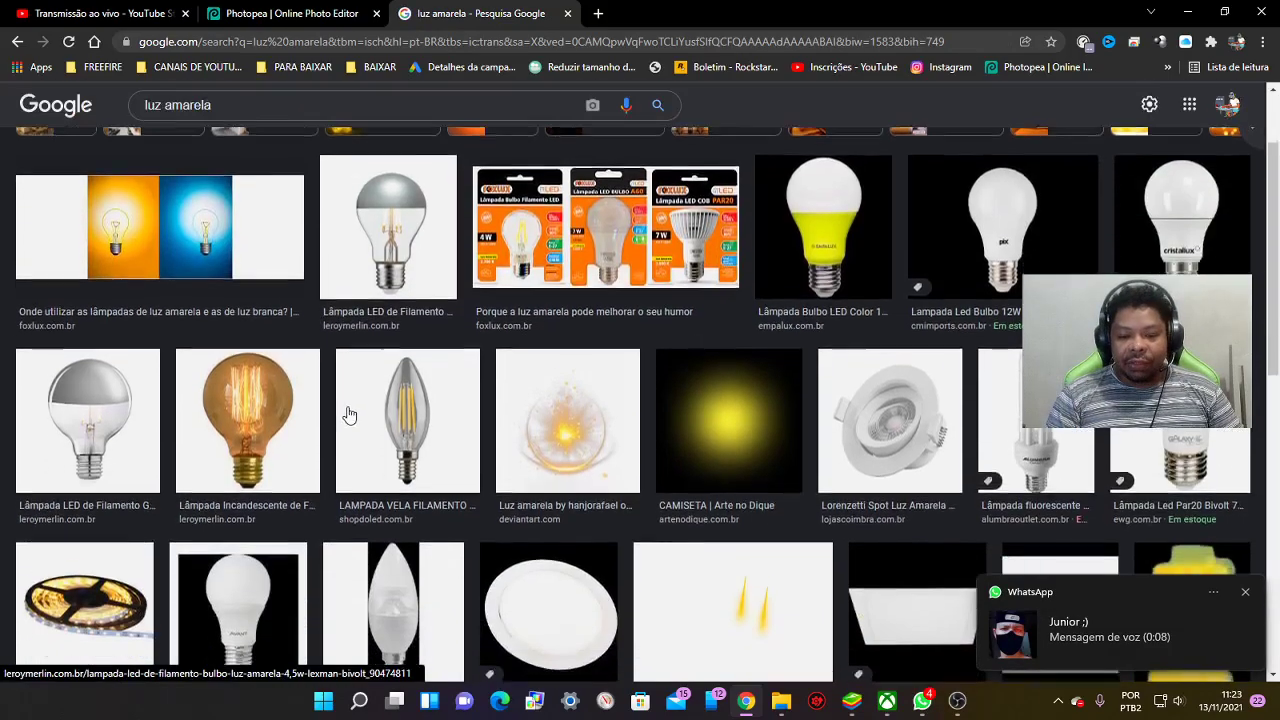
click(752, 381)
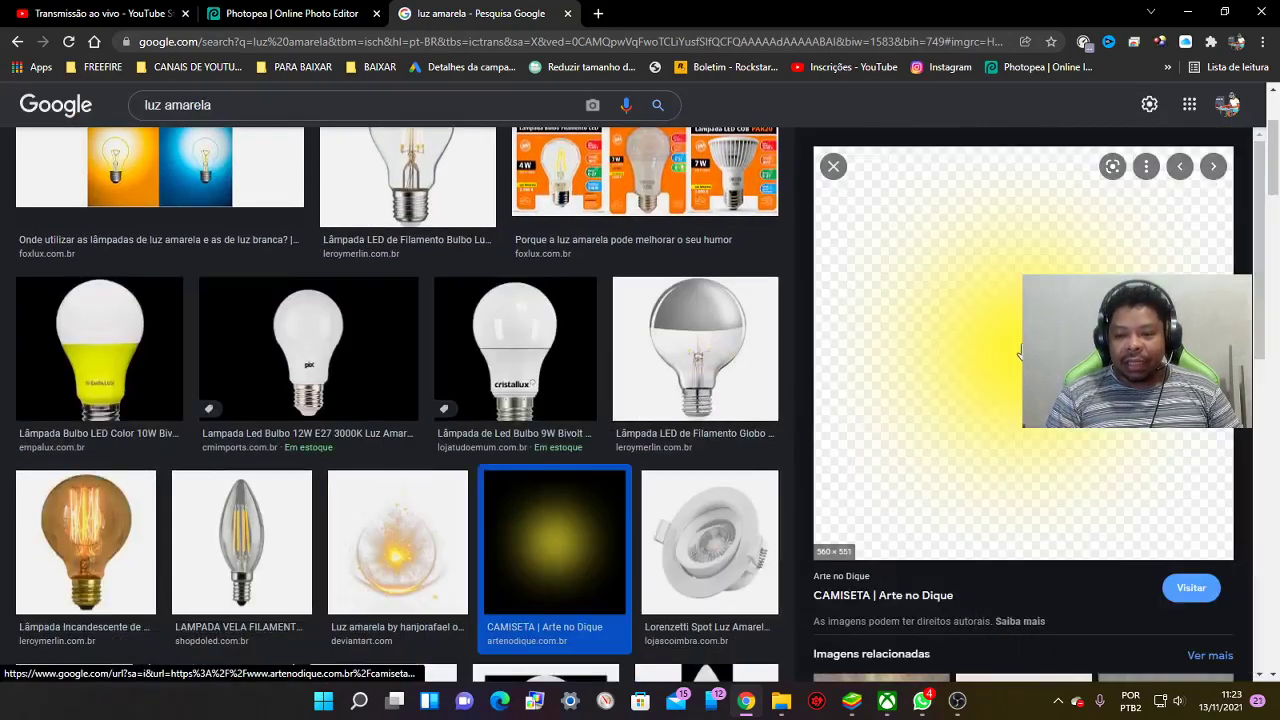
right_click(1020, 368)
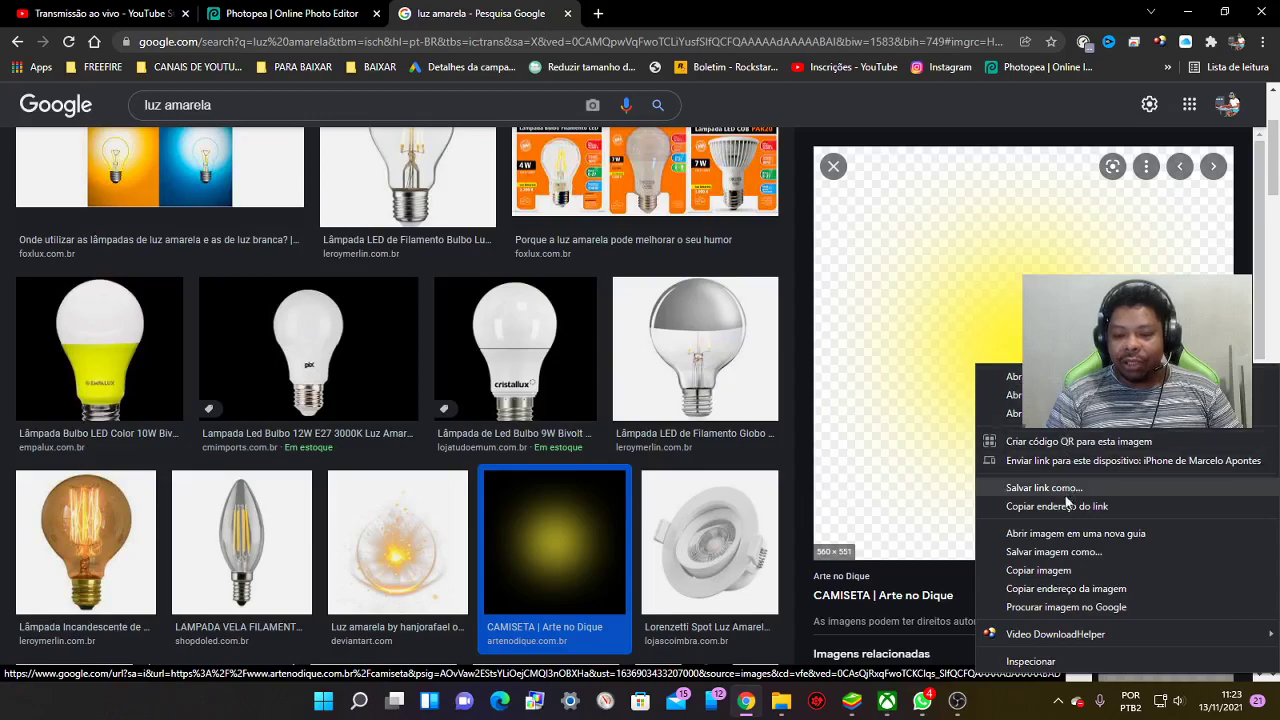
click(1038, 570)
Paste the yellow glow onto the emblem and move its layer beneath Camada 2
click(285, 13)
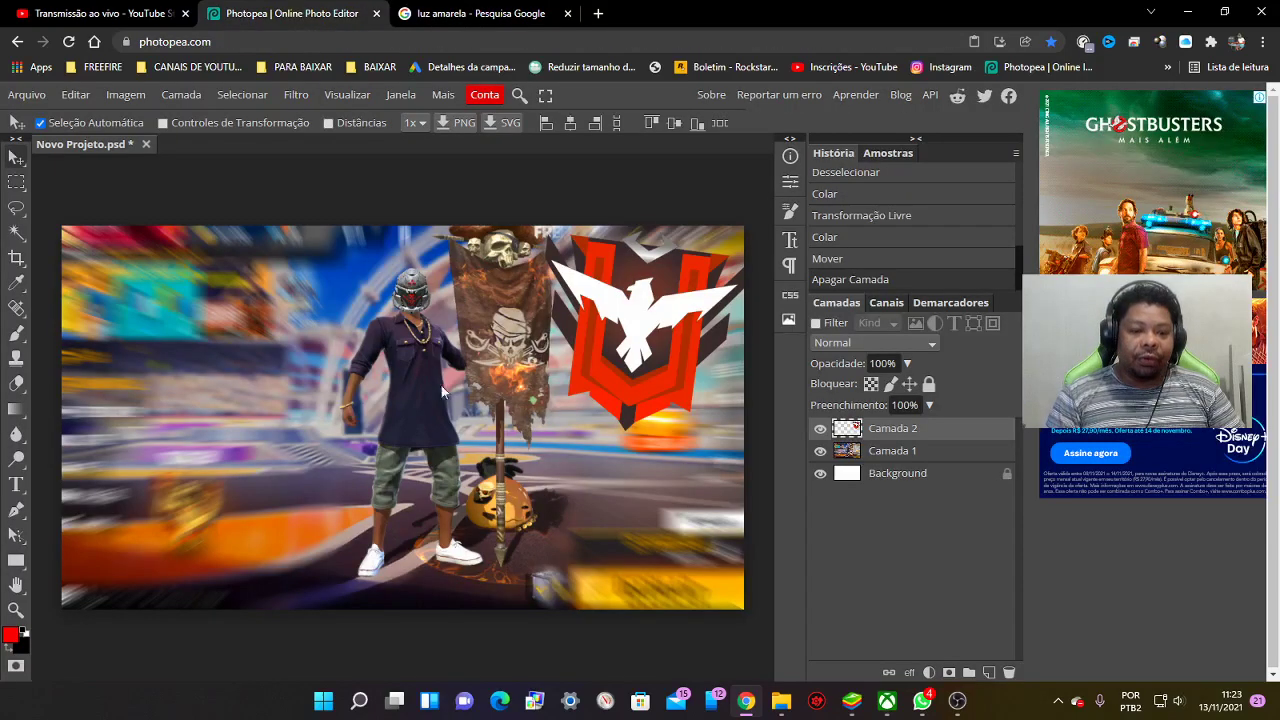
key(ctrl+v)
drag(237, 398, 662, 355)
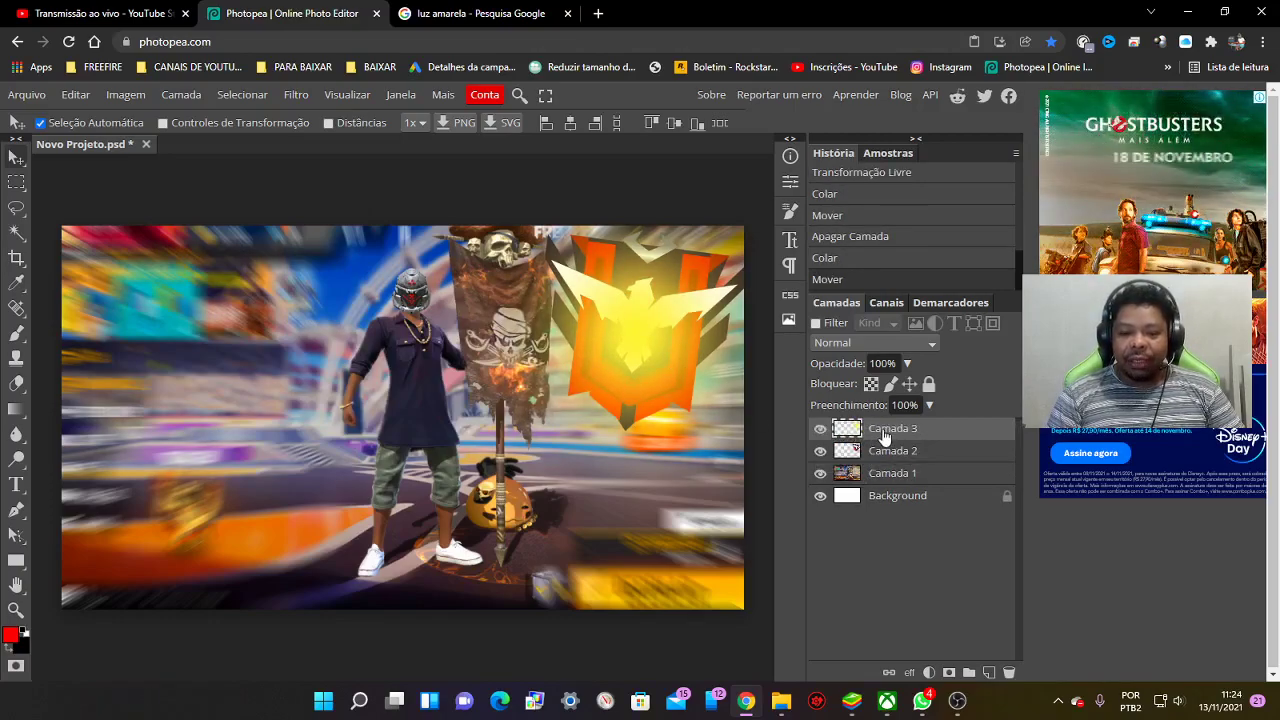
drag(883, 434, 885, 451)
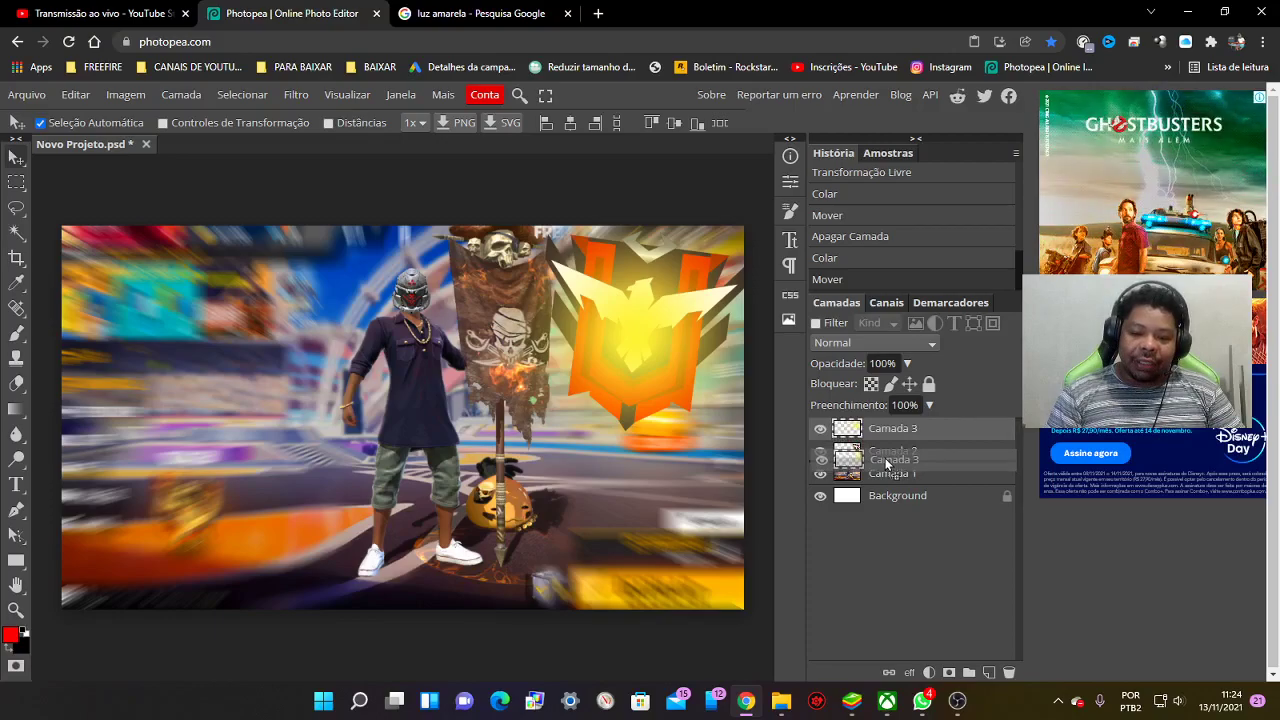
drag(886, 462, 886, 455)
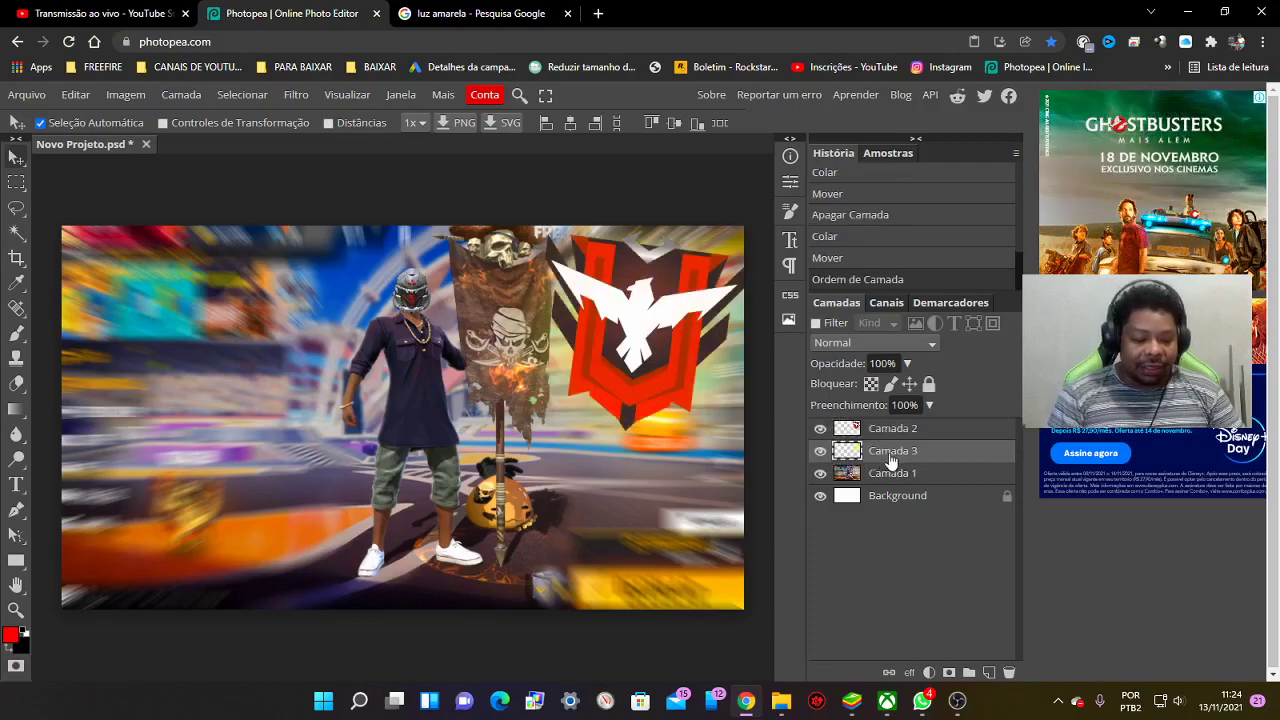
Enlarge the glow to about 184% behind the emblem and commit it
key(ctrl+t)
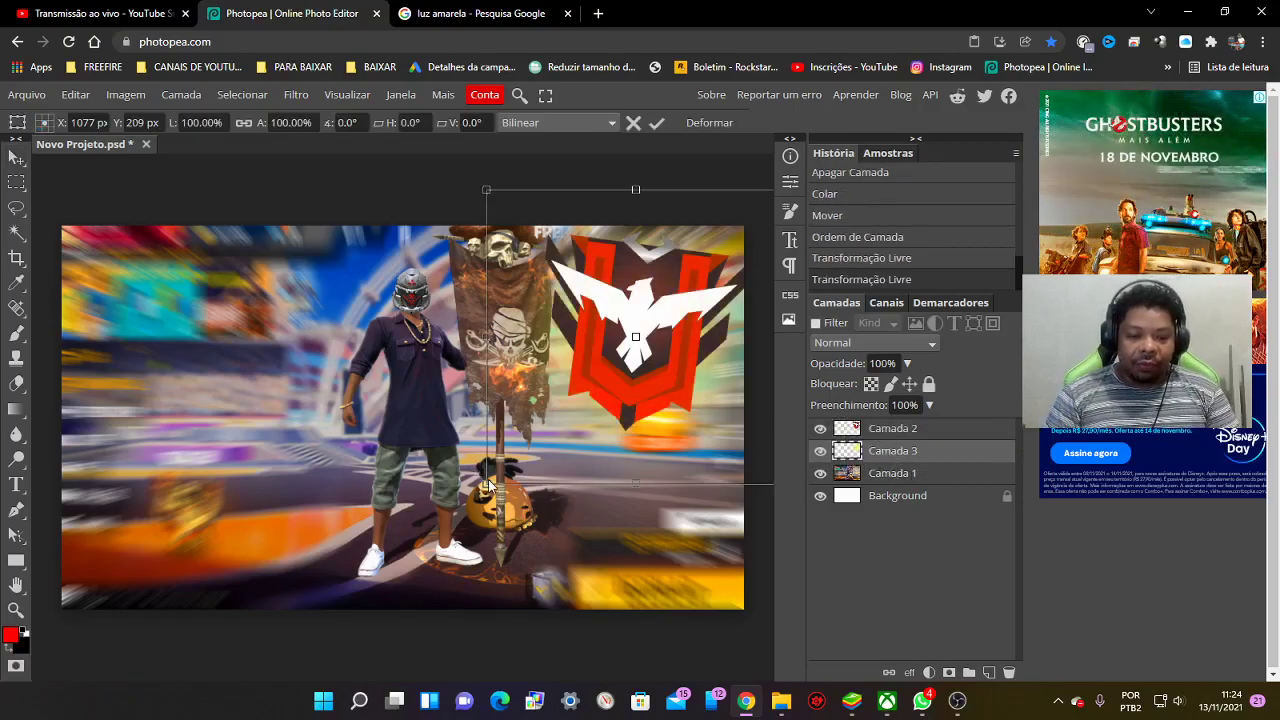
drag(488, 485, 228, 558)
drag(449, 530, 590, 404)
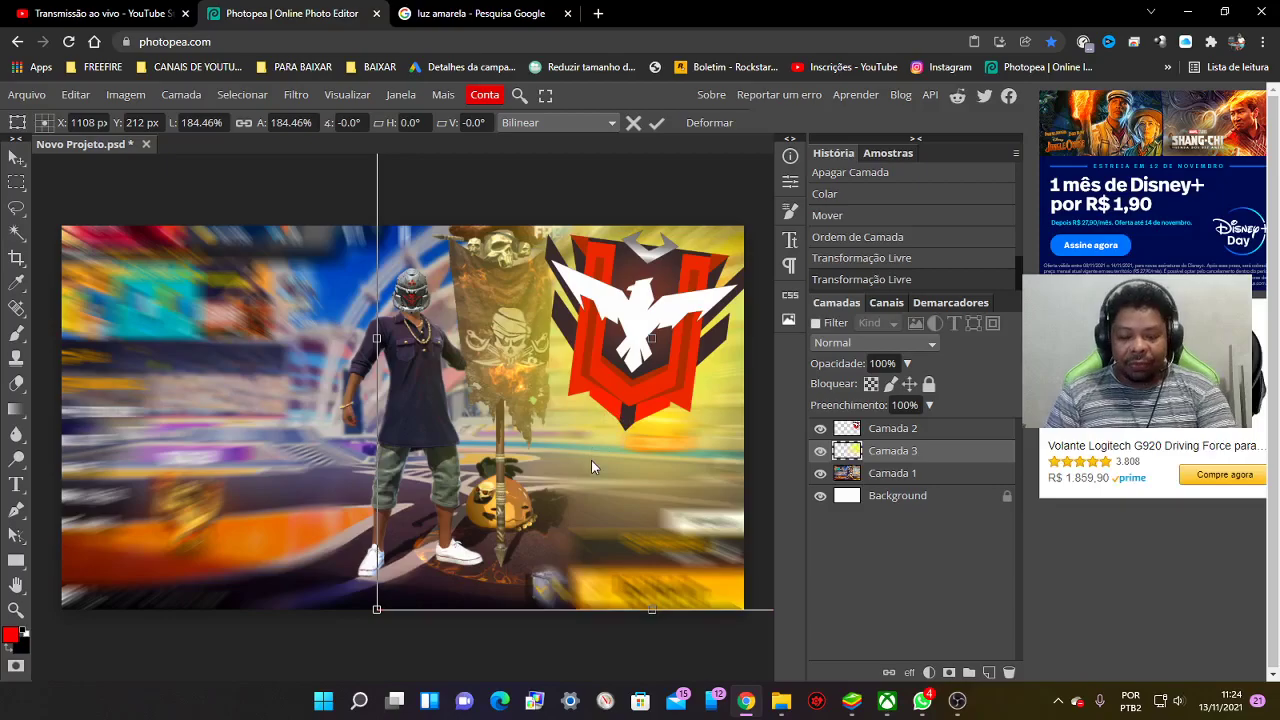
key(Return)
click(475, 13)
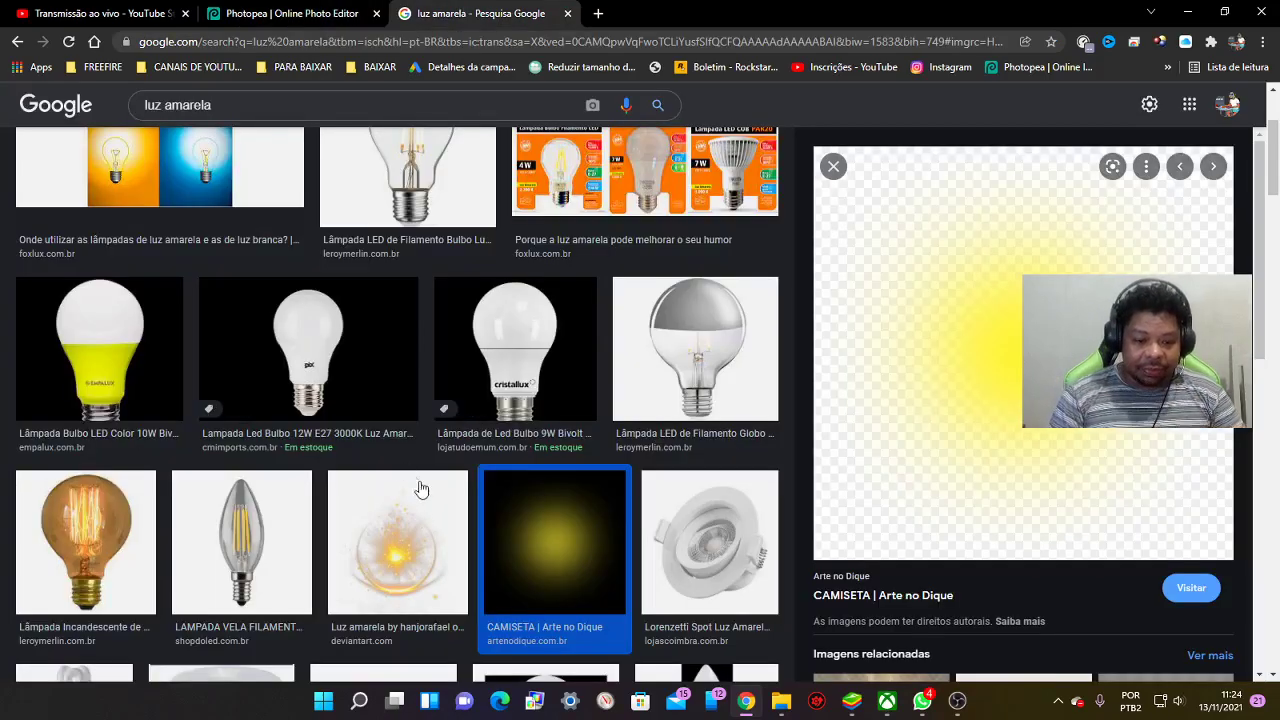
Browse the glow results, previewing the orange Efeito Luz Amarelo Png and a dim yellow sticker
scroll(421, 489, down, 1)
scroll(421, 495, down, 1)
scroll(422, 505, down, 3)
scroll(423, 518, down, 3)
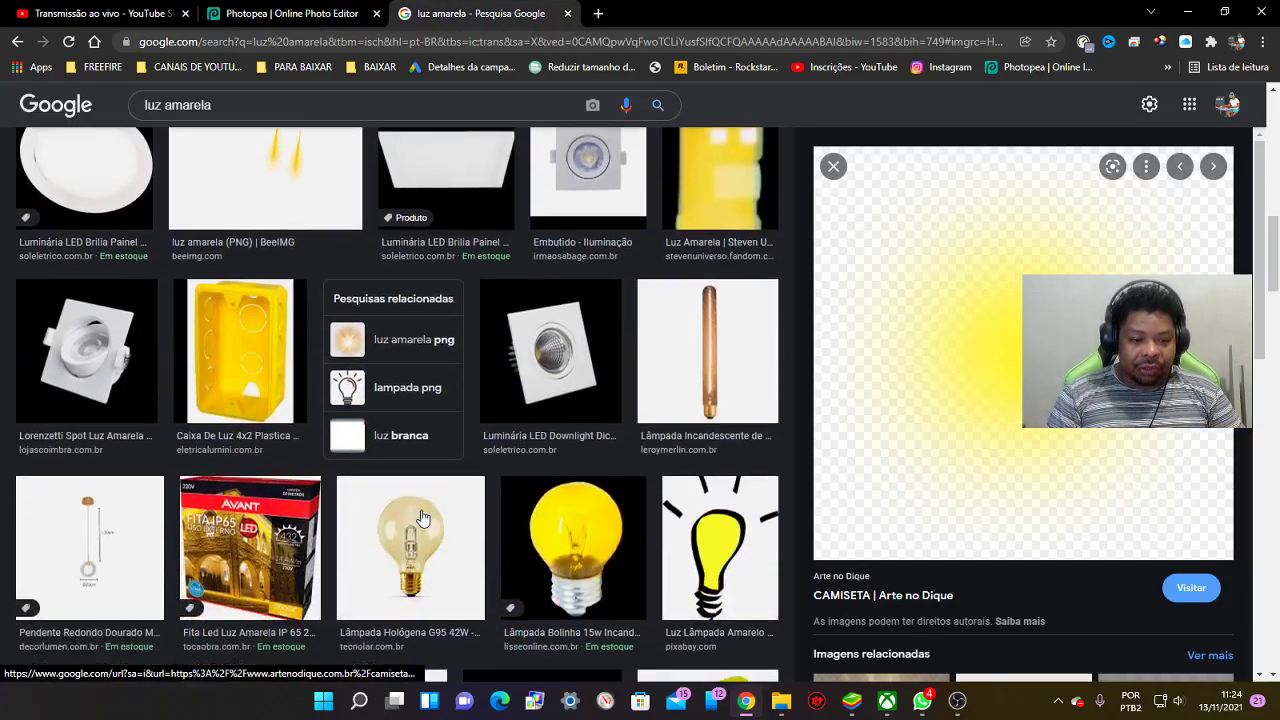
scroll(421, 517, down, 2)
scroll(421, 517, down, 3)
scroll(421, 517, down, 2)
scroll(421, 517, down, 3)
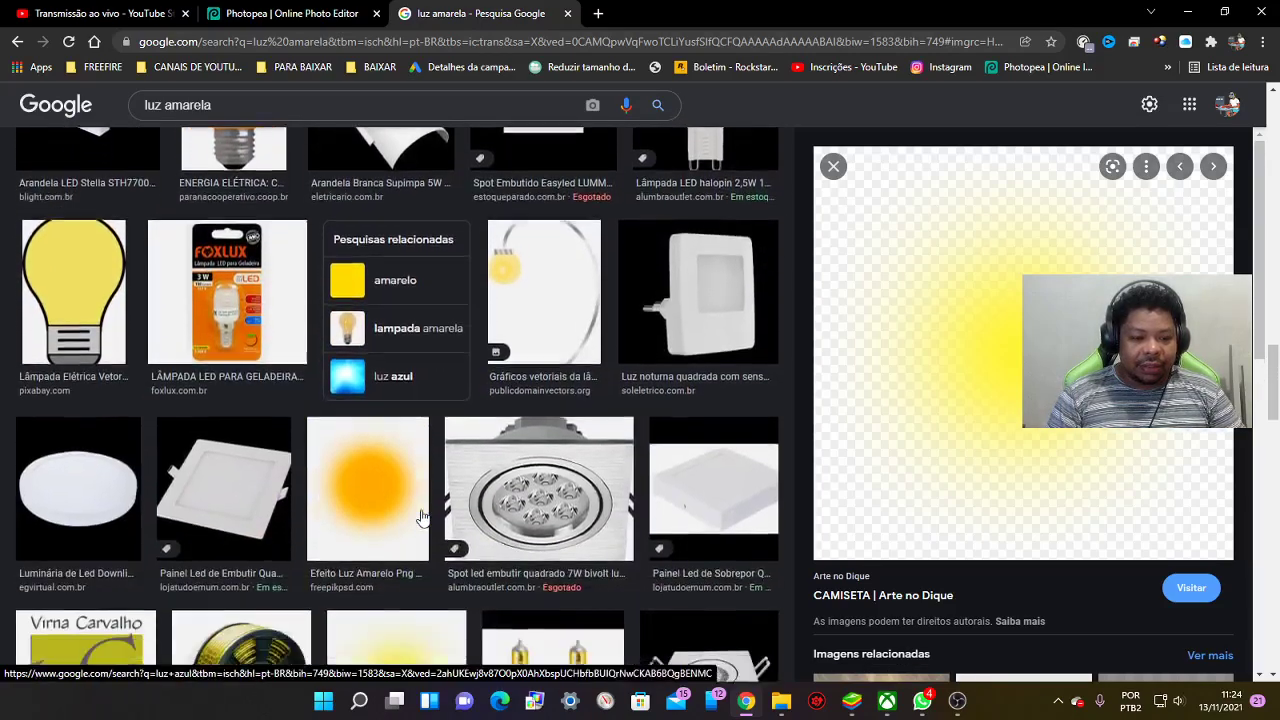
scroll(421, 517, down, 1)
click(366, 413)
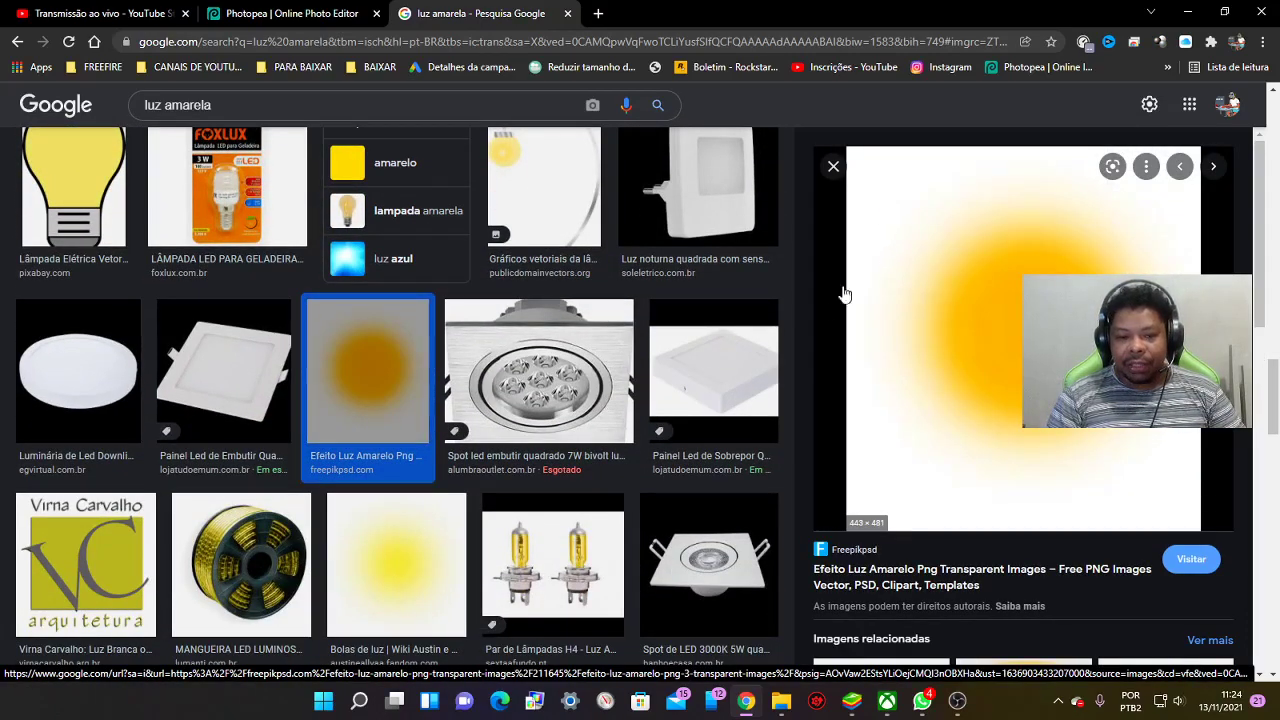
scroll(384, 460, down, 3)
scroll(384, 460, down, 2)
scroll(384, 460, down, 2)
scroll(384, 460, down, 2)
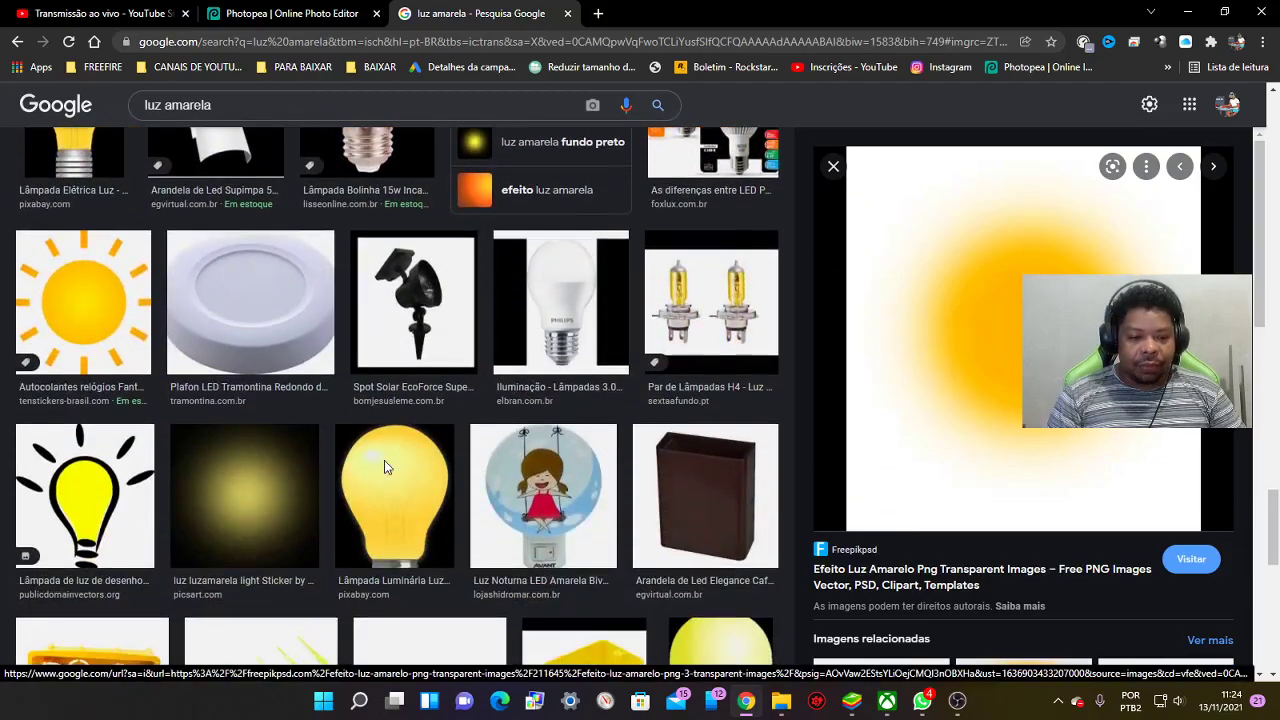
click(230, 486)
Copy the yellow light-rays 'Efeitos - luz de topo' image and return to Photopea
scroll(450, 436, down, 3)
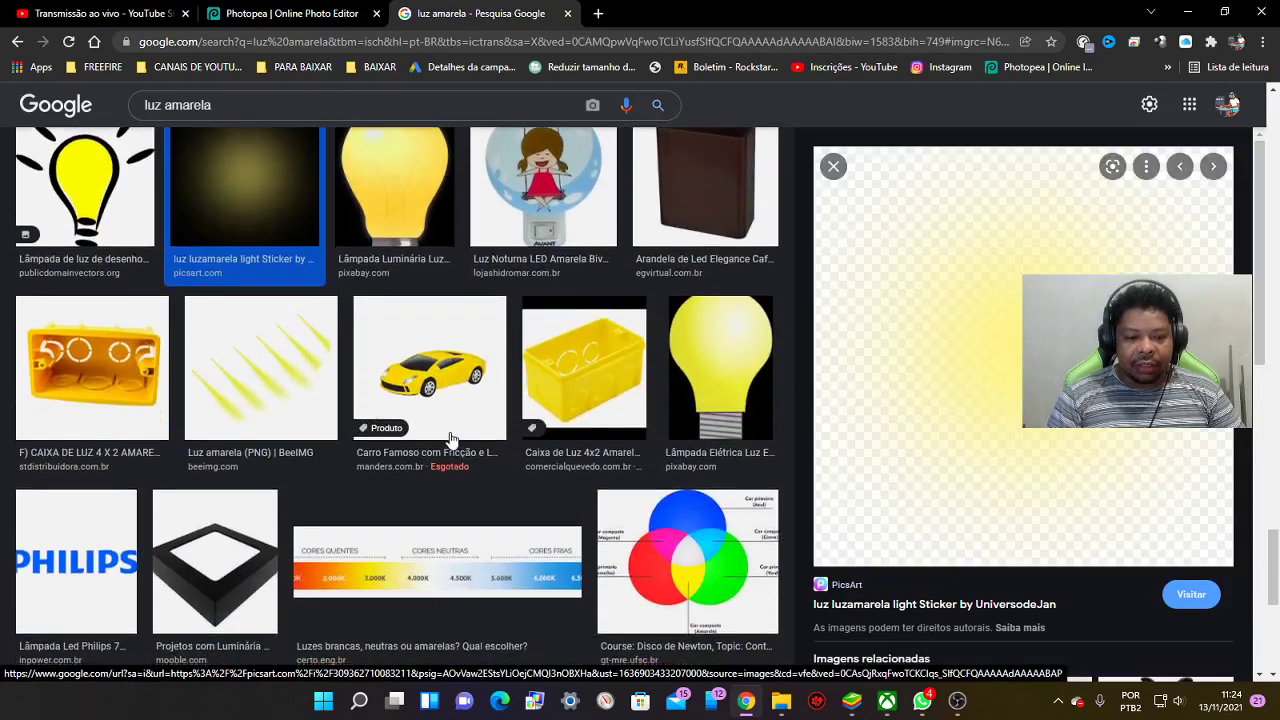
scroll(450, 438, down, 1)
scroll(450, 438, down, 1)
scroll(450, 438, down, 4)
scroll(450, 440, down, 5)
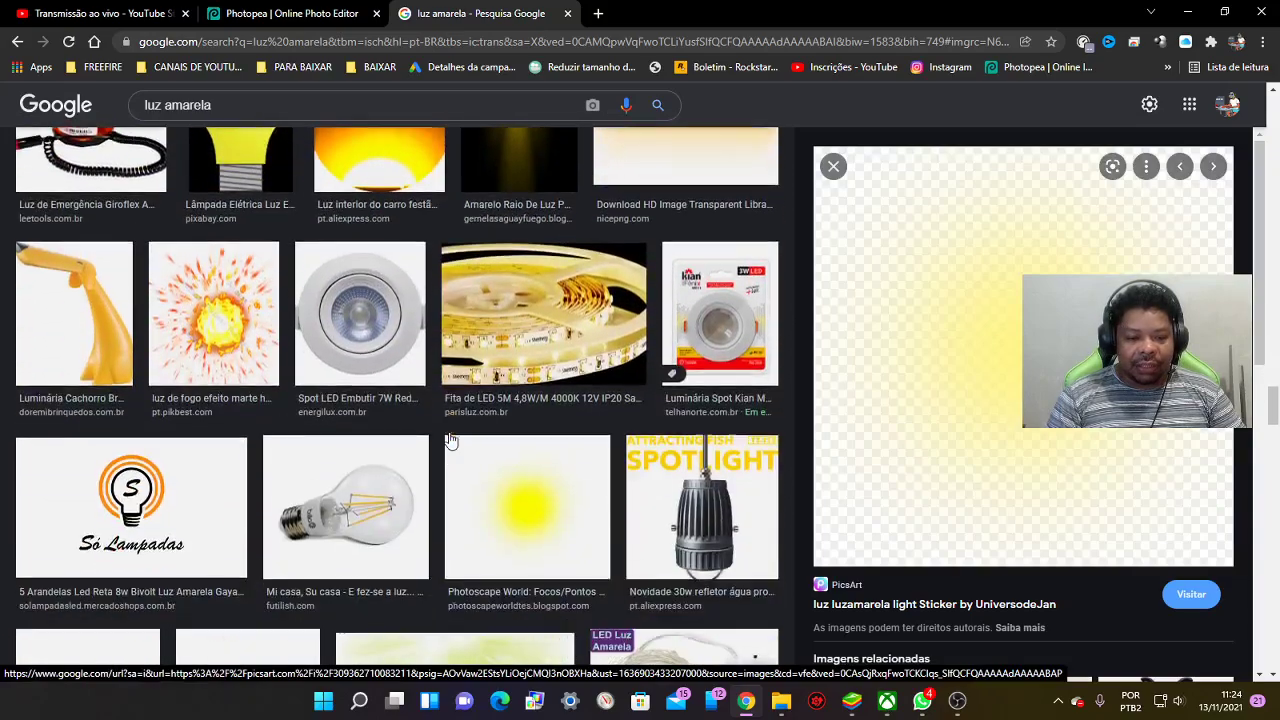
scroll(450, 440, up, 1)
scroll(445, 432, down, 2)
scroll(445, 430, down, 3)
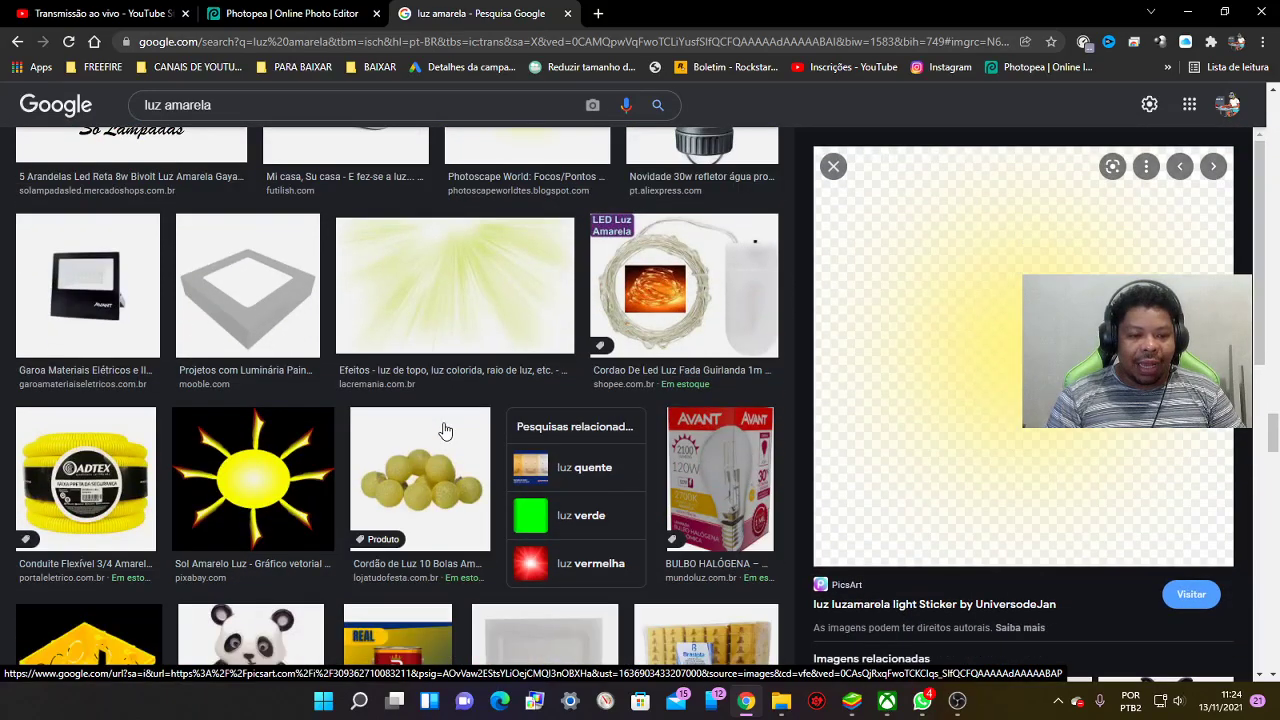
scroll(445, 430, up, 1)
click(450, 357)
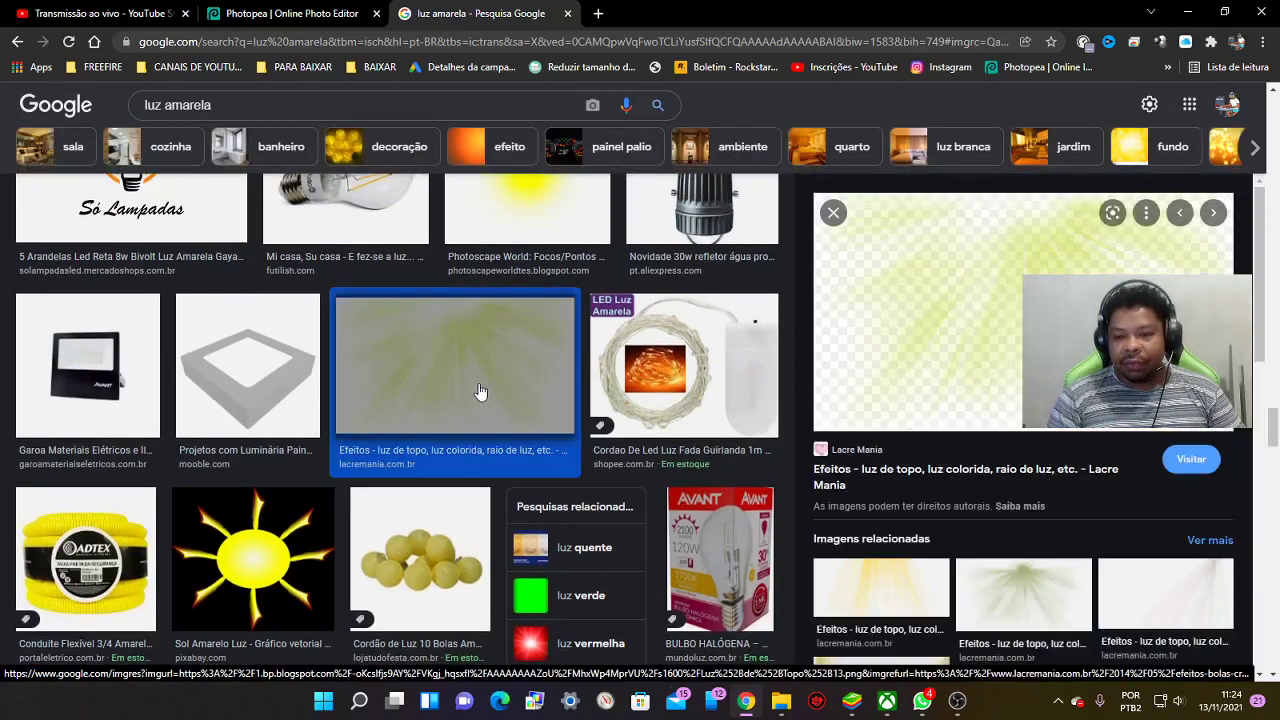
right_click(1034, 254)
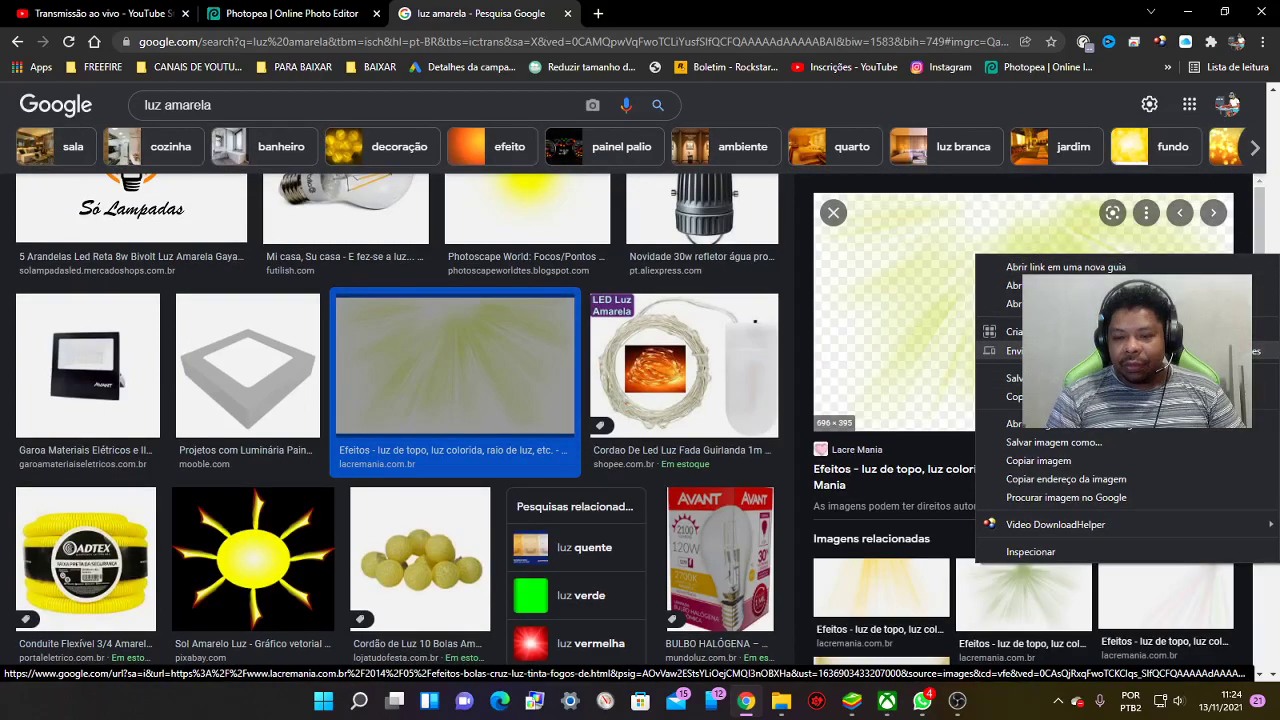
click(1038, 460)
click(285, 14)
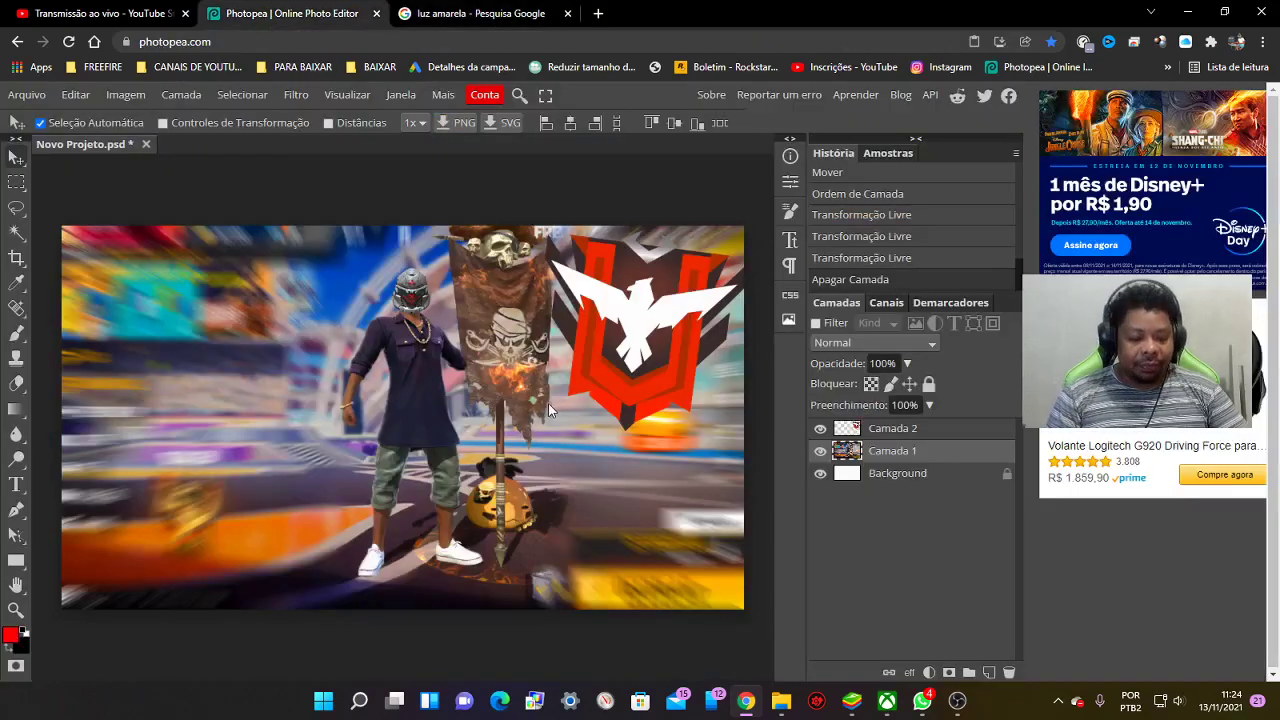
Paste the light-rays image as Camada 3 and position it over the blurred scene
key(ctrl+v)
drag(255, 321, 277, 376)
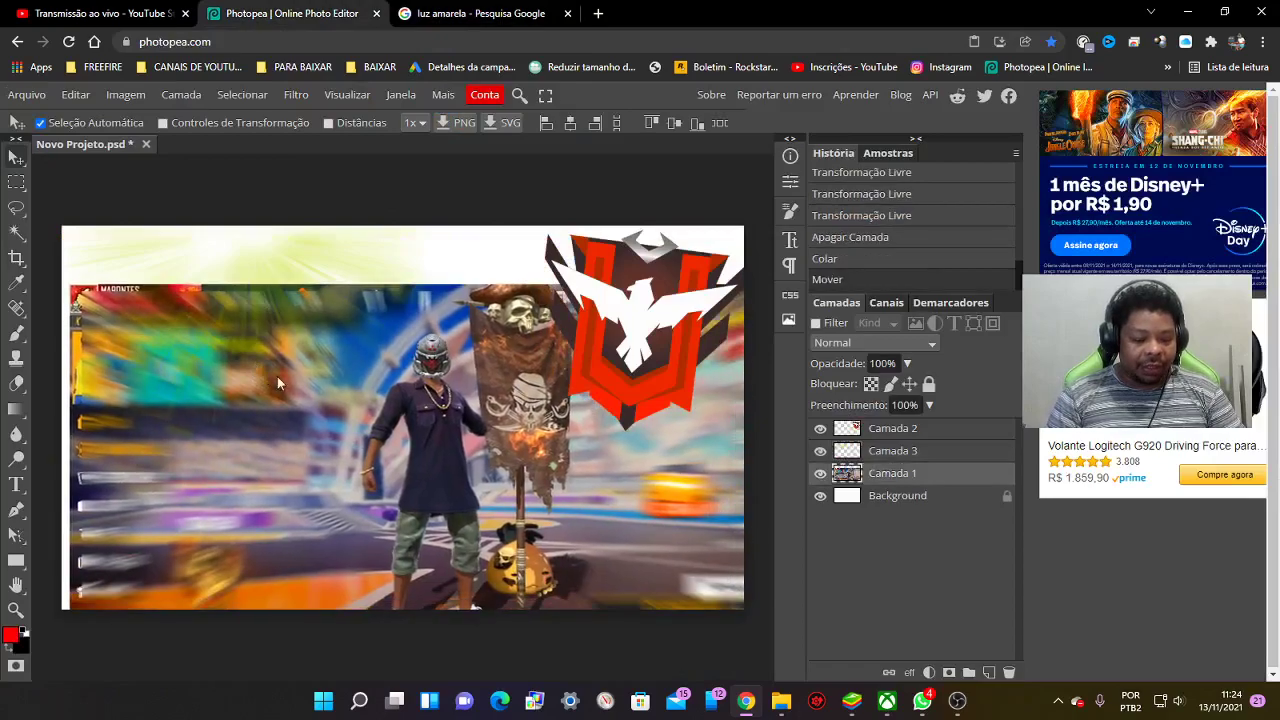
key(ctrl+z)
click(895, 452)
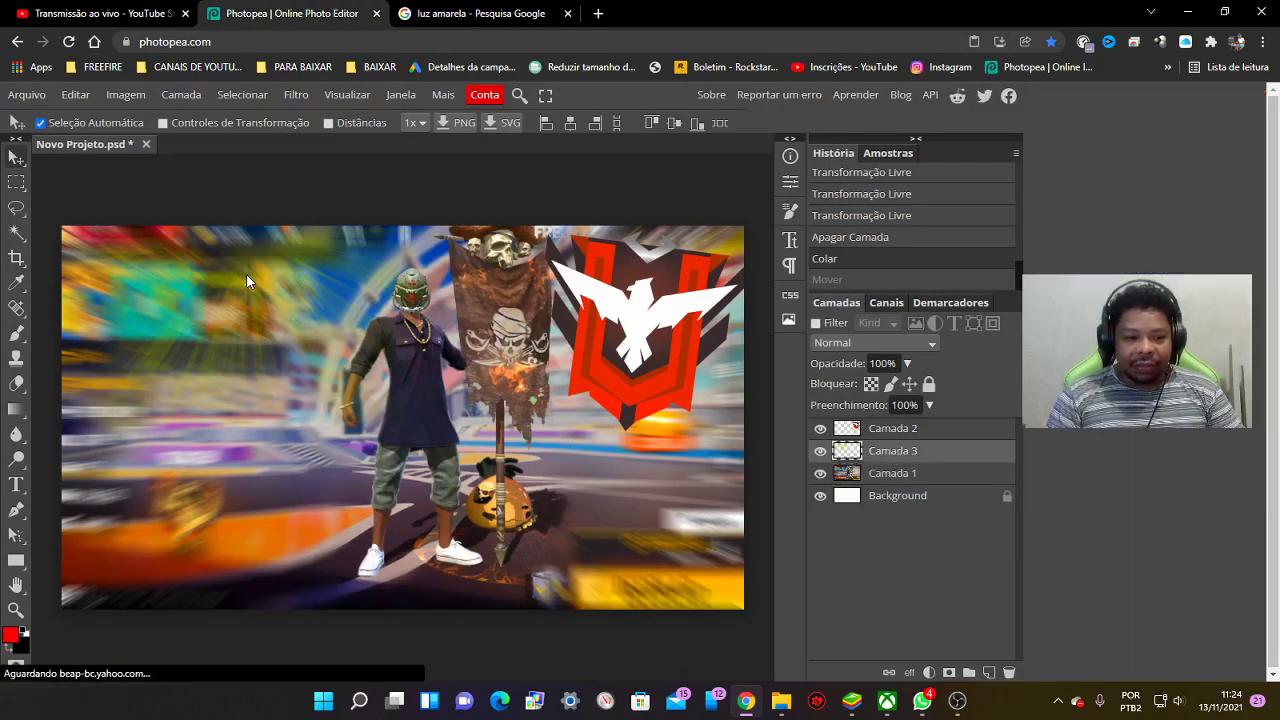
mouse_move(246, 273)
mouse_down()
mouse_move(290, 481)
mouse_move(276, 395)
mouse_up()
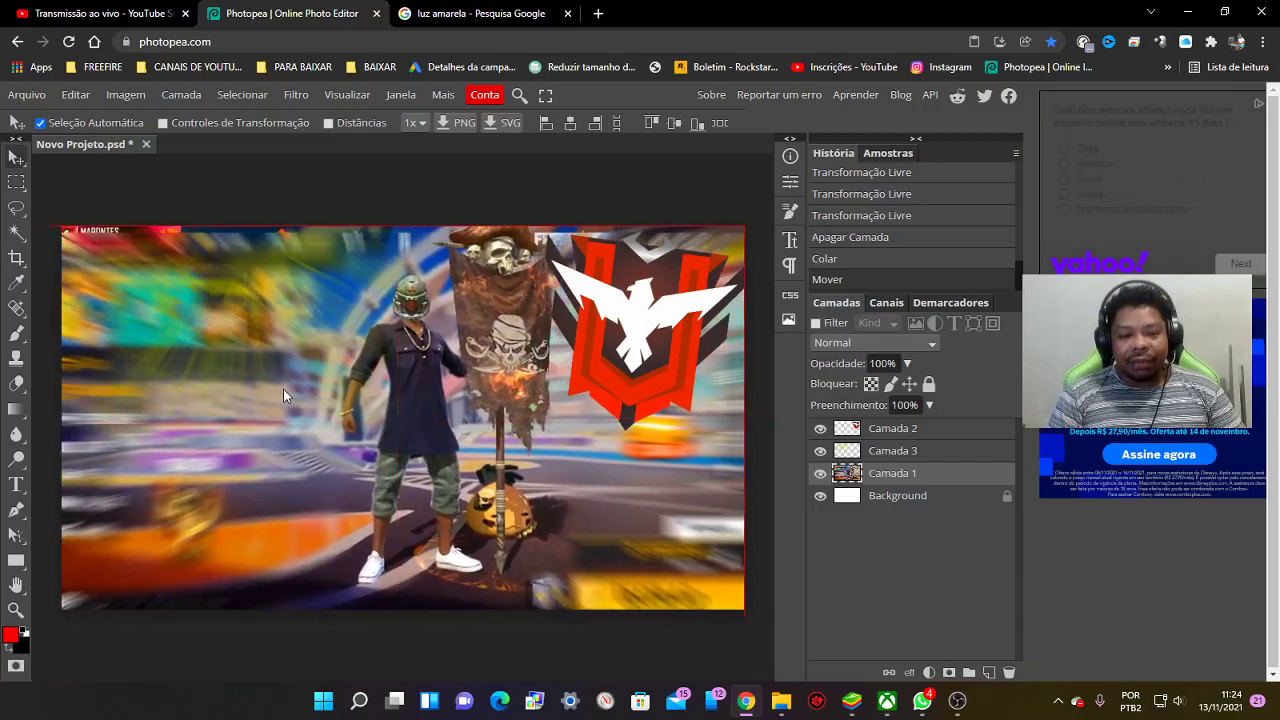
drag(276, 395, 284, 392)
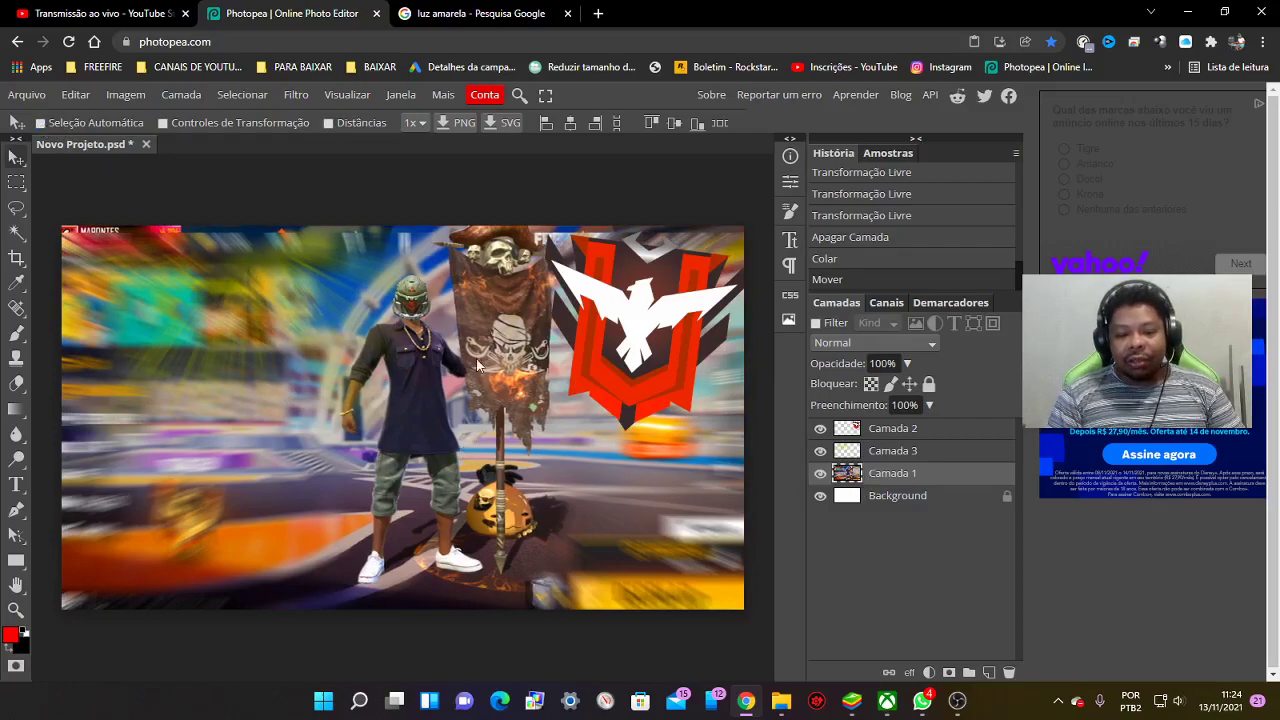
click(895, 458)
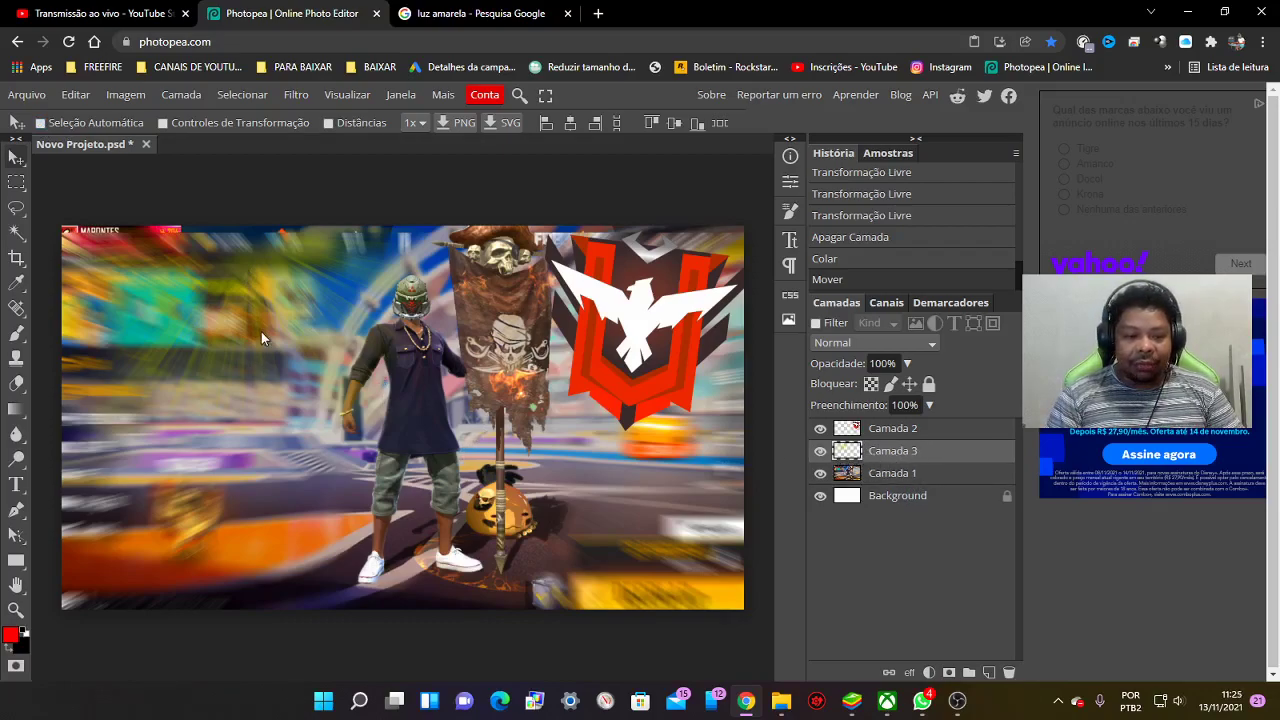
mouse_move(261, 331)
mouse_down()
mouse_move(272, 422)
mouse_move(296, 409)
mouse_up()
Apply Contraste automático and Brilho/Contraste of 150 brightness, 44 contrast to Camada 3
click(135, 95)
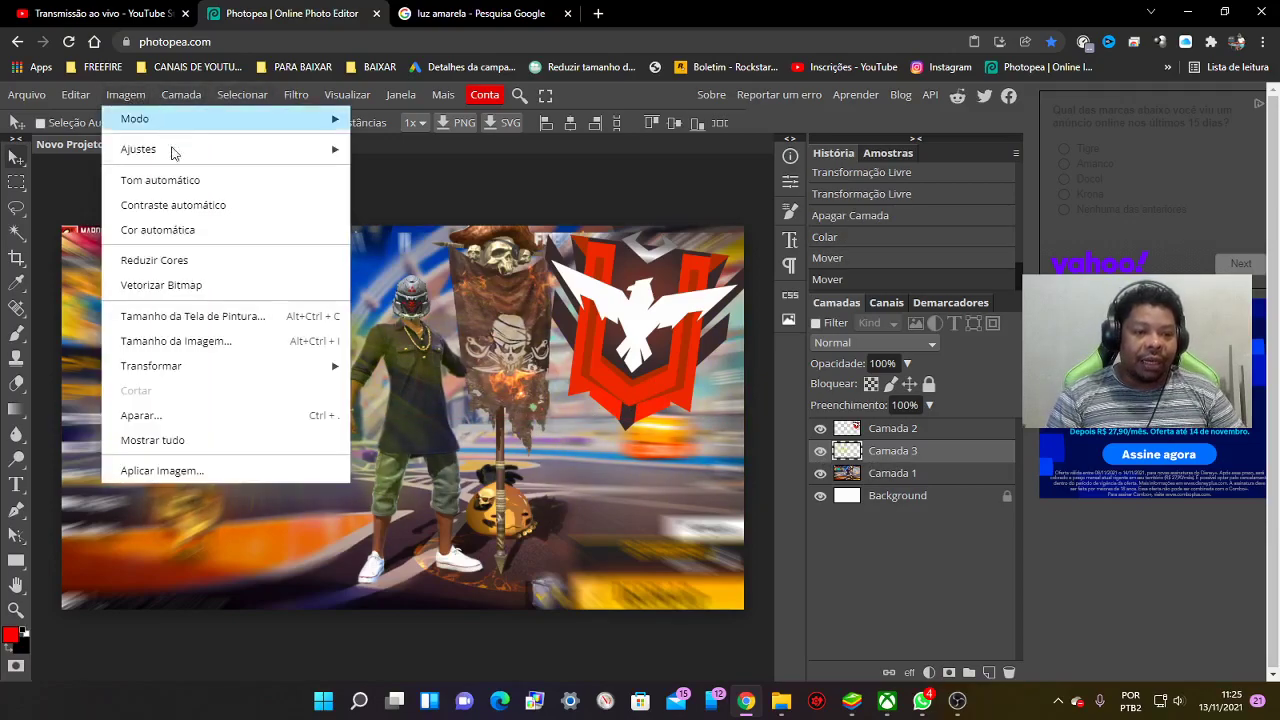
mouse_move(138, 149)
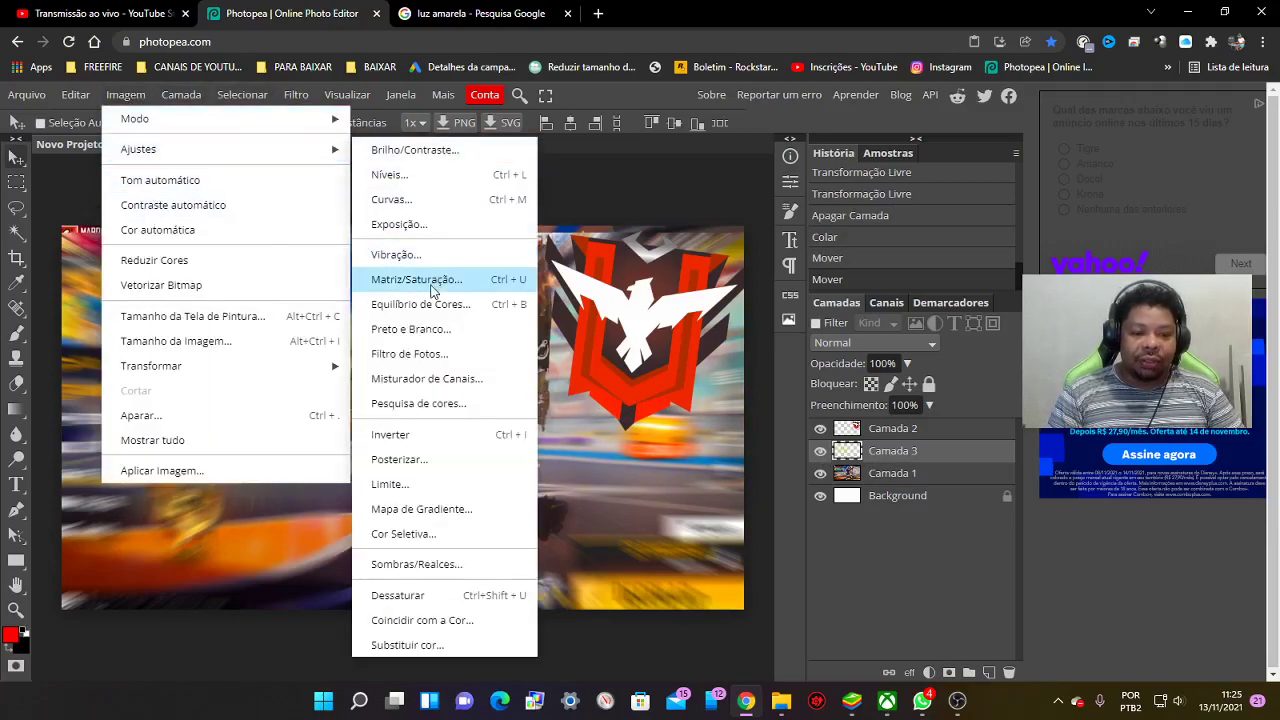
click(207, 205)
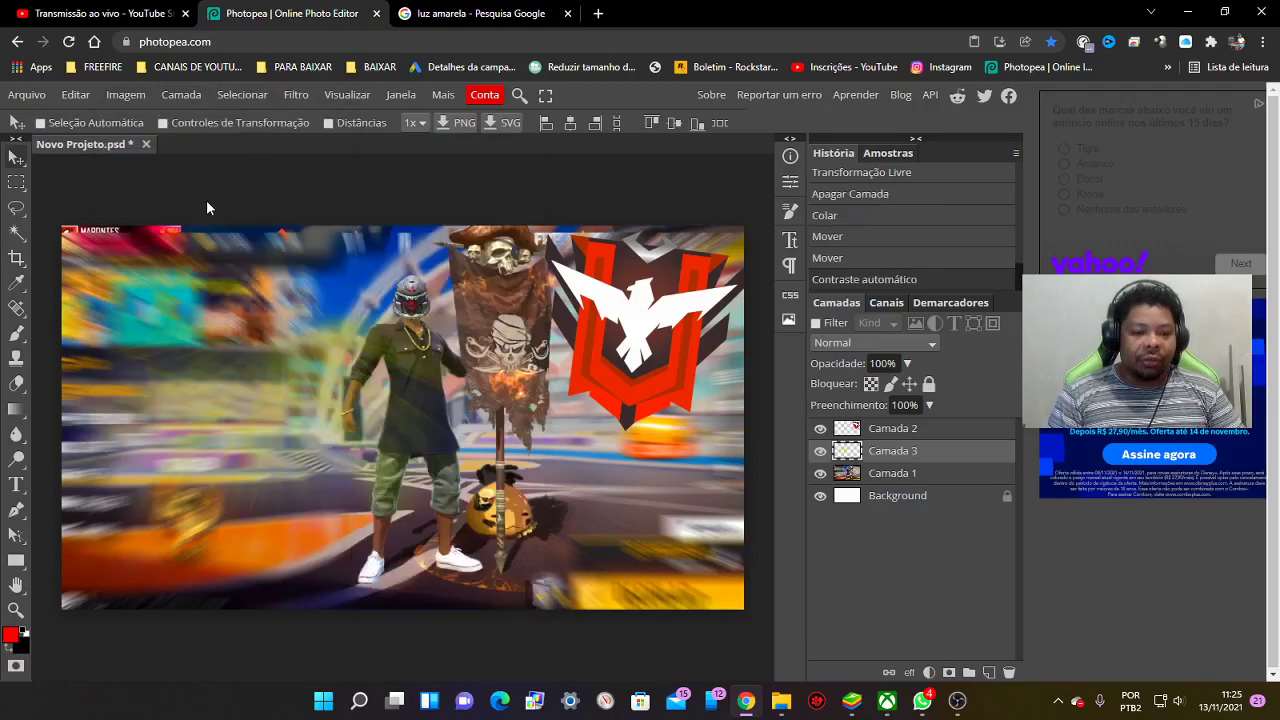
click(75, 95)
mouse_move(125, 95)
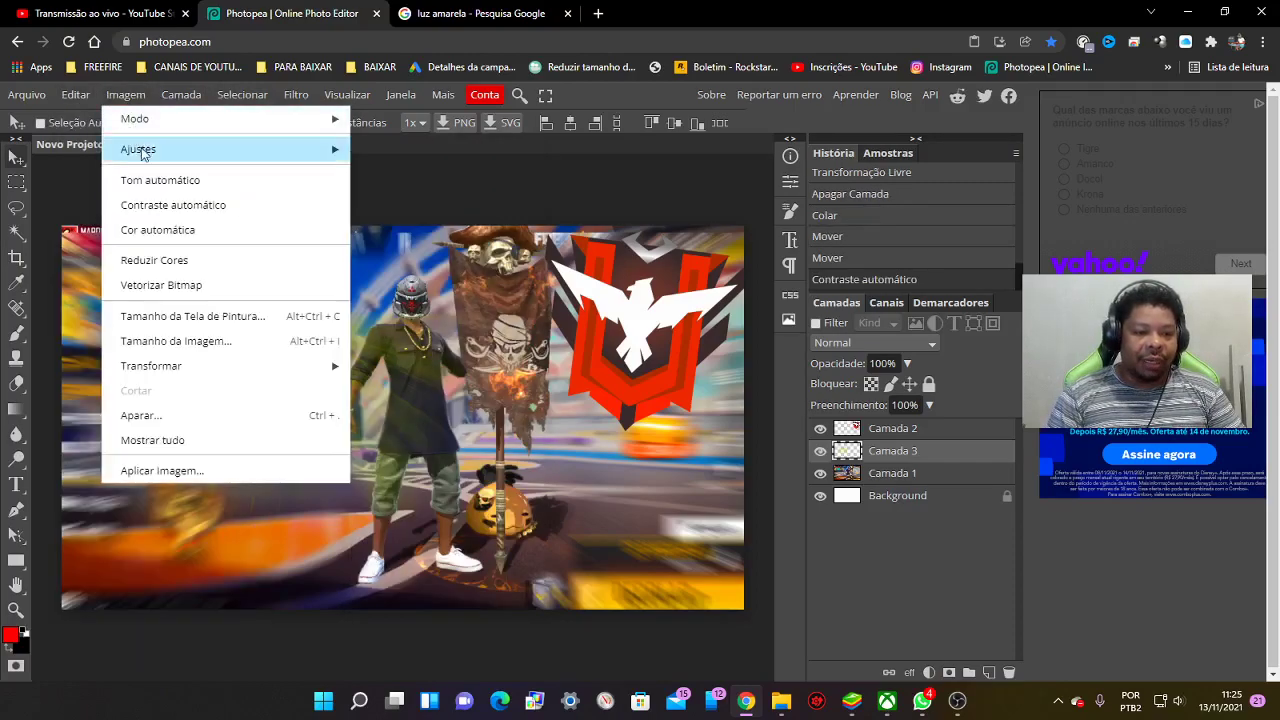
mouse_move(138, 149)
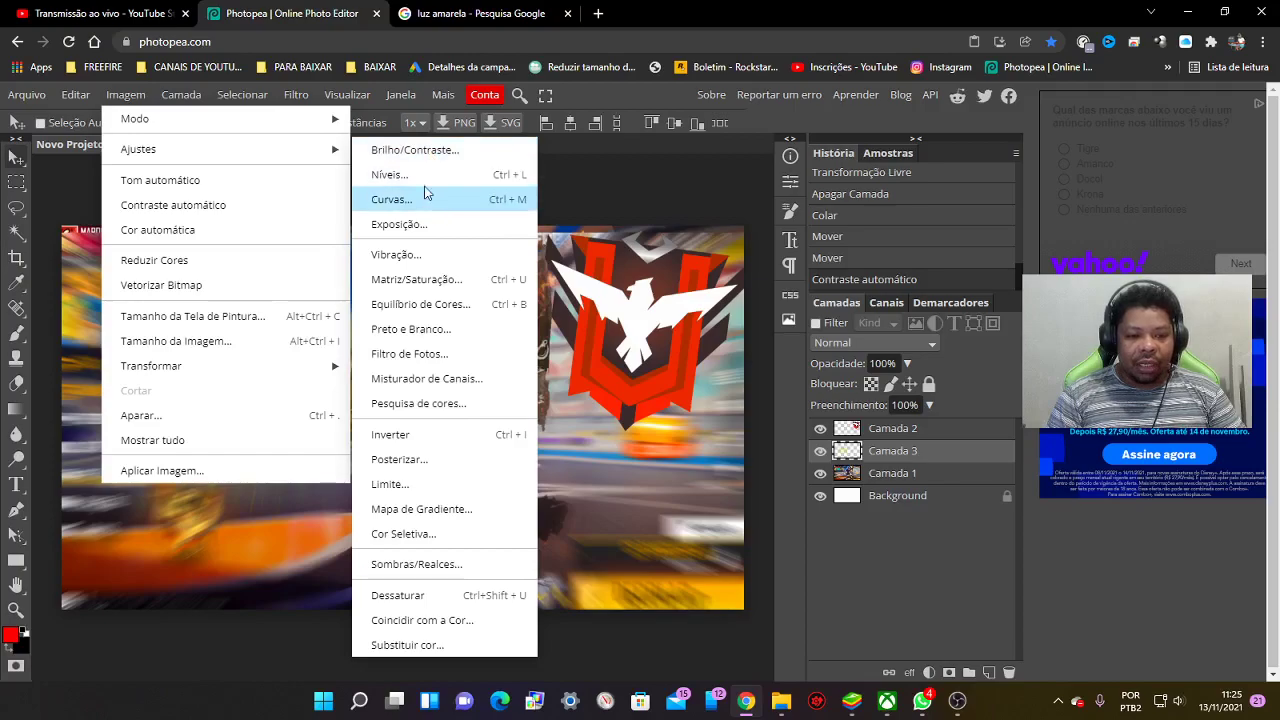
click(417, 150)
drag(321, 210, 755, 164)
drag(686, 224, 836, 228)
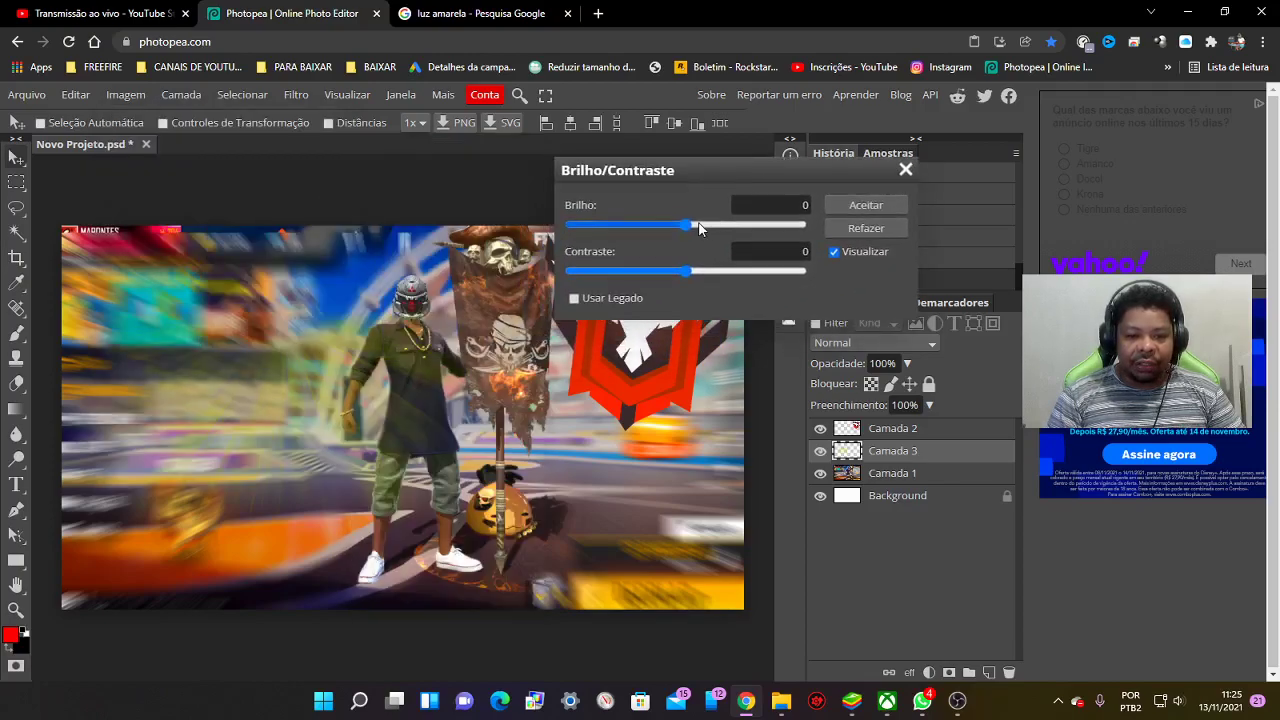
drag(686, 271, 568, 284)
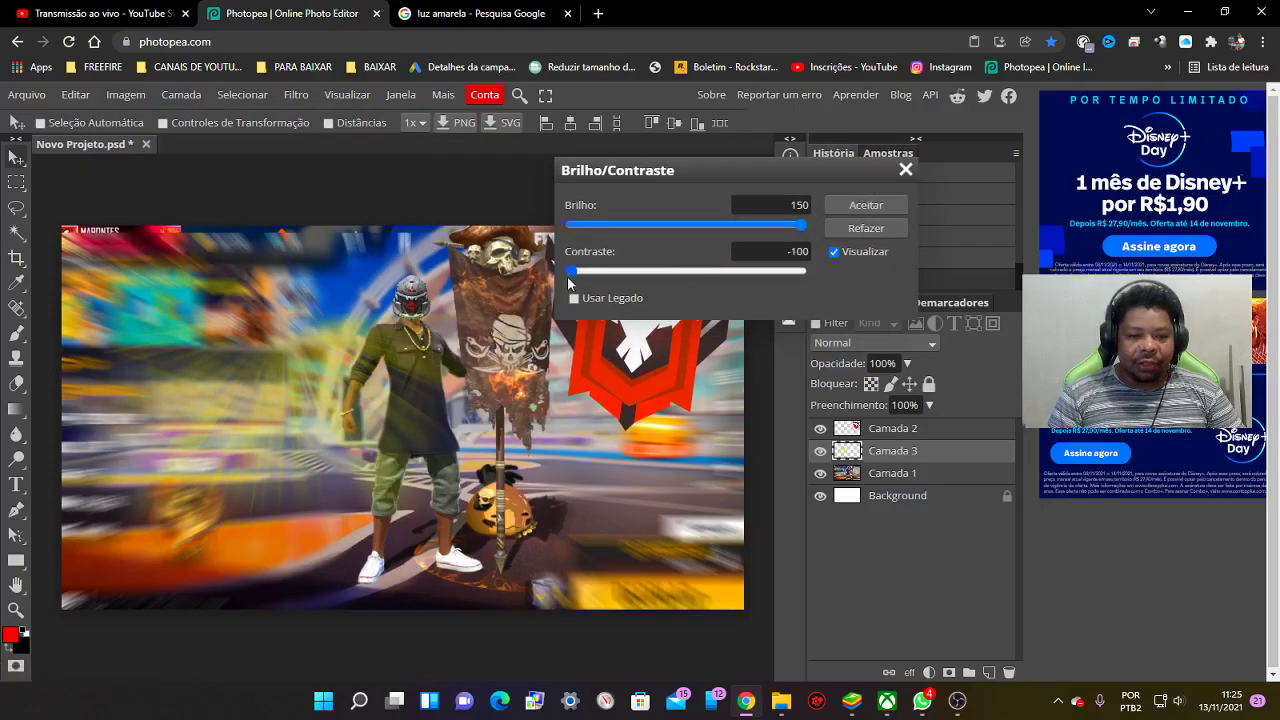
drag(806, 271, 737, 273)
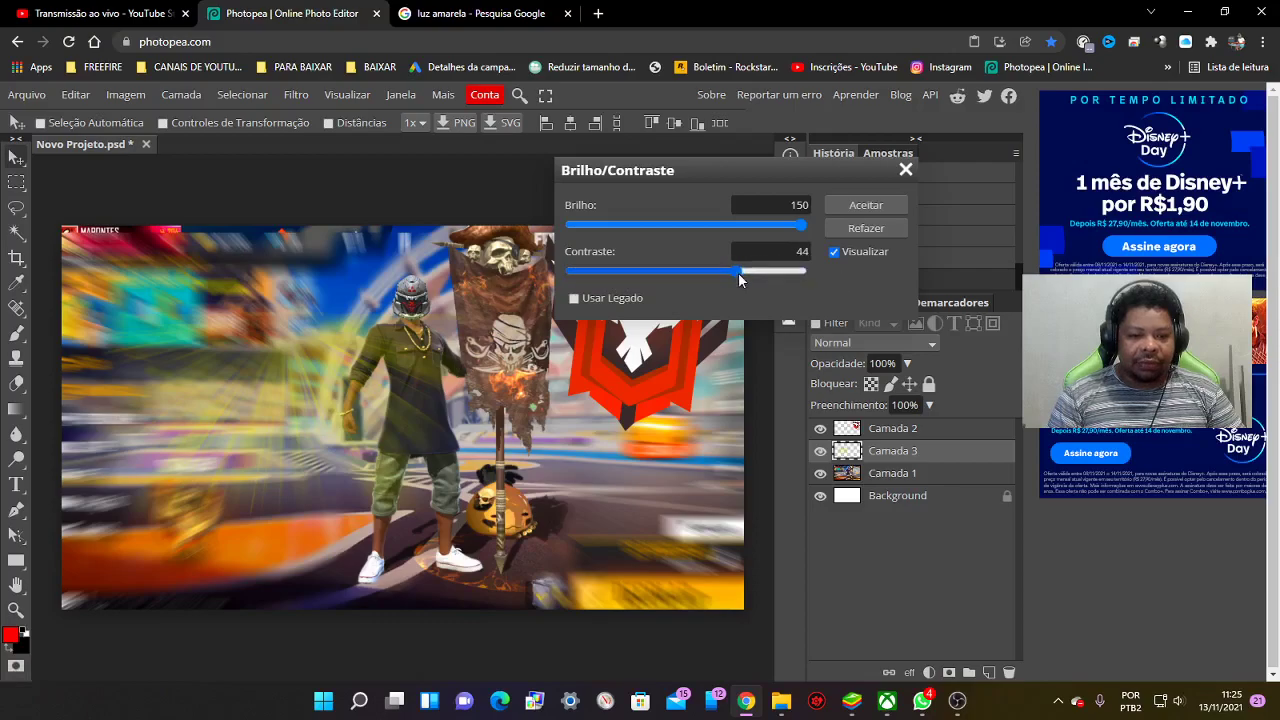
click(866, 205)
Adjust Camada 3's Níveis, resetting the output white level to 255
click(126, 95)
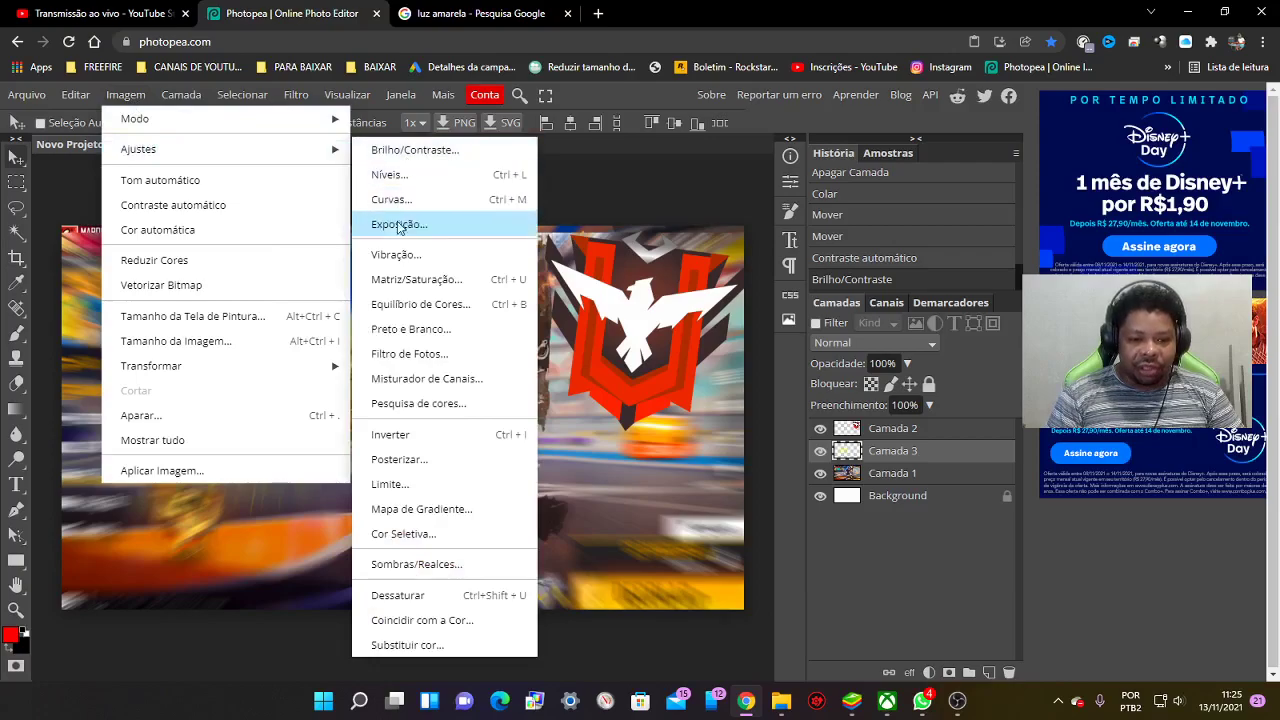
mouse_move(138, 149)
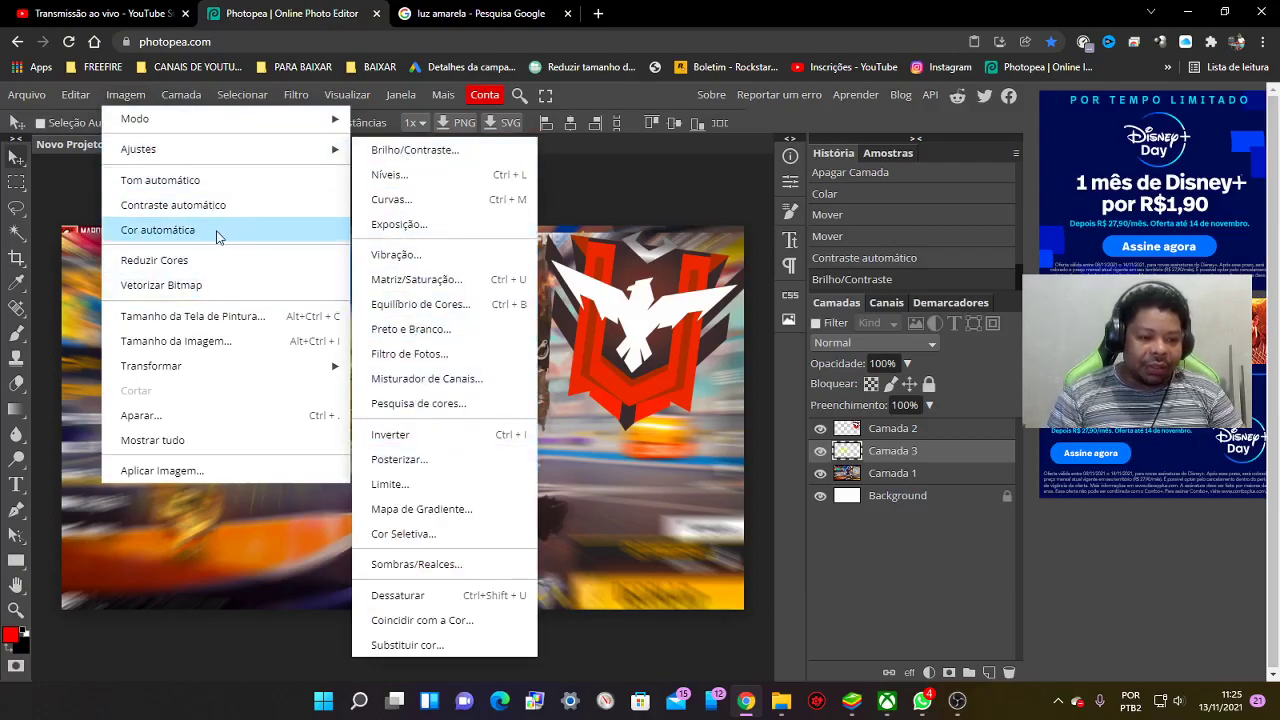
click(420, 176)
drag(281, 226, 656, 170)
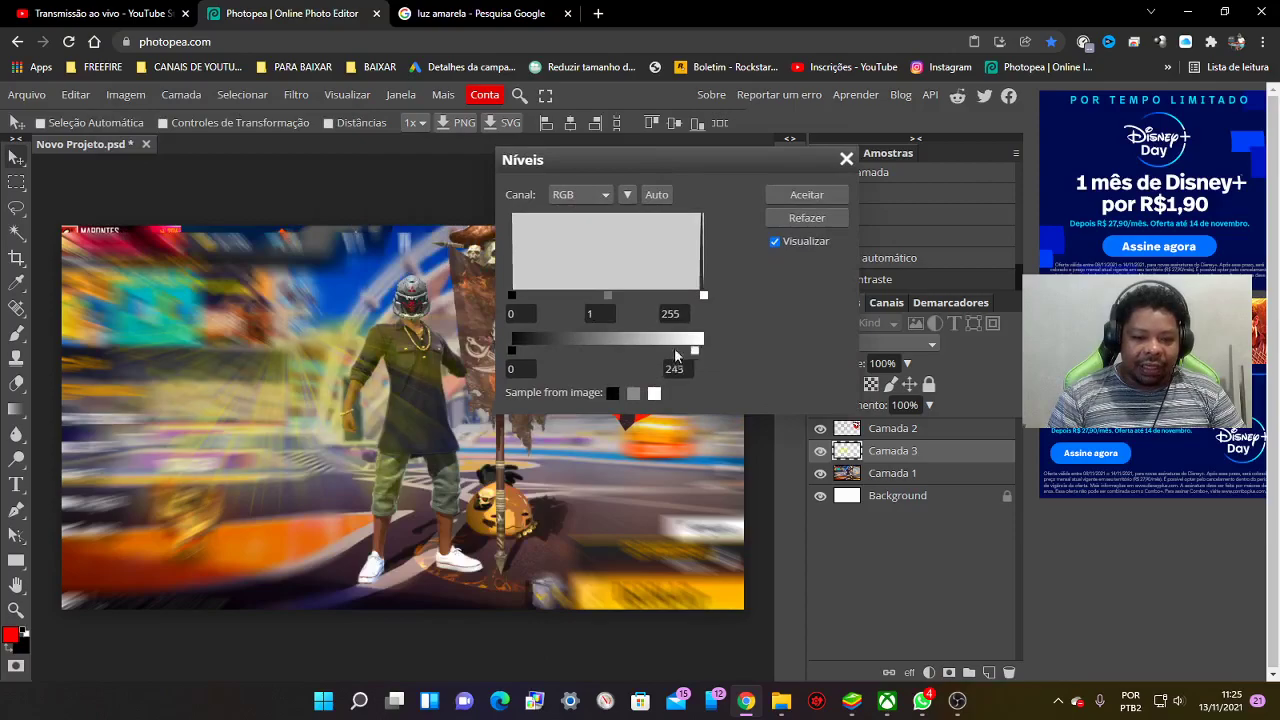
drag(676, 355, 703, 351)
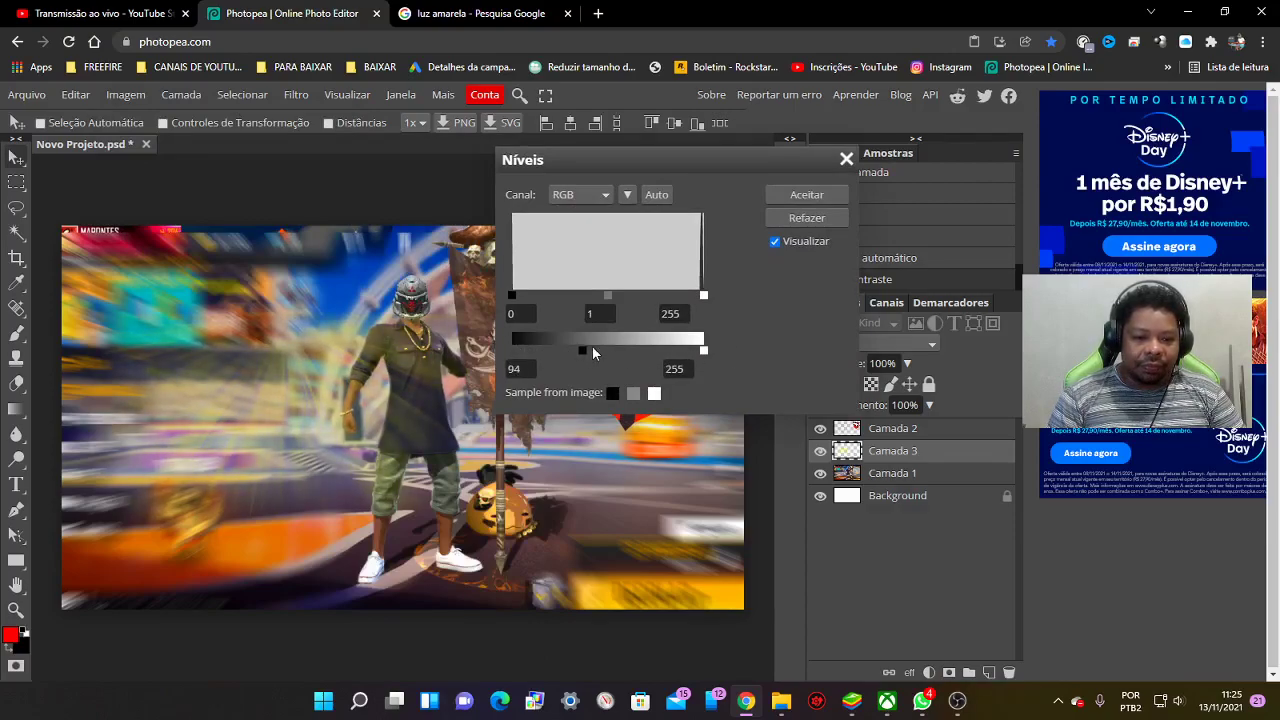
click(807, 196)
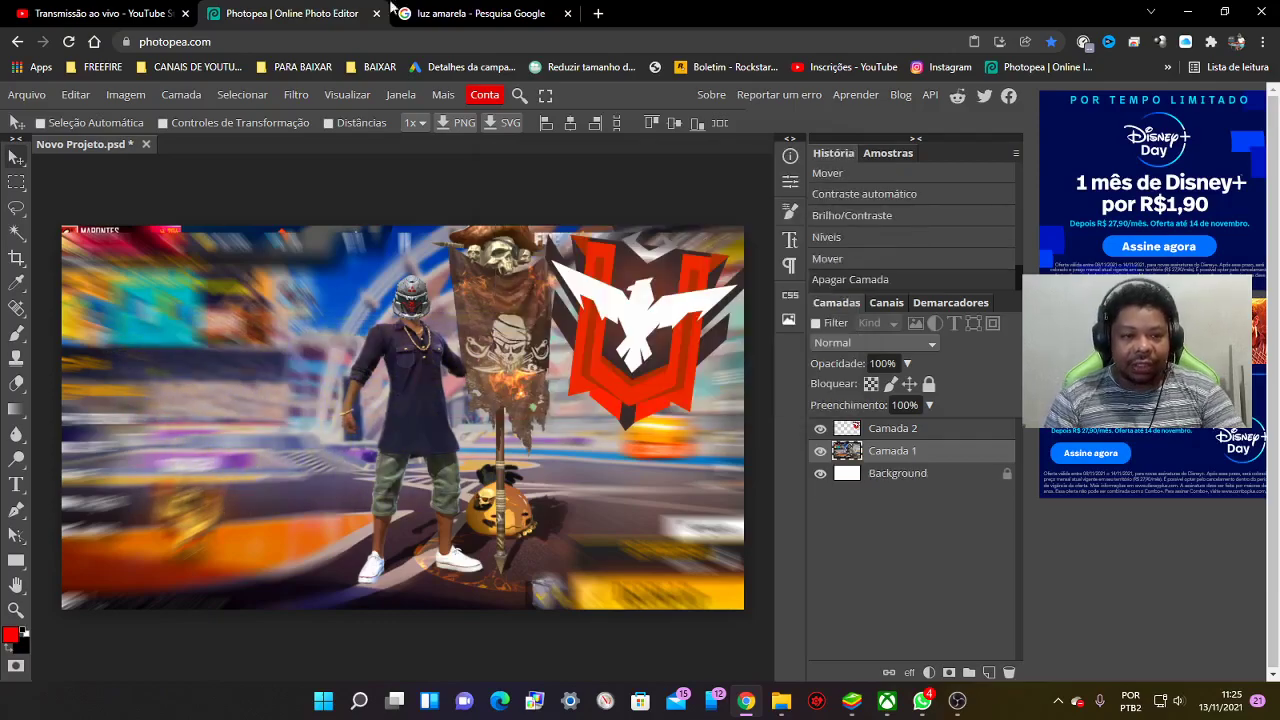
Copy the NicePNG light-effect image from the yellow-light results and return to Photopea
click(470, 13)
scroll(1030, 590, down, 3)
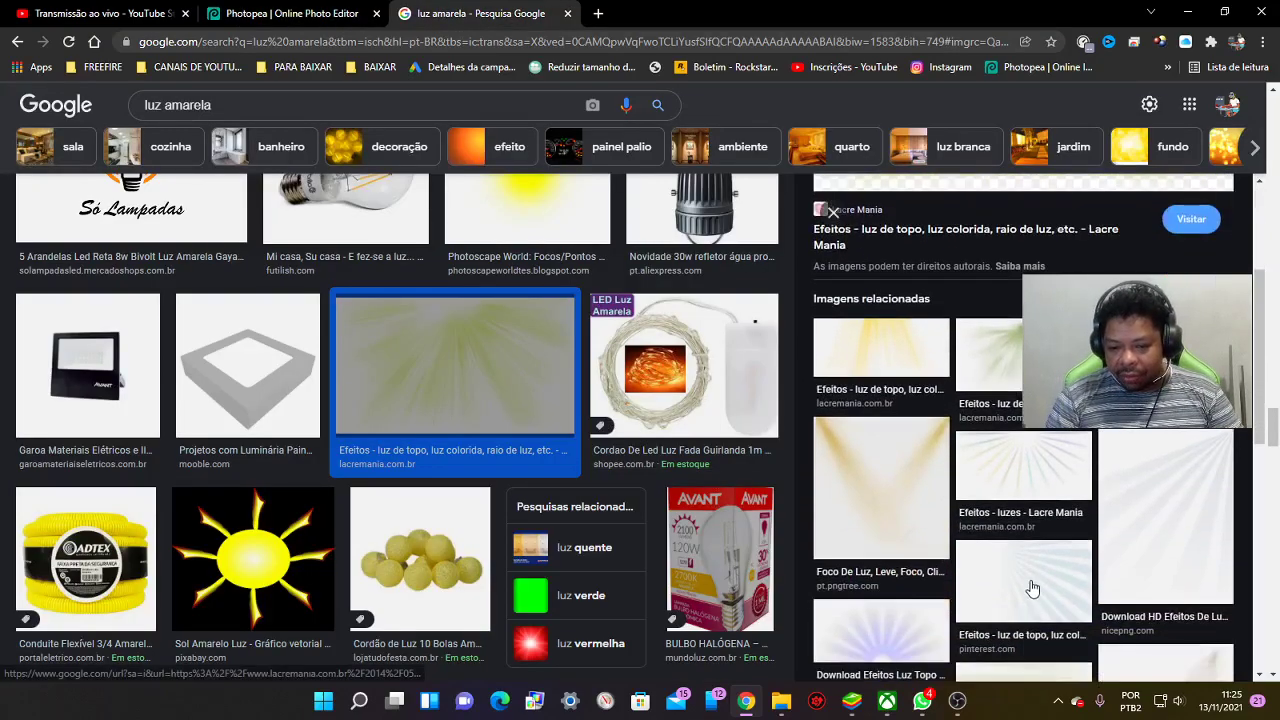
scroll(1030, 592, down, 1)
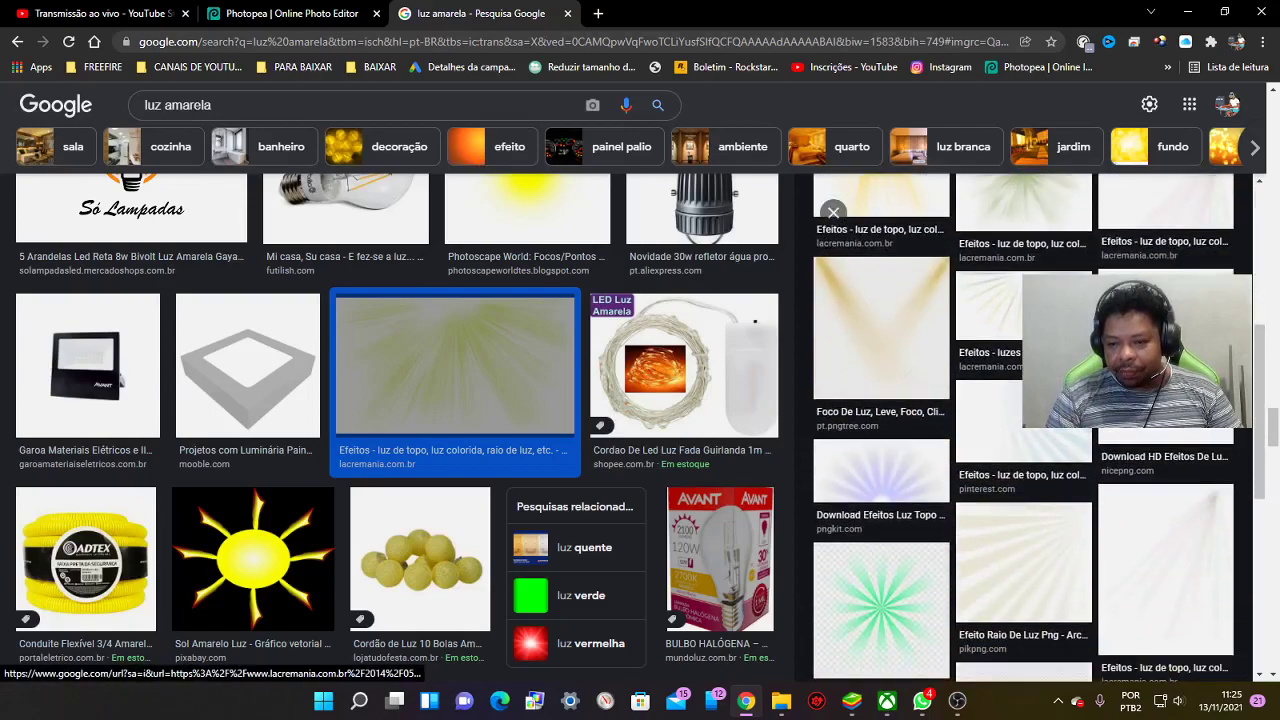
click(1160, 400)
right_click(1020, 446)
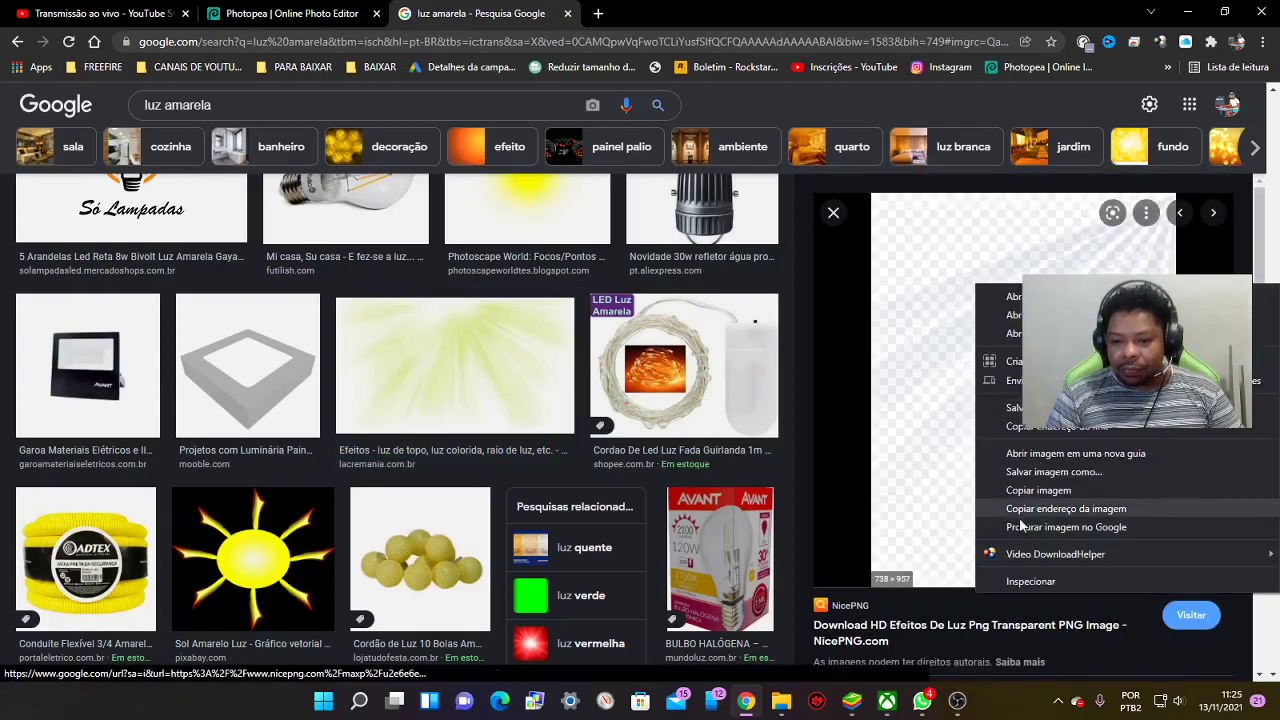
click(1035, 489)
click(298, 12)
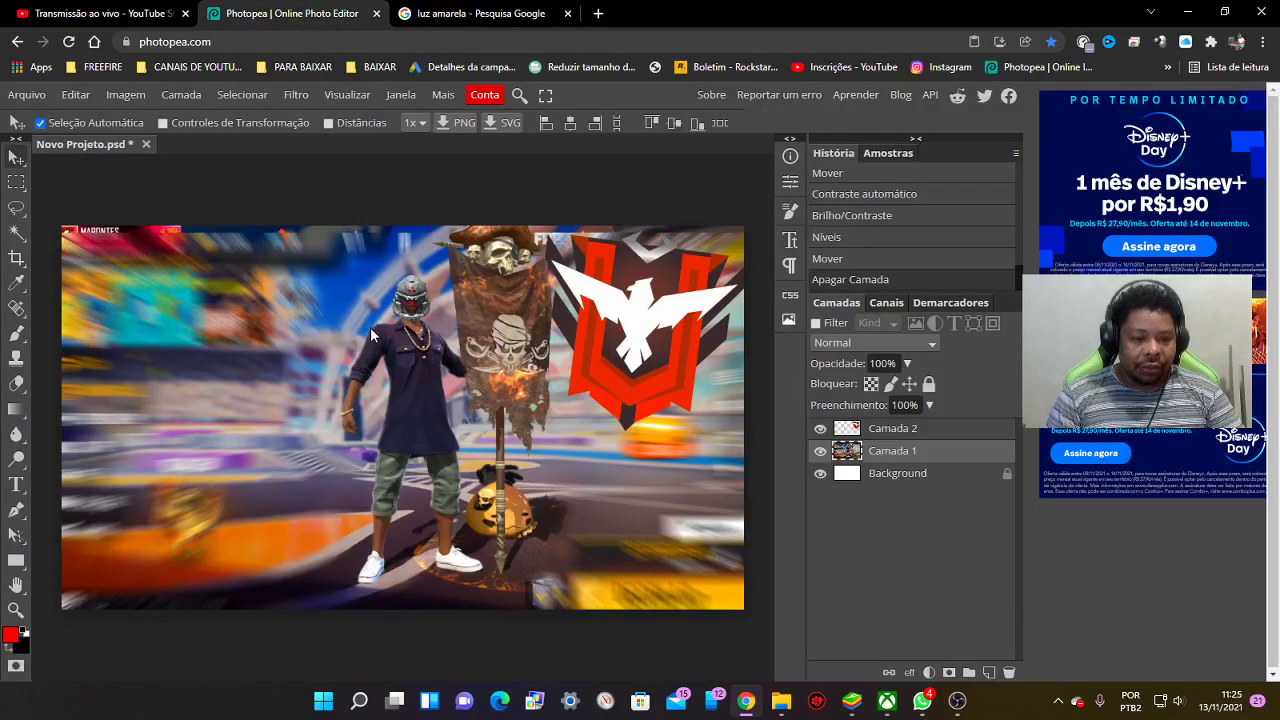
key(ctrl+v)
key(alt+ctrl+t)
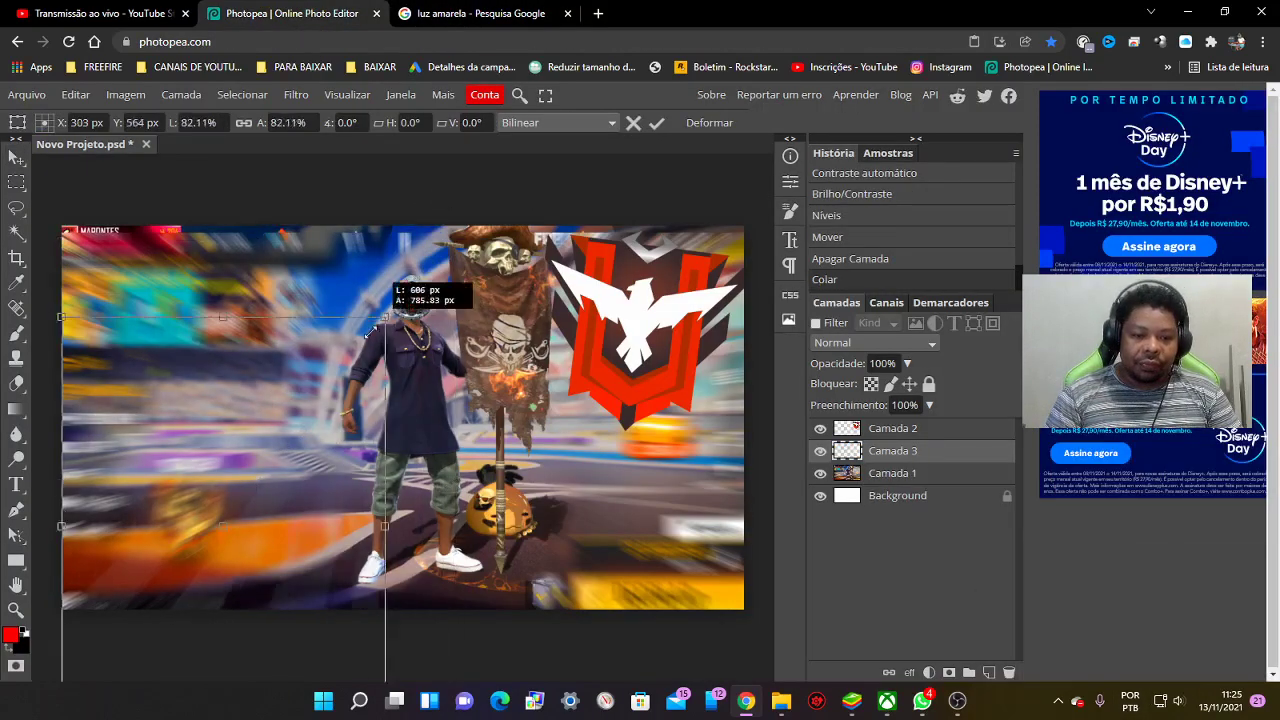
drag(456, 226, 200, 520)
drag(160, 600, 647, 345)
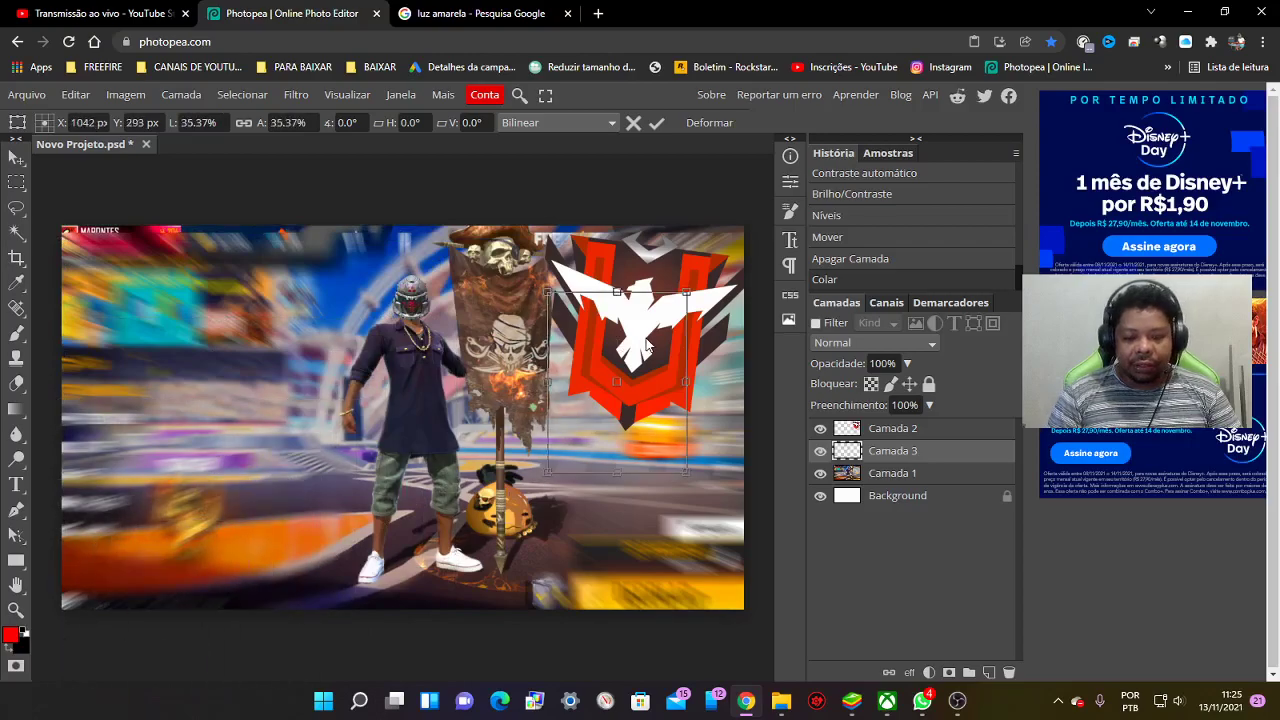
key(Return)
key(Delete)
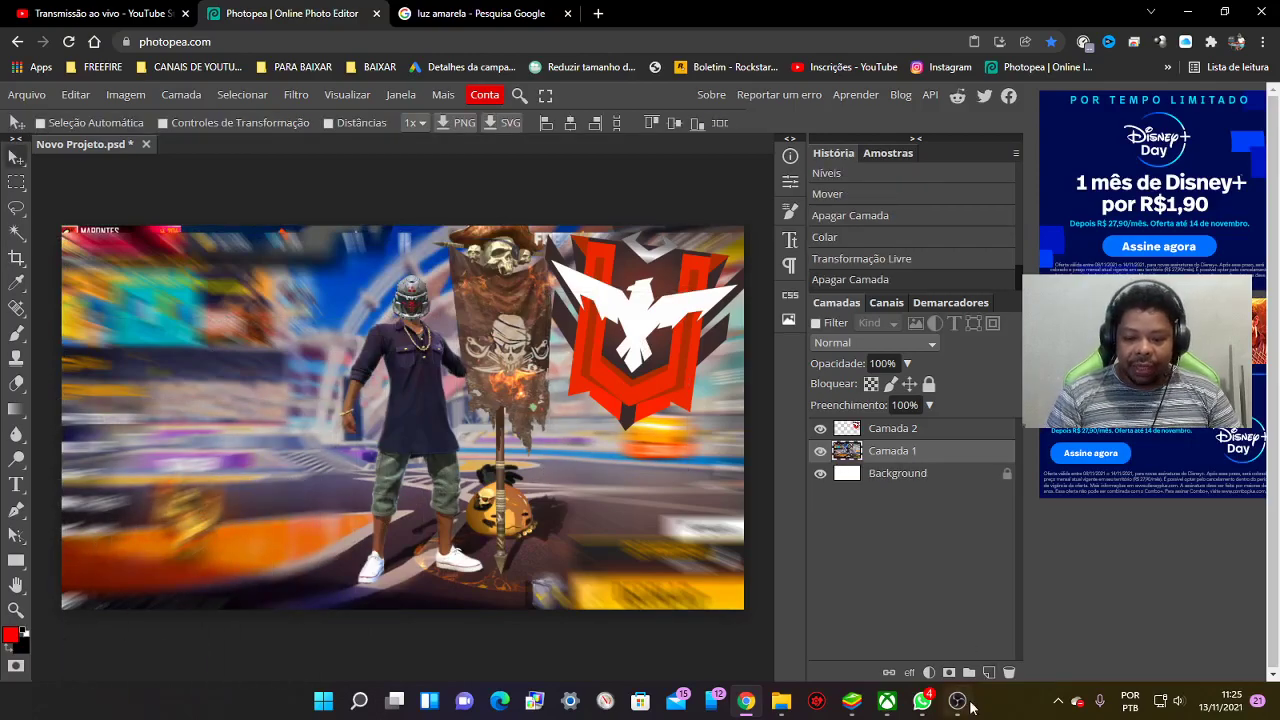
mouse_move(957, 700)
click(970, 707)
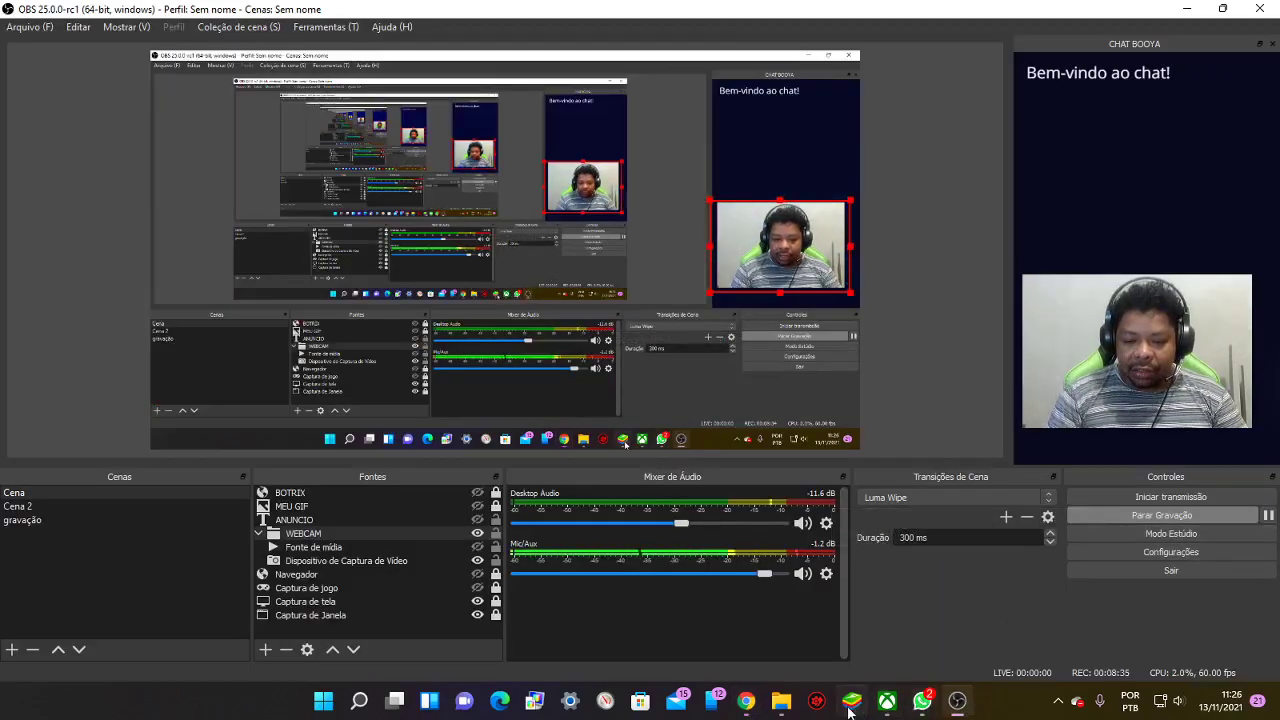
click(746, 700)
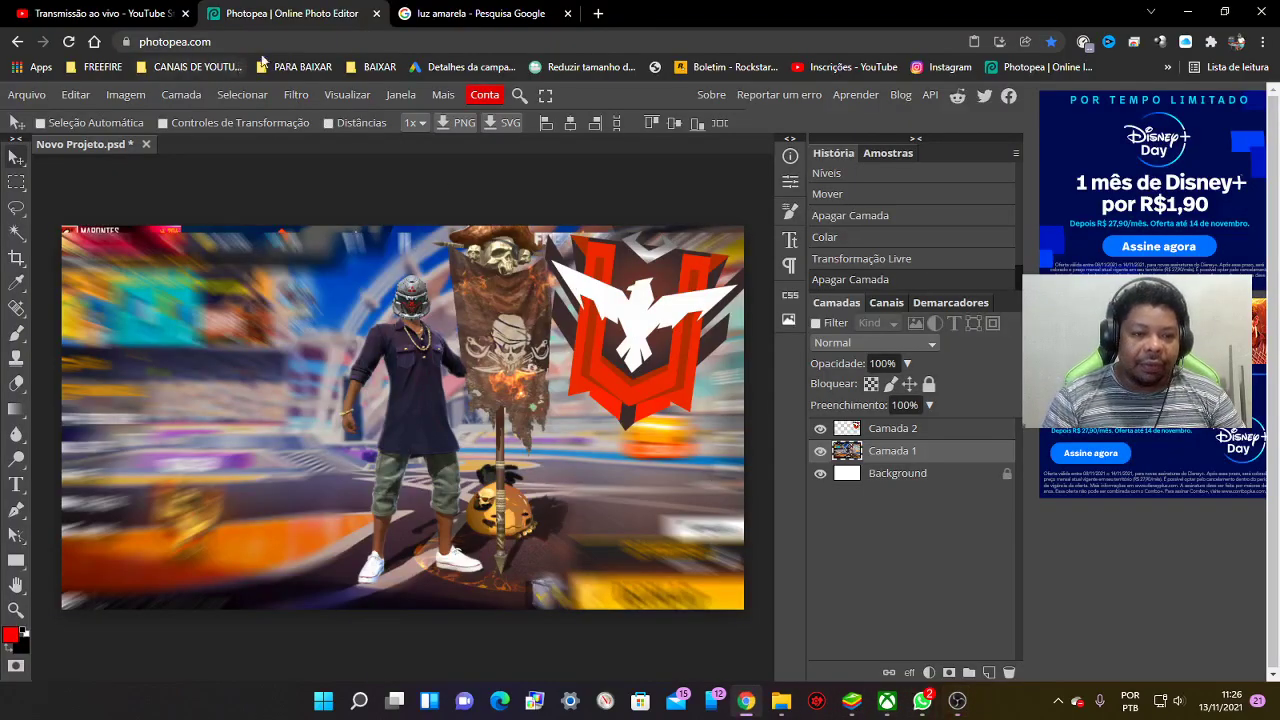
Search Google Images for 'flash yellow'
click(425, 16)
scroll(370, 430, up, 3)
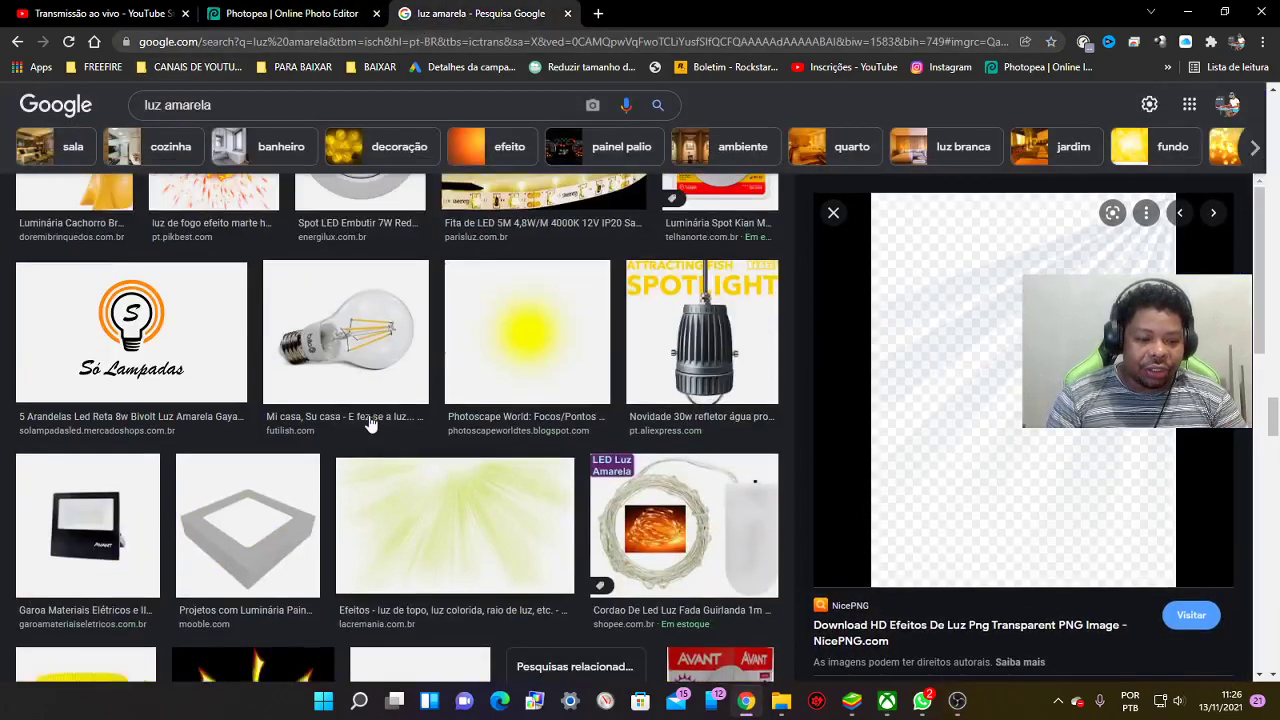
scroll(366, 420, up, 5)
scroll(337, 323, up, 5)
scroll(337, 323, up, 5)
triple_click(203, 104)
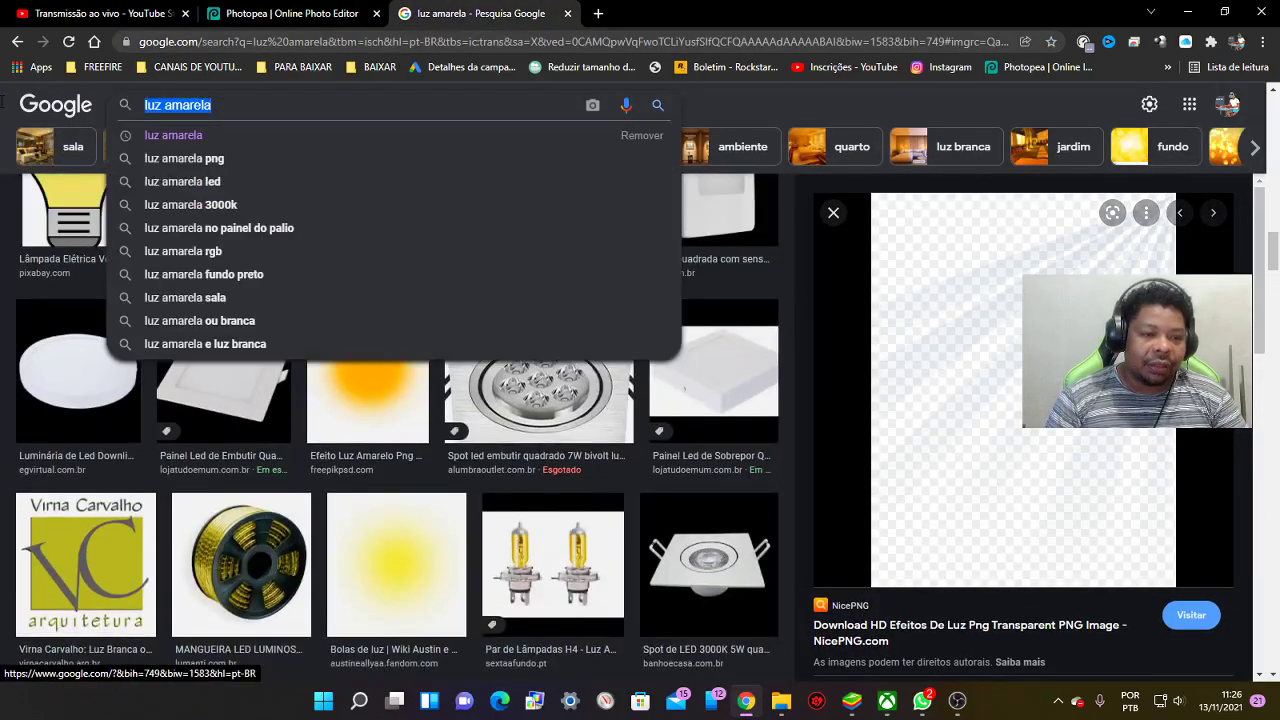
text(ful)
key(BackSpace)
key(BackSpace)
text(k)
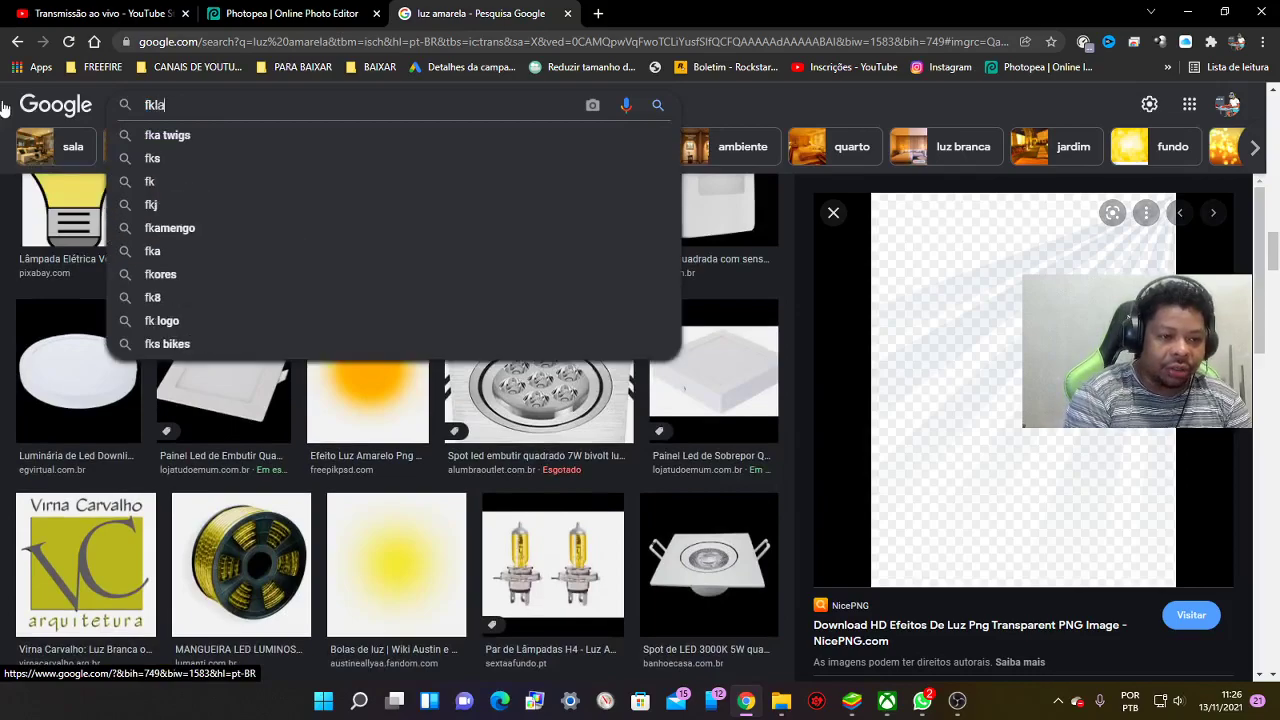
key(BackSpace)
text(lash )
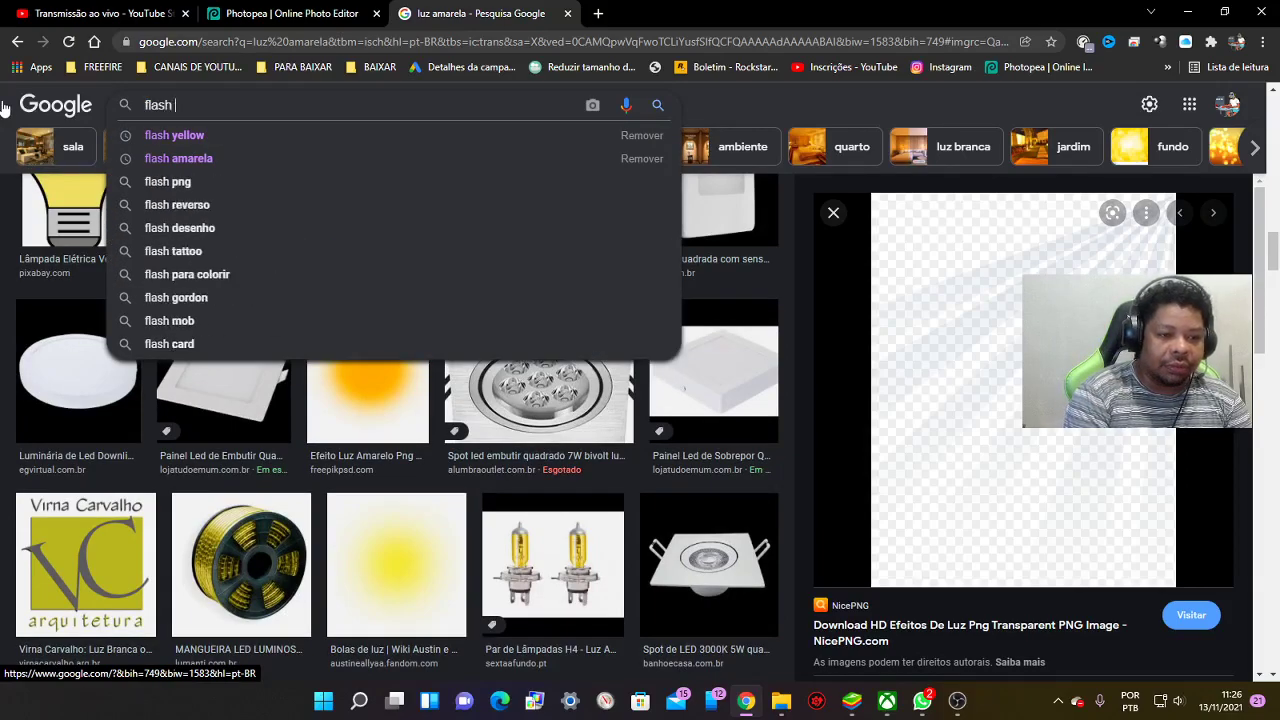
text(yello)
key(BackSpace)
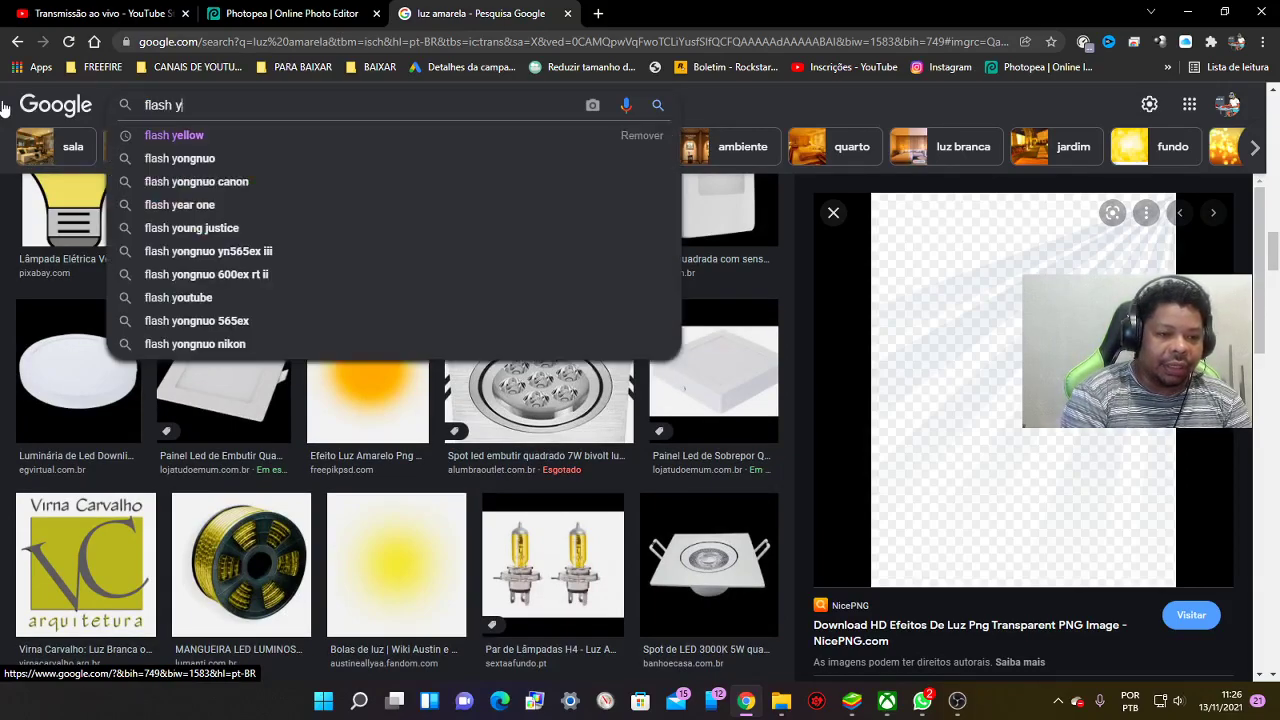
text(ellow)
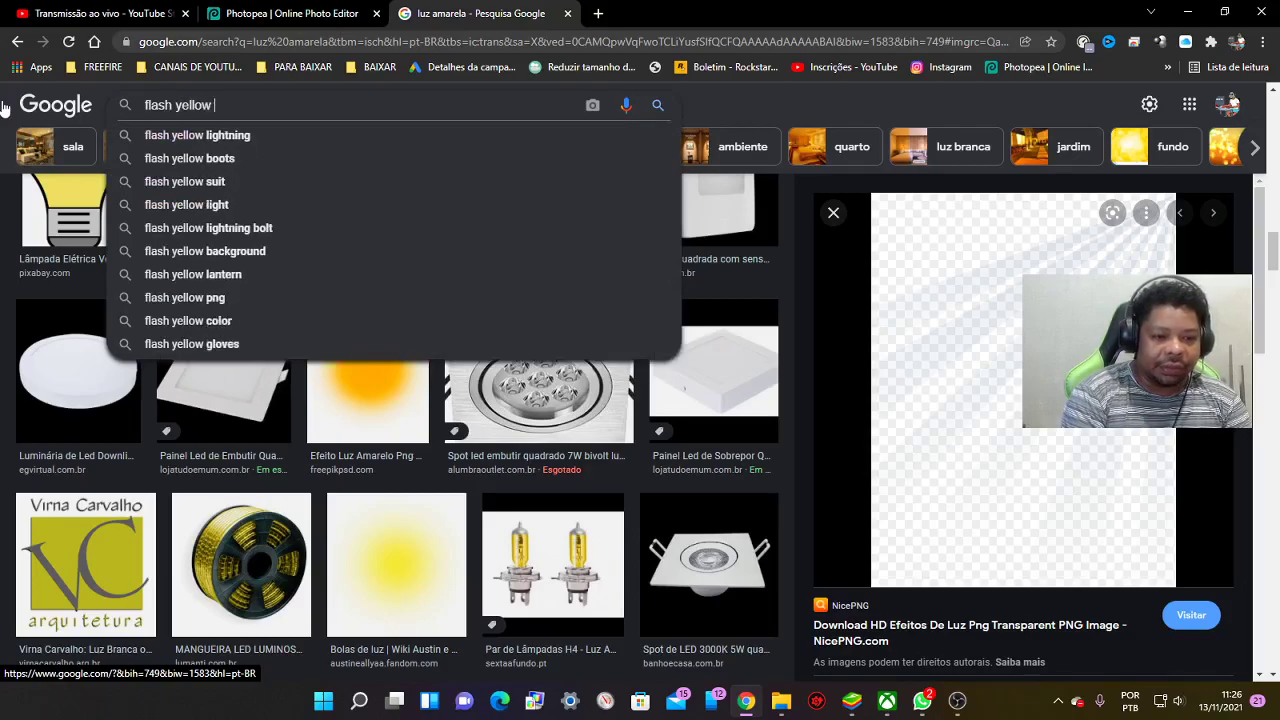
key(Return)
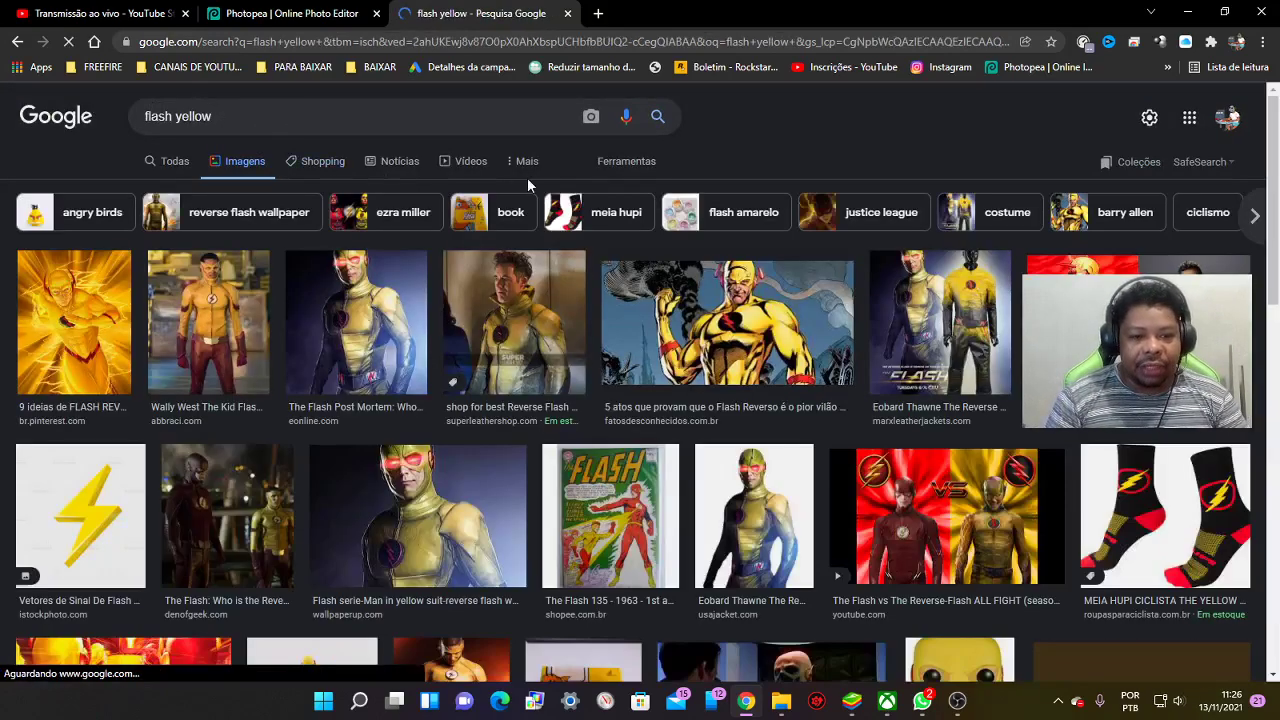
Filter results to transparent backgrounds and copy the Yellow Flash glow image
click(626, 163)
click(181, 199)
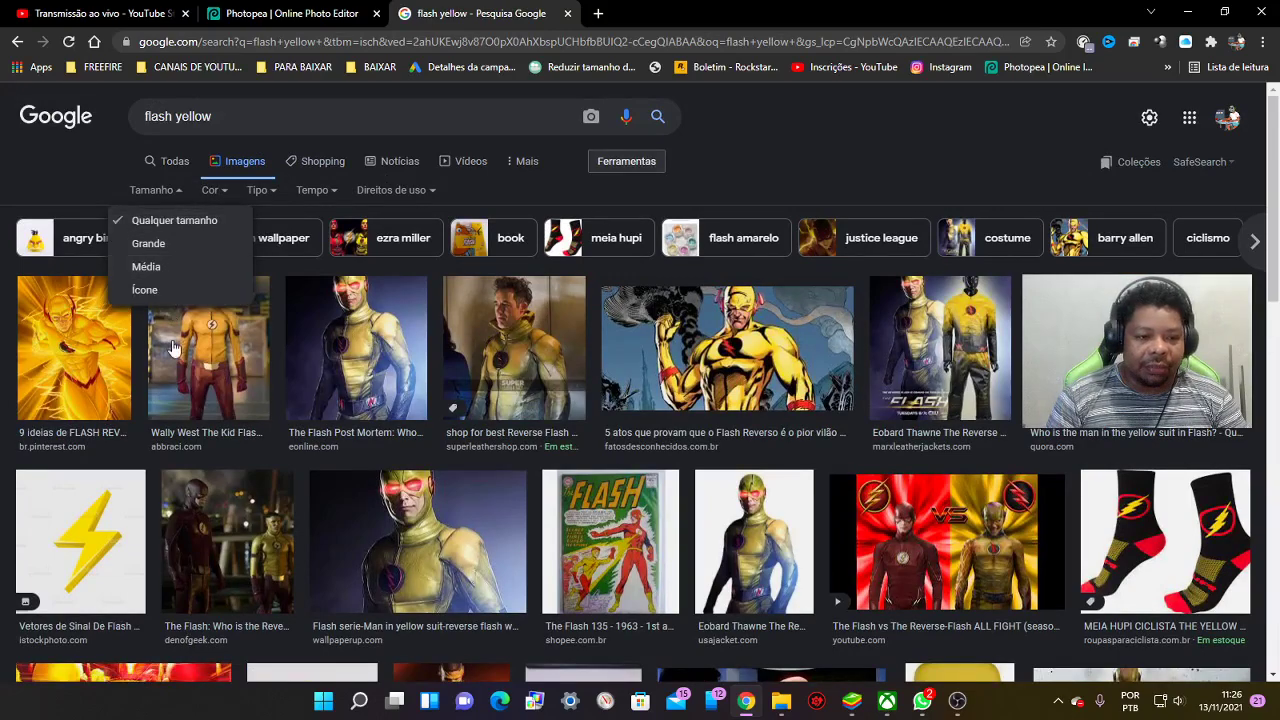
click(220, 208)
click(222, 200)
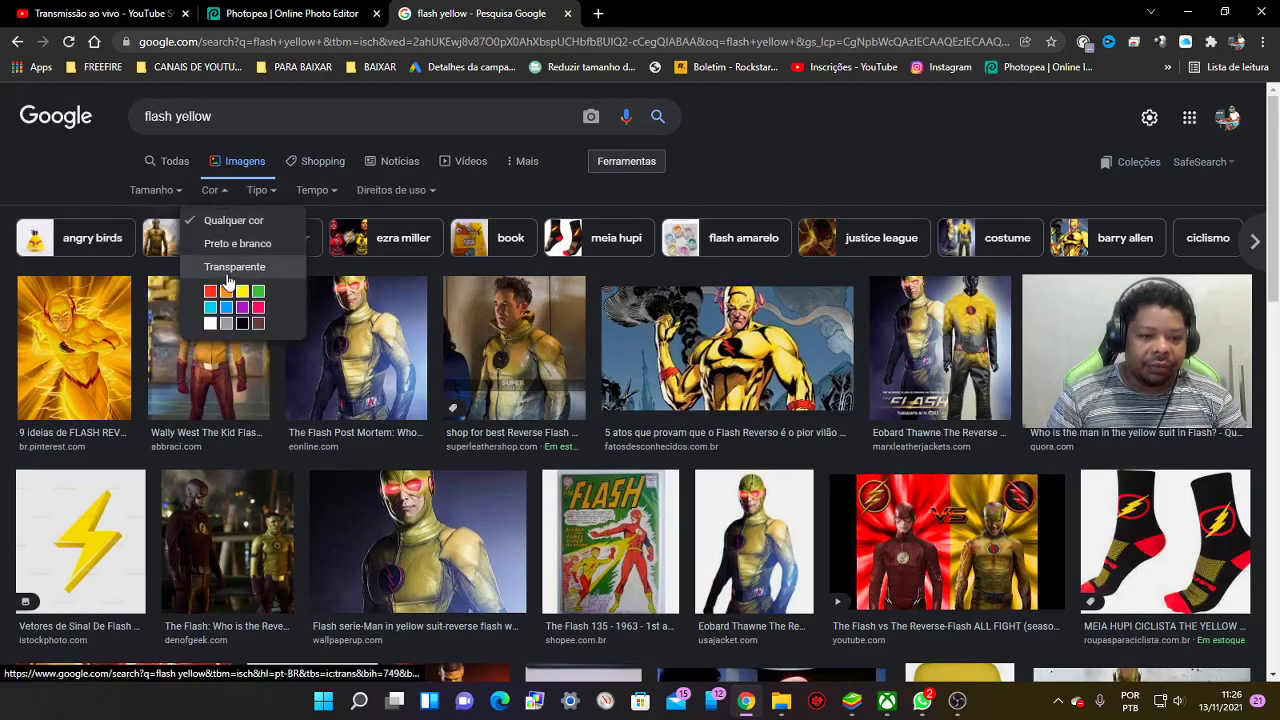
click(230, 268)
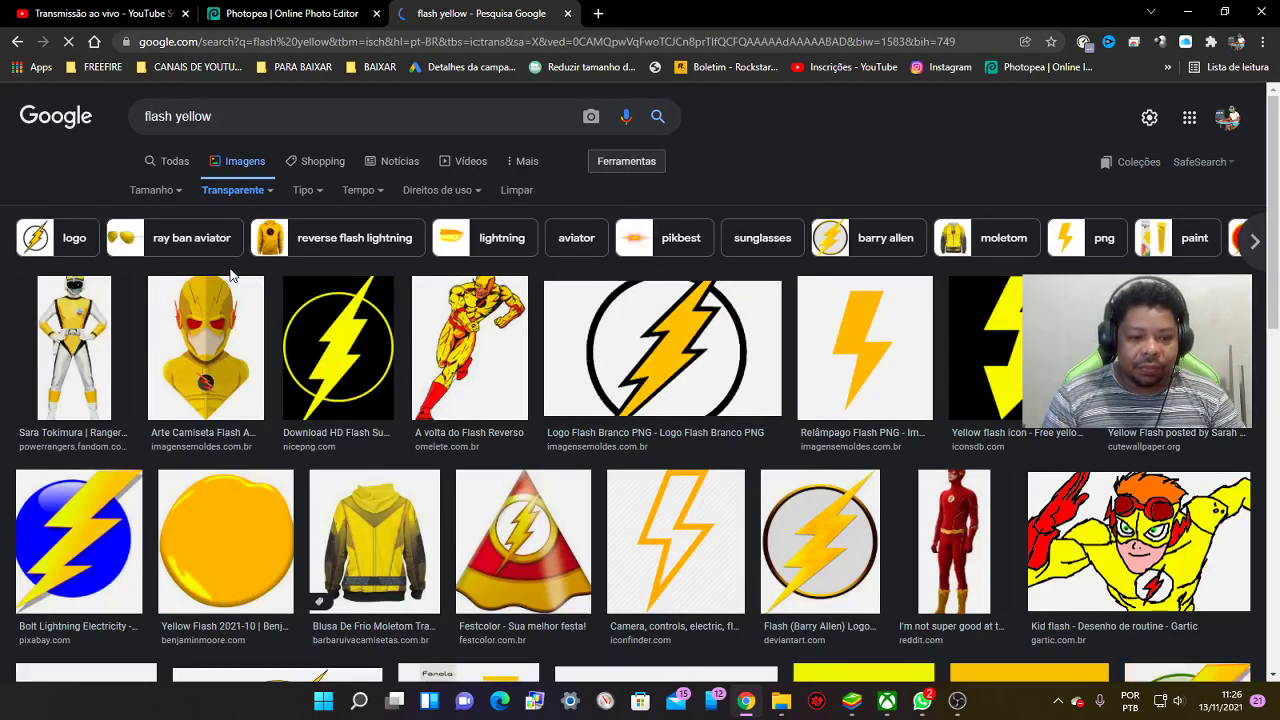
click(1140, 360)
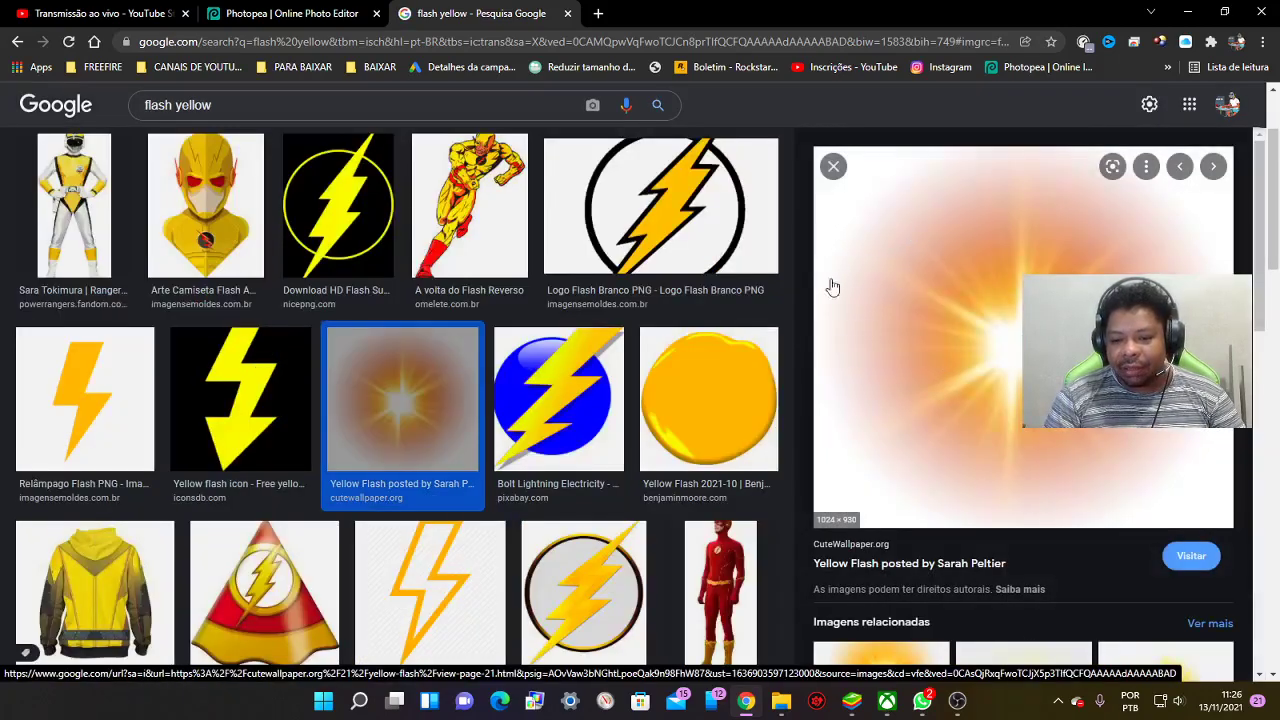
right_click(986, 336)
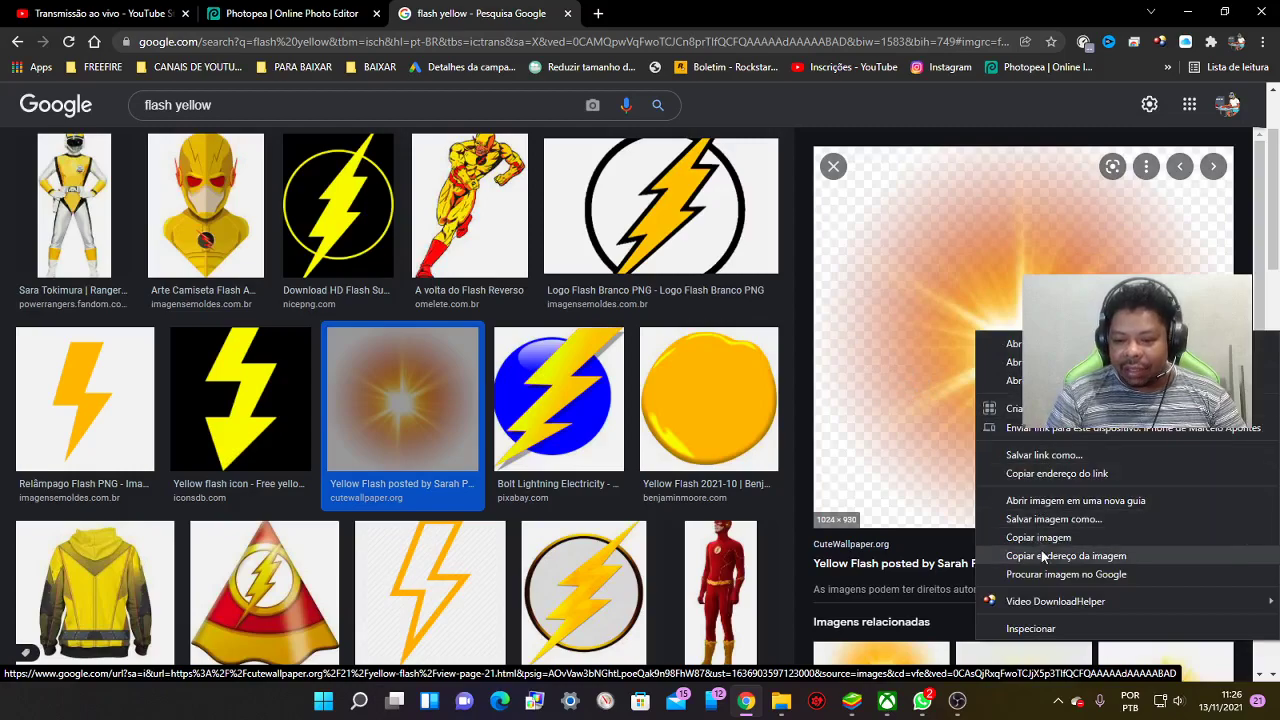
click(1020, 531)
Copy the Yellow Flash image a second time and return to Photopea
click(290, 13)
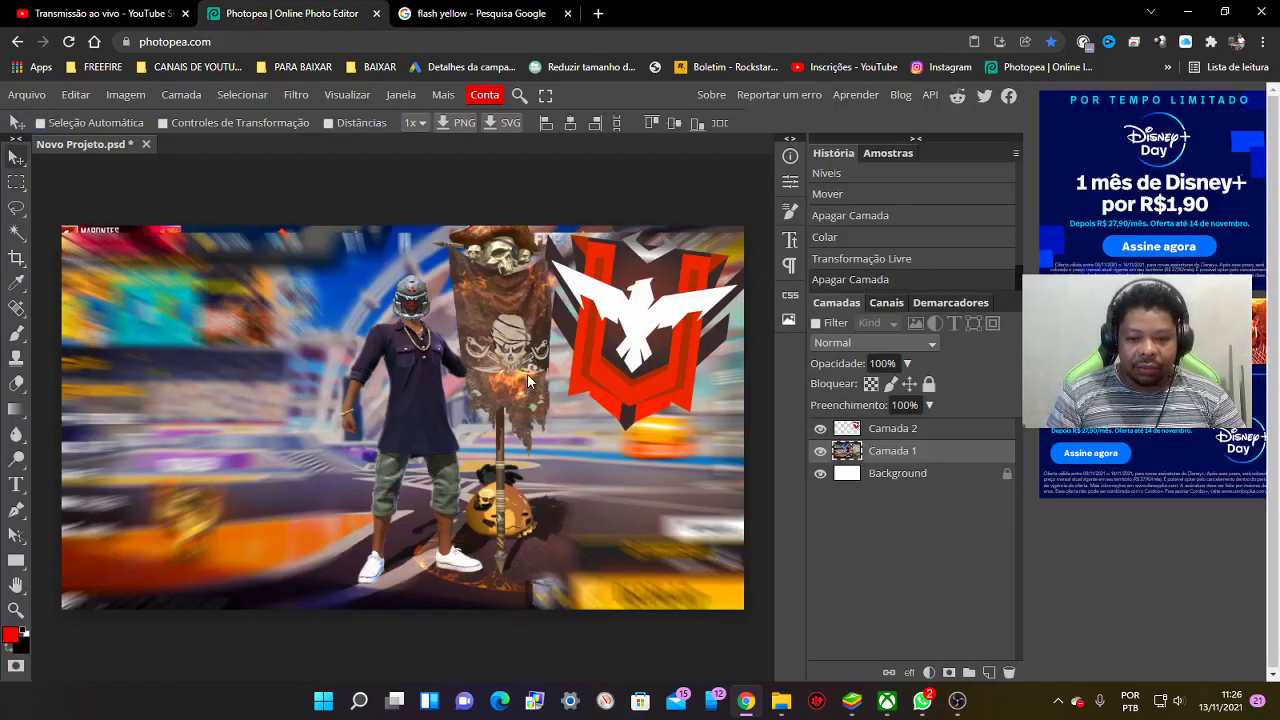
click(470, 13)
right_click(977, 312)
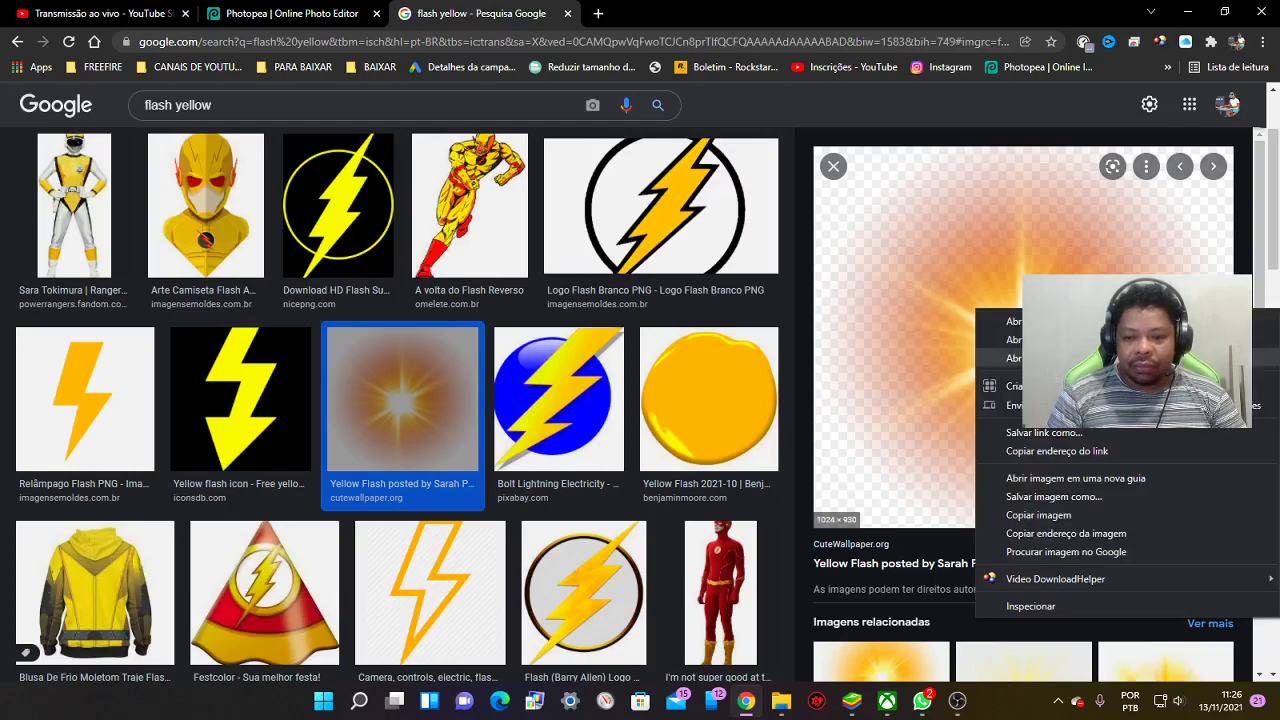
click(1040, 515)
click(290, 13)
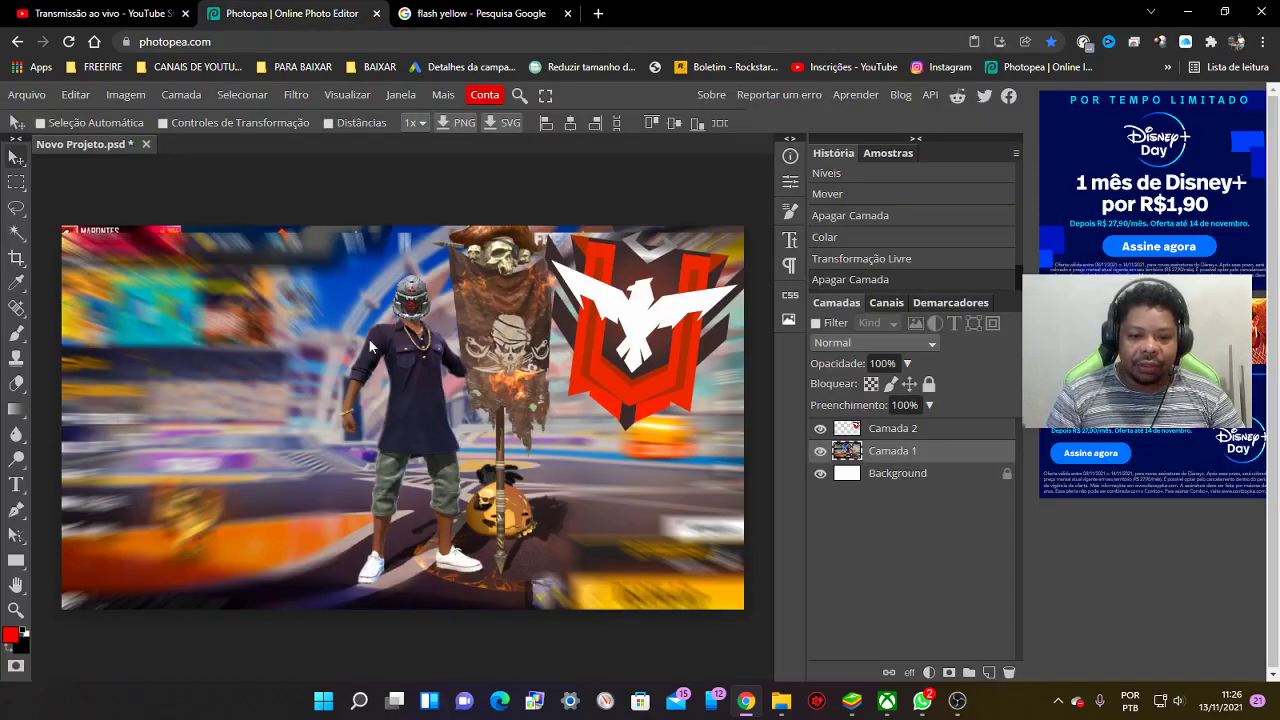
Paste the yellow flash glow as a new layer and drag it behind the red emblem
key(ctrl+v)
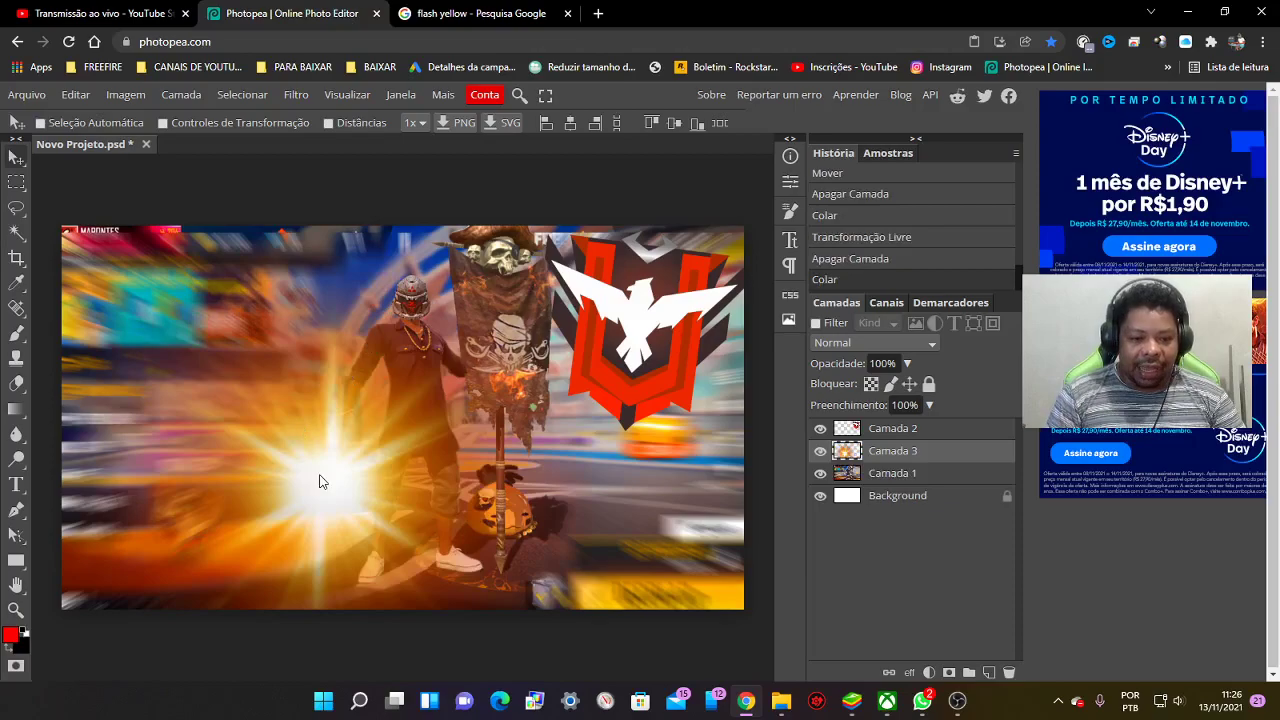
mouse_move(366, 446)
mouse_down()
mouse_move(632, 345)
mouse_move(612, 350)
mouse_up()
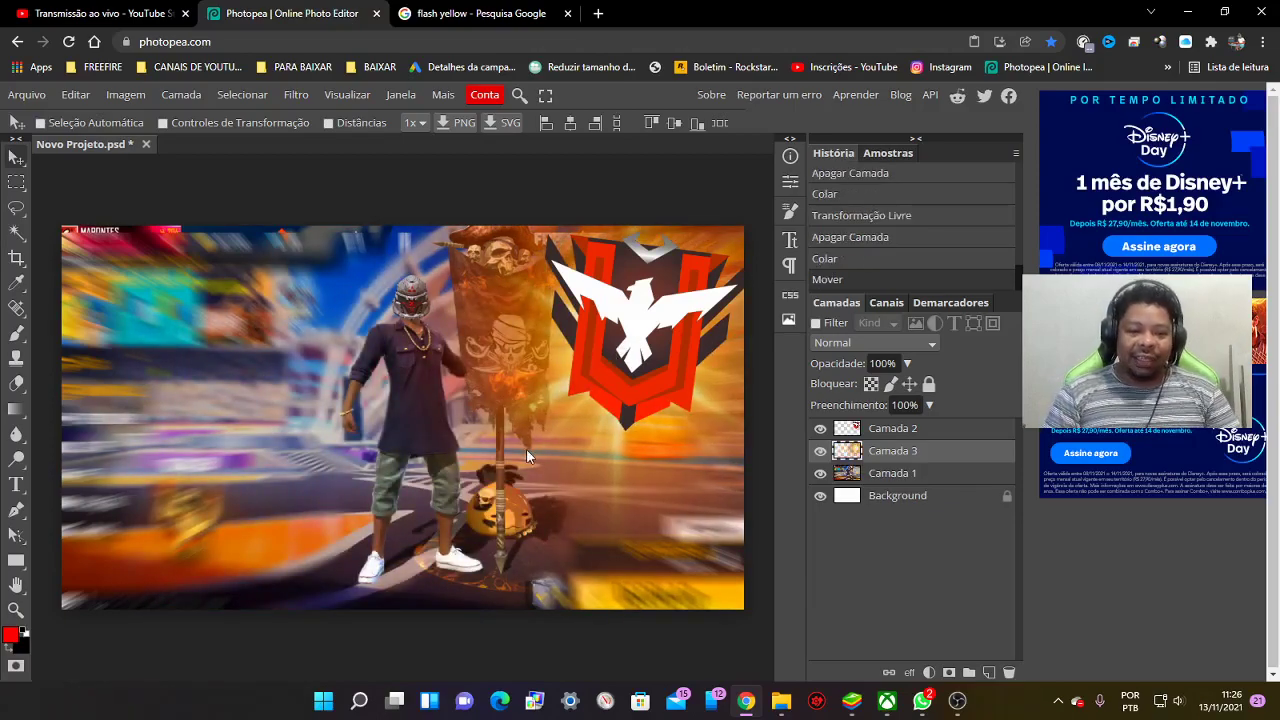
click(16, 484)
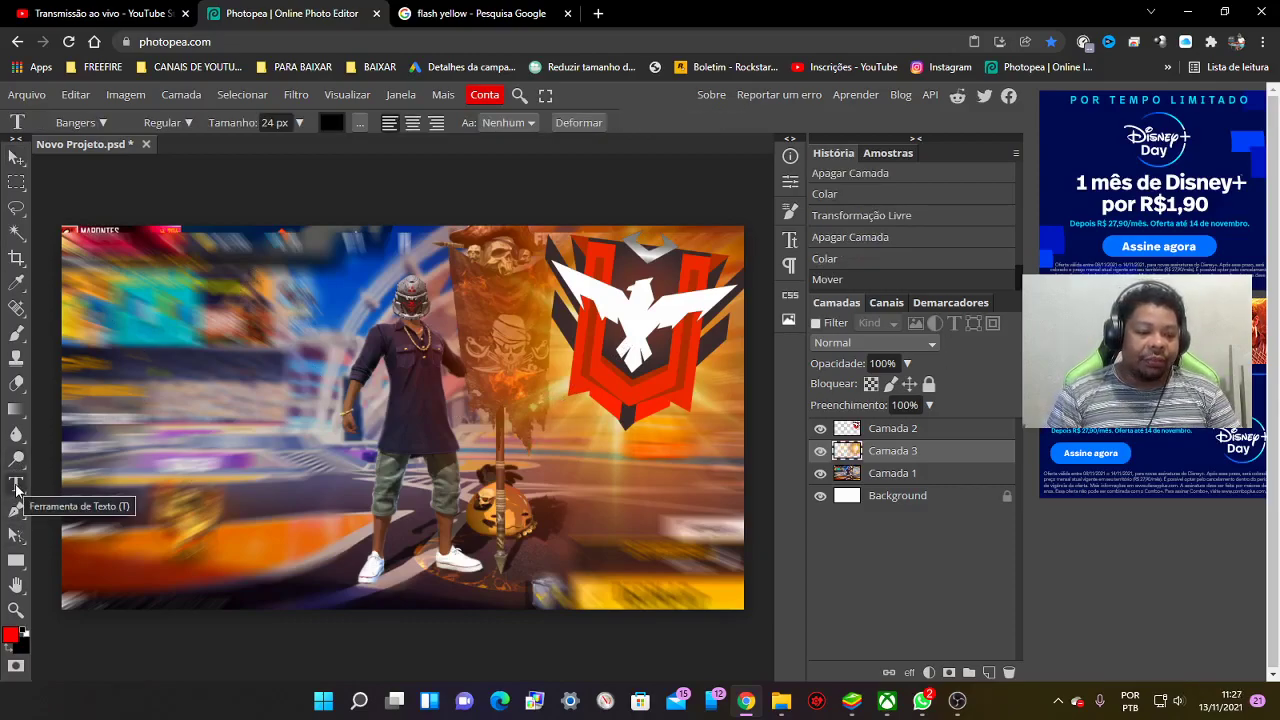
Add 82 px 'RUMO AO MESTRE' text at the canvas upper left
click(140, 368)
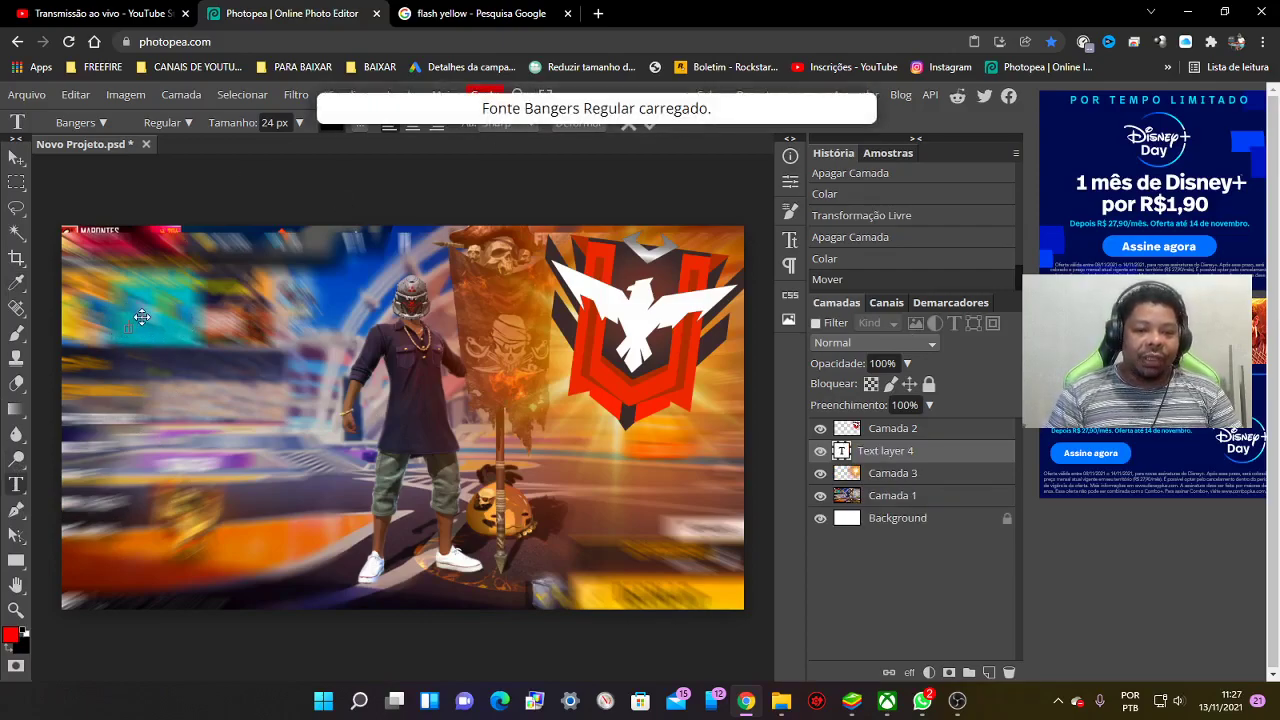
click(298, 122)
drag(240, 147, 272, 157)
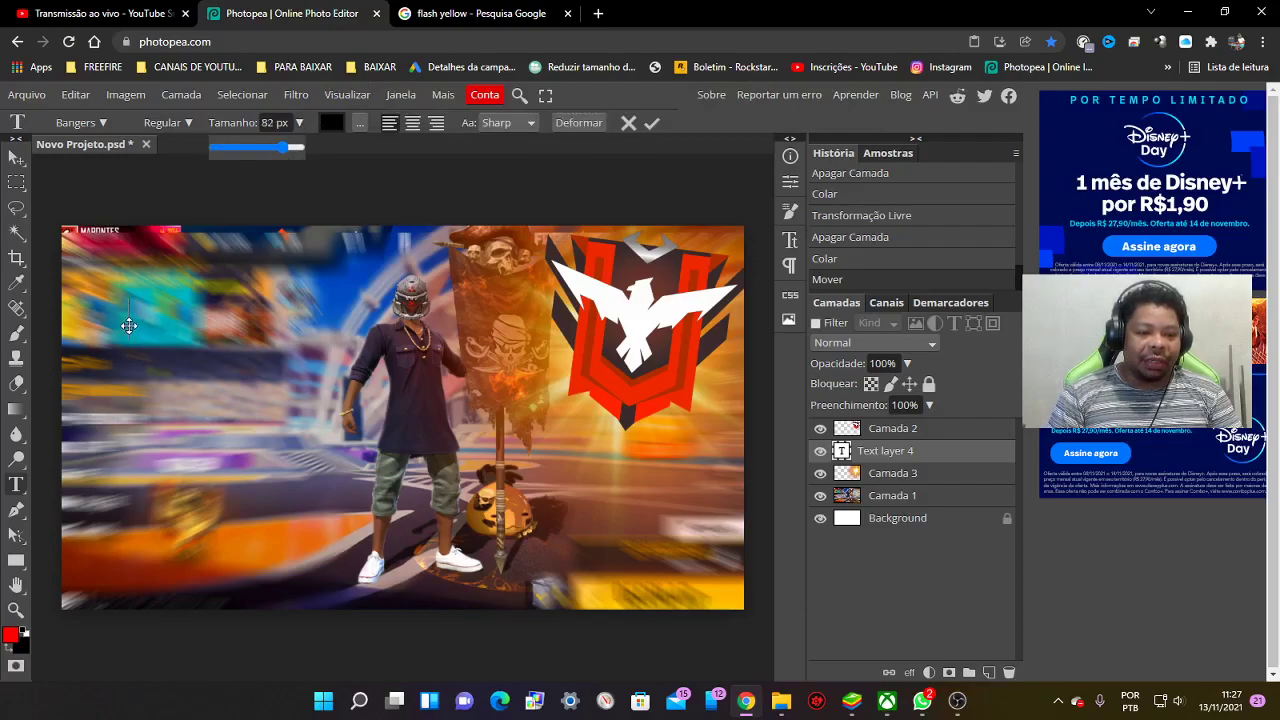
click(128, 326)
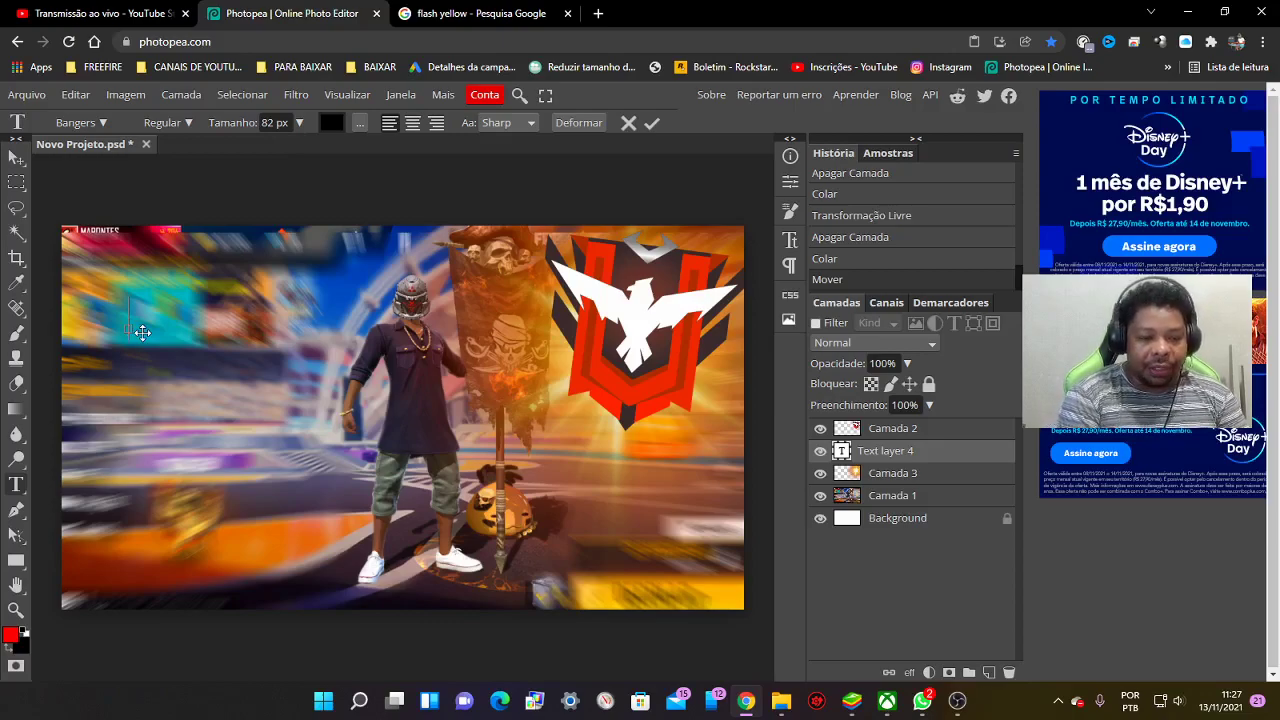
text(RUMO AO ME)
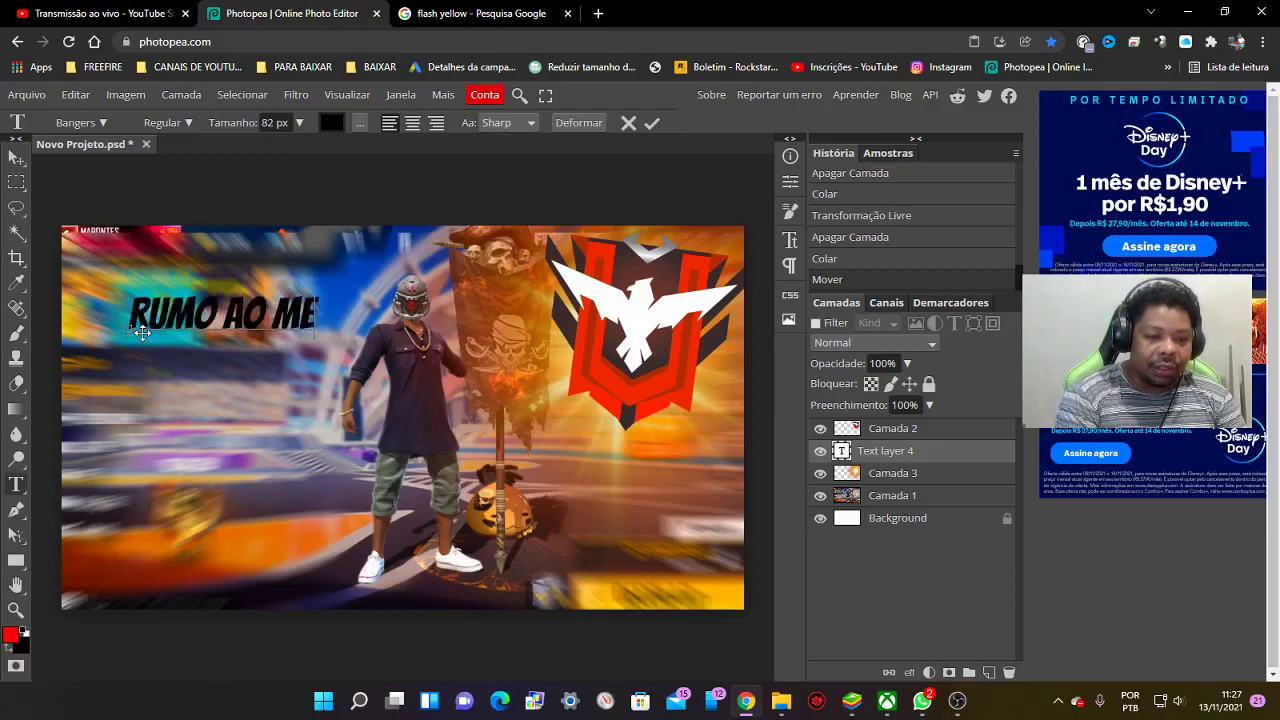
text(STRE CS)
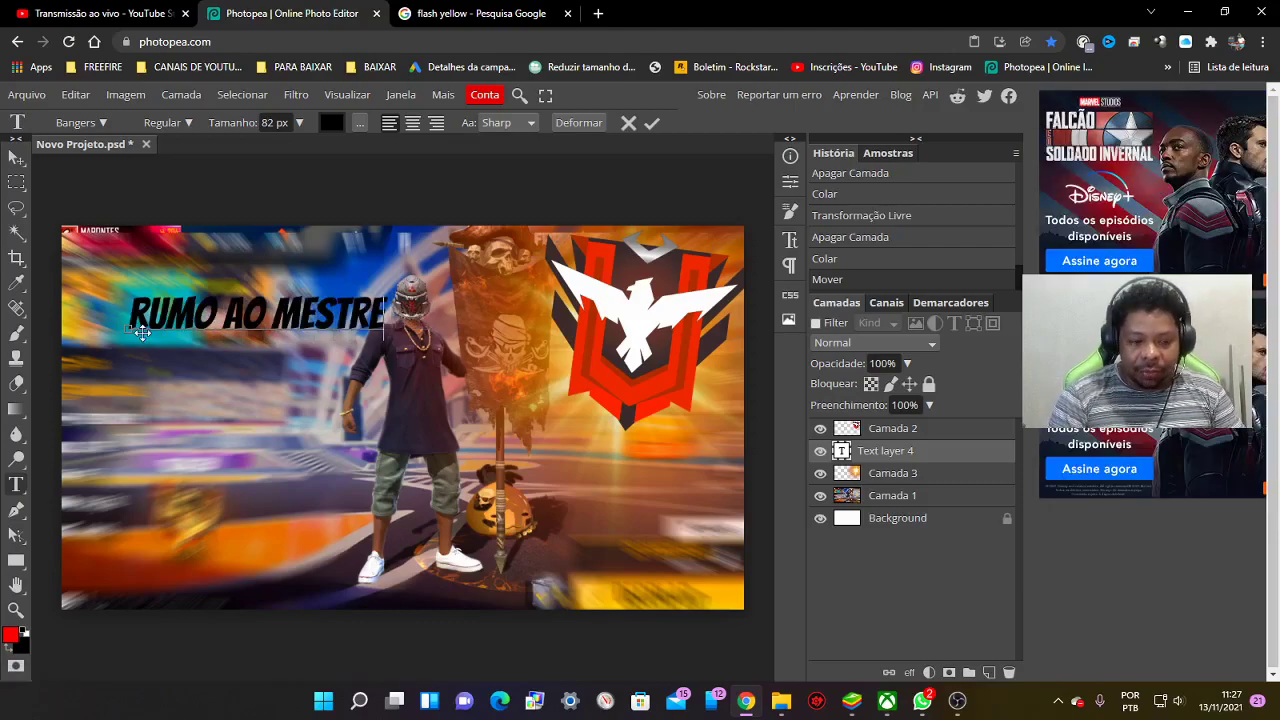
Select the whole RUMO AO MESTRE text and bring up the font list
key(ctrl+a)
click(372, 337)
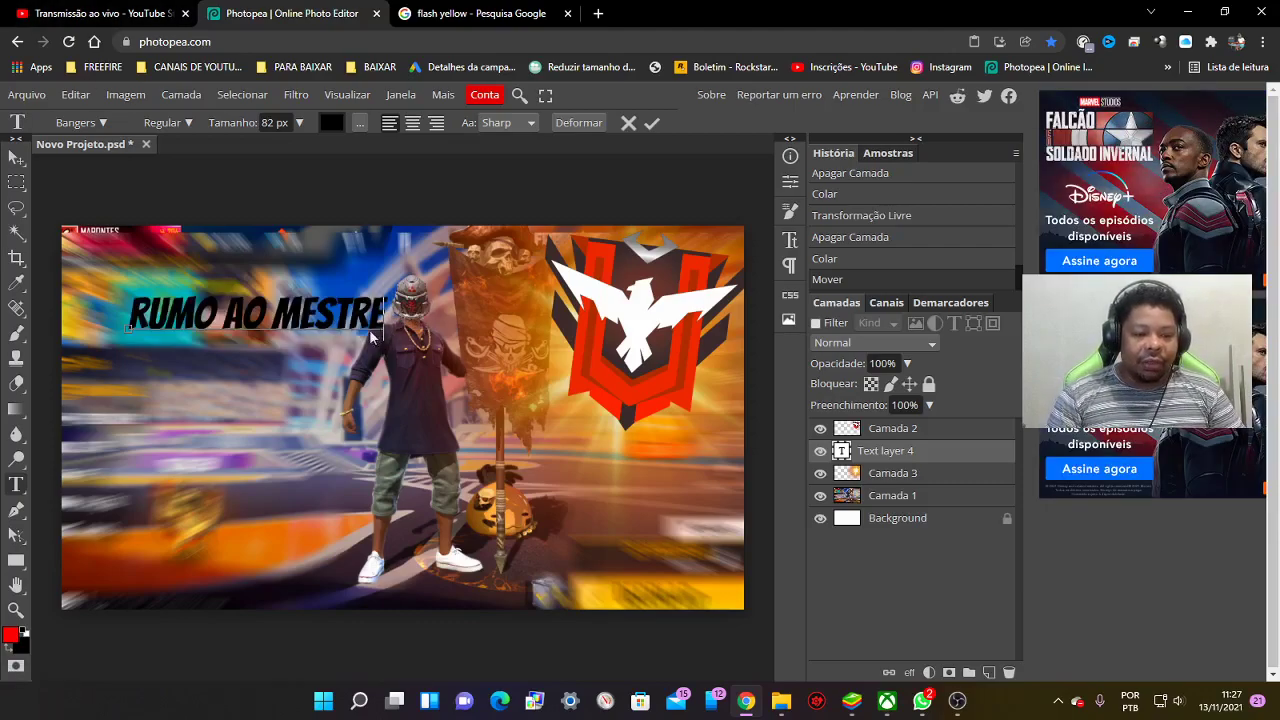
key(ctrl+a)
click(336, 320)
key(ctrl+a)
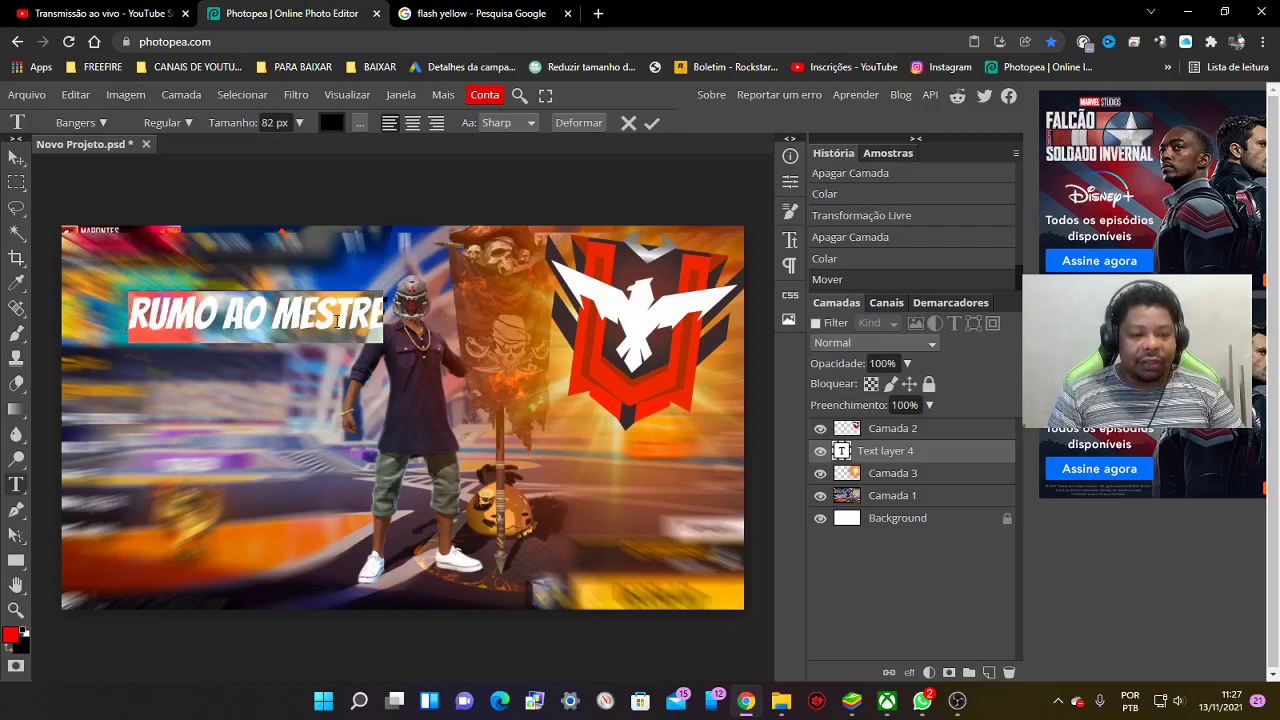
click(337, 320)
drag(129, 327, 408, 324)
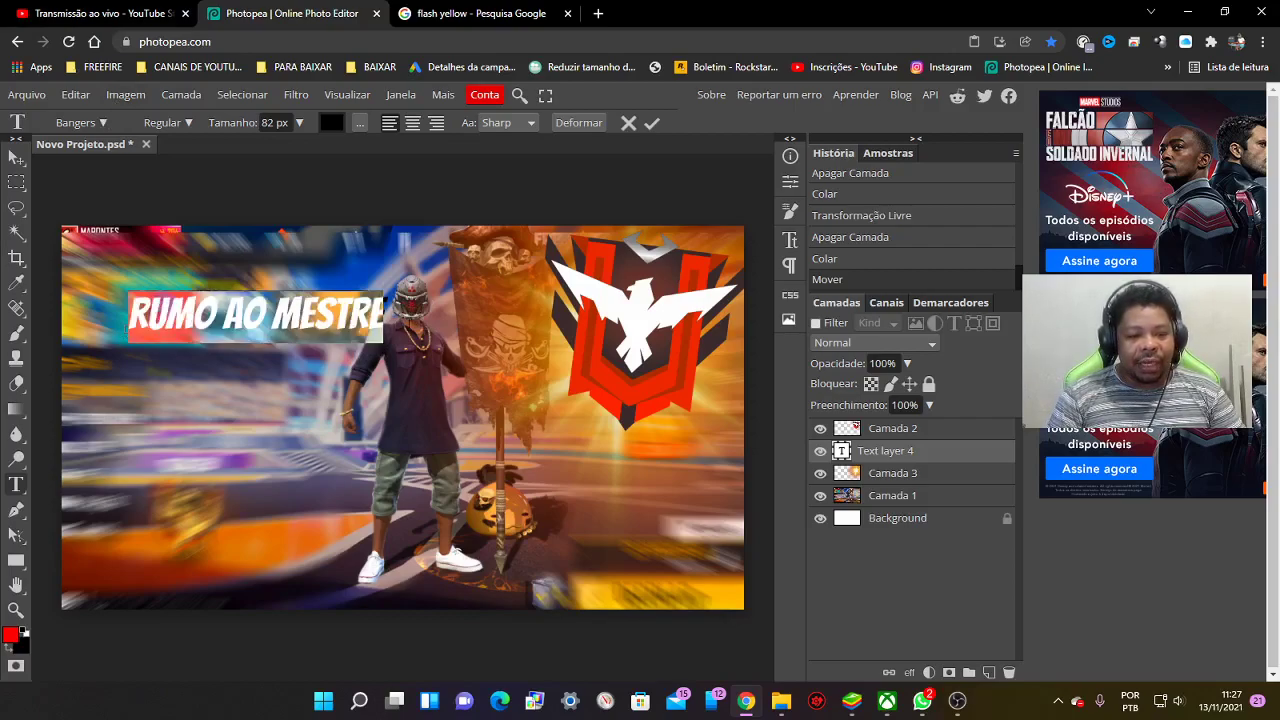
click(109, 121)
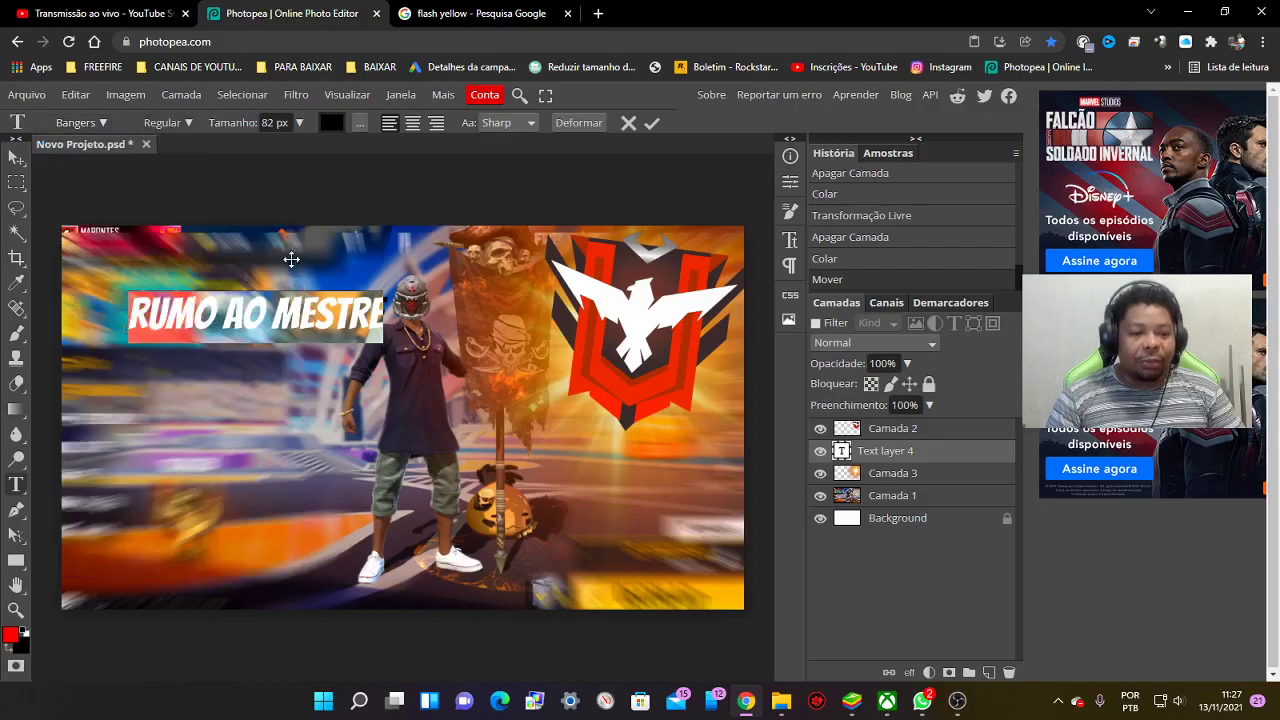
click(109, 123)
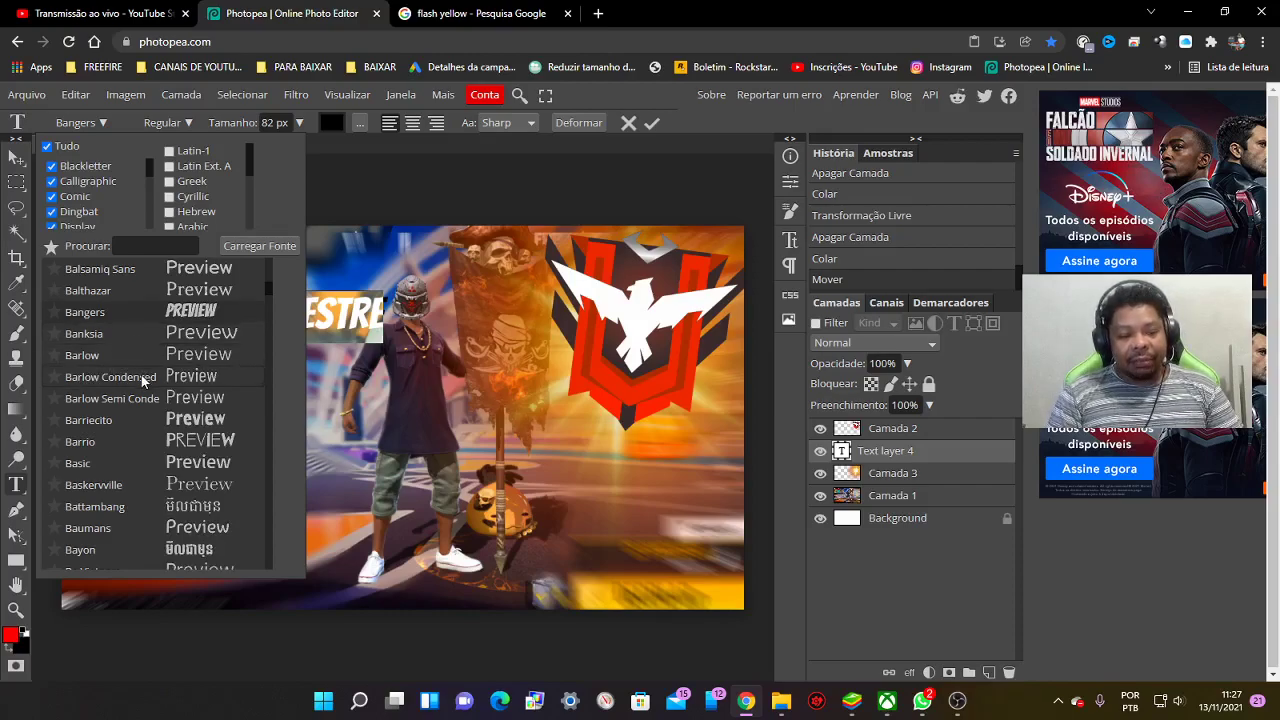
Browse the font list and enlarge the headline to 105 px
scroll(139, 372, down, 3)
scroll(137, 390, up, 2)
scroll(137, 390, up, 1)
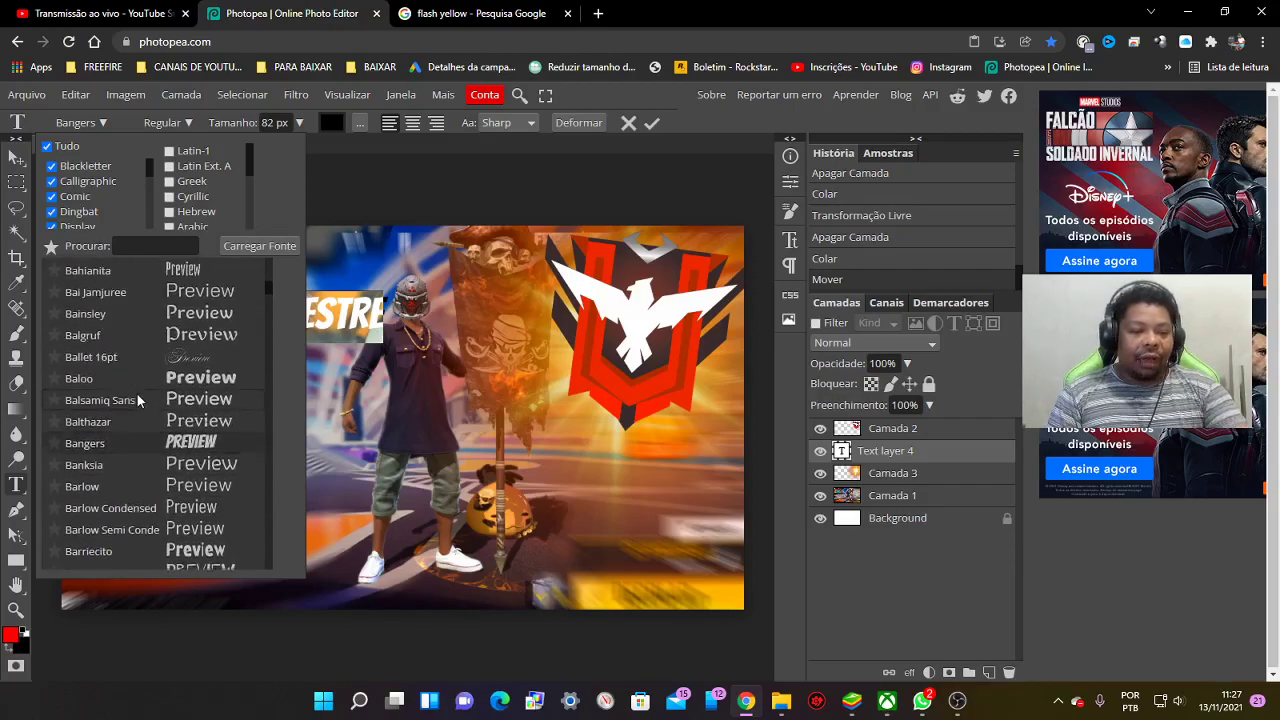
scroll(136, 400, up, 2)
scroll(140, 405, up, 3)
scroll(160, 408, up, 2)
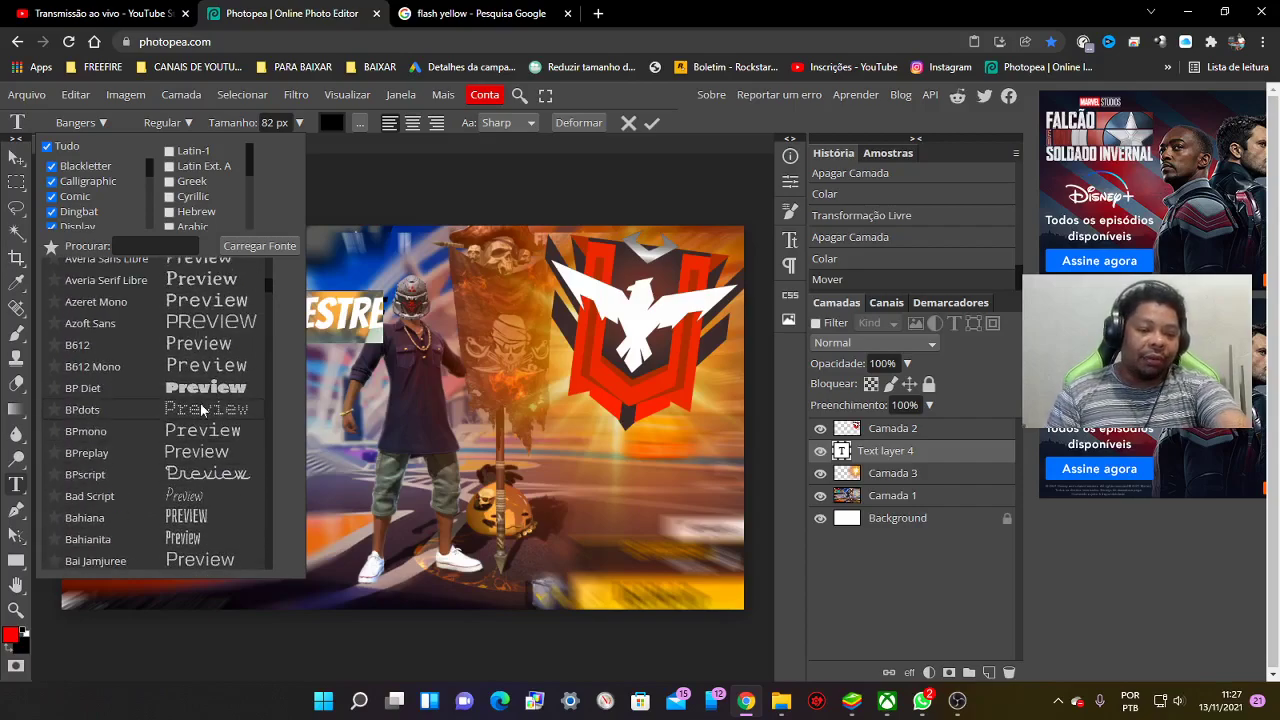
scroll(185, 410, up, 3)
scroll(201, 410, up, 2)
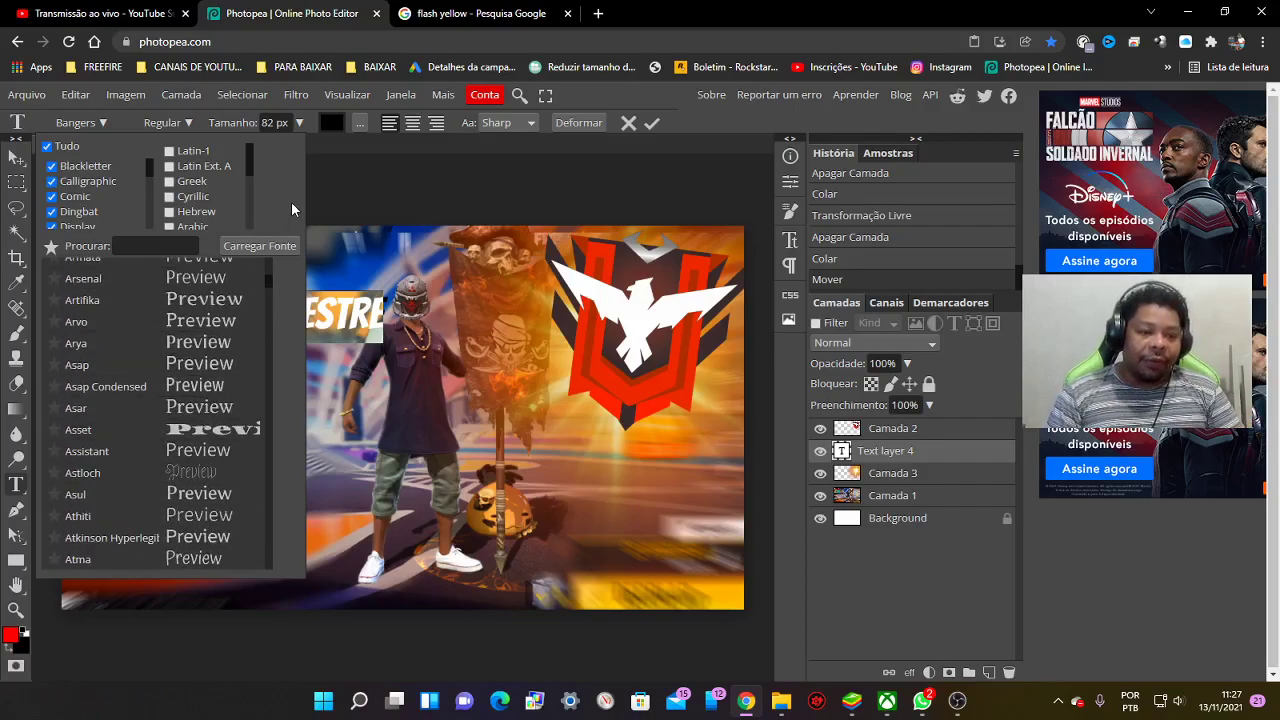
click(299, 122)
drag(275, 147, 289, 150)
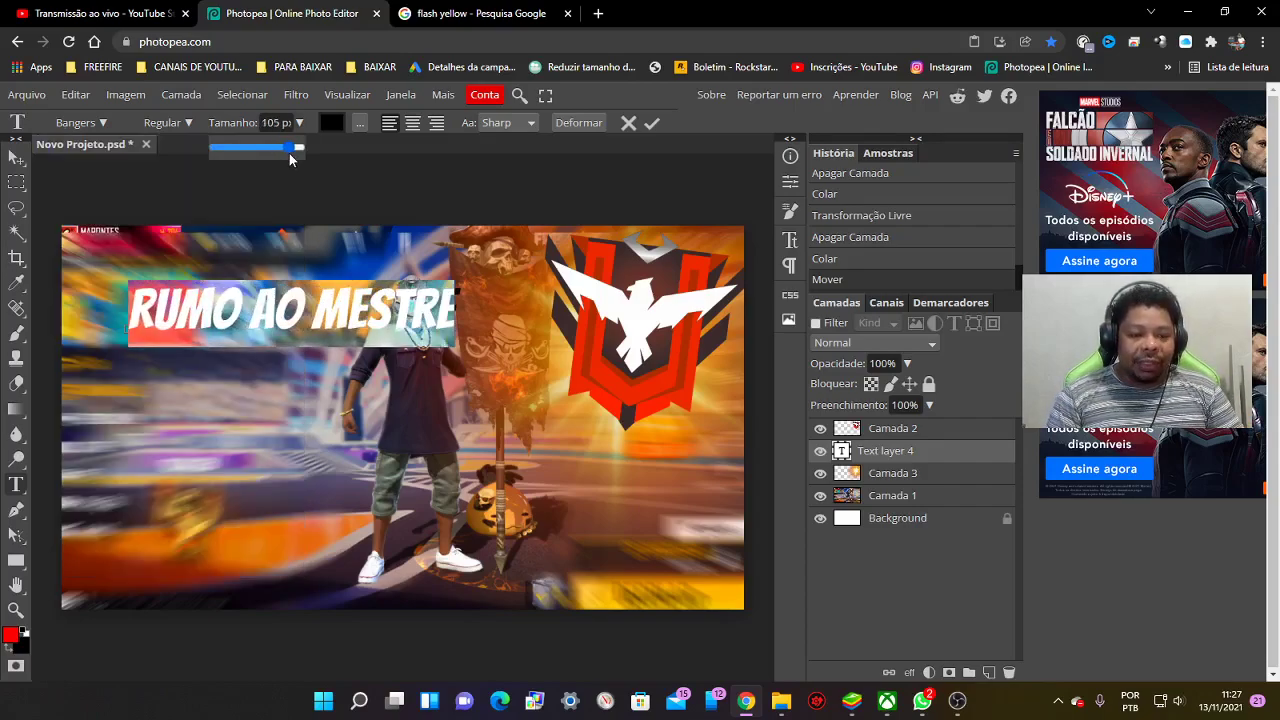
Make the headline text white and commit it
click(331, 121)
click(481, 407)
click(432, 430)
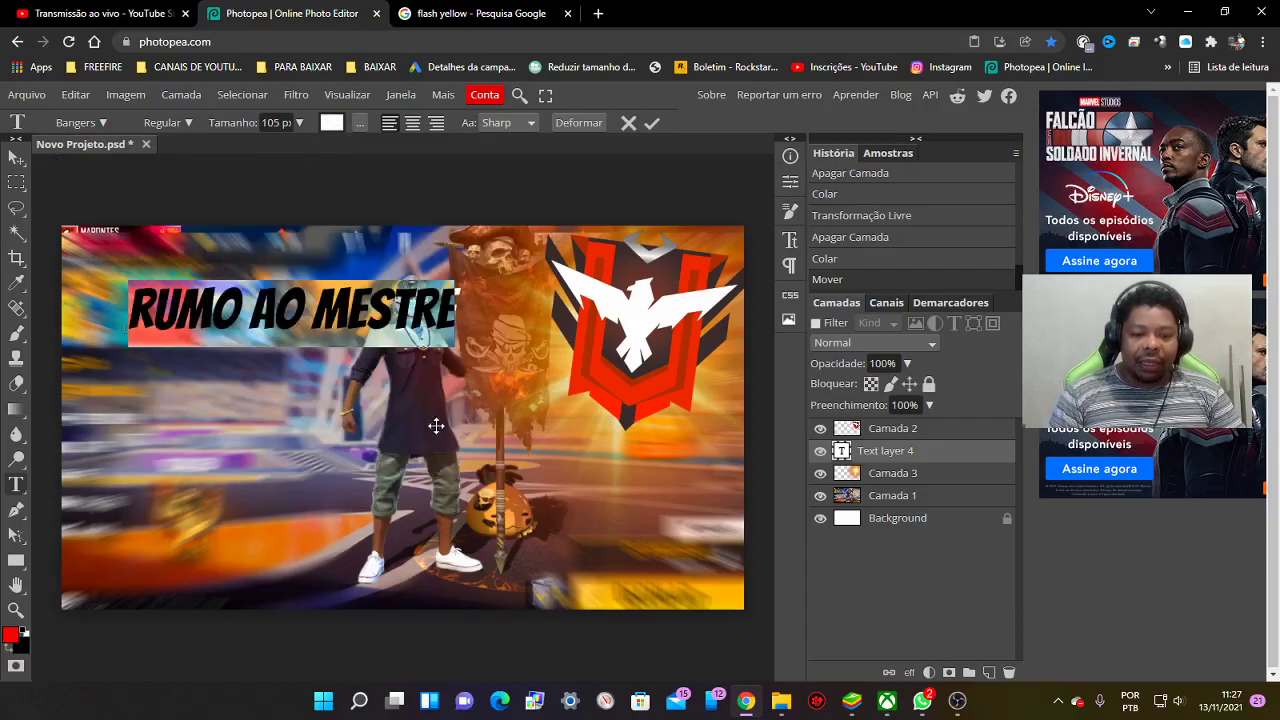
click(16, 157)
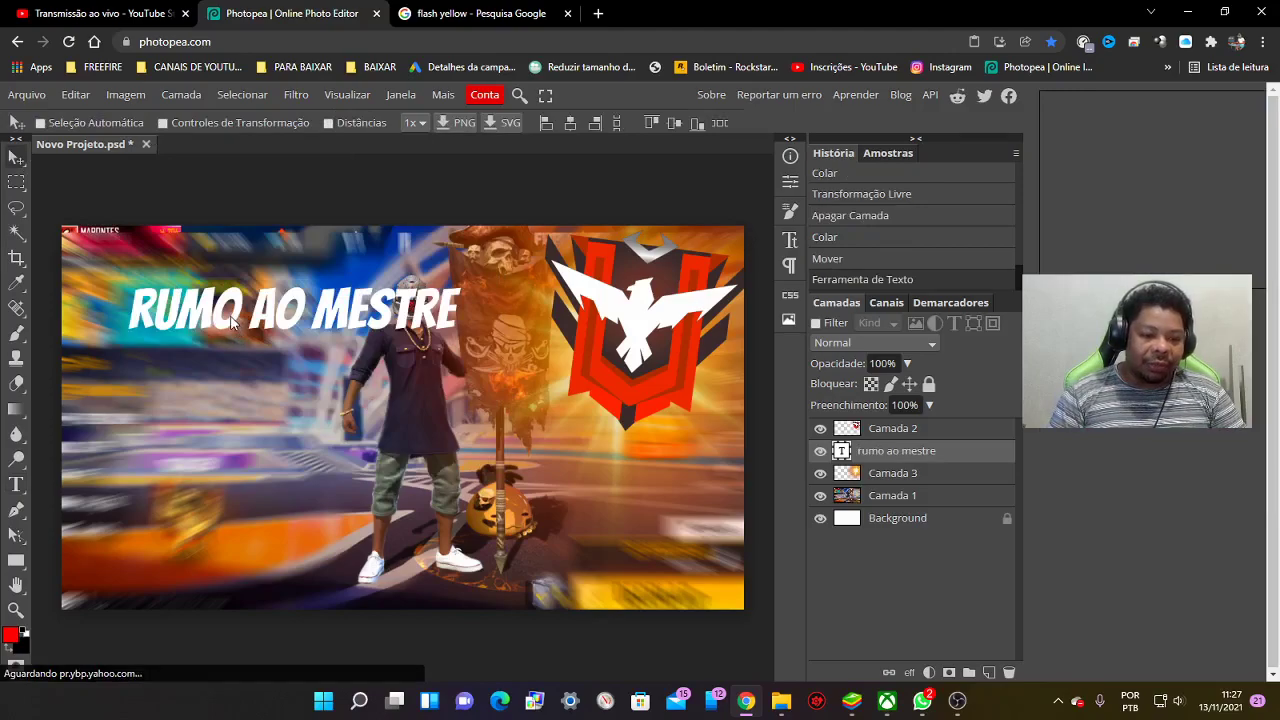
Move the headline toward the lower left and nudge the blurred Camada 1 background slightly up
drag(219, 375, 203, 487)
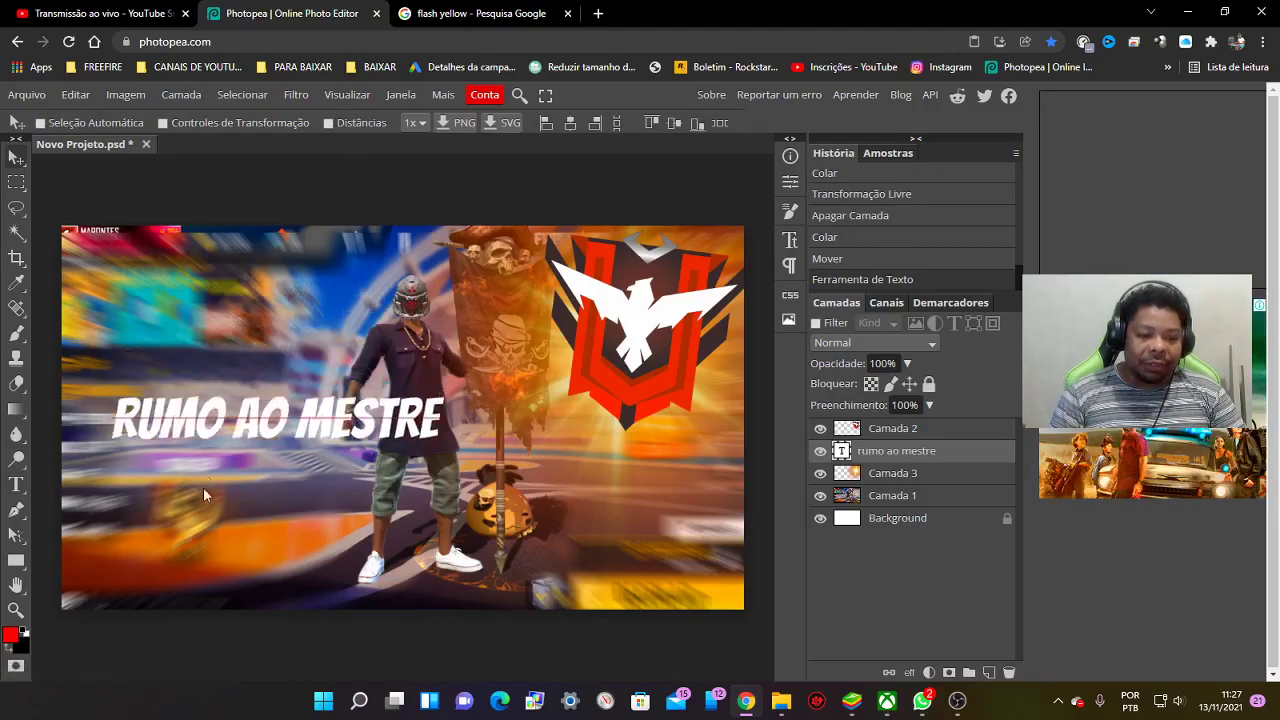
click(928, 497)
drag(255, 380, 255, 374)
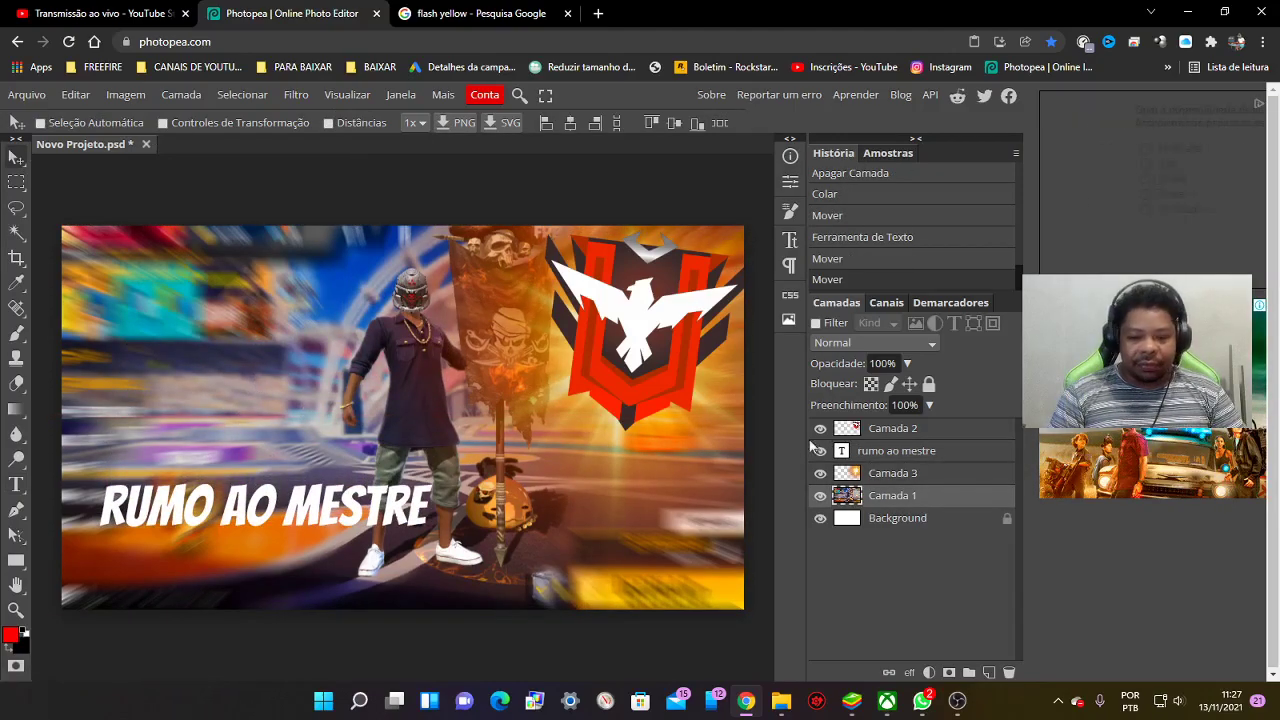
click(905, 451)
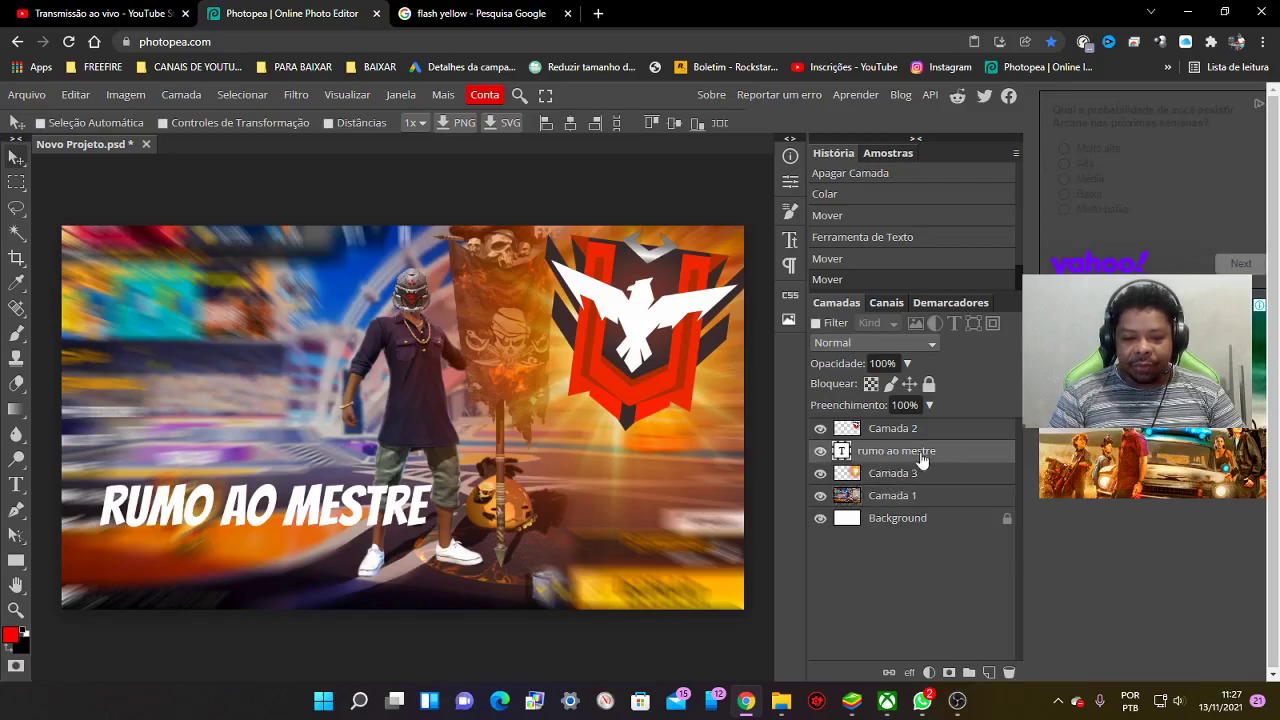
drag(328, 512, 307, 556)
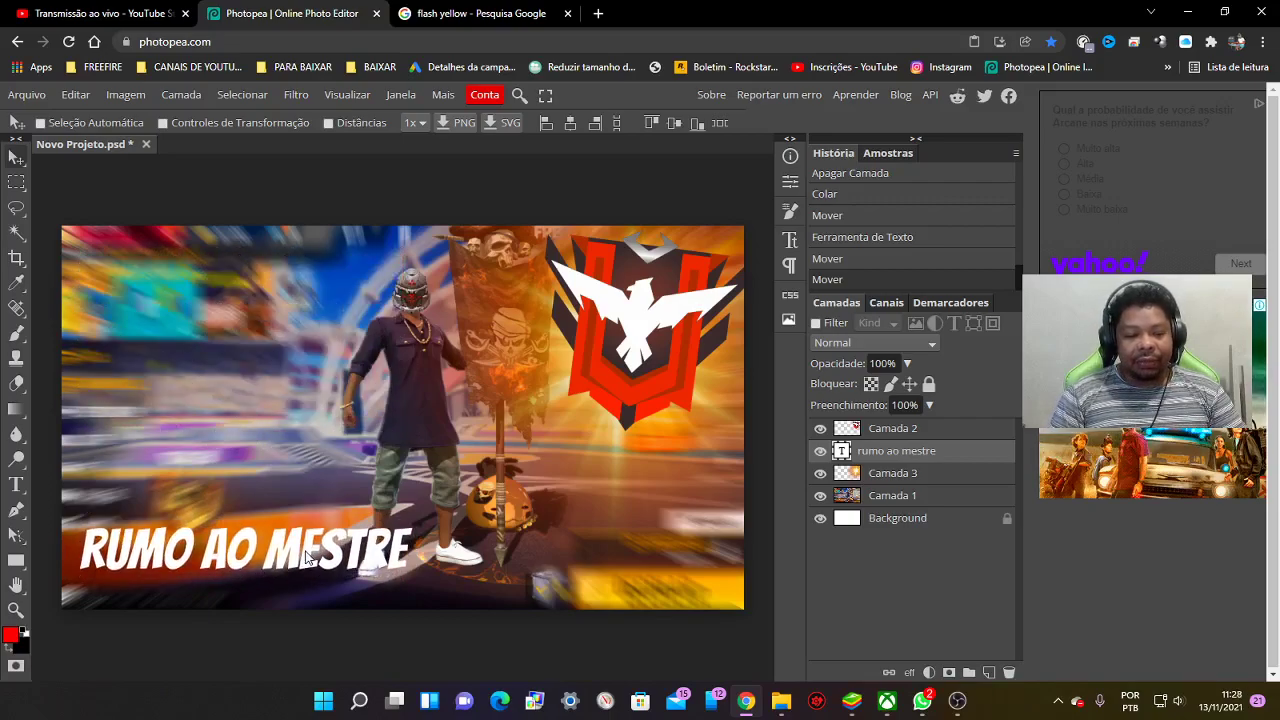
Scale the headline to about 111%, tilt it about 3.6°, and apply
key(ctrl+t)
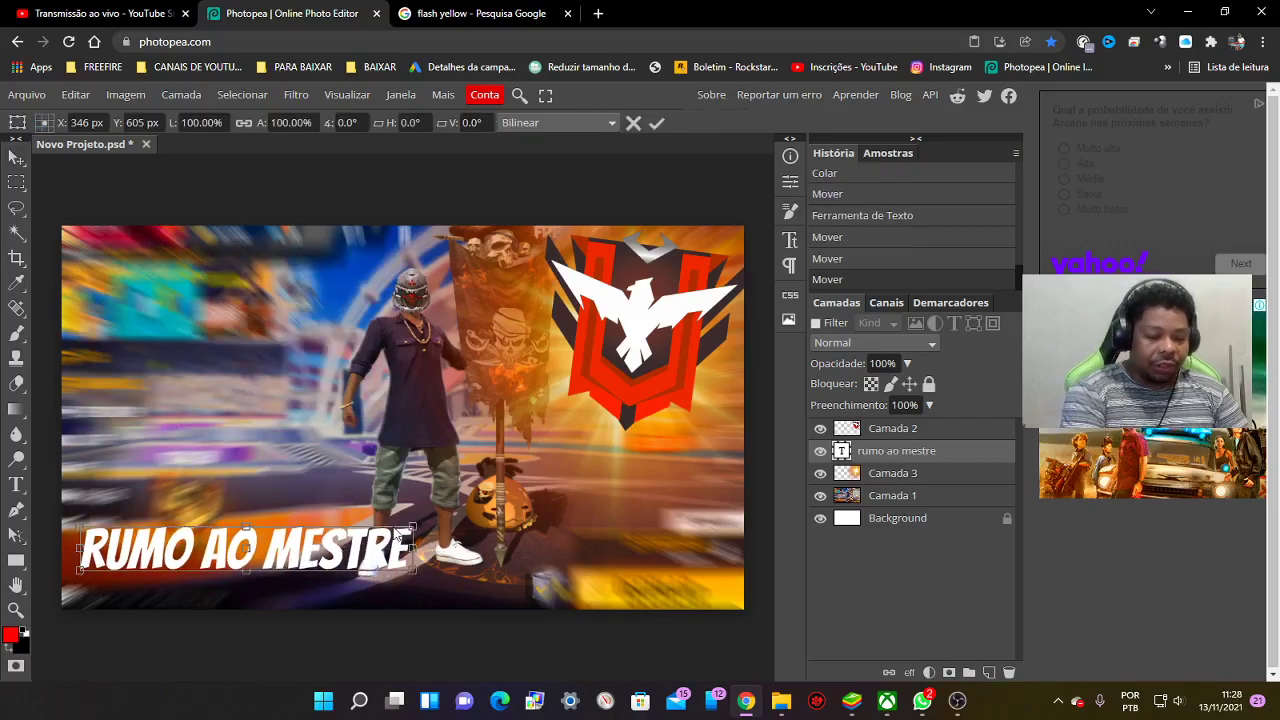
mouse_move(410, 524)
mouse_down()
mouse_move(450, 516)
mouse_move(446, 496)
mouse_up()
drag(369, 544, 385, 527)
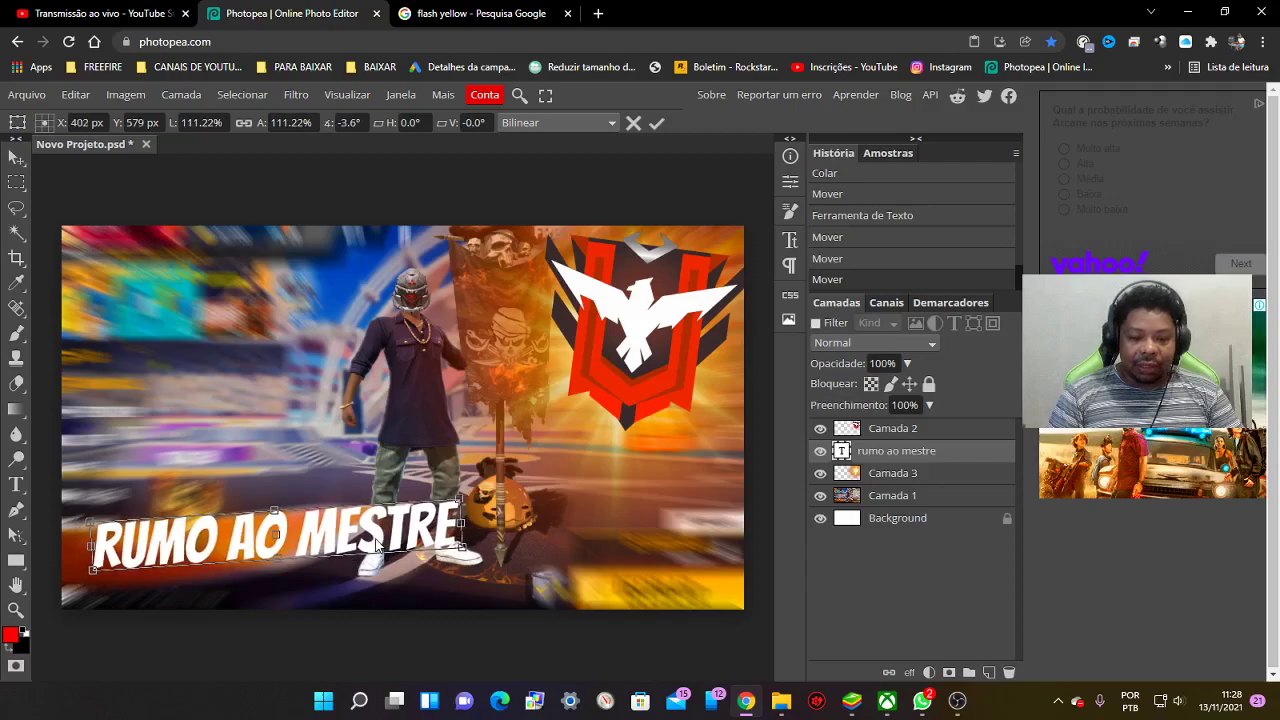
key(Return)
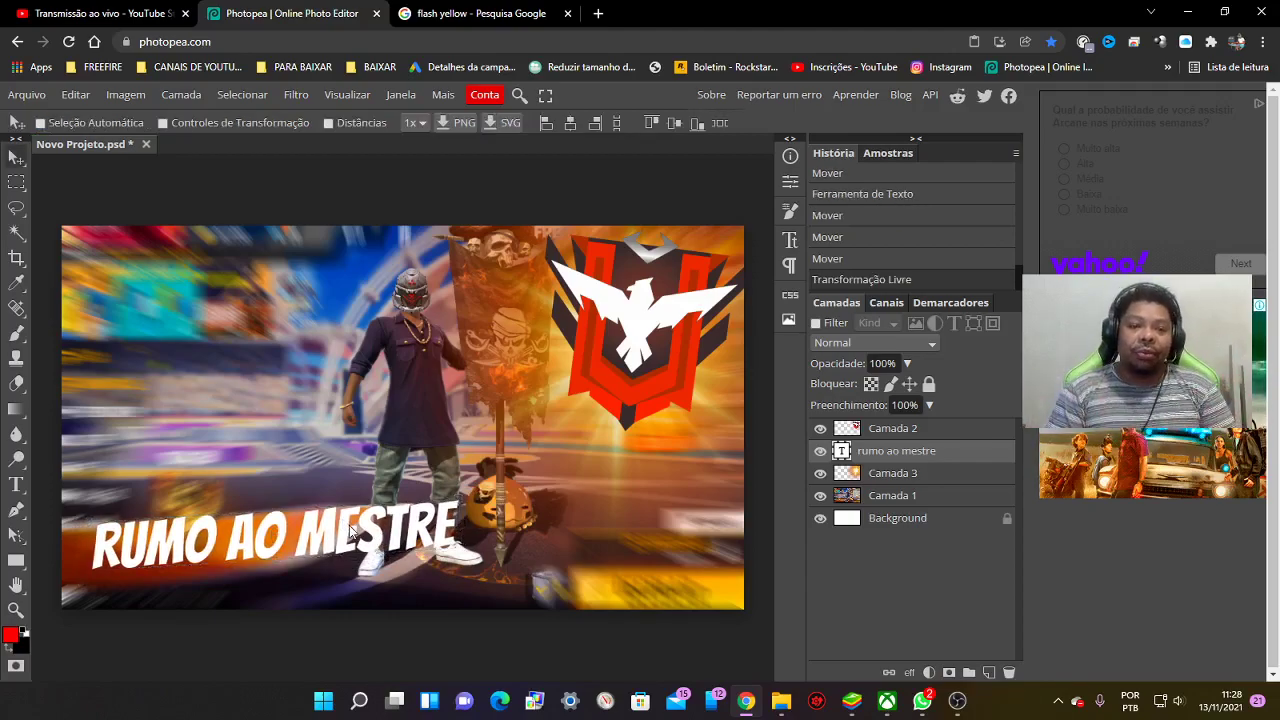
Browse Google Images results for 'thumb free fire', then go back to Photopea
click(475, 13)
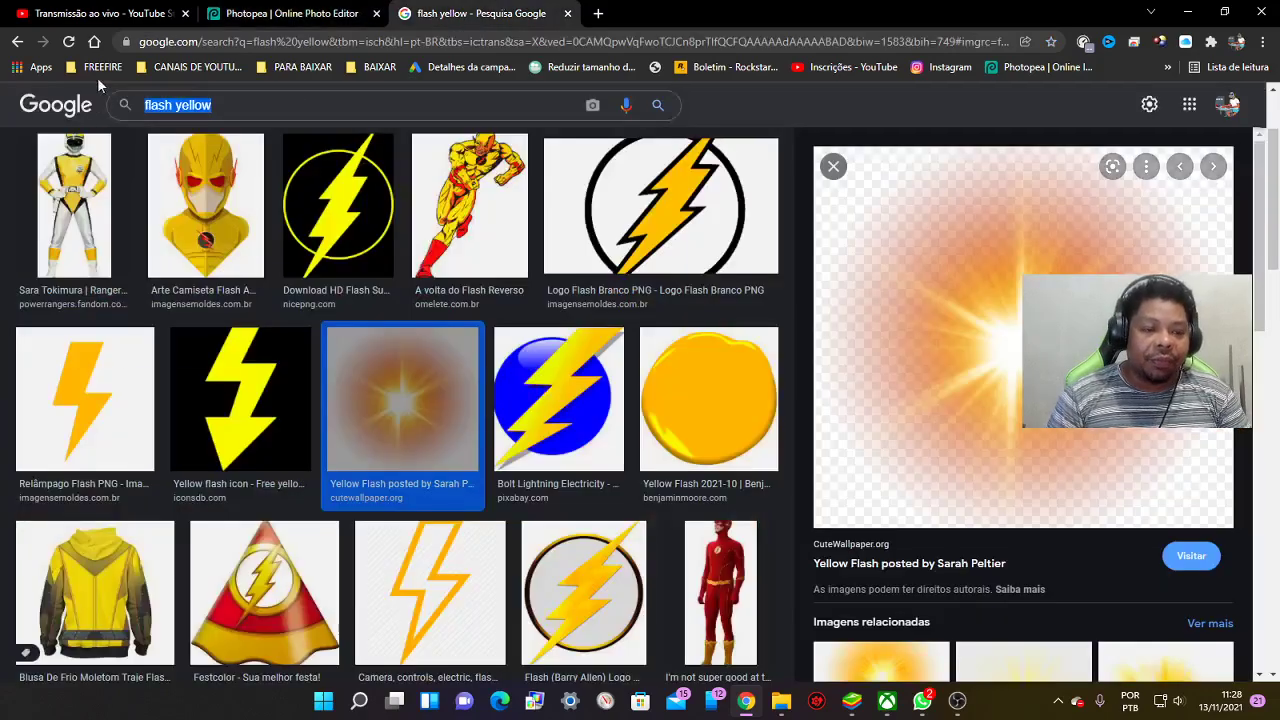
text(thumb )
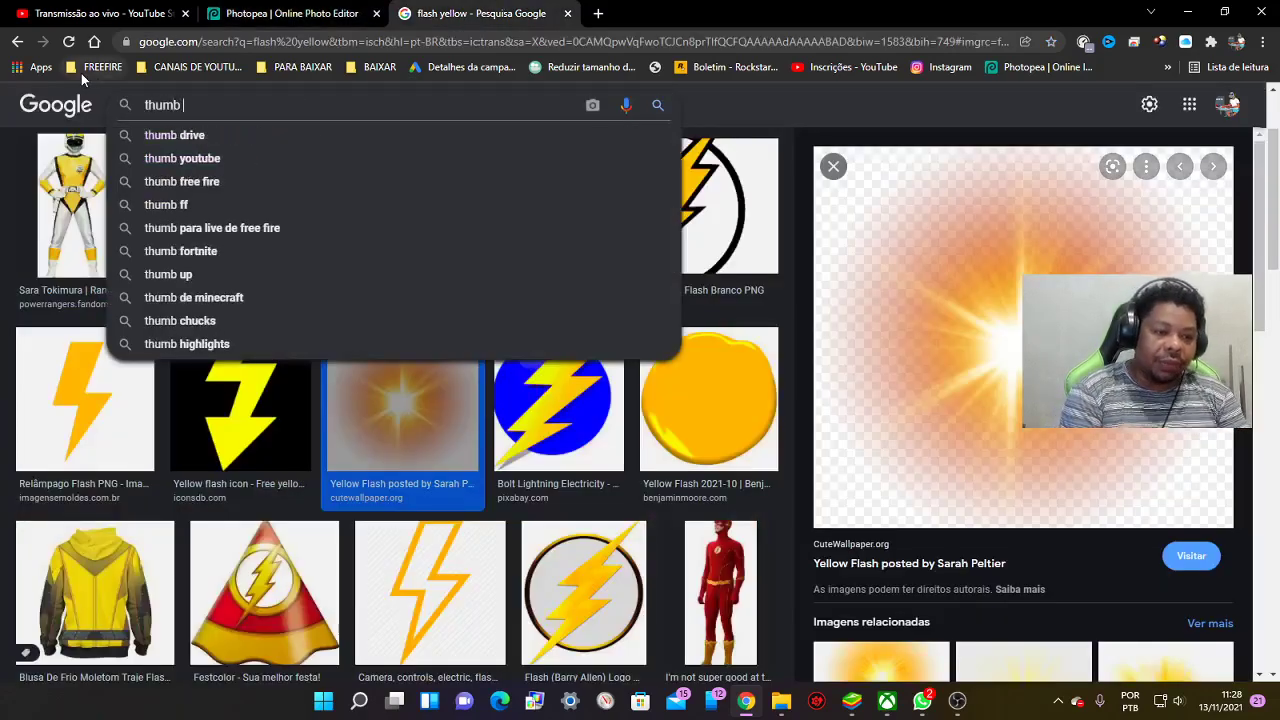
text(free fire)
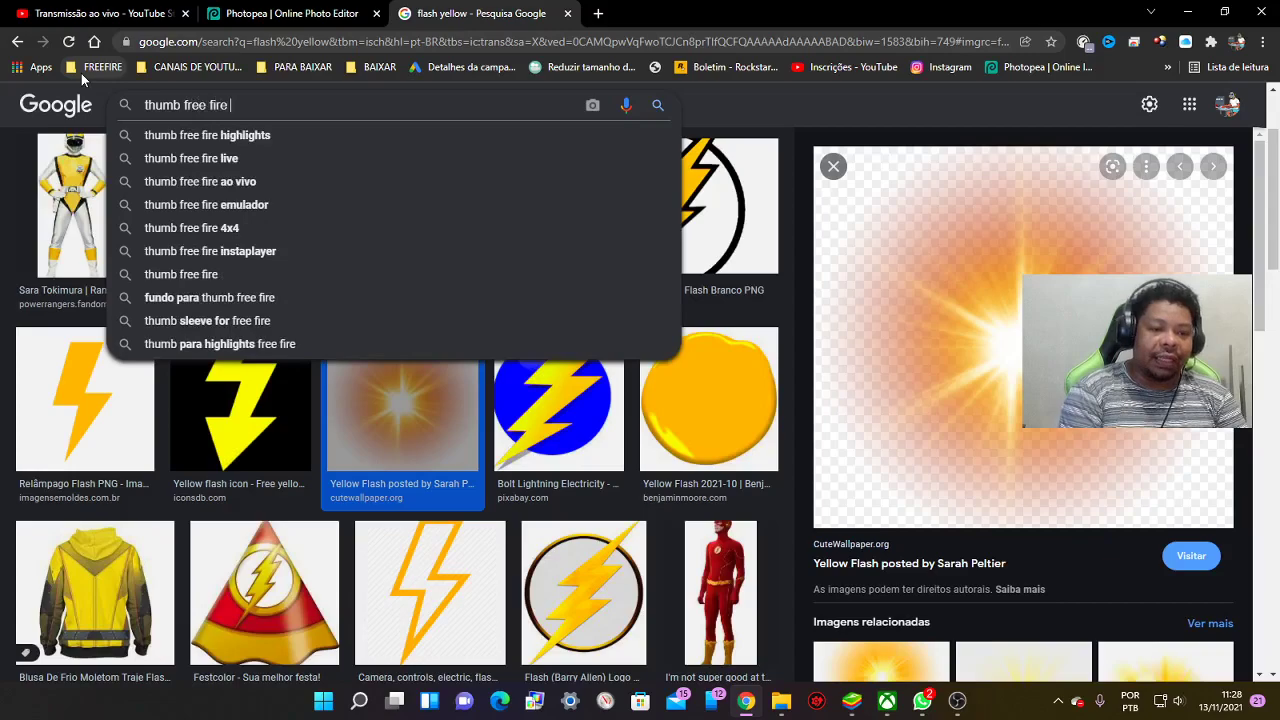
key(Return)
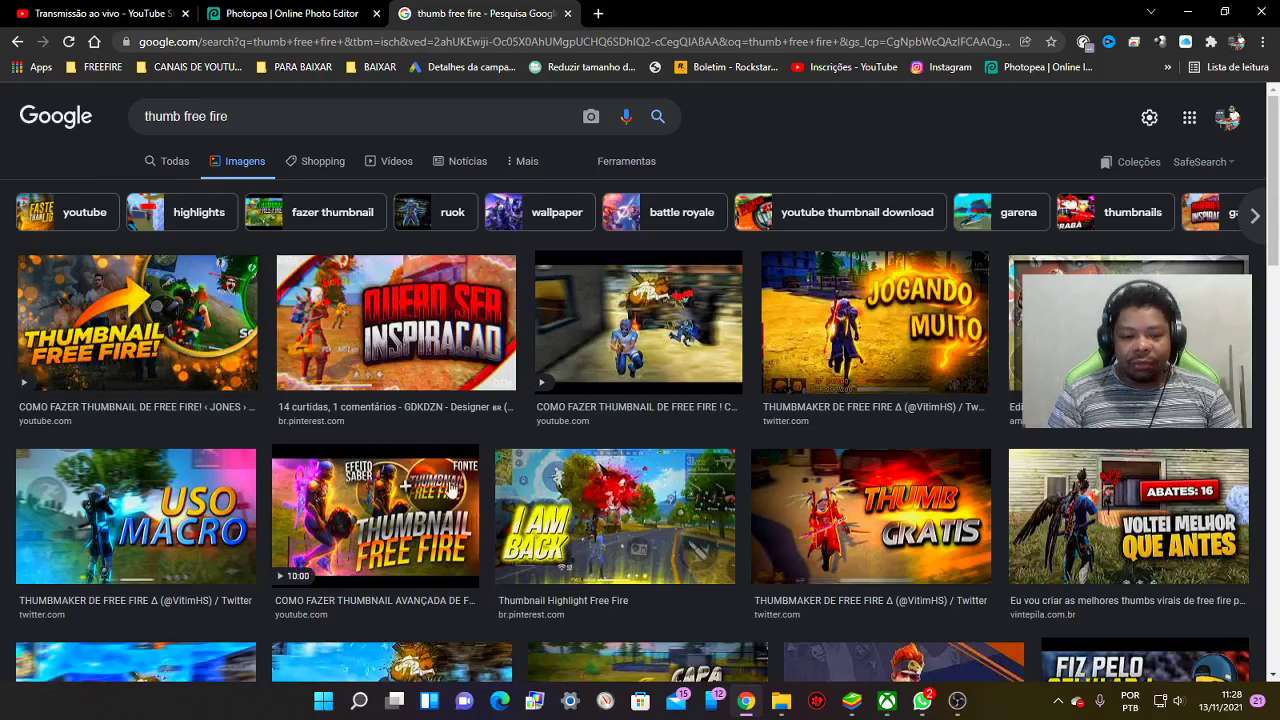
scroll(426, 509, down, 1)
scroll(268, 448, down, 1)
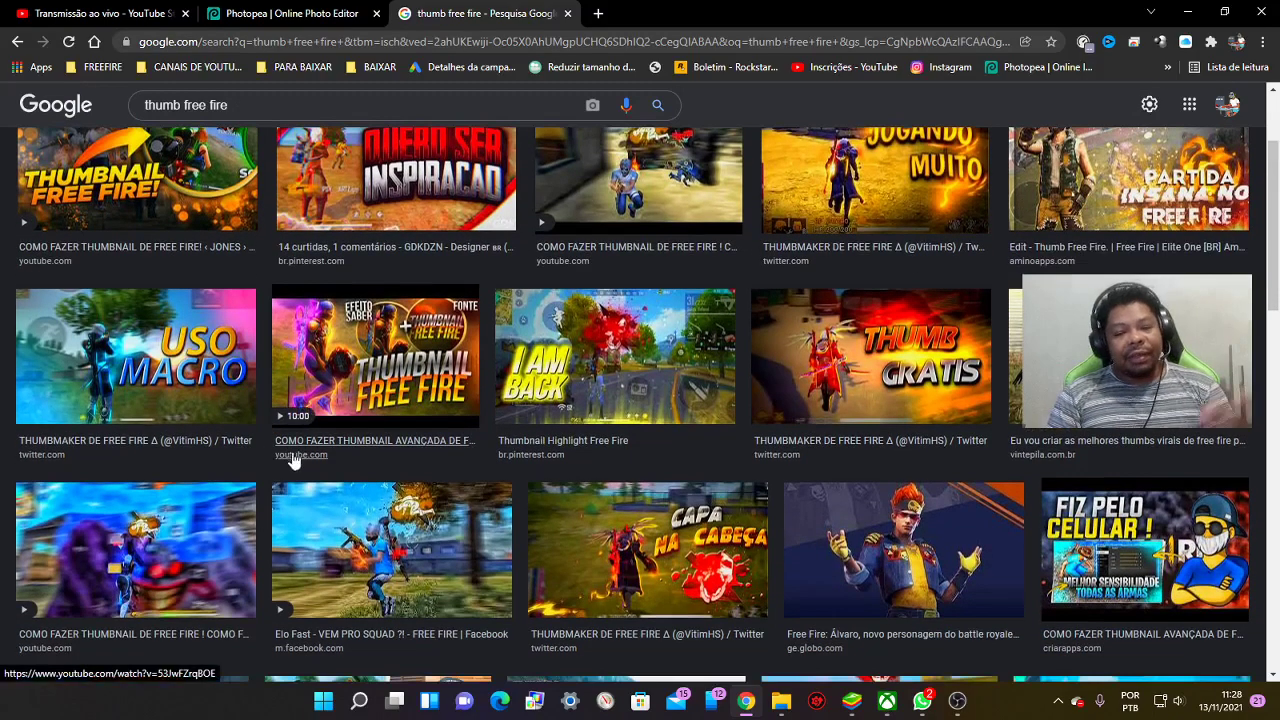
scroll(1130, 330, down, 1)
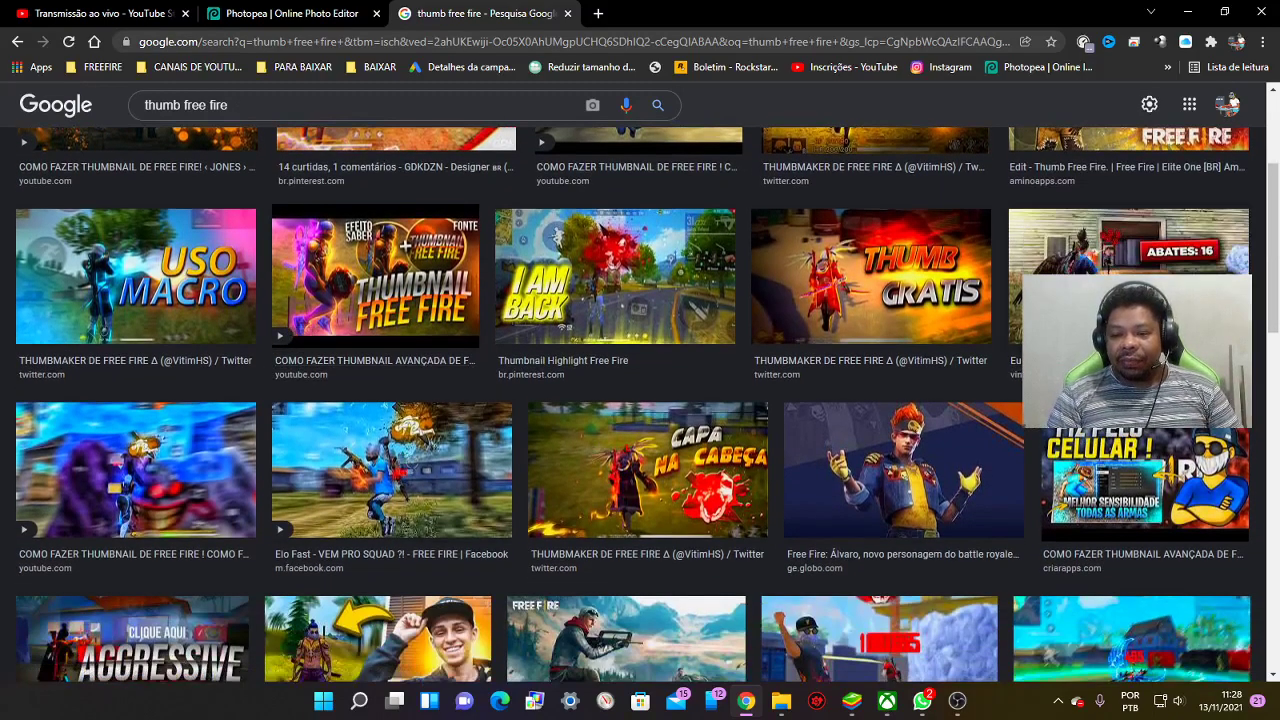
scroll(233, 390, up, 1)
scroll(233, 390, up, 2)
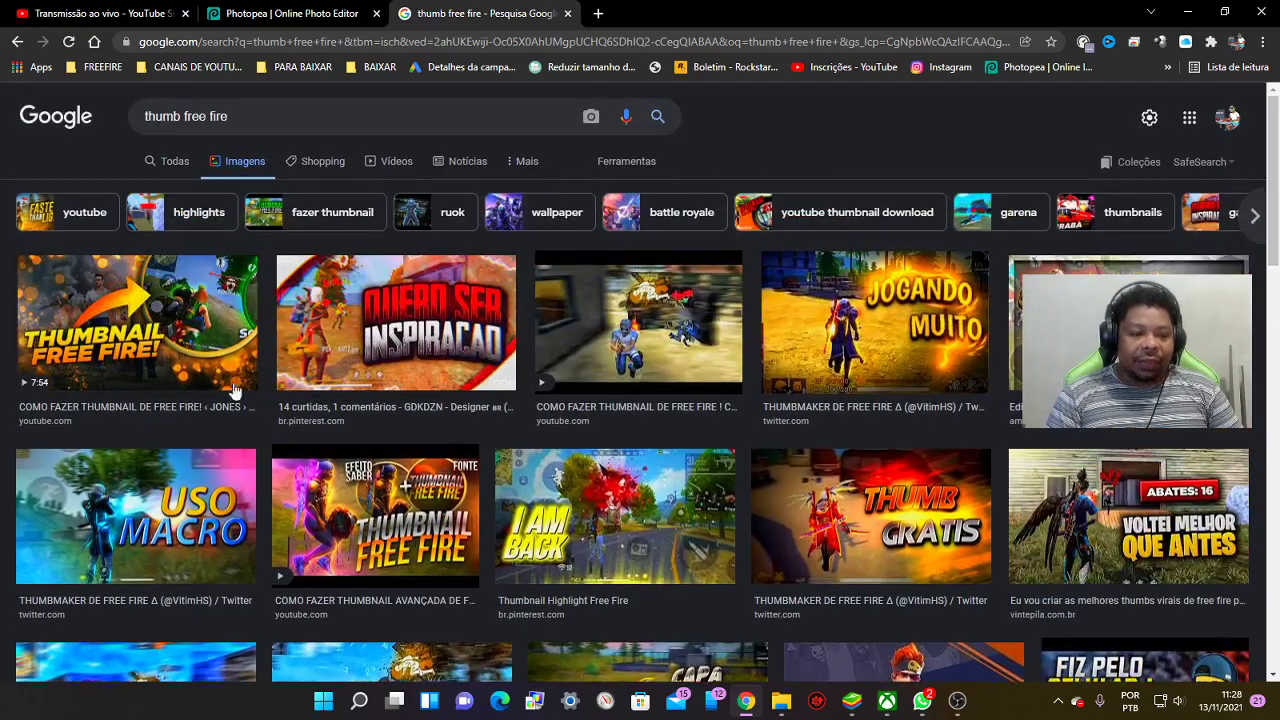
scroll(390, 457, down, 2)
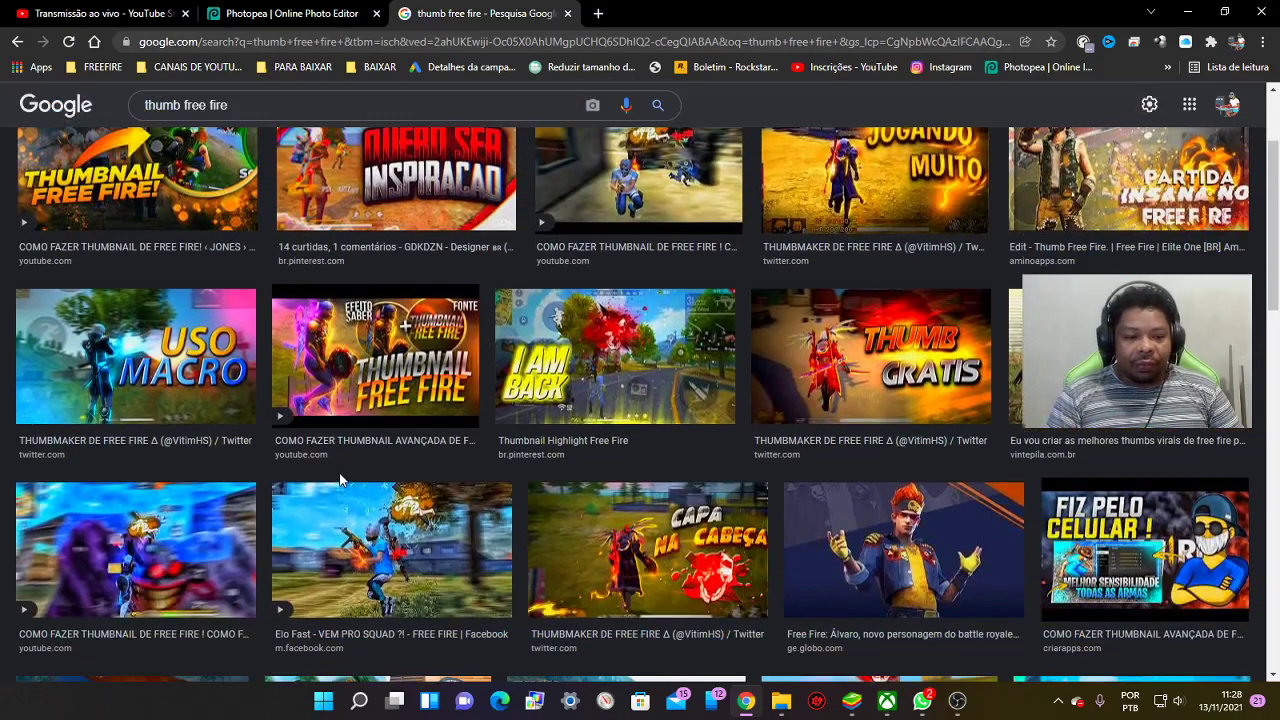
scroll(393, 400, down, 1)
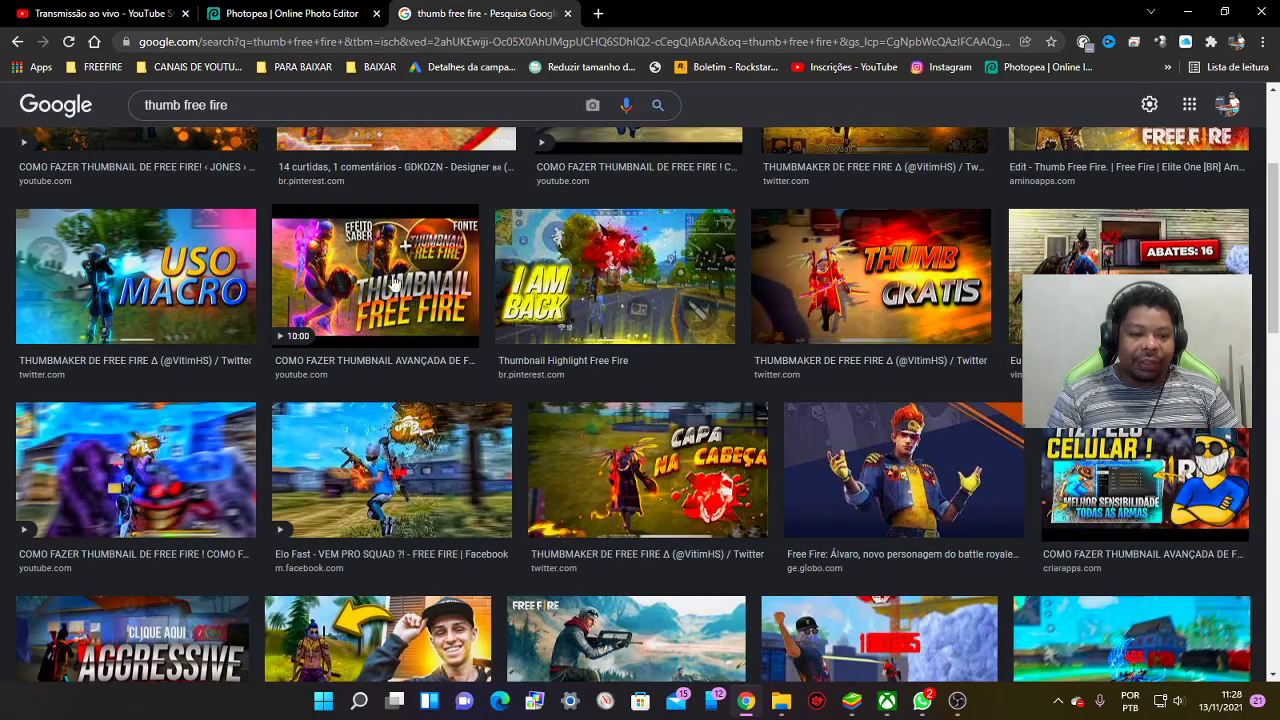
click(270, 14)
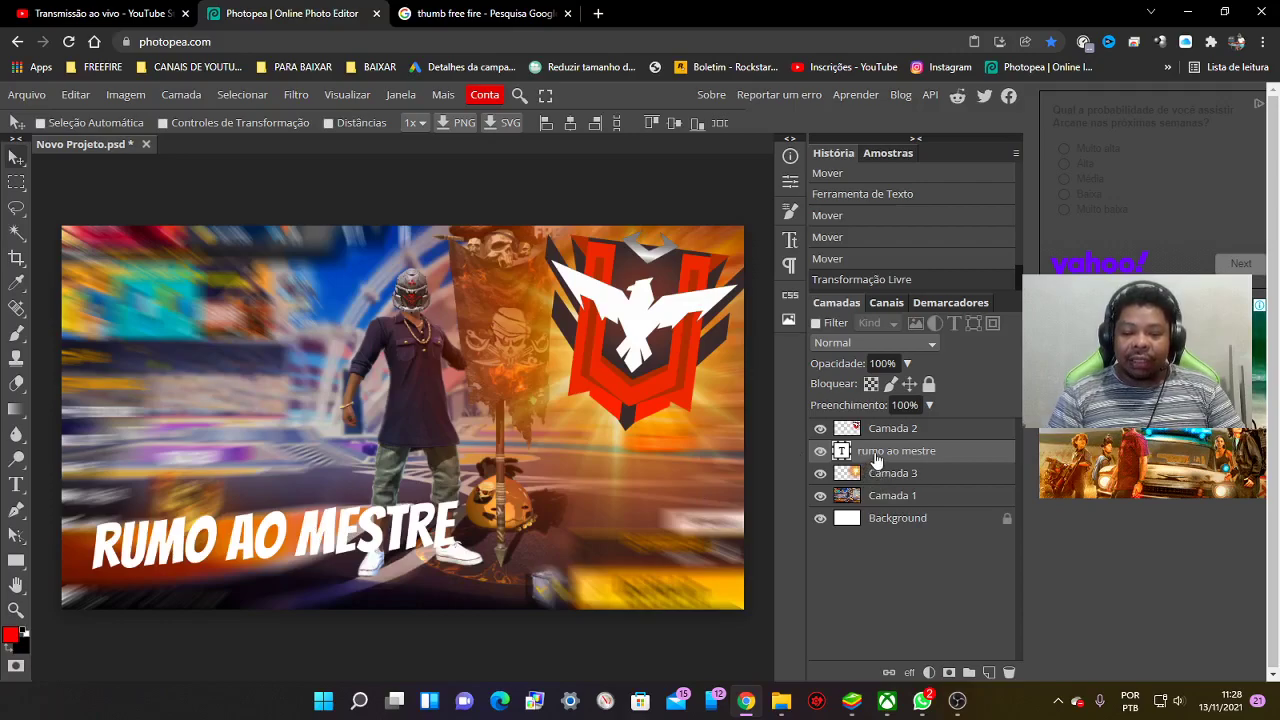
Enable Sobreposição em Gradiente in the headline's Opções de Mistura and open the Editor de Gradientes
right_click(876, 457)
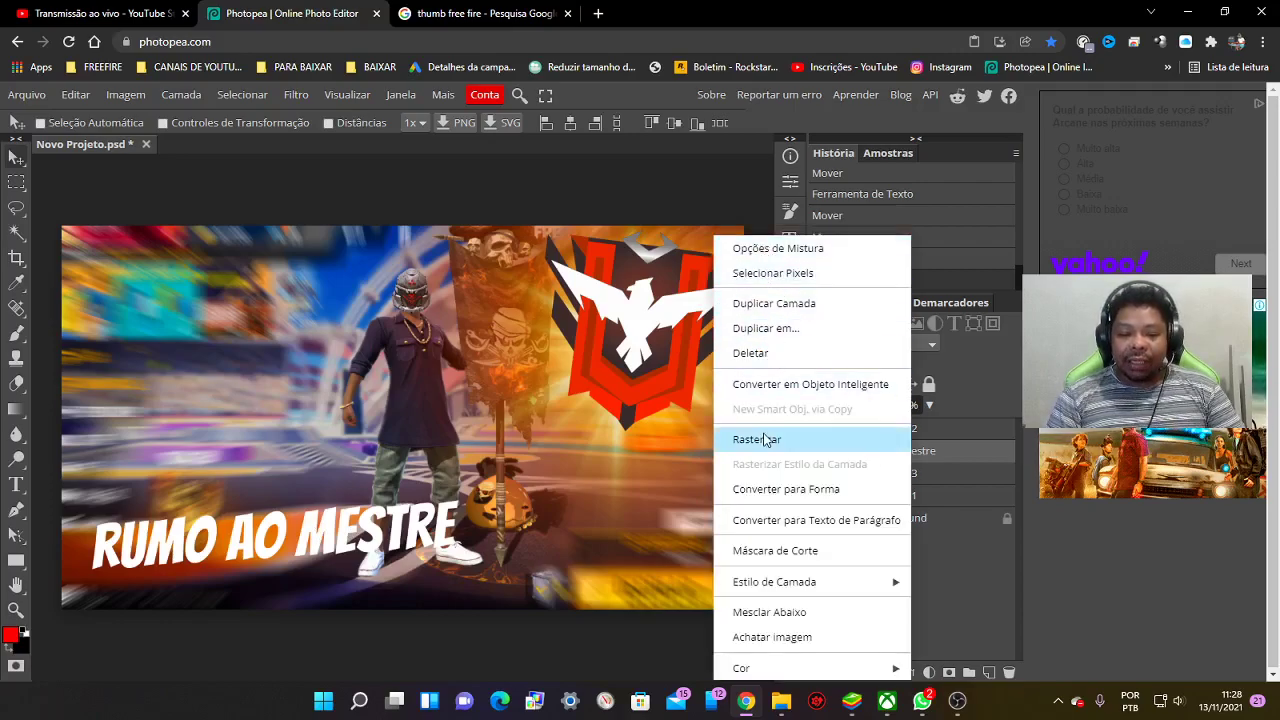
click(777, 250)
drag(407, 225, 370, 109)
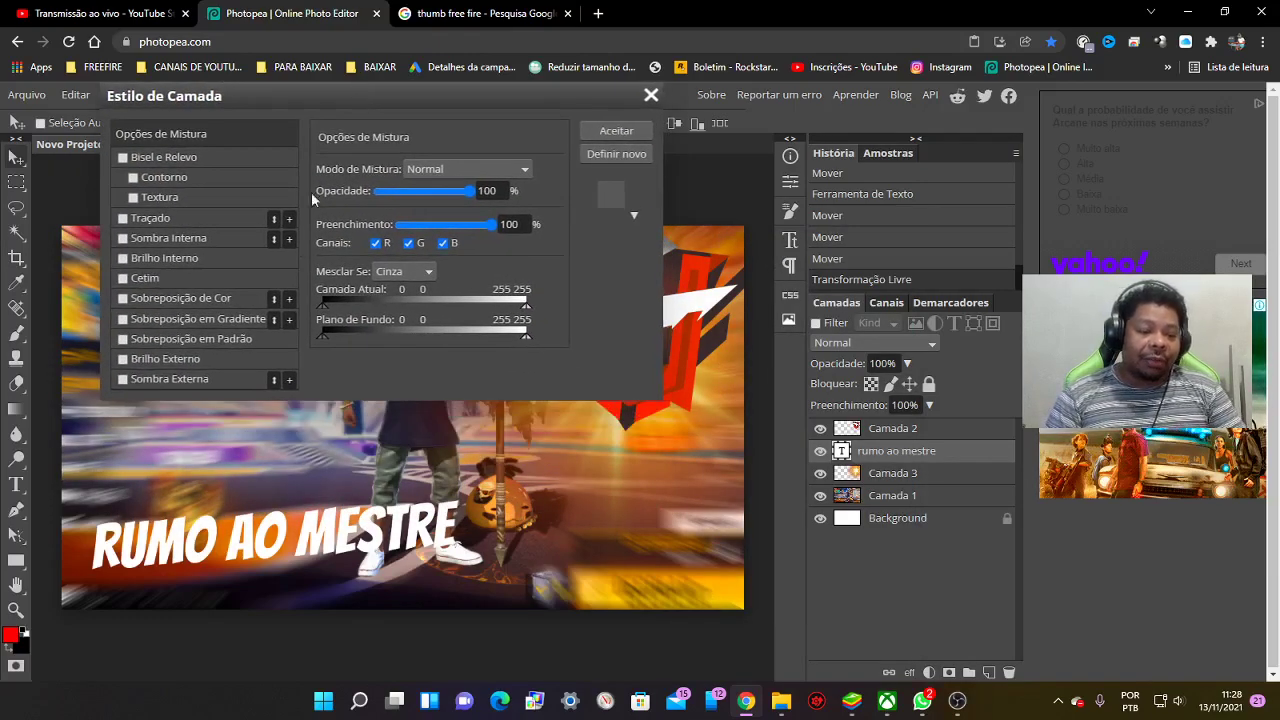
click(123, 319)
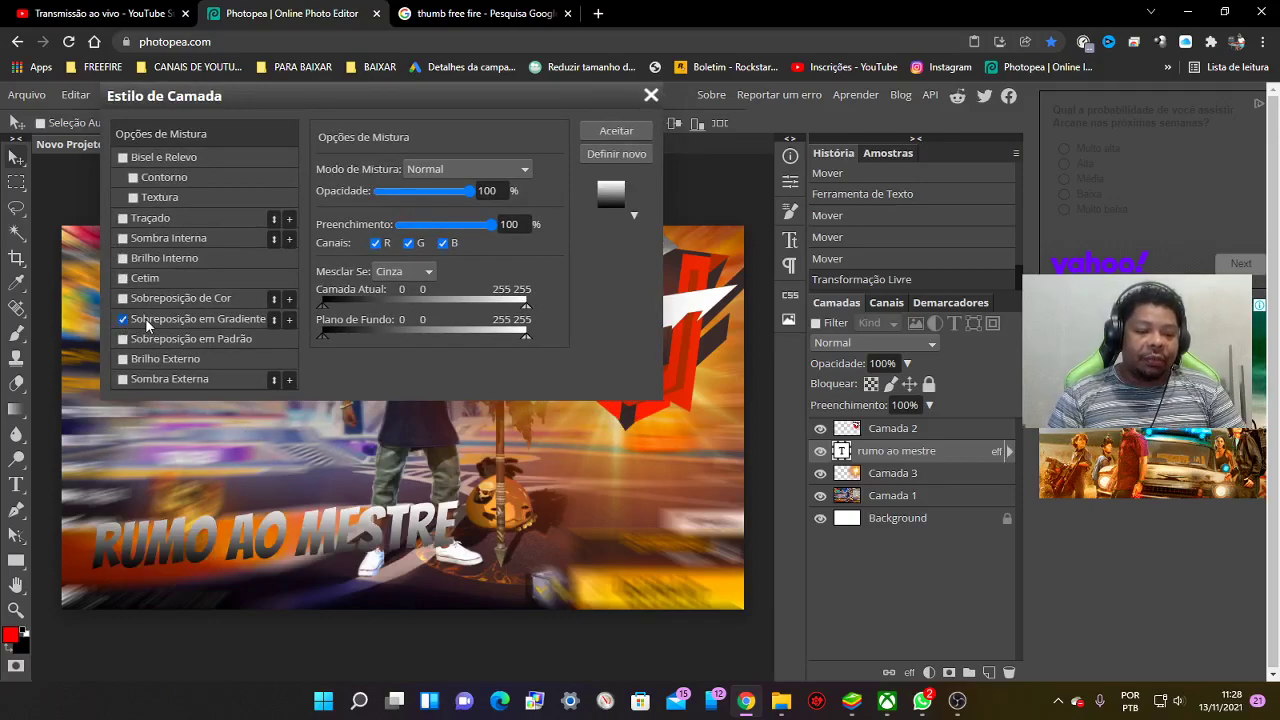
click(150, 320)
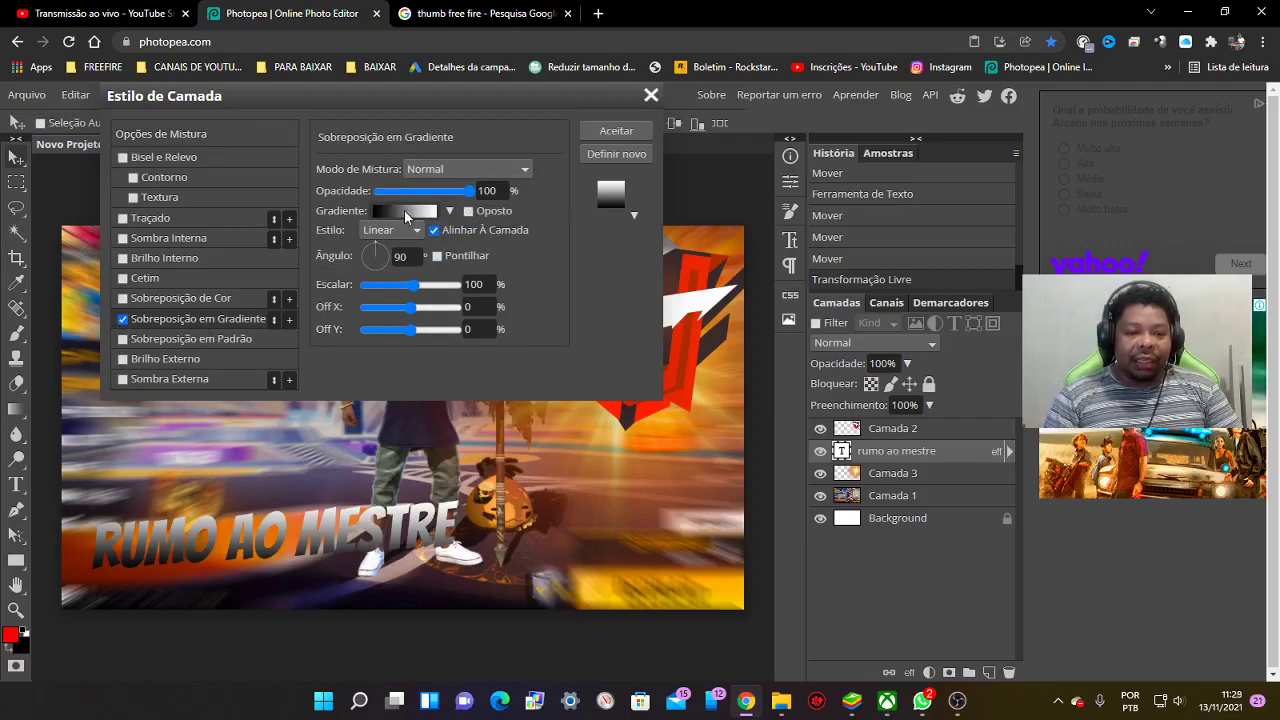
click(404, 210)
mouse_move(354, 340)
mouse_down()
mouse_move(412, 272)
mouse_move(407, 103)
mouse_up()
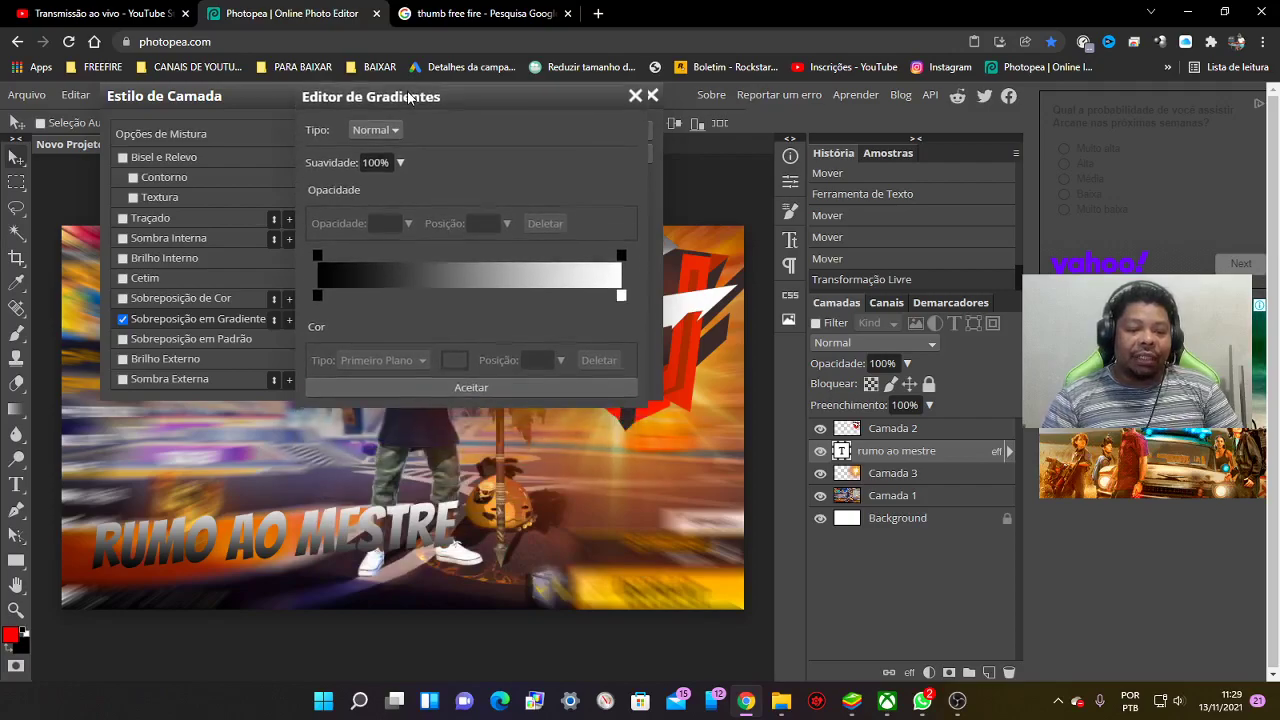
Set both gradient end stops to yellow
click(314, 296)
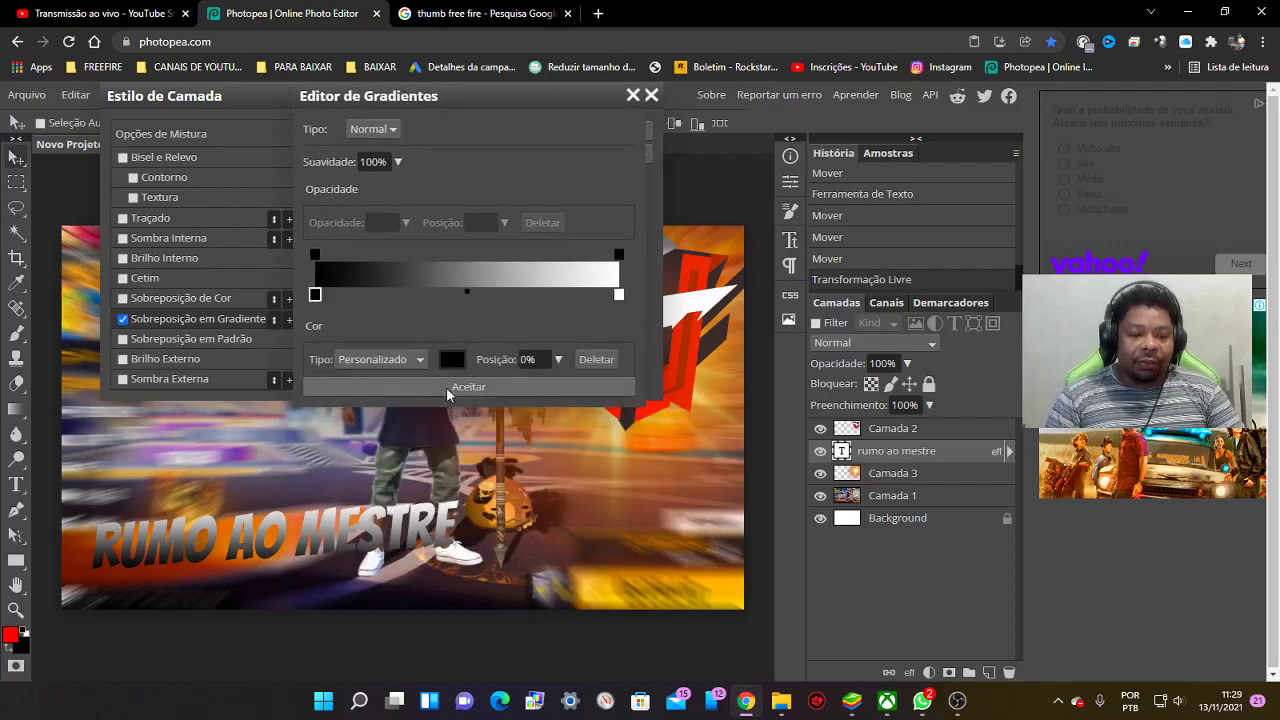
click(452, 359)
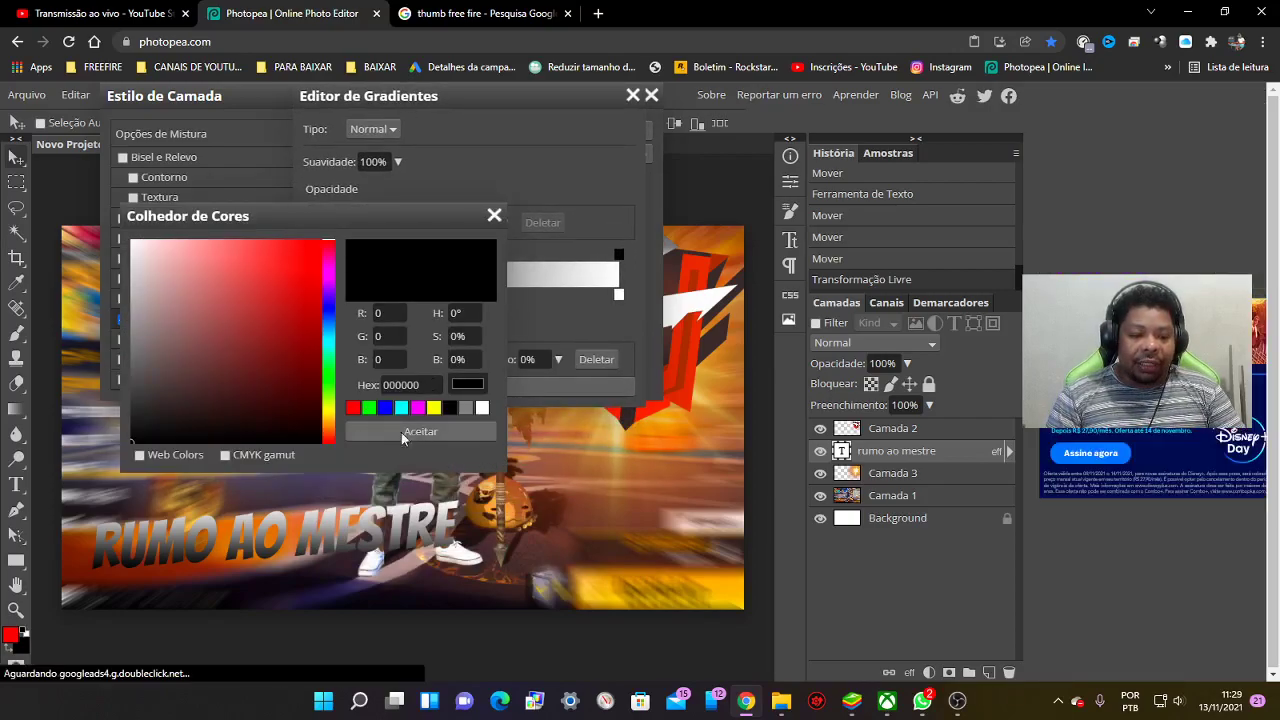
drag(333, 392, 333, 414)
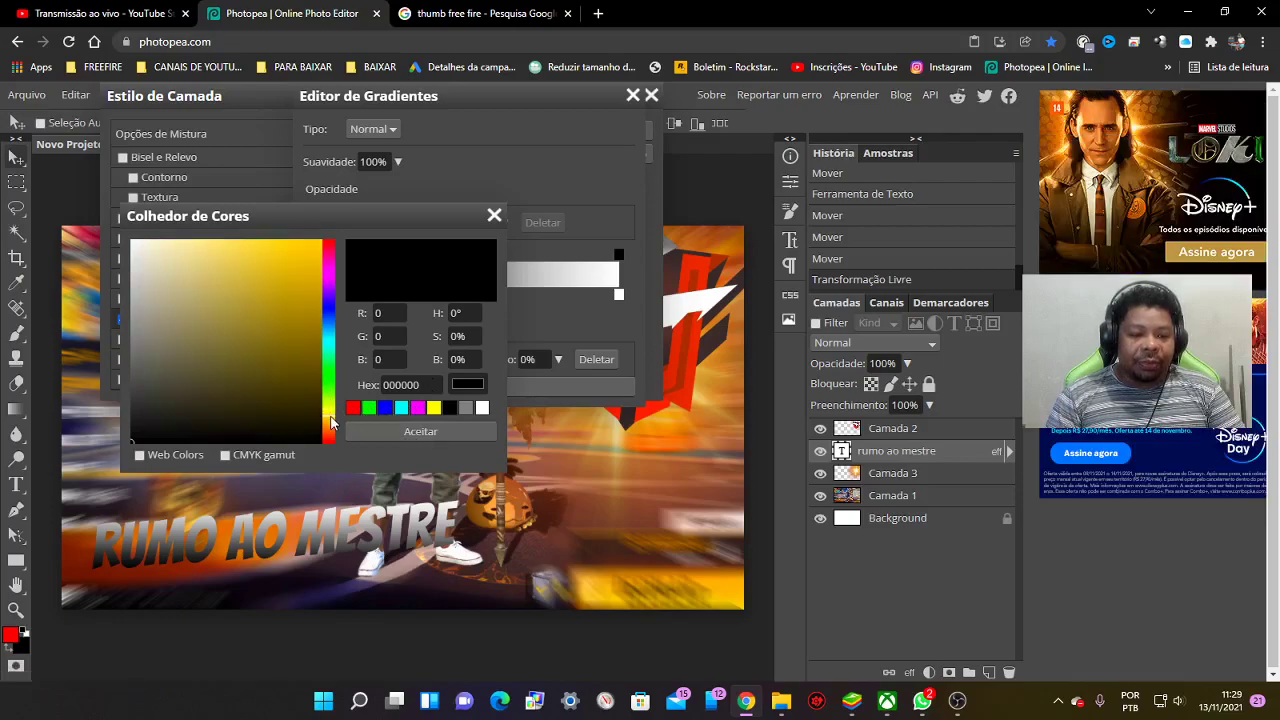
drag(289, 241, 280, 241)
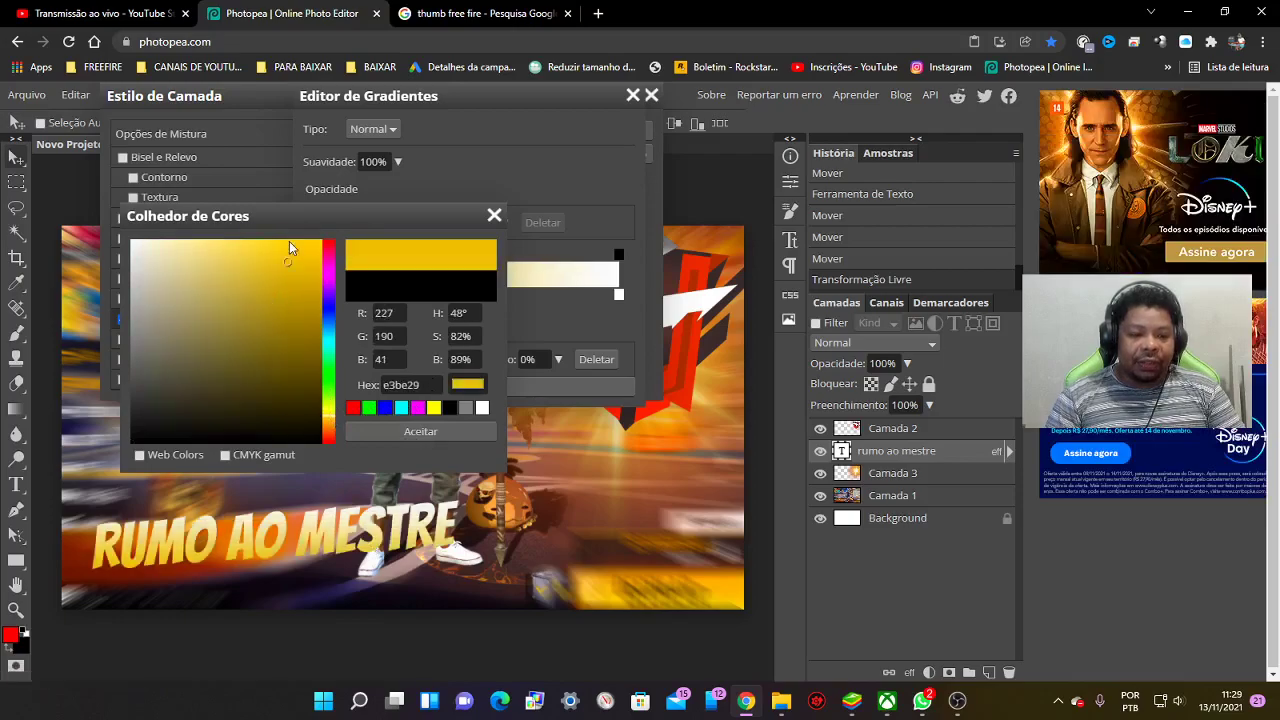
click(401, 432)
click(618, 296)
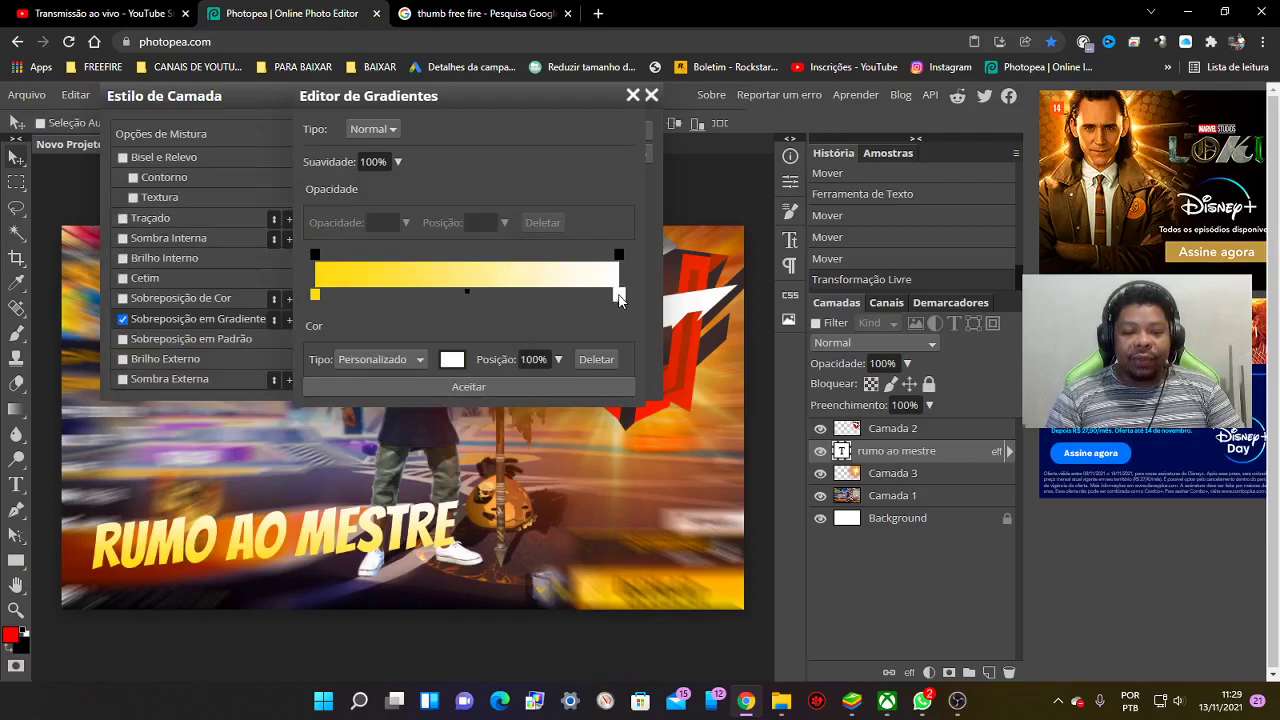
click(452, 360)
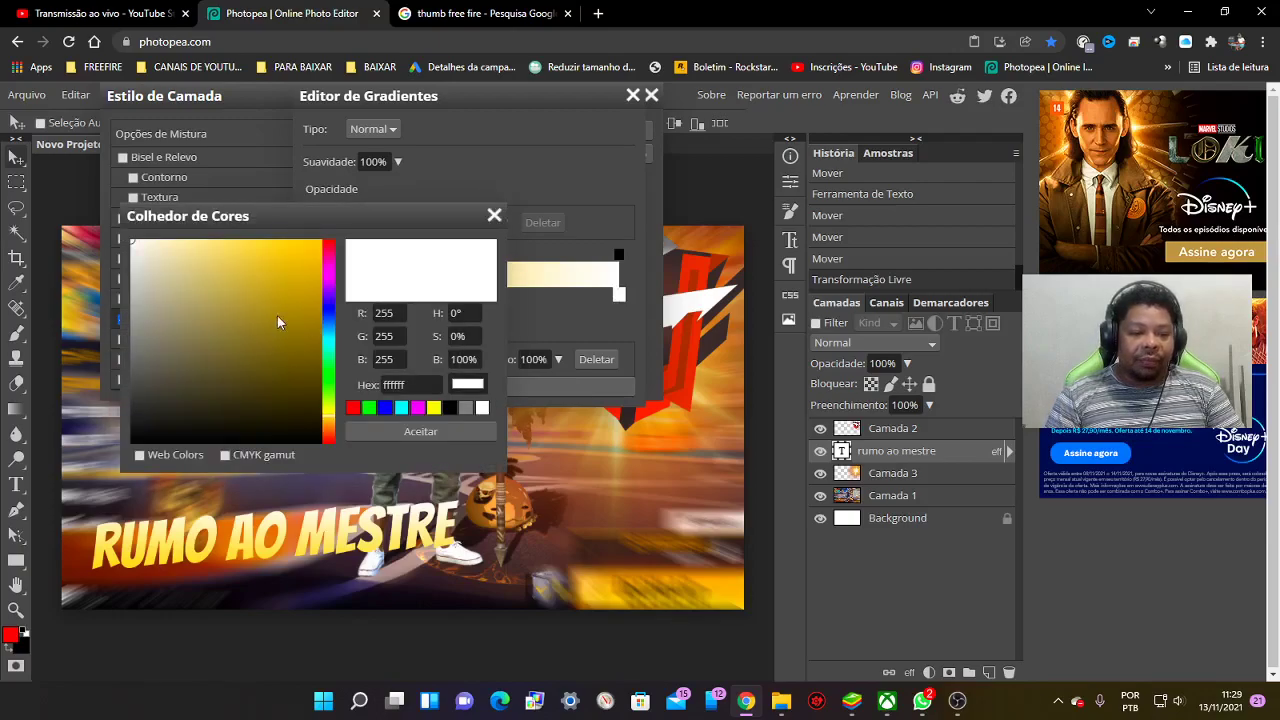
click(252, 293)
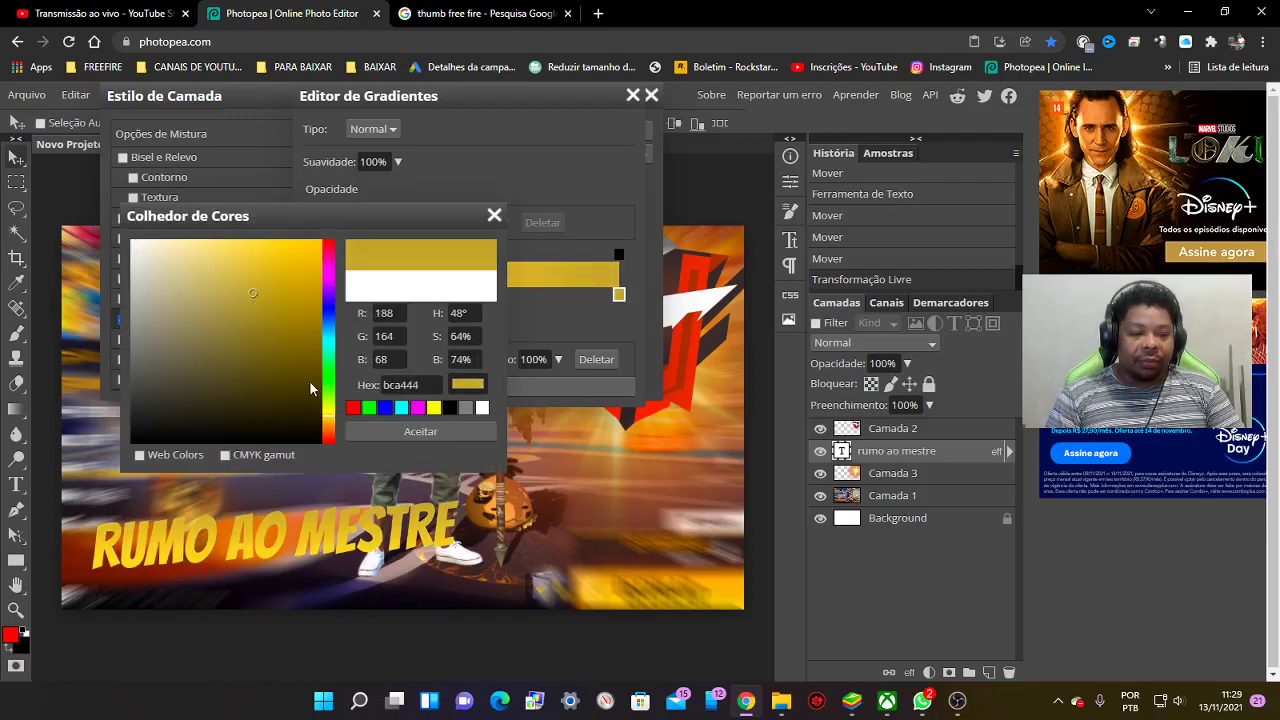
click(433, 407)
click(423, 431)
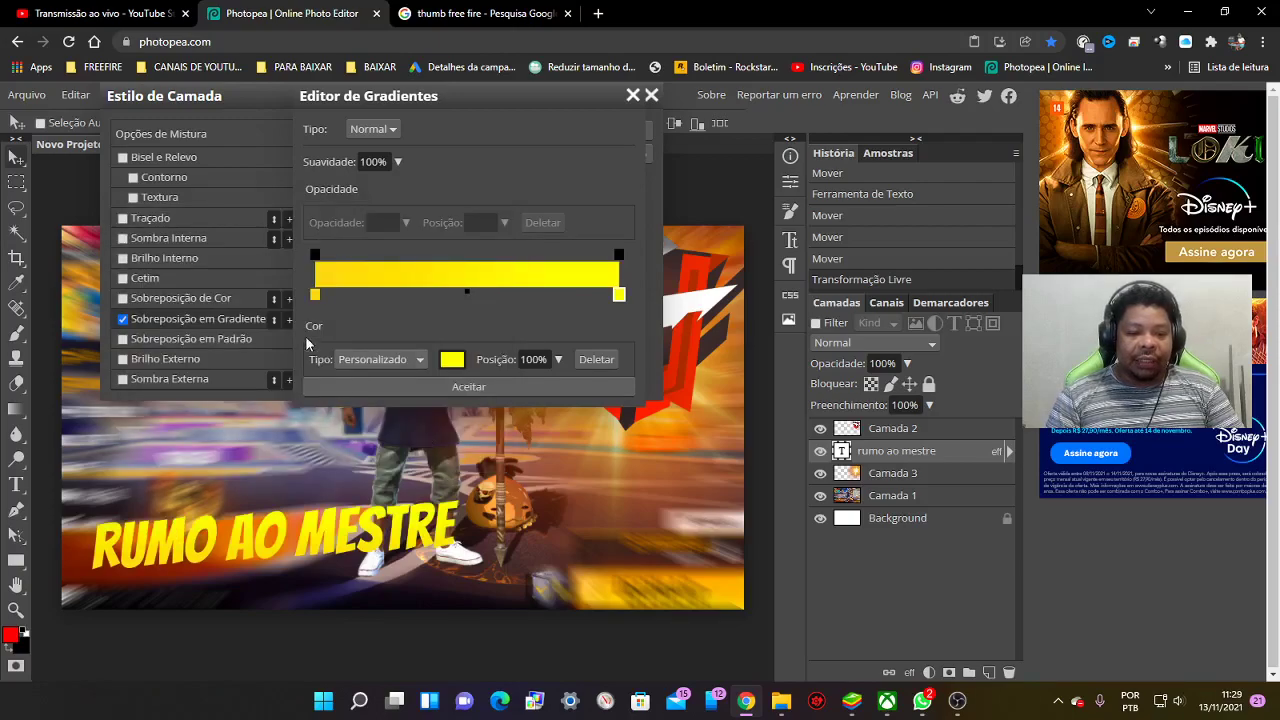
Darken the left stop and add a pale yellow f2eda8 middle stop
click(450, 360)
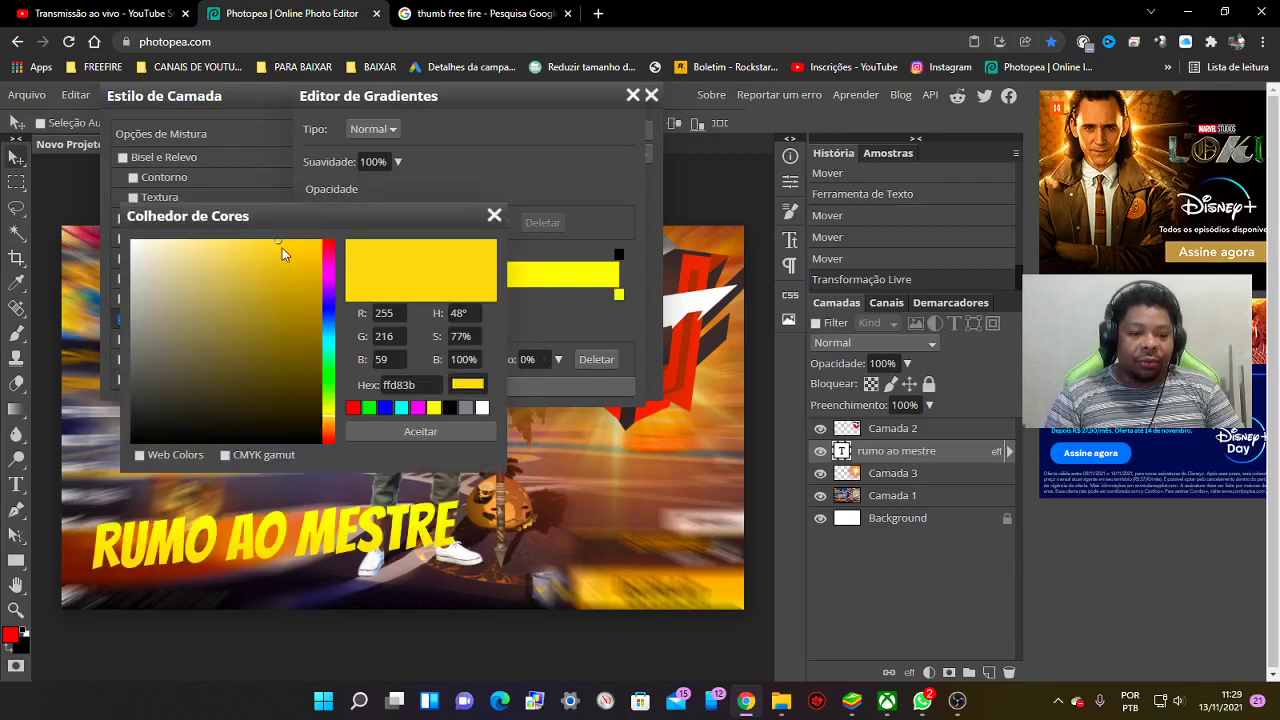
drag(281, 254, 279, 300)
click(402, 433)
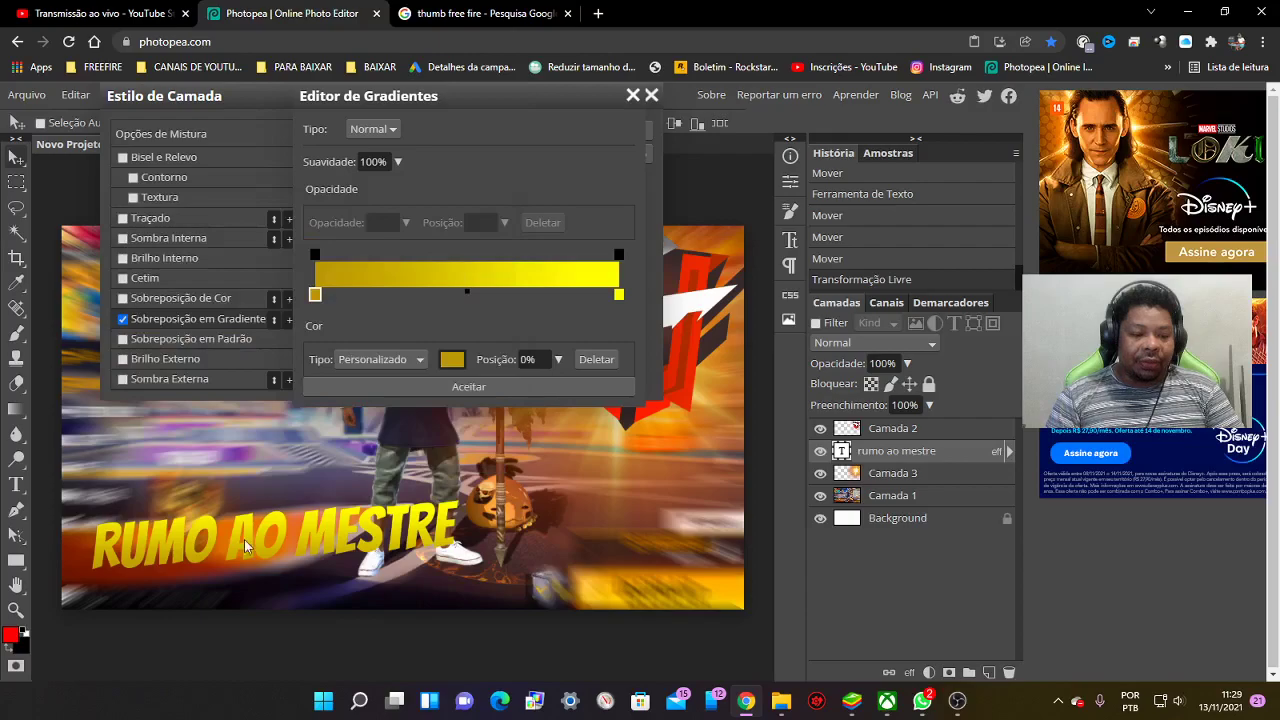
click(463, 298)
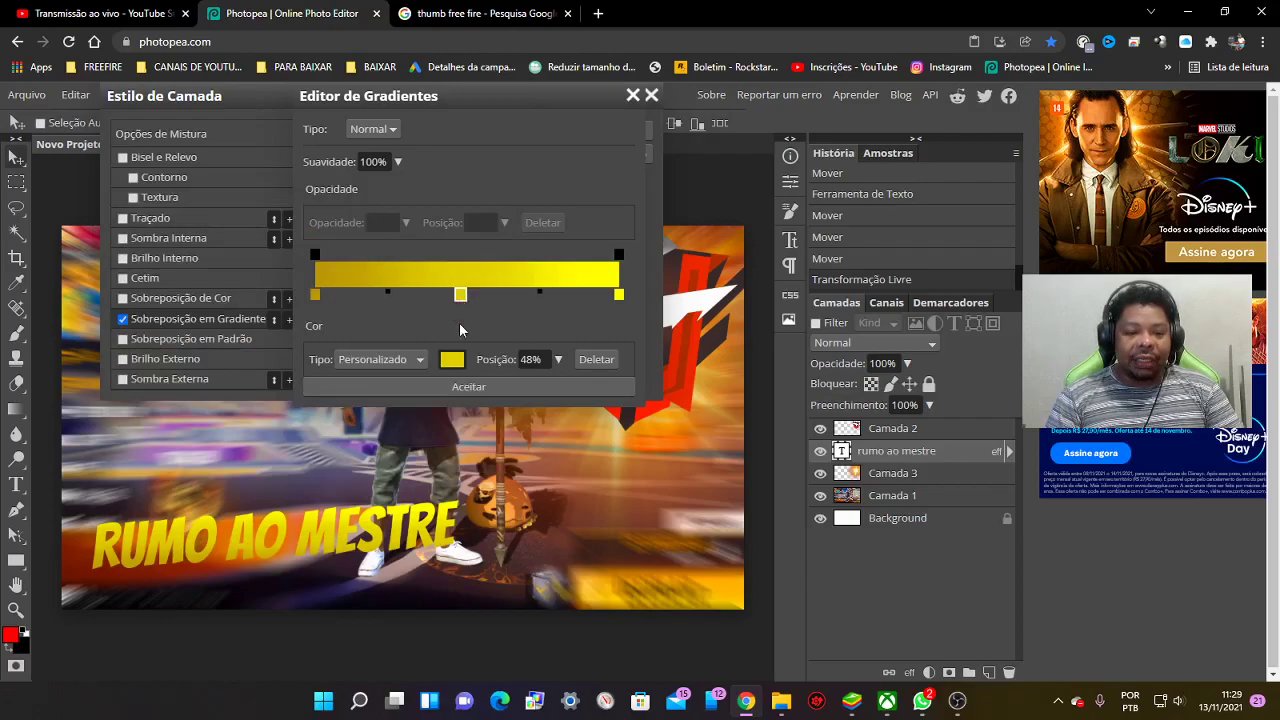
click(452, 360)
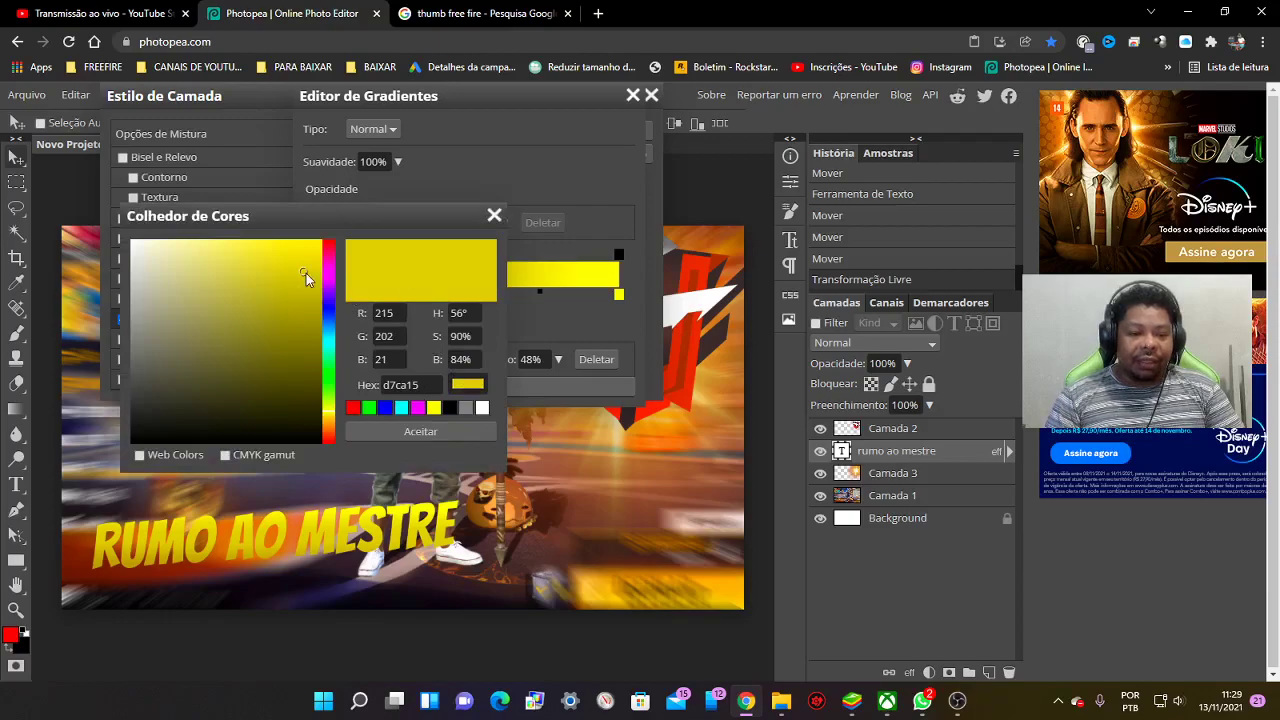
drag(306, 273, 189, 250)
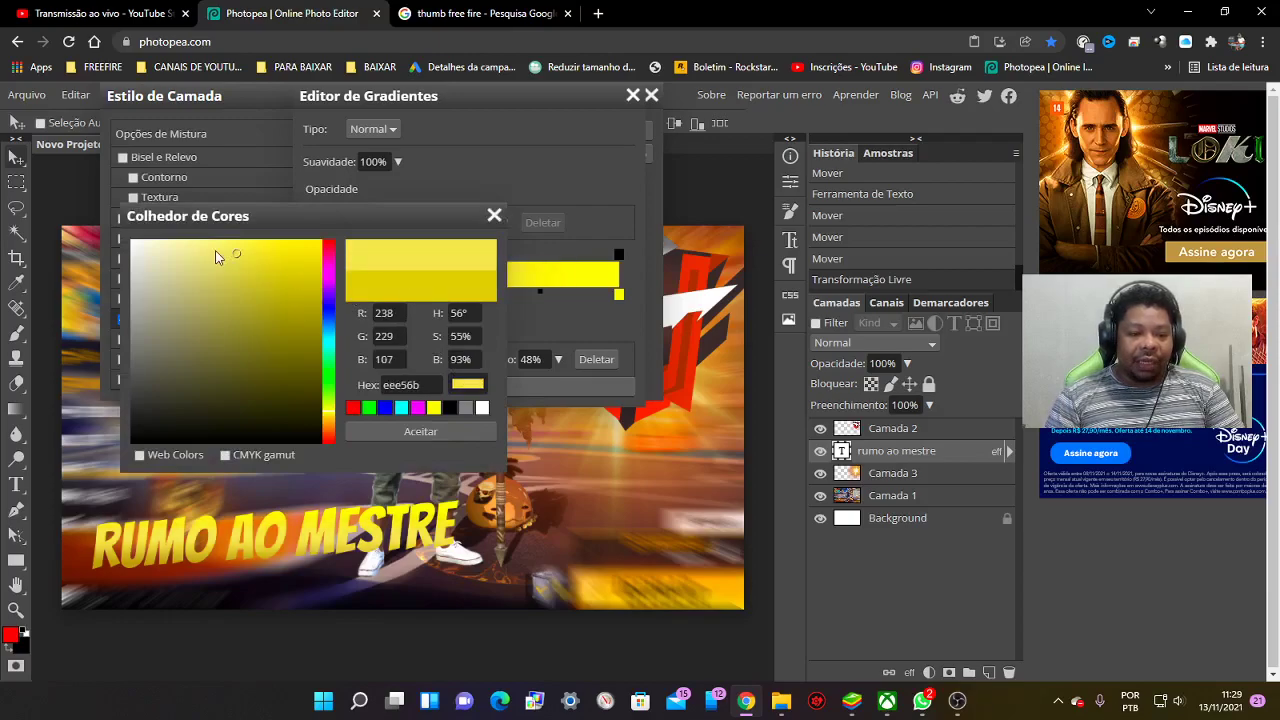
click(419, 431)
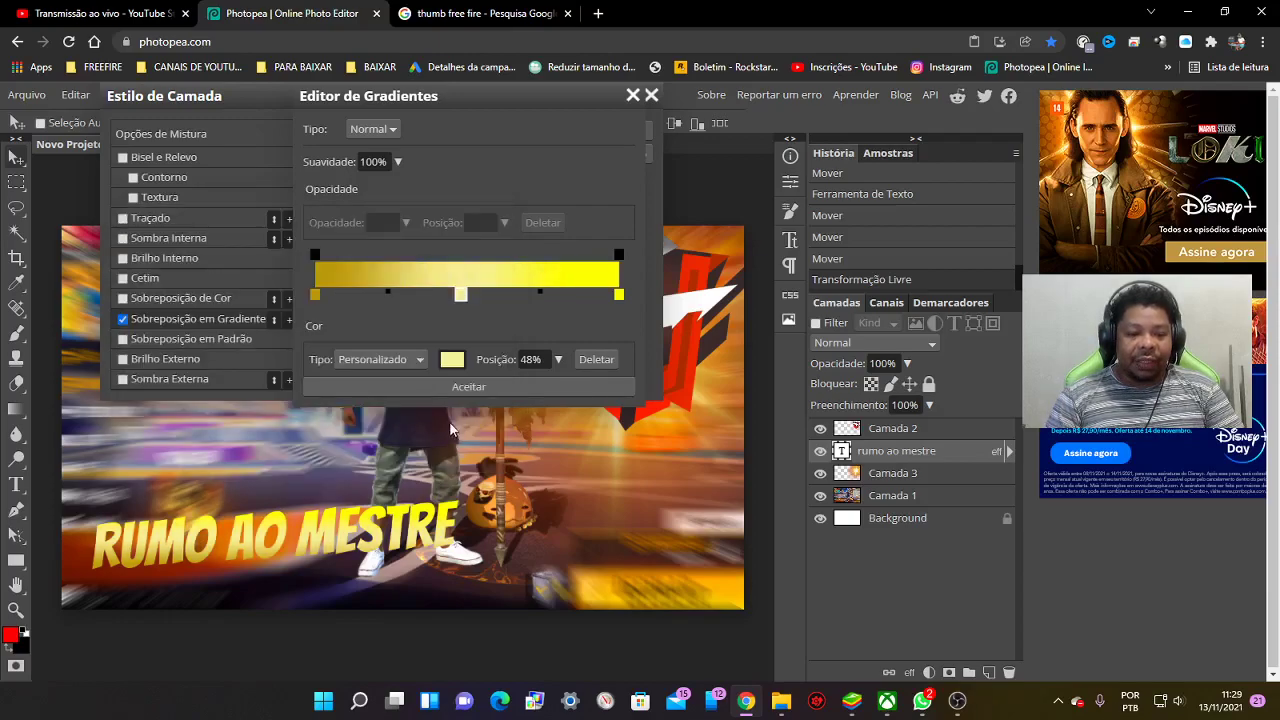
Set the left stop to dark gold 987d0c and the right to olive 7f7f09, then accept
click(315, 297)
double_click(314, 298)
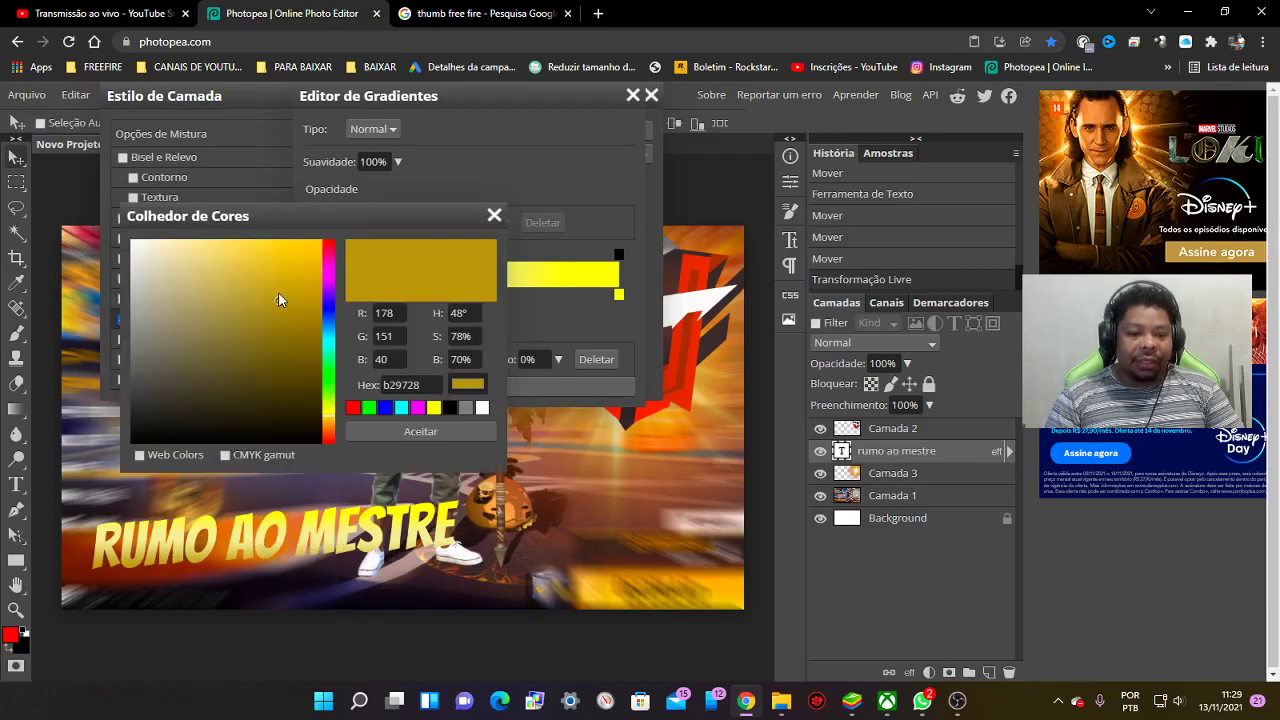
drag(278, 298, 306, 322)
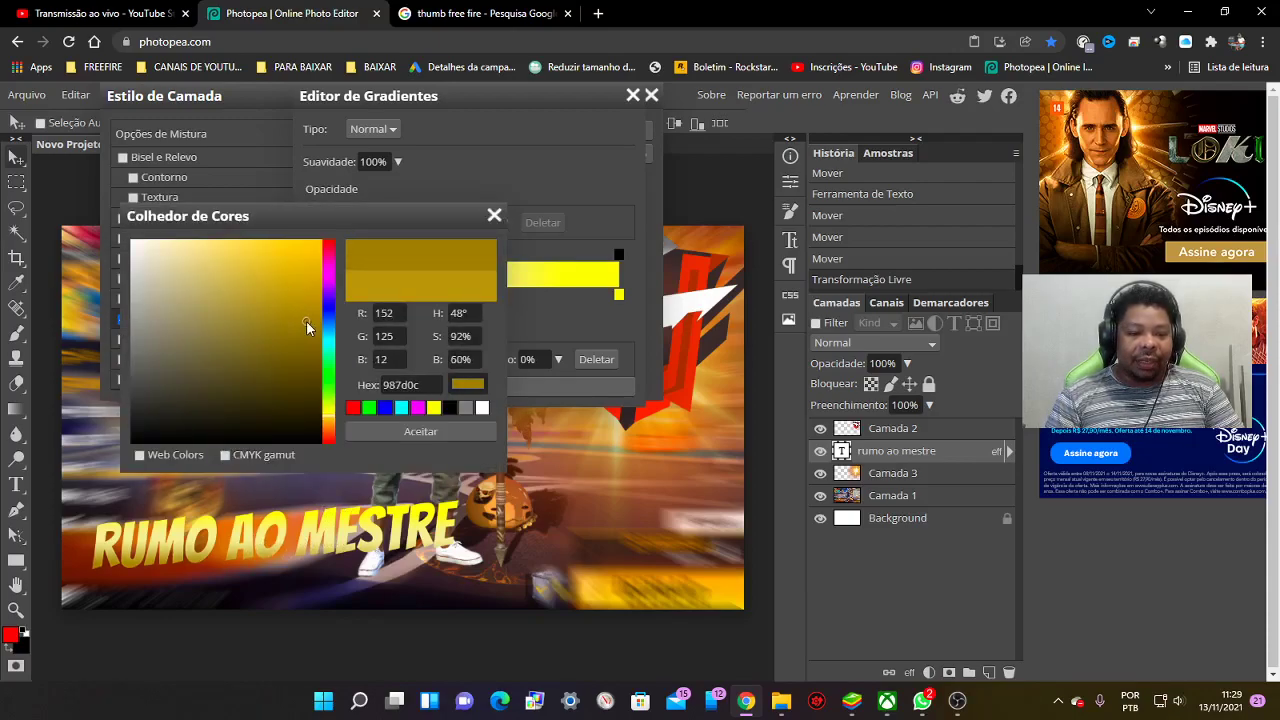
click(418, 431)
click(614, 296)
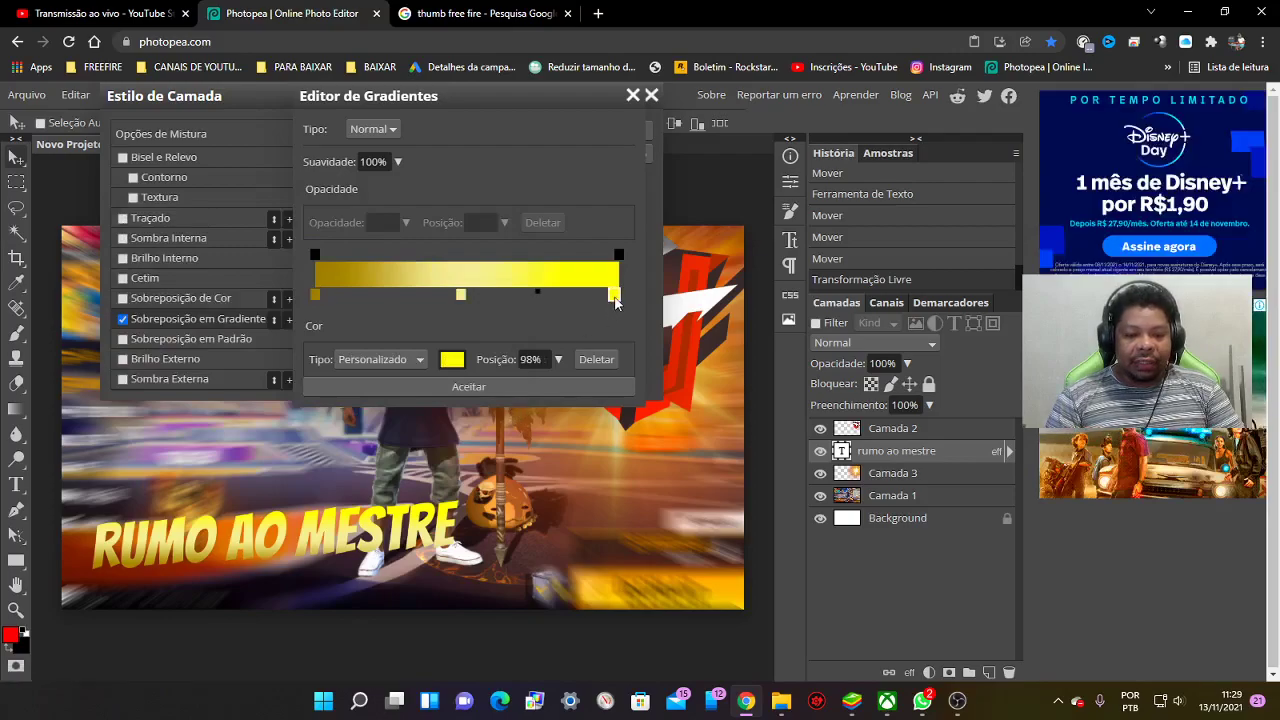
click(452, 359)
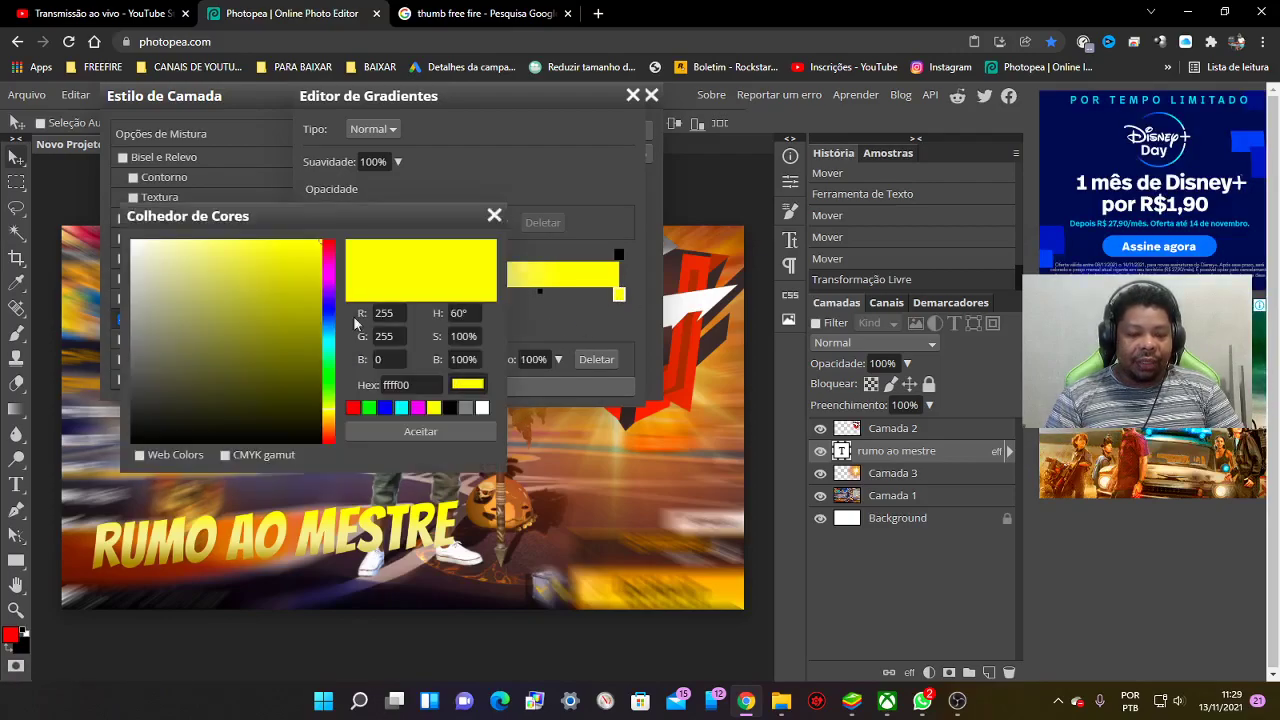
drag(281, 284, 308, 341)
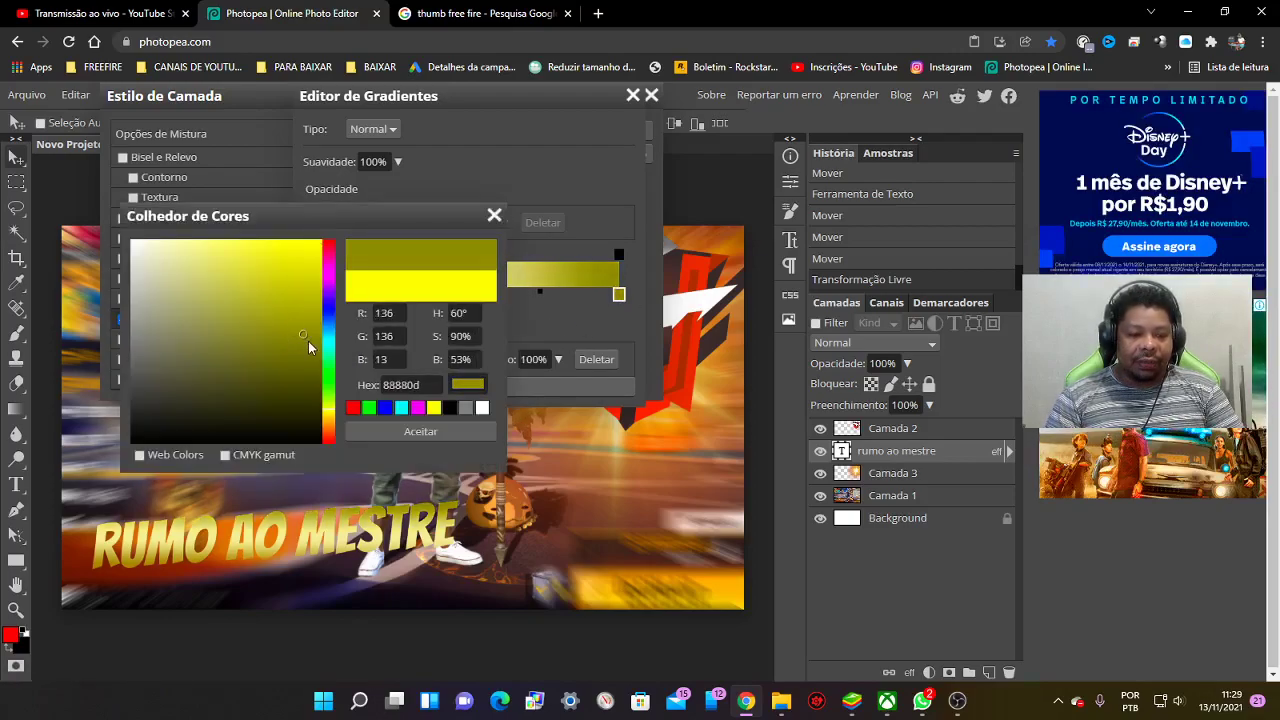
click(392, 434)
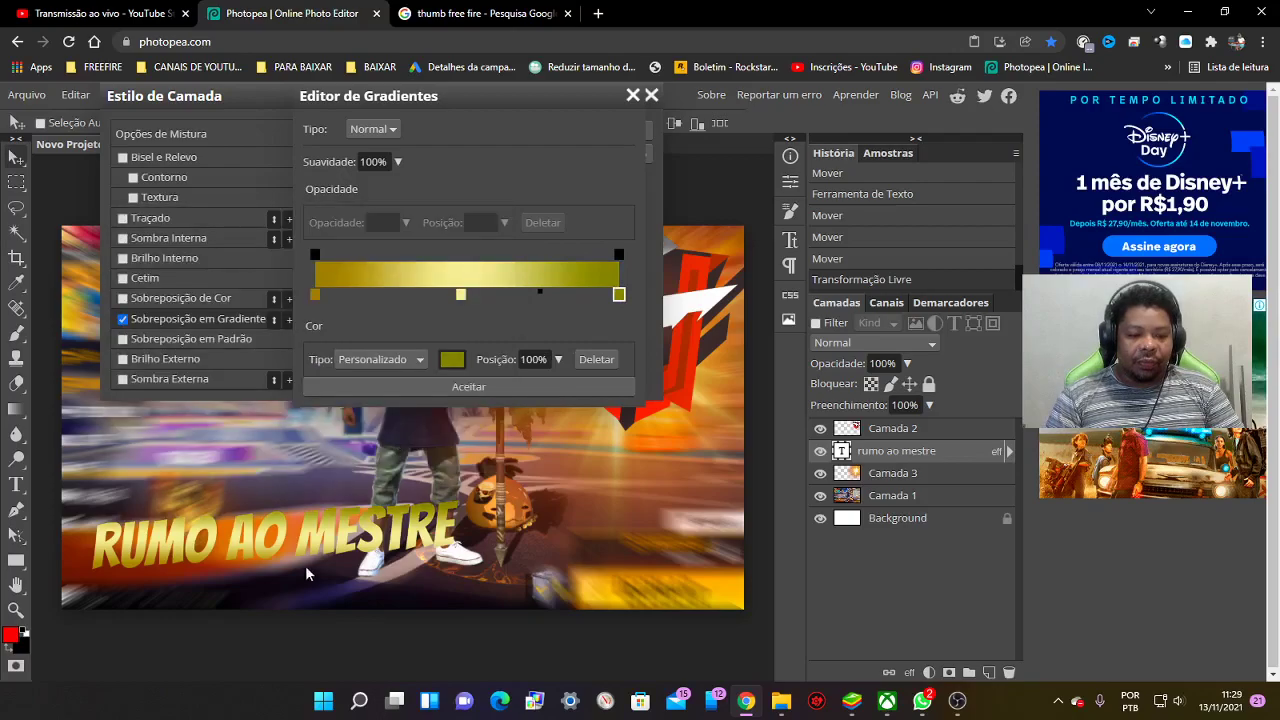
click(457, 387)
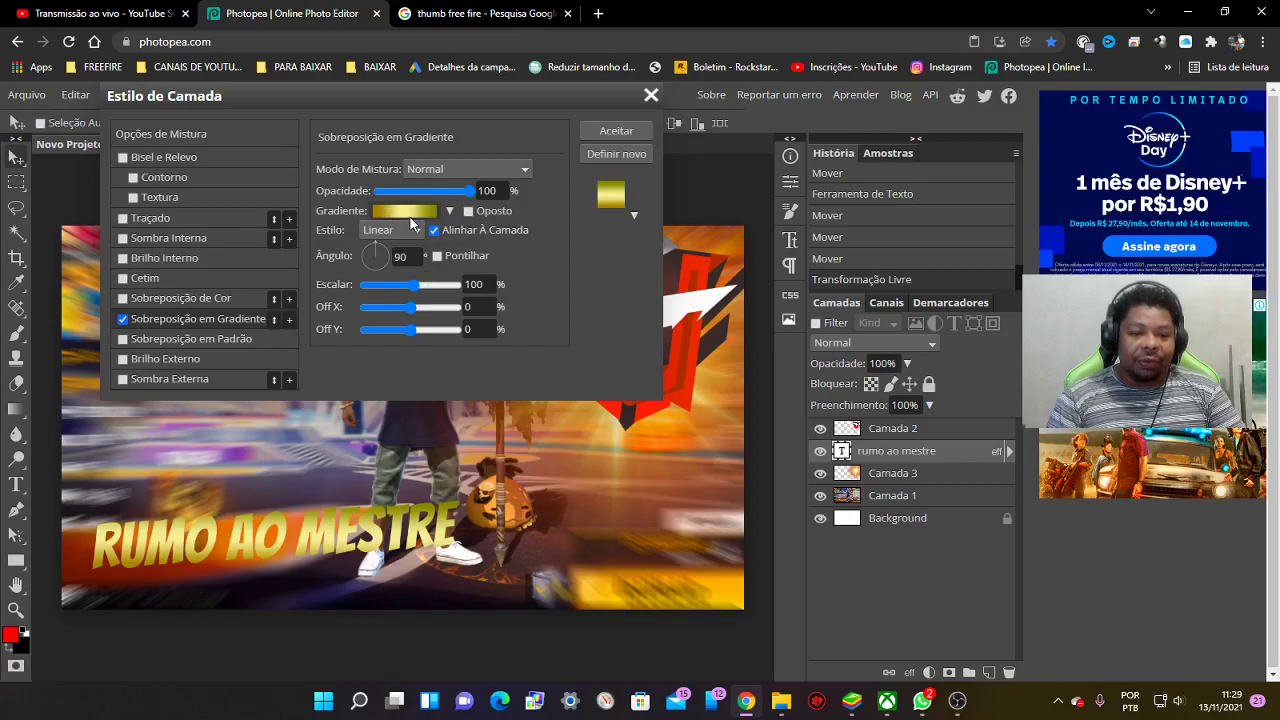
Try reversing the gradient and preview the presets, leaving both unchanged
click(468, 212)
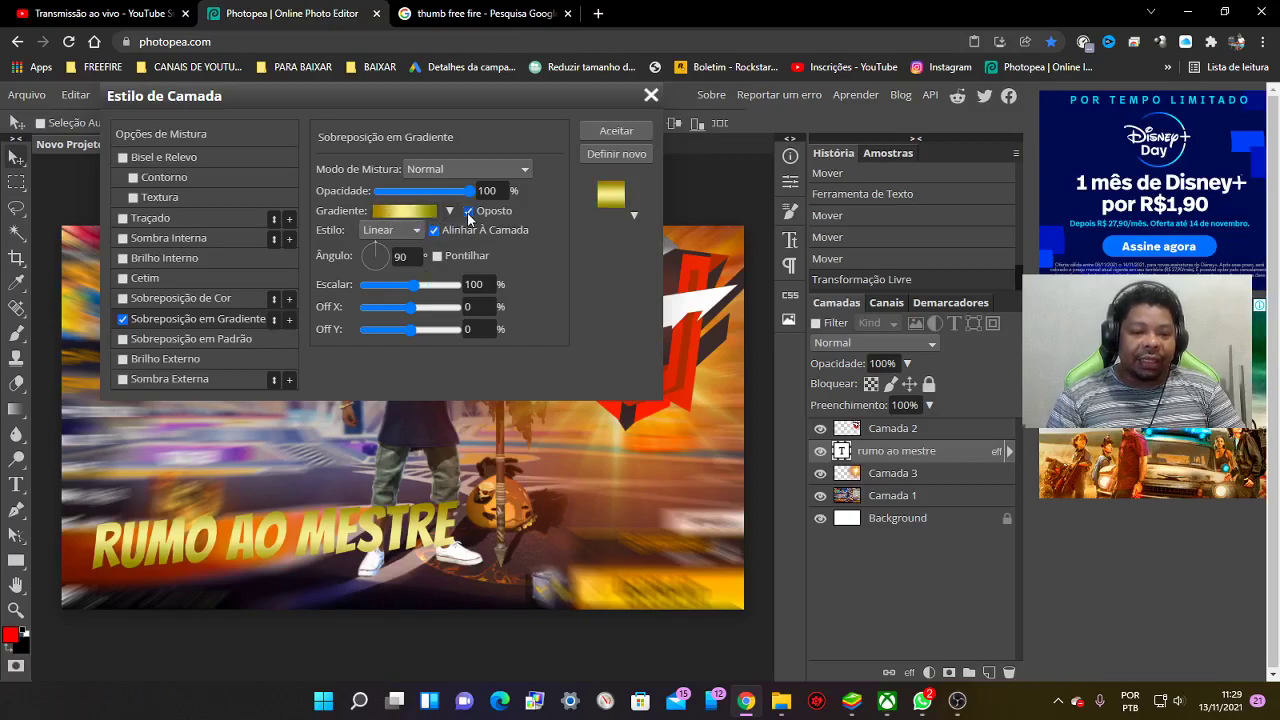
click(468, 212)
click(448, 212)
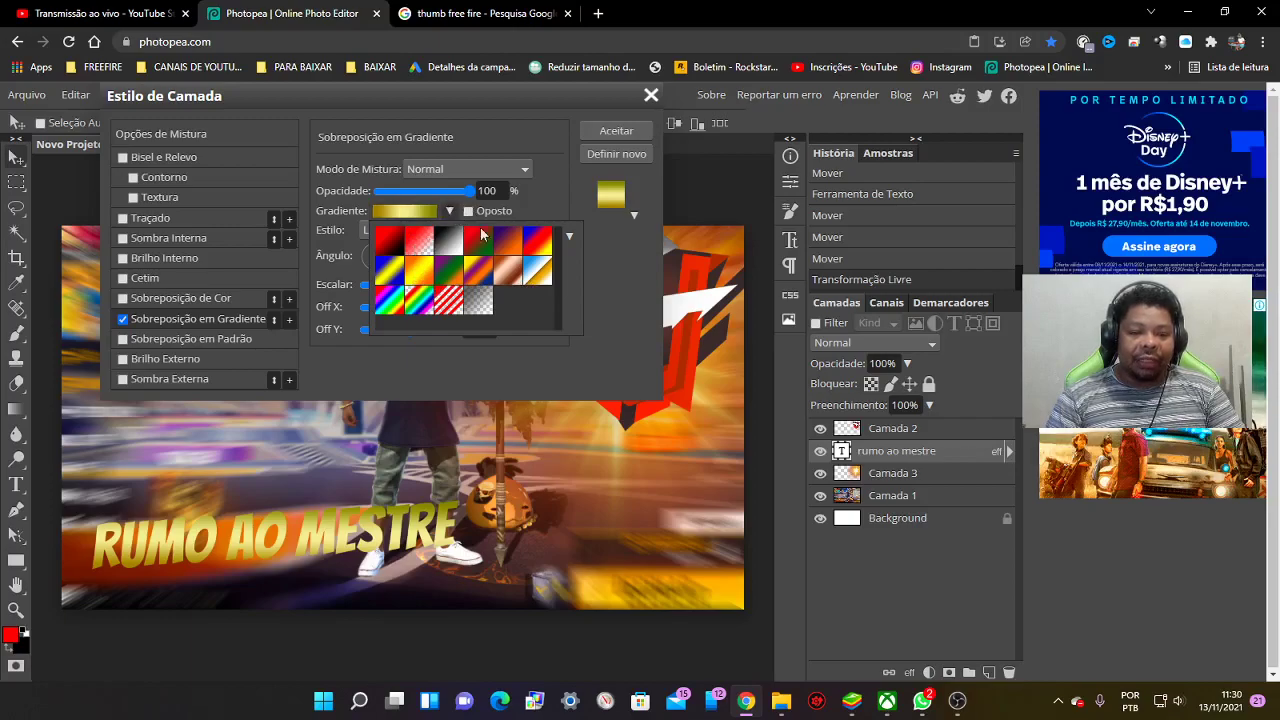
click(449, 210)
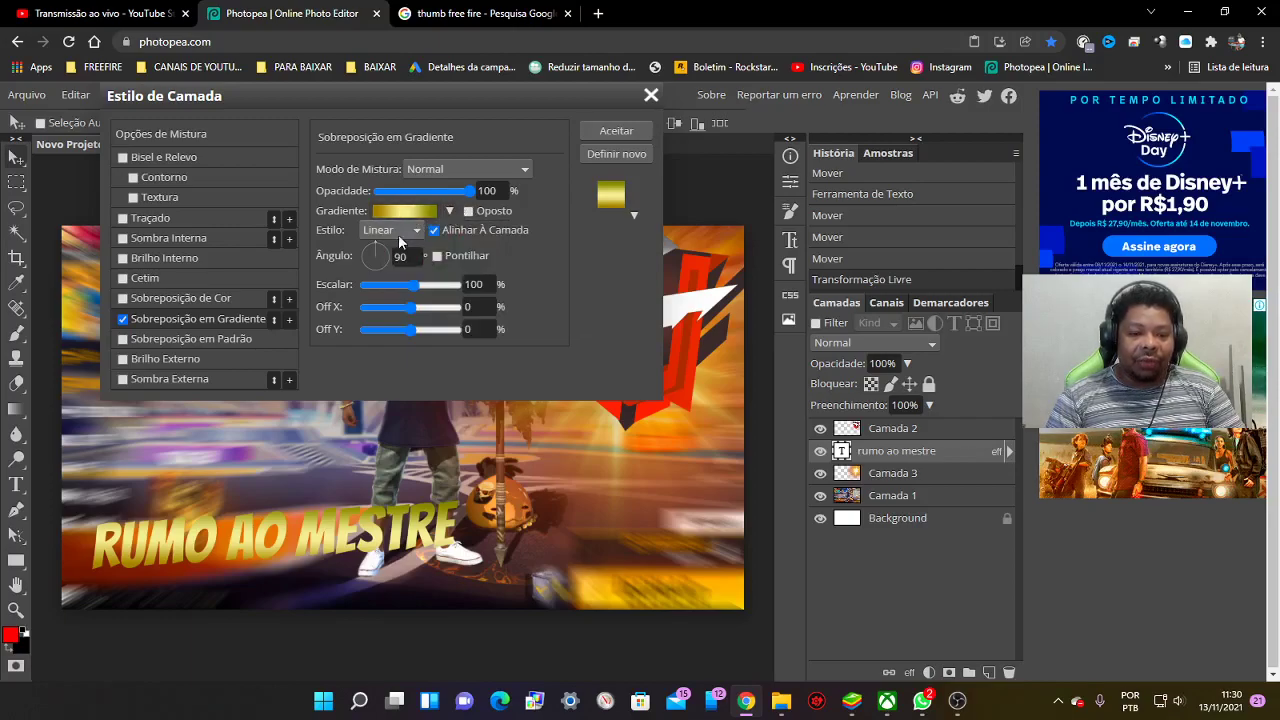
Set gradient Escalar to 100, angle to about -84°, and drag the dark gold stop to ~41%
mouse_move(407, 286)
mouse_down()
mouse_move(441, 286)
mouse_move(412, 292)
mouse_up()
click(486, 284)
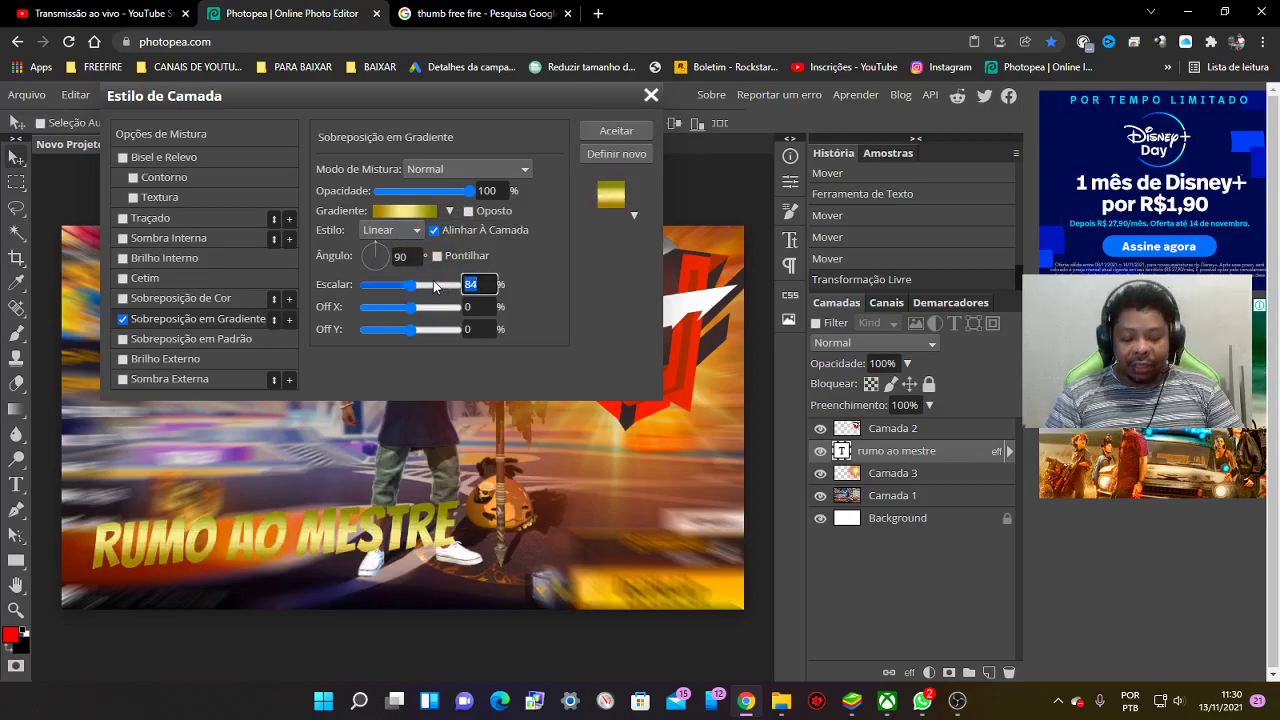
text(00)
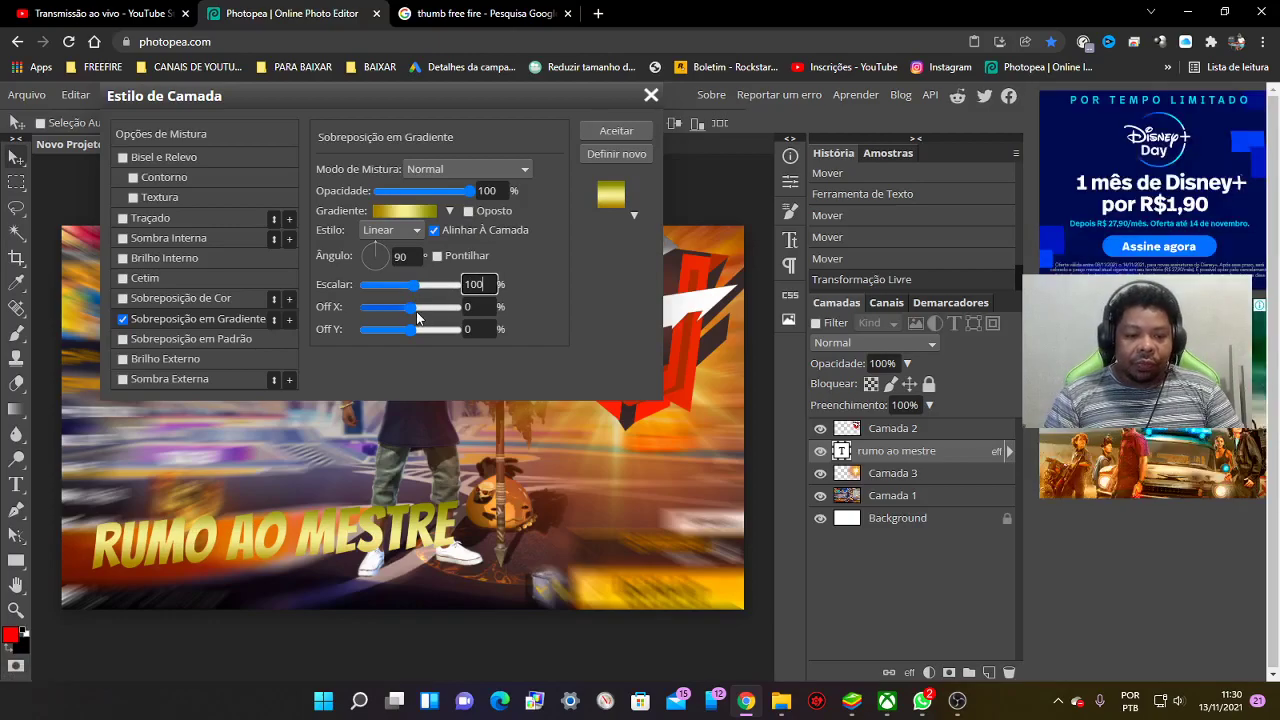
key(Return)
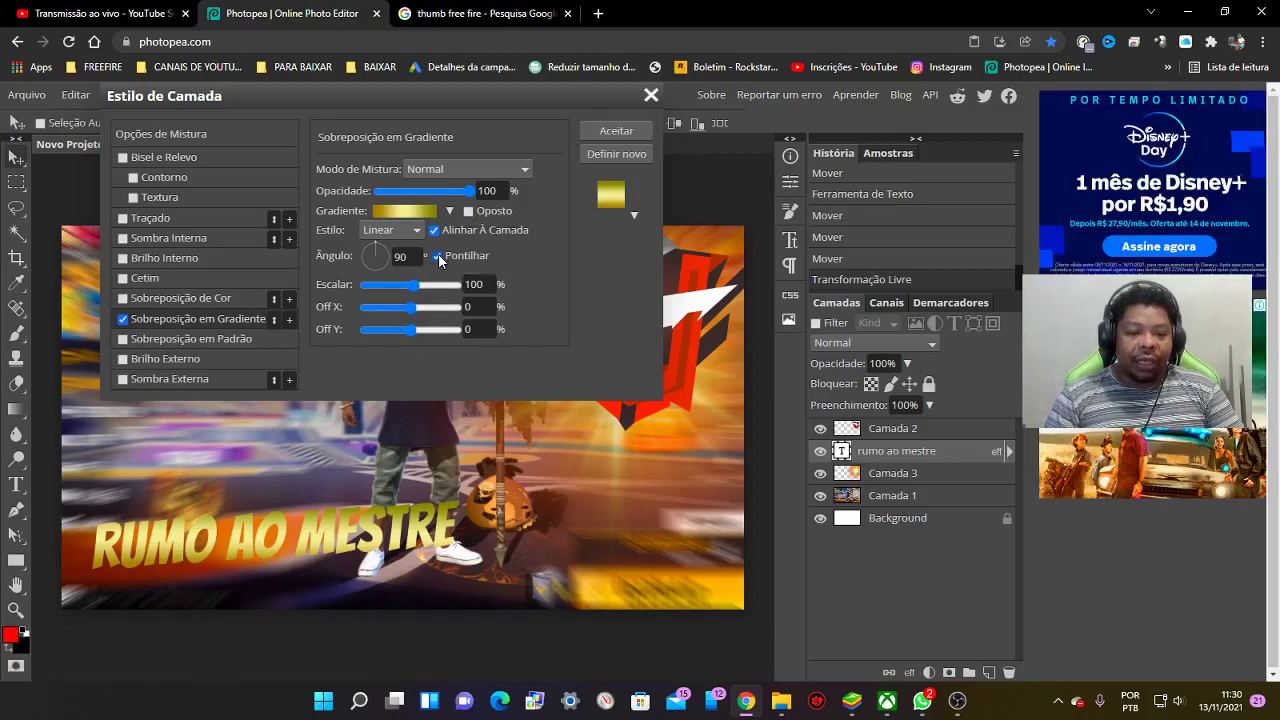
drag(377, 270, 377, 272)
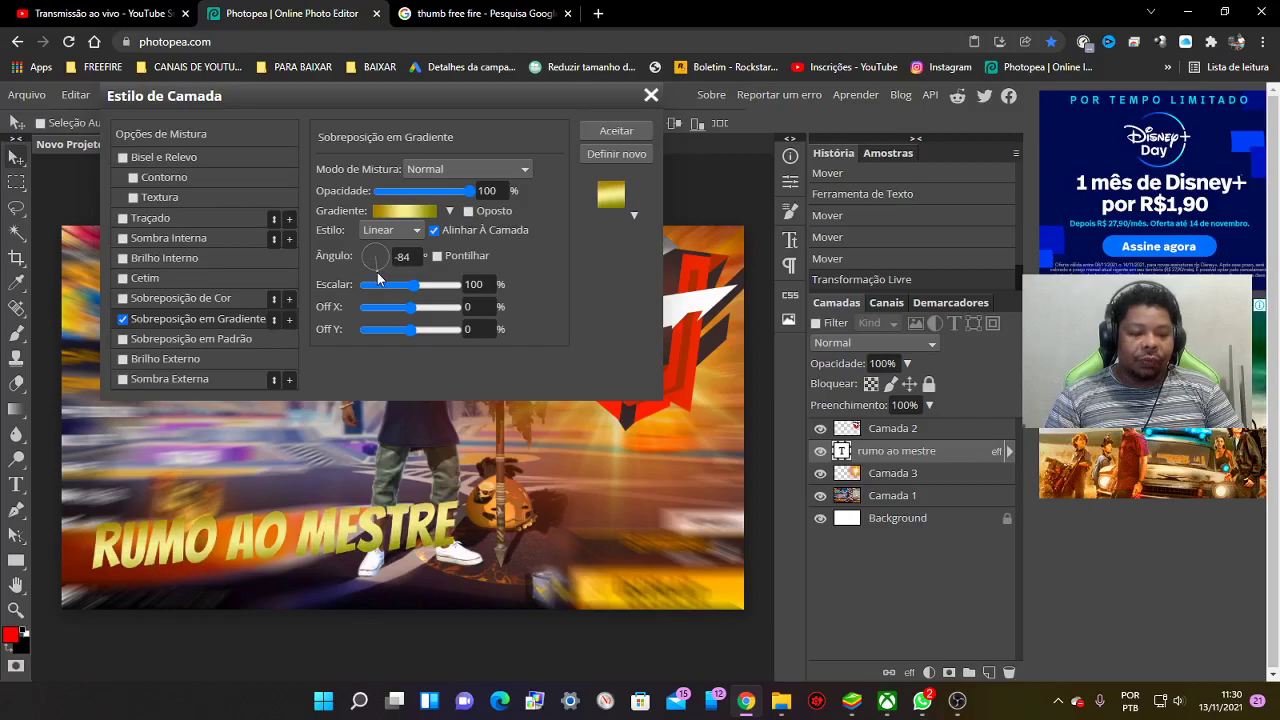
click(405, 211)
mouse_move(318, 295)
mouse_down()
mouse_move(487, 297)
mouse_move(469, 297)
mouse_up()
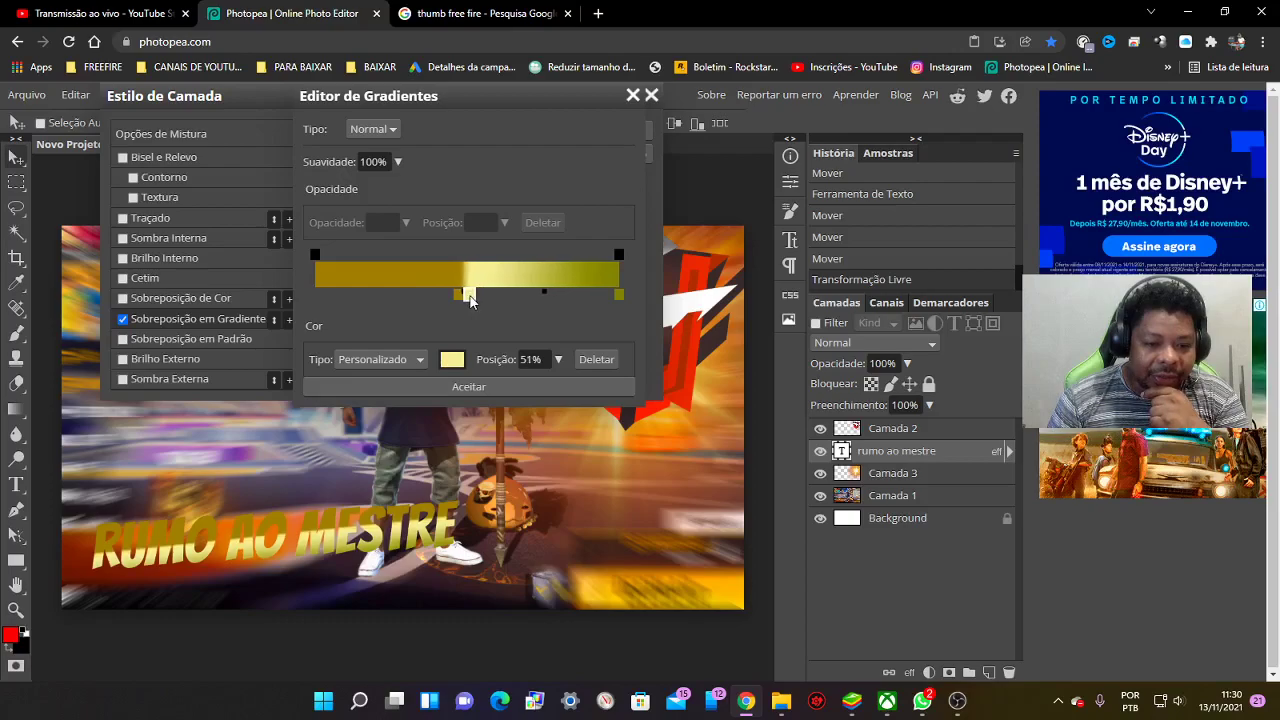
Accept the rearranged gradient and adjust its angle to -85°
click(458, 295)
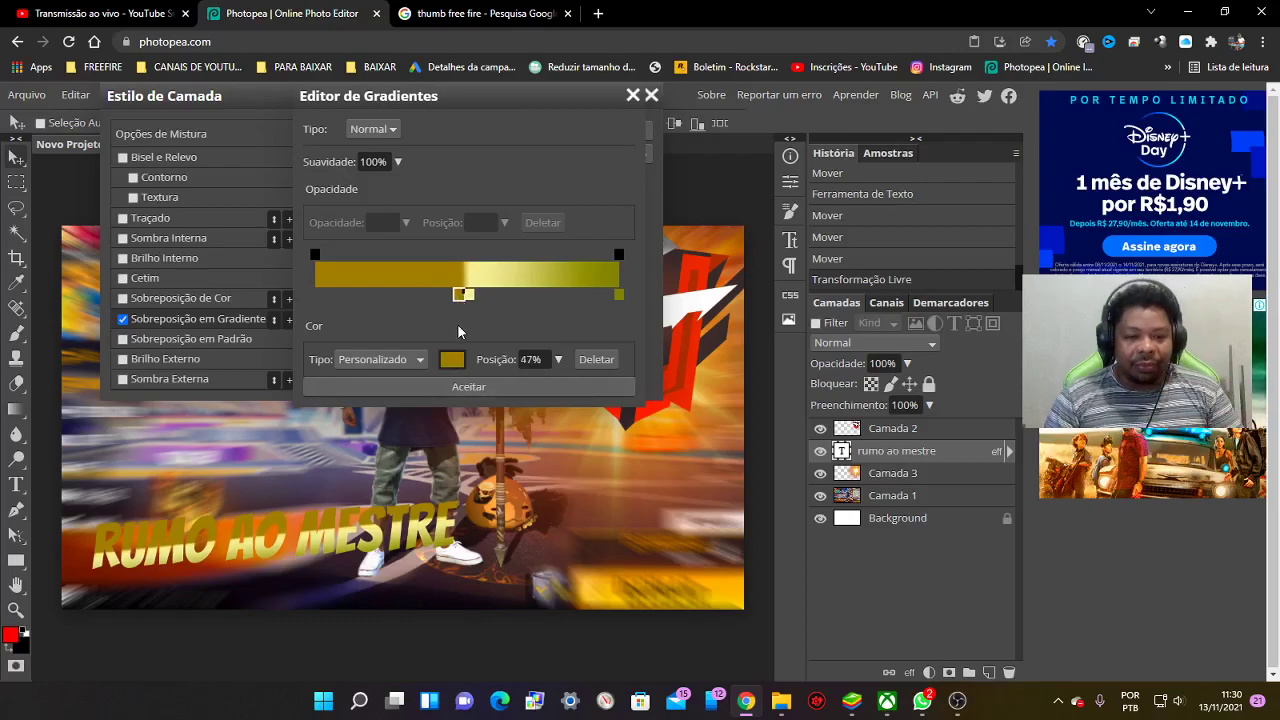
click(468, 388)
drag(375, 264, 384, 352)
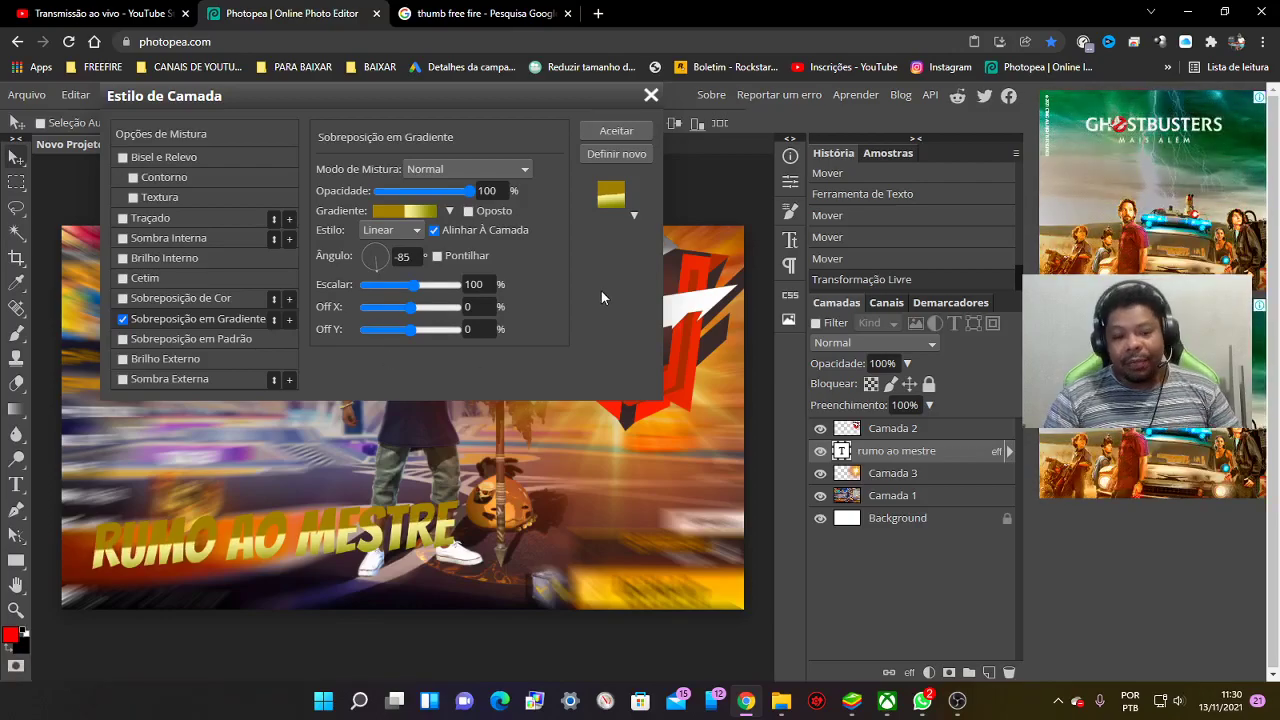
Change the gradient's left stop to bright yellow and accept
click(387, 214)
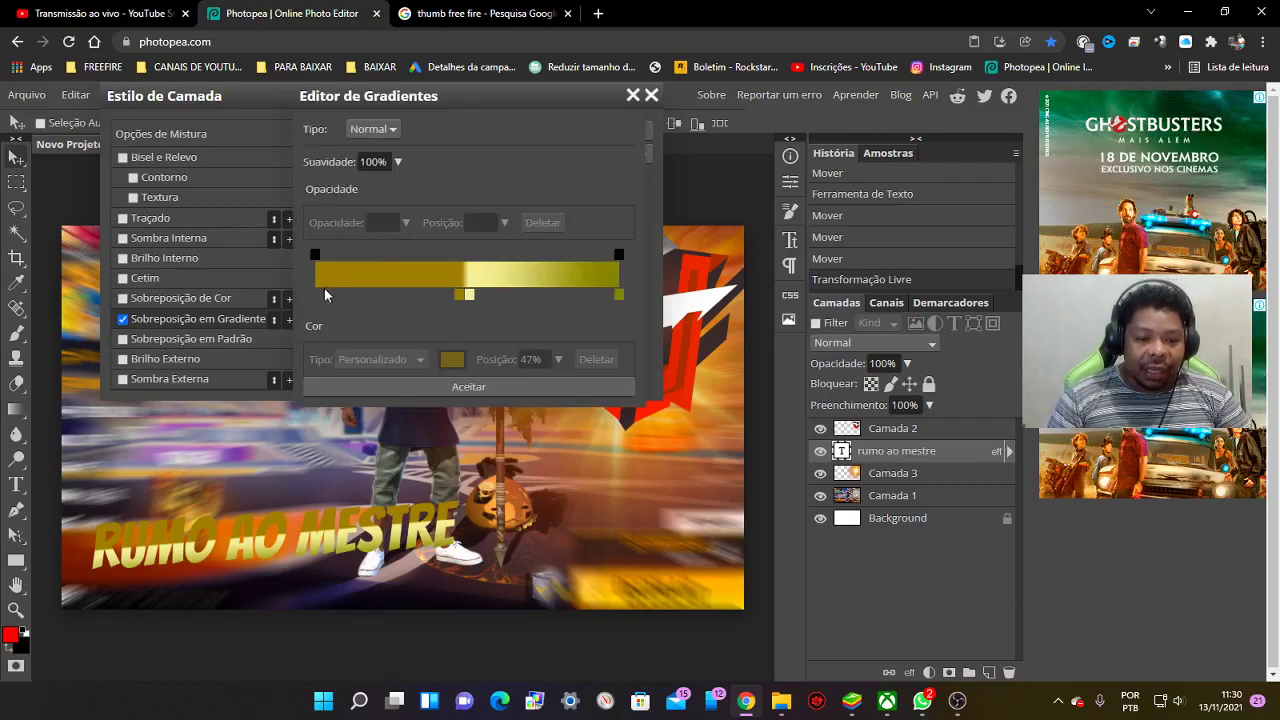
click(316, 294)
click(452, 359)
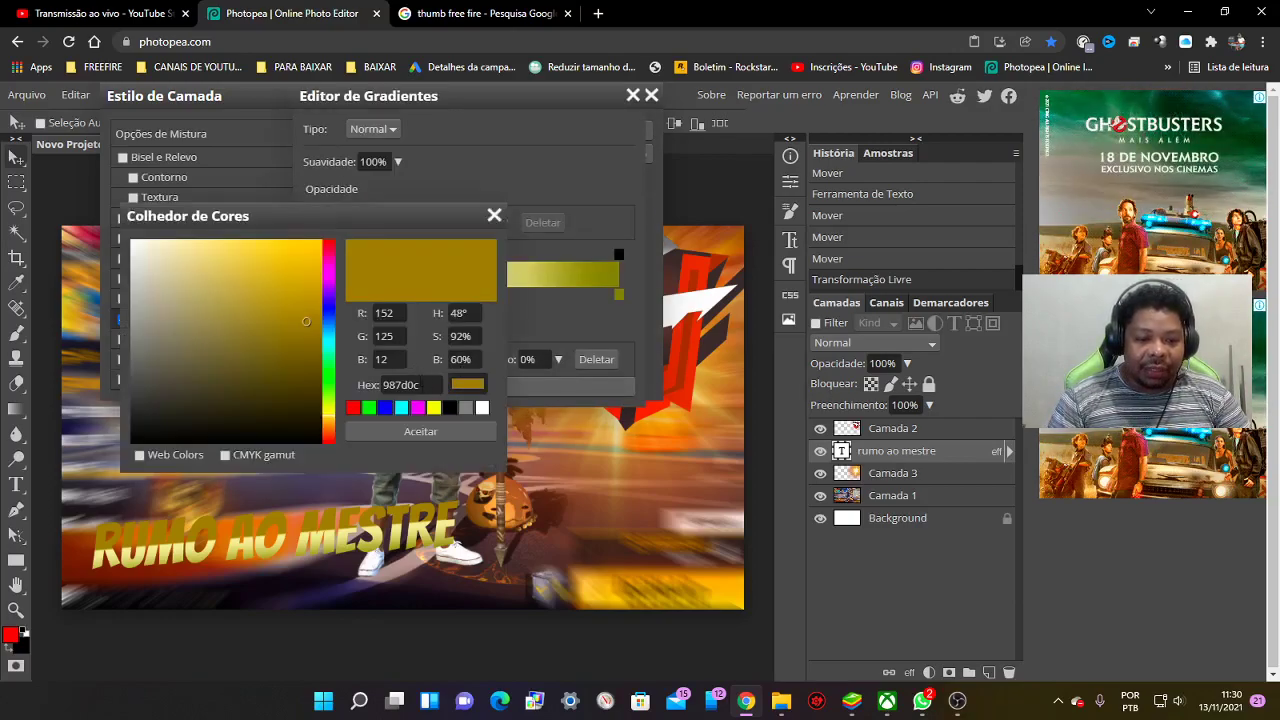
click(433, 408)
click(433, 430)
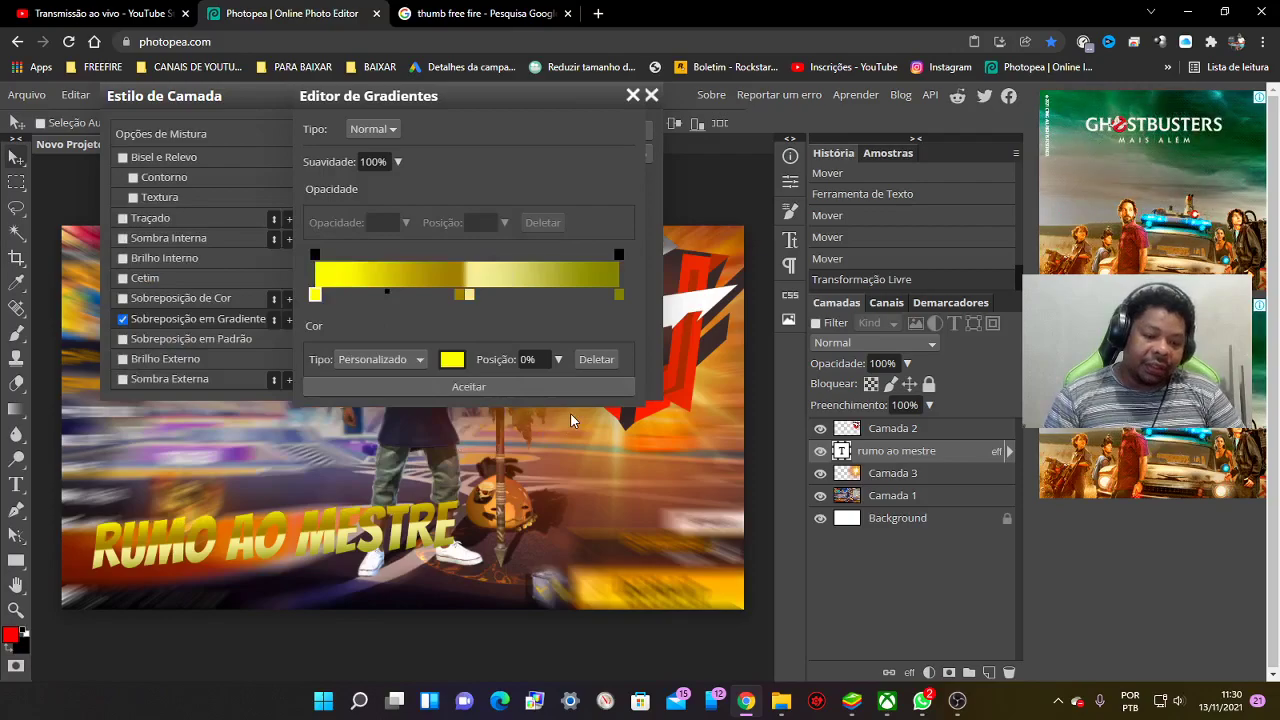
click(510, 385)
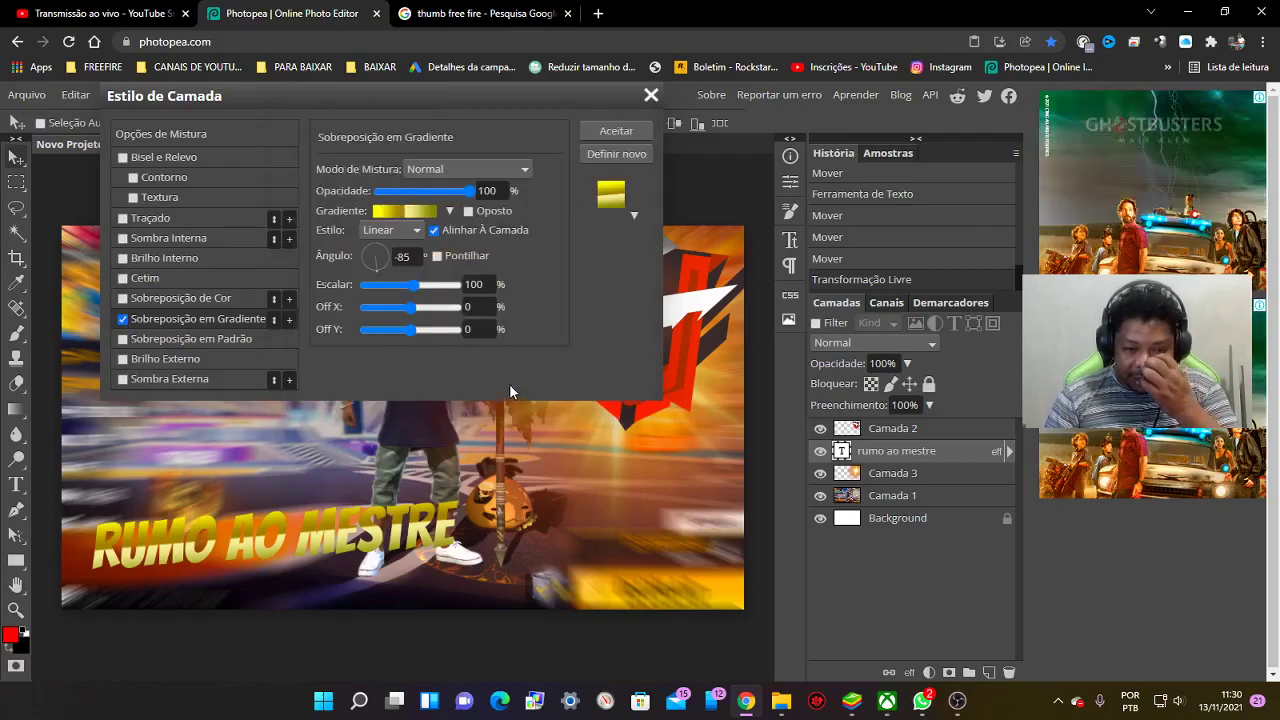
Give the RUMO AO MESTRE text a 3 px black (000000) outside stroke
click(145, 219)
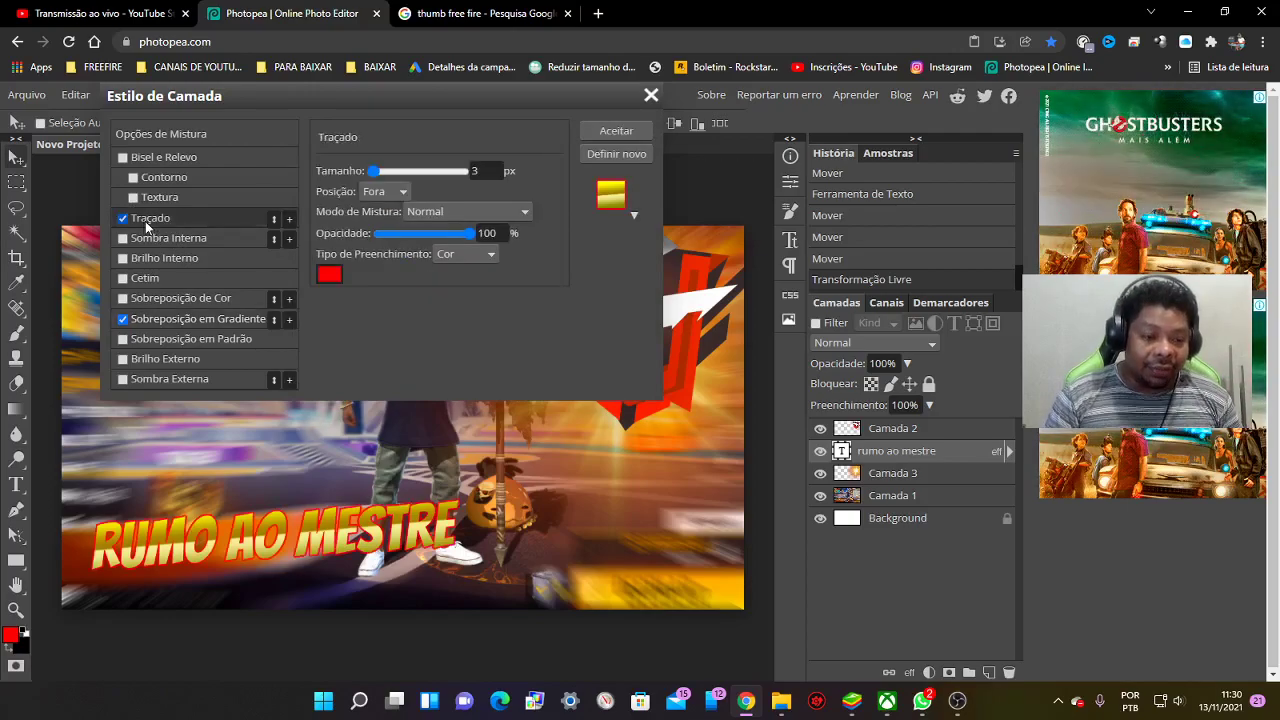
click(318, 276)
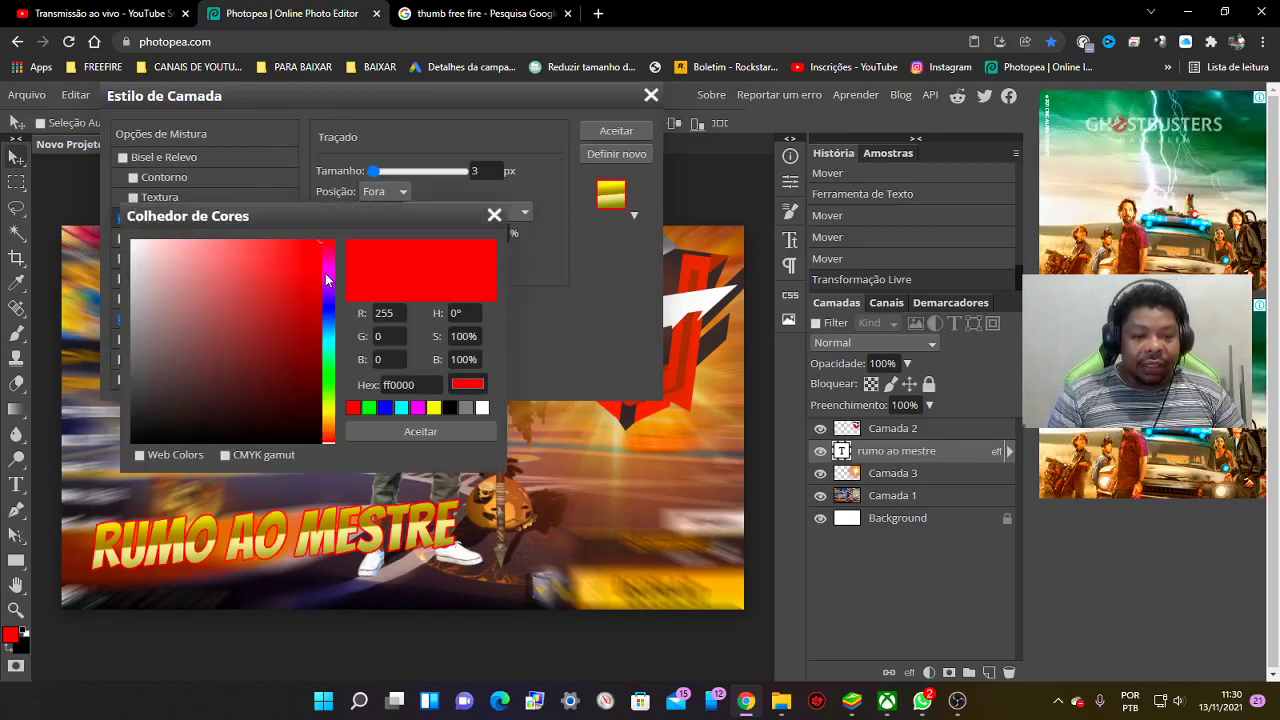
click(449, 407)
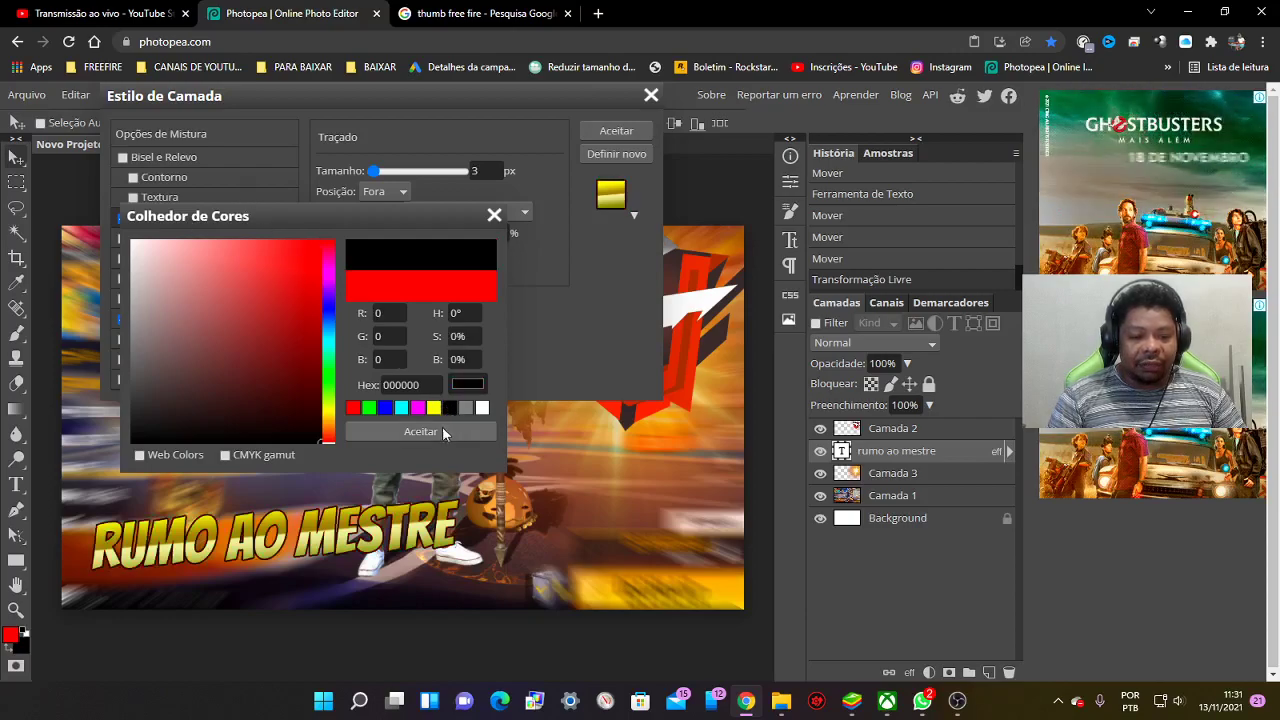
click(442, 430)
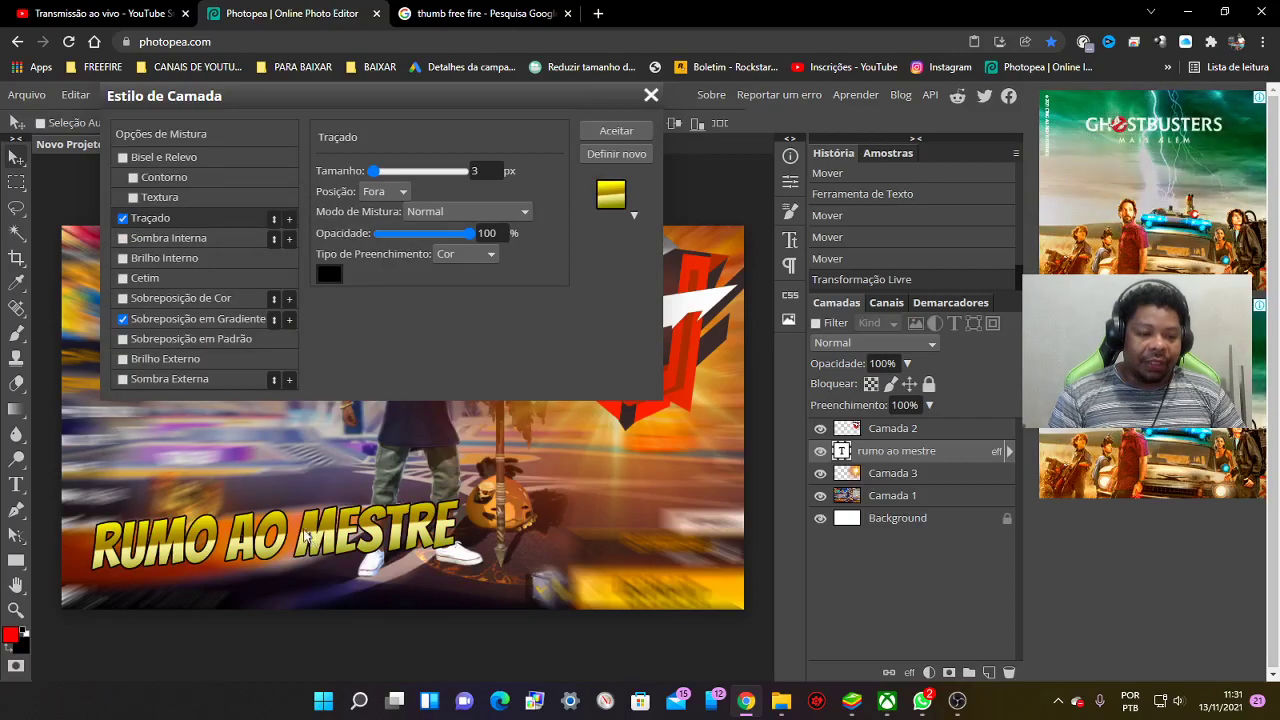
Add an outer glow to the title, enlarge it to 20 px and adjust its range
click(146, 365)
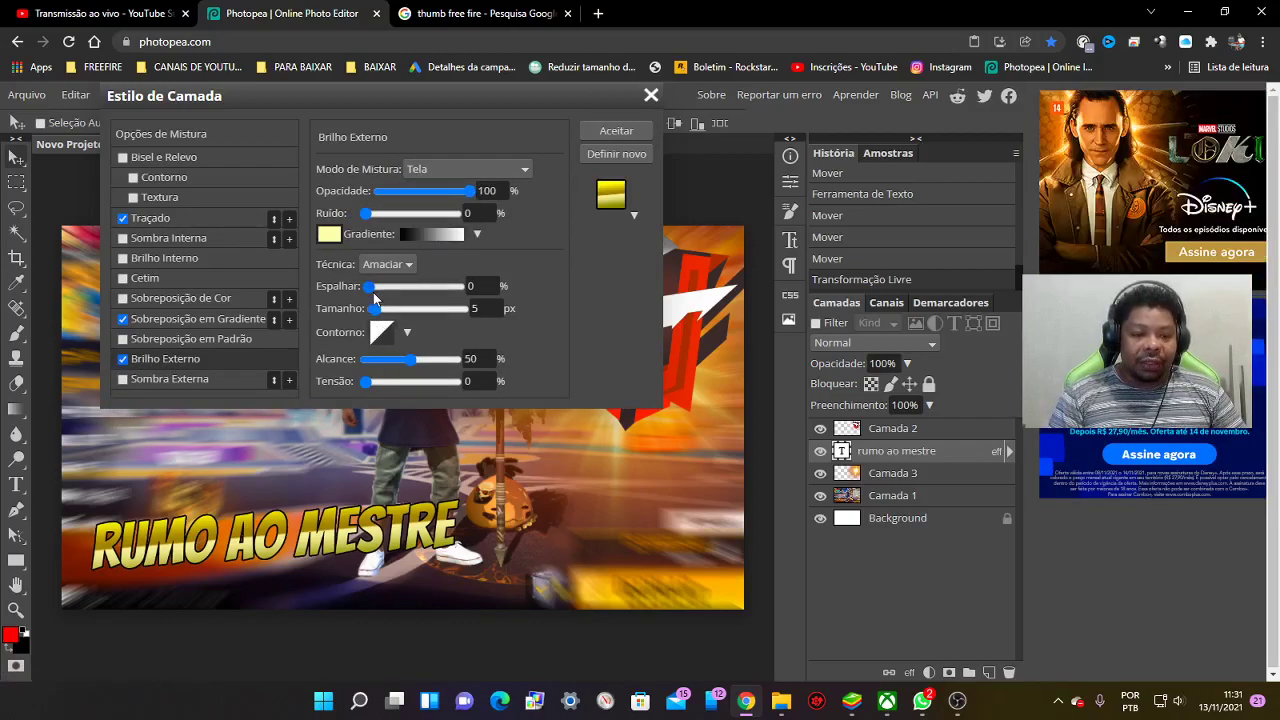
drag(373, 310, 381, 310)
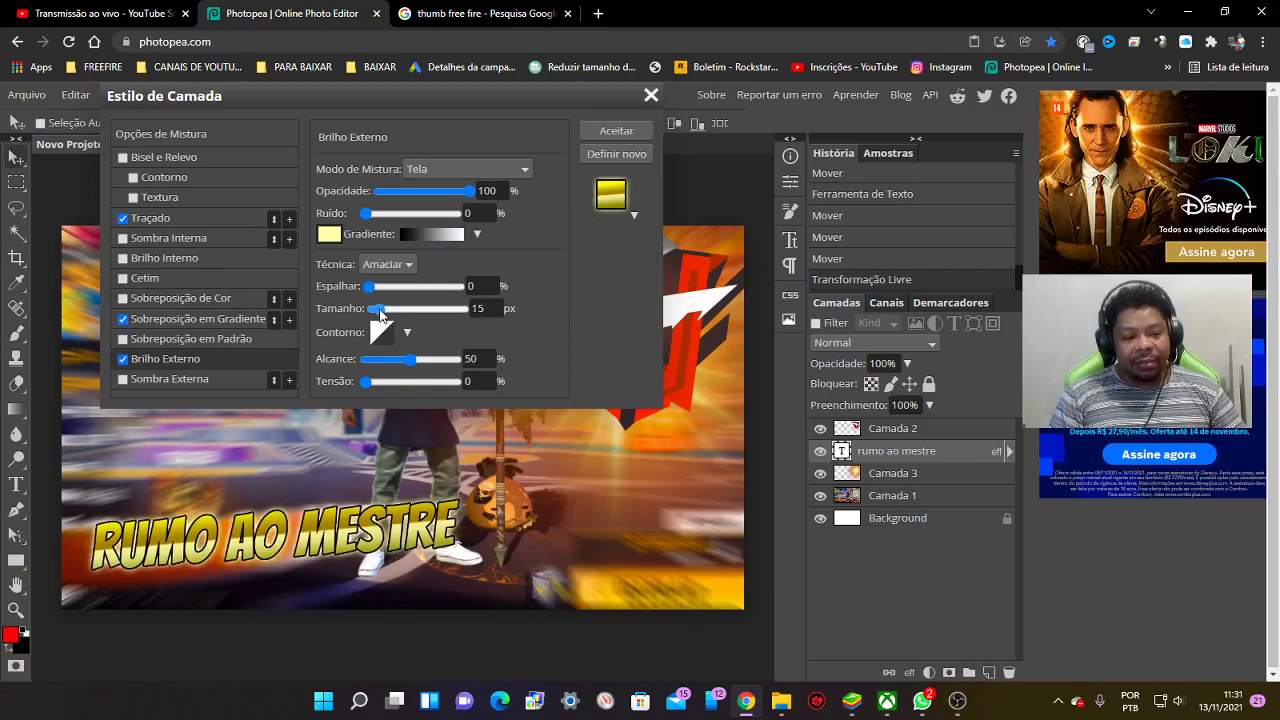
drag(381, 316, 384, 316)
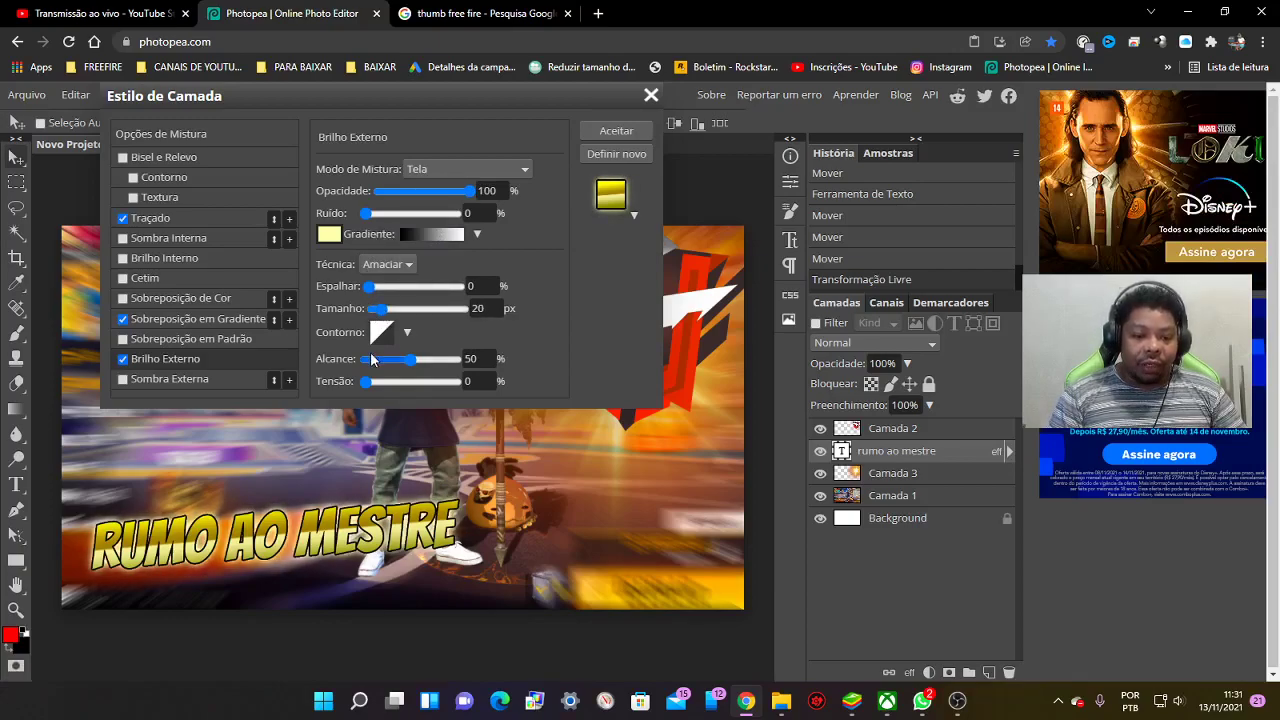
drag(409, 366, 370, 360)
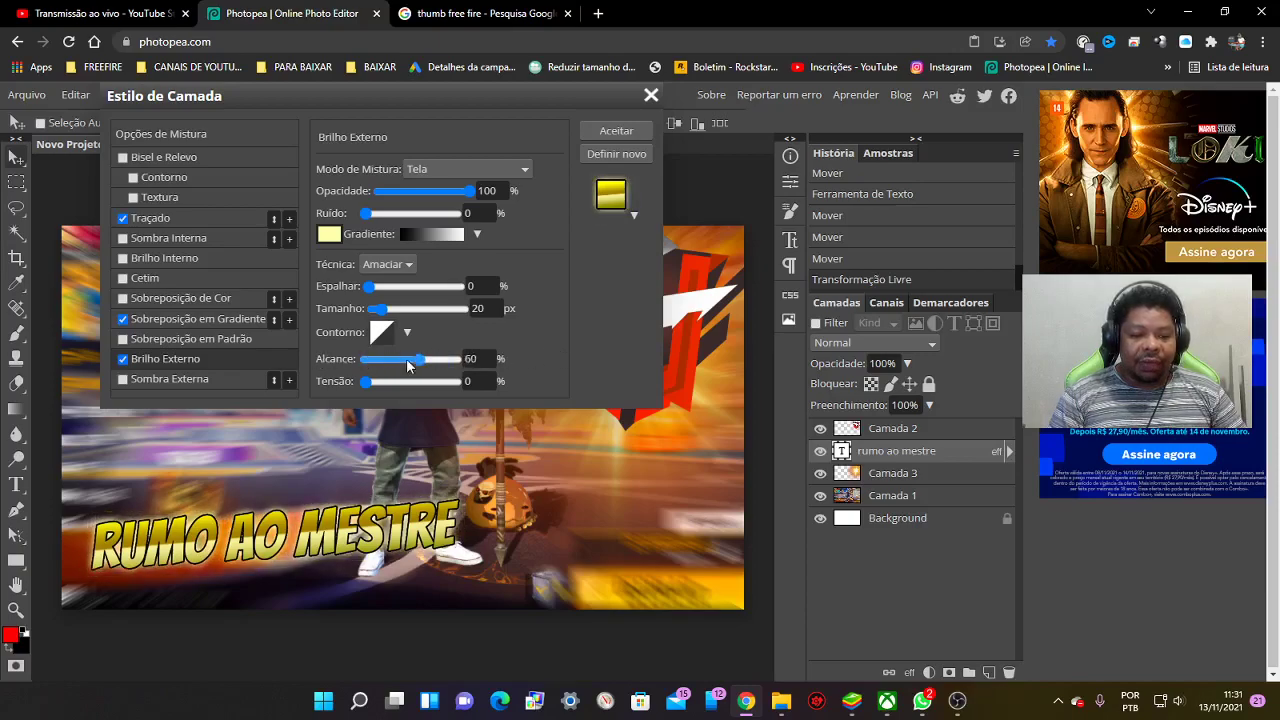
Give the glow a jagged multi-peak contour, widen its spread, and apply the style
click(406, 333)
click(414, 370)
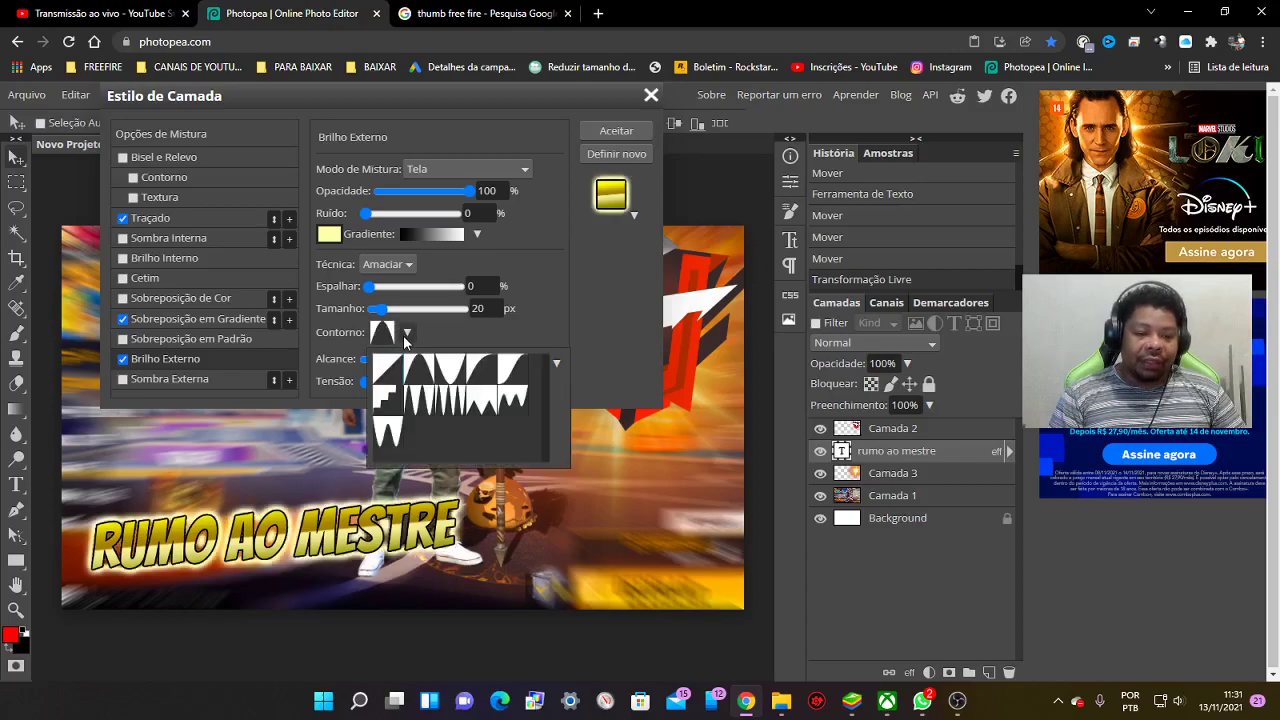
click(472, 383)
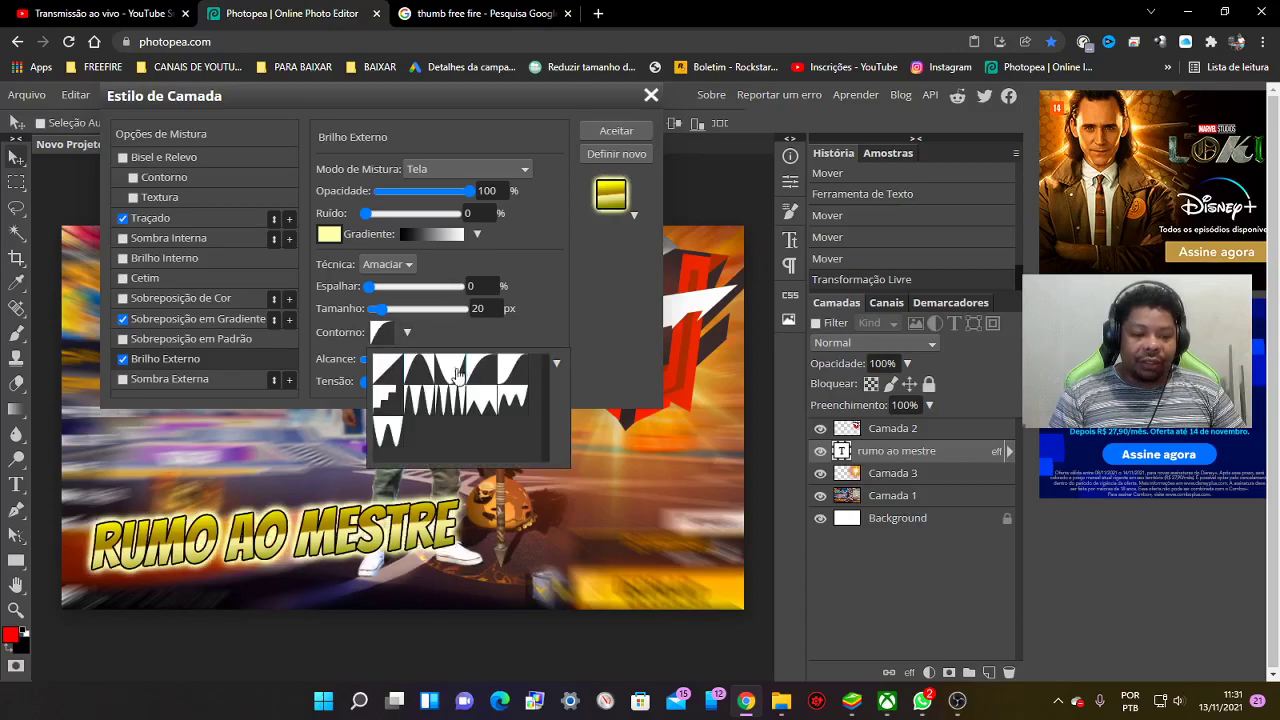
click(511, 378)
click(478, 403)
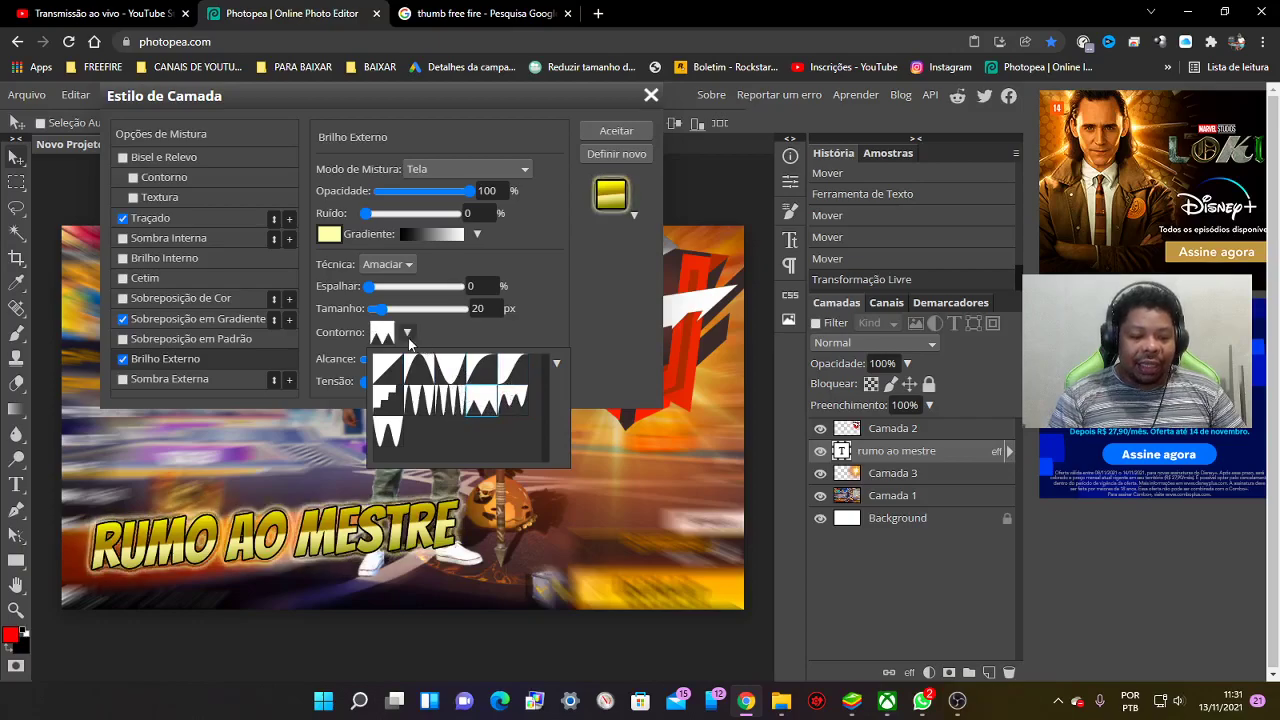
click(521, 283)
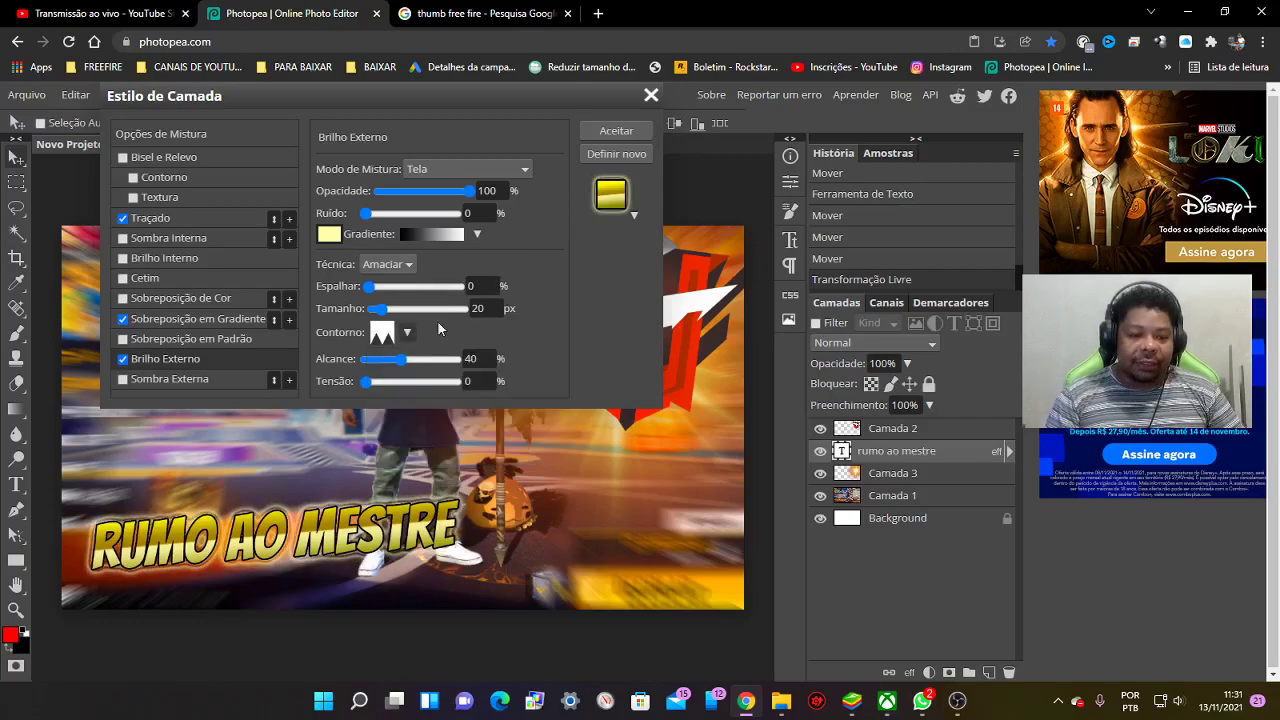
mouse_move(371, 288)
mouse_down()
mouse_move(382, 290)
mouse_move(358, 295)
mouse_up()
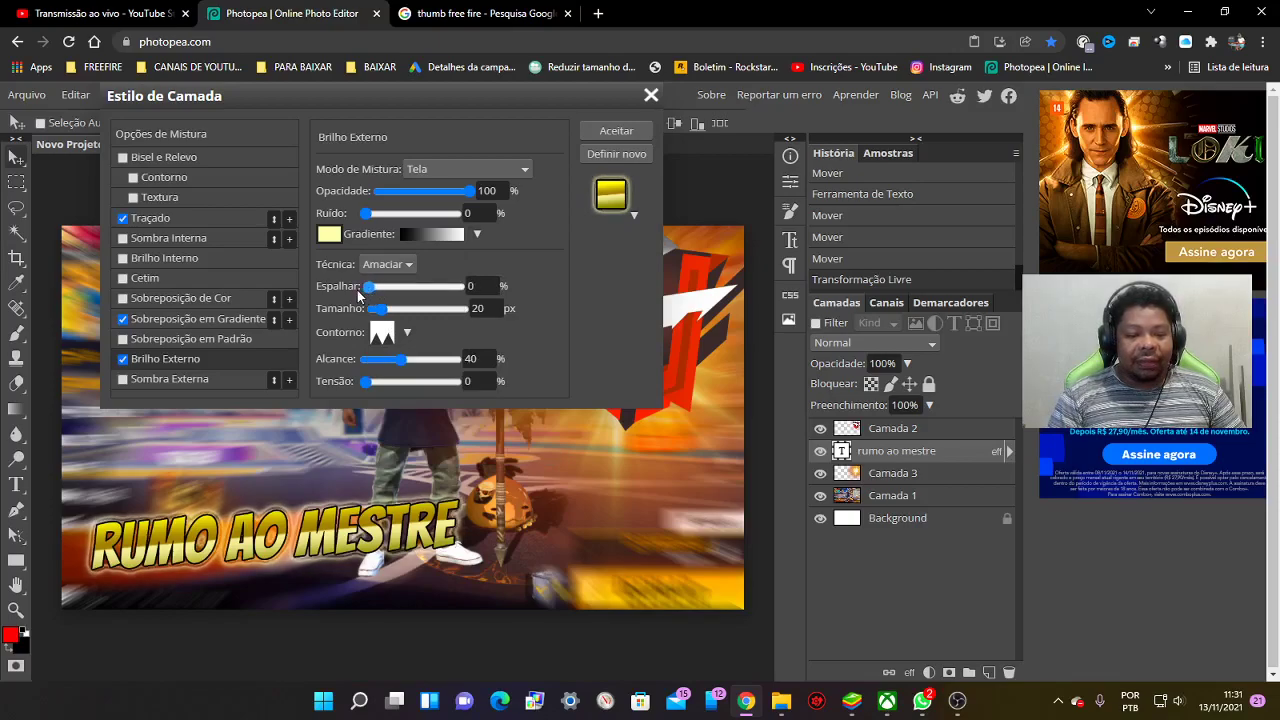
click(607, 134)
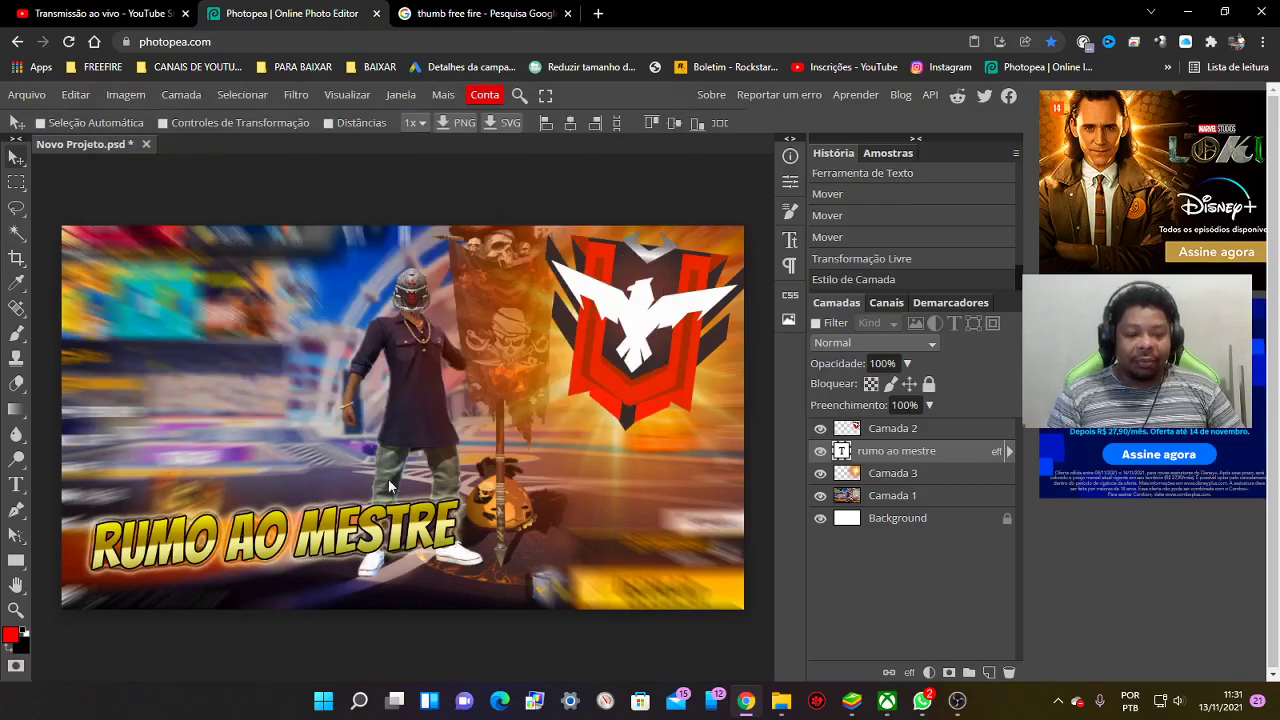
Nudge the RUMO AO MESTRE title slightly up and left, then switch to the Rectangle tool
drag(388, 481, 390, 542)
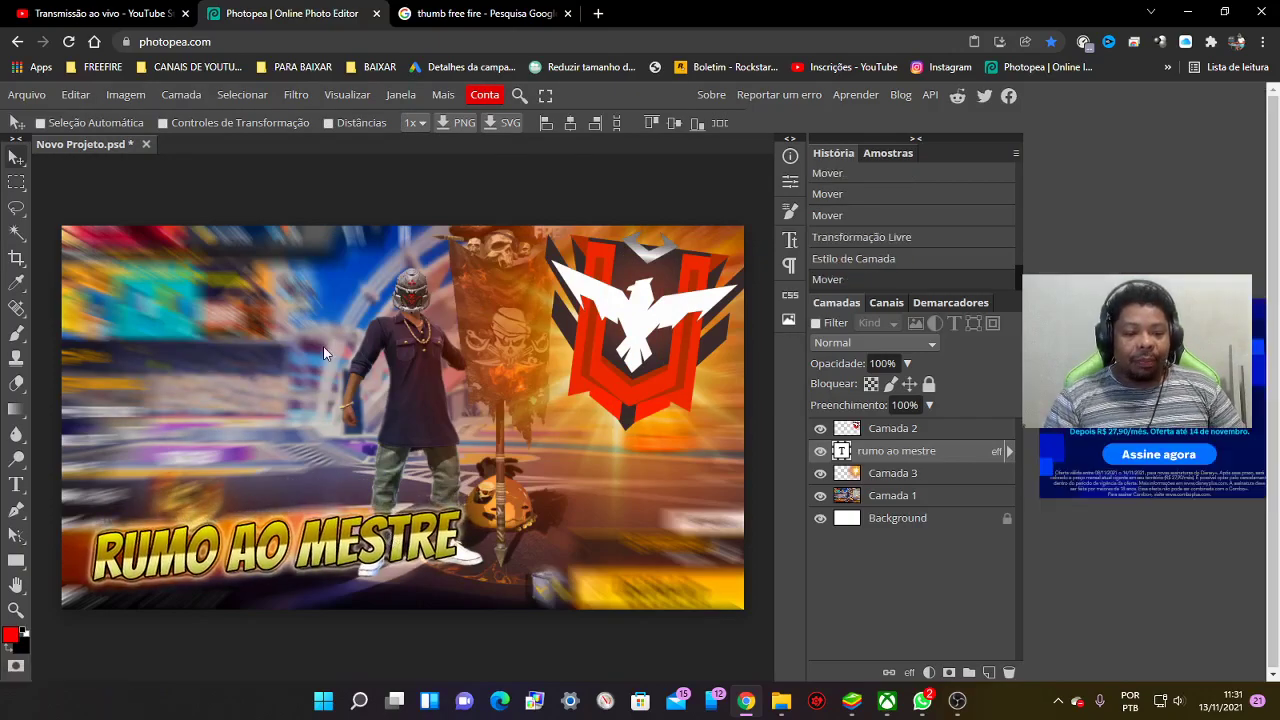
drag(319, 563, 311, 552)
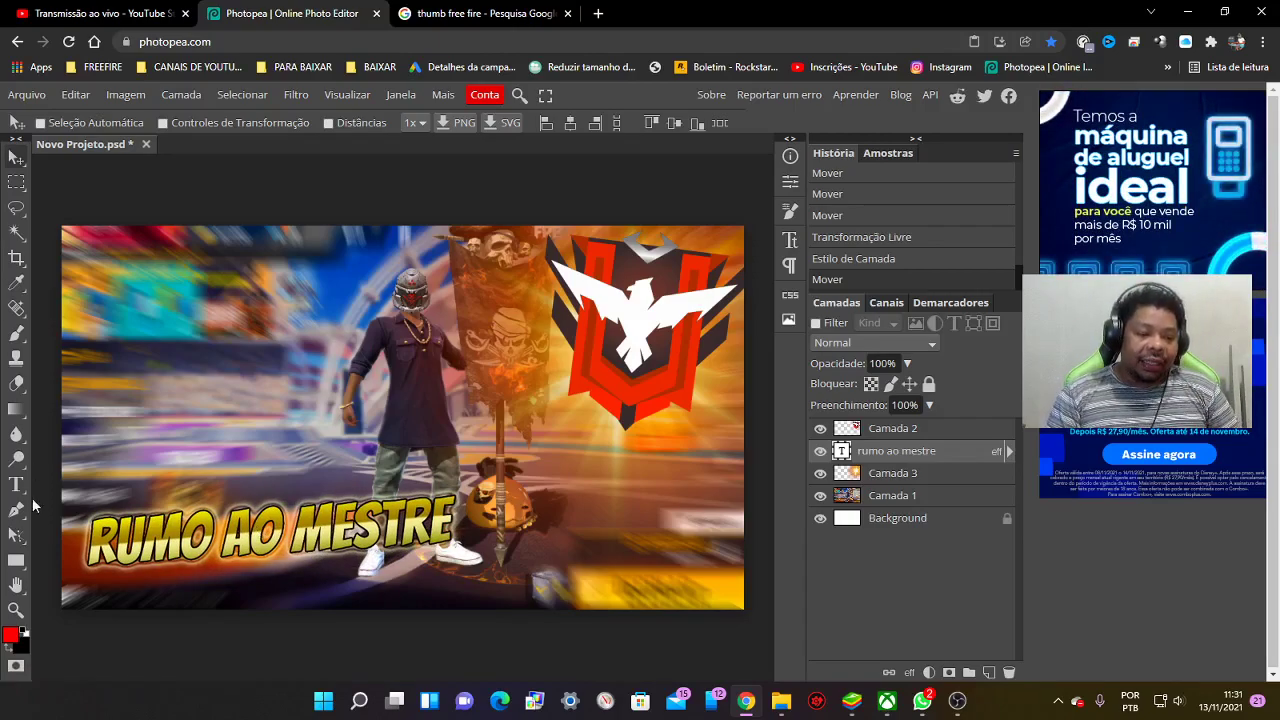
click(15, 562)
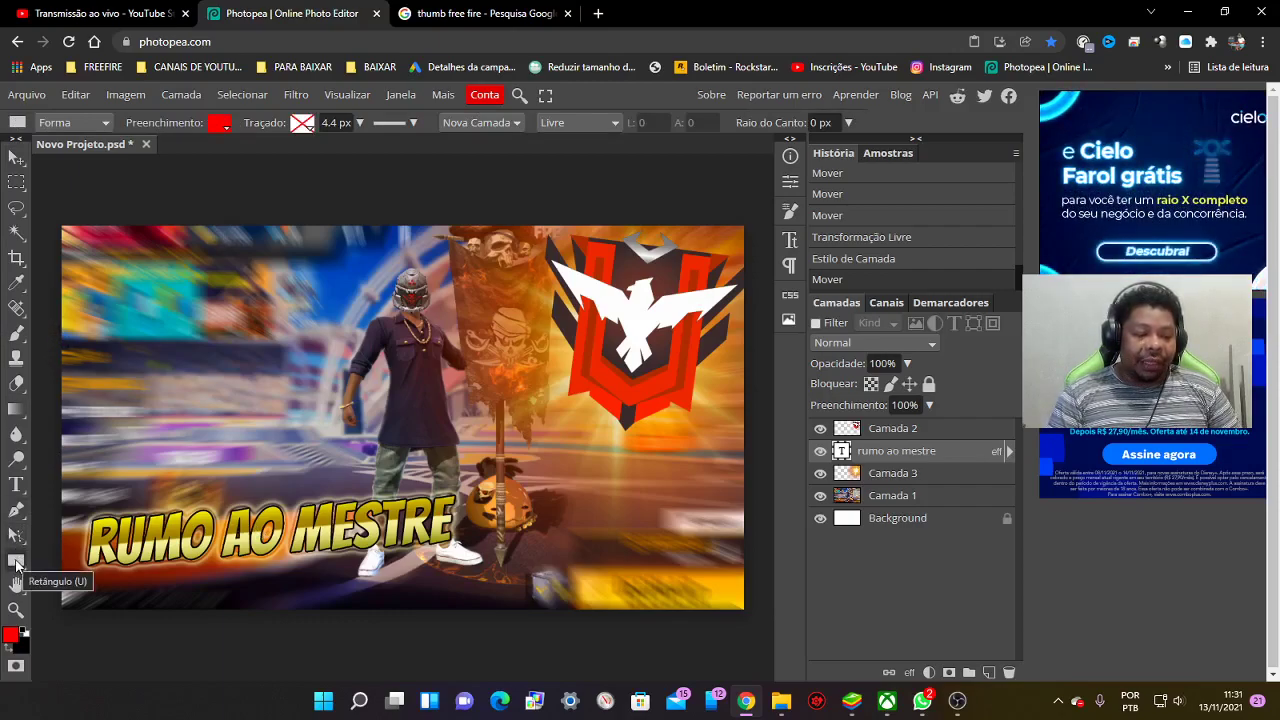
Draw a wide red rectangle and move it down over the title
drag(73, 370, 539, 439)
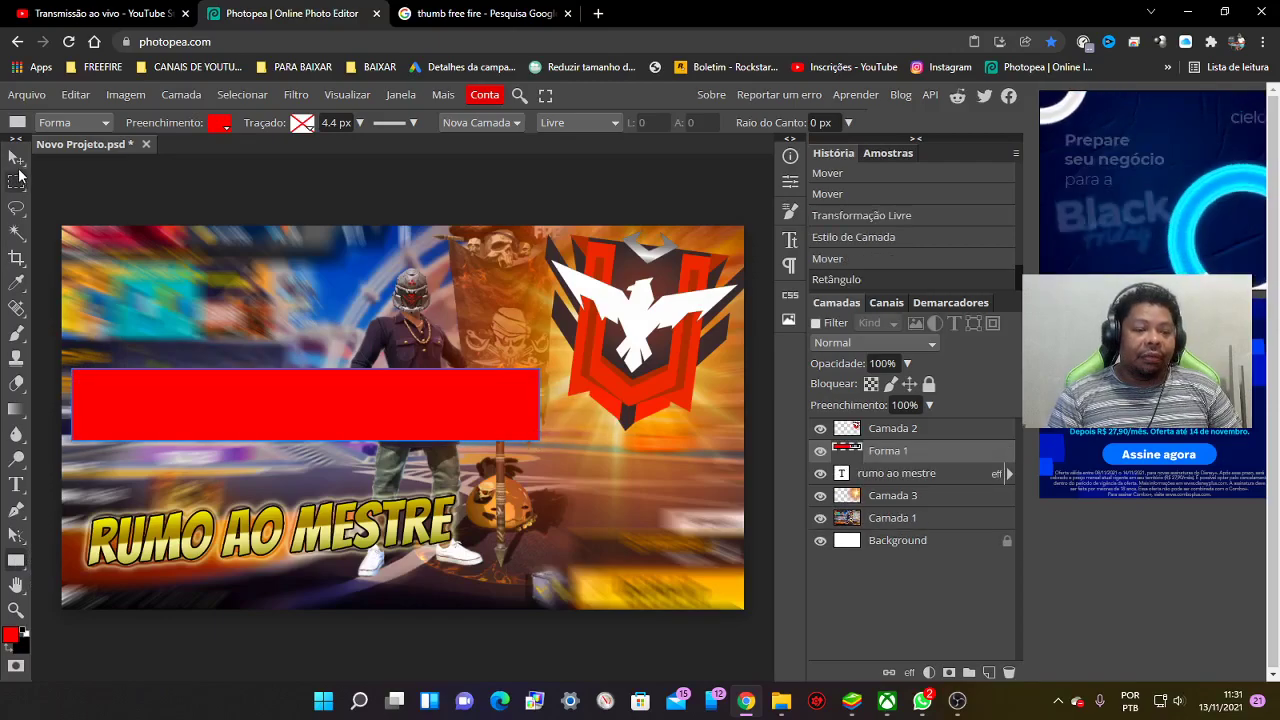
key(v)
drag(421, 425, 398, 556)
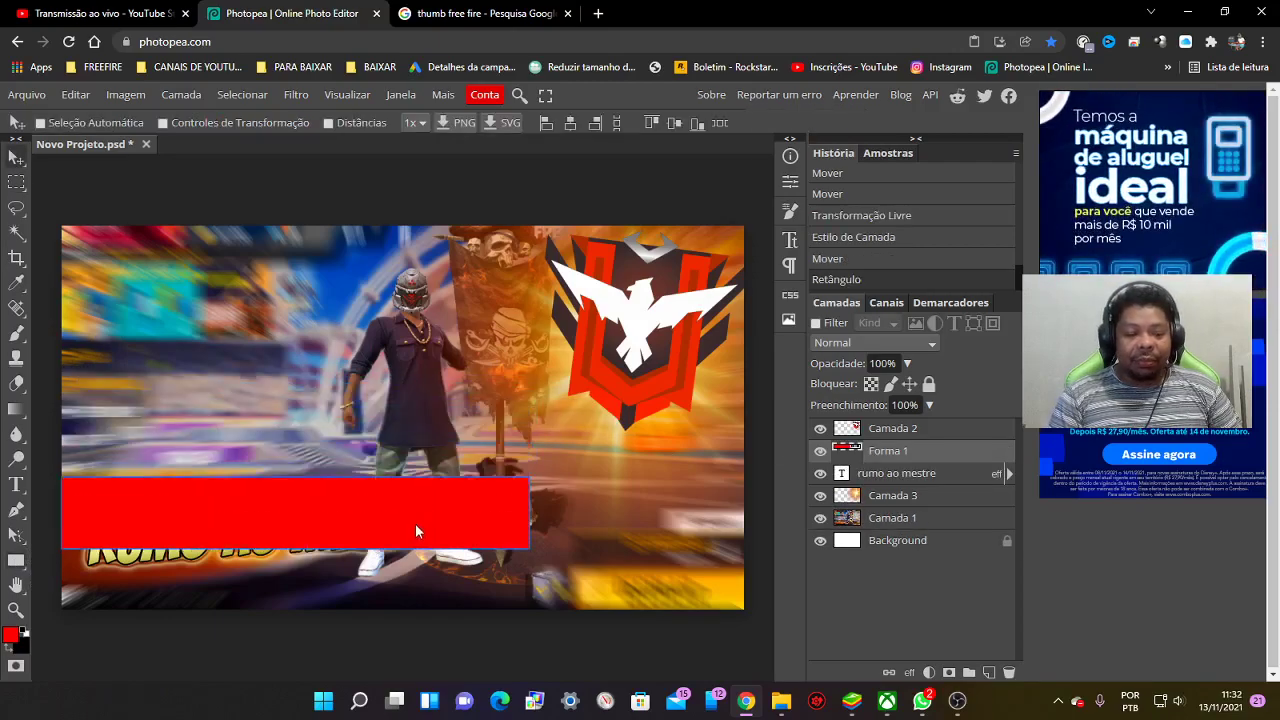
Tilt the rectangle about -4.8° and place Forma 1 beneath the title text layer
key(ctrl+t)
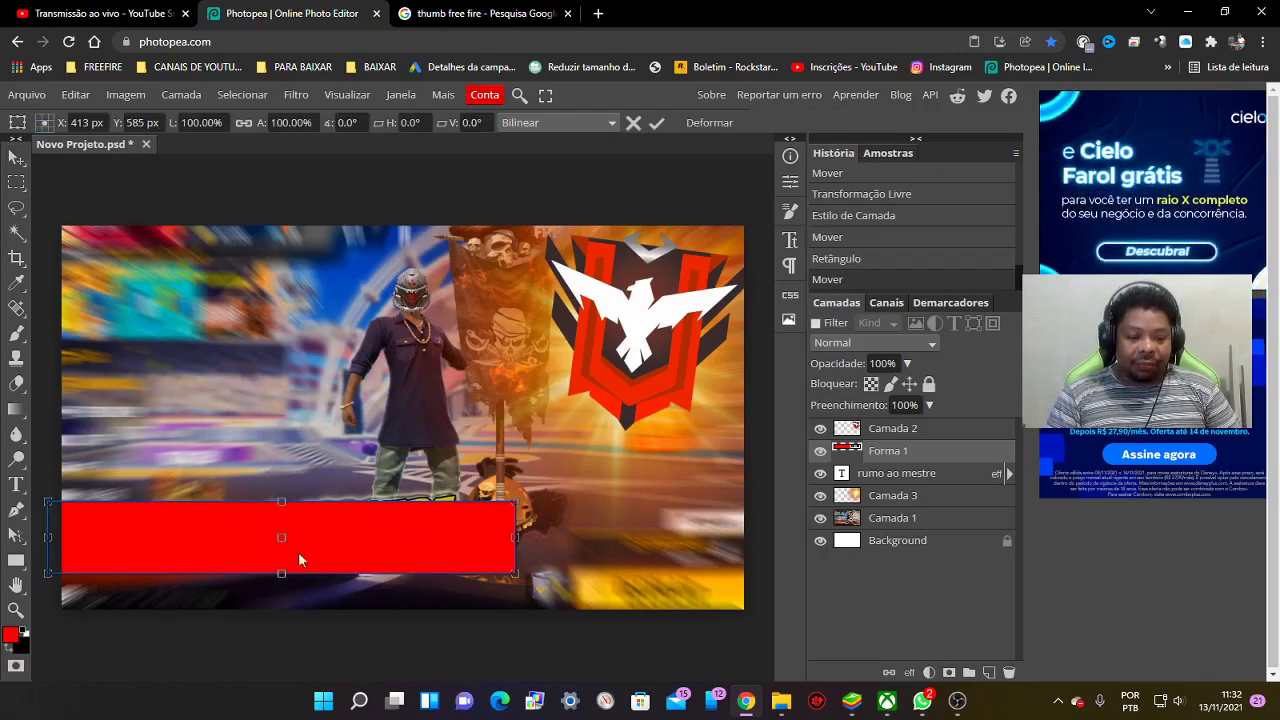
drag(529, 511, 529, 472)
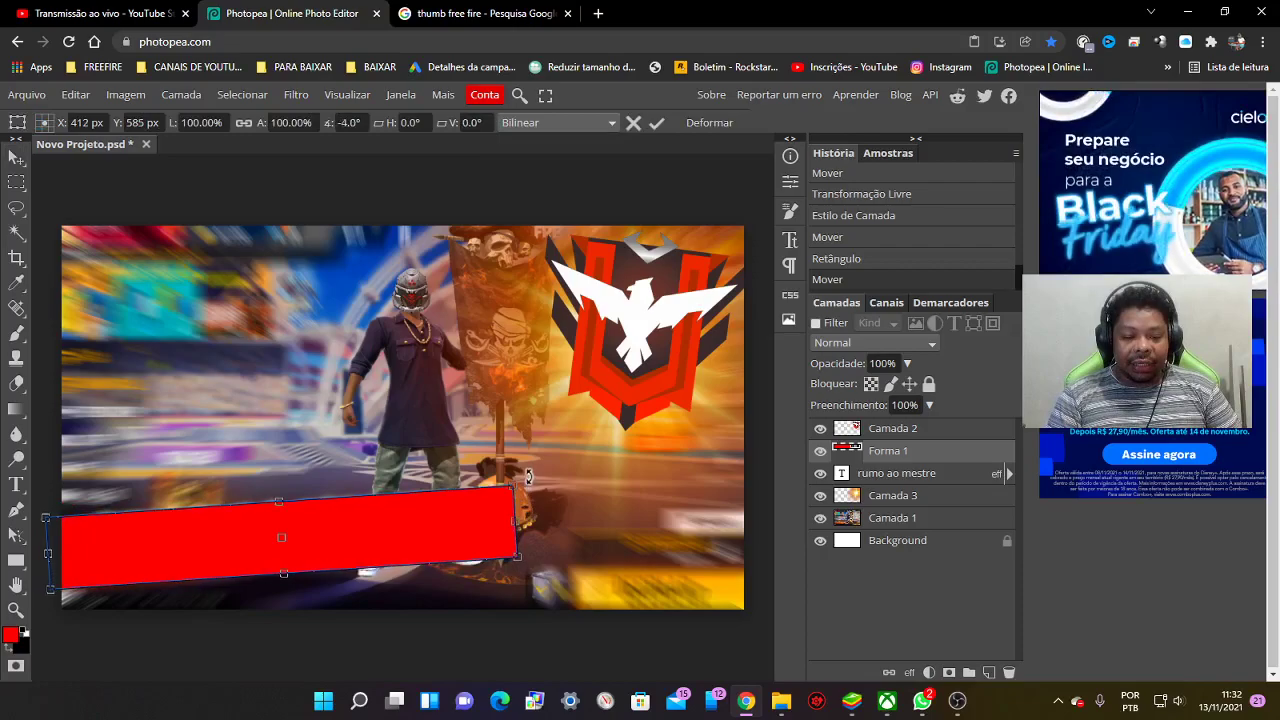
drag(460, 517, 441, 514)
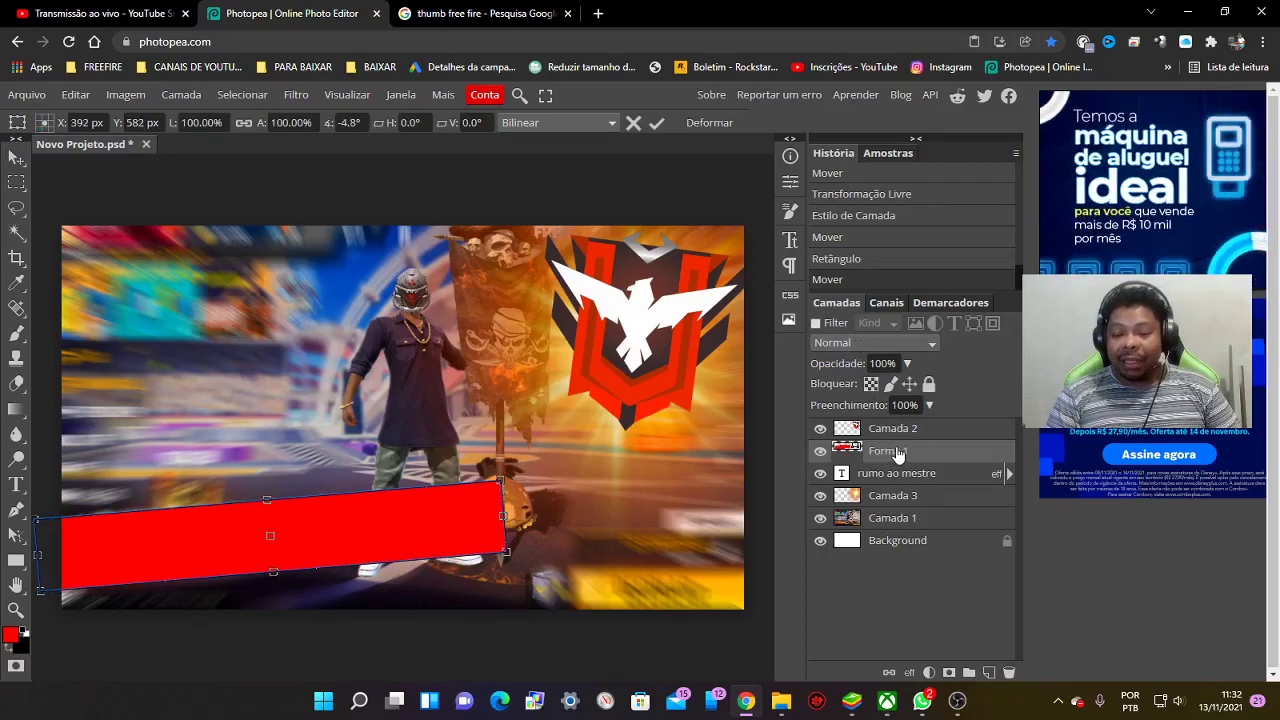
drag(900, 451, 905, 486)
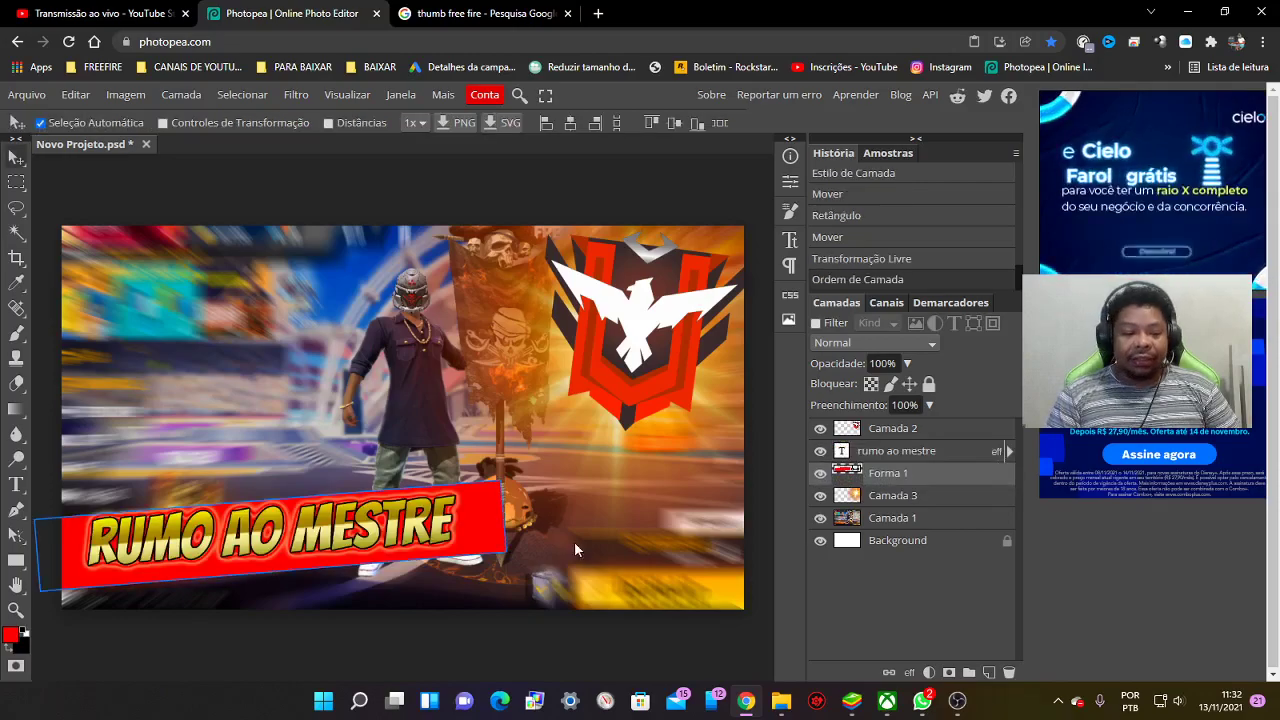
drag(487, 530, 479, 528)
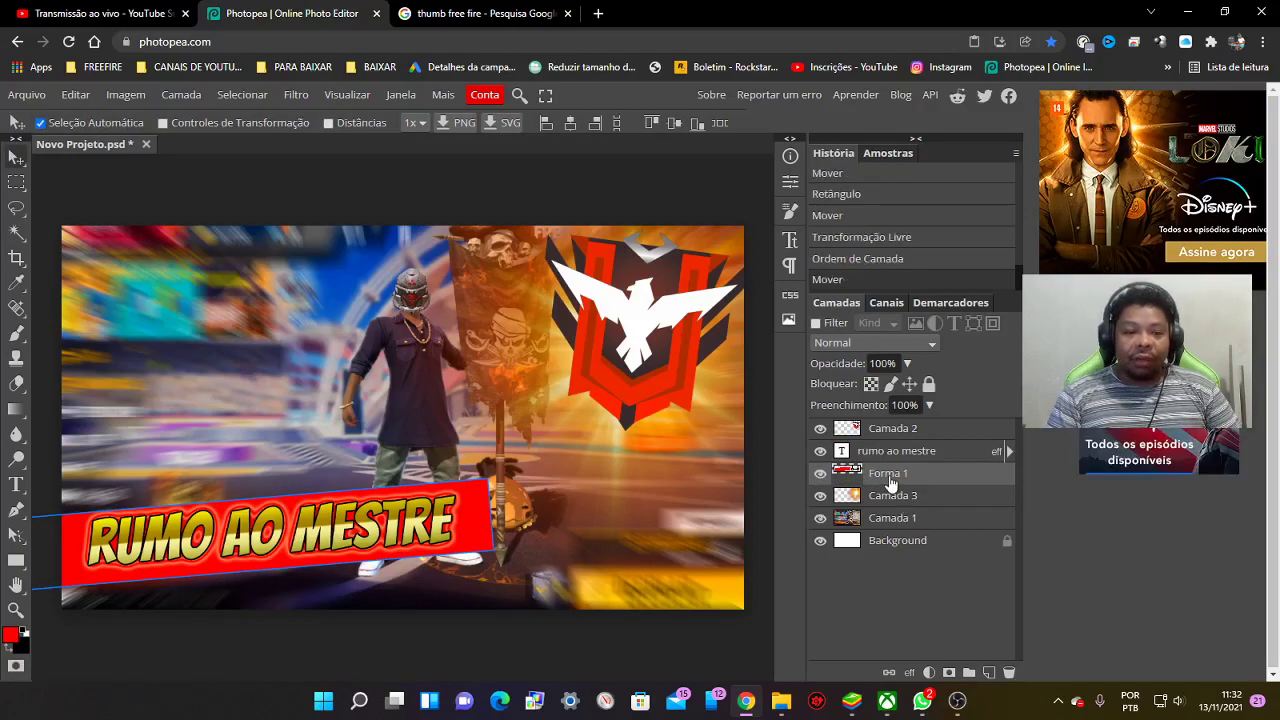
Apply a white Color Overlay to the Forma 1 banner through Blending Options
right_click(890, 481)
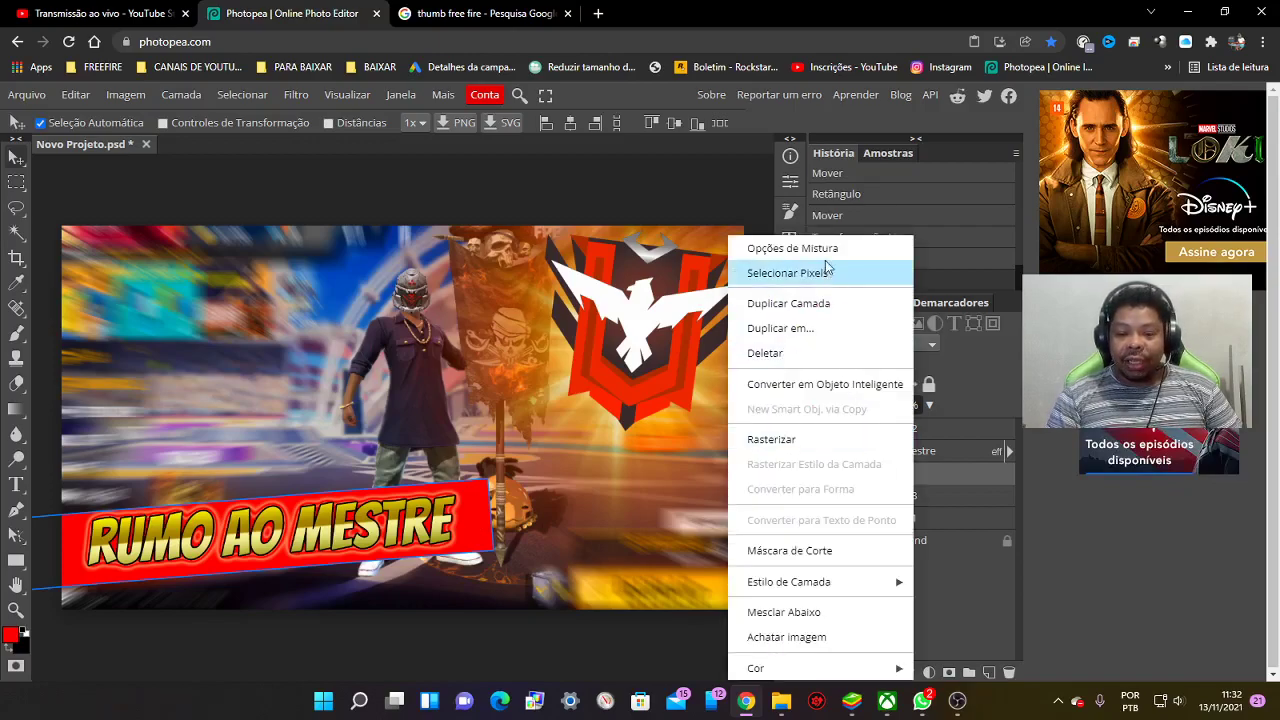
click(795, 249)
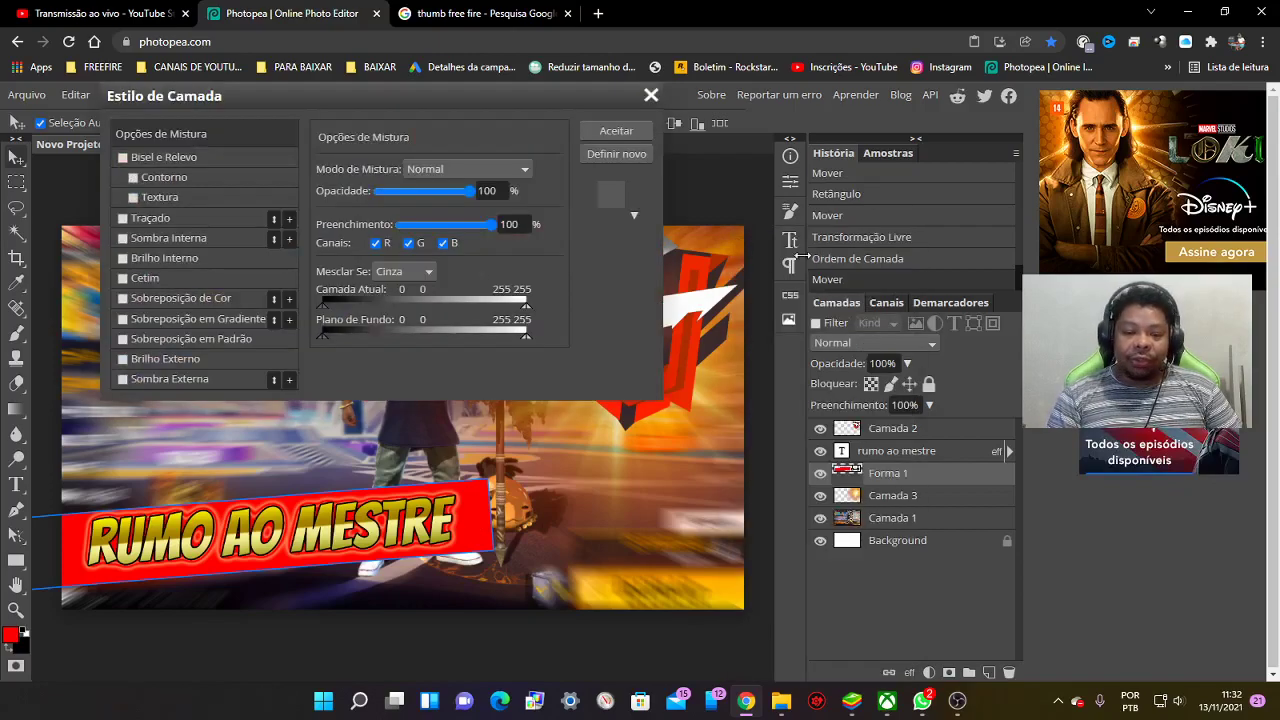
click(156, 298)
click(533, 191)
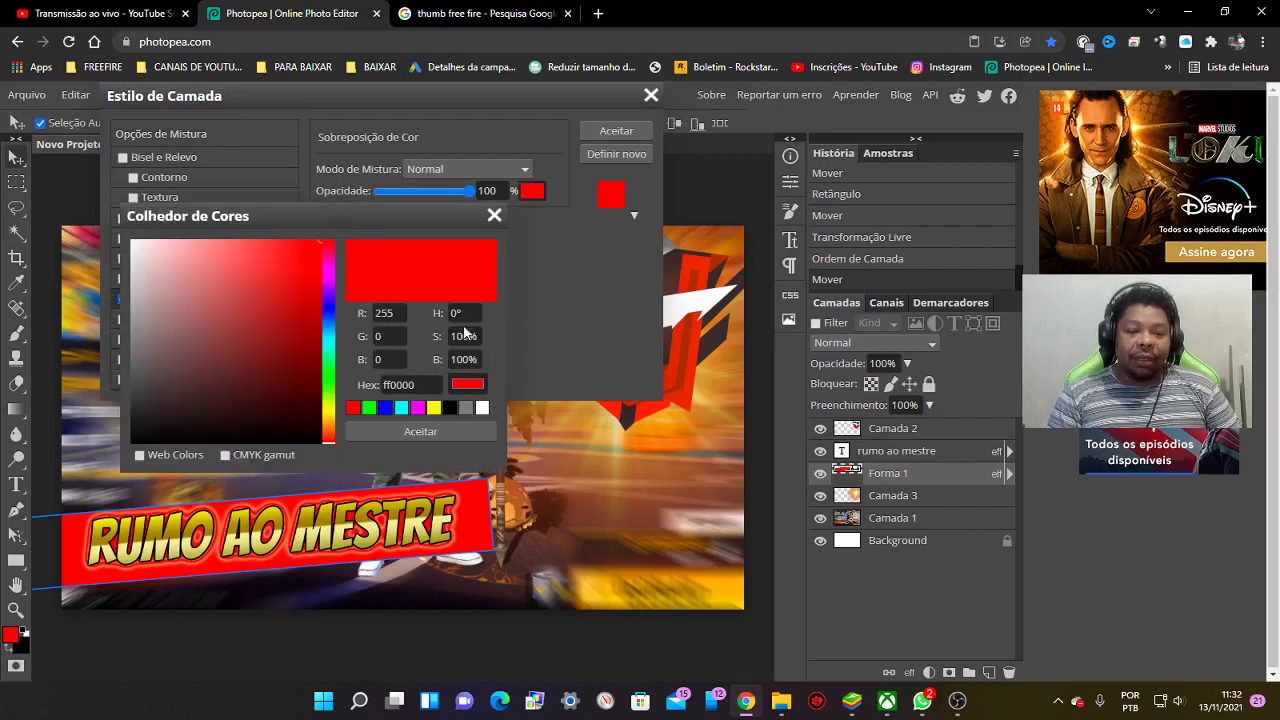
click(481, 410)
click(469, 431)
click(614, 136)
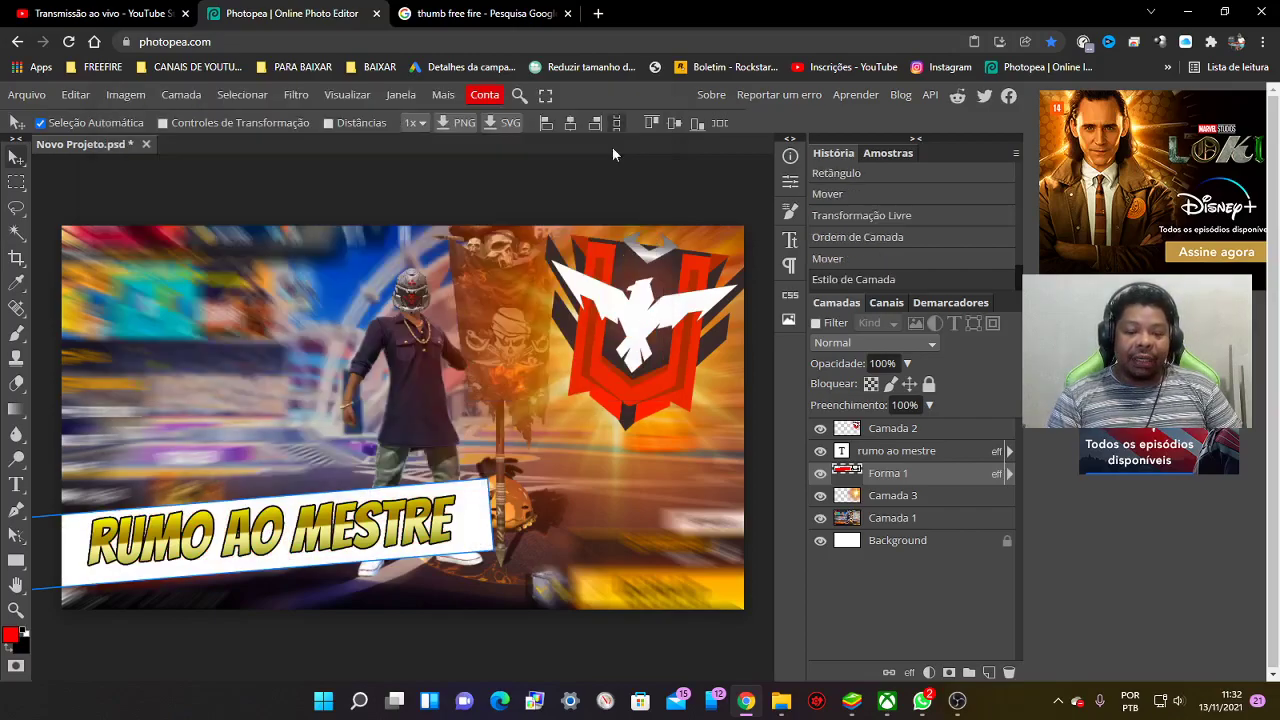
Shift the banner and the RUMO AO MESTRE title slightly left
drag(488, 517, 466, 519)
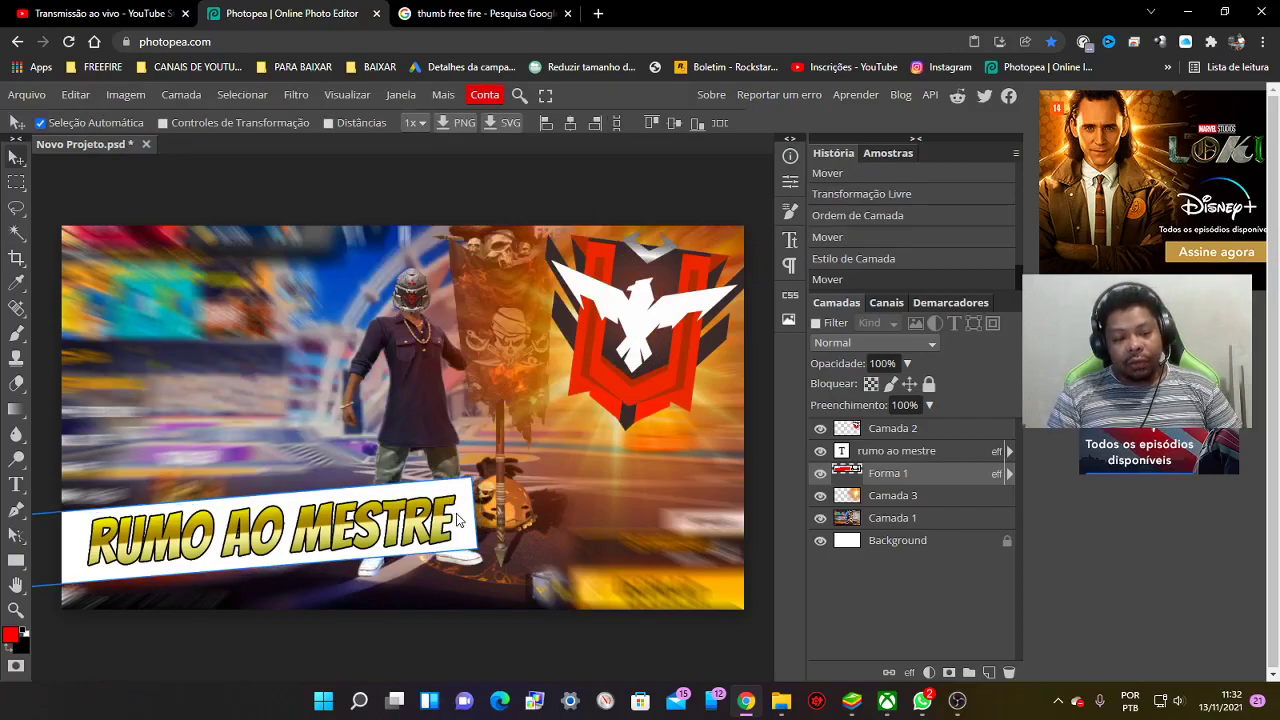
click(566, 521)
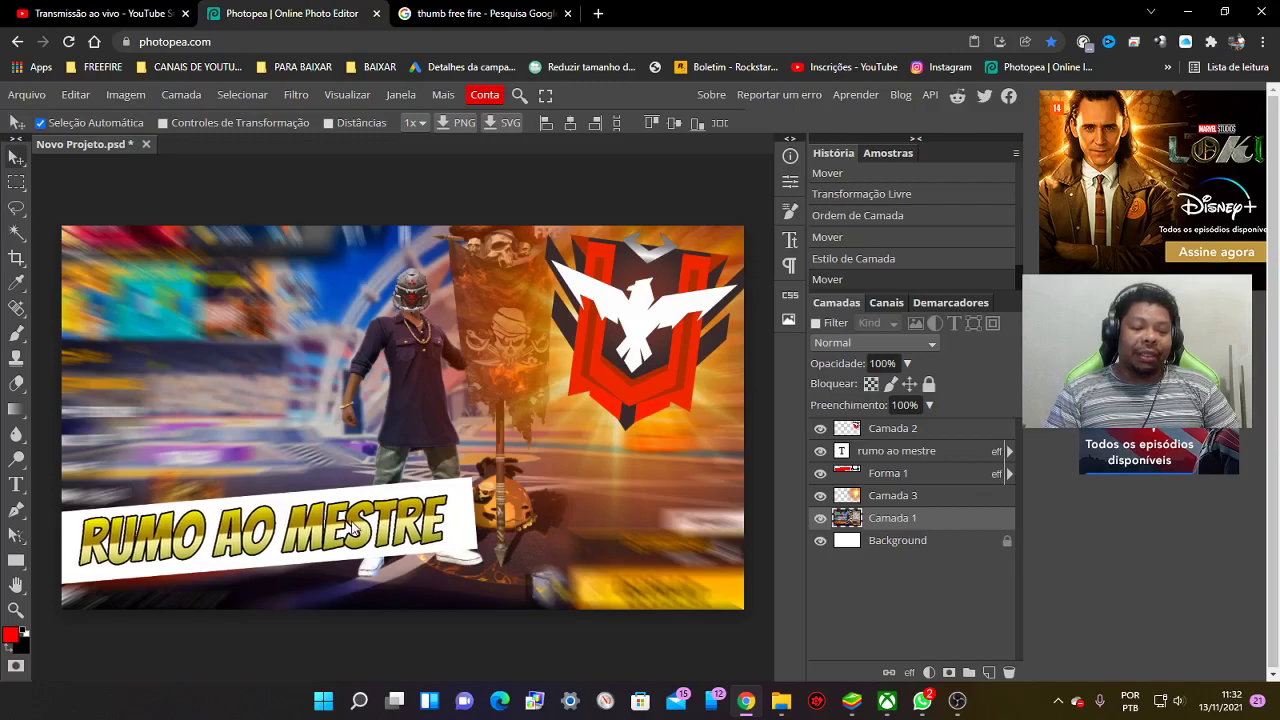
drag(366, 530, 354, 531)
drag(473, 538, 467, 543)
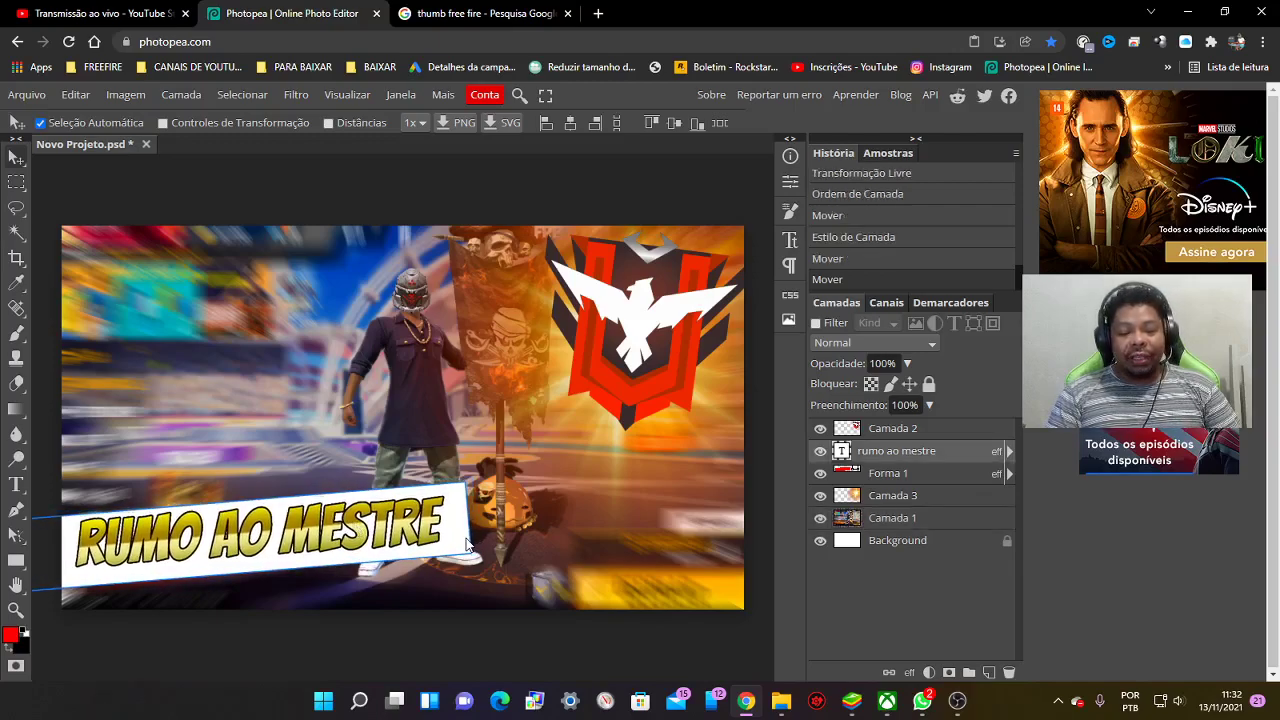
Switch off the banner's Color Overlay so it shows red again
right_click(886, 481)
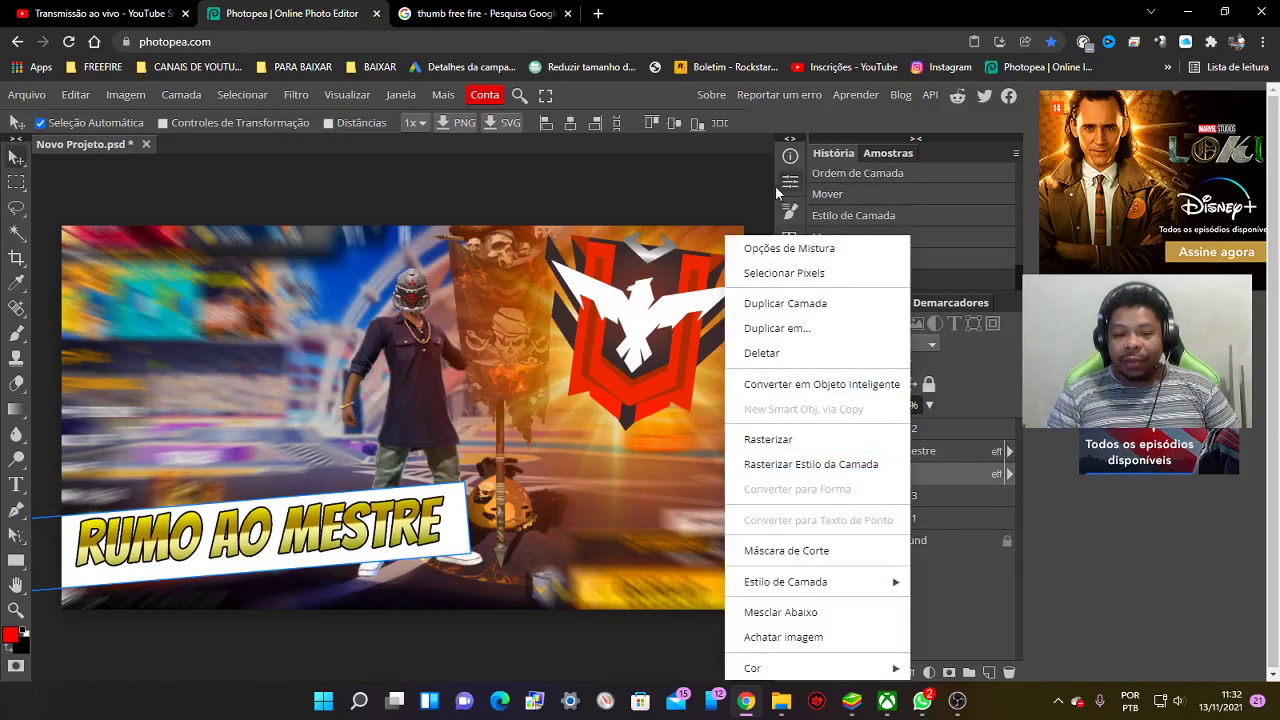
click(789, 248)
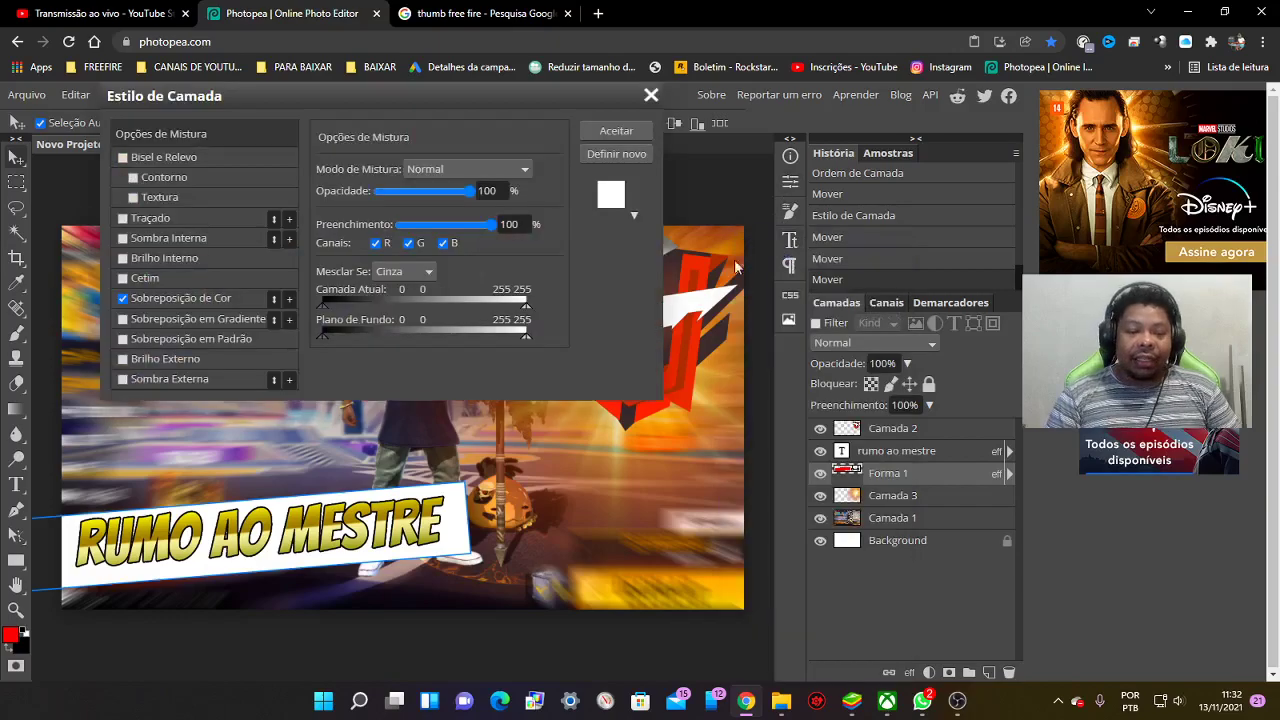
click(140, 299)
click(123, 299)
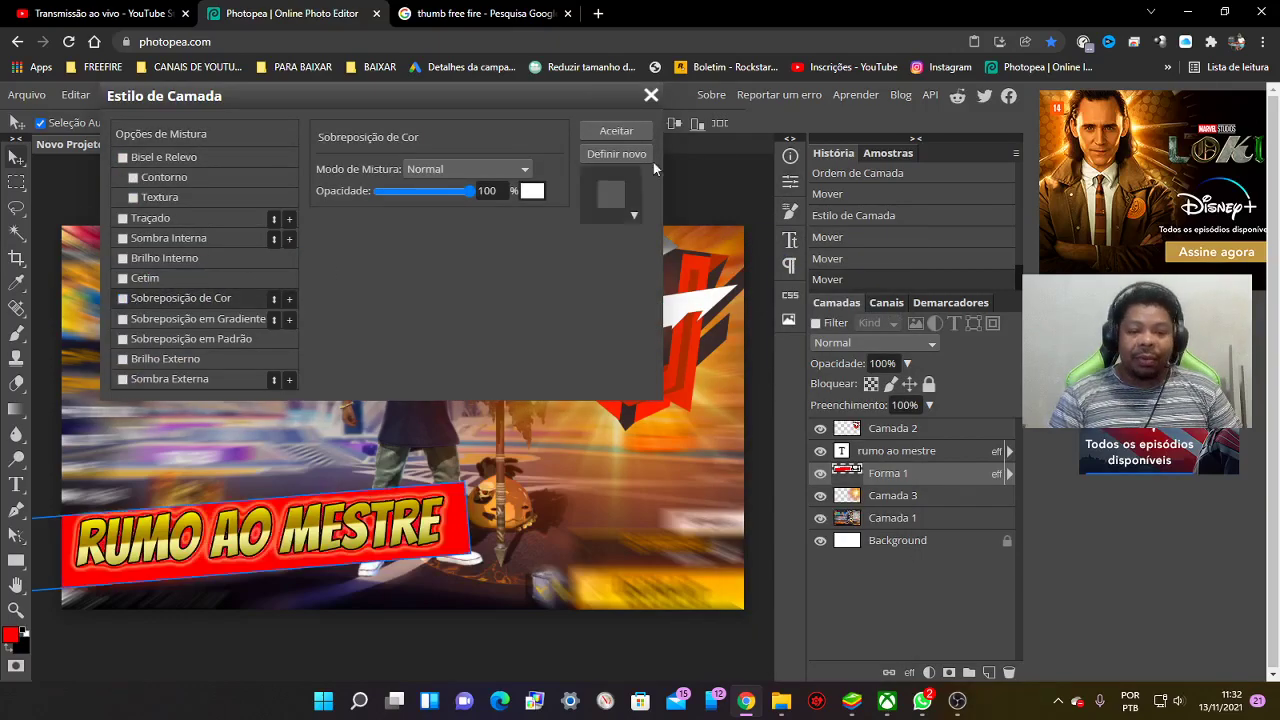
click(616, 132)
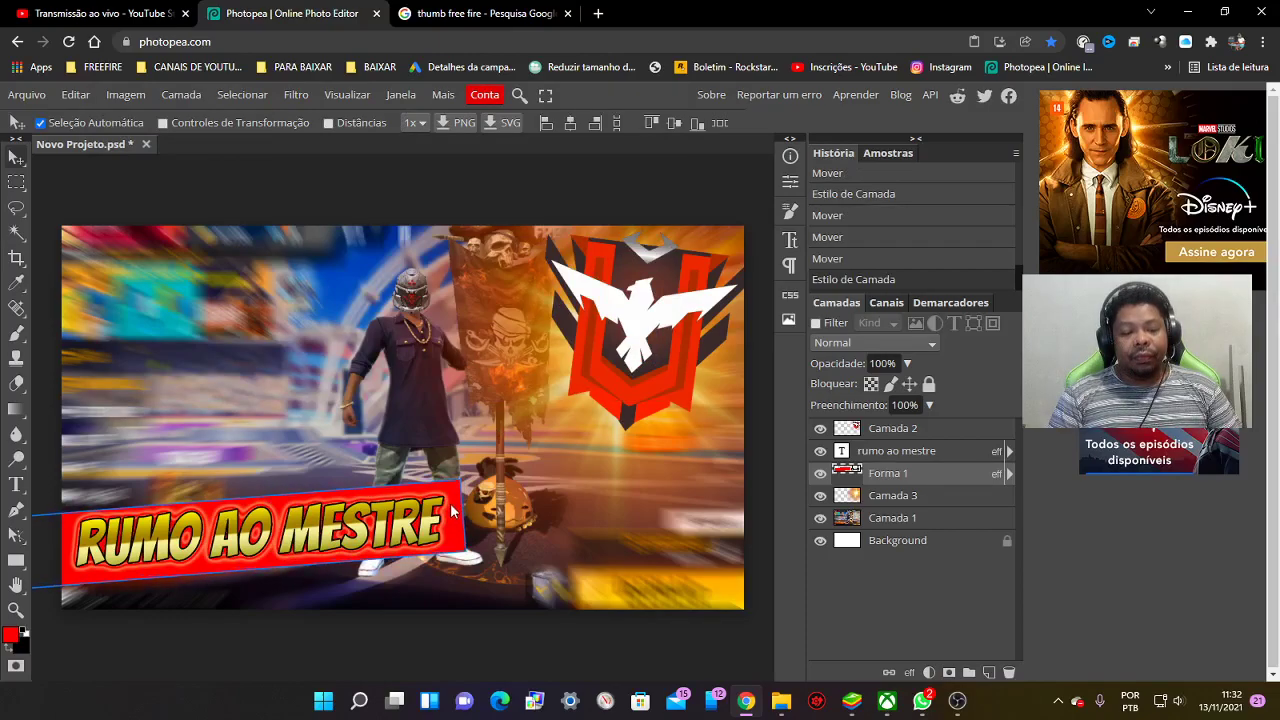
click(631, 518)
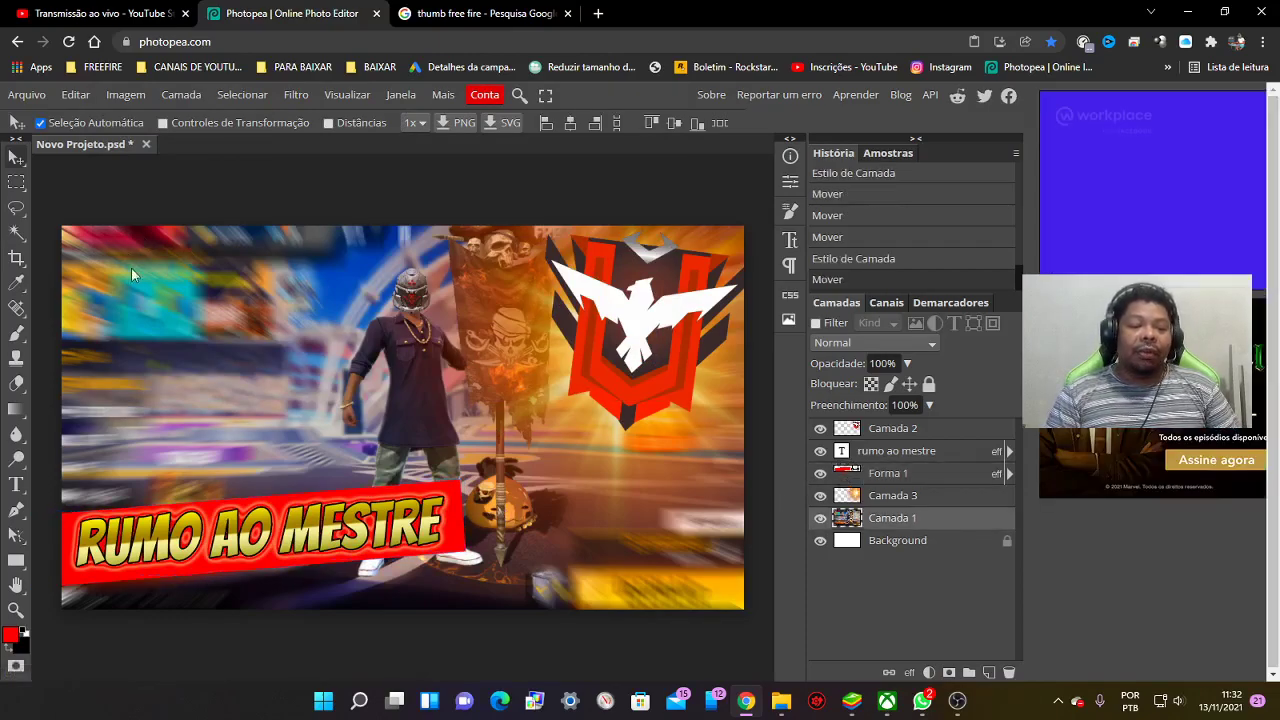
Type a new 'JOGANDO COM' headline at the top-left and select all of its text
click(16, 484)
click(226, 366)
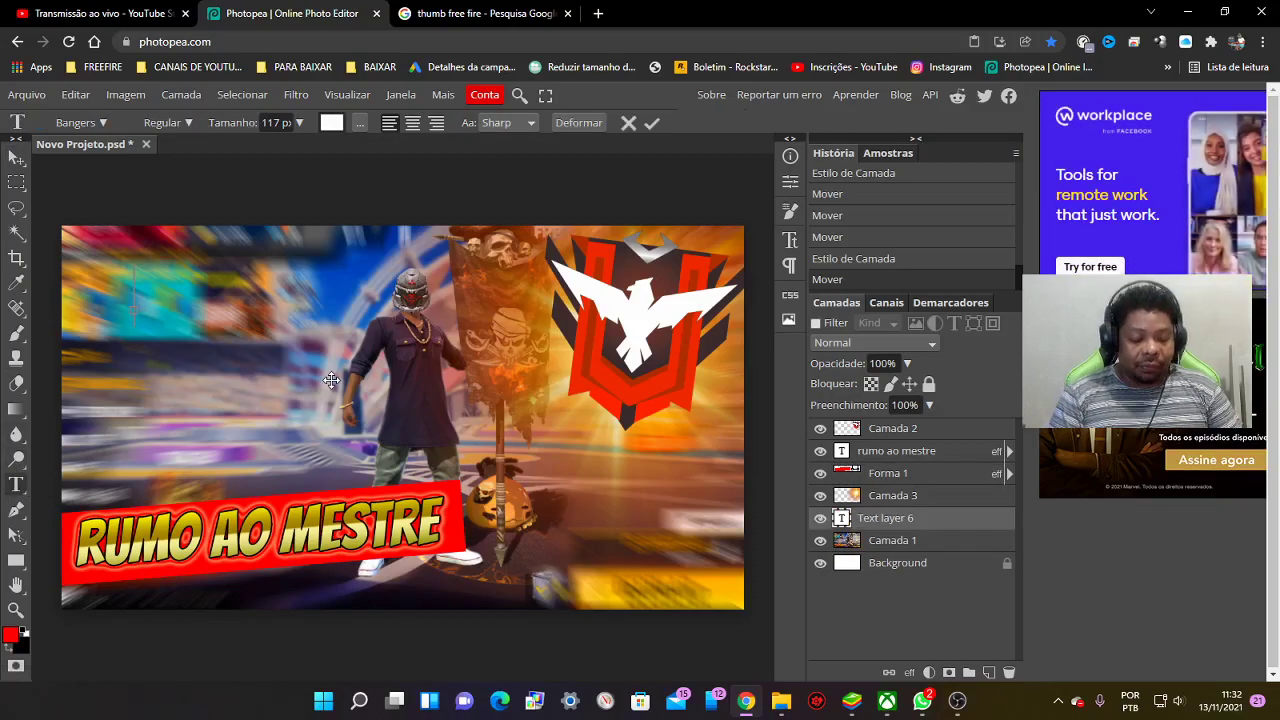
text(JOgando)
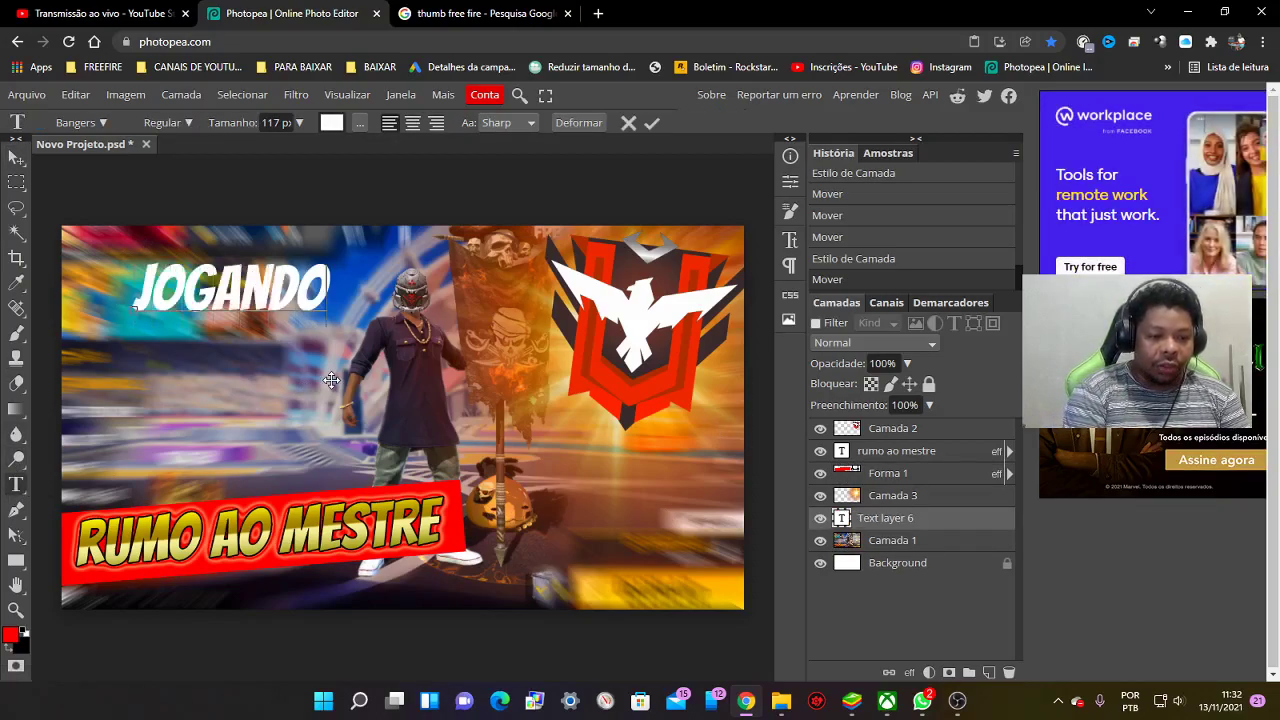
text( comc)
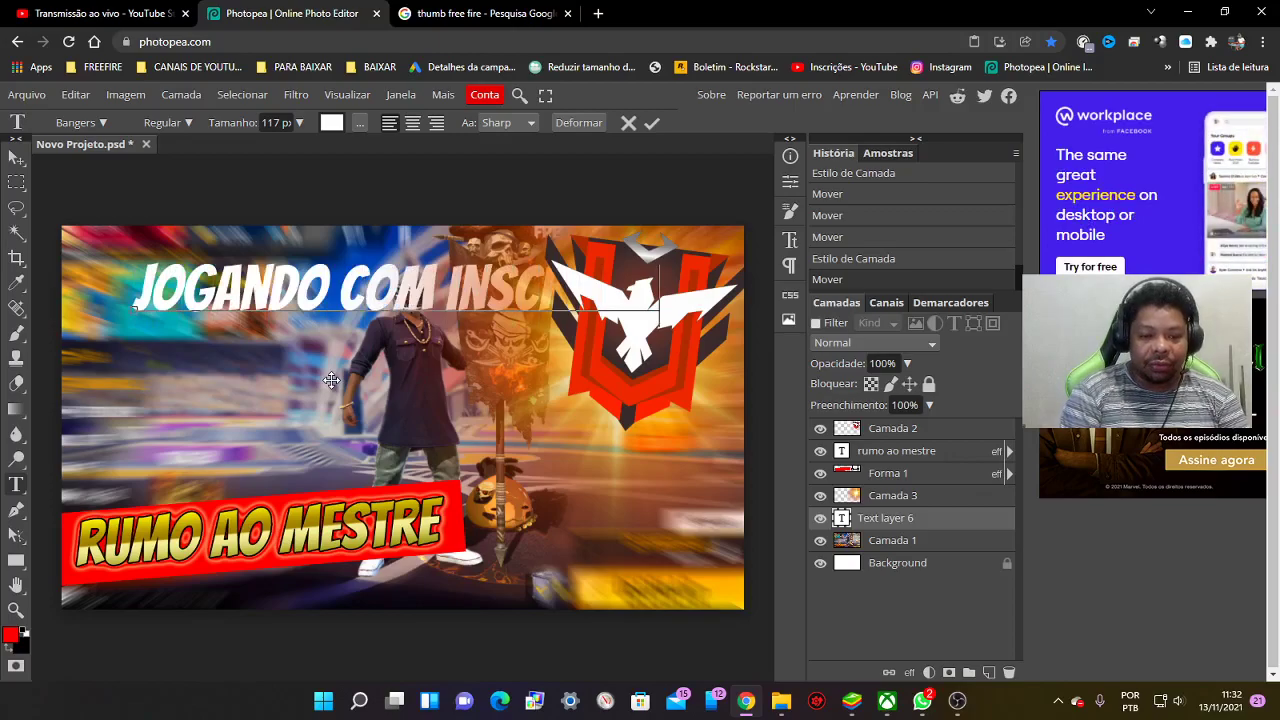
key(ctrl+a)
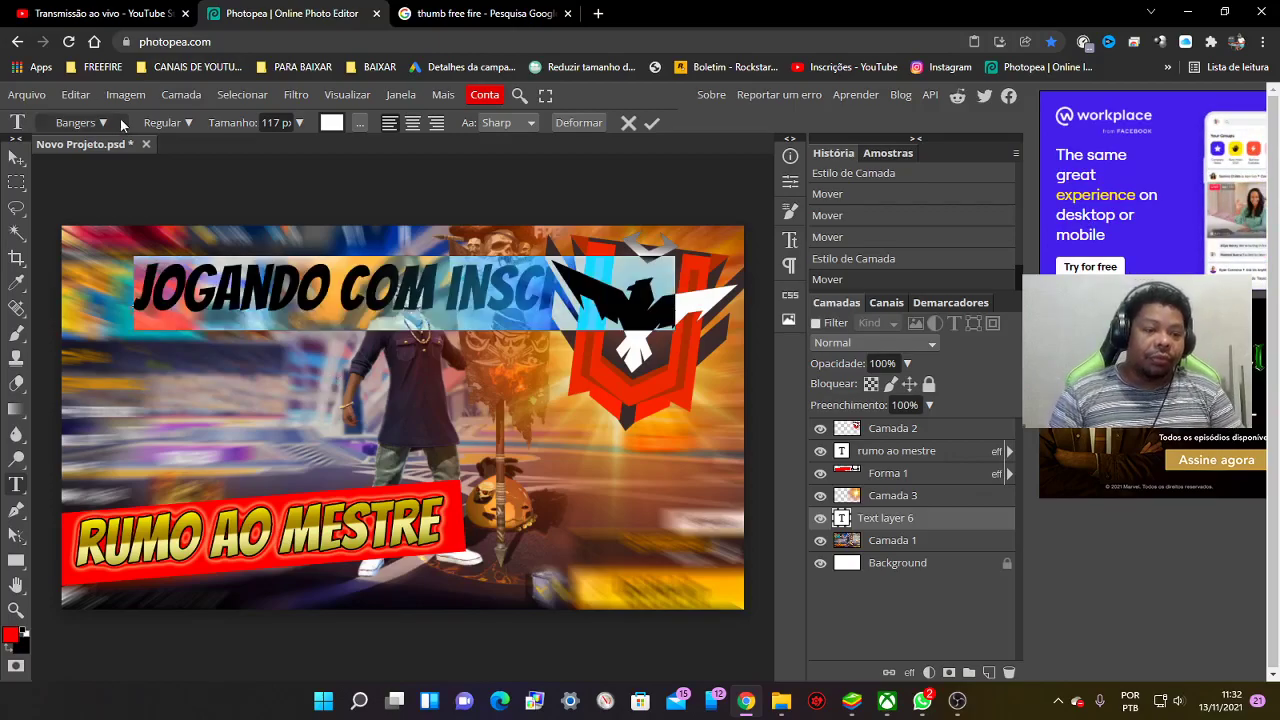
click(117, 118)
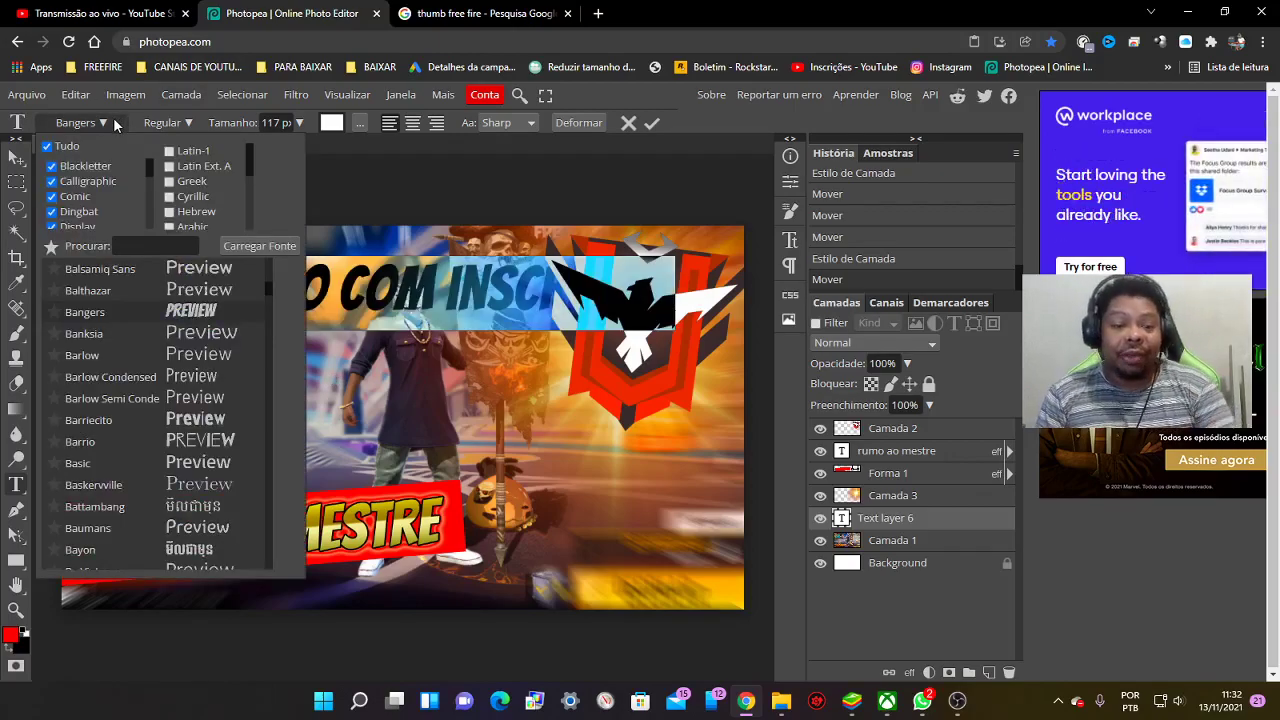
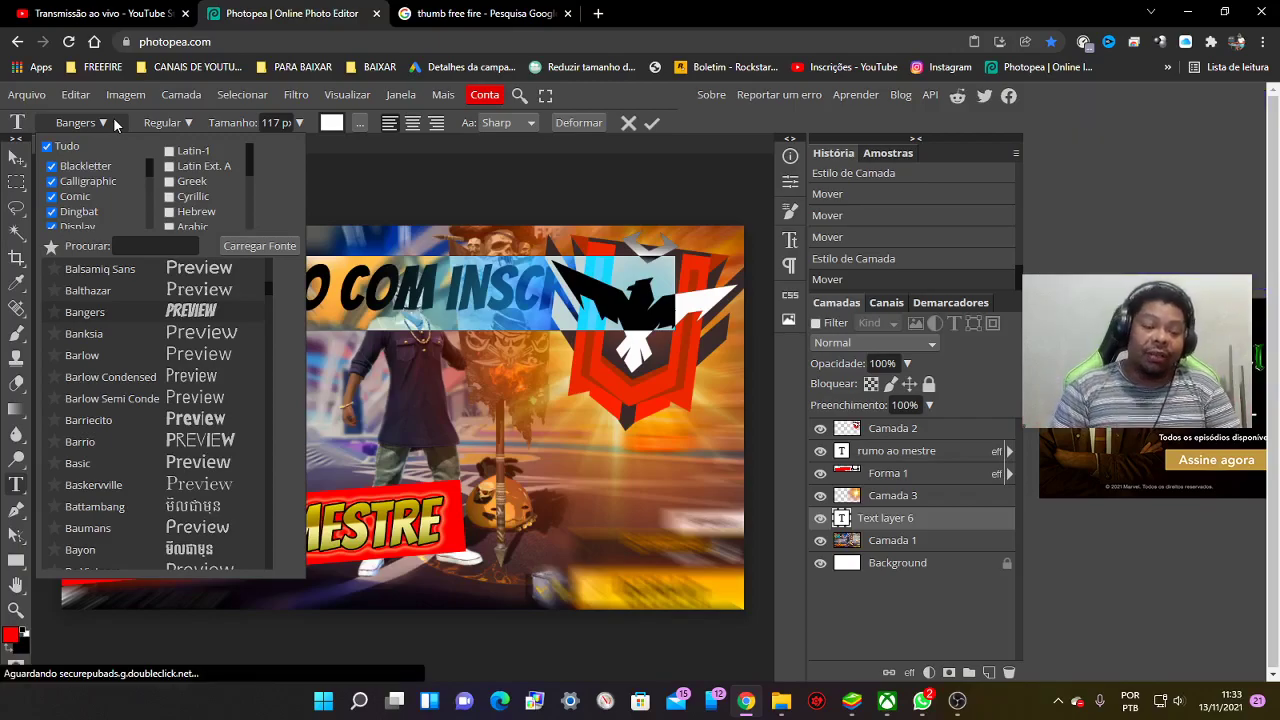
Browse the font list and apply Peace Sans to the title
scroll(137, 325, down, 1)
scroll(153, 386, up, 5)
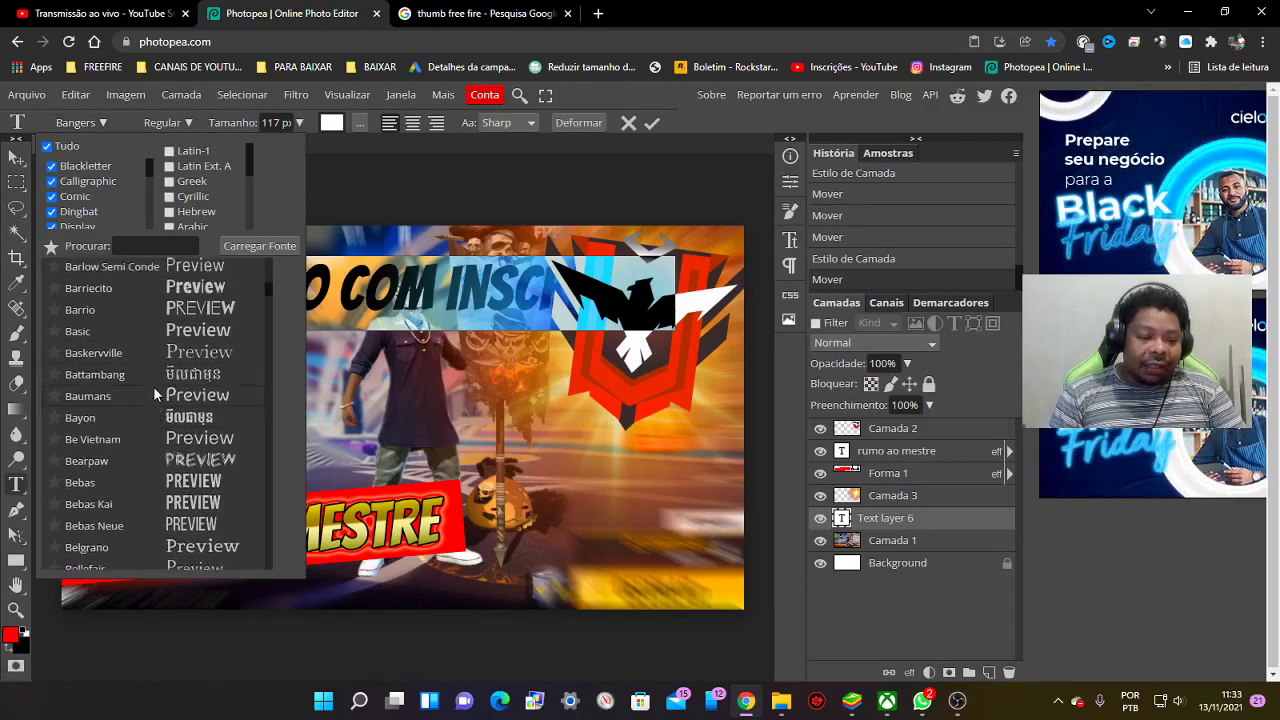
scroll(150, 395, up, 5)
scroll(150, 396, up, 5)
scroll(145, 392, up, 3)
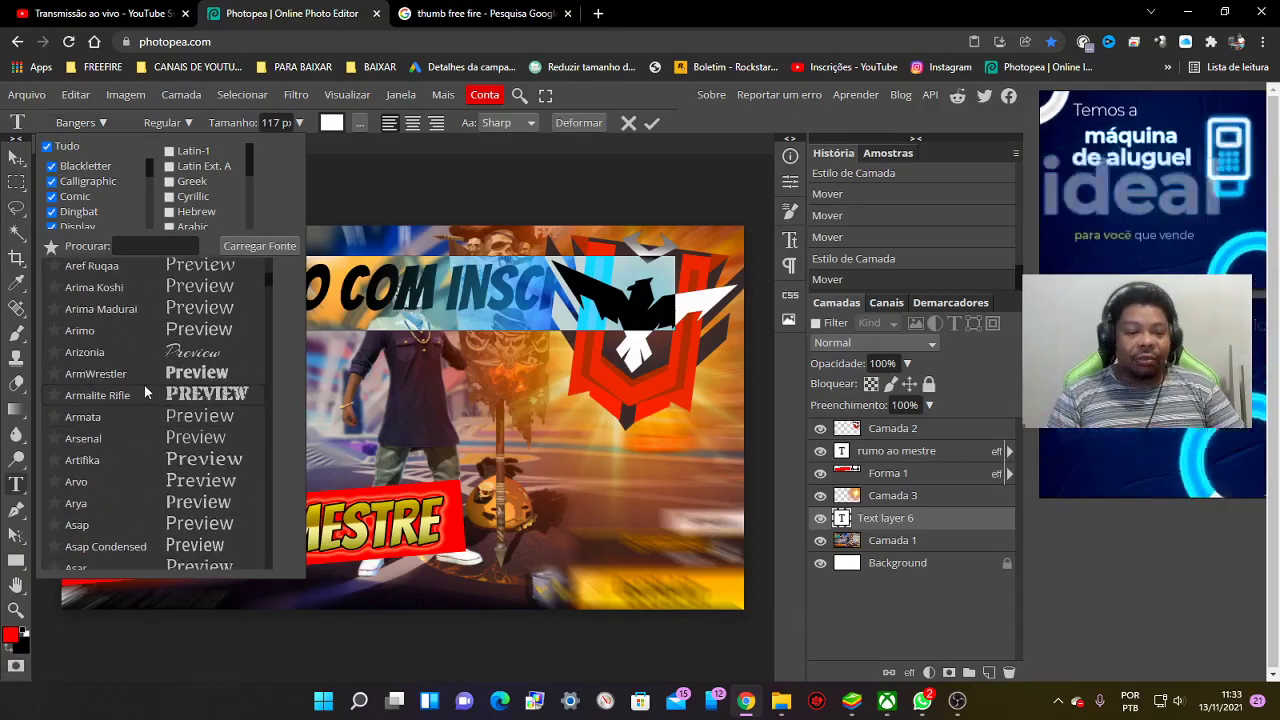
scroll(150, 395, up, 5)
scroll(175, 410, up, 5)
scroll(200, 430, up, 5)
scroll(199, 426, up, 5)
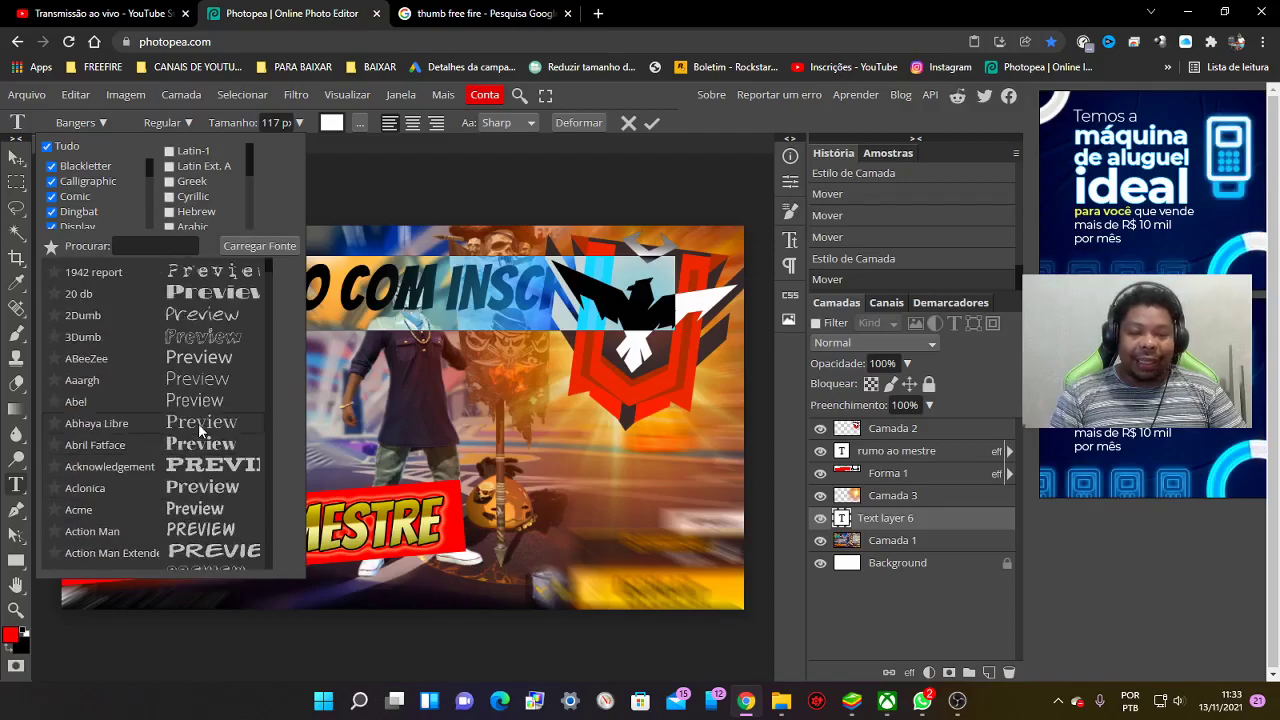
scroll(198, 421, up, 5)
scroll(196, 410, up, 5)
scroll(196, 418, down, 5)
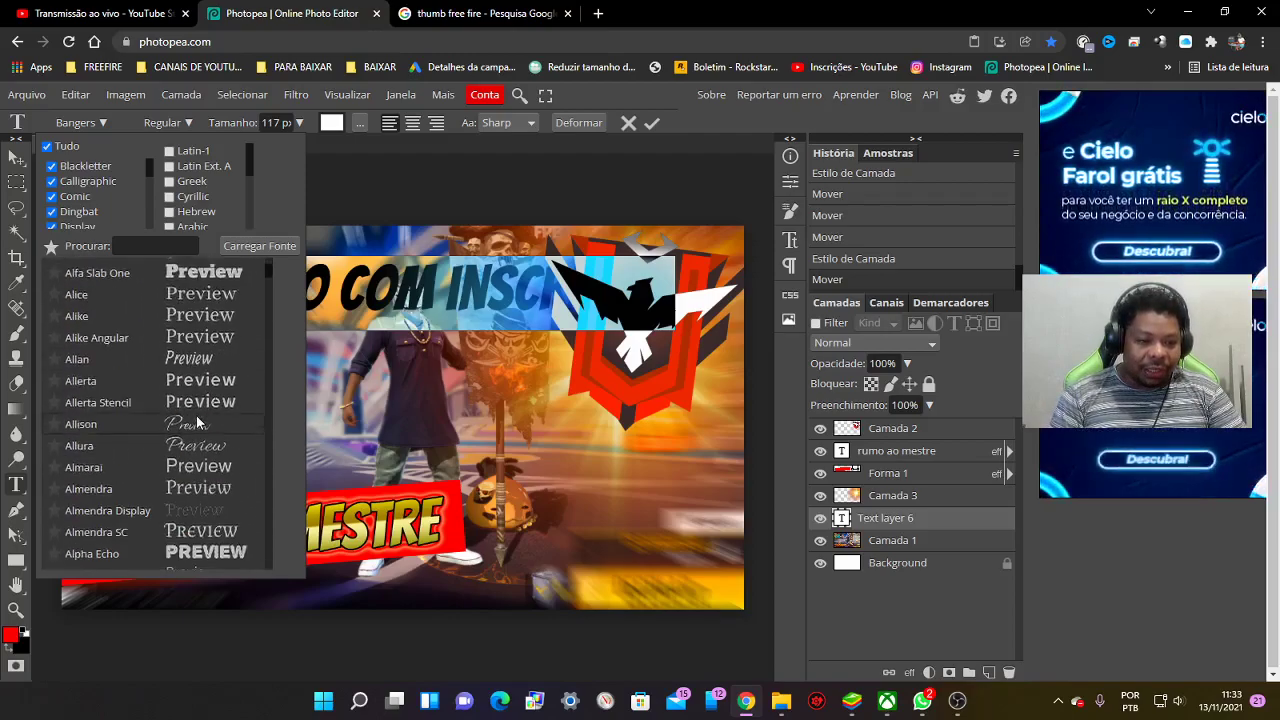
scroll(194, 410, down, 5)
scroll(194, 408, down, 5)
mouse_move(273, 284)
mouse_down()
mouse_move(285, 482)
mouse_move(284, 468)
mouse_up()
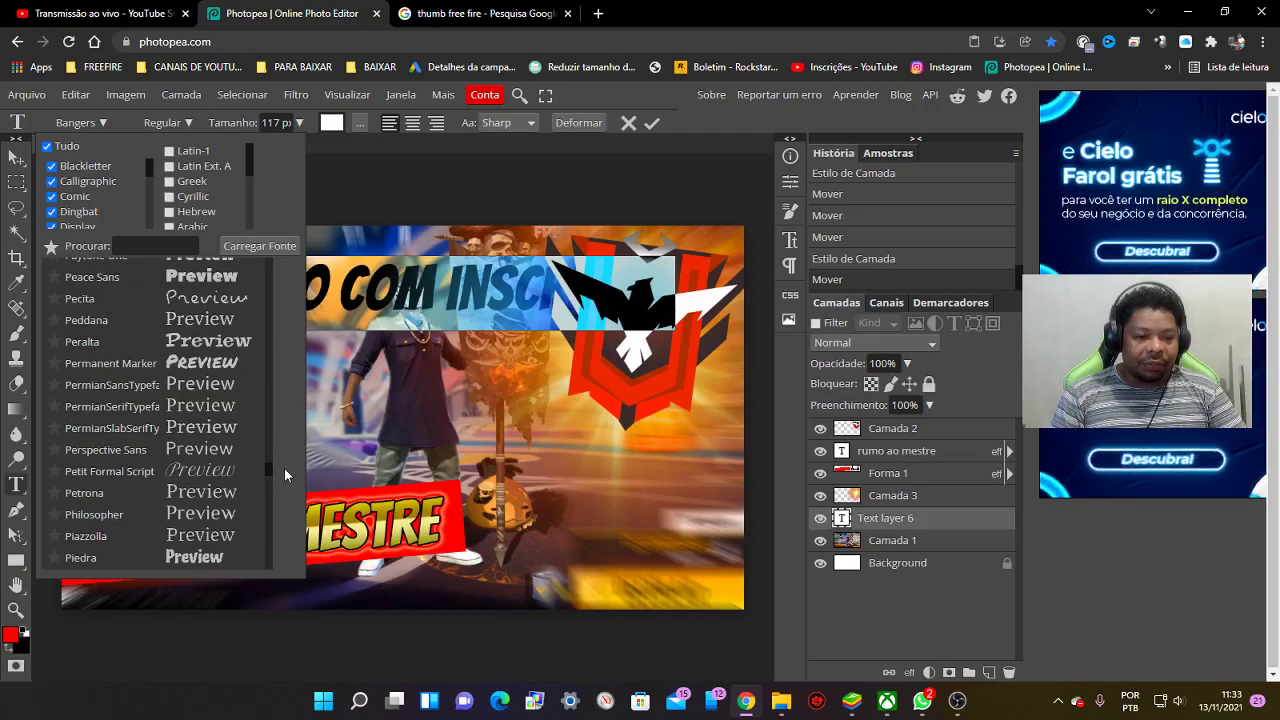
click(201, 277)
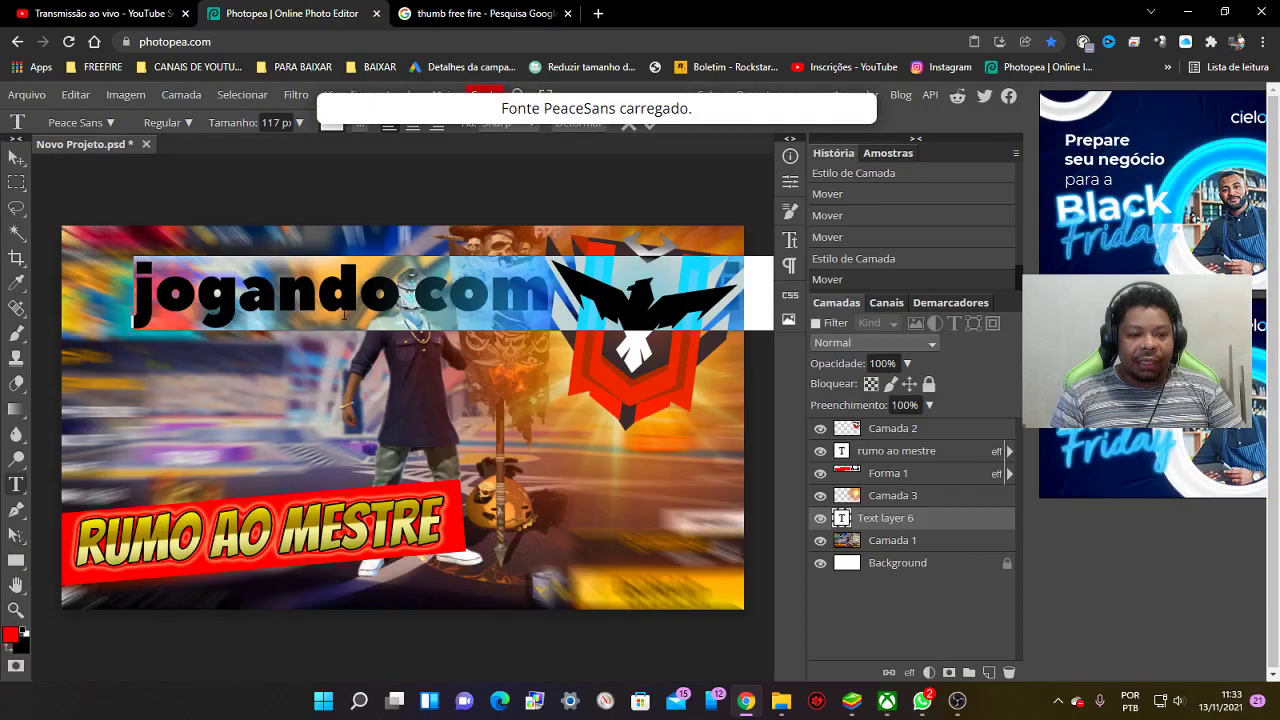
Retype the title as JOGANDO COM INSCRITOS at about 47 px and place it top-left
text(JO)
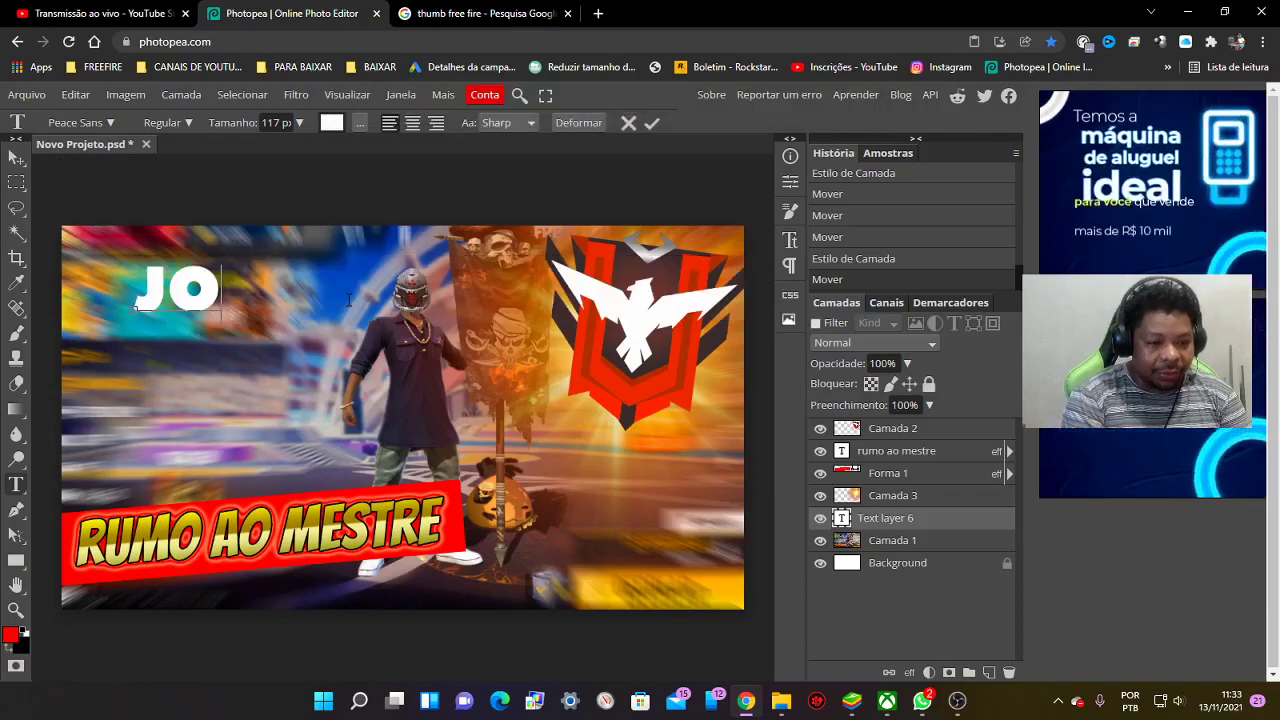
text(GANDO CO)
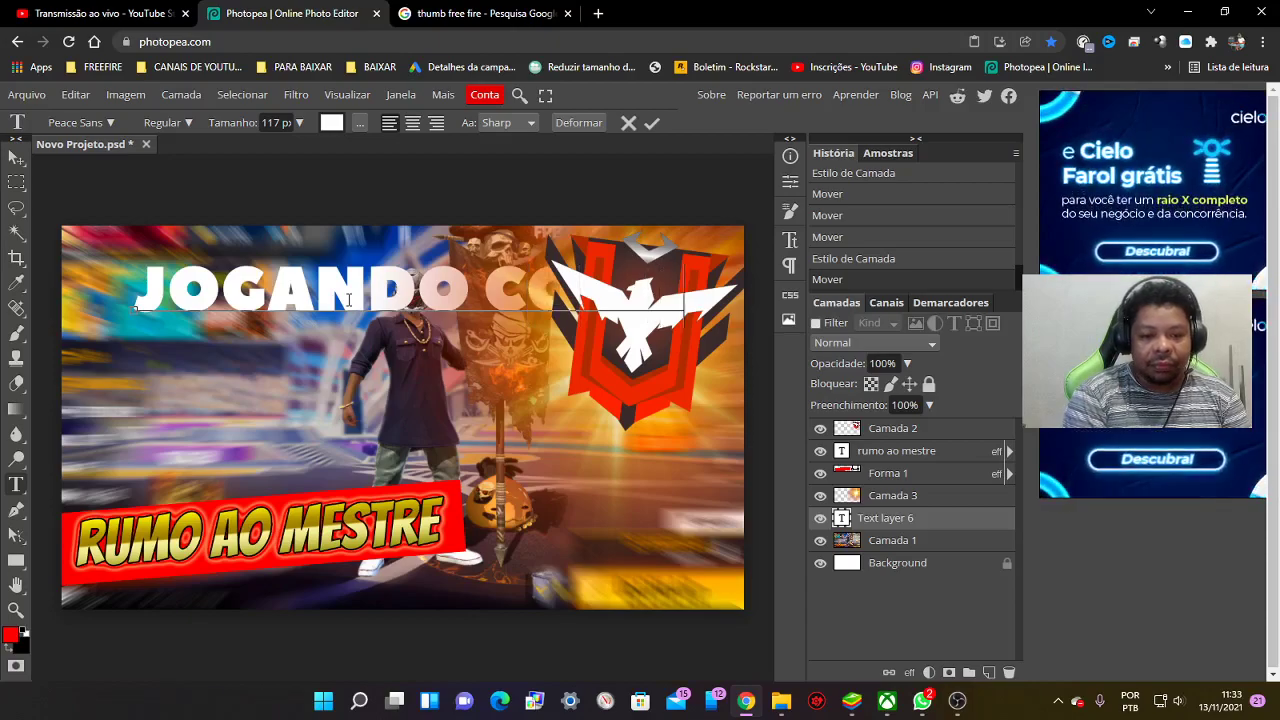
text(M)
key(ctrl+a)
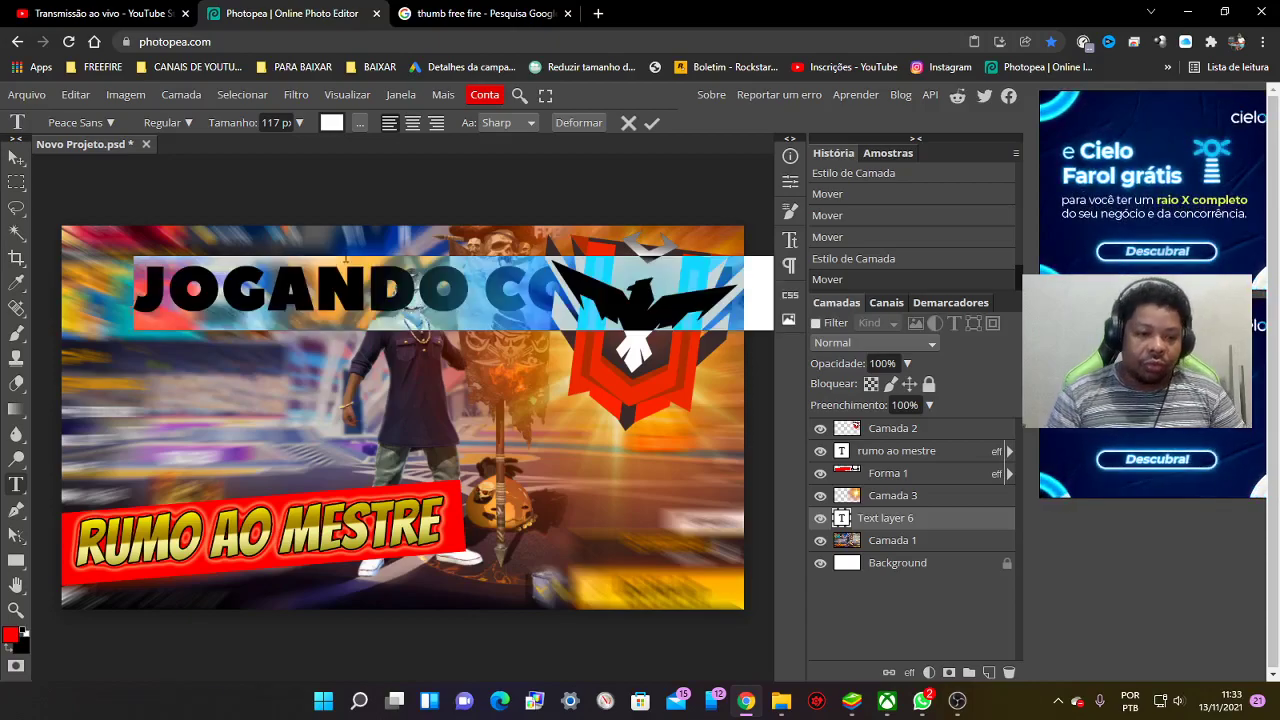
click(299, 123)
drag(296, 149, 274, 160)
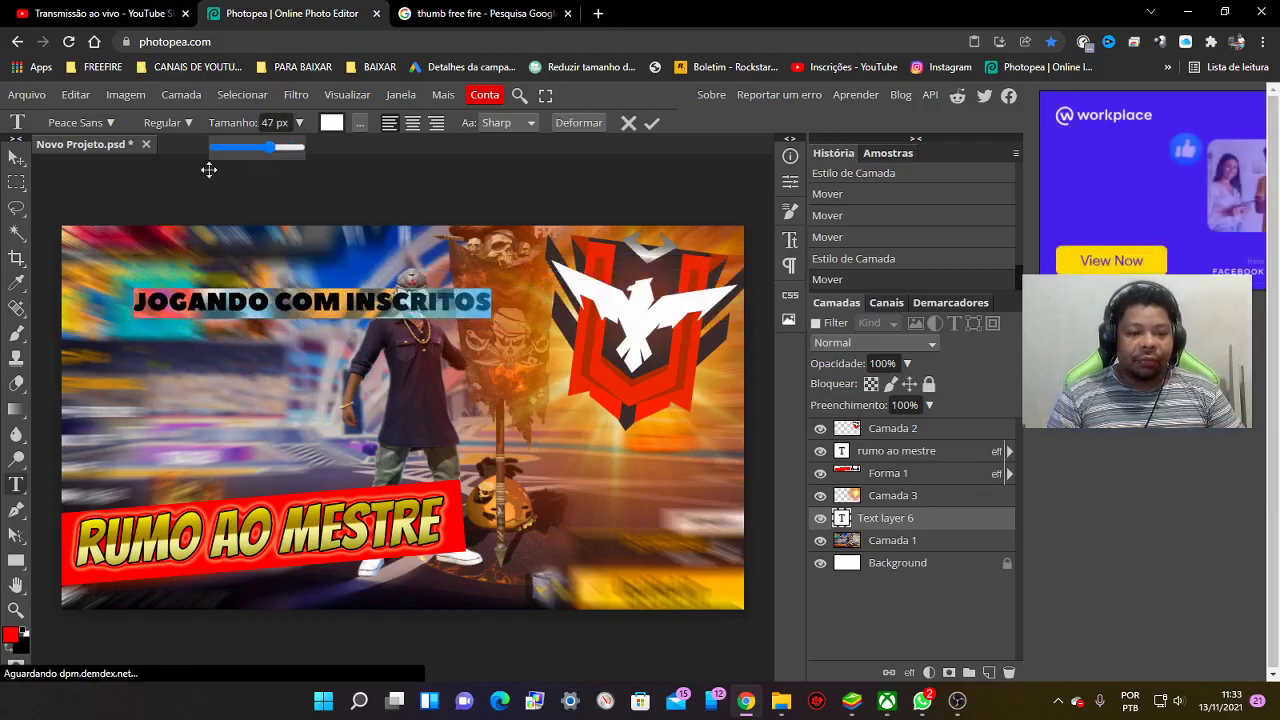
click(16, 157)
drag(268, 305, 205, 249)
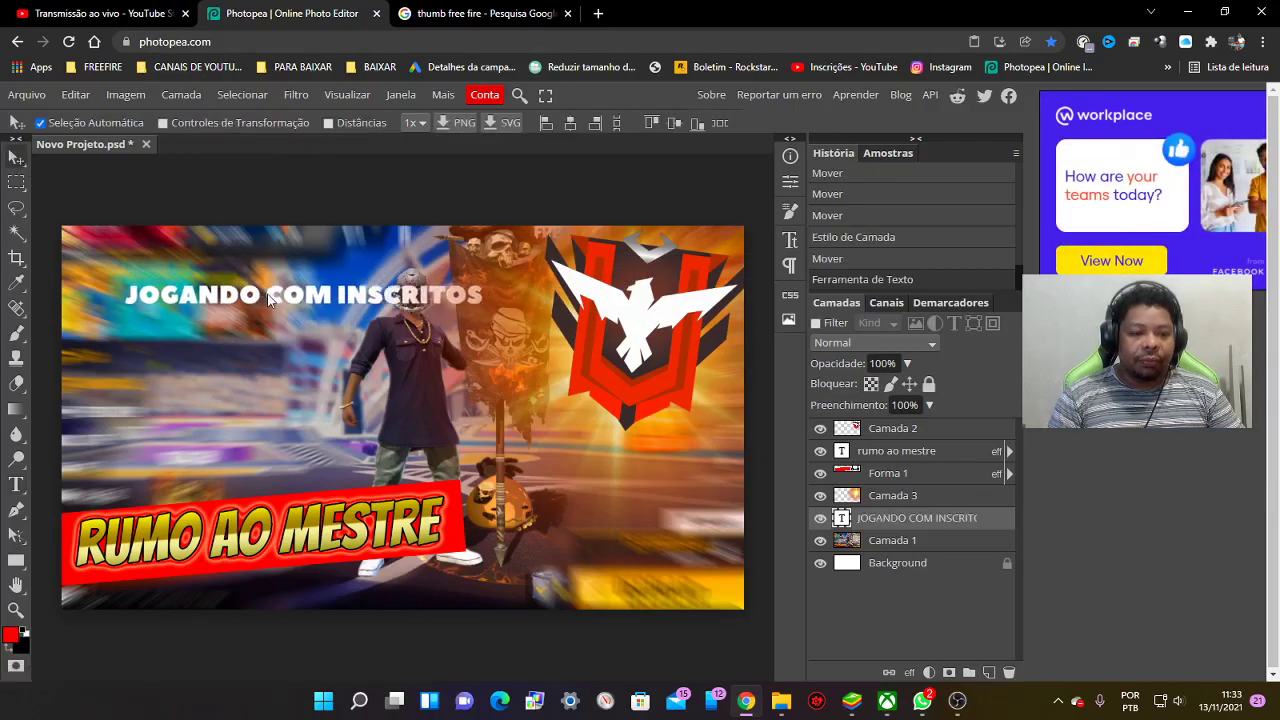
click(16, 484)
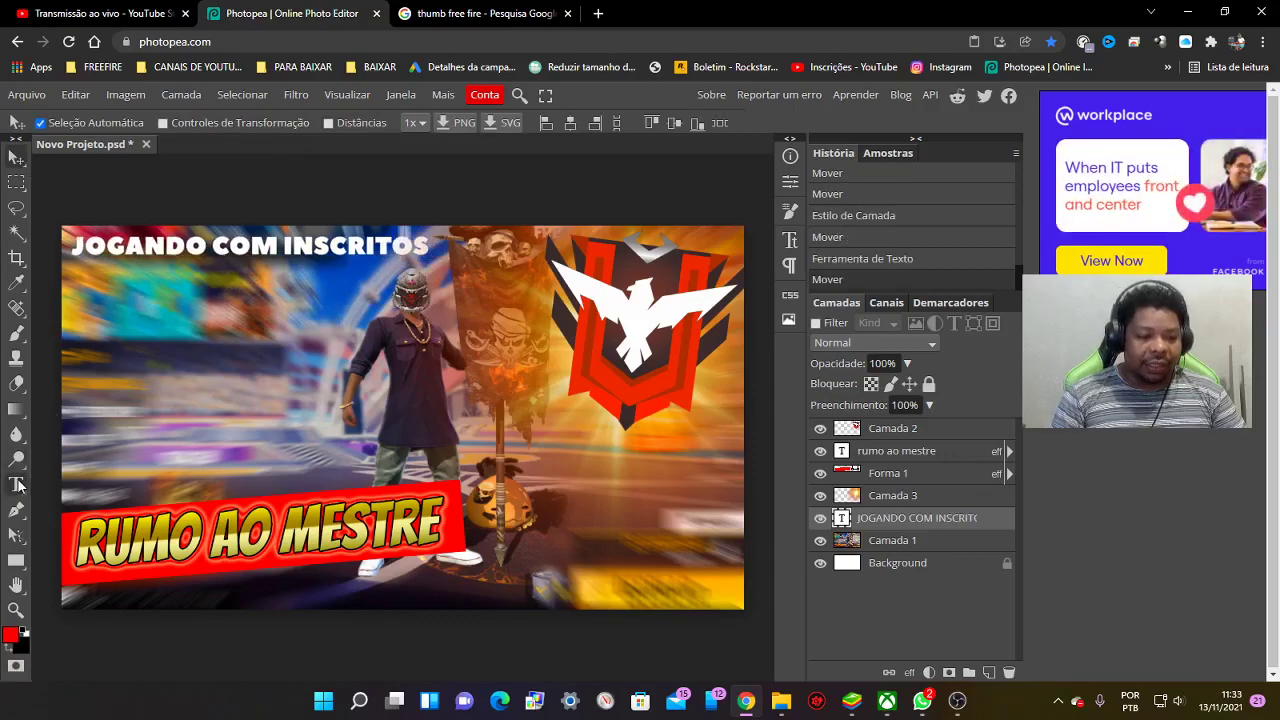
Switch the whole title's font to Rammetto One
click(250, 245)
key(ctrl+a)
click(105, 127)
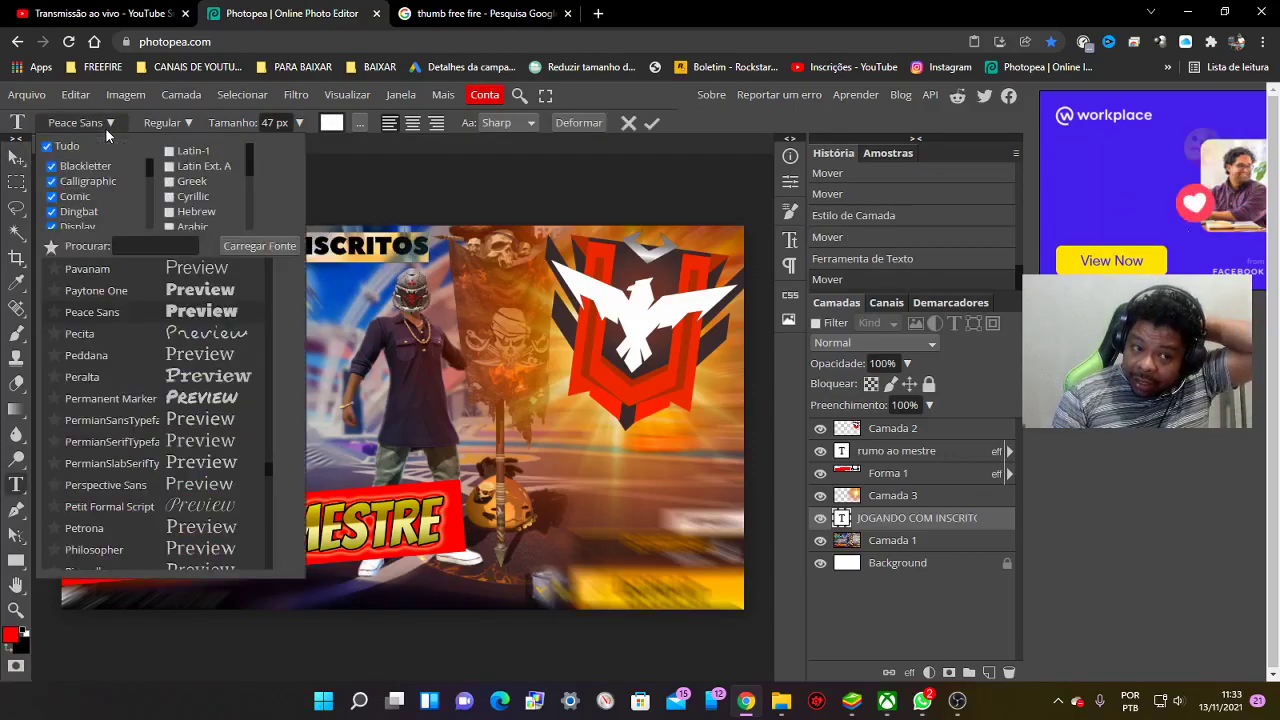
scroll(175, 458, down, 5)
scroll(175, 458, down, 5)
scroll(175, 458, down, 5)
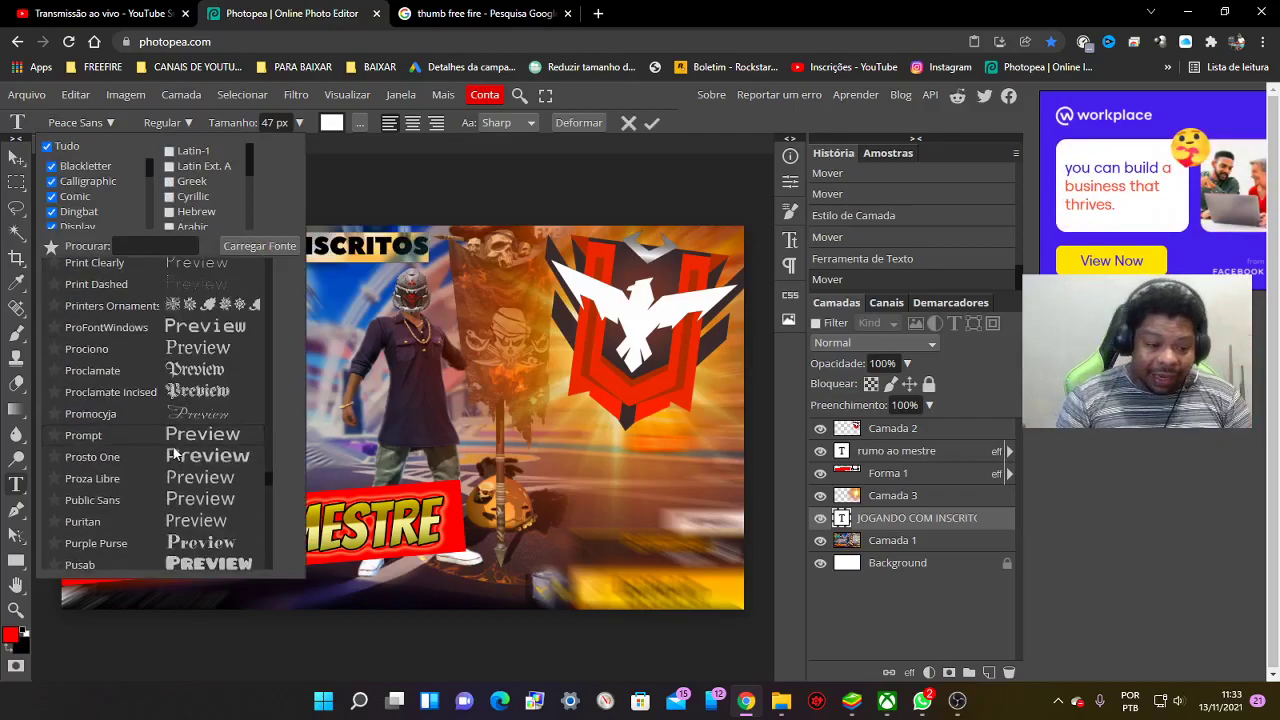
scroll(175, 452, down, 5)
scroll(174, 445, down, 5)
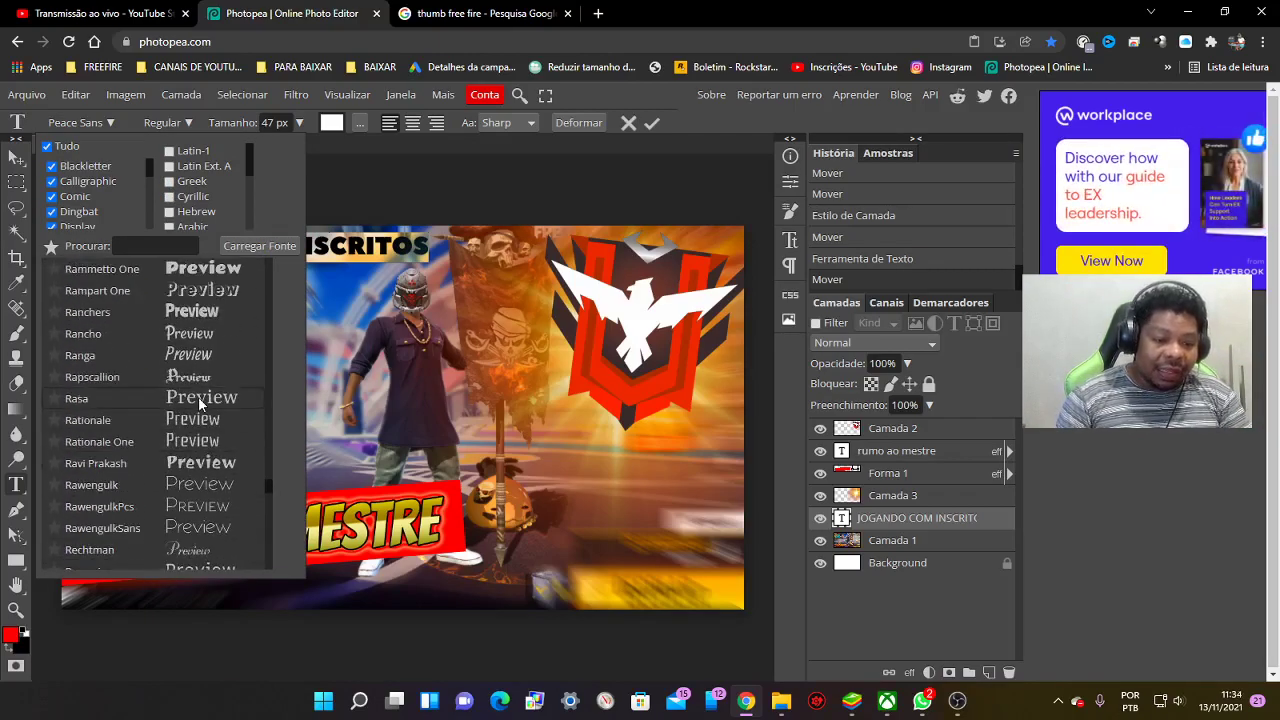
scroll(200, 420, up, 5)
scroll(209, 409, up, 5)
click(208, 428)
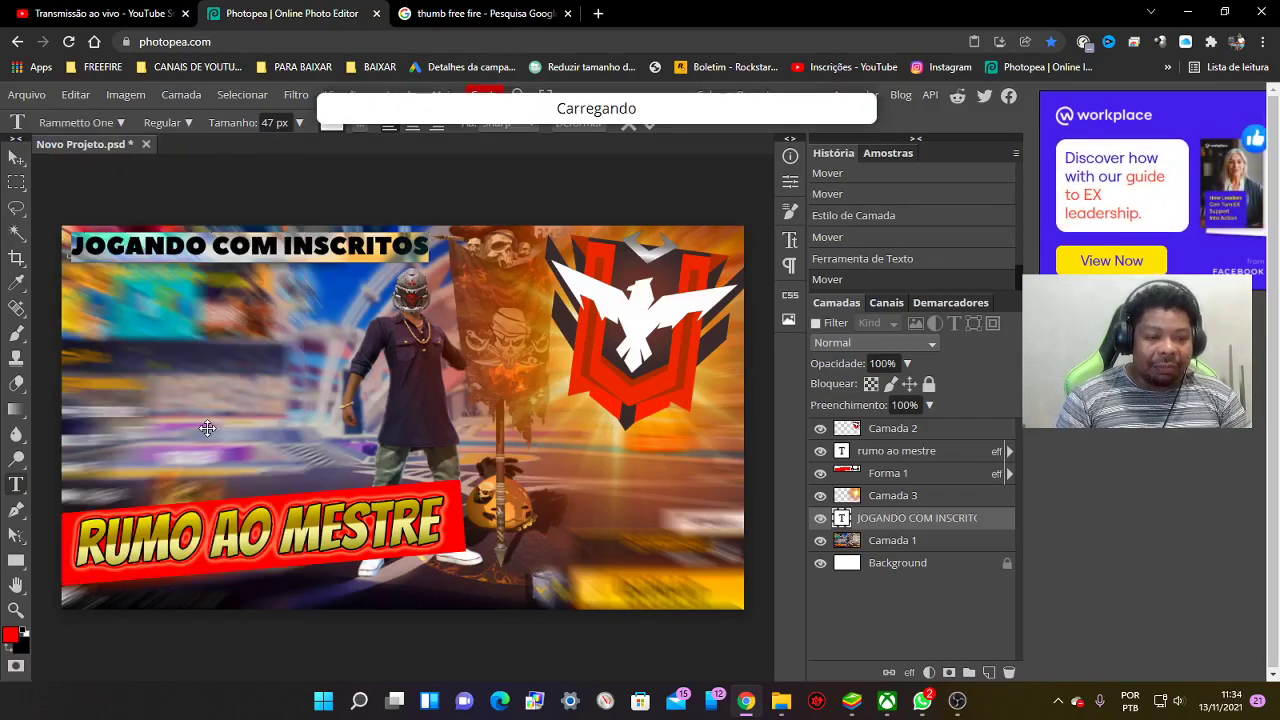
Break the title into two lines, enlarge it to 75 px, and nudge it slightly
click(311, 240)
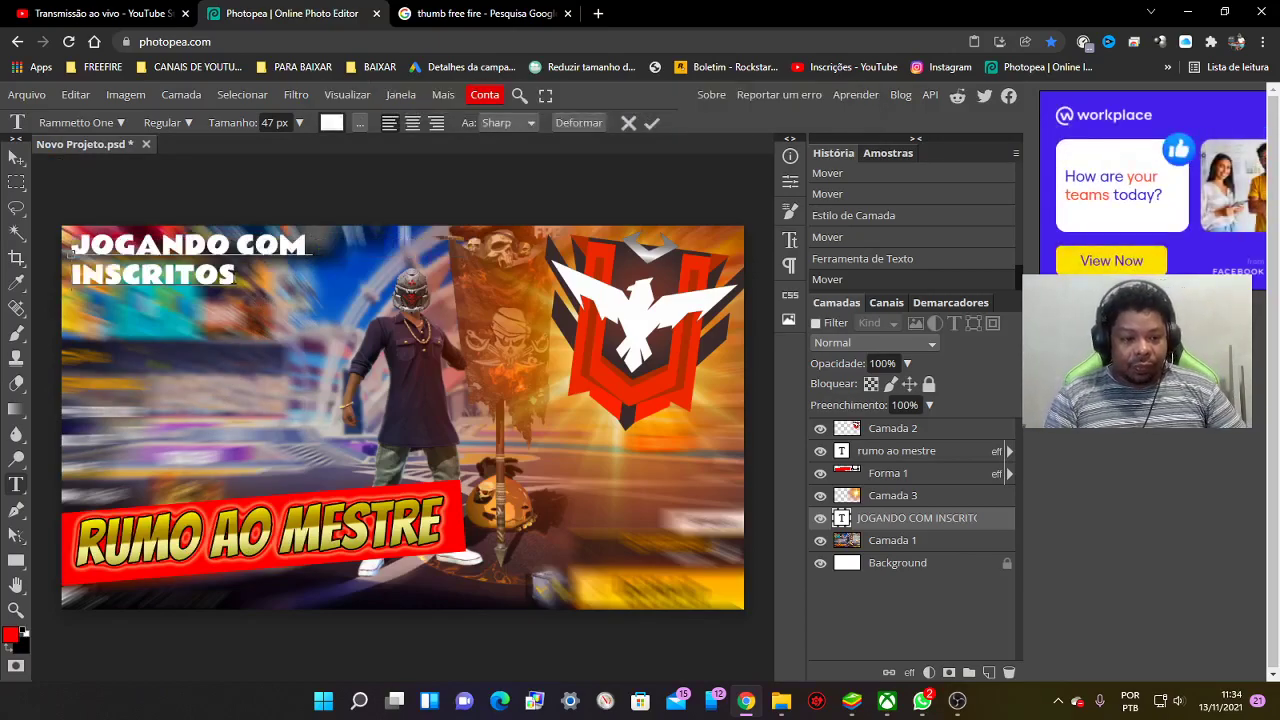
drag(236, 278, 64, 240)
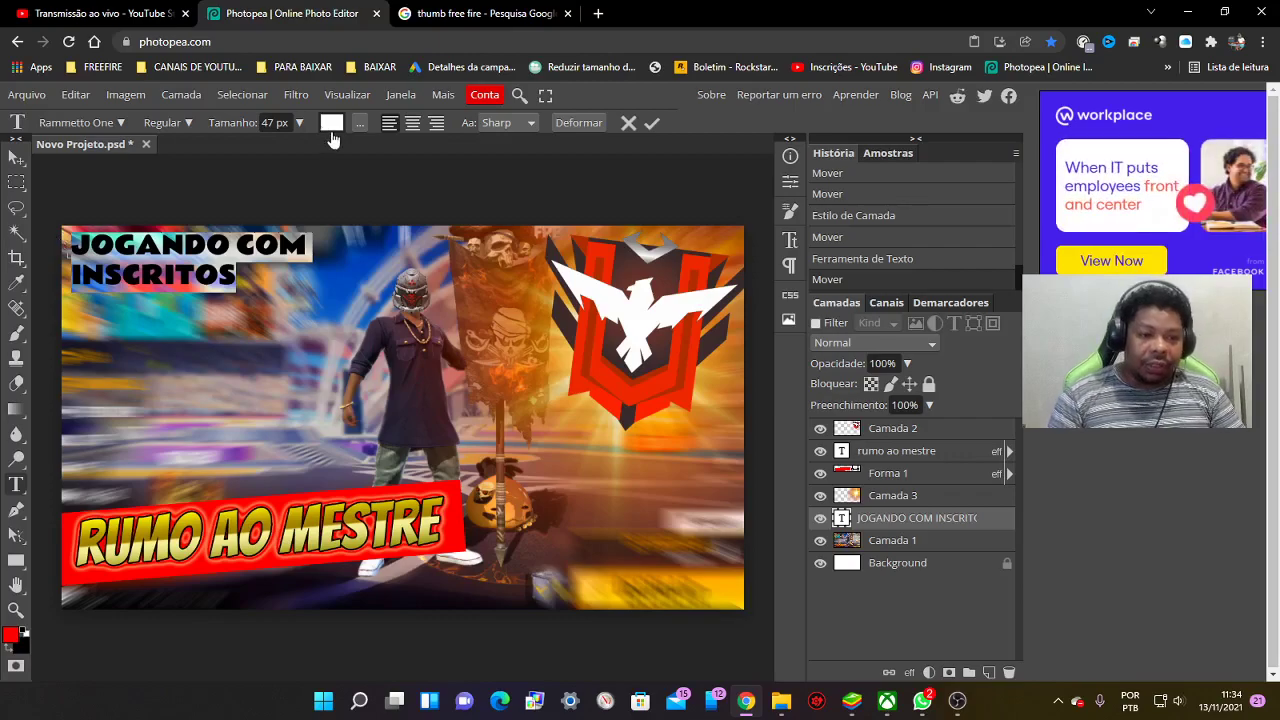
click(299, 122)
drag(264, 148, 283, 148)
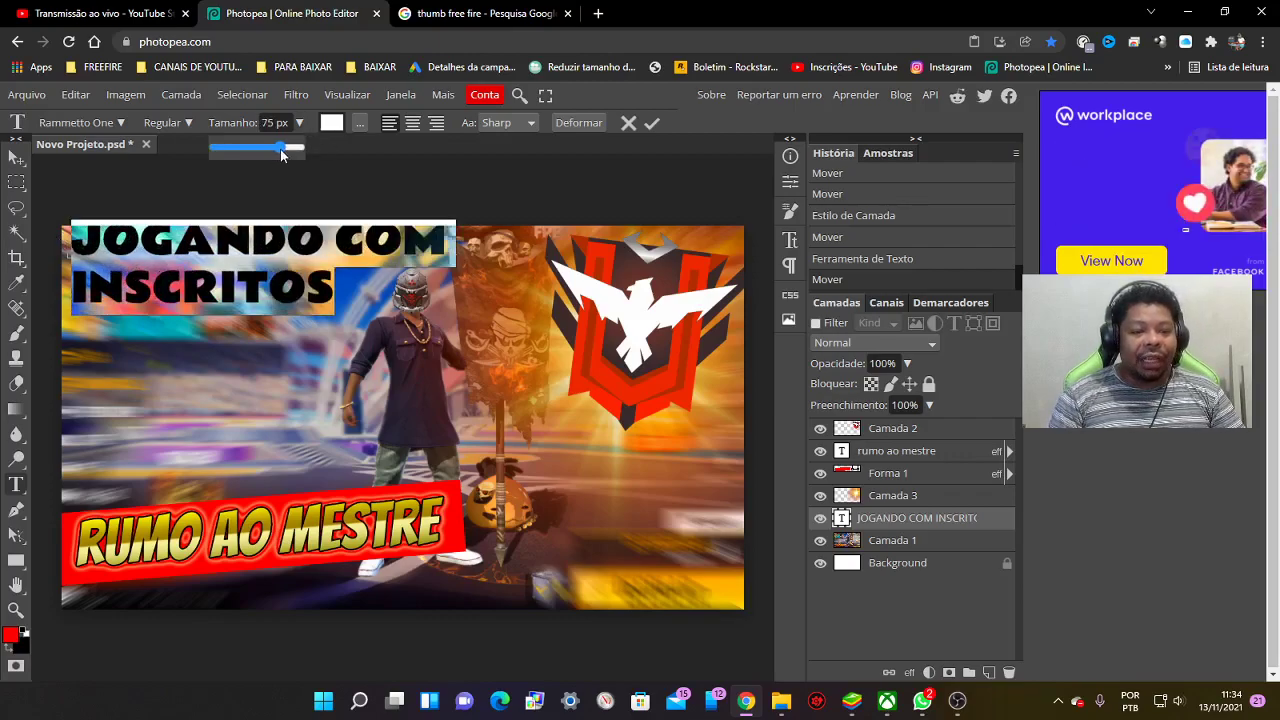
click(15, 155)
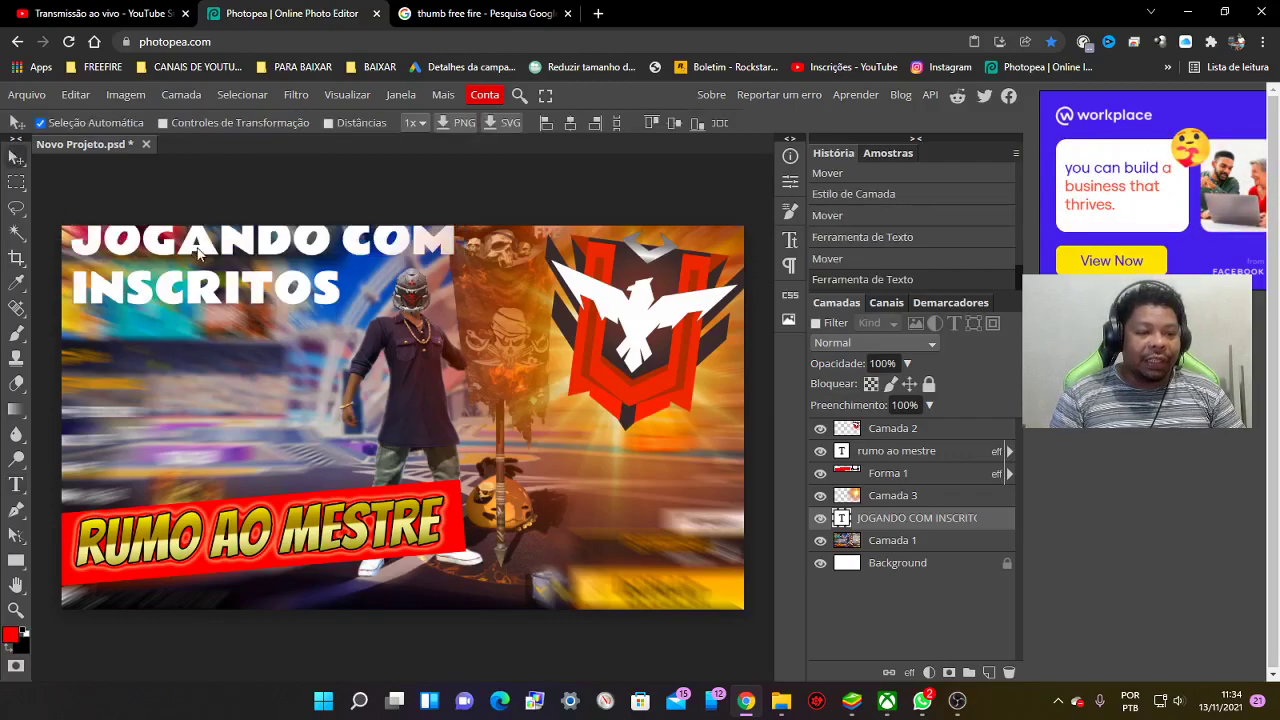
drag(193, 265, 194, 262)
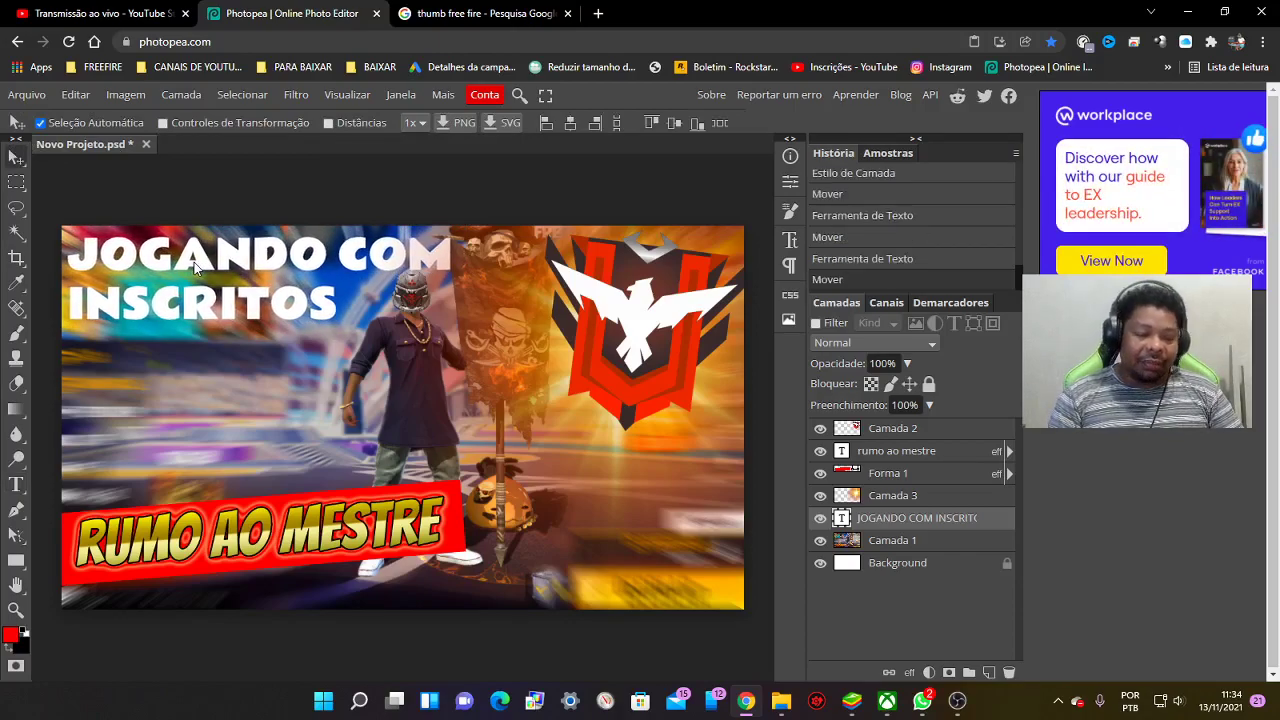
Enable Traçado and Sombra Externa in the title layer's blending options
right_click(891, 520)
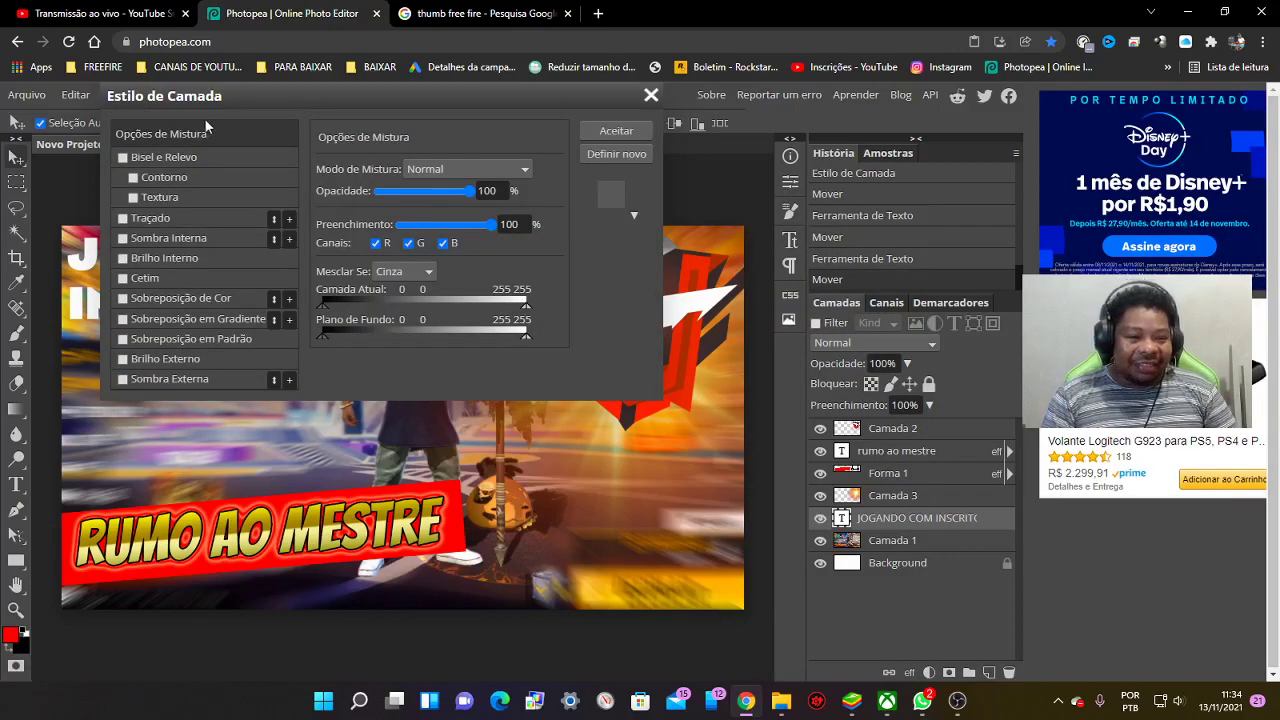
drag(211, 90, 483, 90)
click(414, 301)
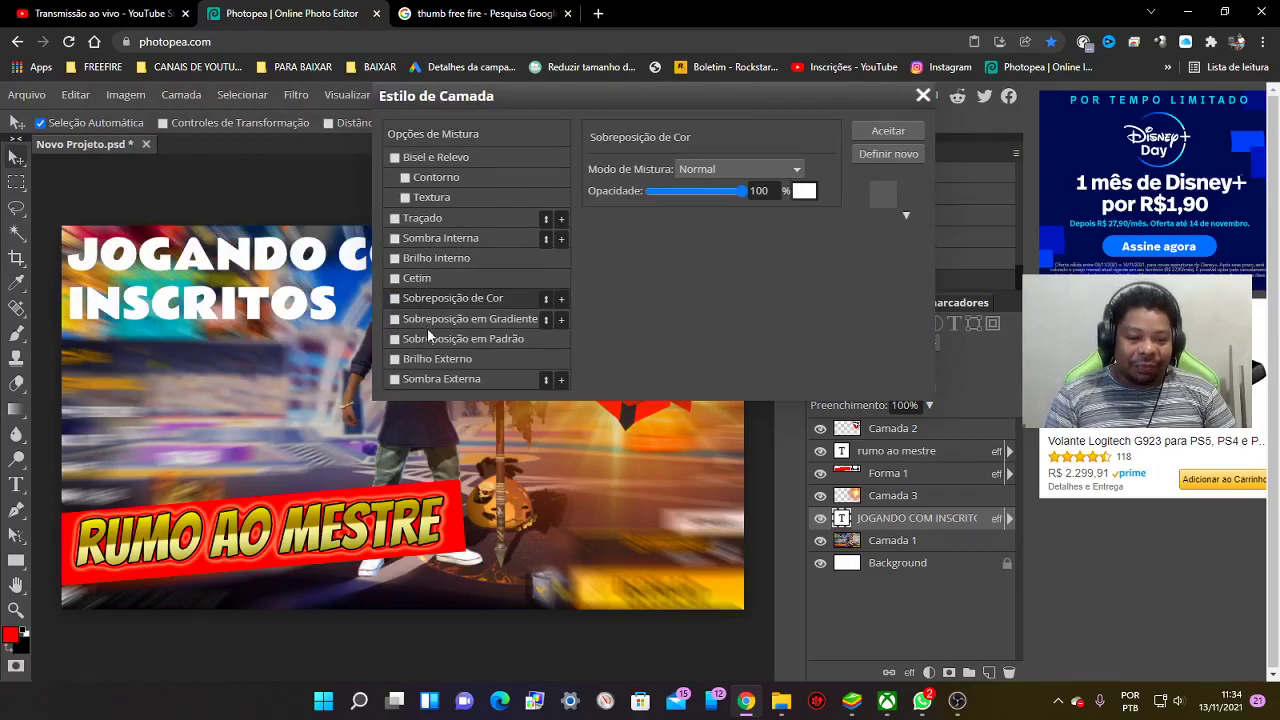
click(417, 218)
click(426, 379)
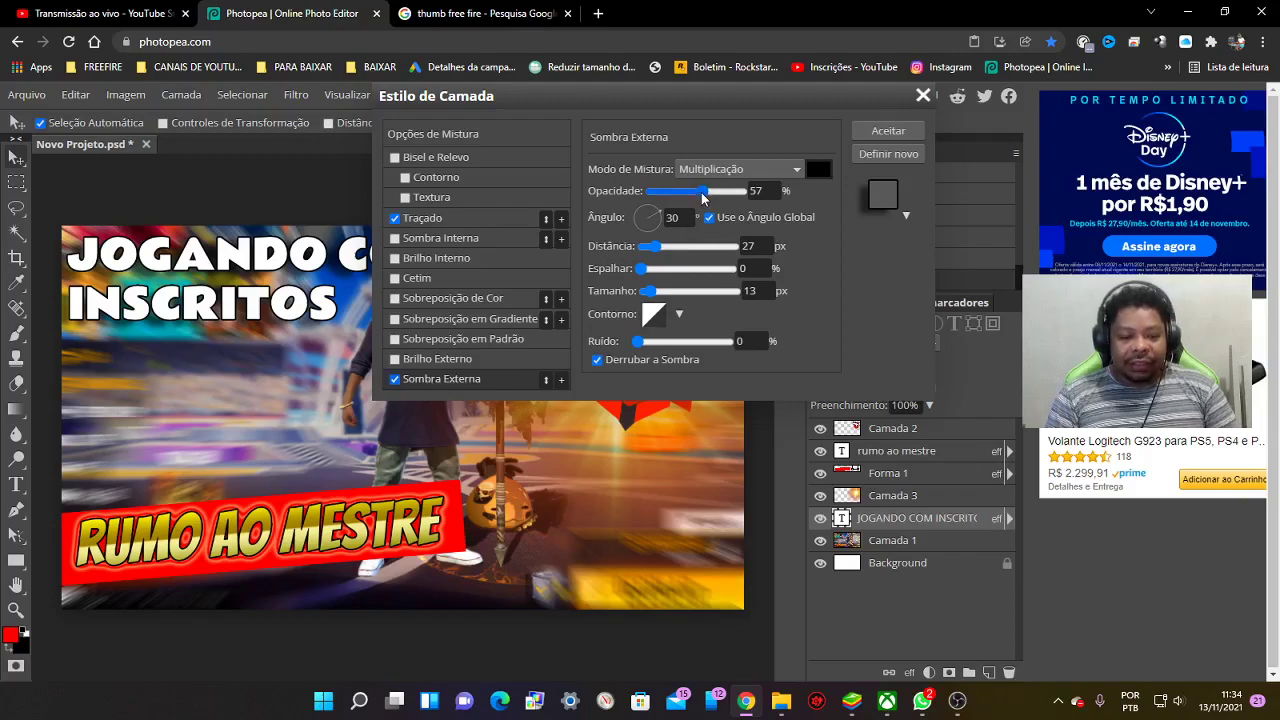
Make the drop shadow fully opaque and hard-edged at a 120° angle, then accept
drag(703, 191, 760, 191)
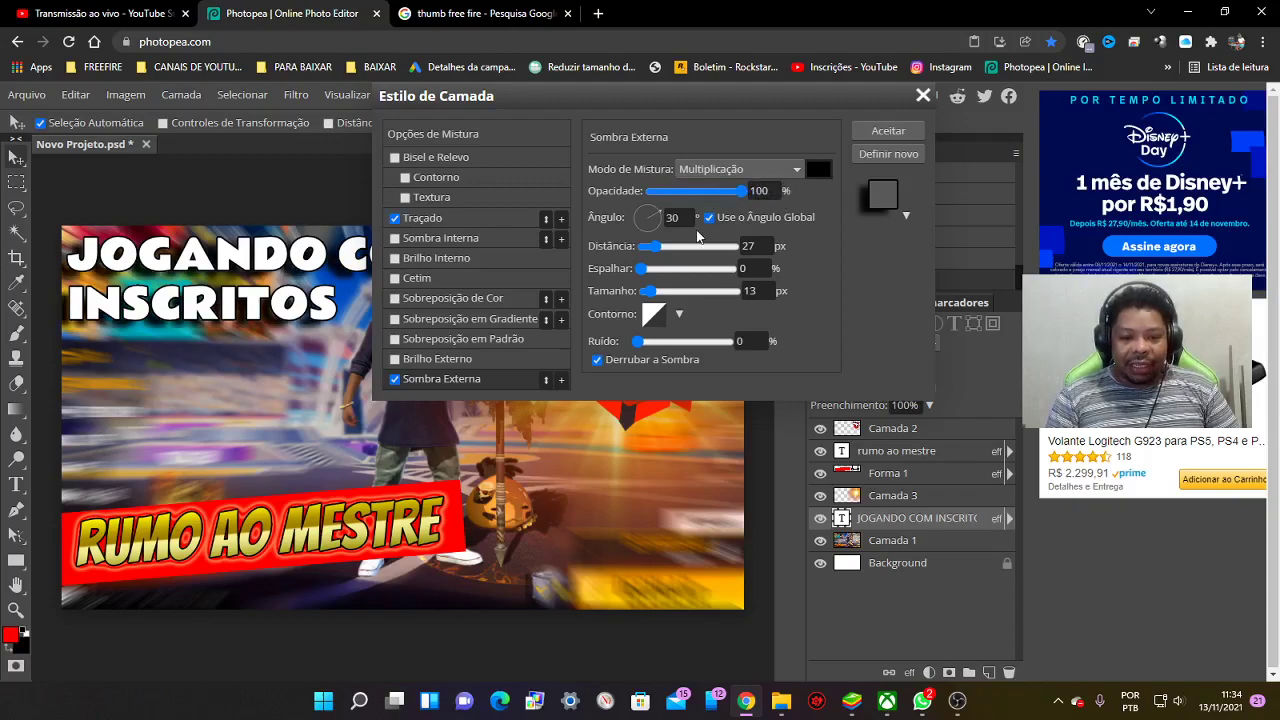
drag(651, 246, 650, 247)
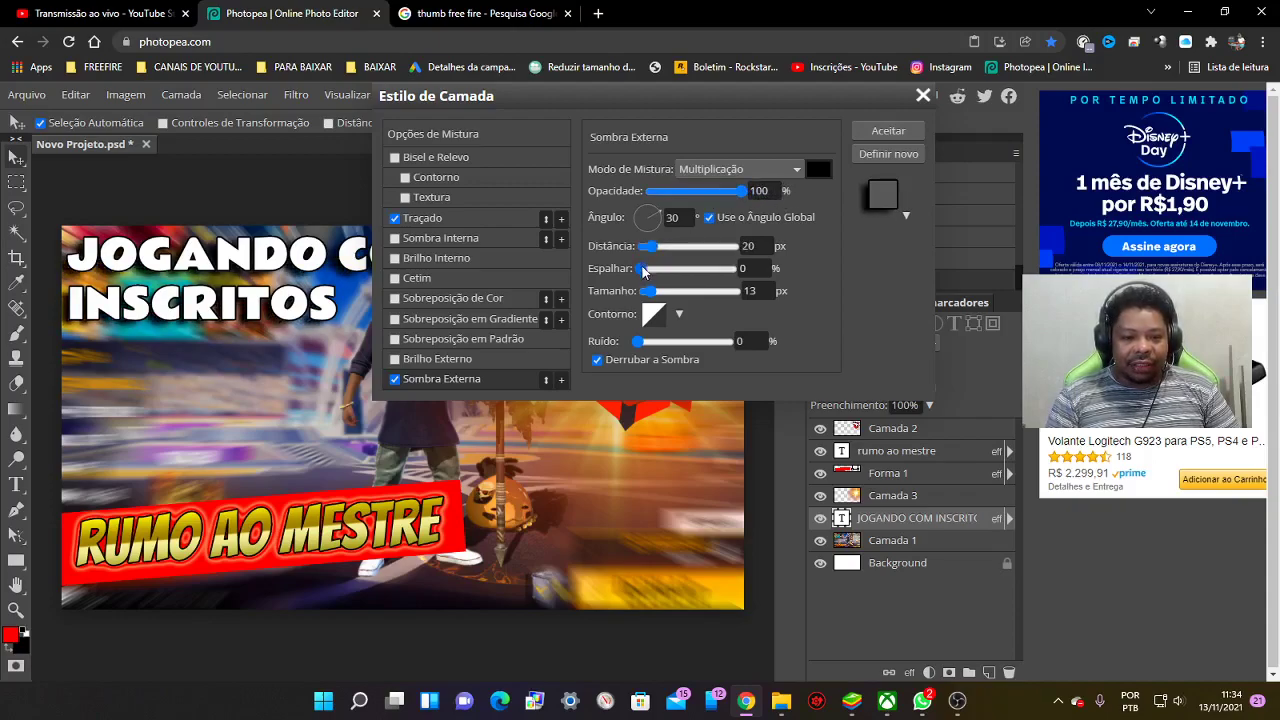
drag(650, 291, 636, 293)
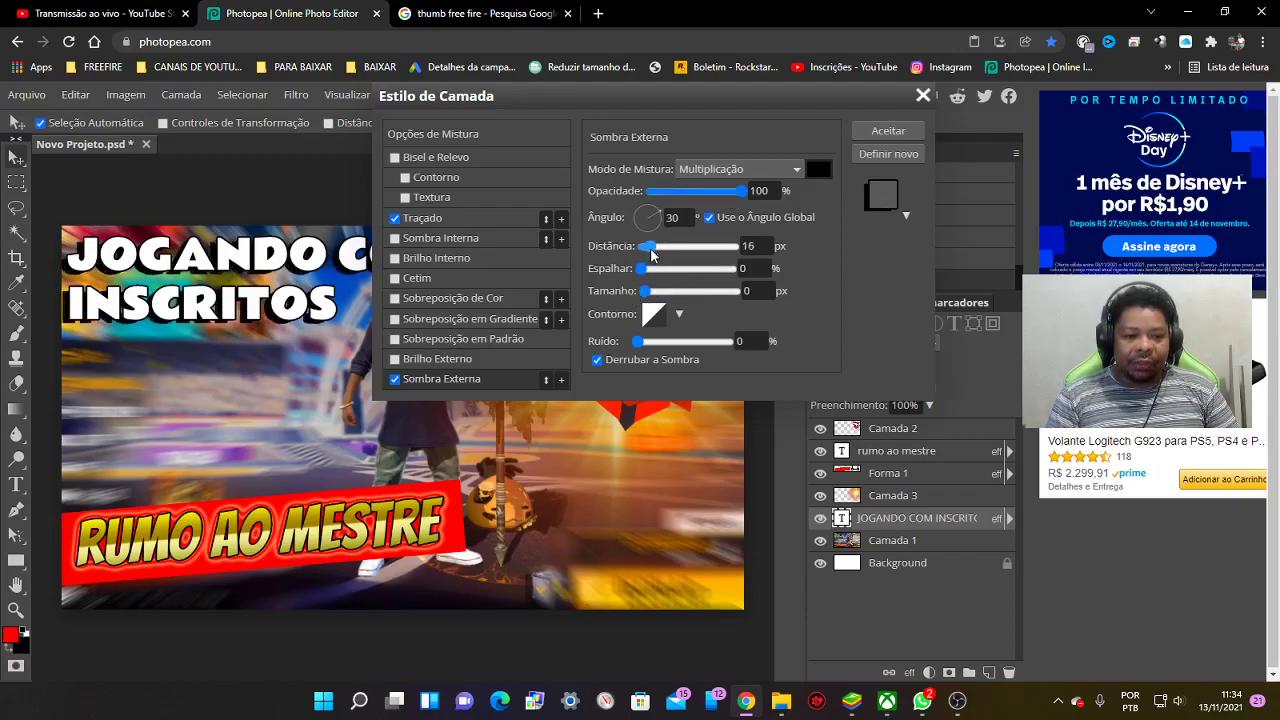
drag(651, 247, 647, 247)
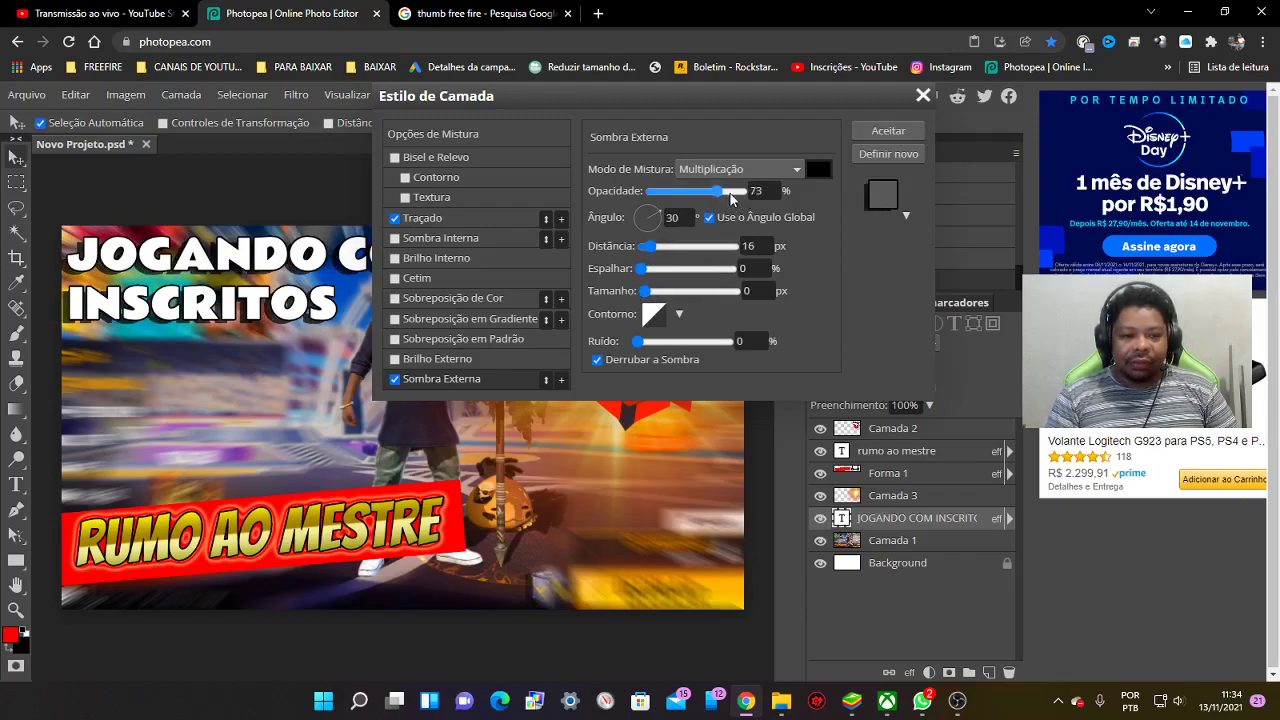
drag(615, 113, 784, 113)
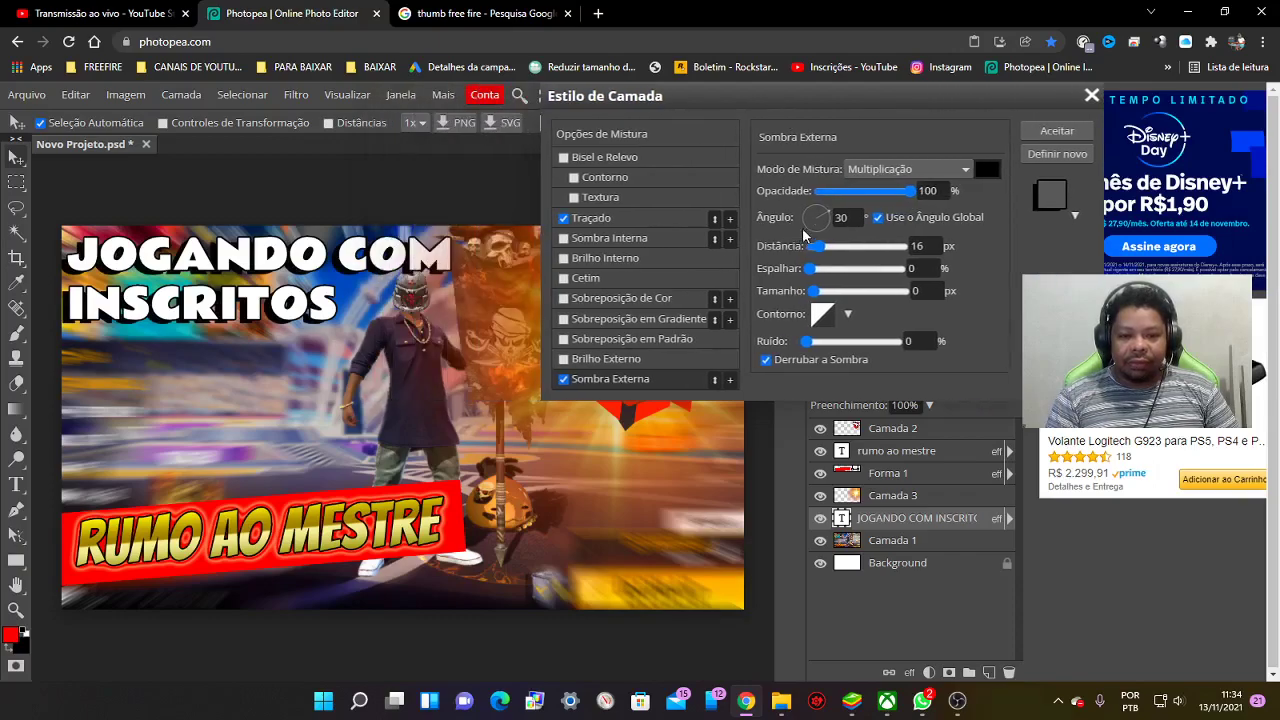
drag(808, 235, 800, 190)
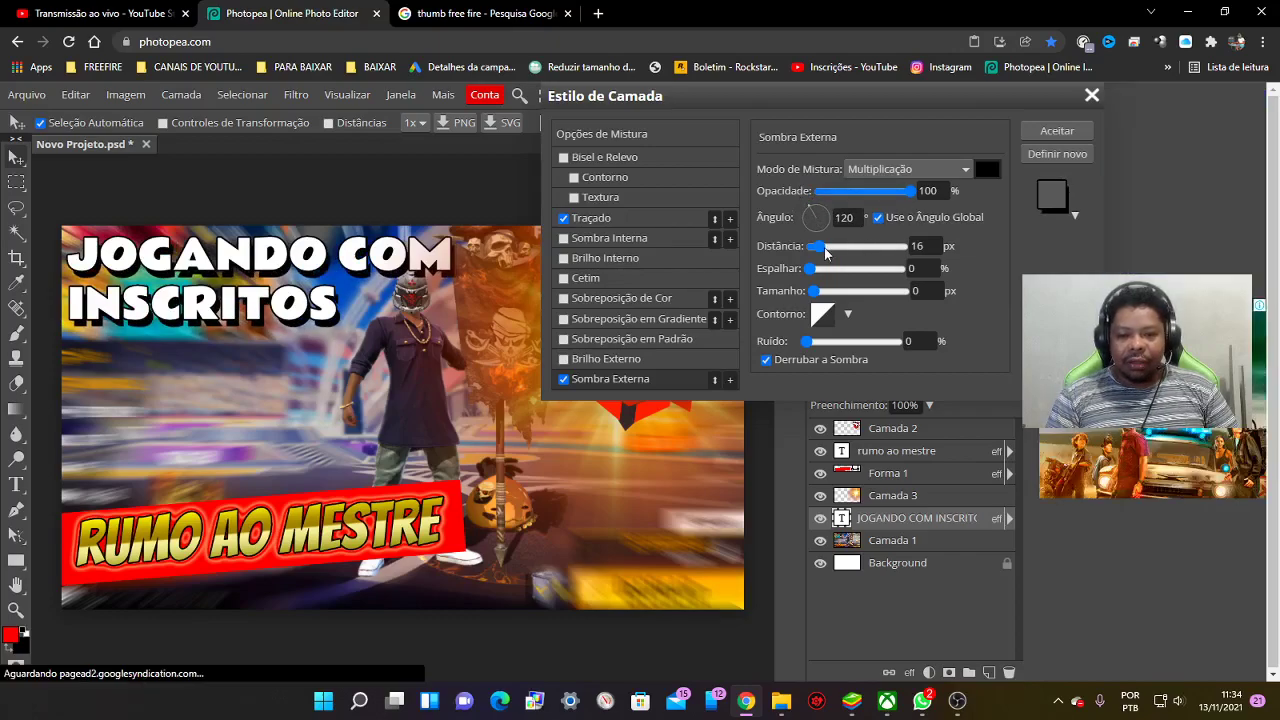
drag(817, 246, 818, 253)
click(1057, 131)
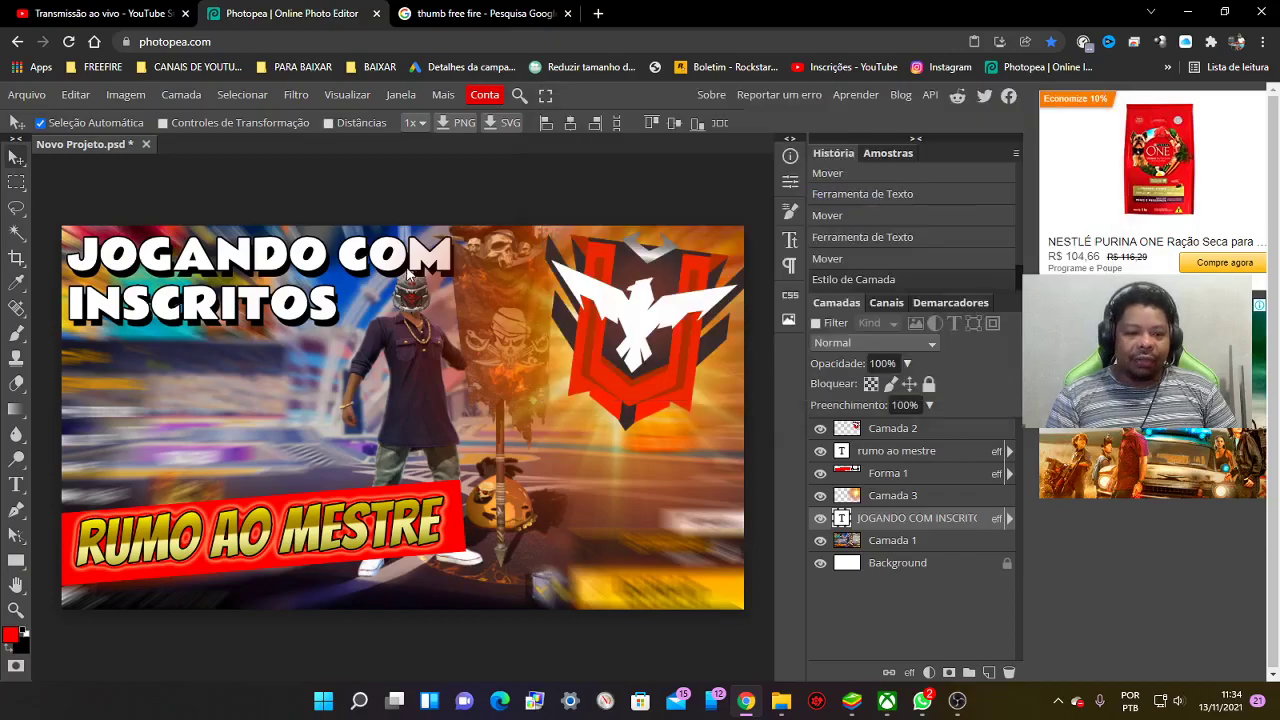
Move the RUMO AO MESTRE title to the top of the thumbnail
mouse_move(397, 322)
mouse_down()
mouse_move(417, 397)
mouse_move(420, 578)
mouse_up()
click(410, 535)
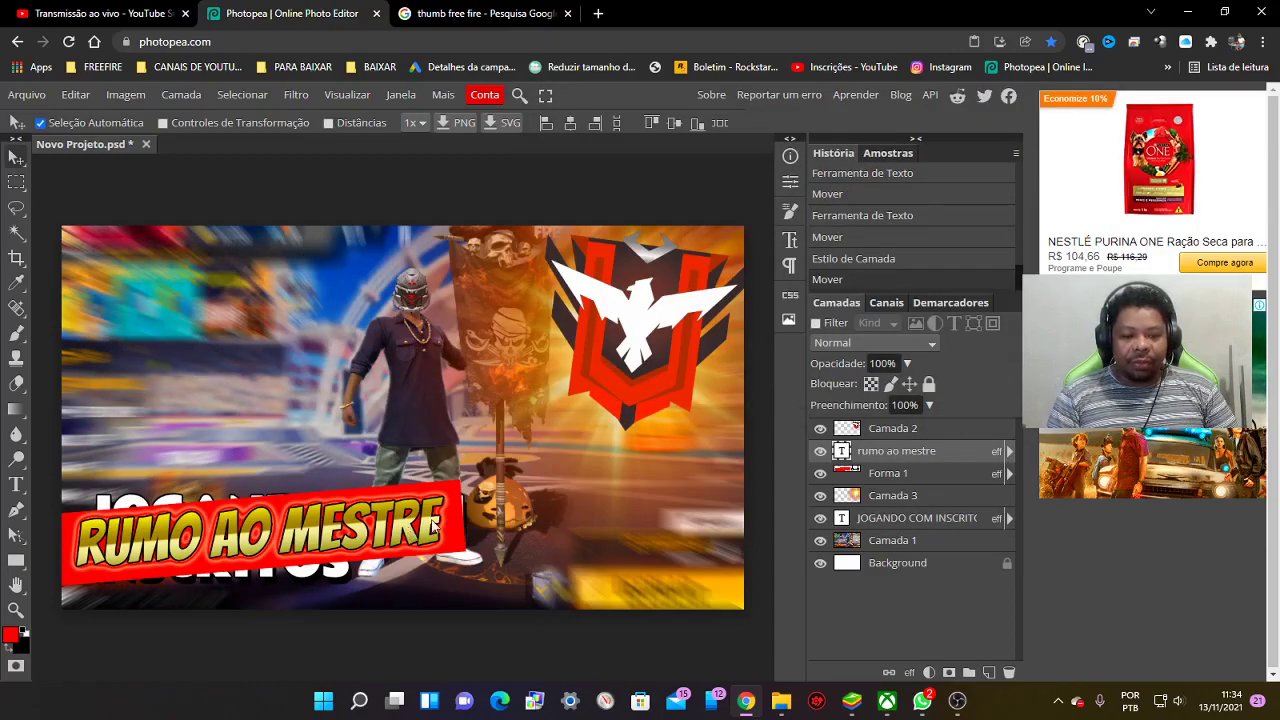
drag(433, 527, 418, 265)
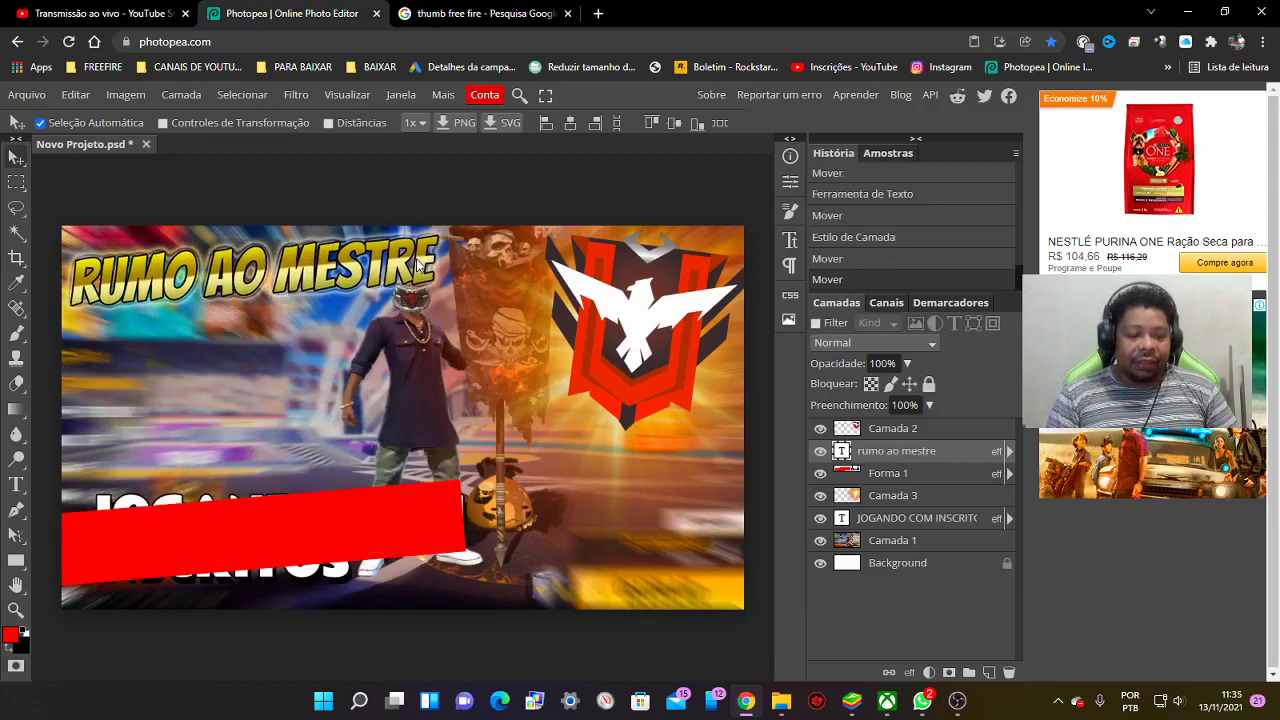
Scale the RUMO AO MESTRE title to about 83% and tilt it about -3°
key(ctrl+t)
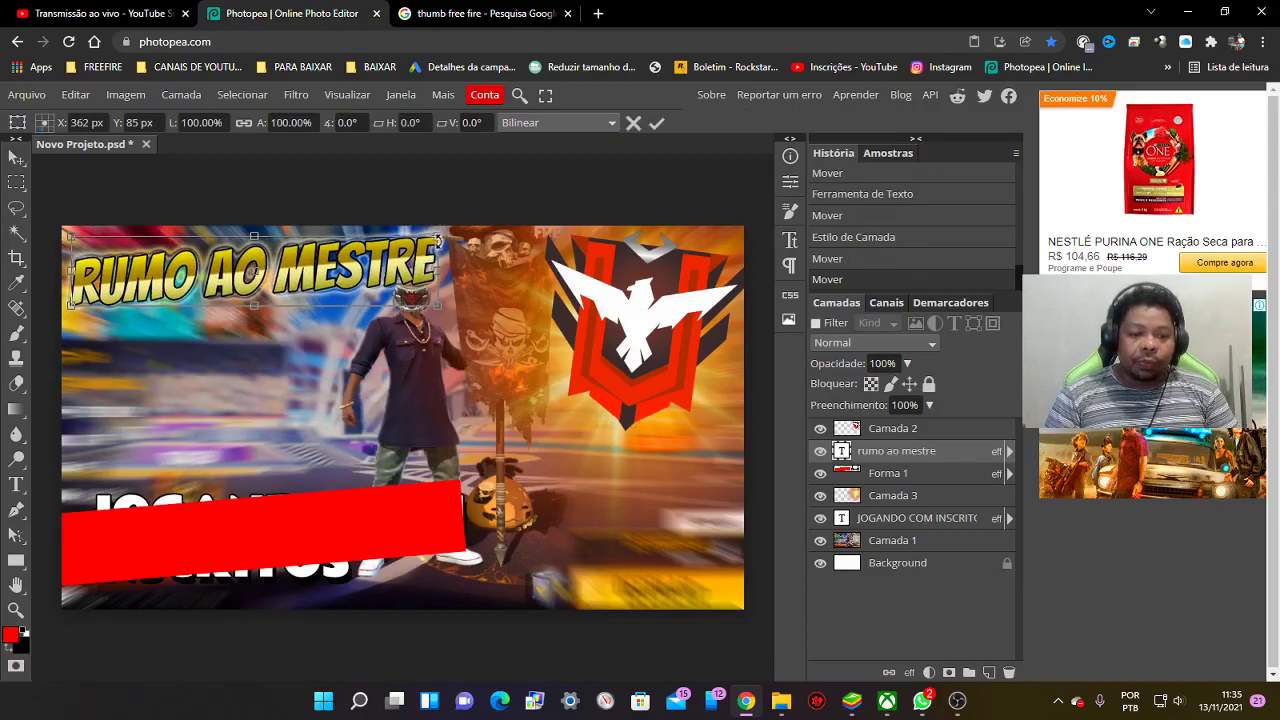
drag(433, 233, 335, 271)
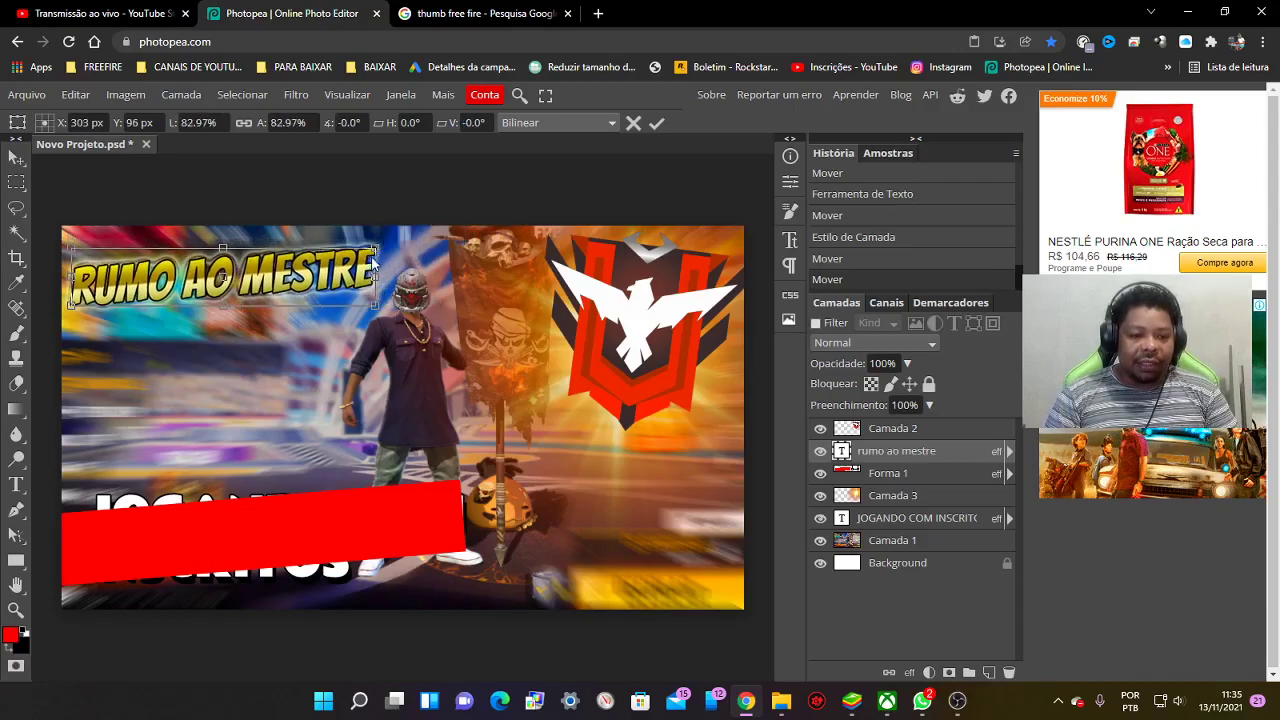
drag(345, 520, 352, 533)
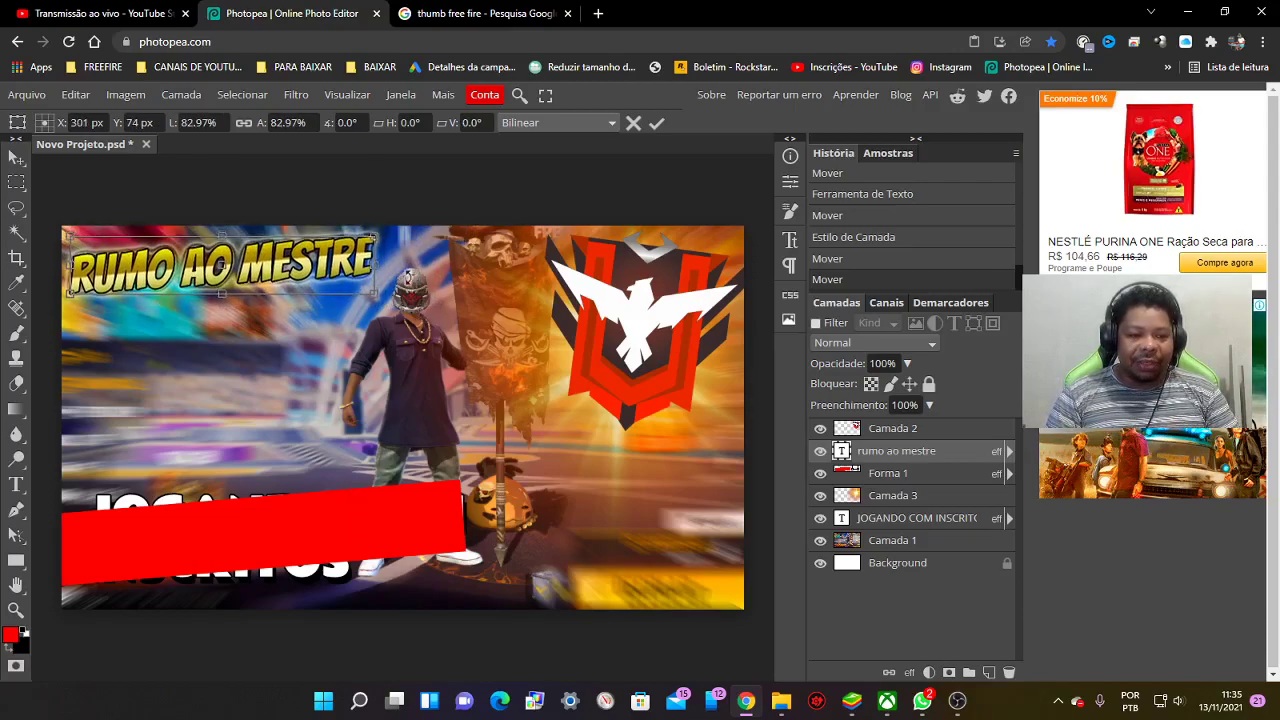
drag(392, 238, 390, 231)
drag(330, 263, 330, 270)
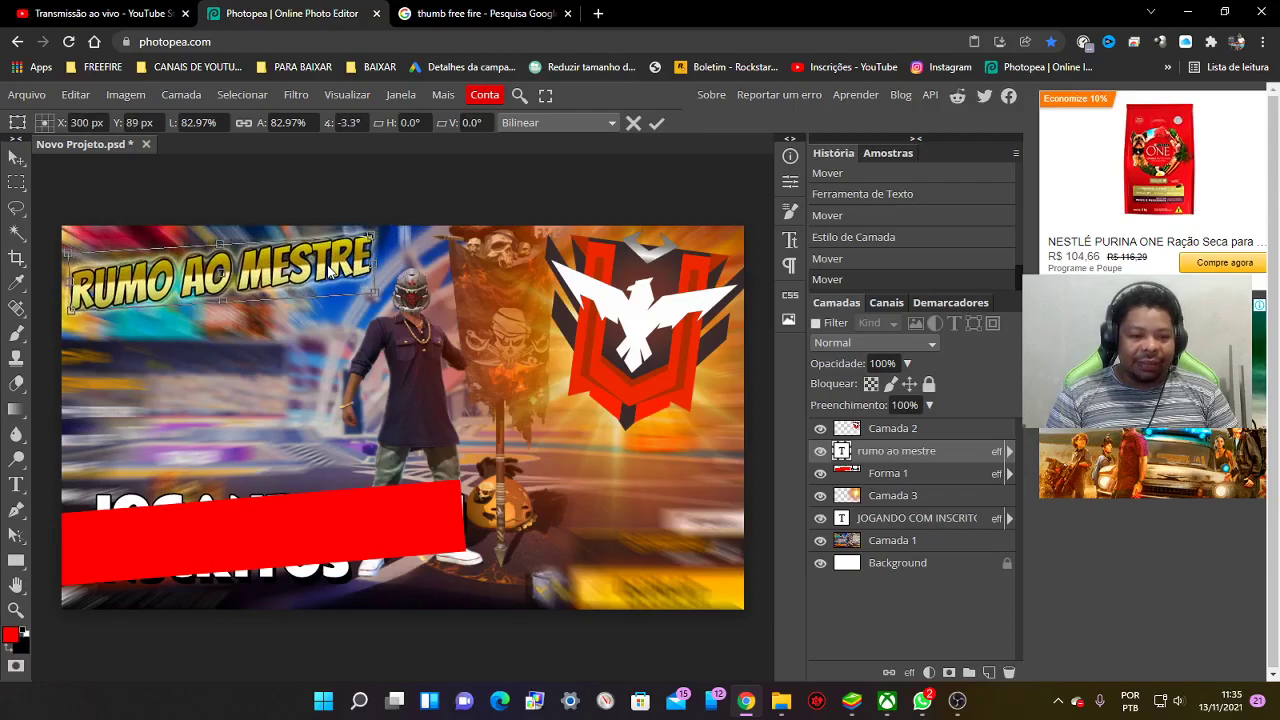
key(Return)
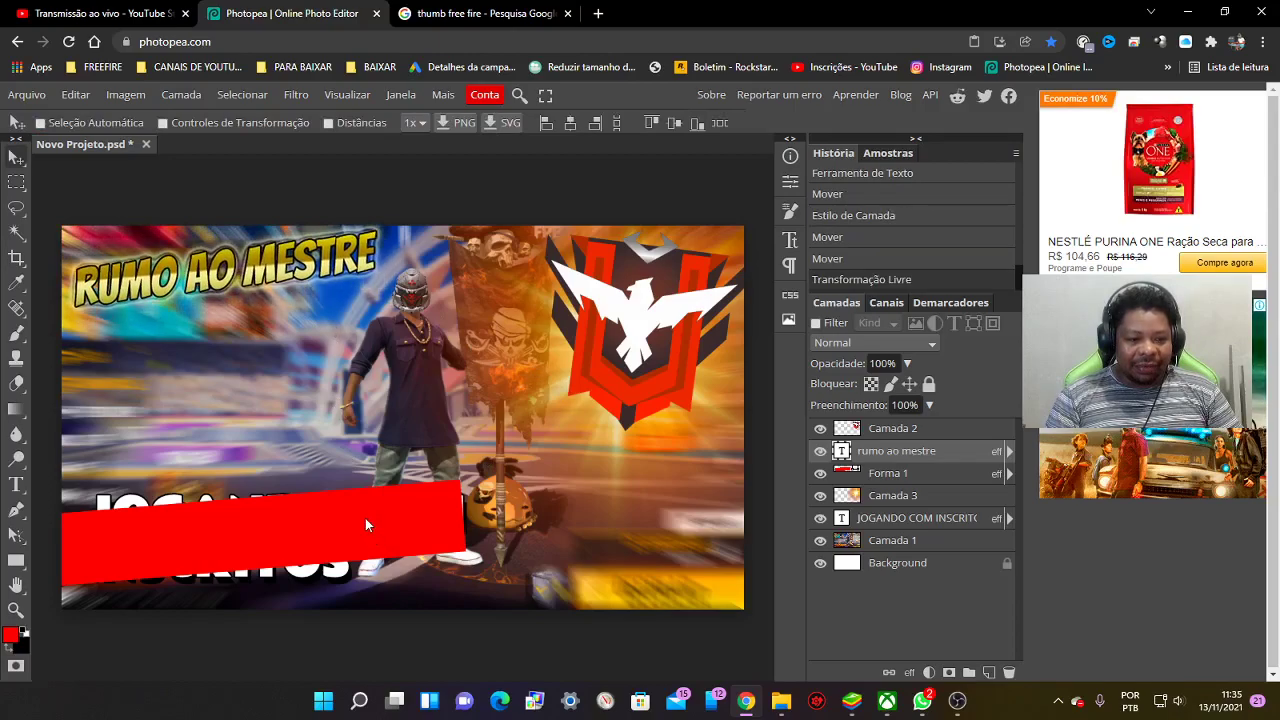
click(362, 517)
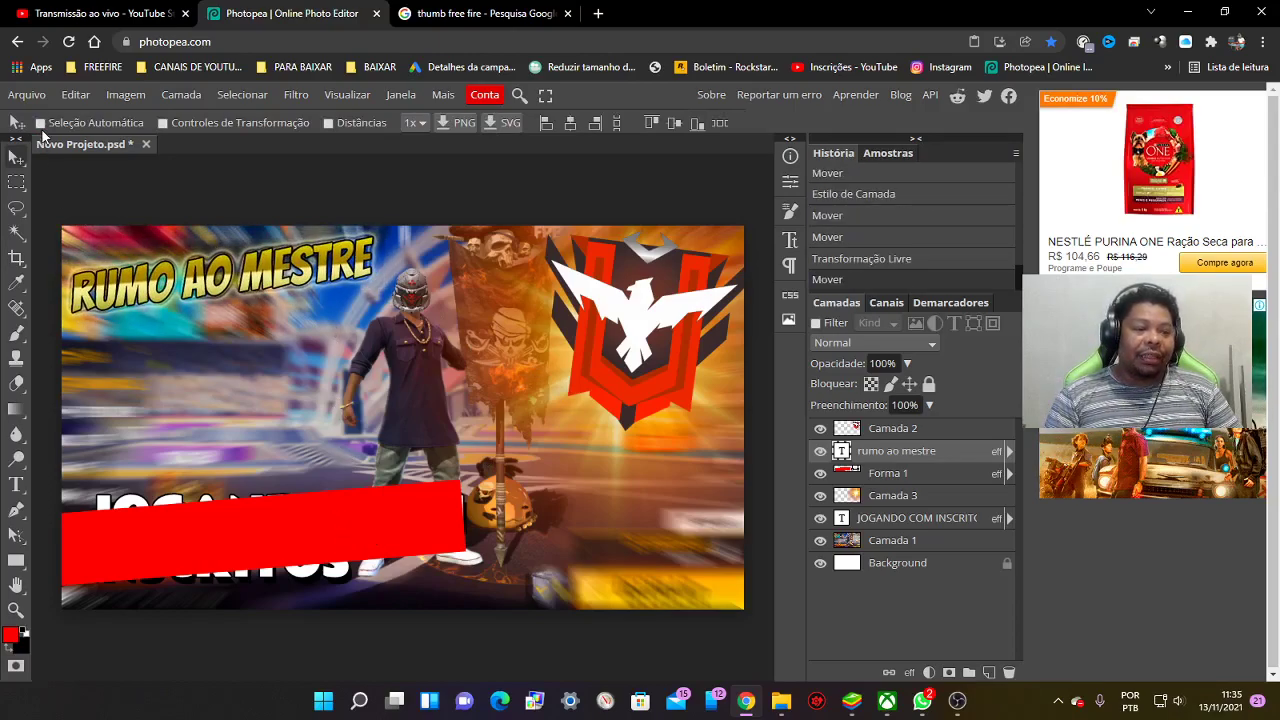
Move the red banner Forma 1 behind the title and rotate it about 6°
key(ctrl)
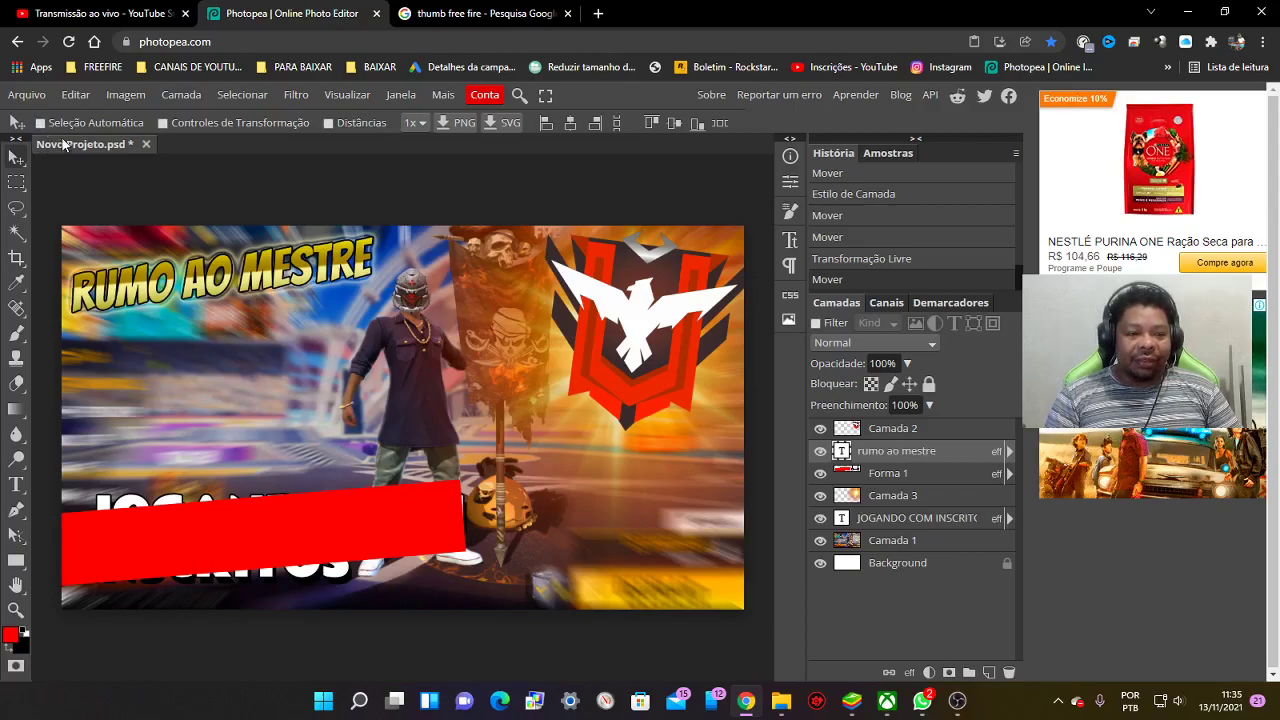
drag(321, 539, 257, 287)
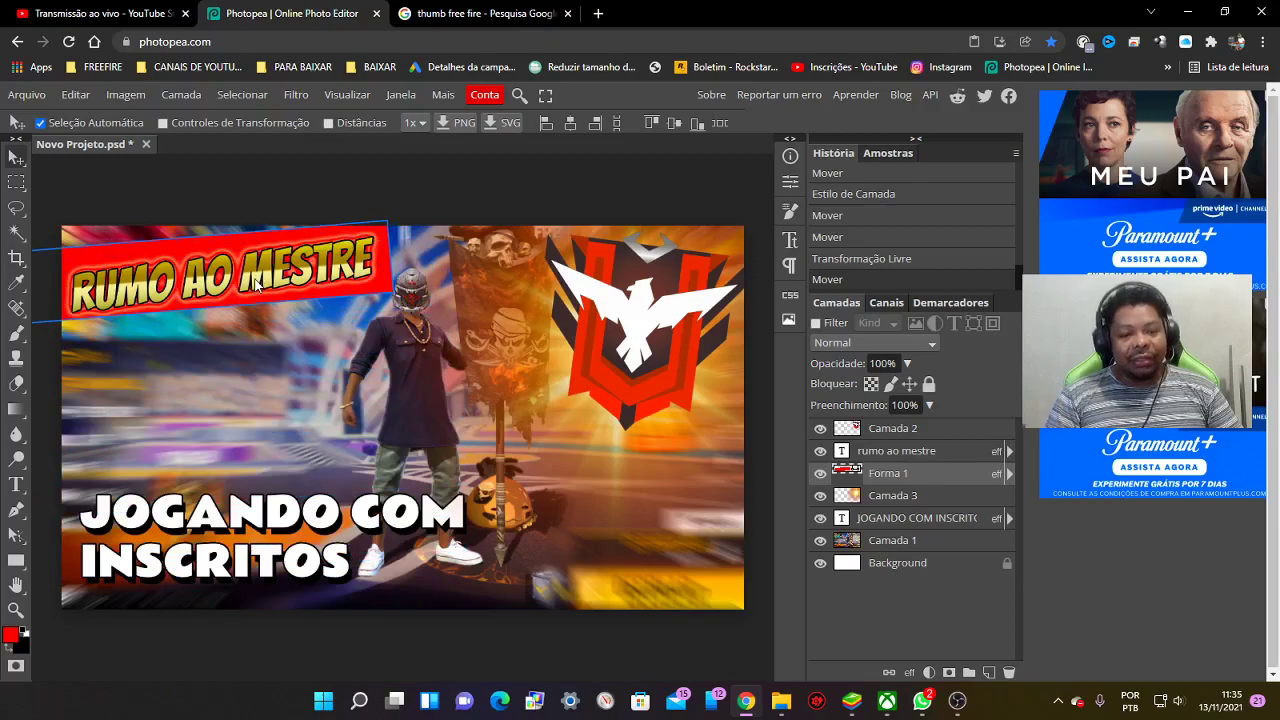
drag(257, 287, 326, 289)
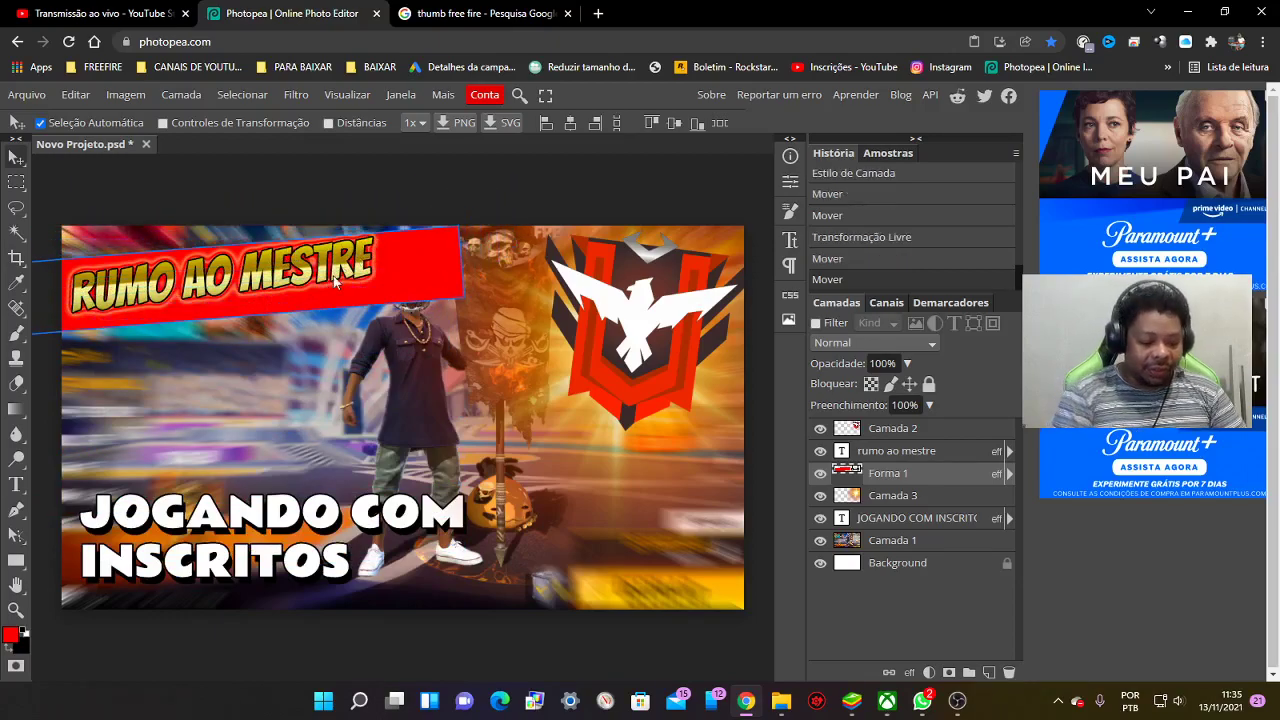
key(ctrl+t)
mouse_move(503, 215)
mouse_down()
mouse_move(501, 197)
mouse_move(446, 237)
mouse_up()
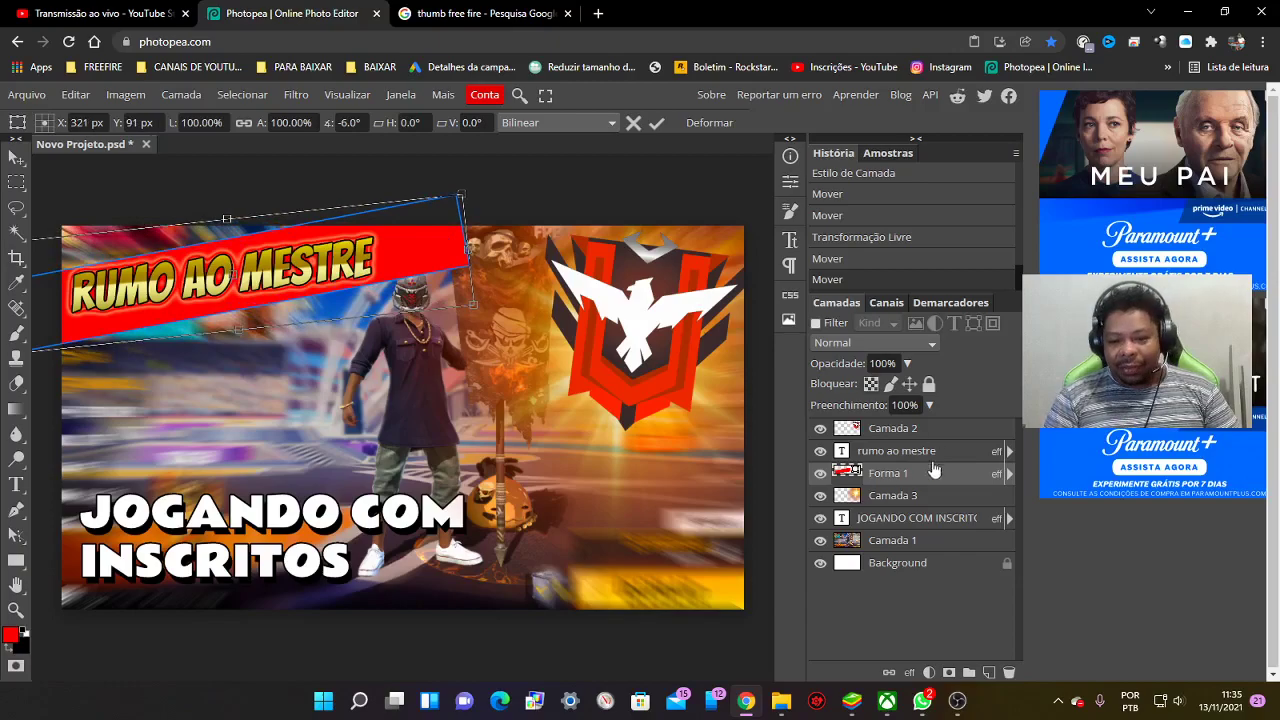
click(890, 456)
Re-angle the RUMO AO MESTRE title to match the banner and nudge it up
key(ctrl+t)
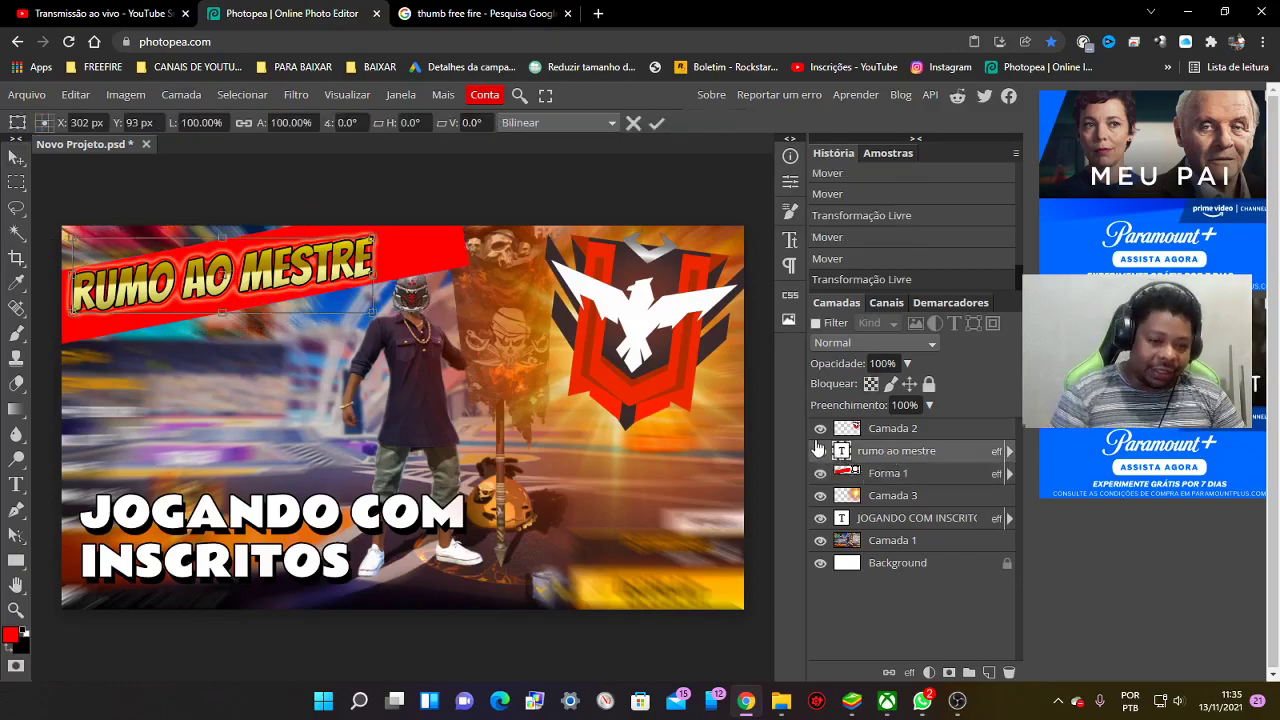
mouse_move(387, 241)
mouse_down()
mouse_move(333, 268)
mouse_move(383, 219)
mouse_up()
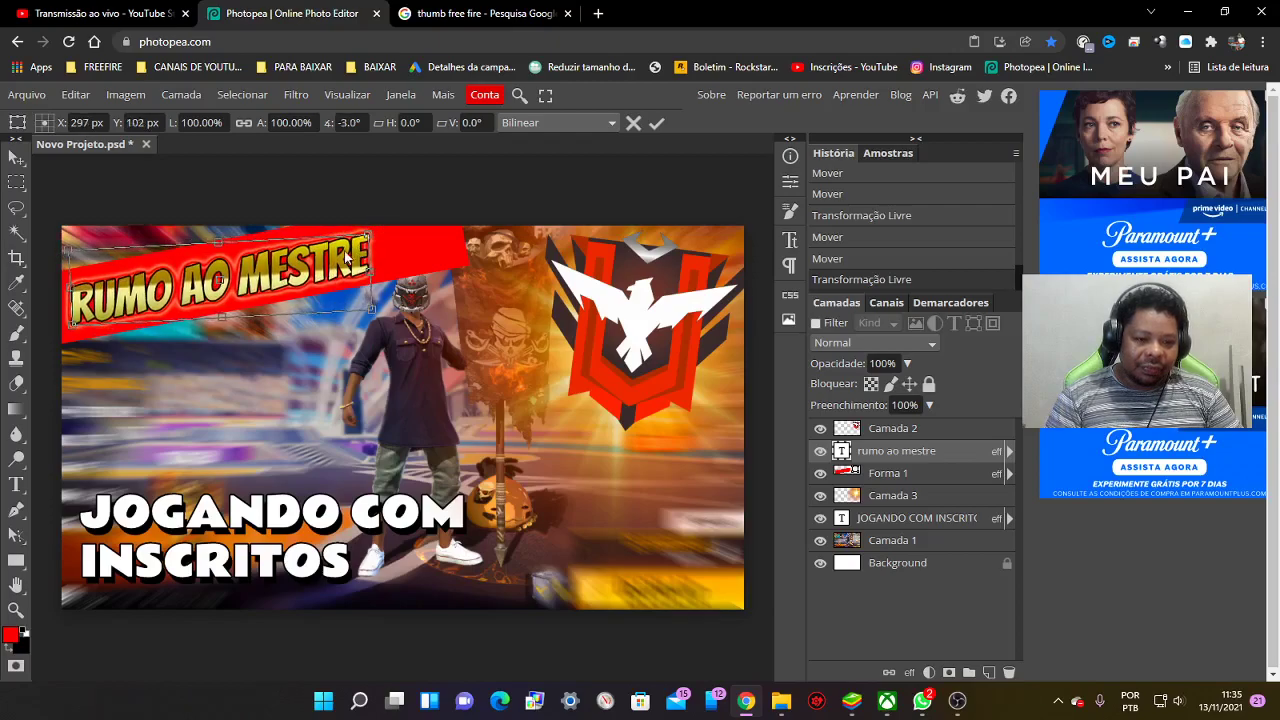
key(Up)
key(Up)
key(Up)
right_click(878, 460)
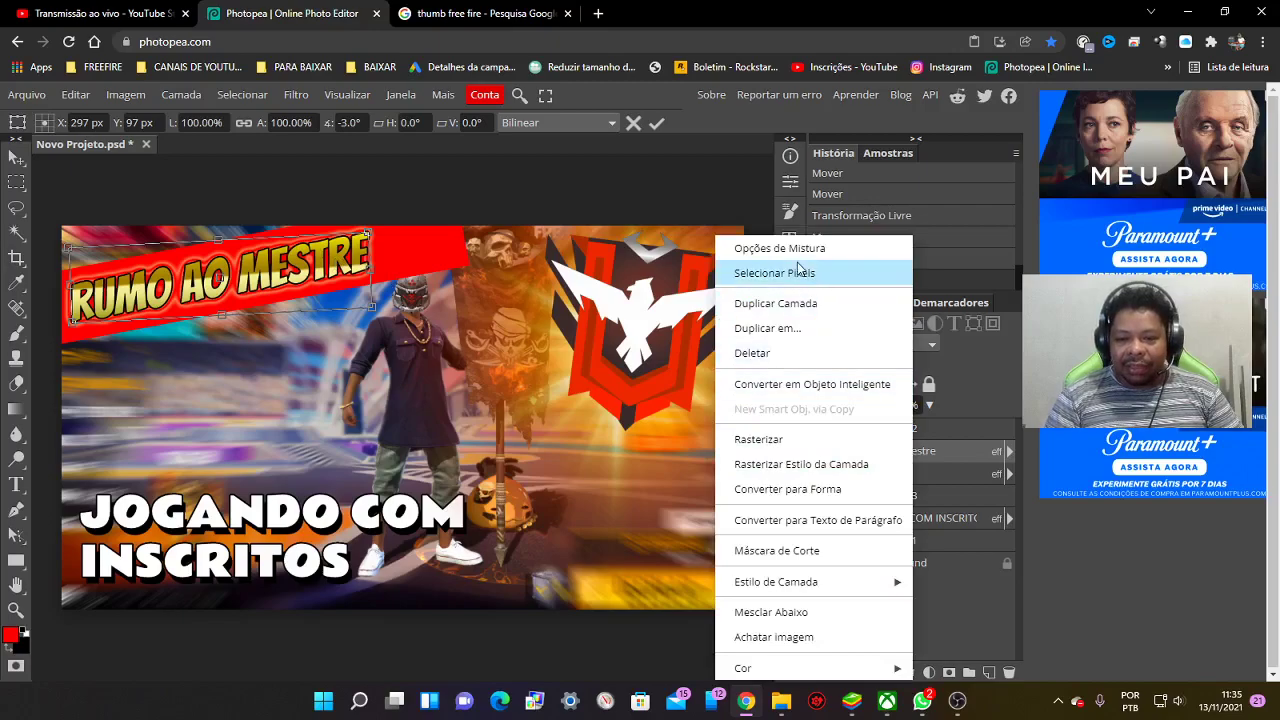
click(798, 268)
Undo the stray selection and open the title's Gradient Overlay gradient for editing
key(ctrl+z)
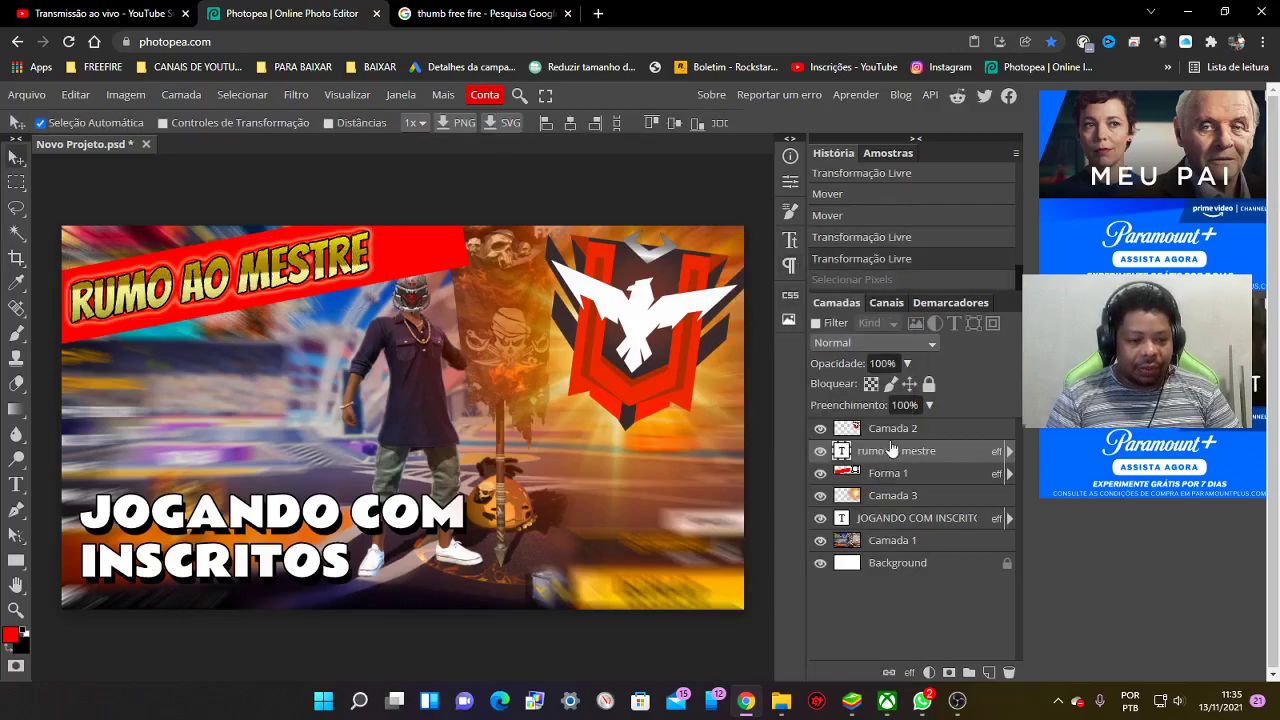
right_click(910, 468)
click(828, 249)
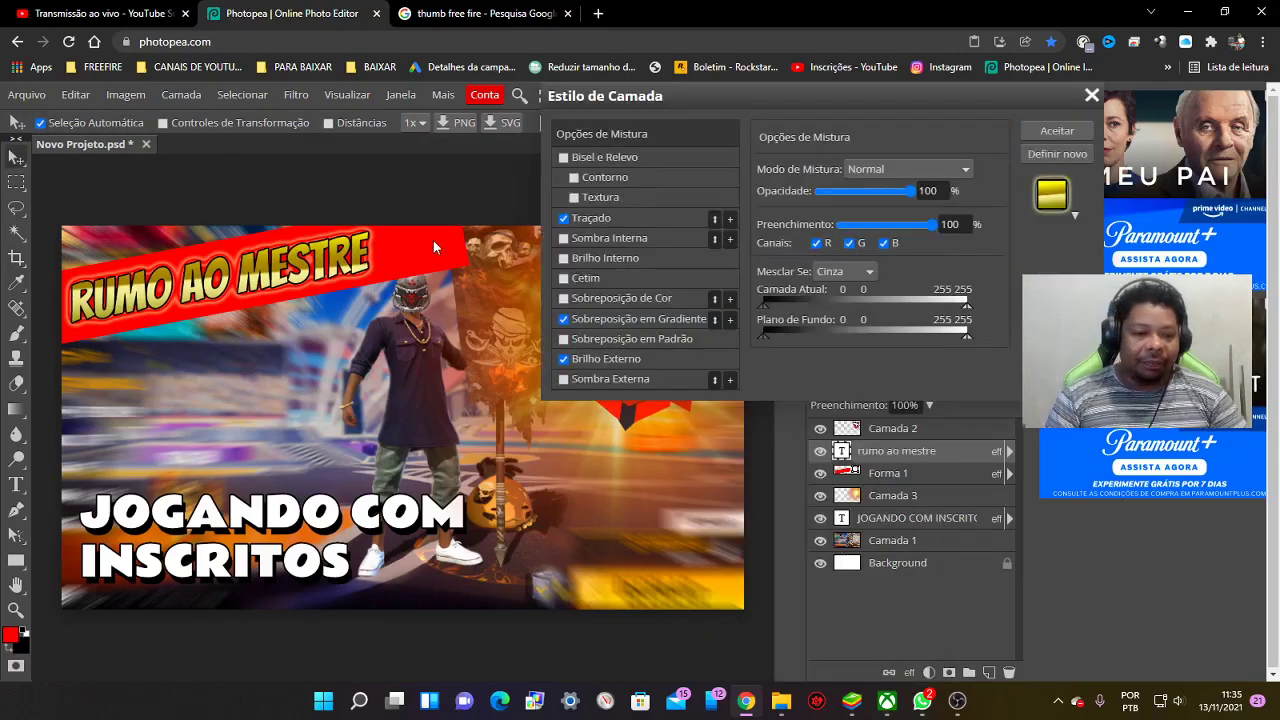
click(613, 319)
click(826, 214)
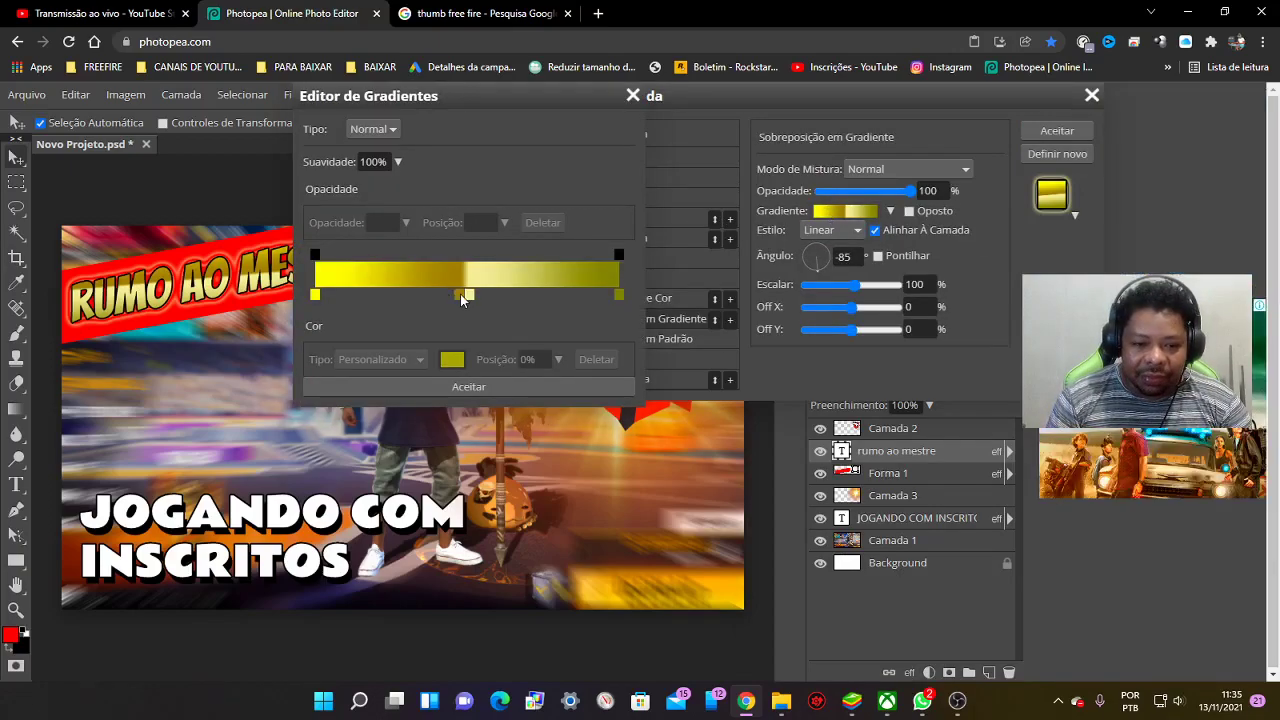
double_click(460, 294)
click(466, 297)
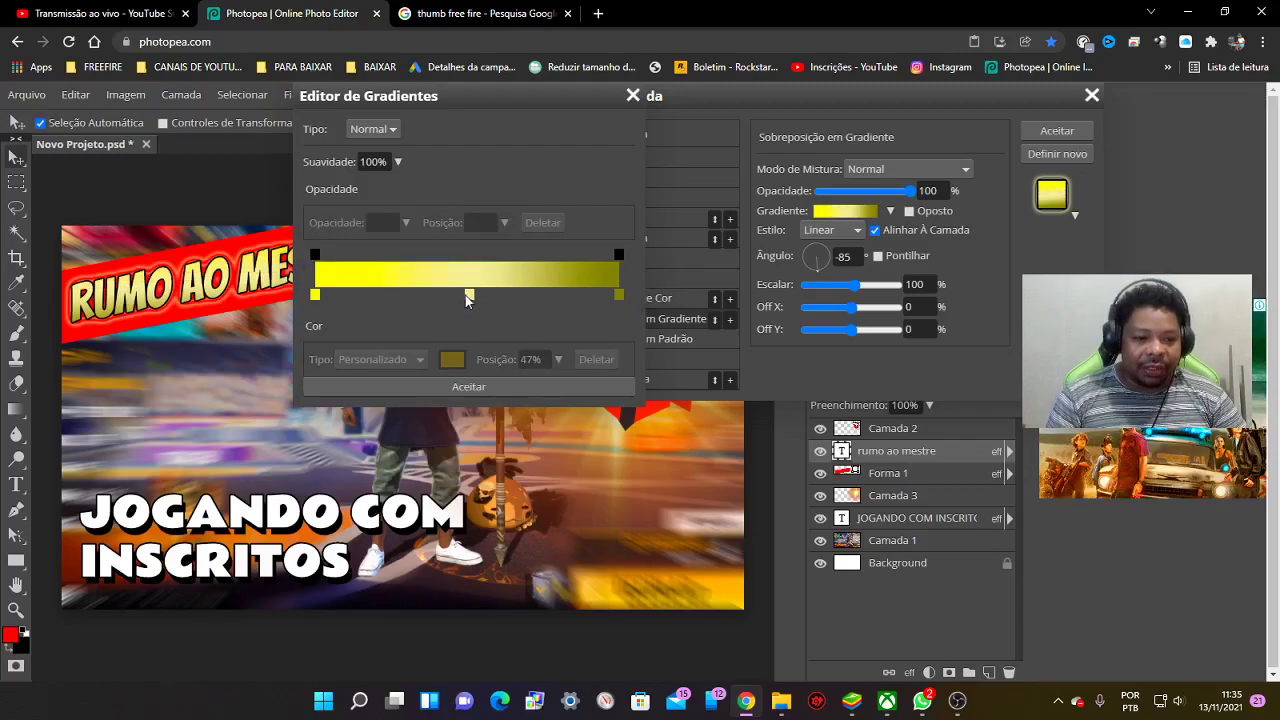
click(466, 297)
Change the gradient end stop to yellow ffff00, set scale 51% and angle -75°
click(619, 294)
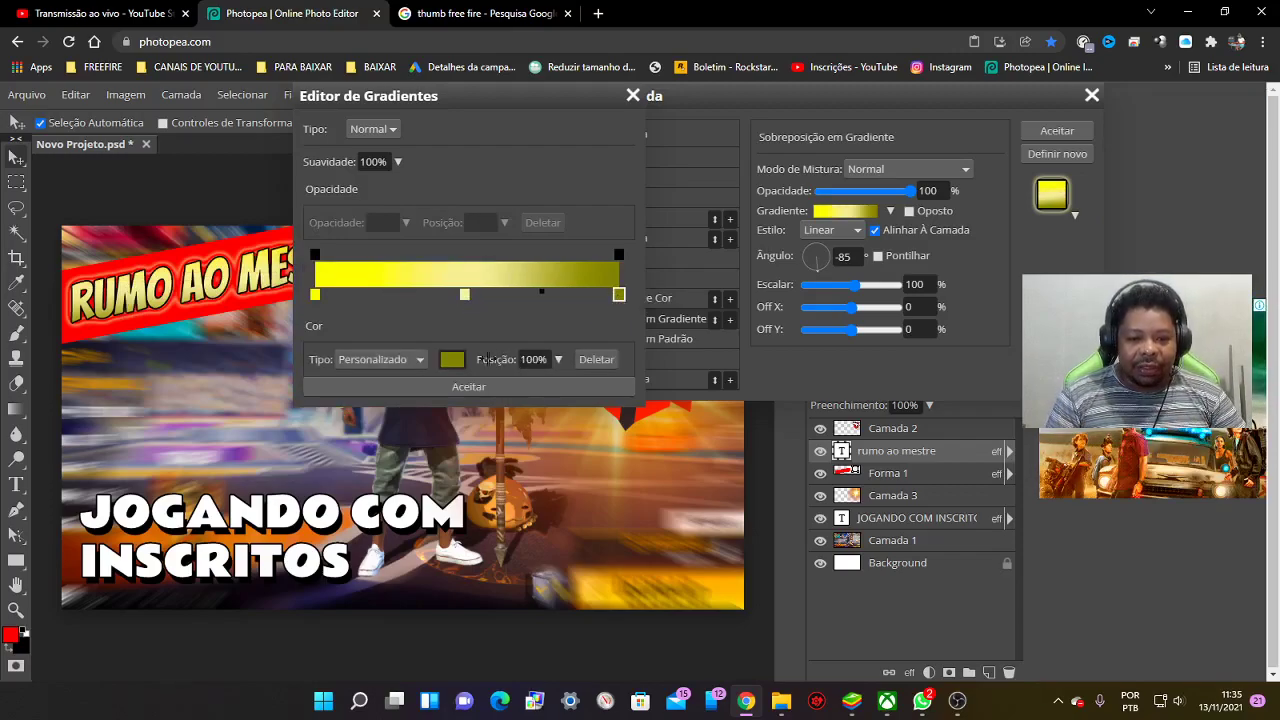
click(452, 362)
click(433, 408)
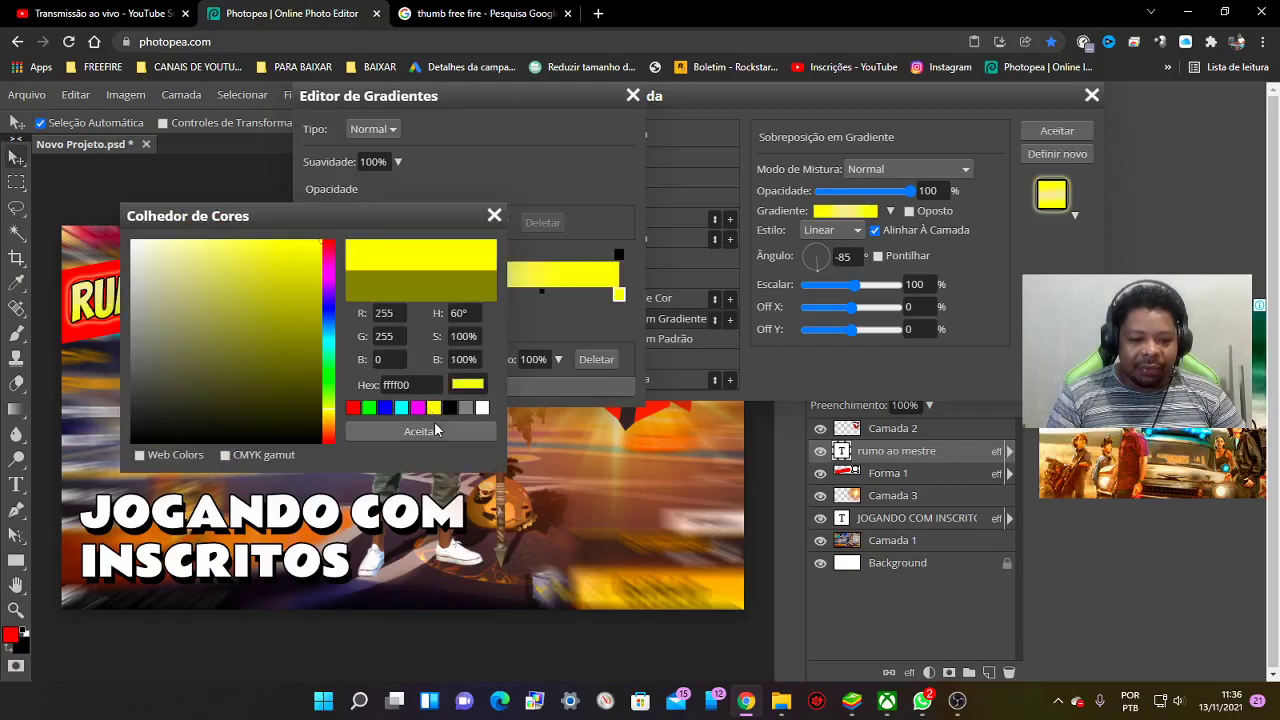
click(420, 431)
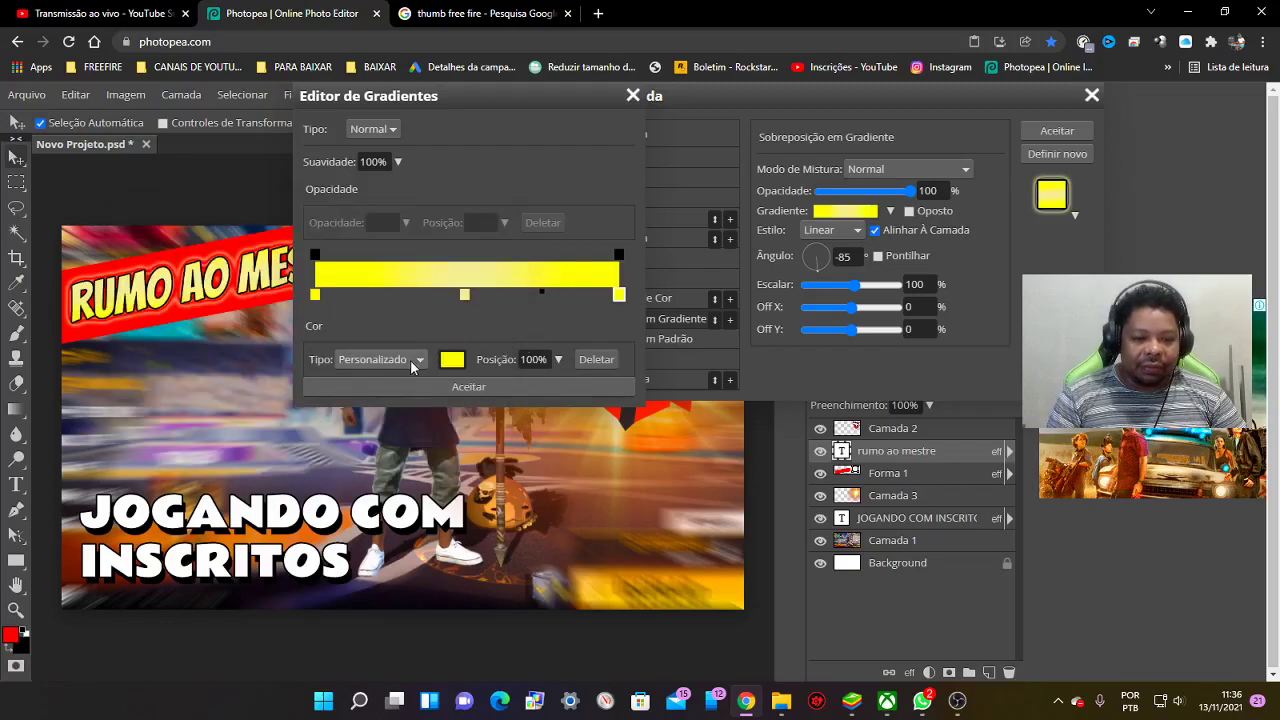
click(443, 387)
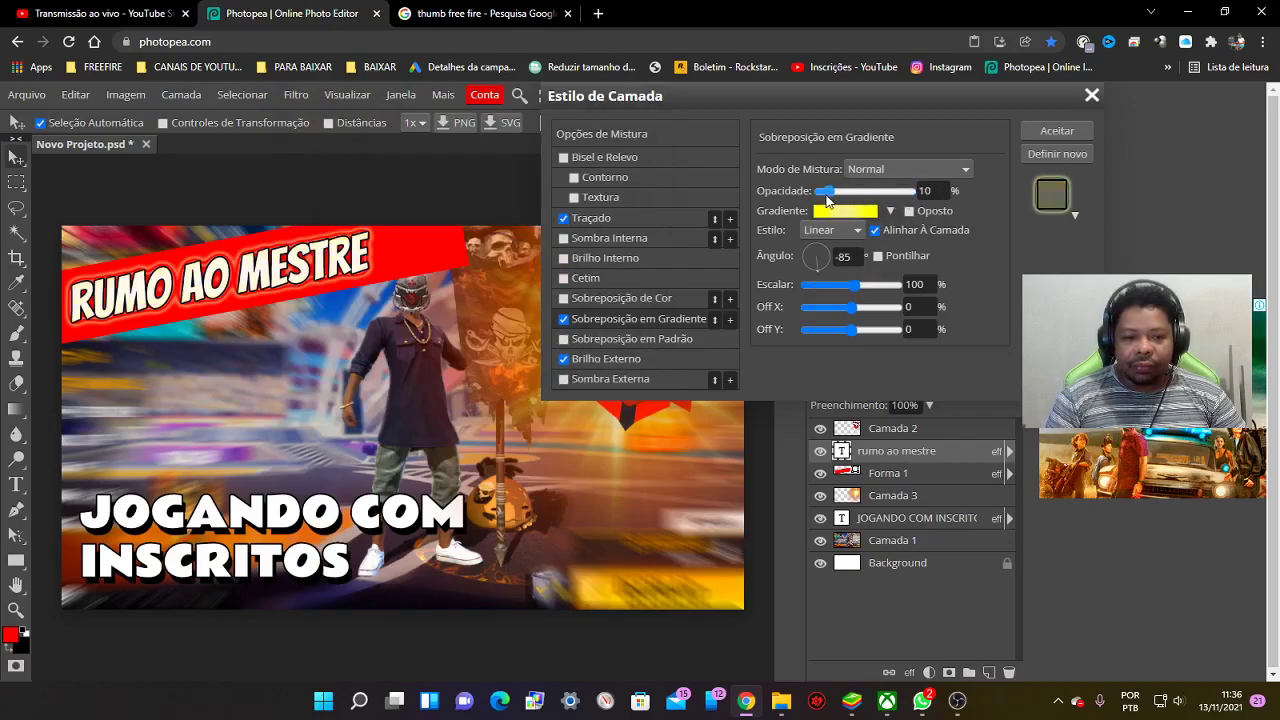
drag(855, 285, 837, 290)
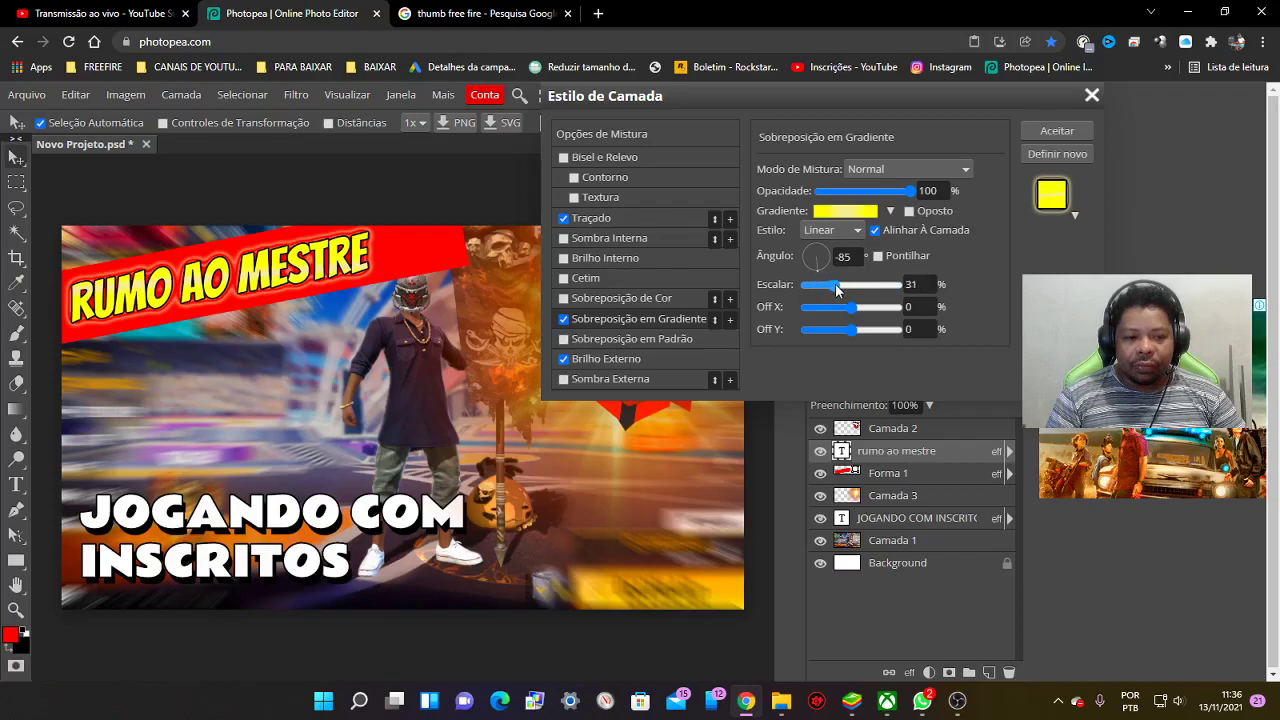
click(823, 268)
click(1056, 130)
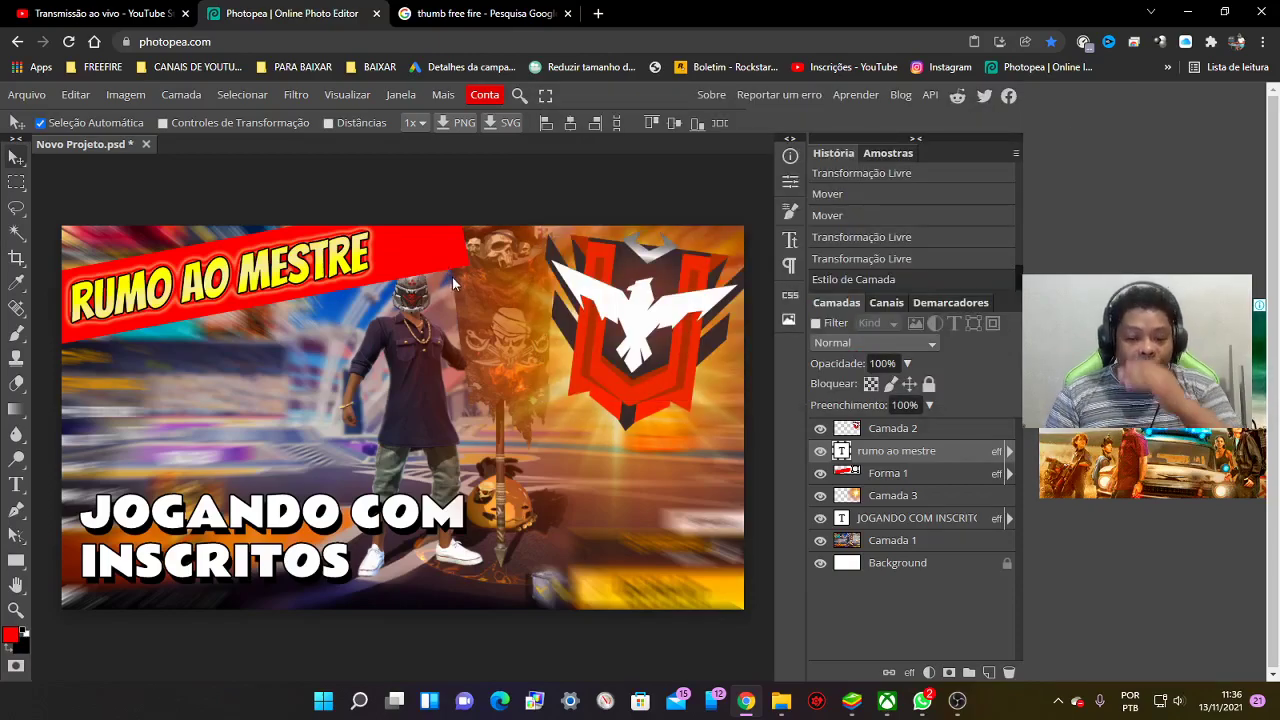
Lasso part of the character's head on Camada 1 and paste it as Camada 4
click(820, 474)
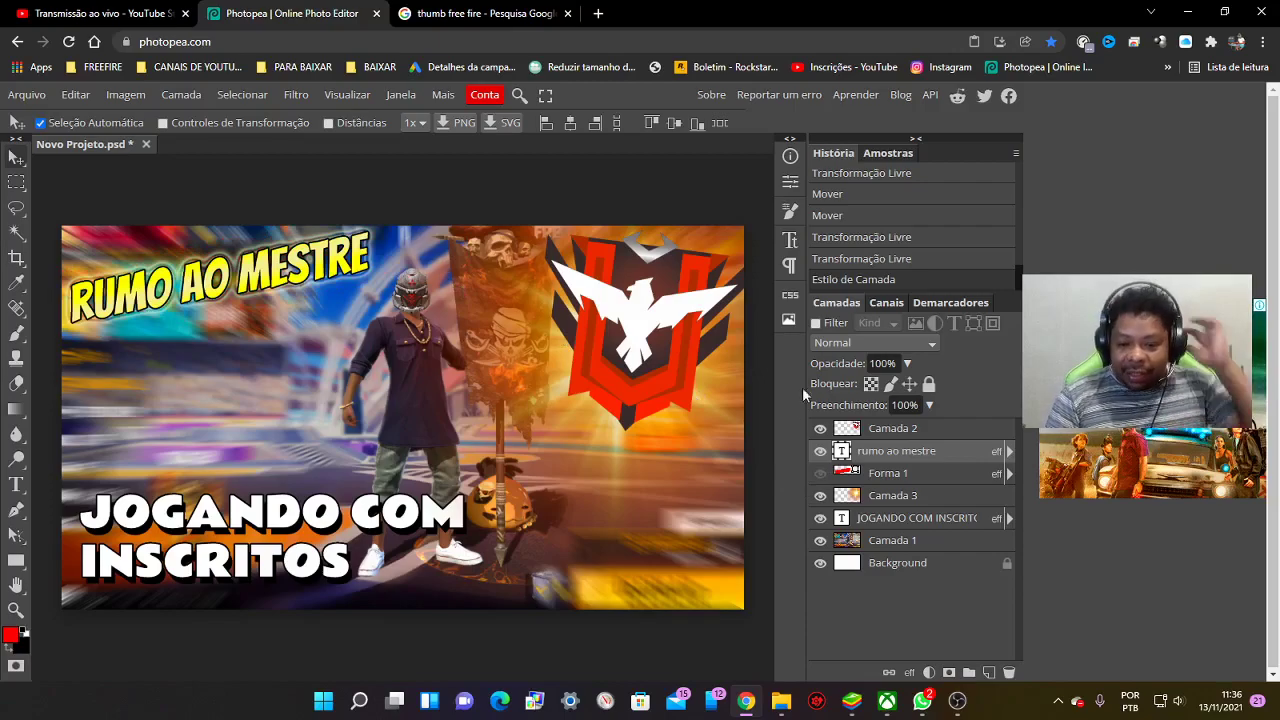
click(821, 475)
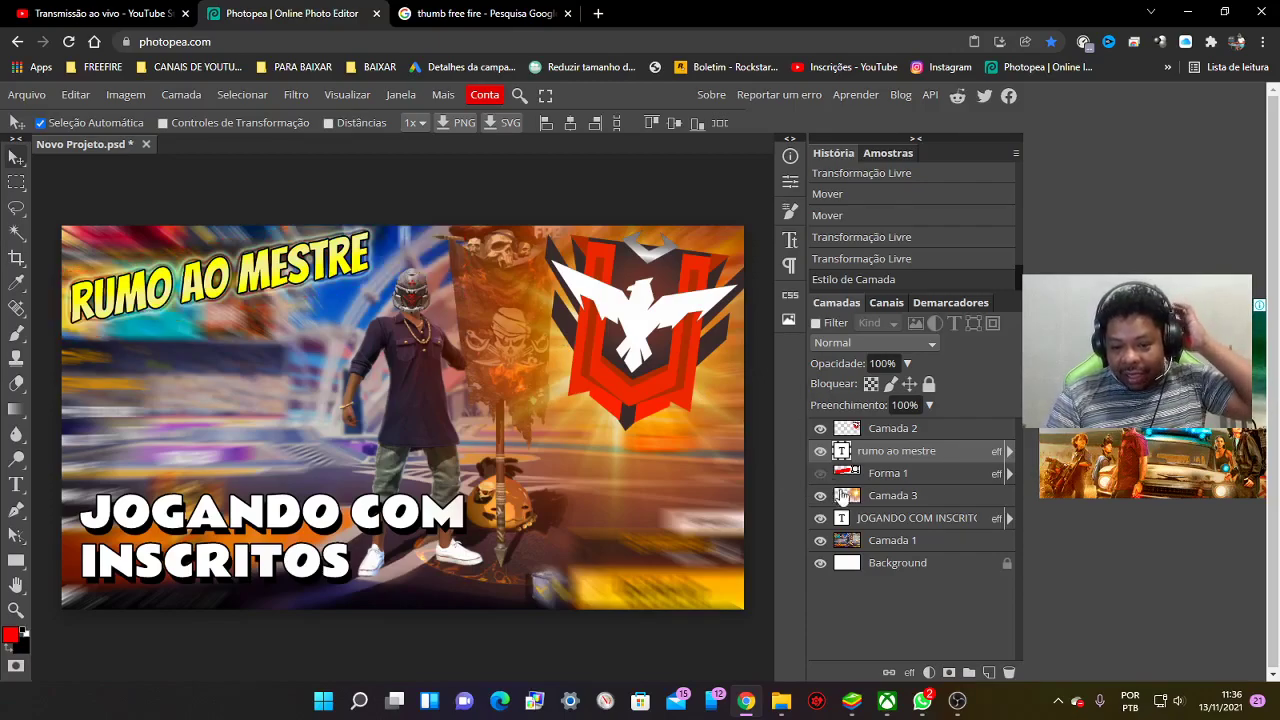
click(887, 541)
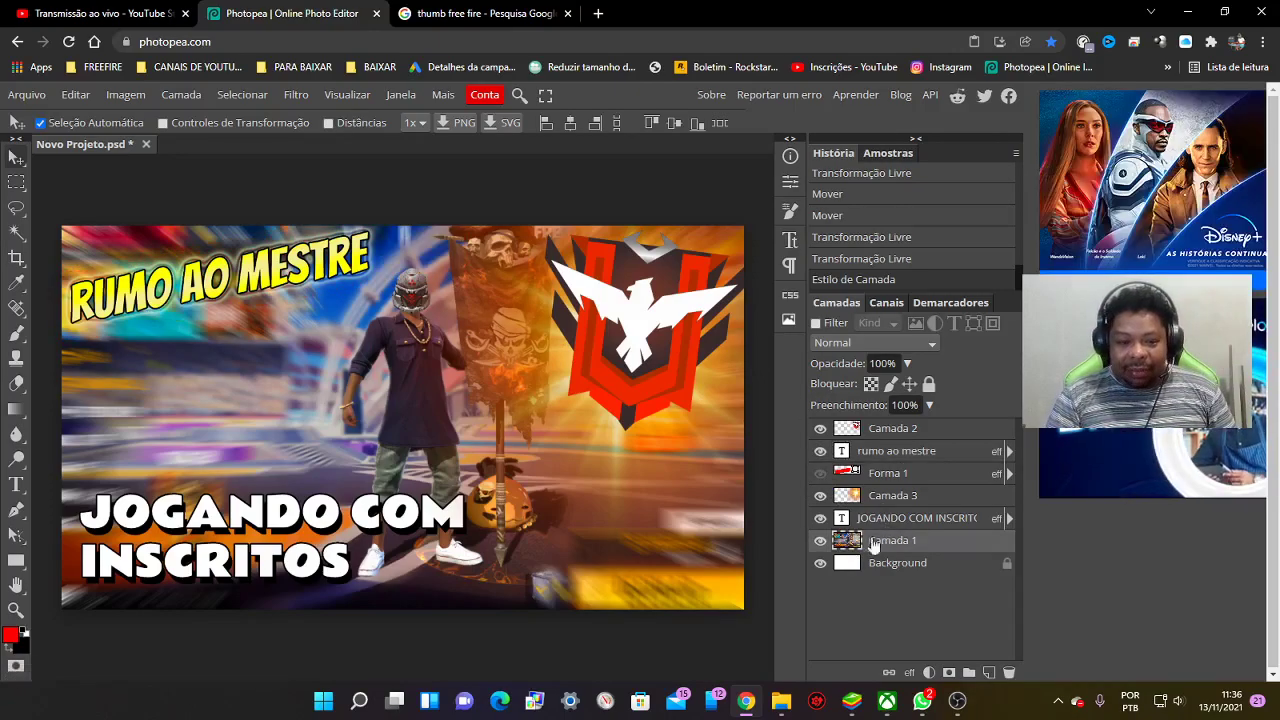
click(16, 208)
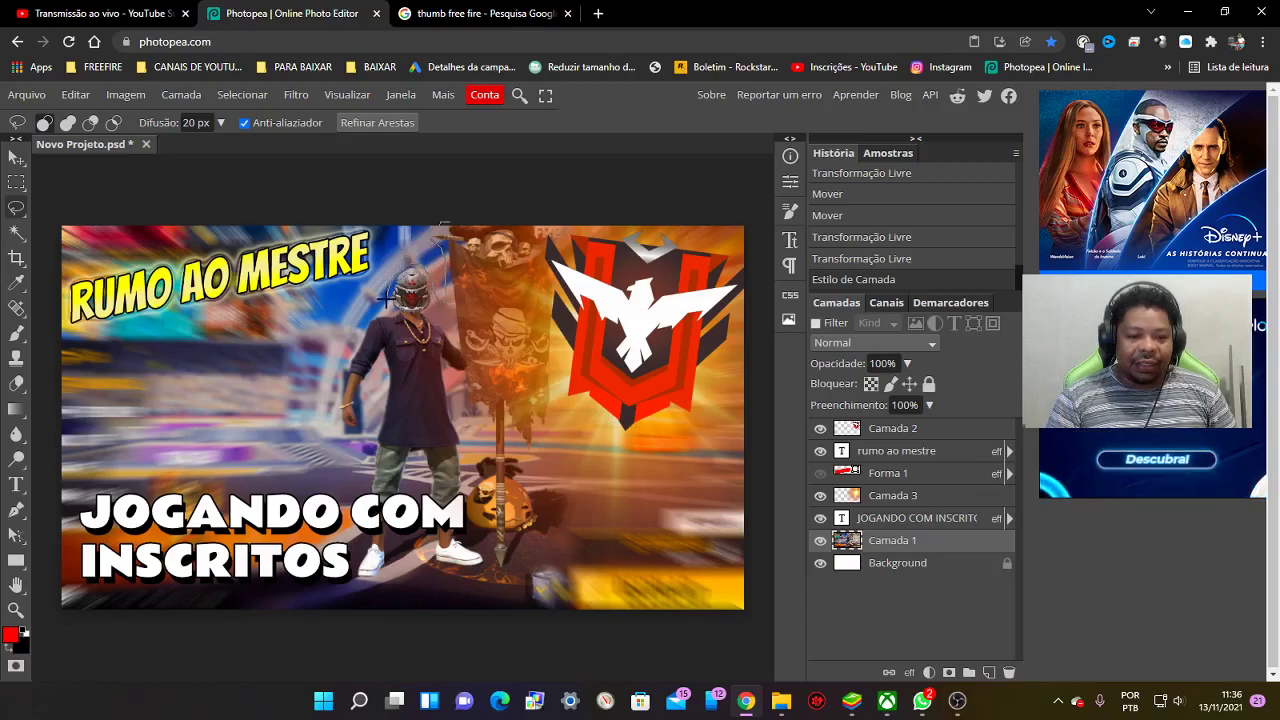
drag(342, 400, 460, 437)
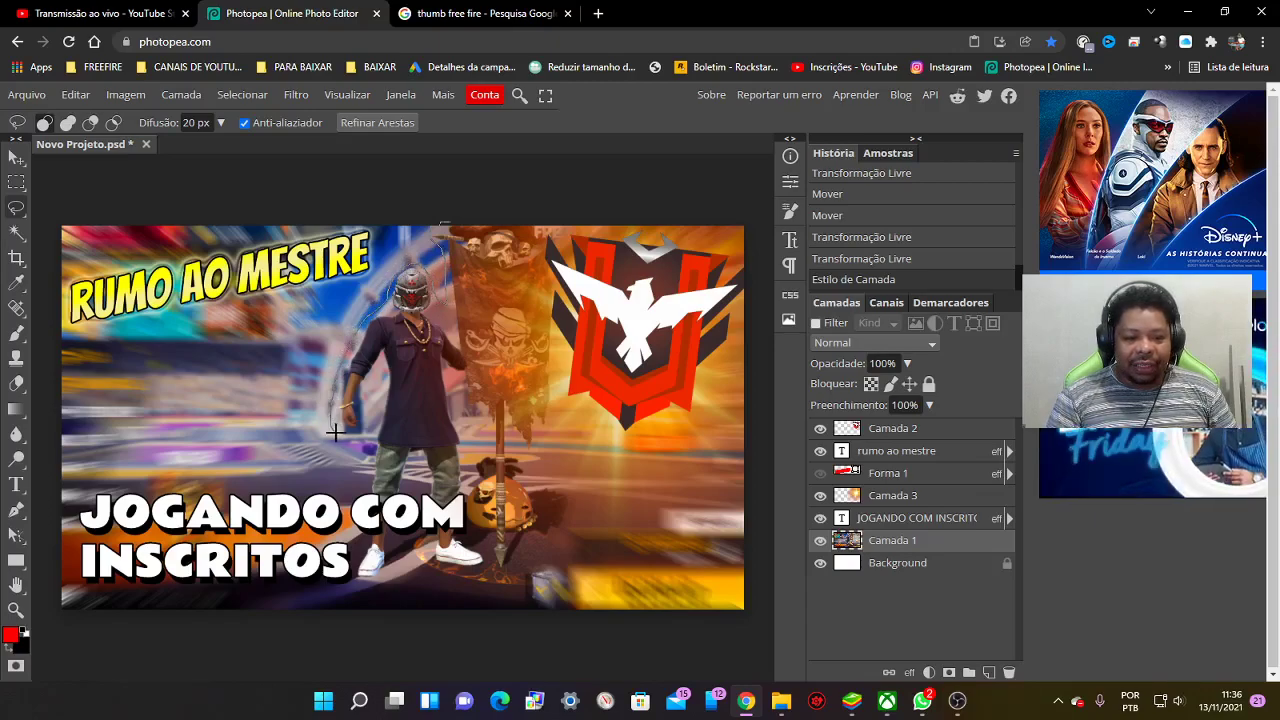
mouse_move(552, 370)
mouse_down()
mouse_move(455, 220)
mouse_move(442, 228)
mouse_up()
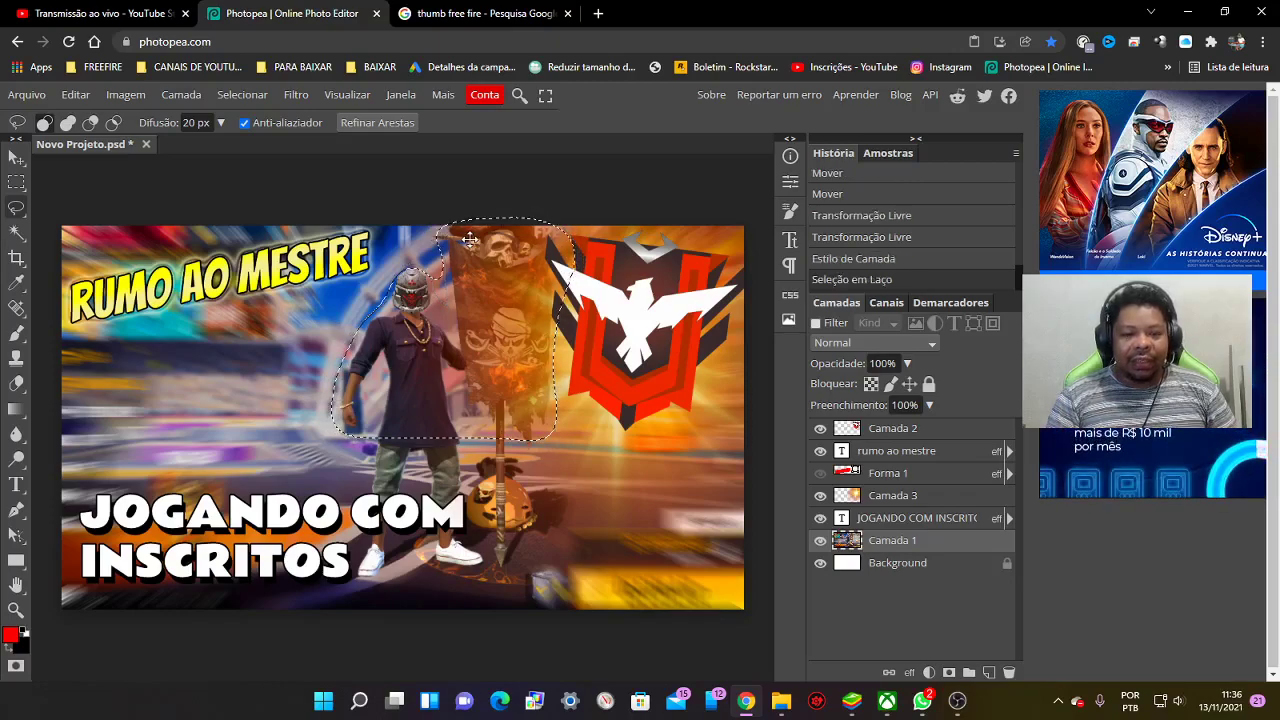
click(893, 433)
key(ctrl+v)
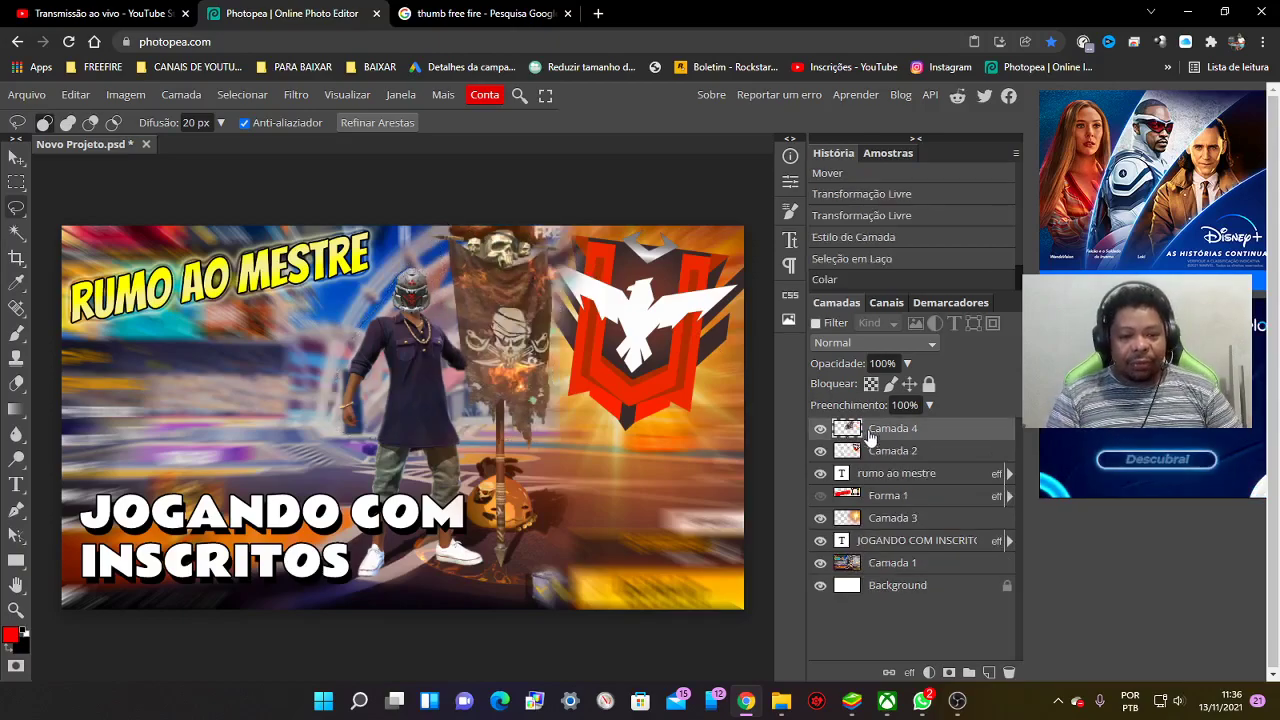
Toggle visibility of Camada 4, the title and Forma 1, leaving the red banner shown
click(16, 158)
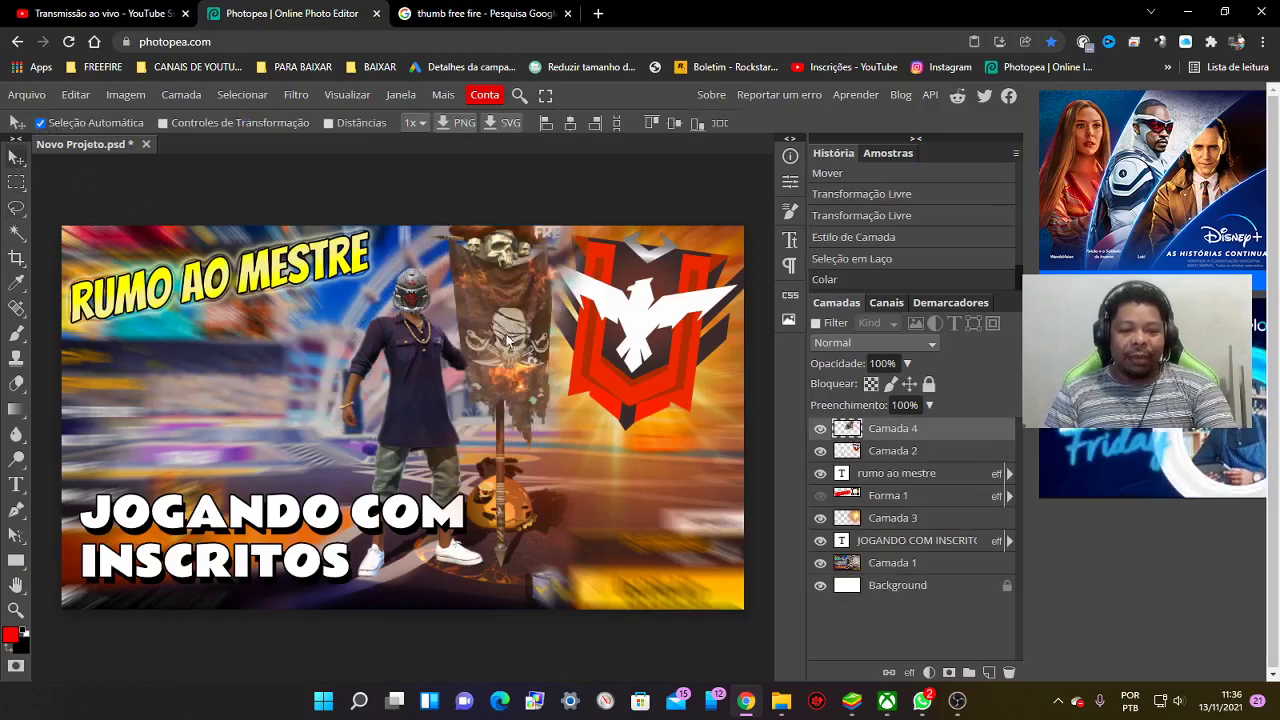
click(820, 430)
click(820, 430)
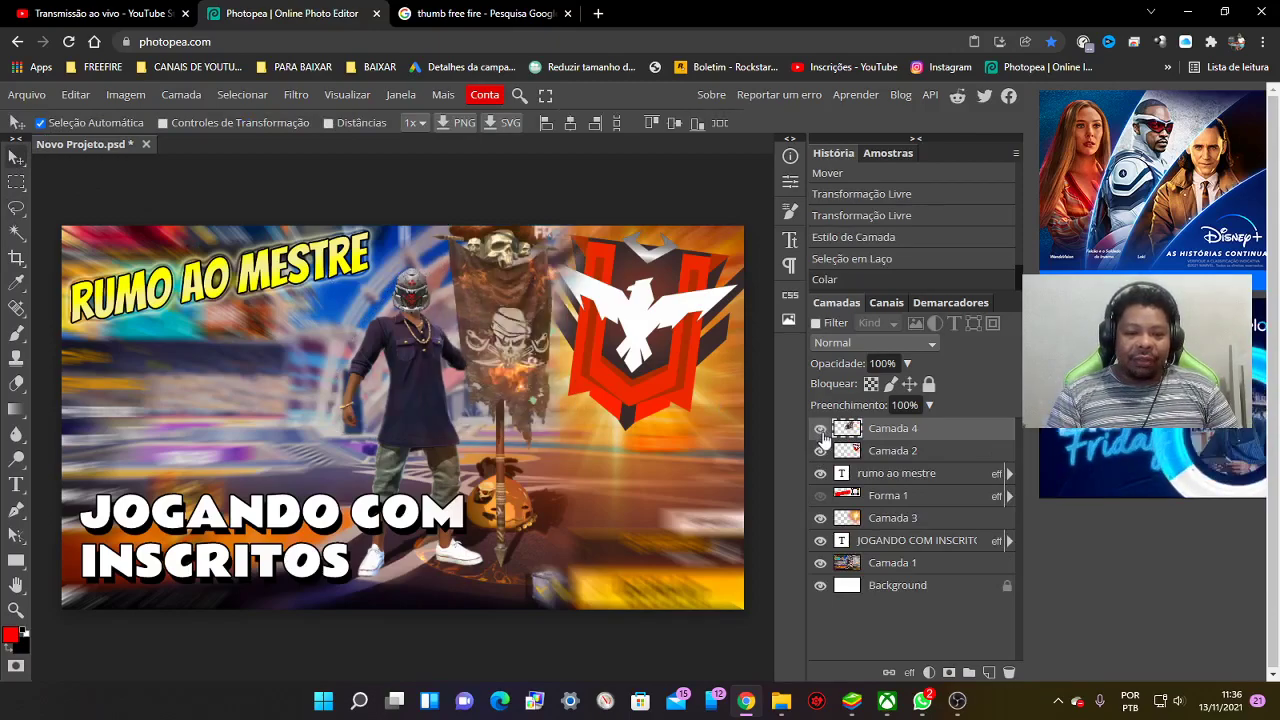
click(820, 473)
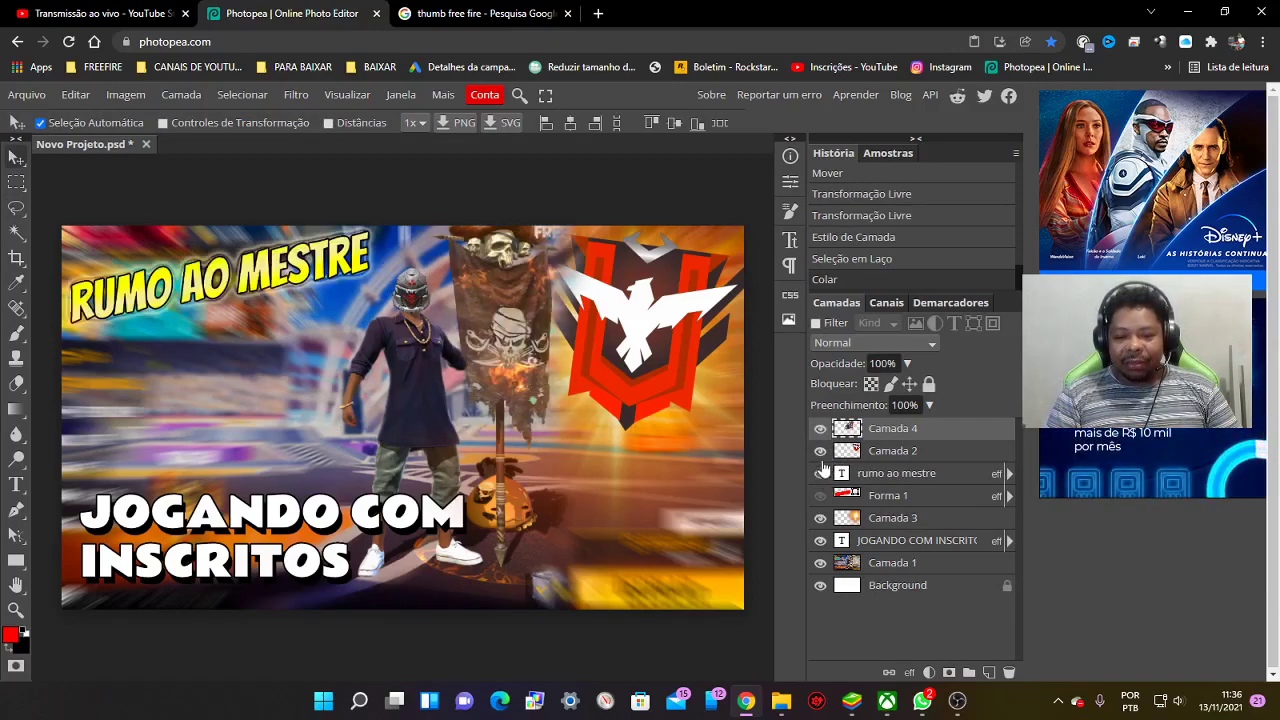
click(819, 495)
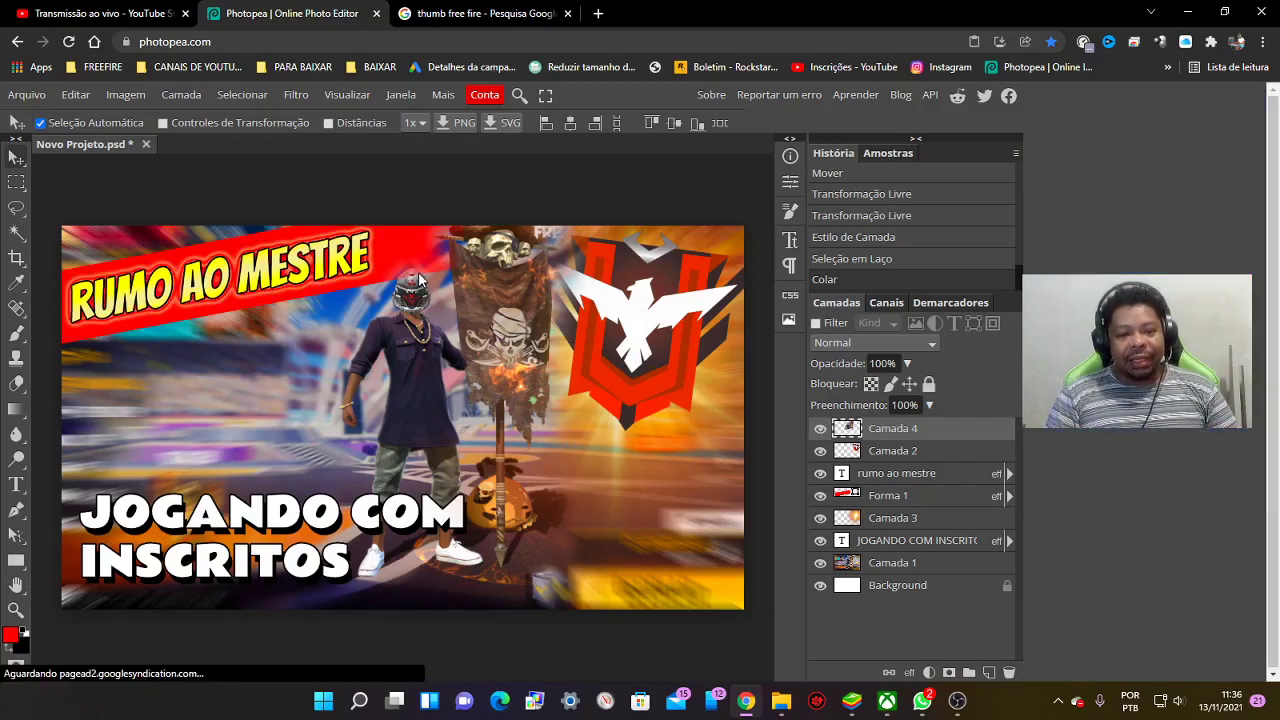
click(883, 497)
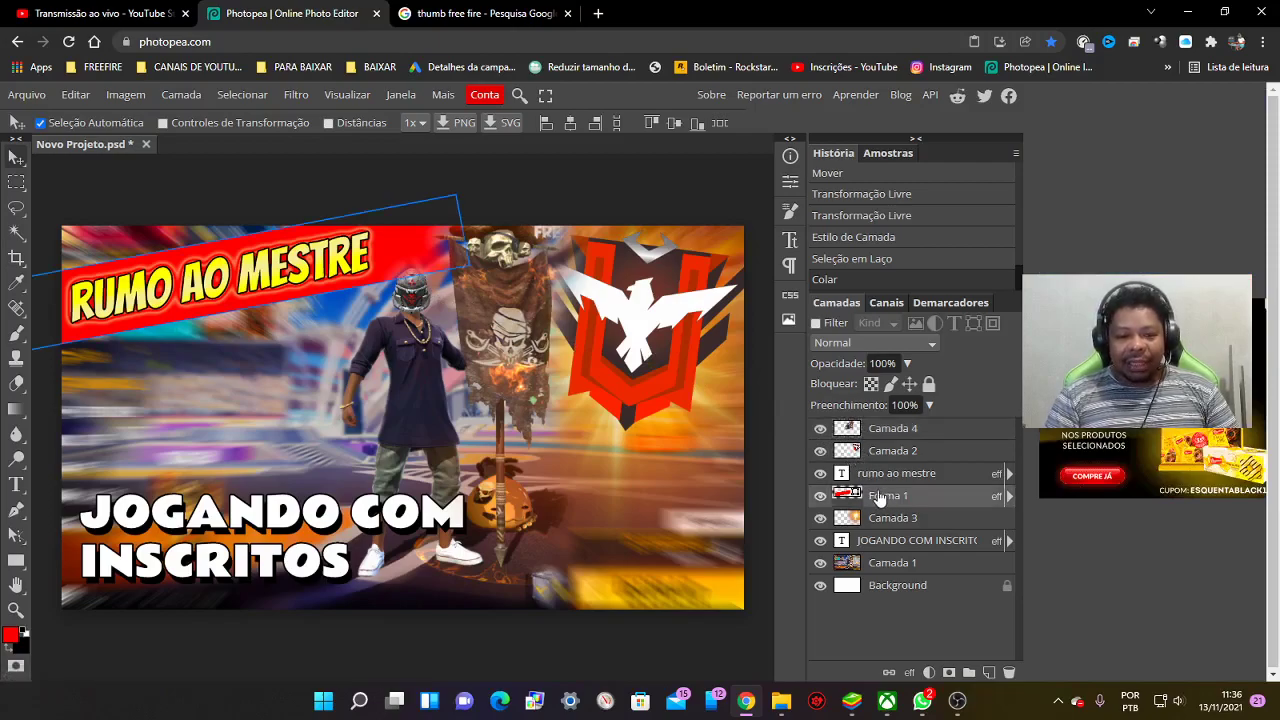
click(884, 566)
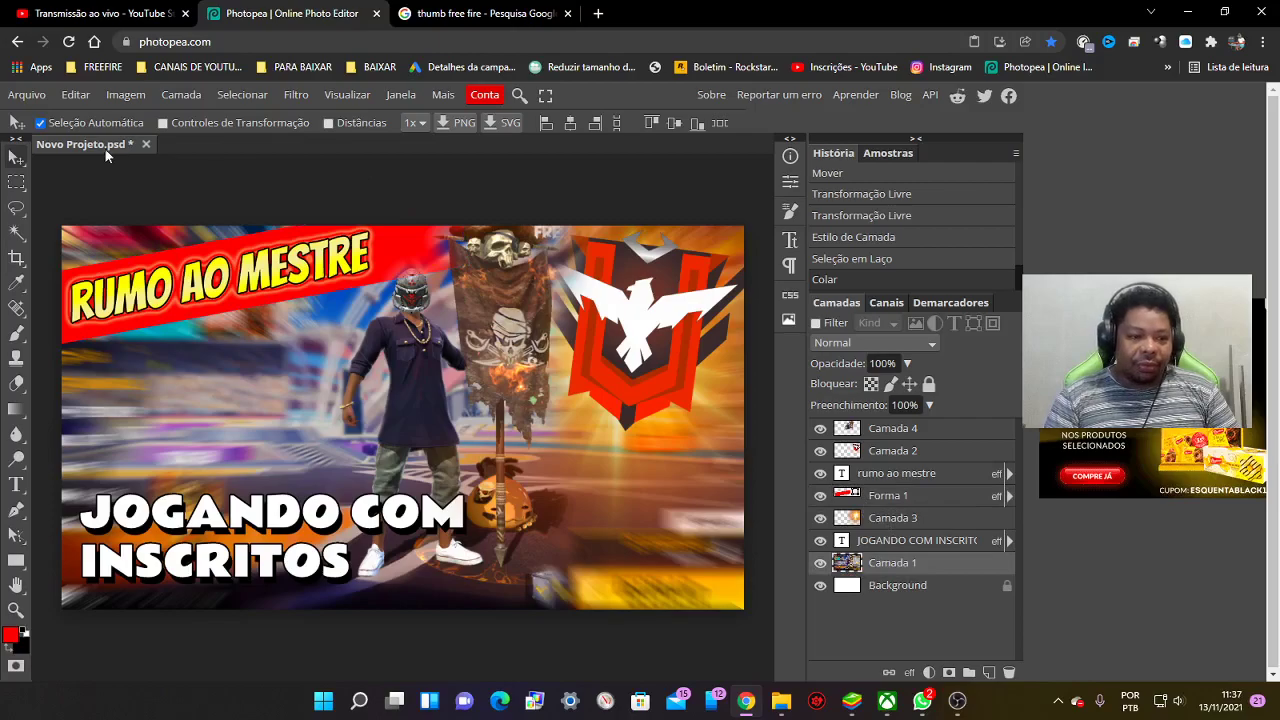
Lasso around the character's helmet and chin on the Camada 1 background
click(21, 204)
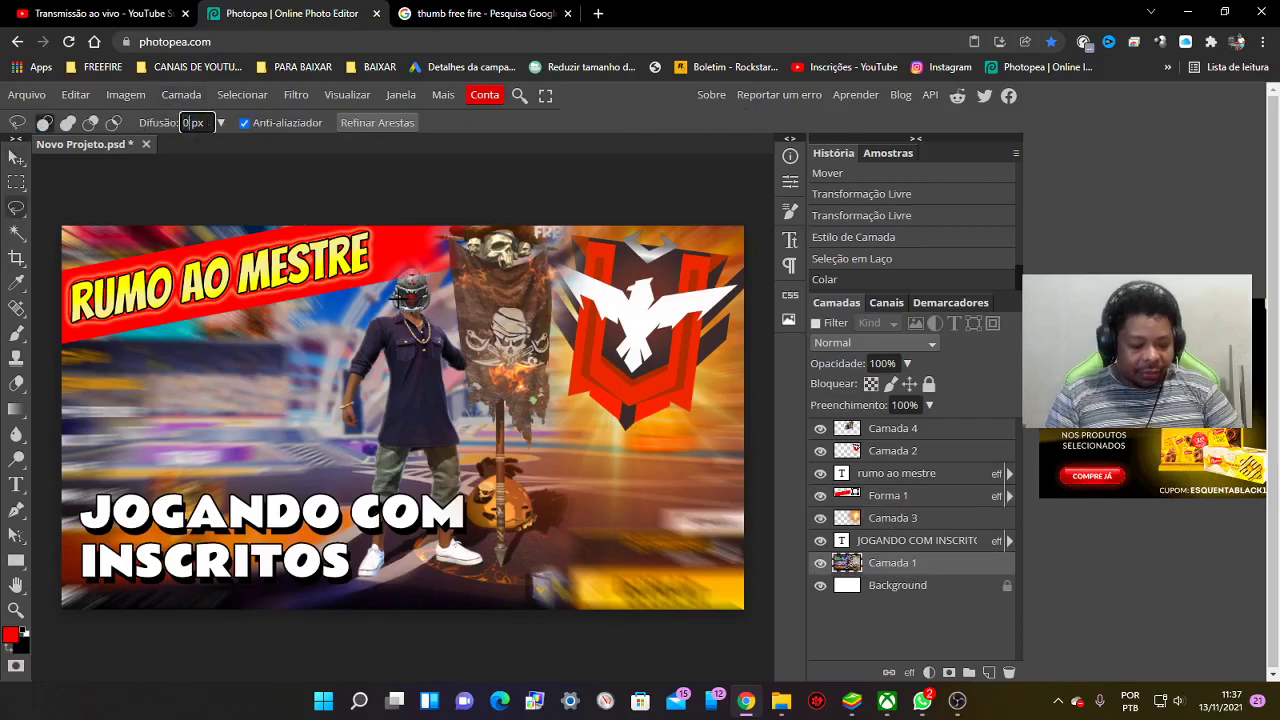
scroll(403, 297, up, 3)
scroll(428, 462, down, 3)
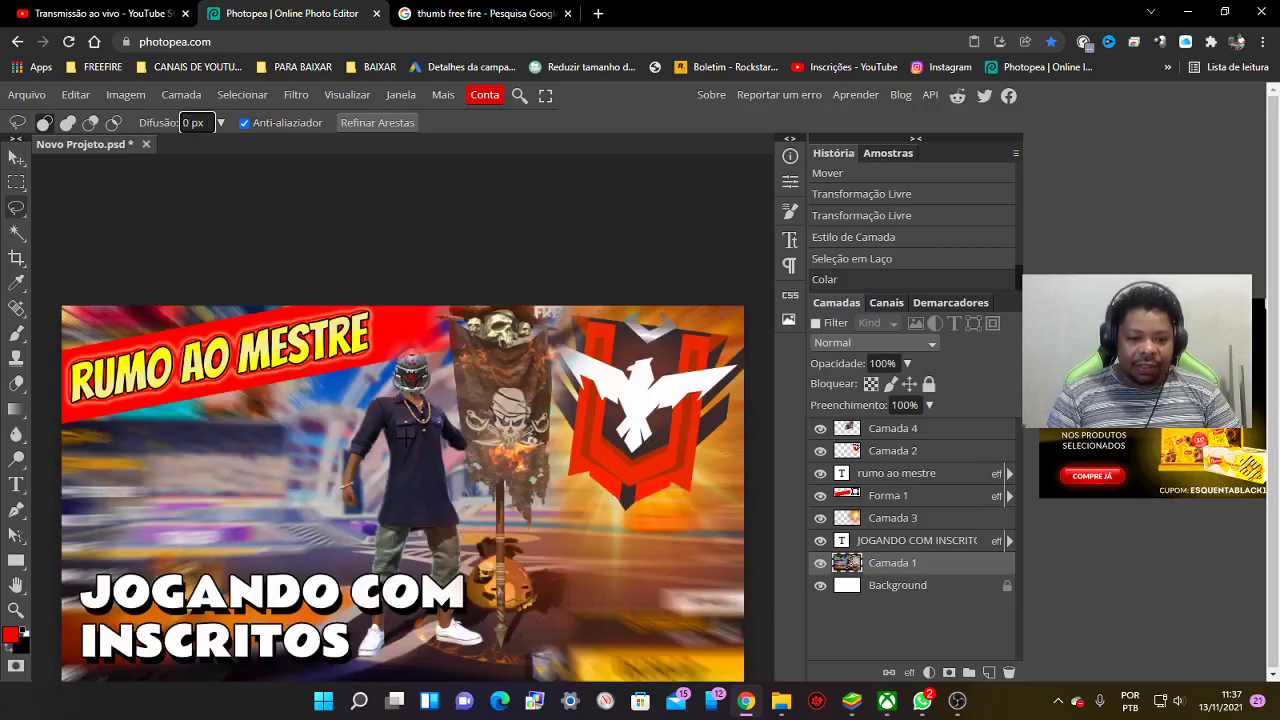
scroll(407, 436, down, 1)
scroll(415, 324, up, 1)
scroll(415, 330, up, 1)
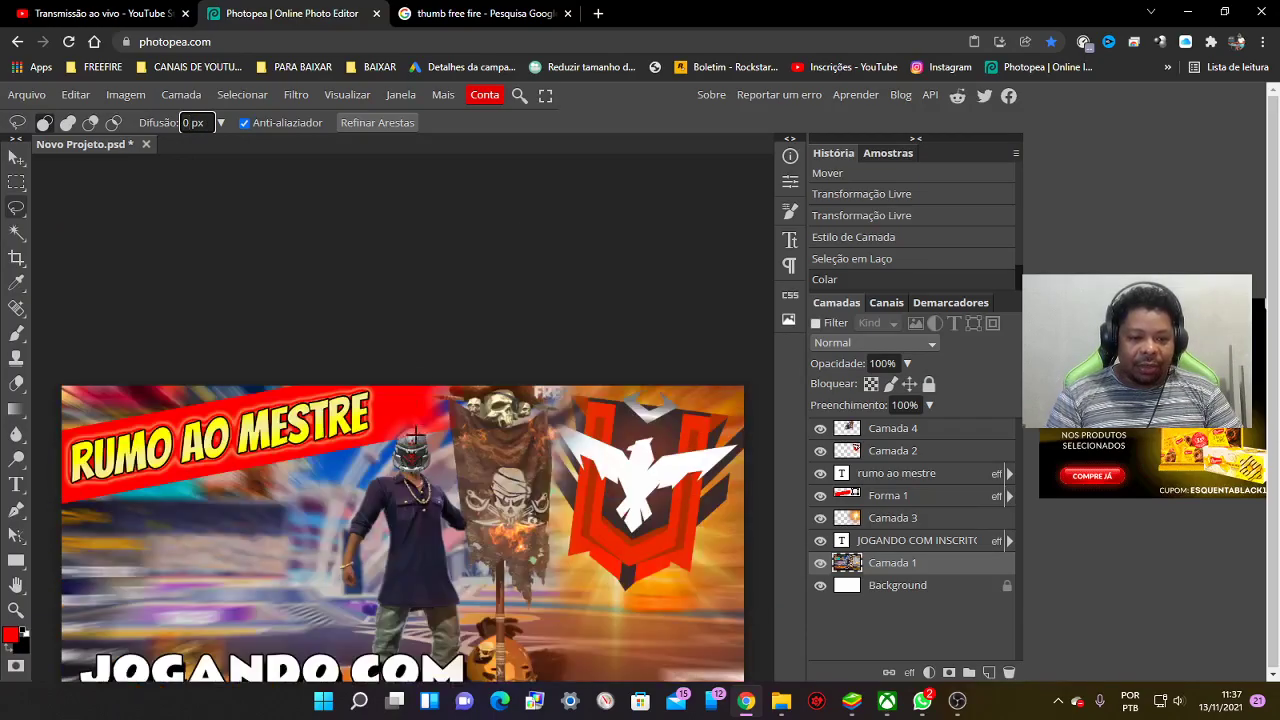
scroll(415, 405, down, 4)
click(406, 490)
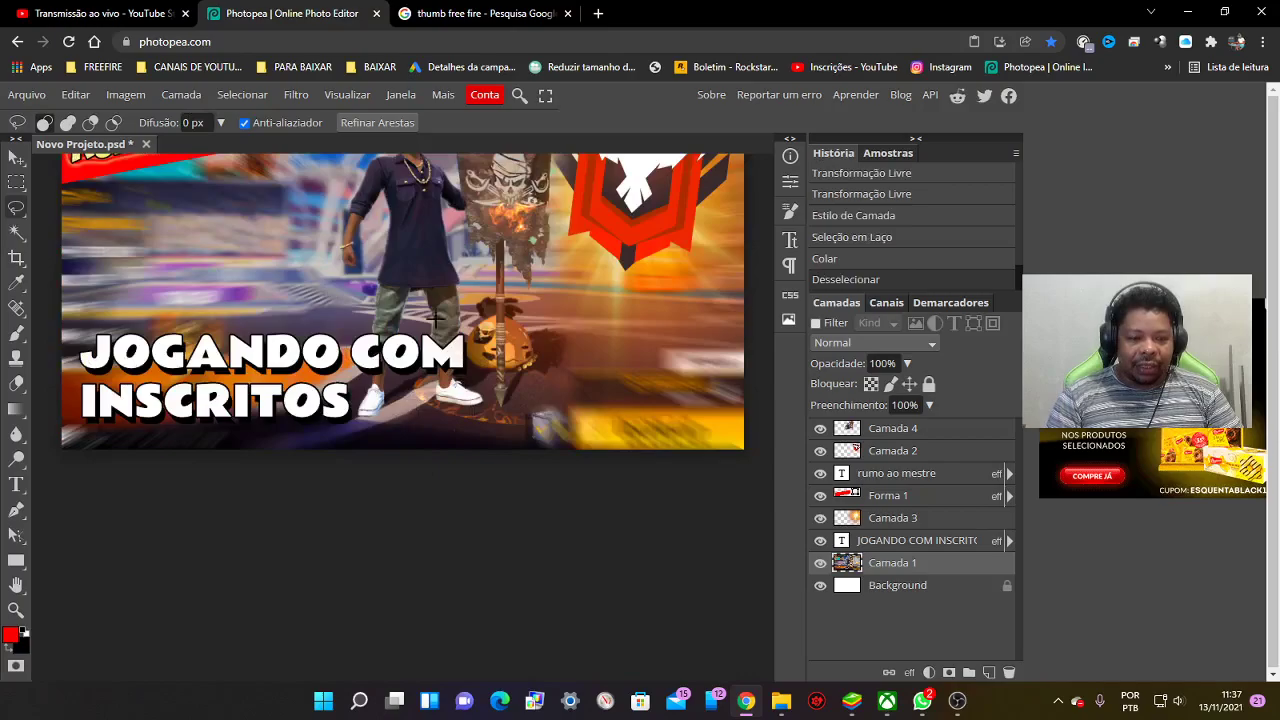
scroll(434, 317, up, 2)
scroll(410, 297, up, 3)
scroll(415, 300, up, 2)
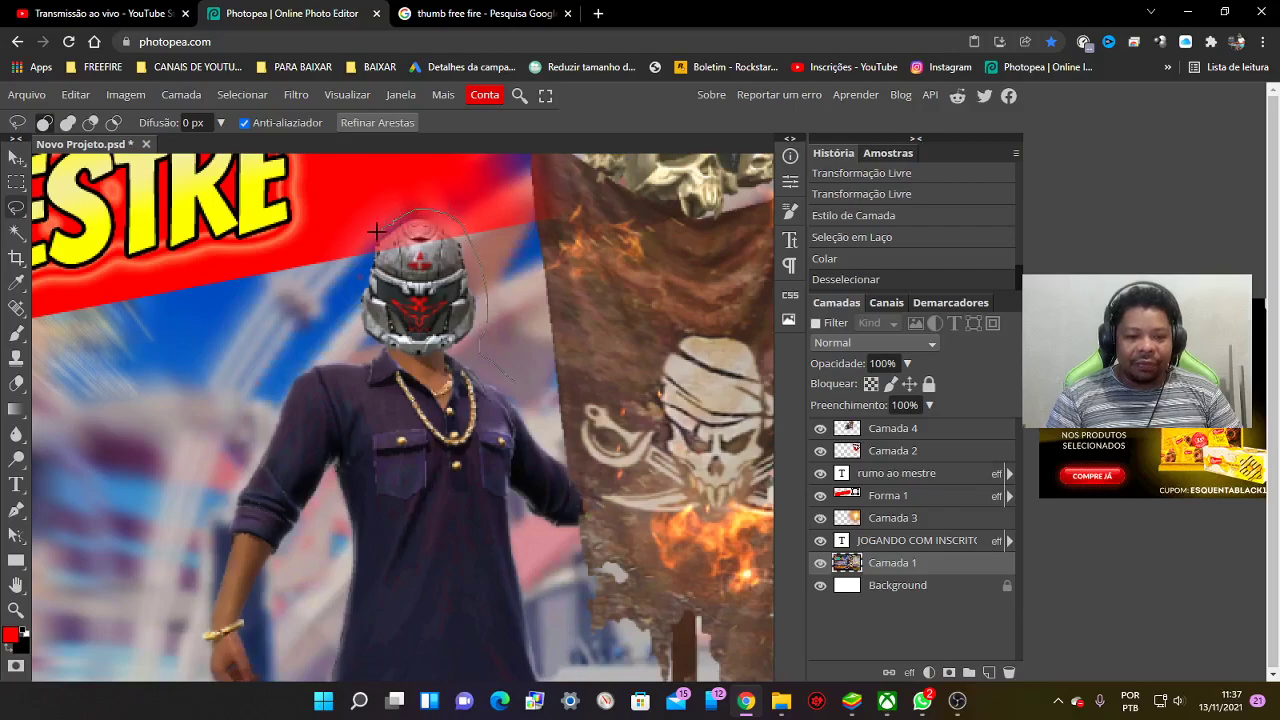
drag(356, 261, 356, 265)
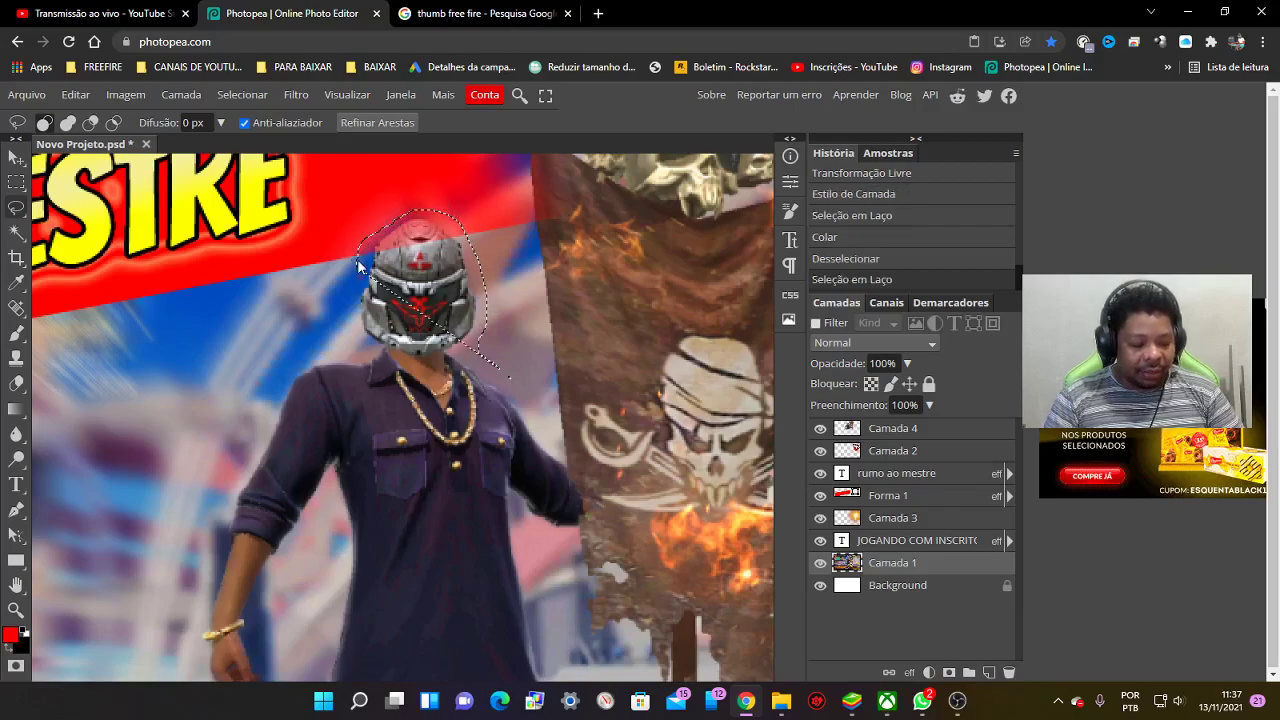
key(ctrl+z)
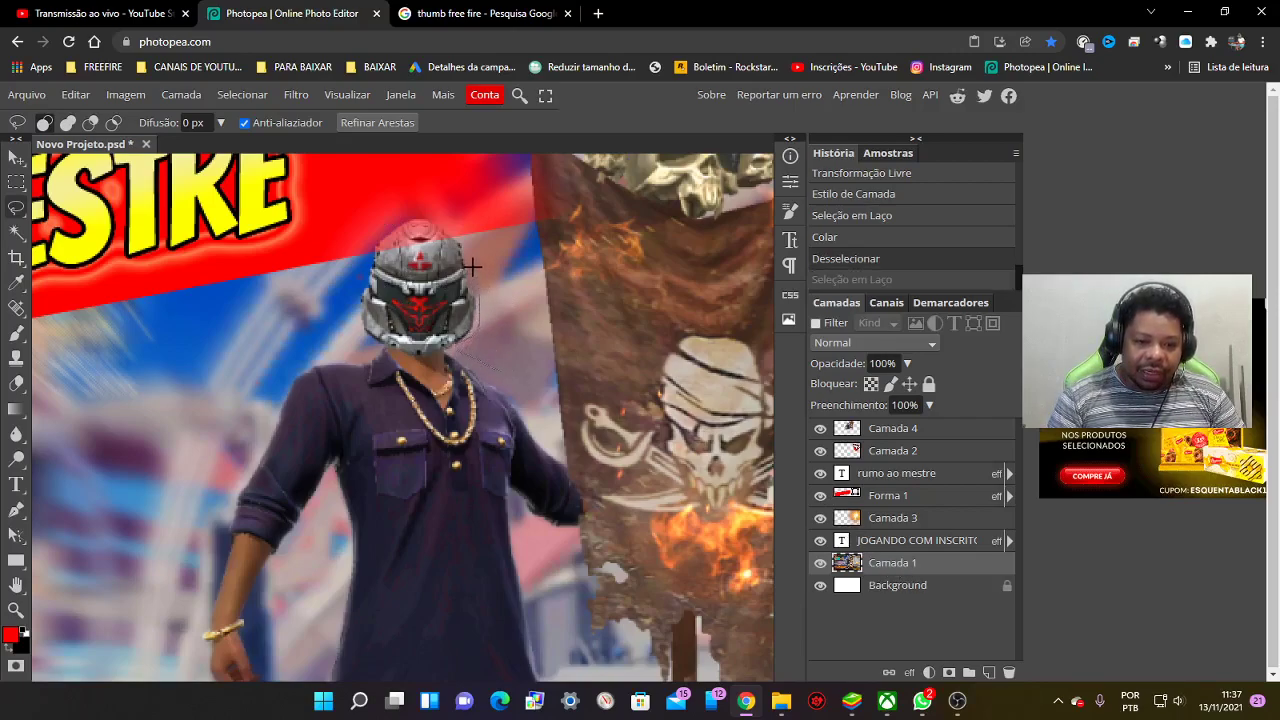
drag(462, 234, 352, 292)
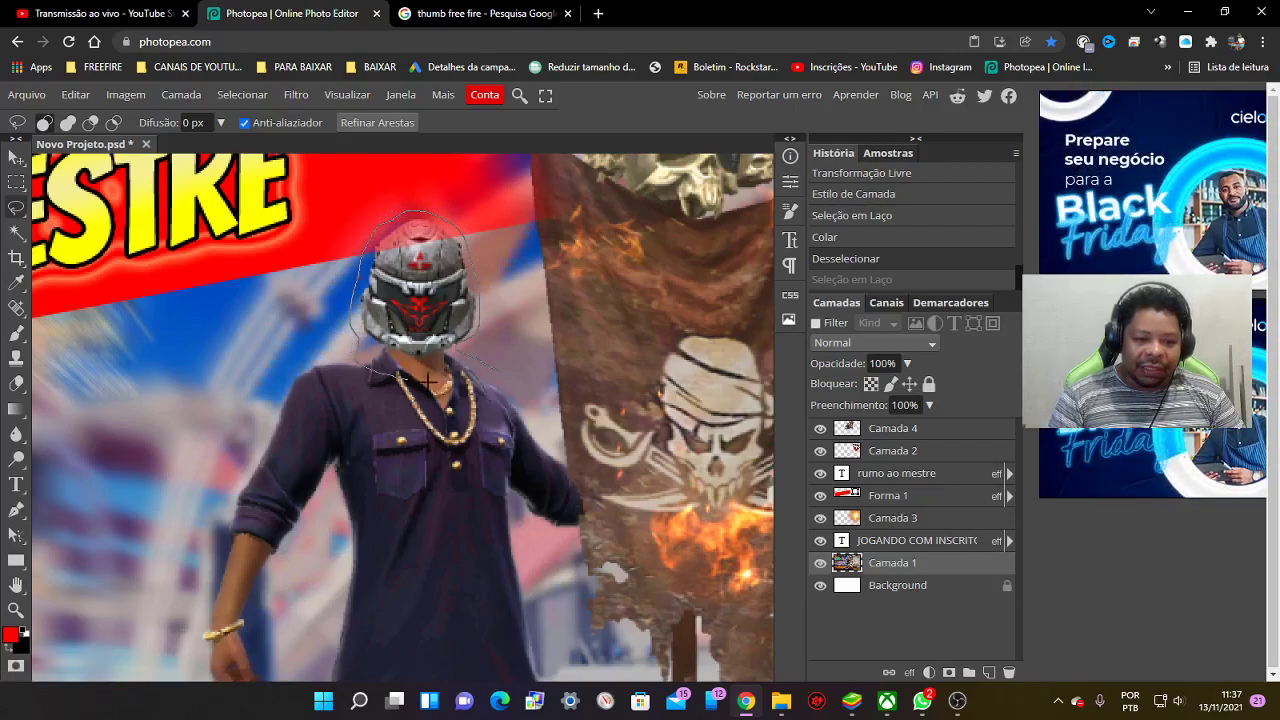
drag(352, 292, 490, 370)
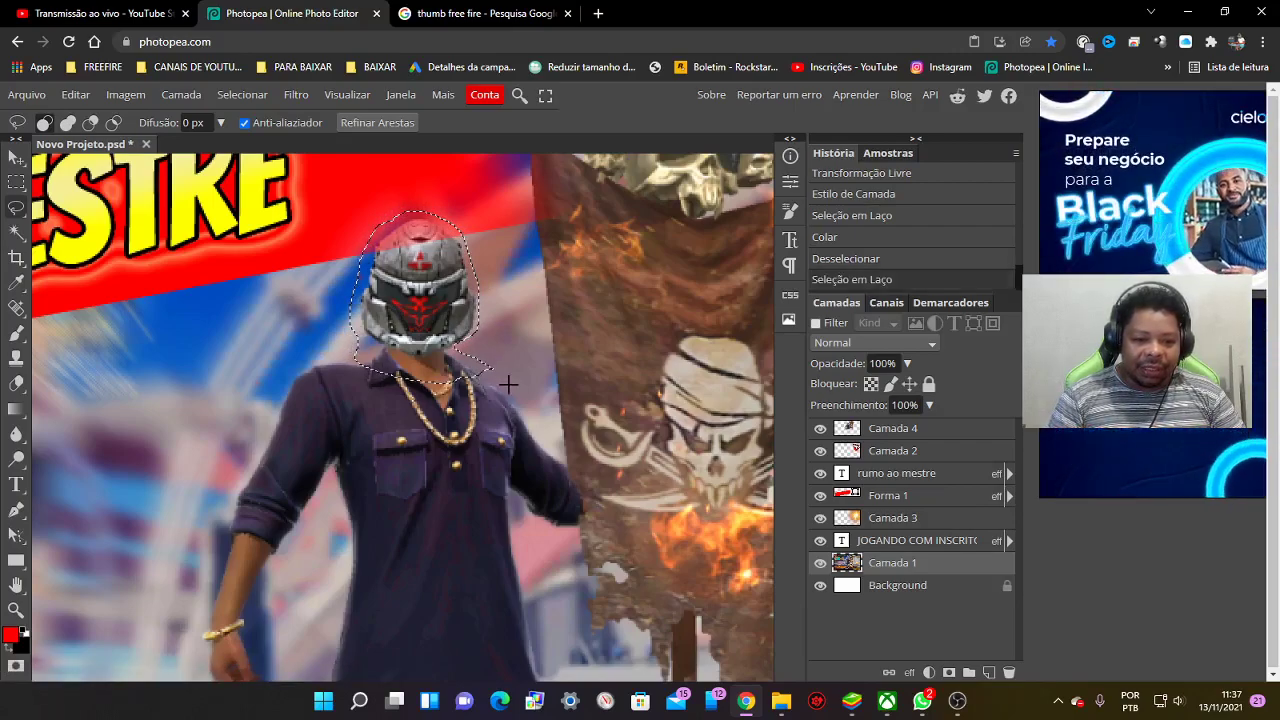
Copy the helmet into a new layer above Camada 4 and erase its stray edges
click(906, 436)
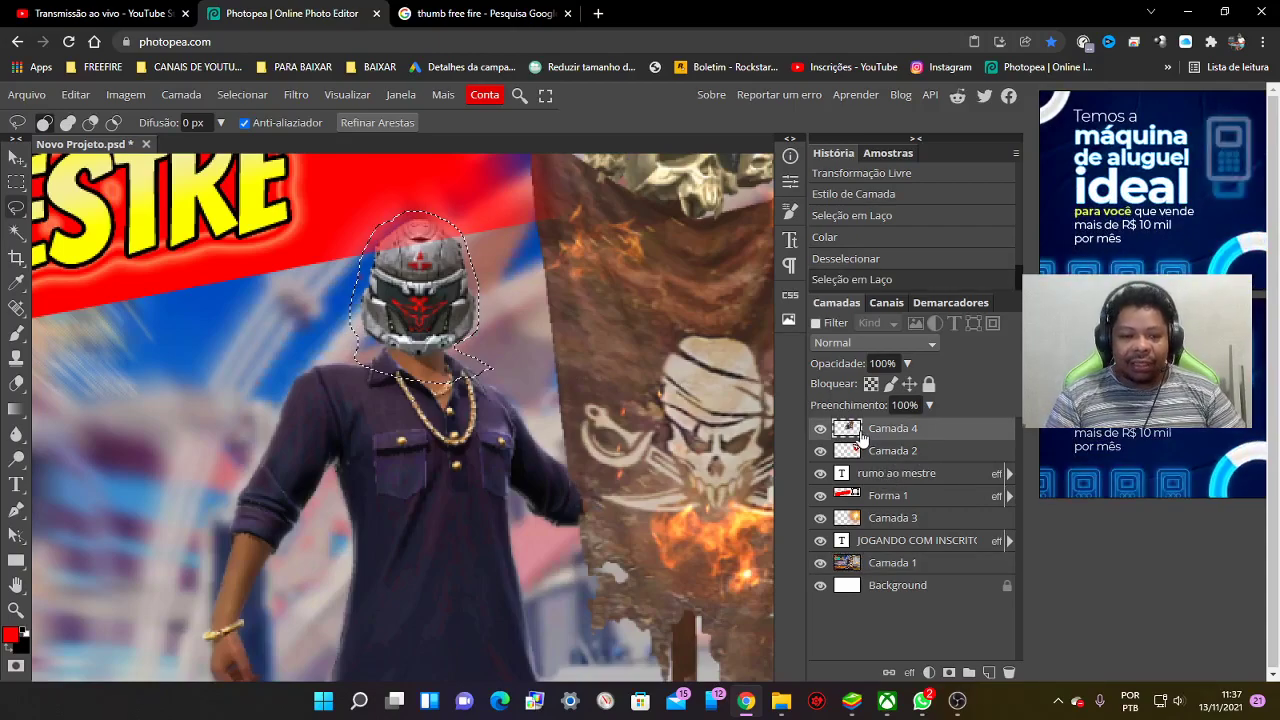
key(ctrl+c)
key(ctrl+v)
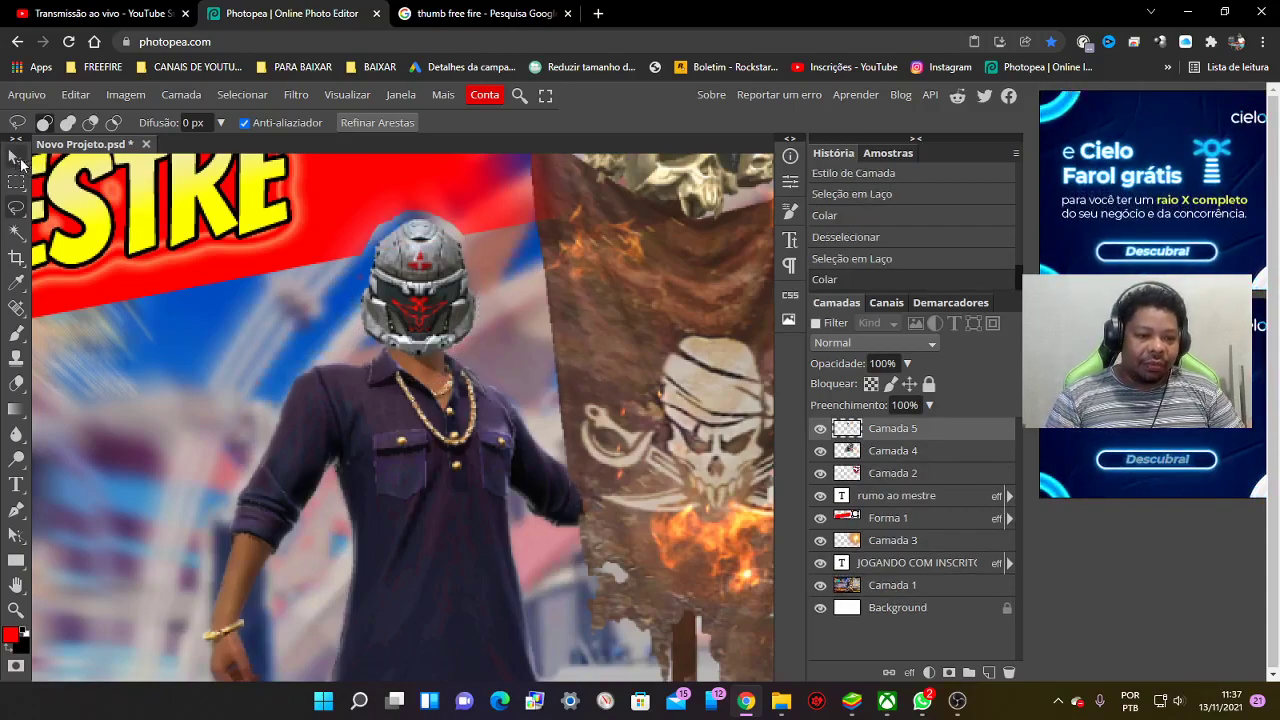
key(v)
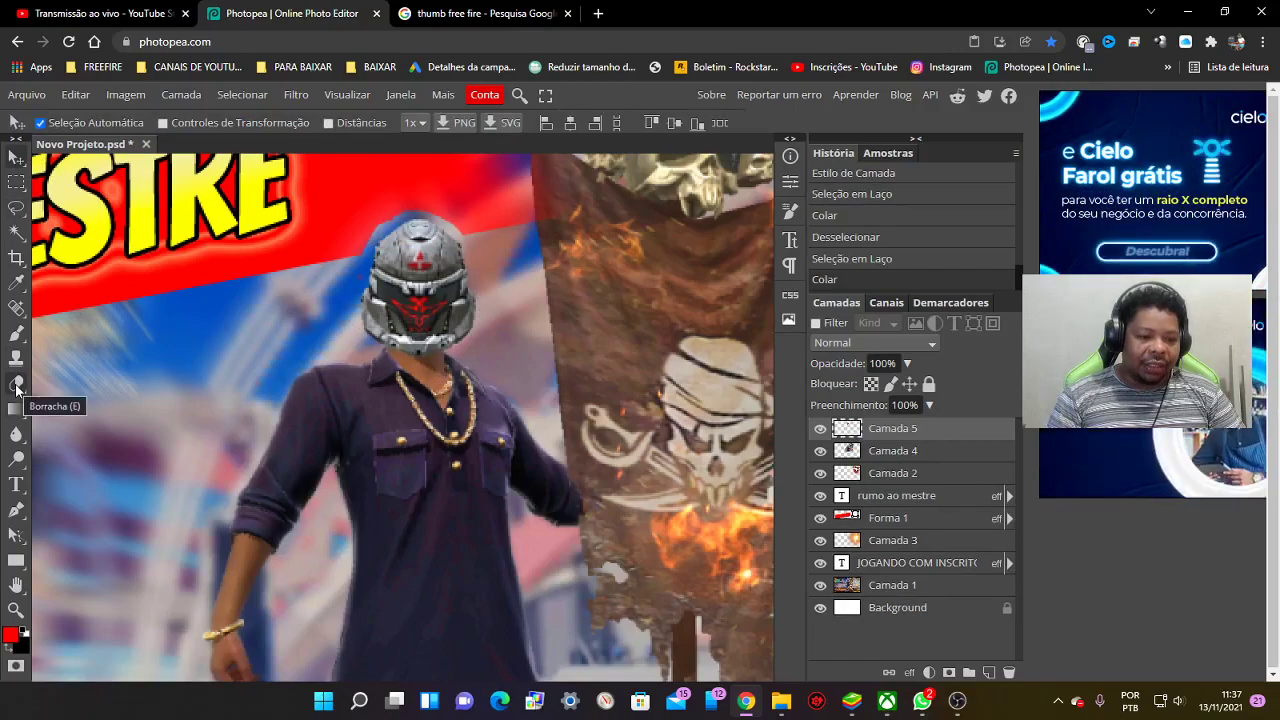
click(17, 386)
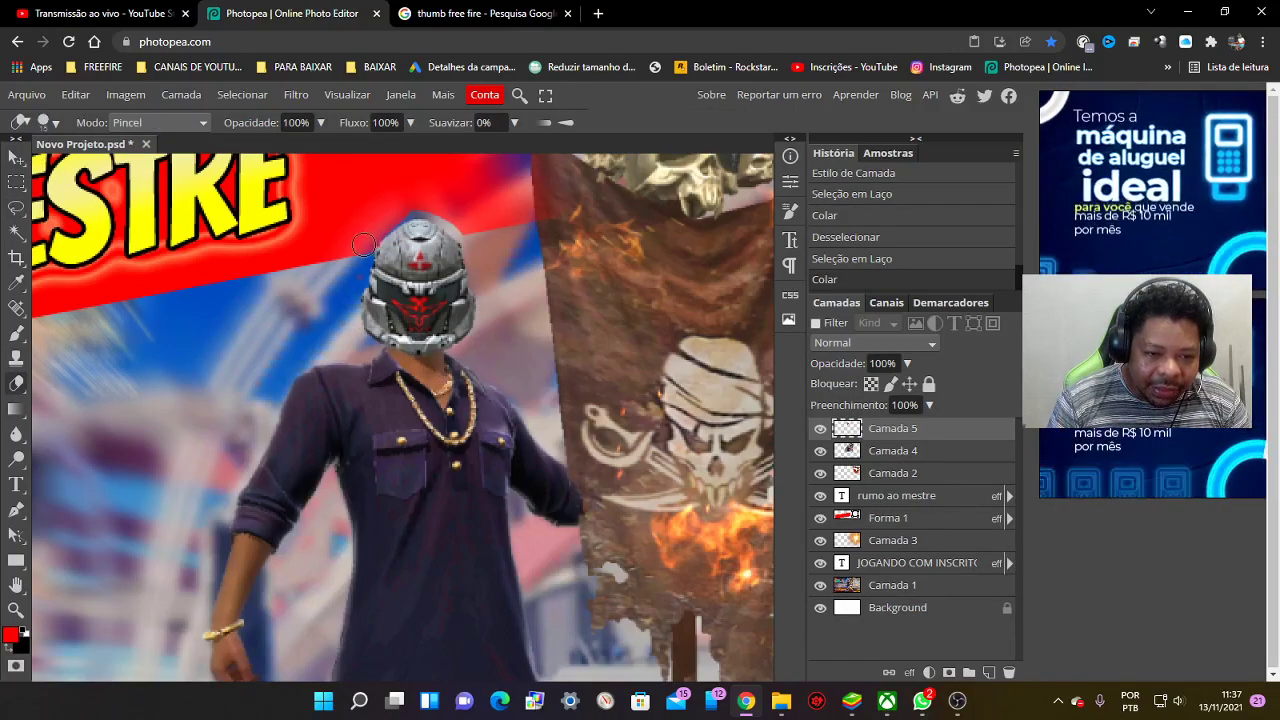
drag(370, 235, 404, 208)
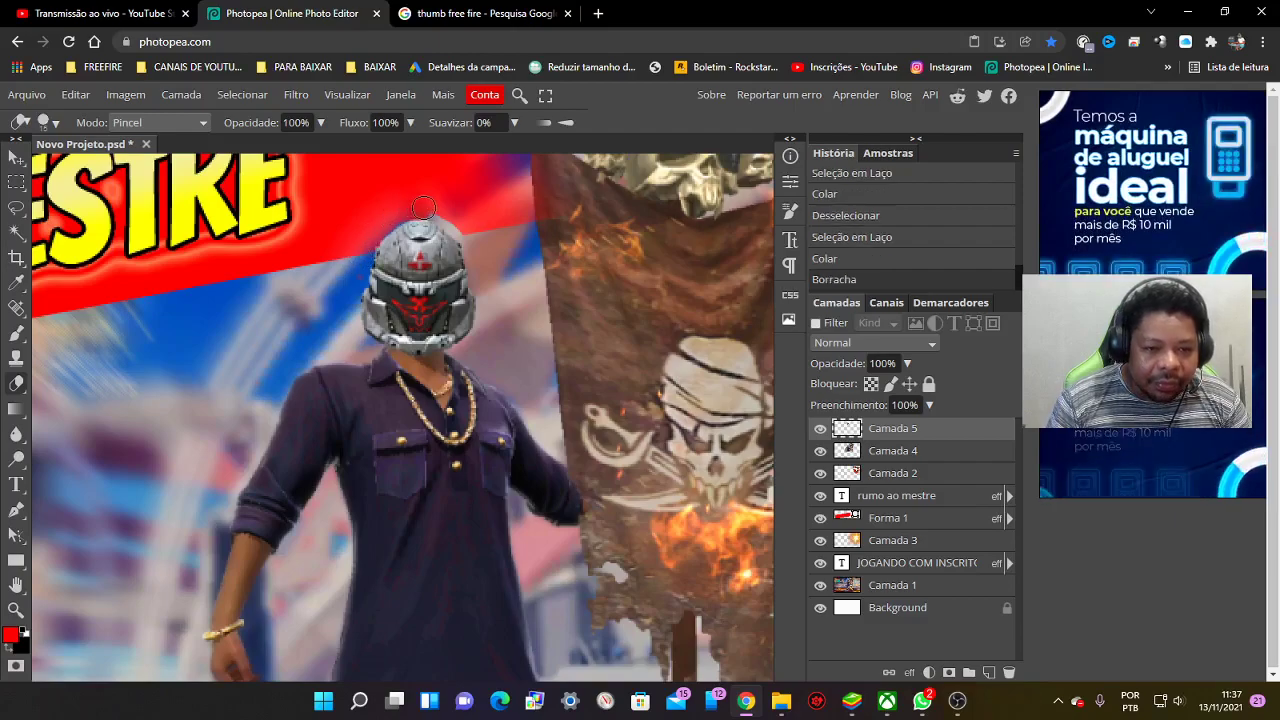
click(481, 262)
key(ctrl+0)
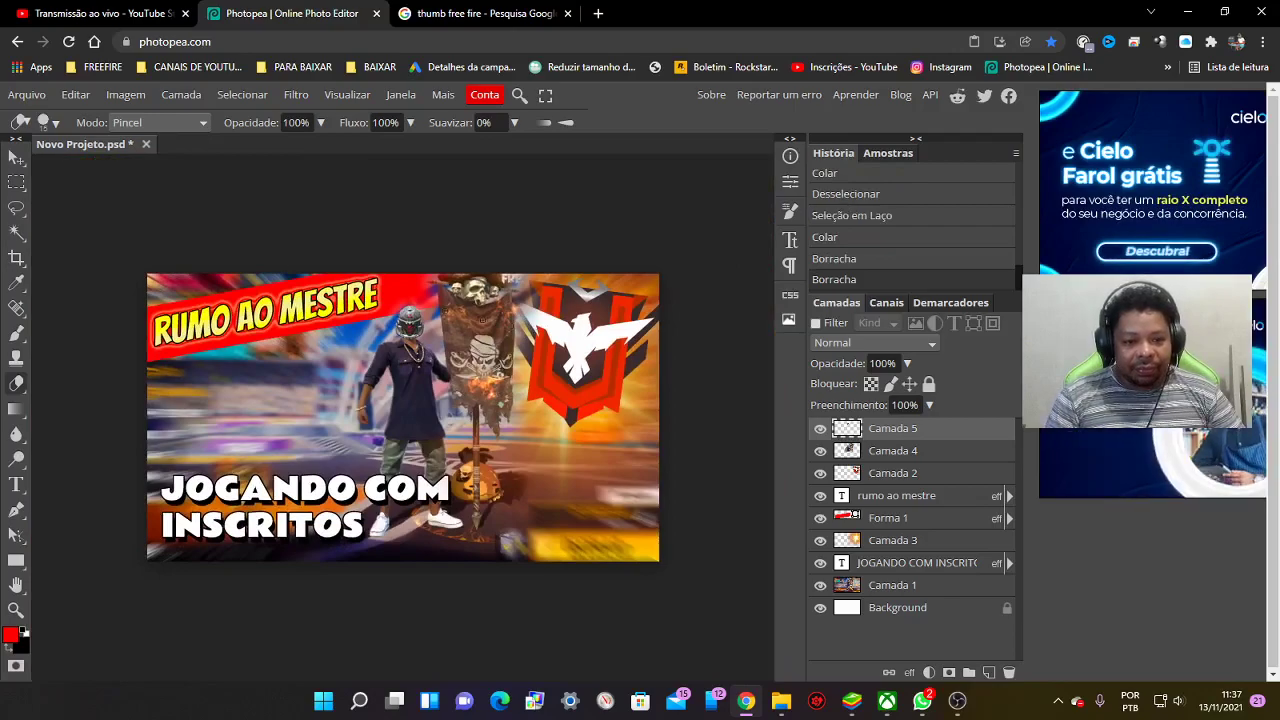
Nudge the rank emblem and move its layer Camada 2 to the top of the stack
click(12, 155)
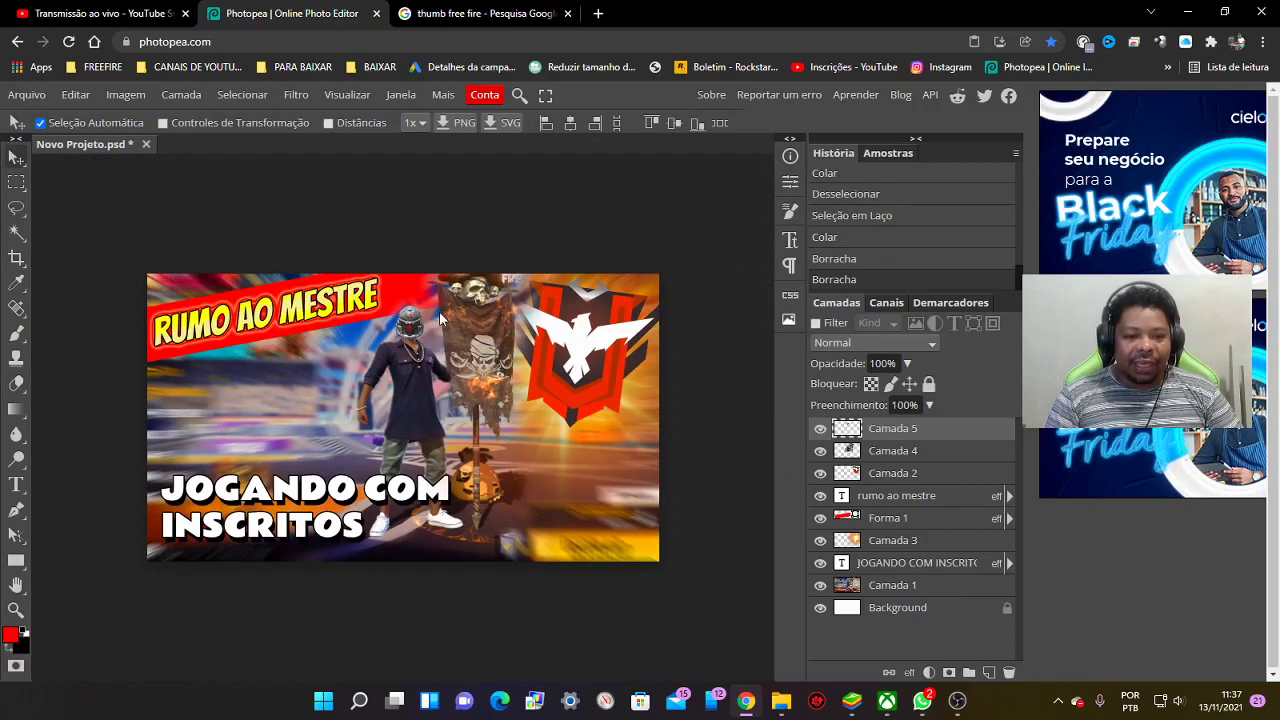
click(886, 518)
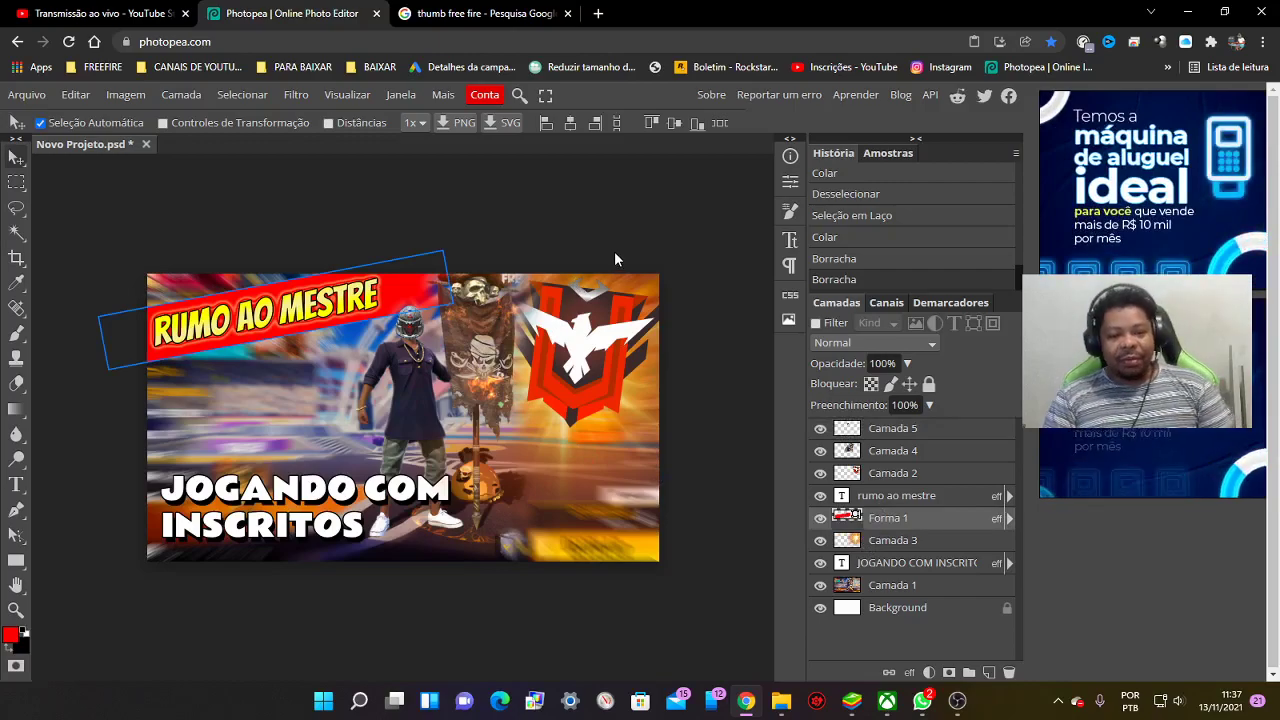
click(671, 248)
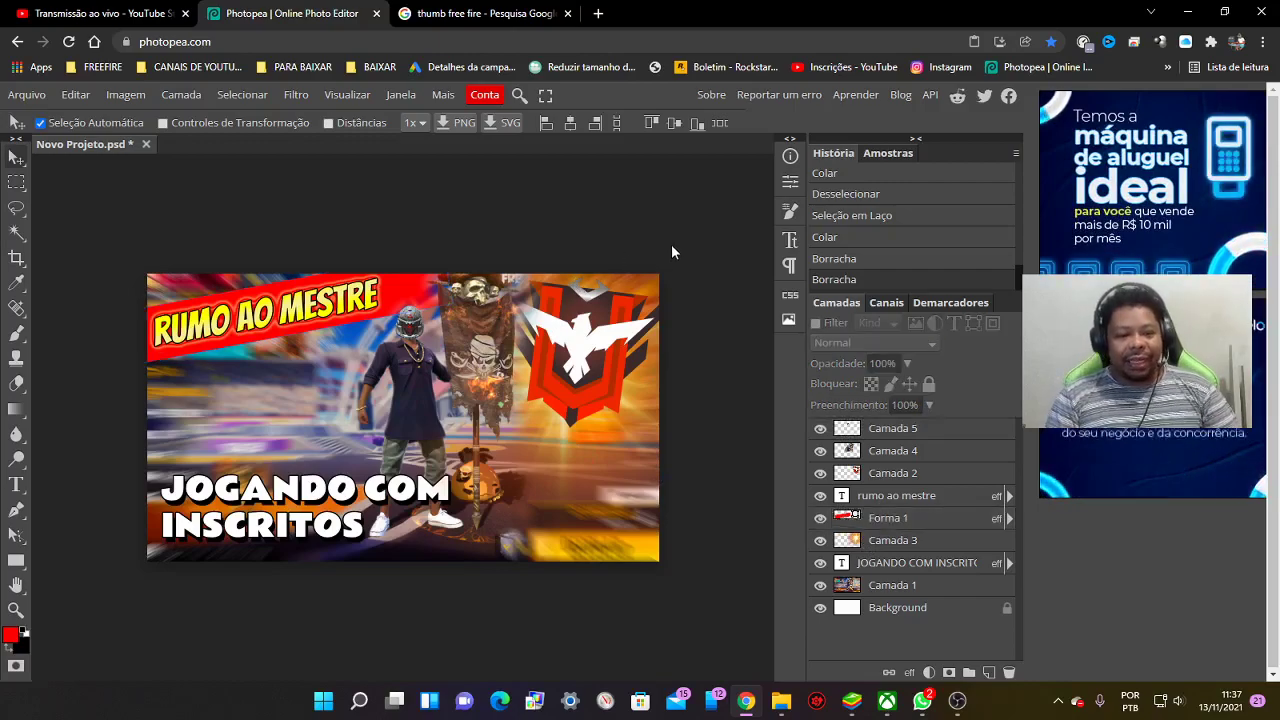
click(605, 358)
drag(604, 366, 607, 369)
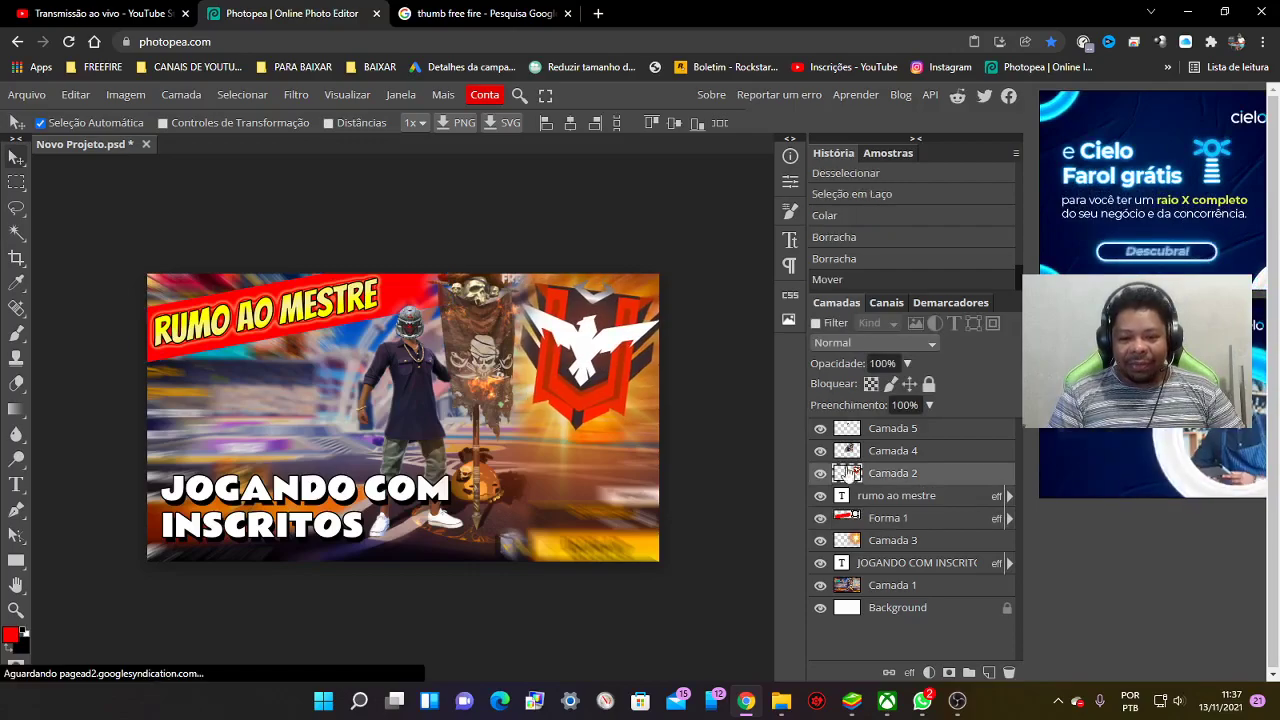
drag(895, 481, 893, 424)
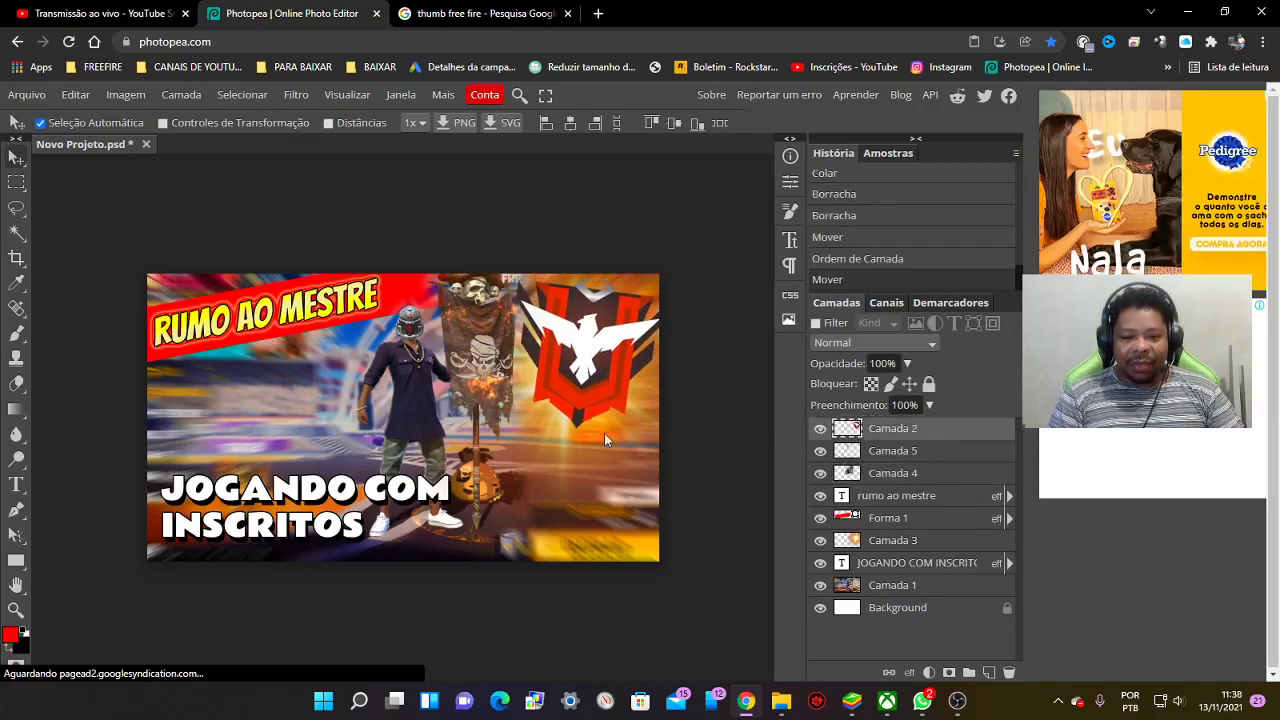
Nudge Camada 1, Camada 3 and the JOGANDO COM INSCRITOS text into better positions
drag(573, 471, 568, 471)
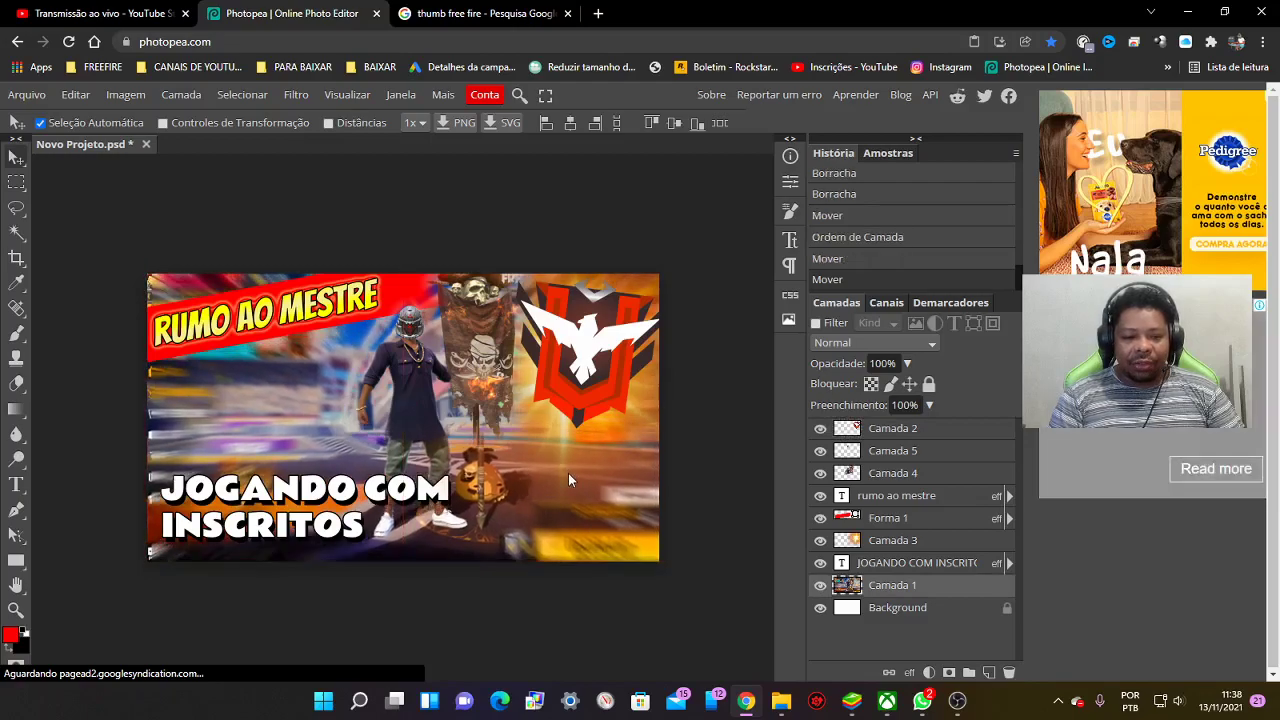
click(893, 540)
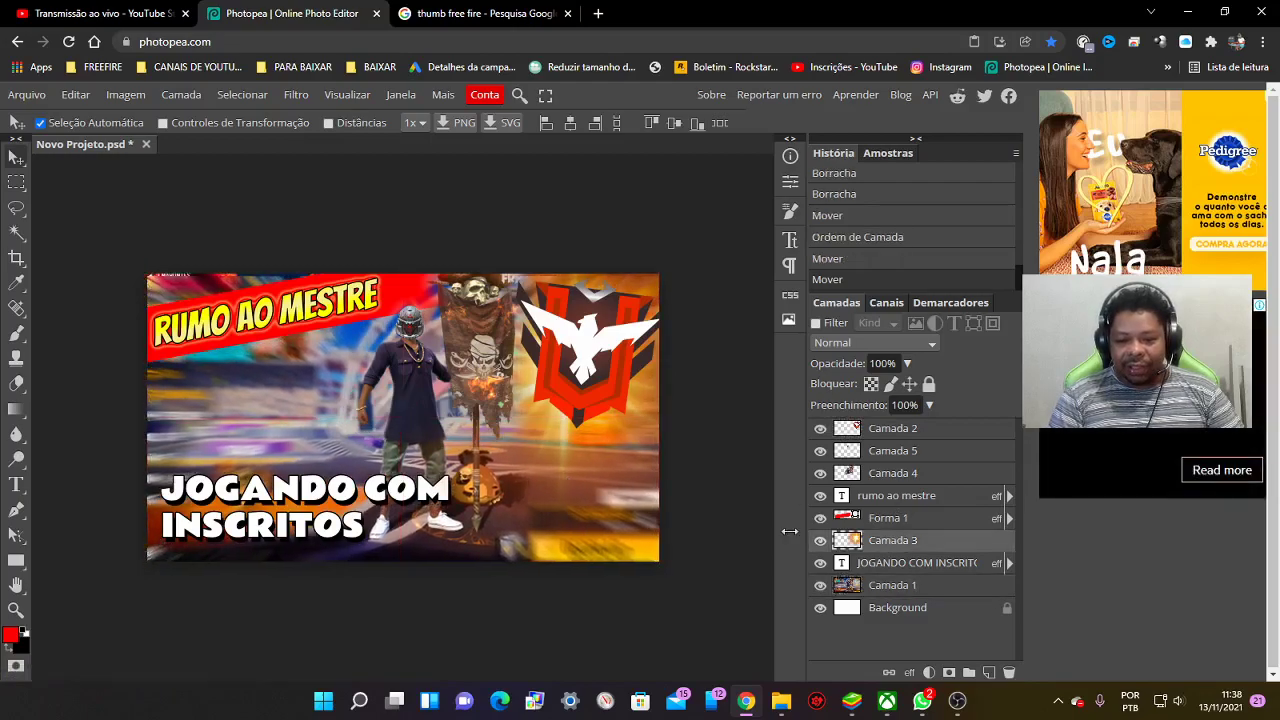
drag(579, 457, 579, 420)
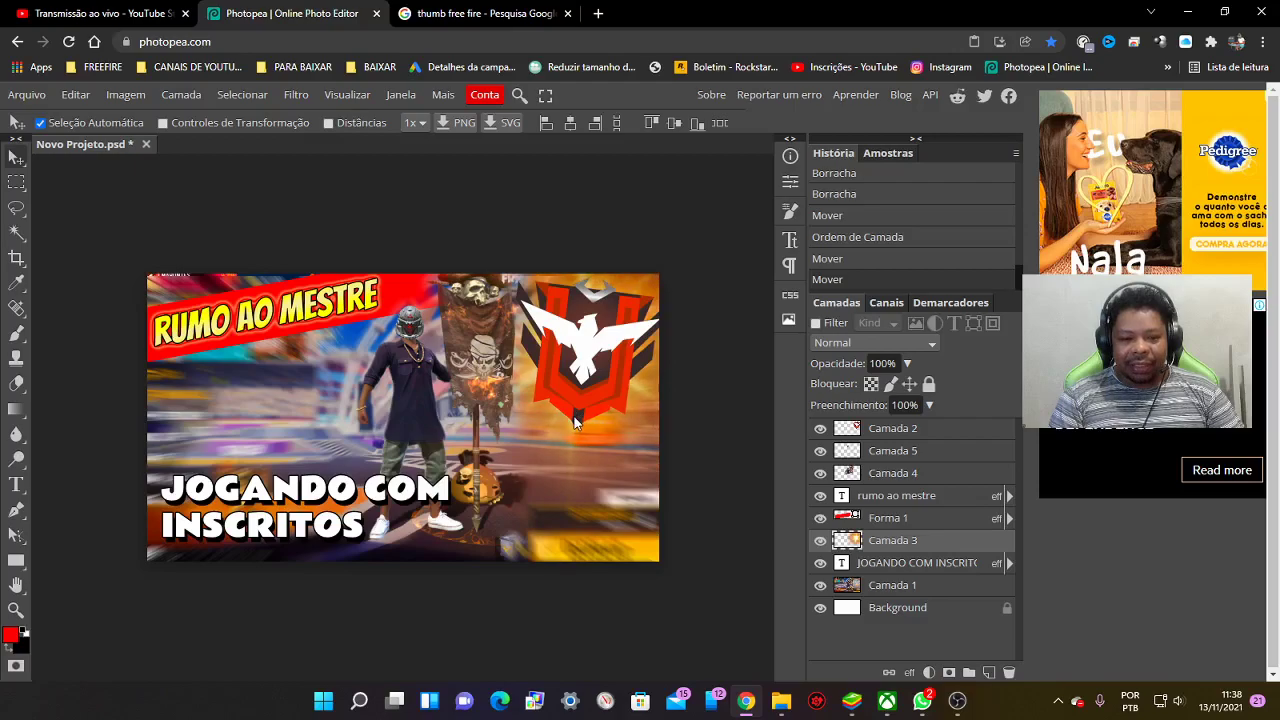
drag(407, 497, 409, 500)
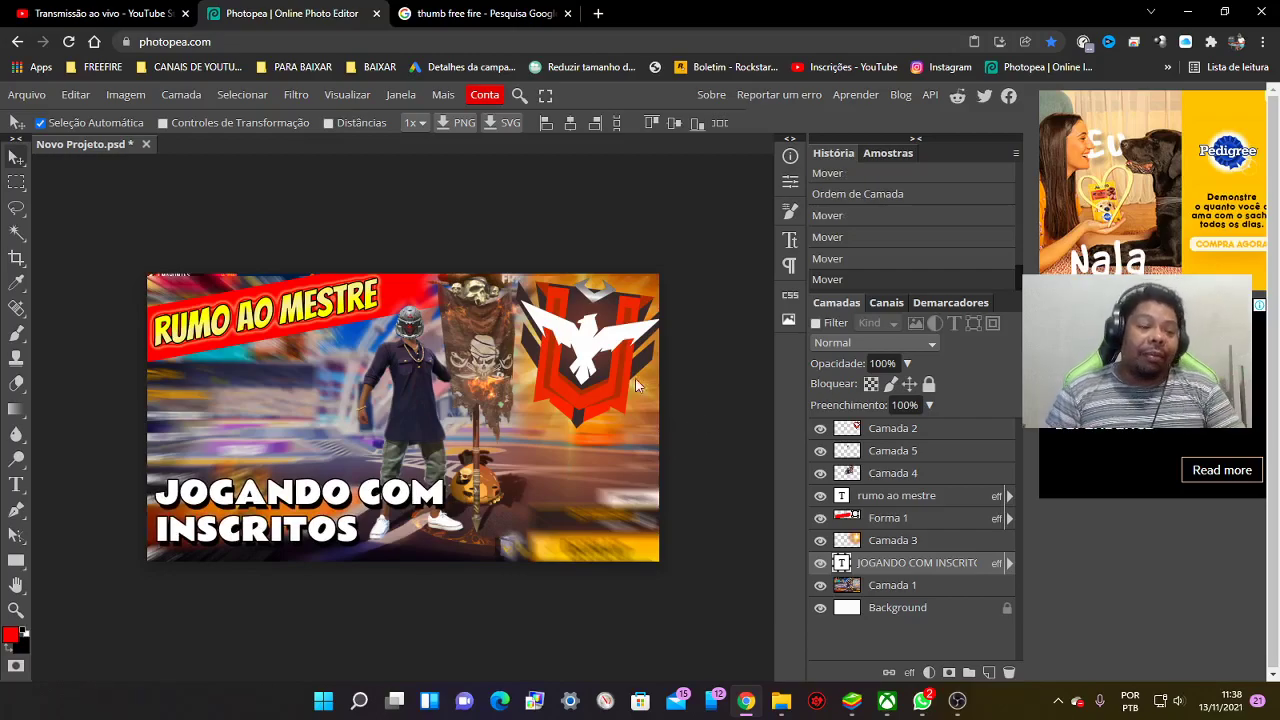
Export the thumbnail as a 100%-quality JPG named CAPA DA LIVE FREE FIRE
click(27, 94)
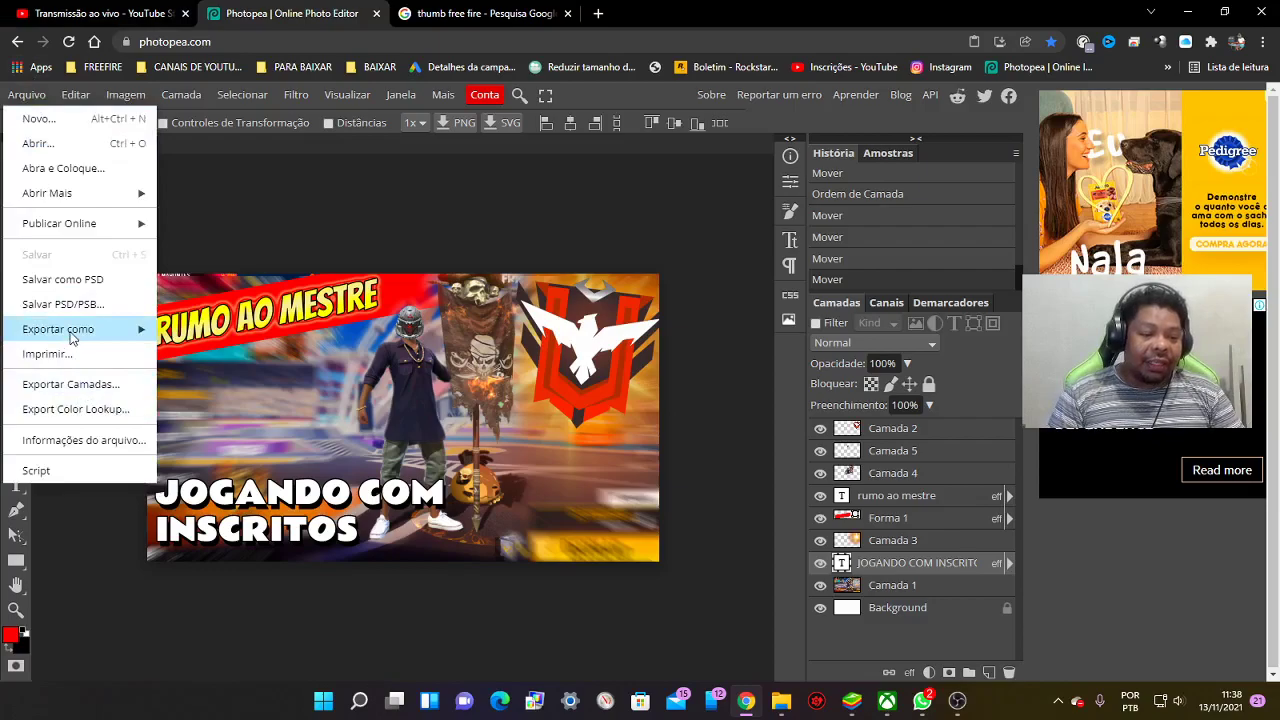
mouse_move(58, 329)
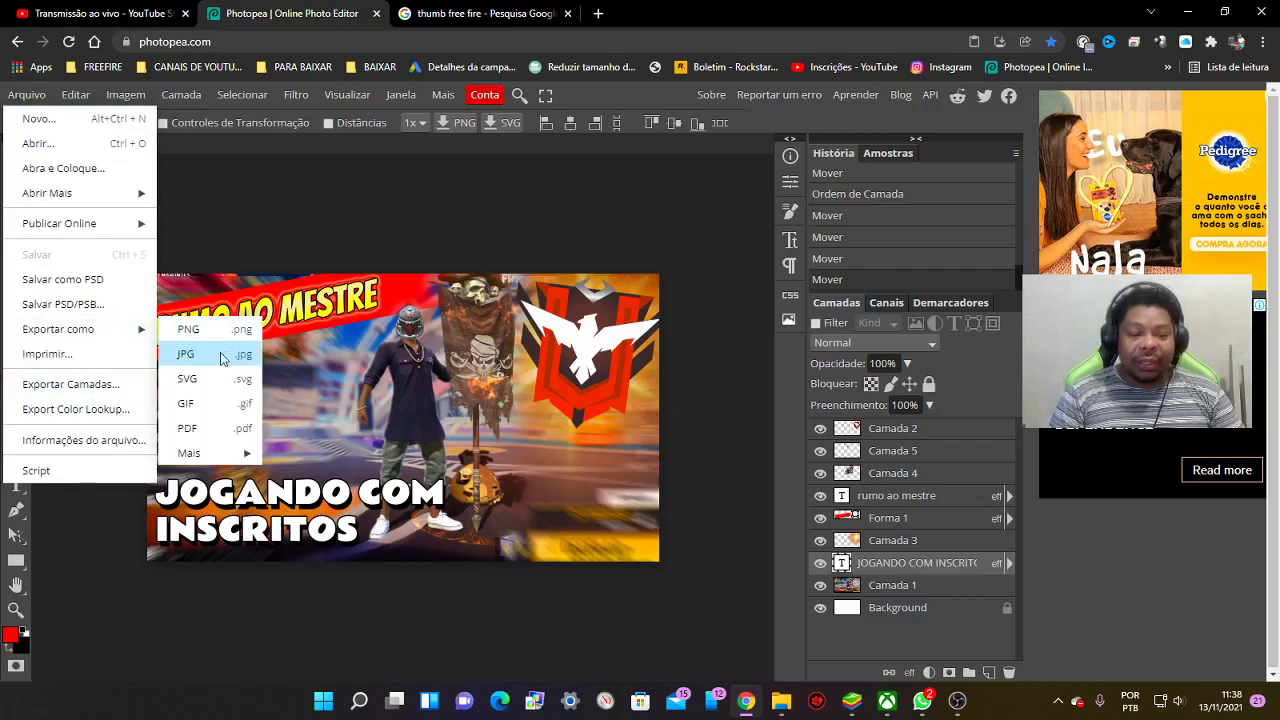
click(222, 358)
drag(660, 291, 767, 290)
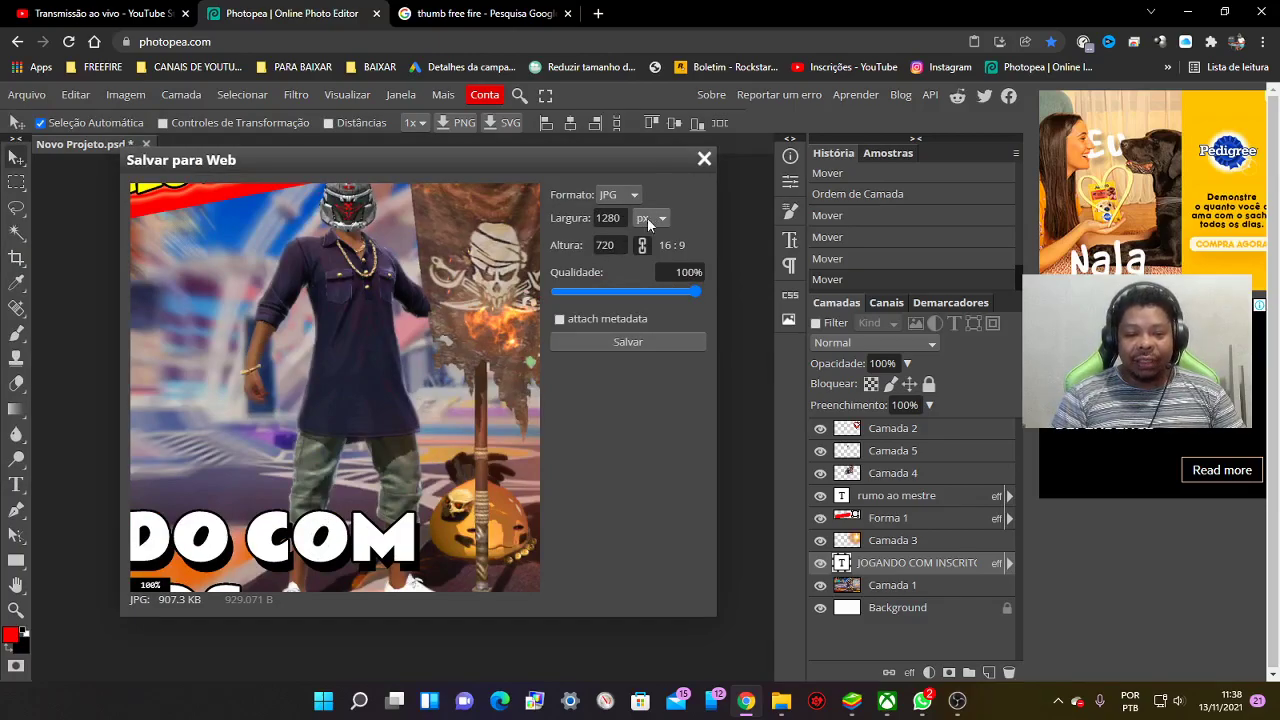
click(609, 340)
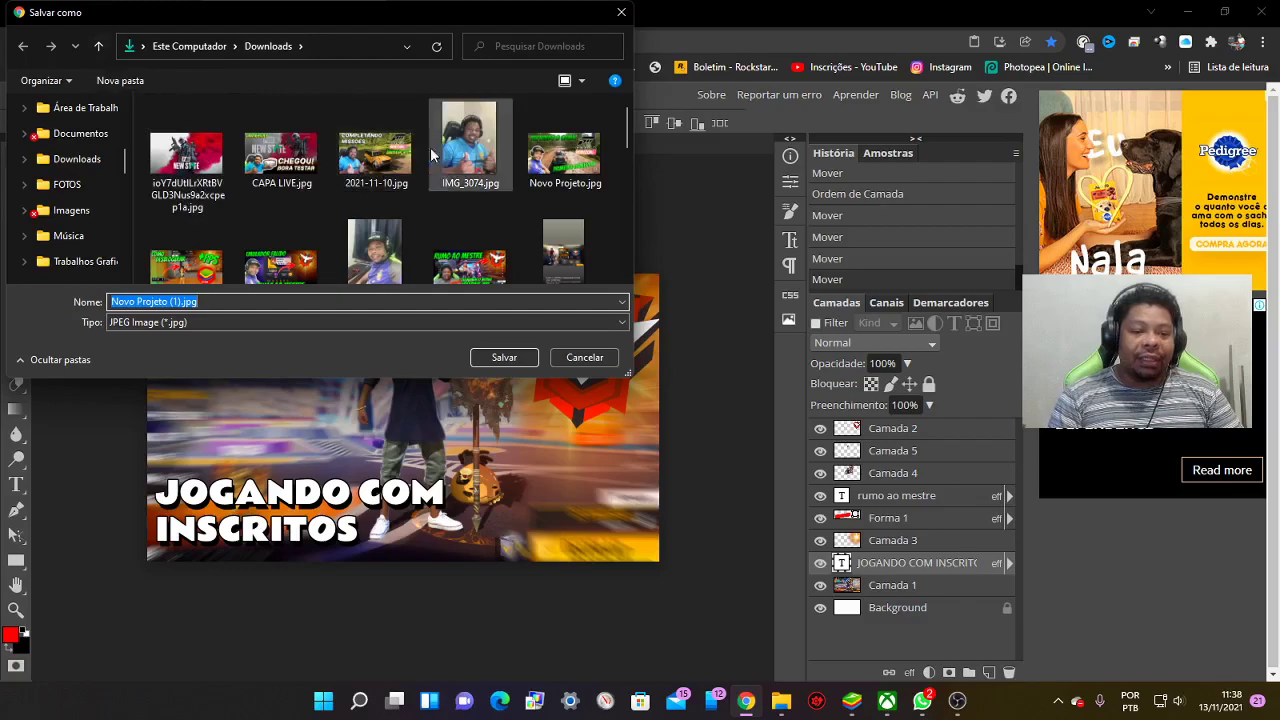
text(C)
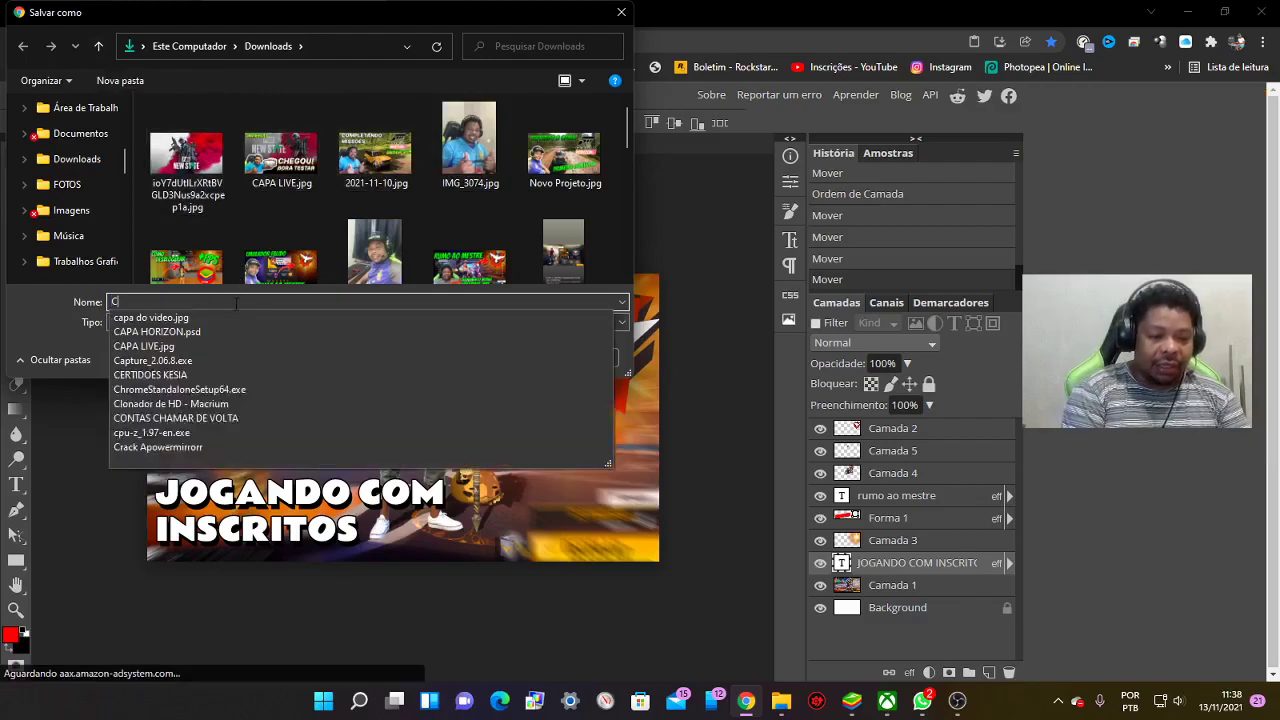
text(APA DA LIVE)
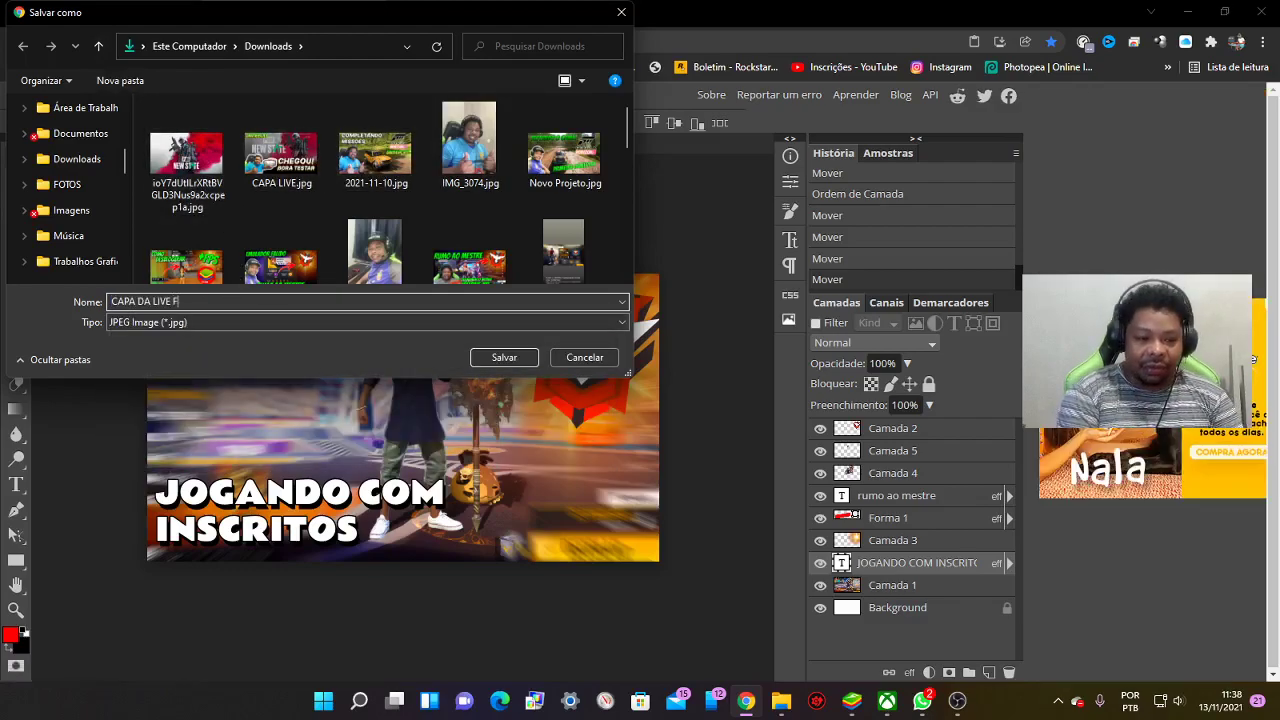
text(FIRE)
key(Return)
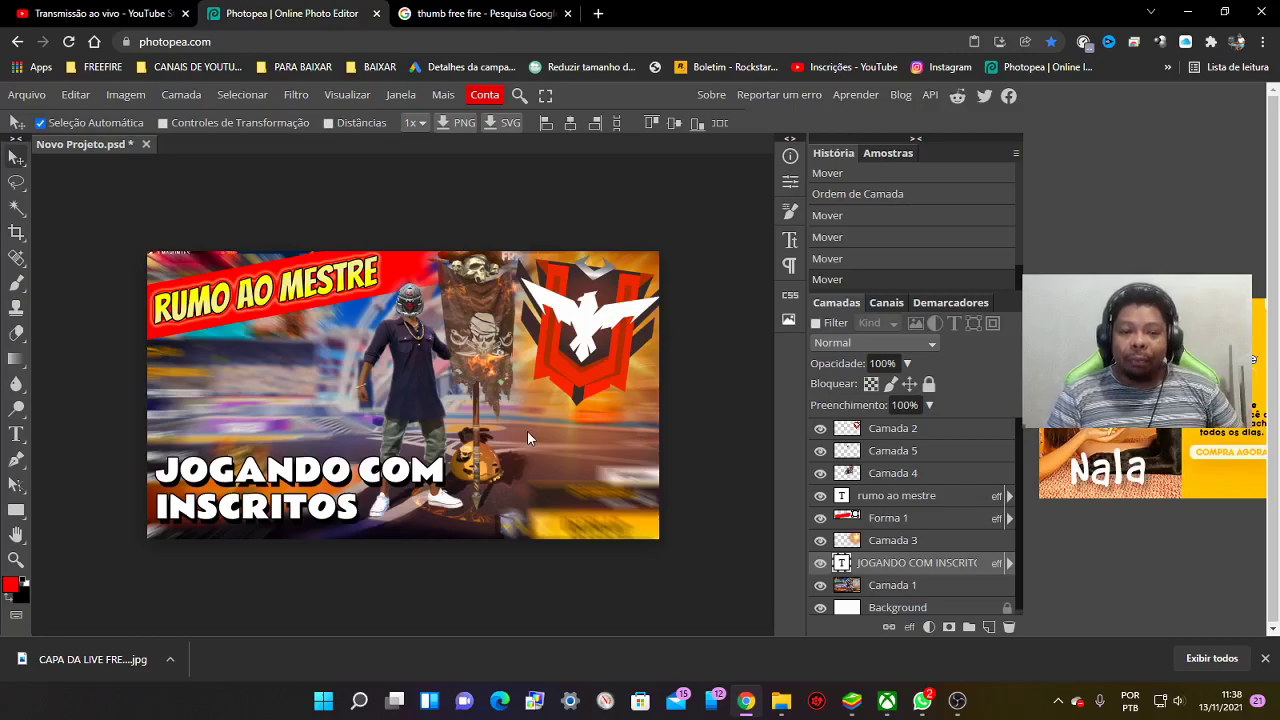
Save the project as a PSD in Downloads named CAPA DA LIVE FREE FIRE
click(21, 98)
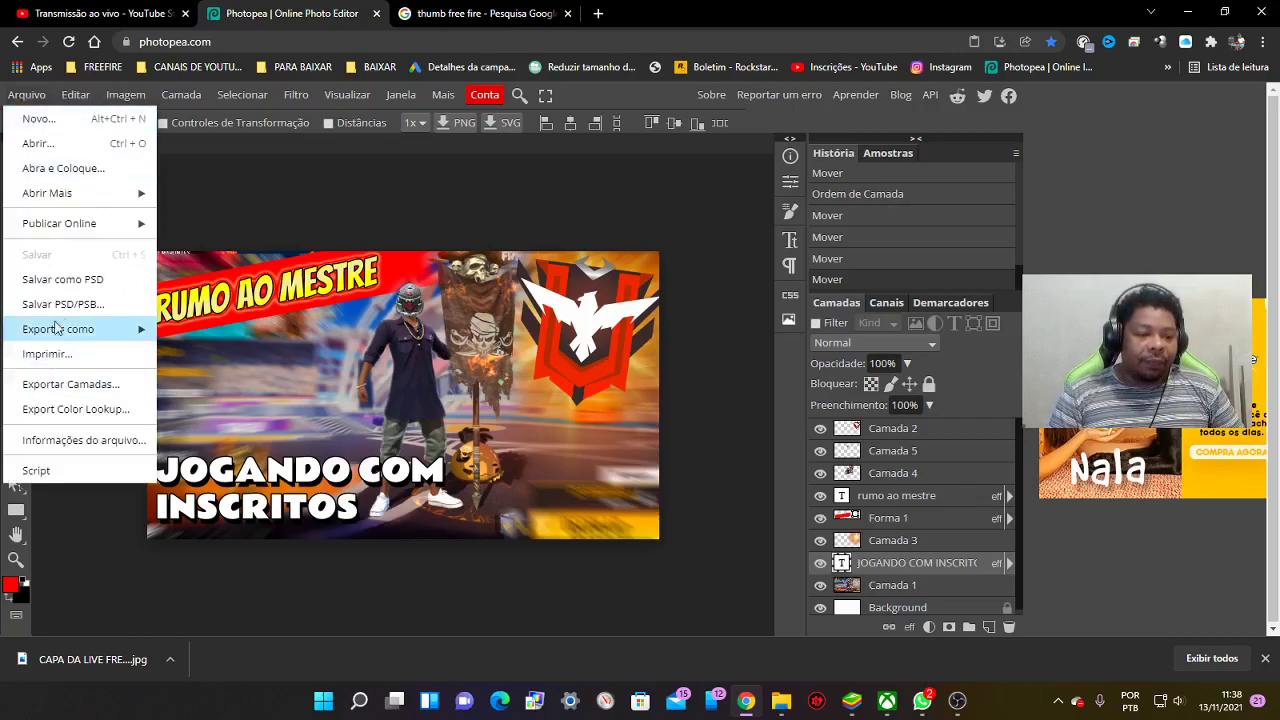
click(83, 284)
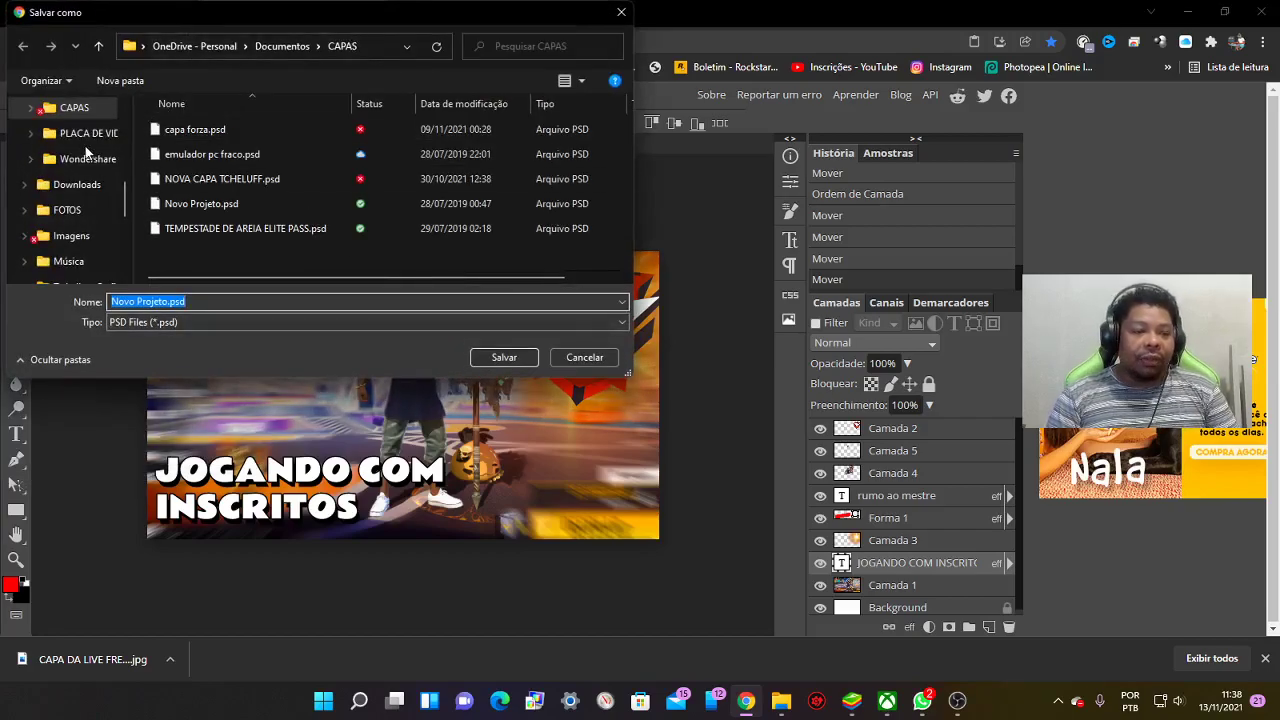
scroll(70, 170, up, 1)
scroll(84, 172, up, 2)
scroll(84, 172, up, 2)
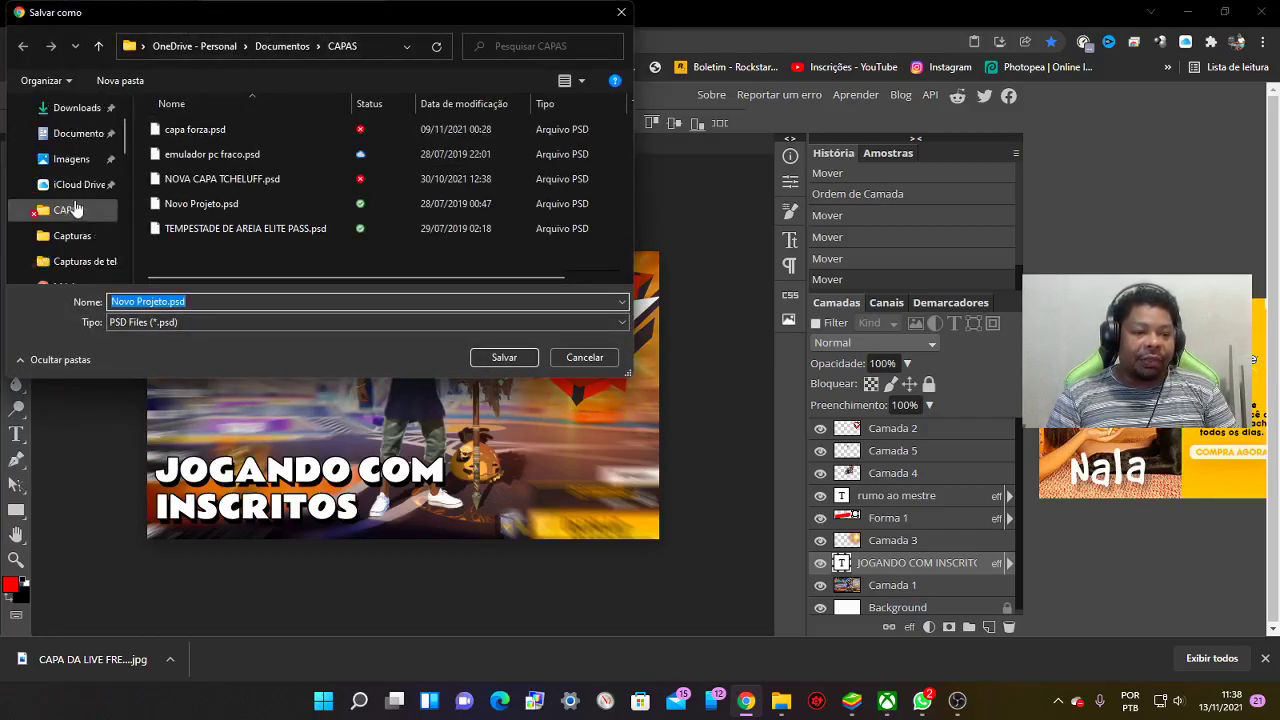
scroll(84, 172, up, 3)
click(86, 174)
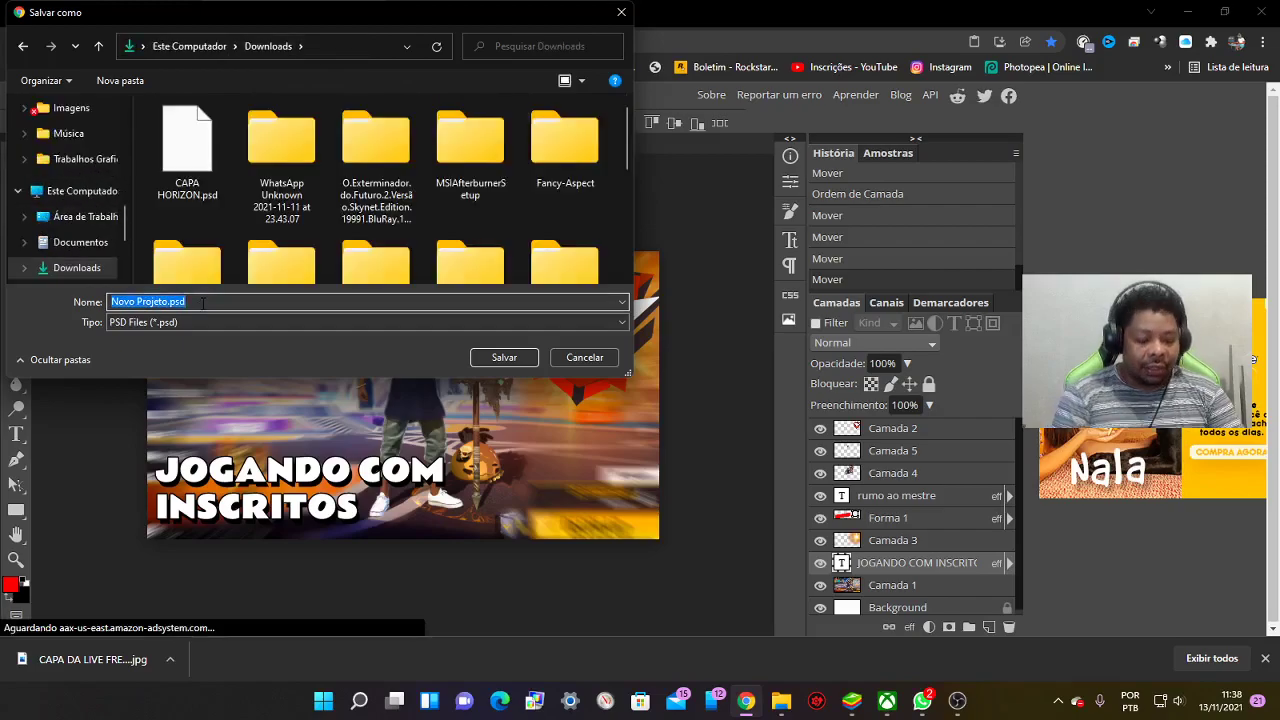
text(CAPA DE)
key(BackSpace)
text(A LIVE FREE FIRE PSD)
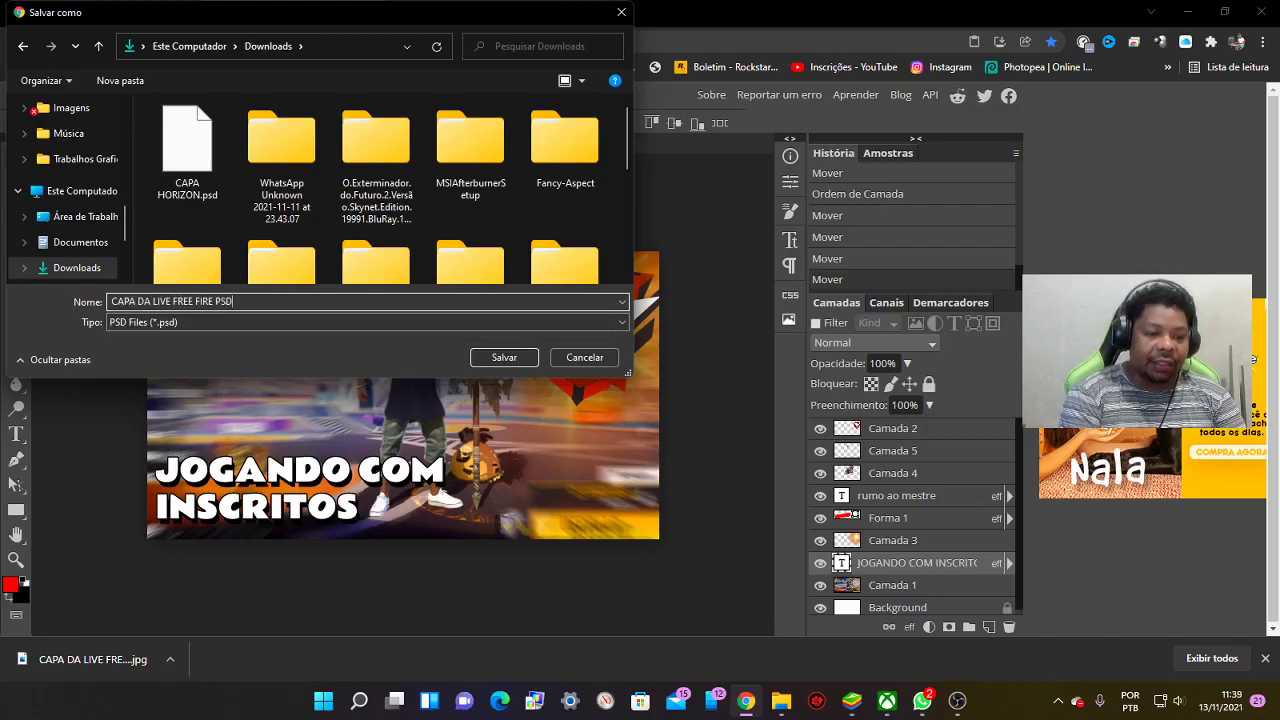
key(Return)
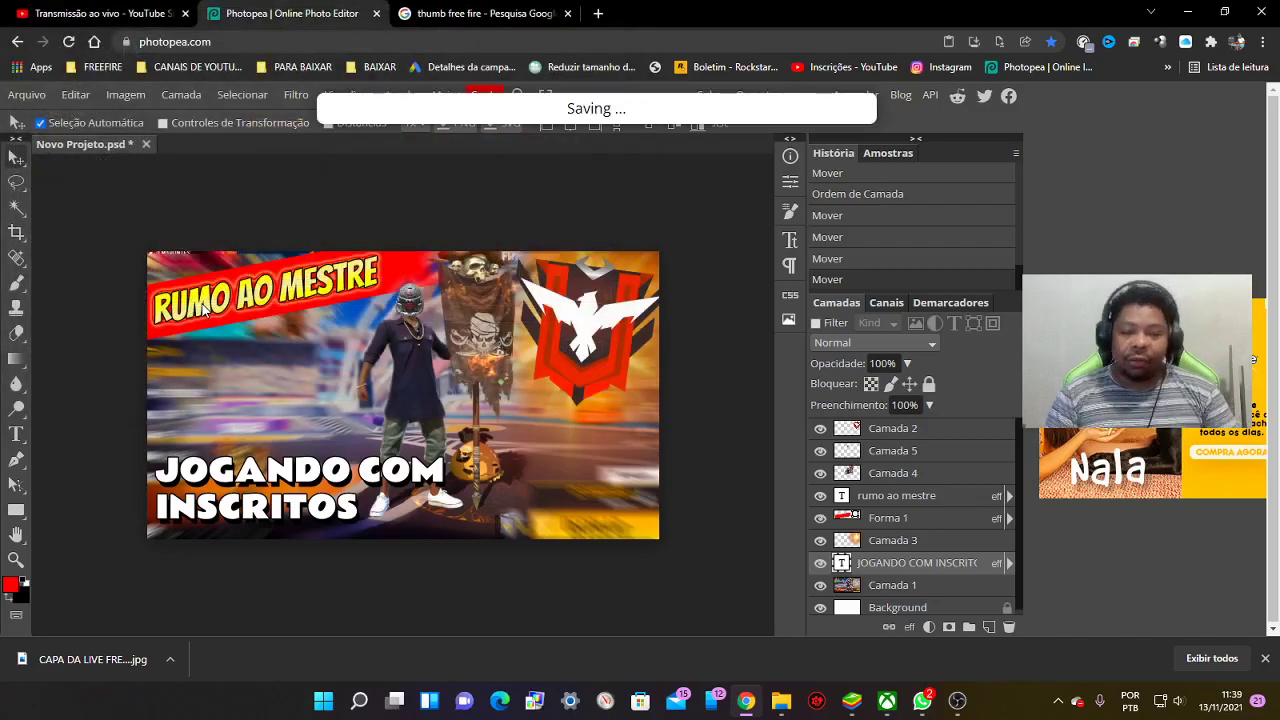
Reload Photopea in a fresh tab and open CAPA DA LIVE FREE FIRE PSD.psd from Downloads
click(376, 13)
click(210, 13)
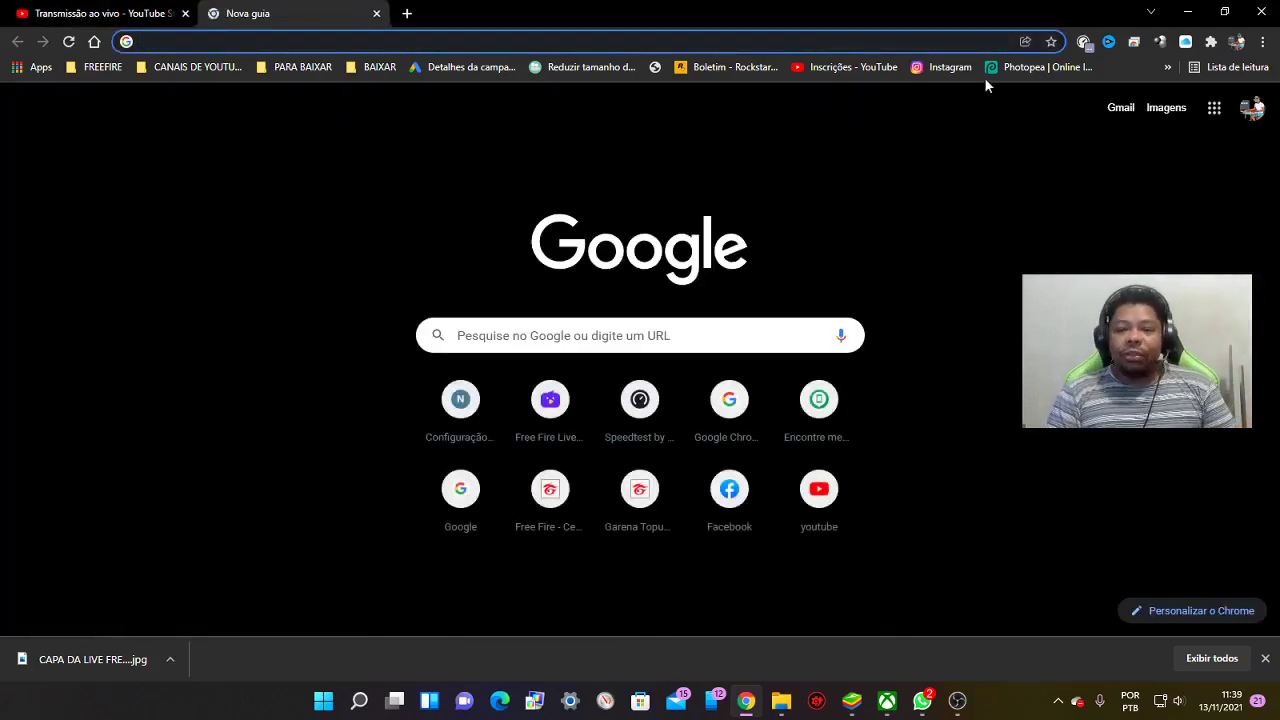
click(1026, 68)
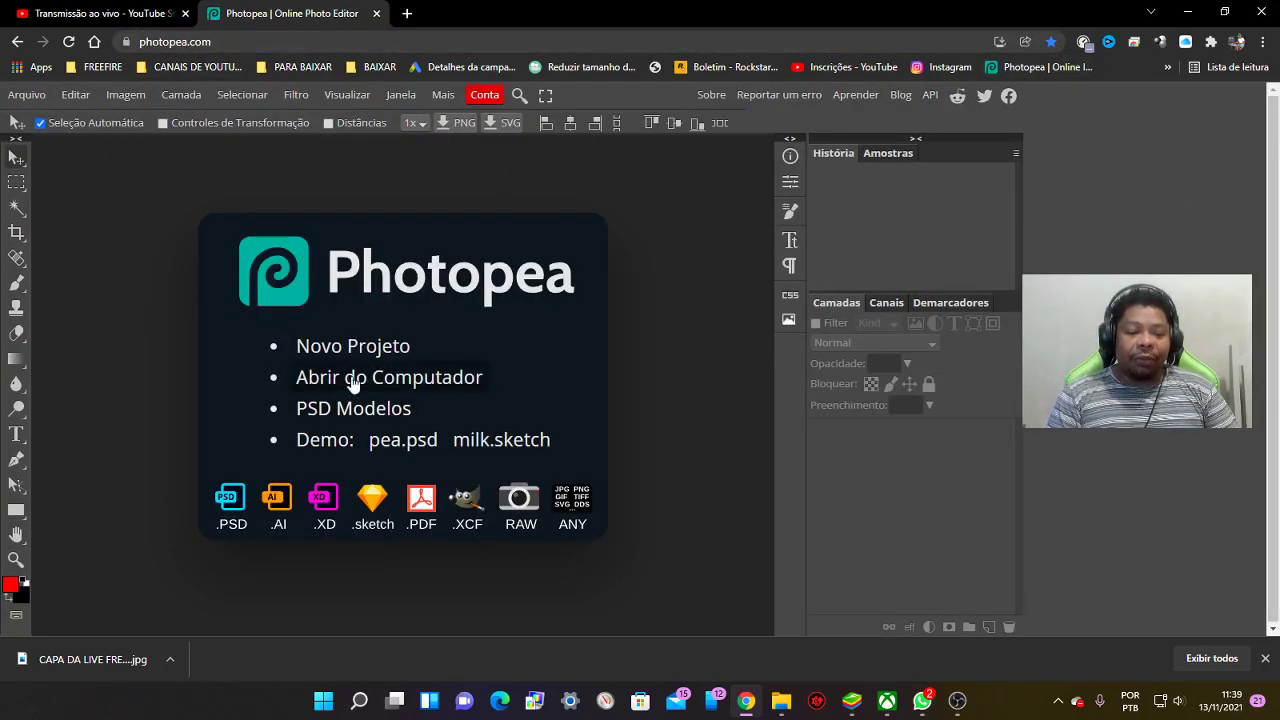
click(372, 382)
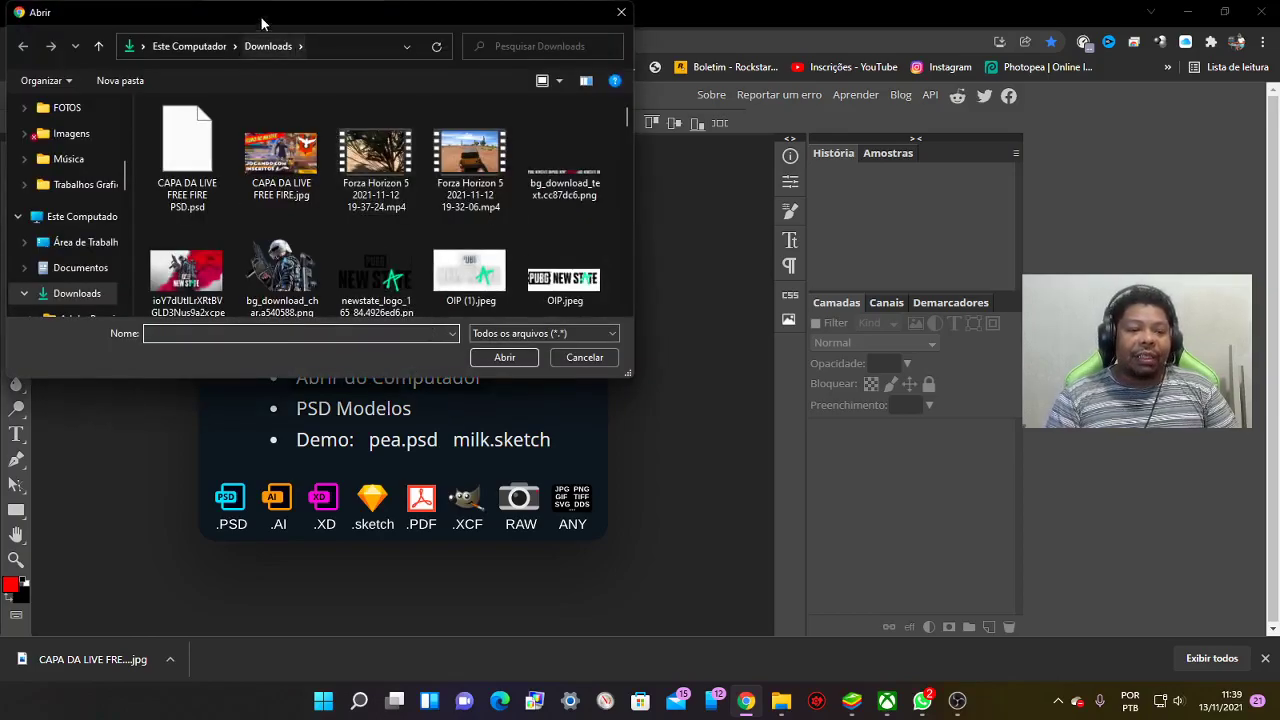
click(198, 150)
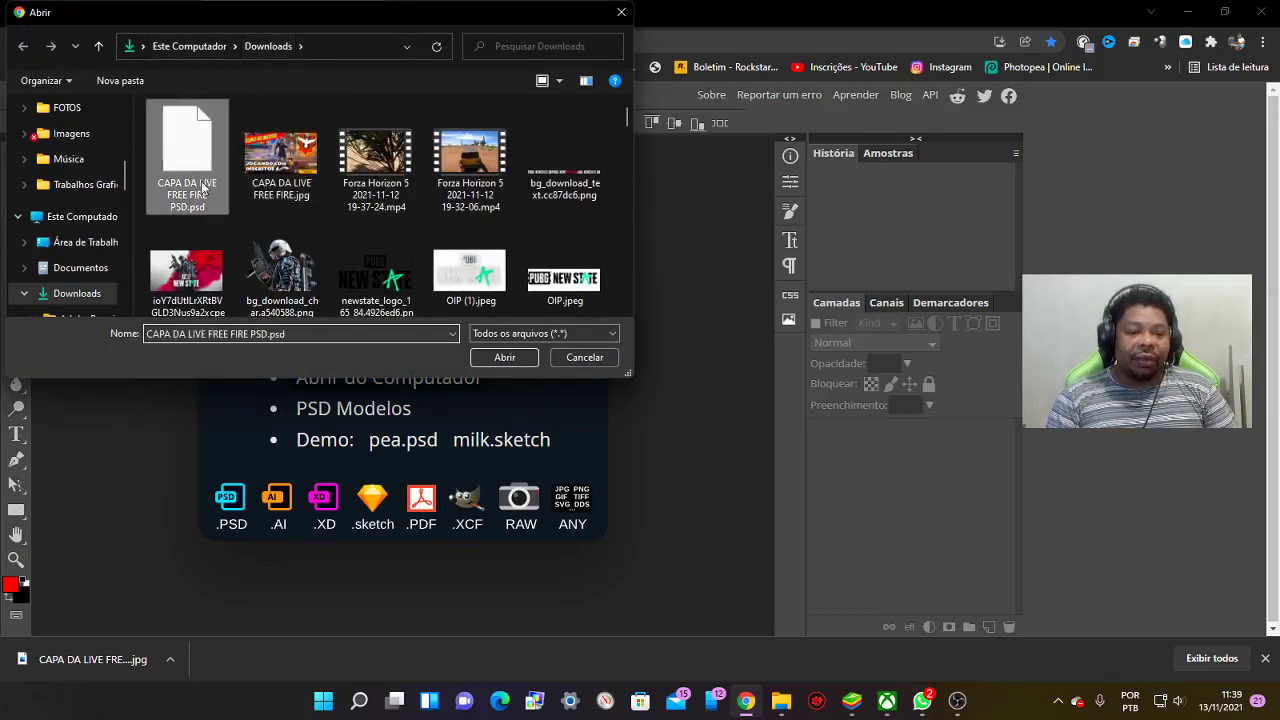
click(505, 357)
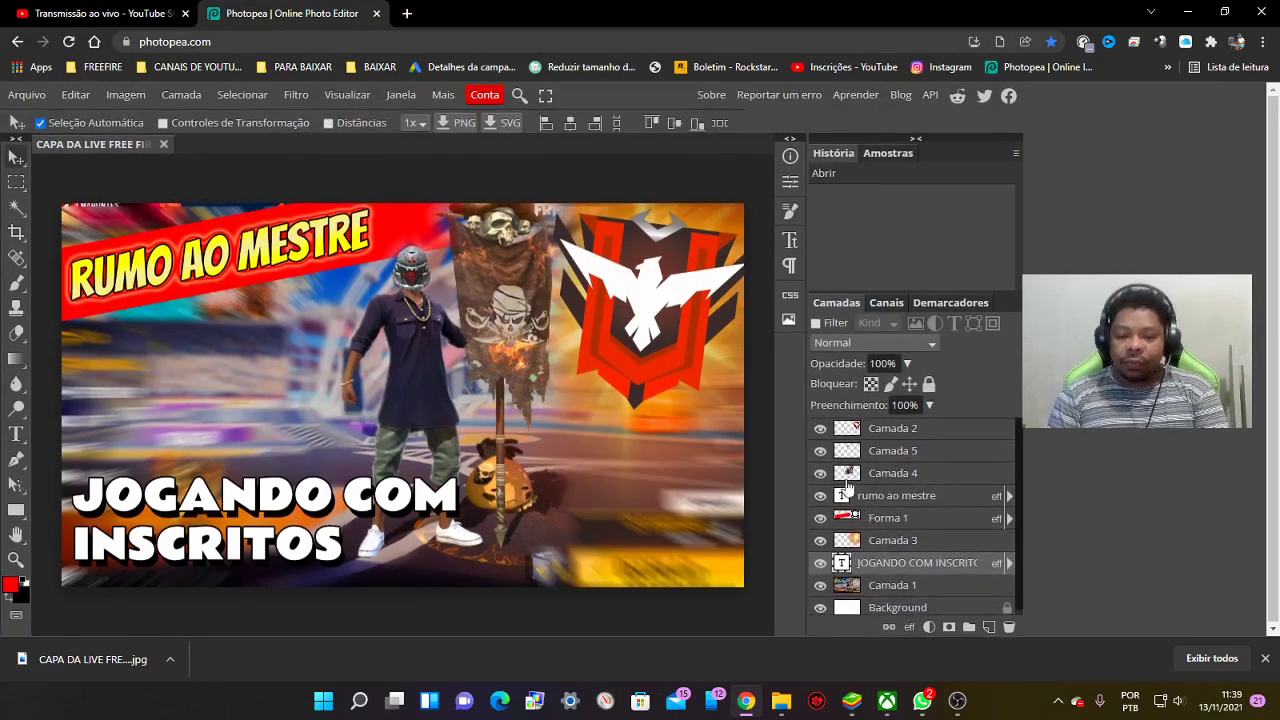
click(883, 593)
key(Delete)
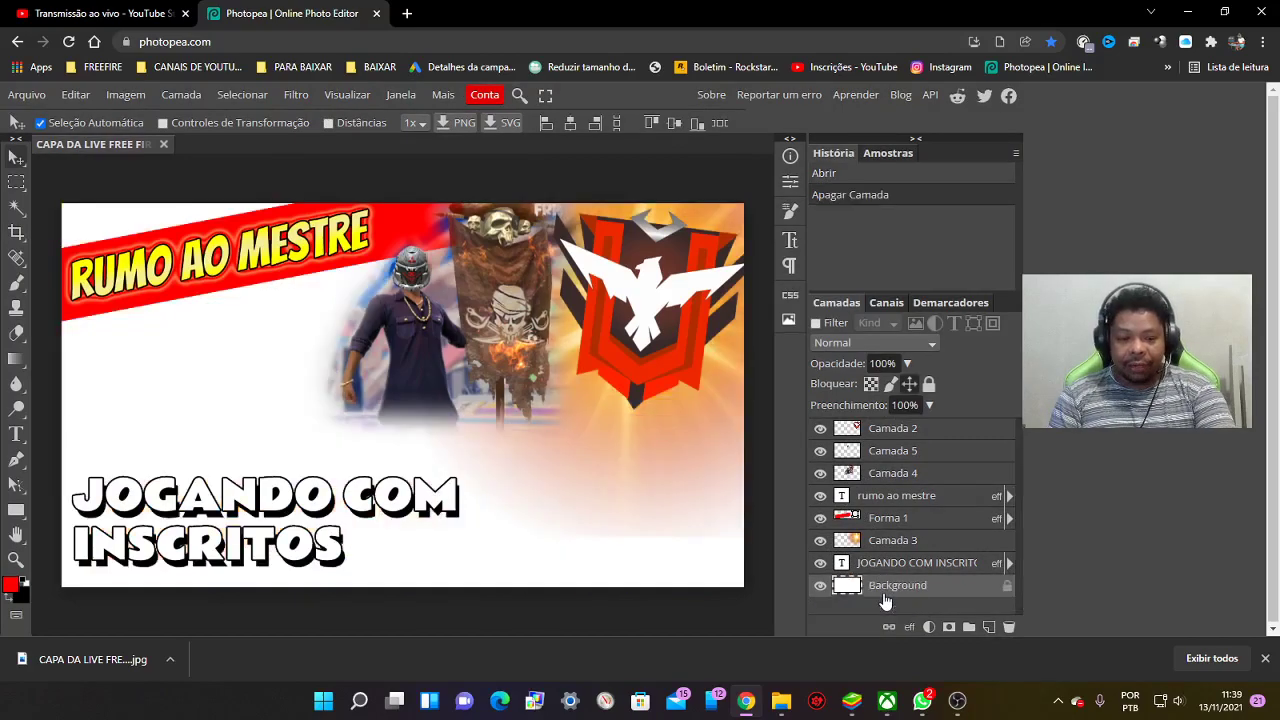
click(878, 478)
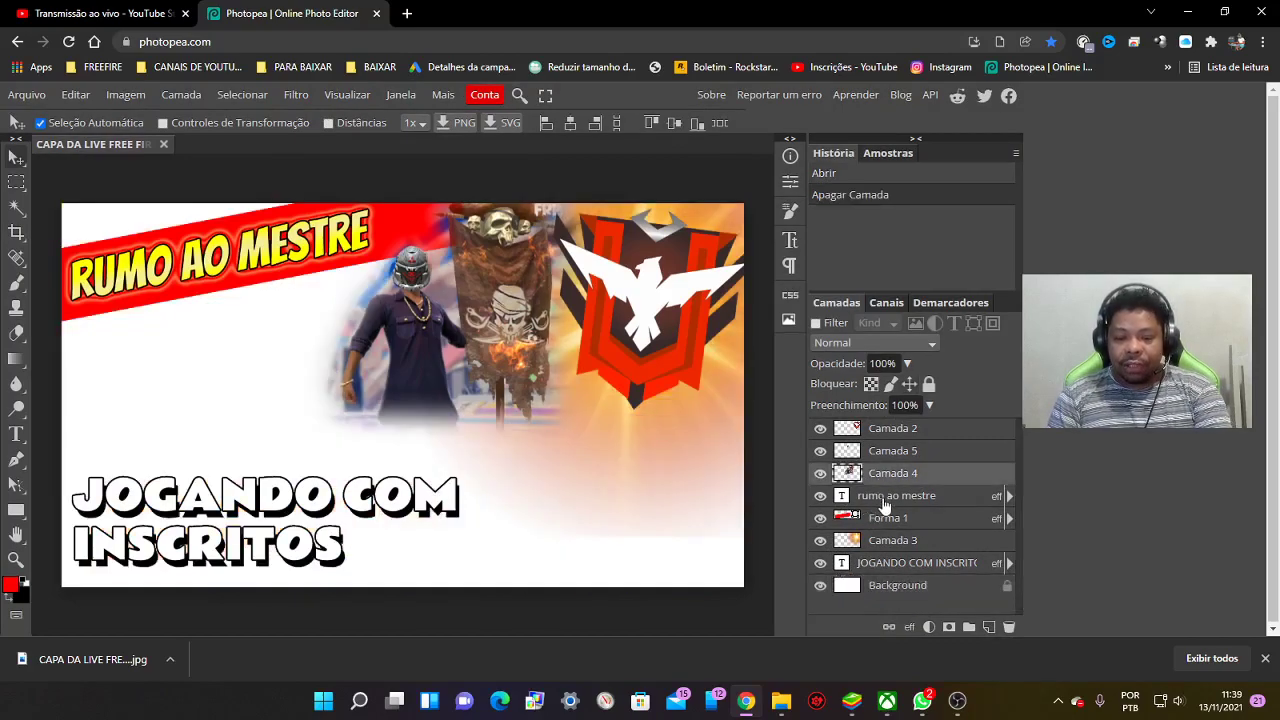
key(Delete)
click(879, 452)
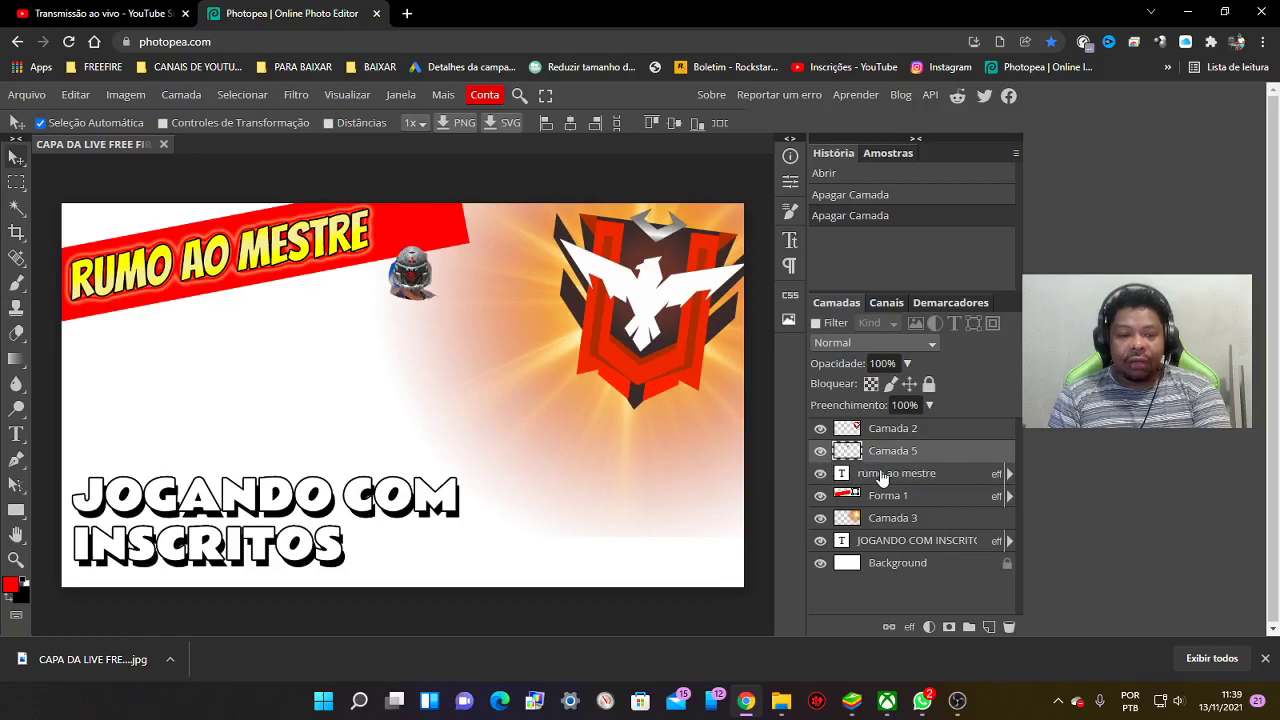
key(Delete)
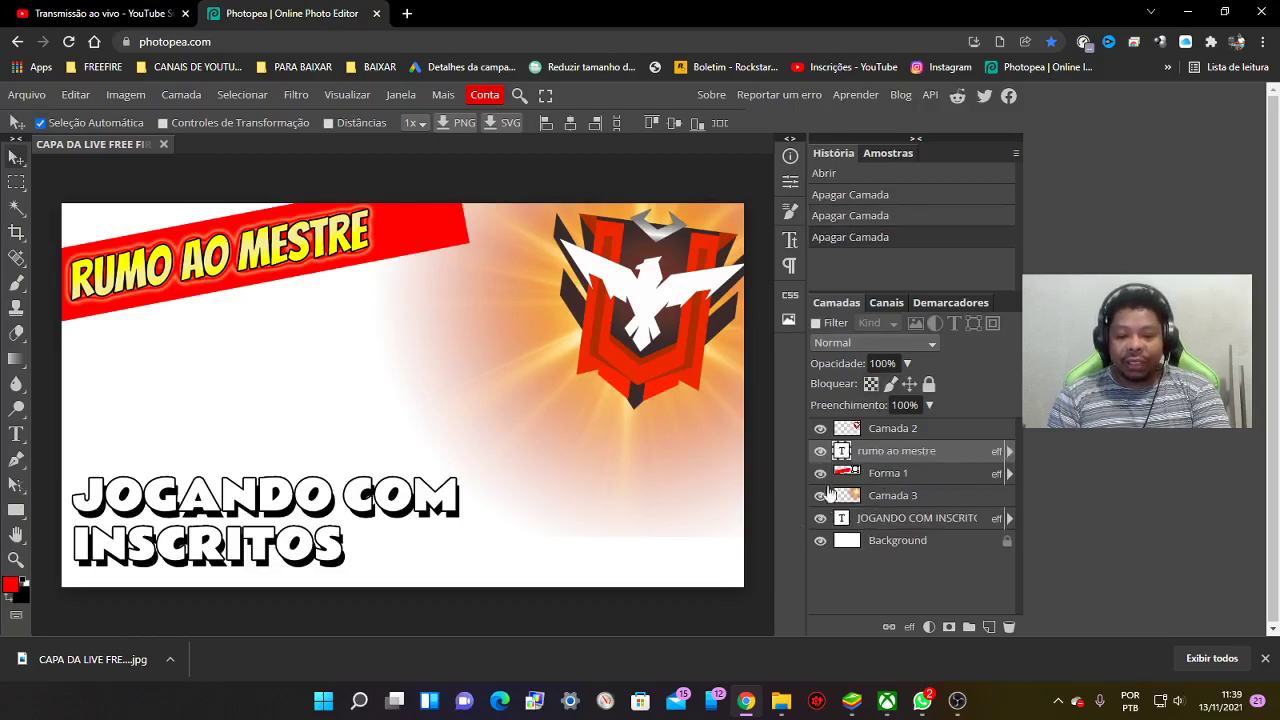
click(984, 546)
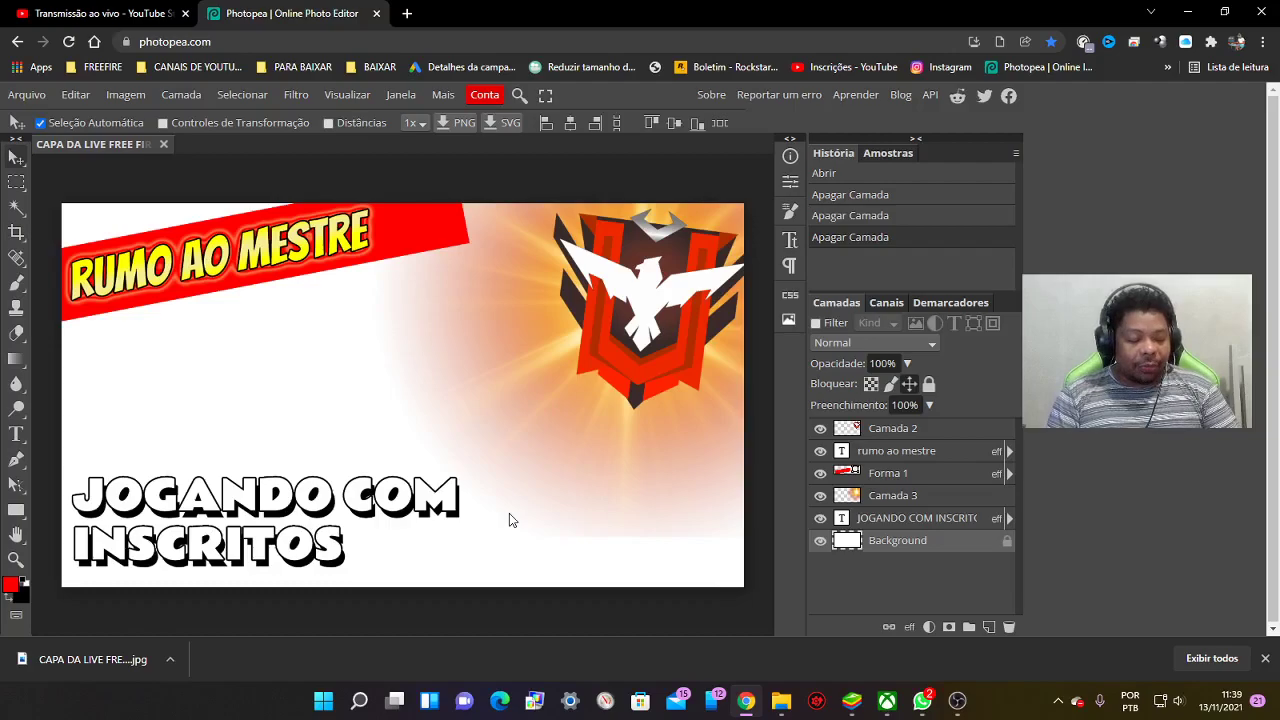
key(ctrl+z)
key(ctrl+z)
key(ctrl+z)
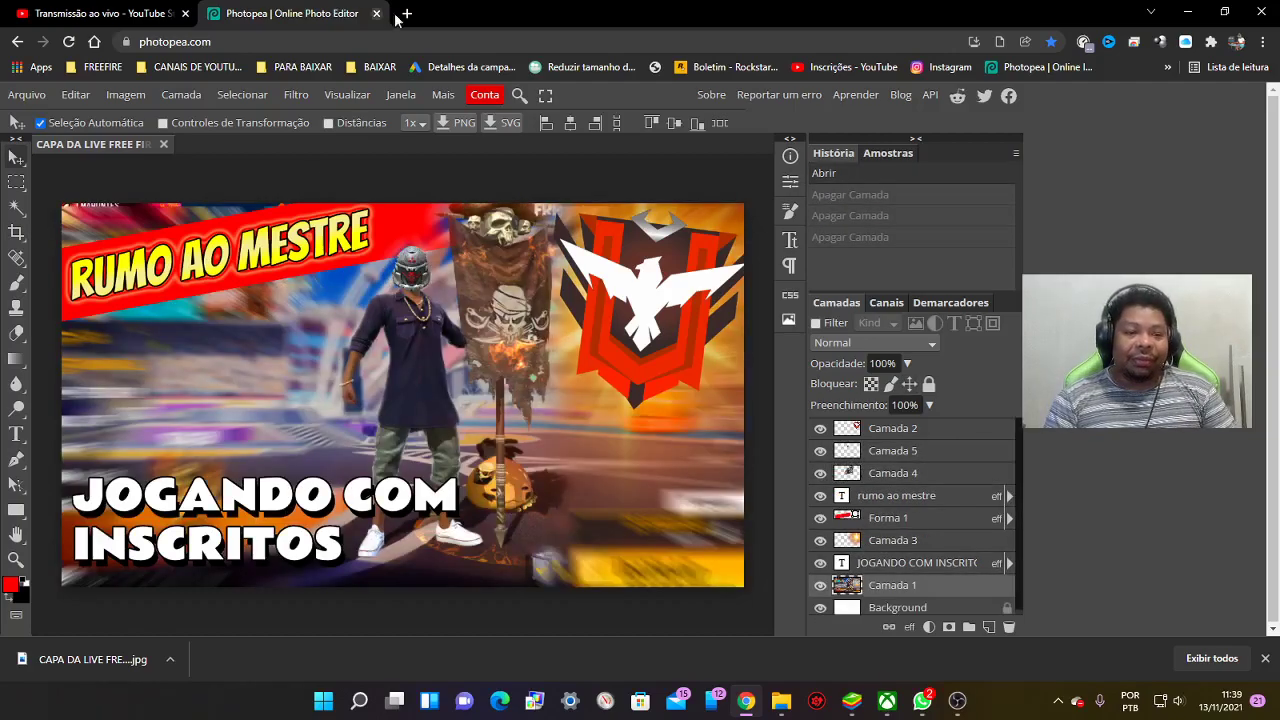
Search Google Images for 'ARROW PNG' filtered to transparent backgrounds
click(406, 13)
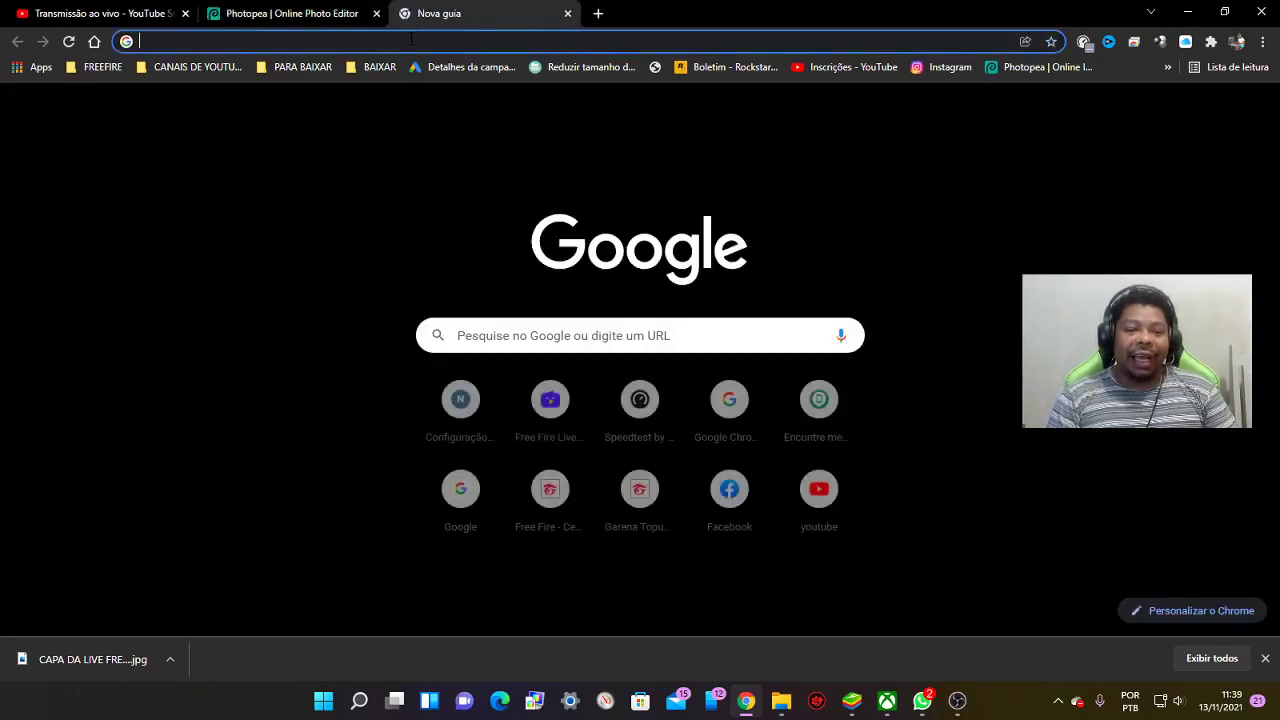
click(412, 38)
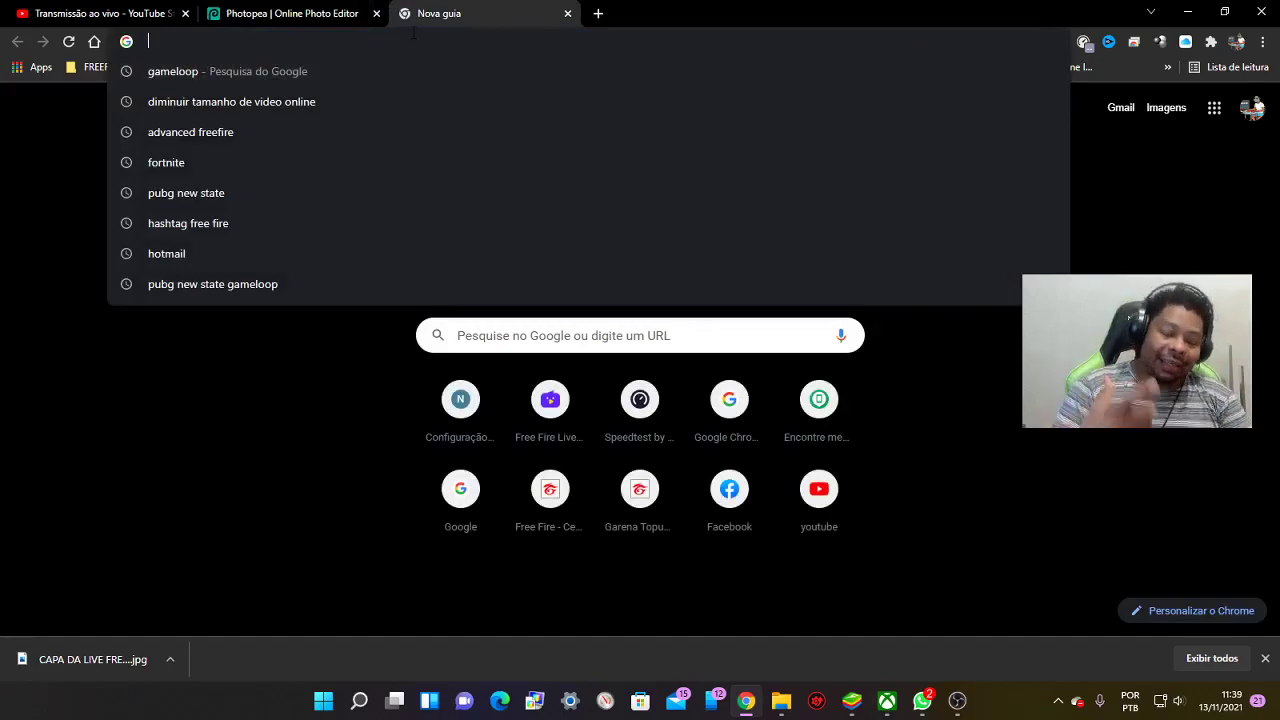
text(SETA)
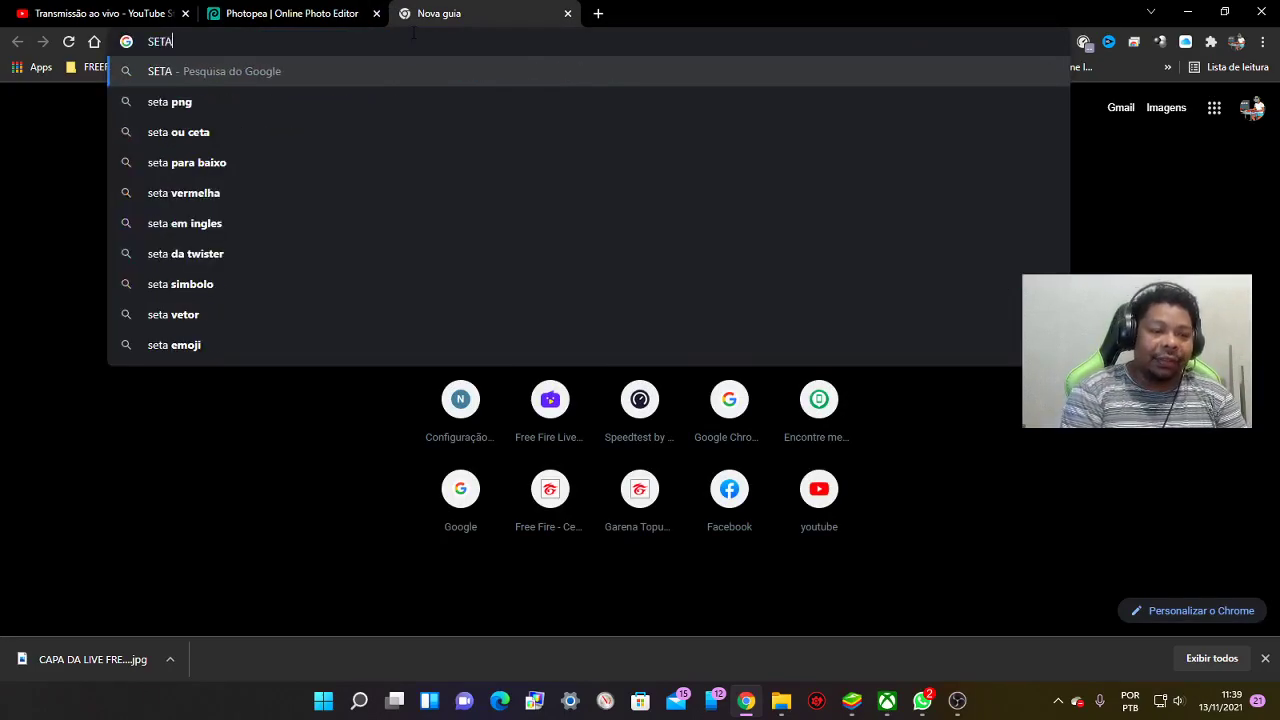
key(BackSpace)
key(BackSpace)
key(BackSpace)
text(AR)
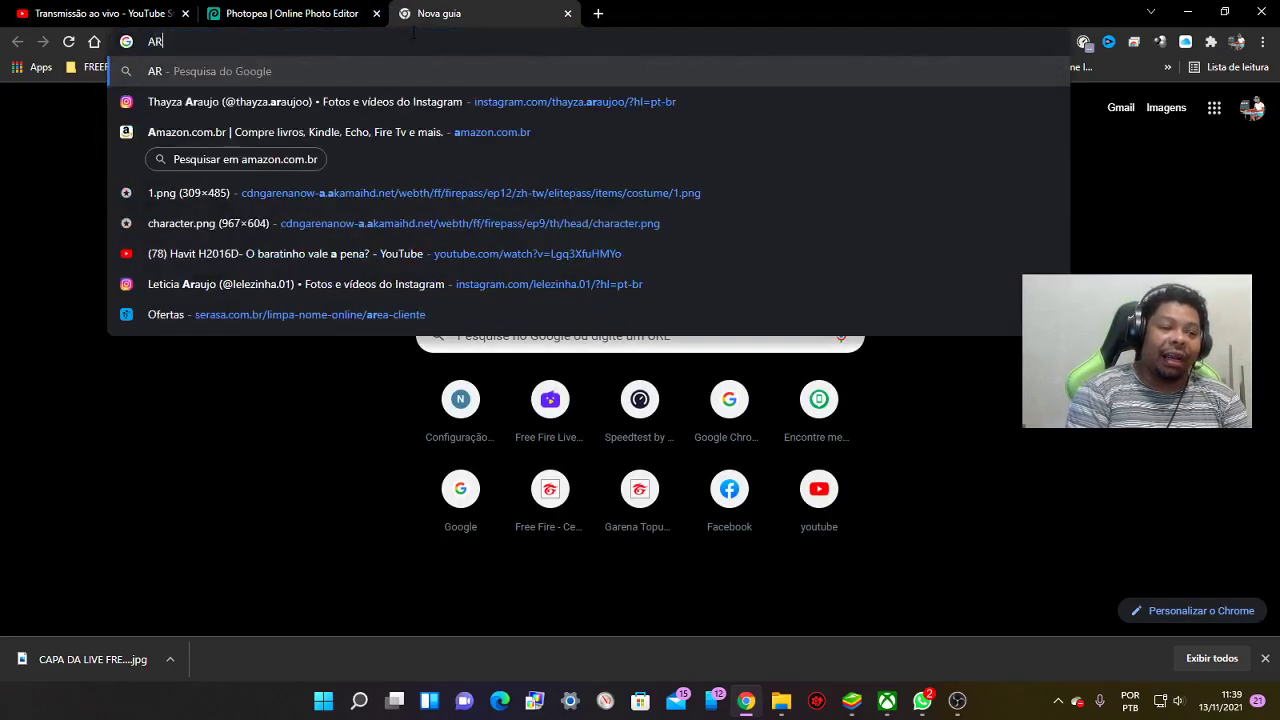
text(ROW )
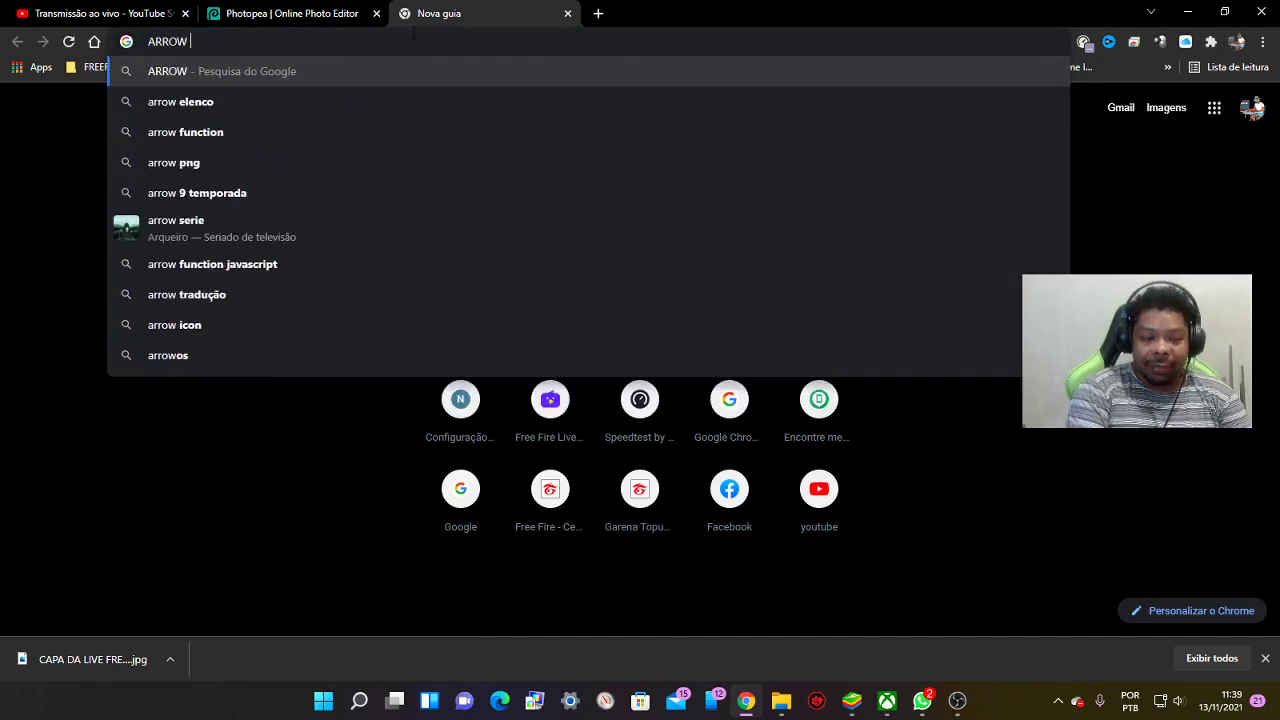
text(PNG)
key(Return)
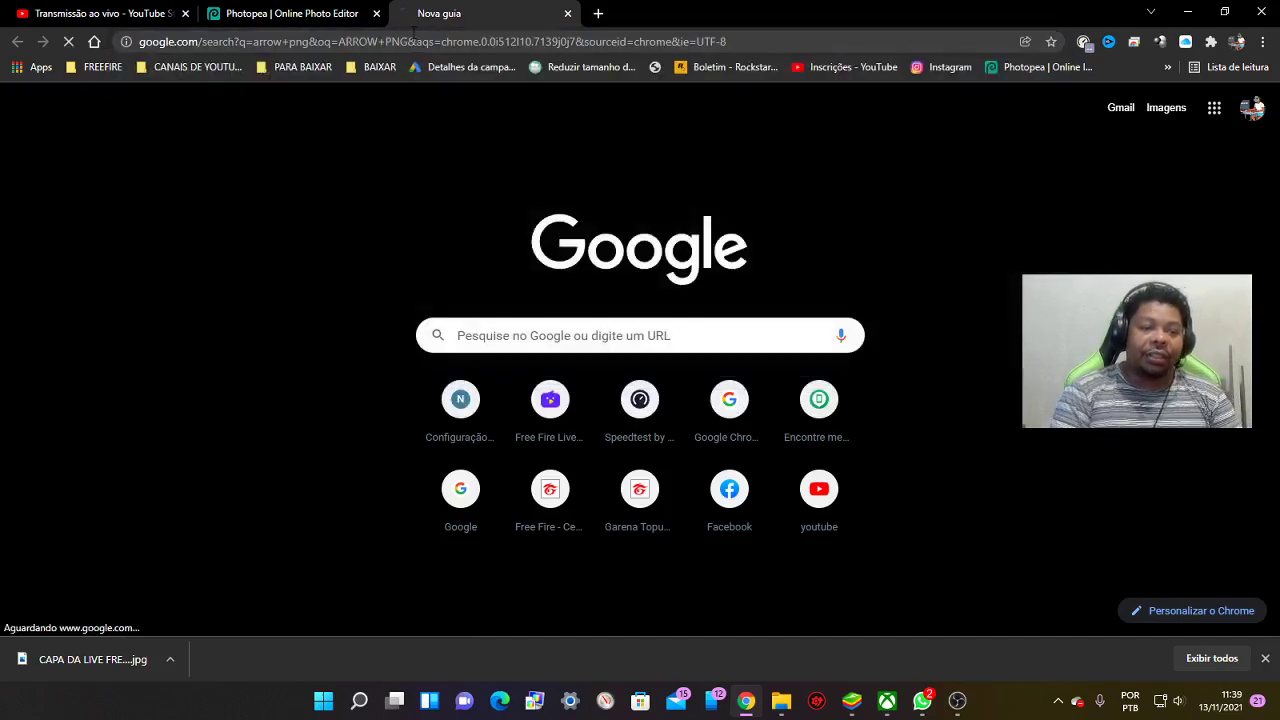
click(231, 172)
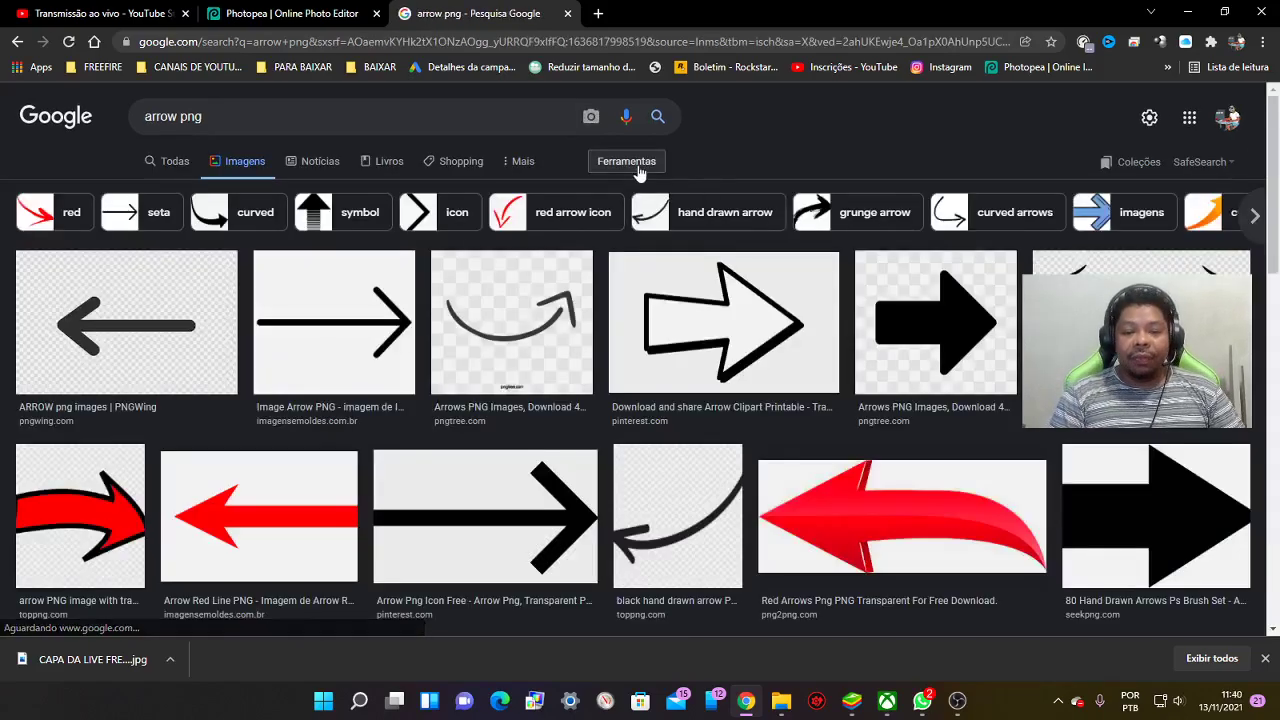
click(632, 163)
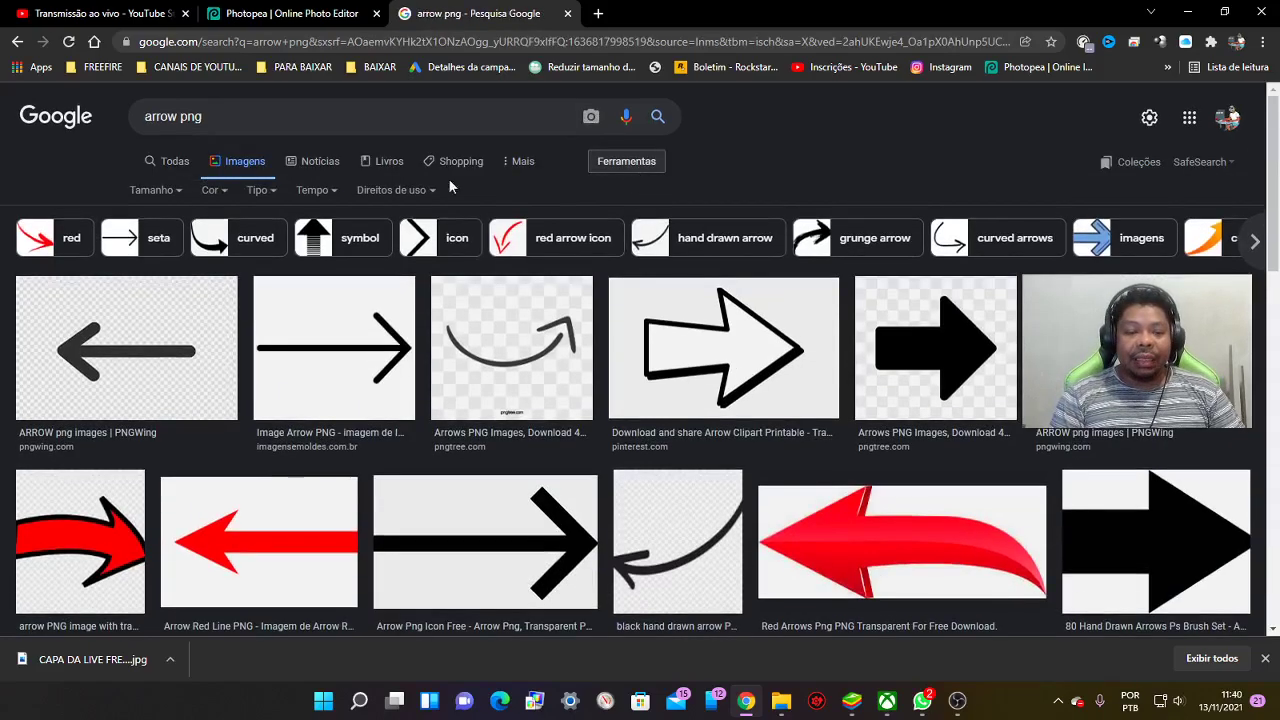
click(212, 190)
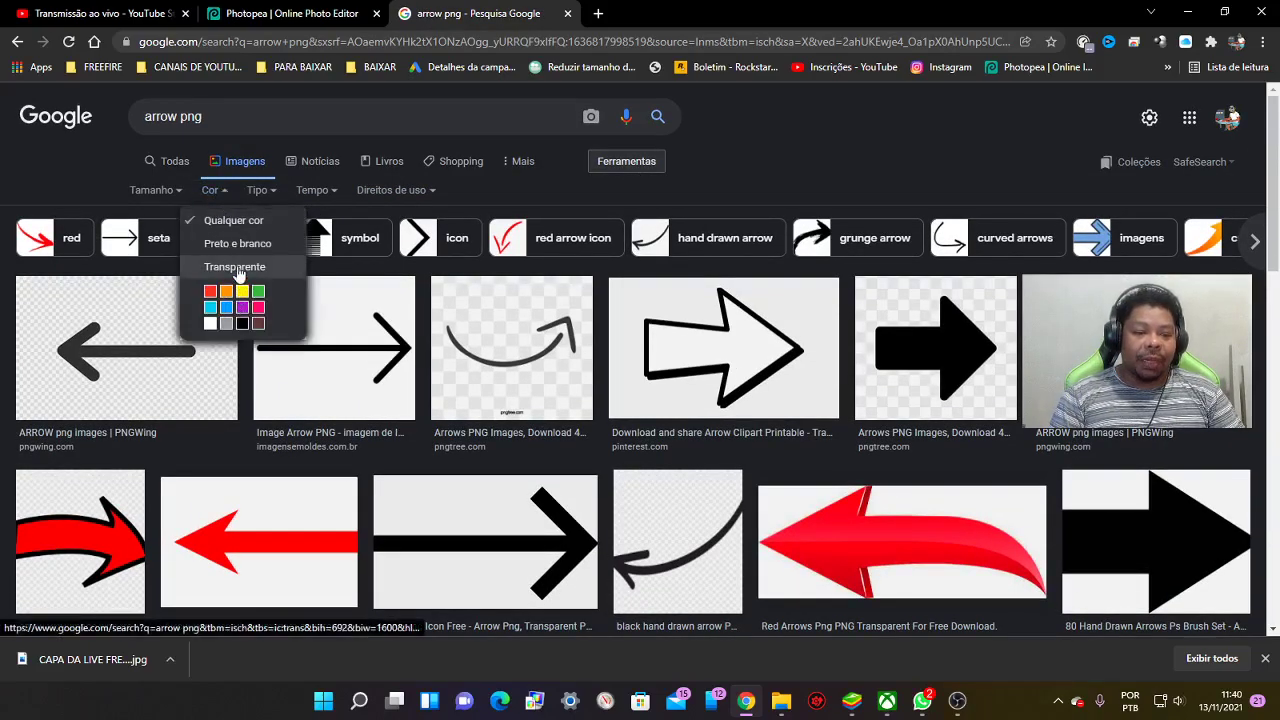
click(234, 267)
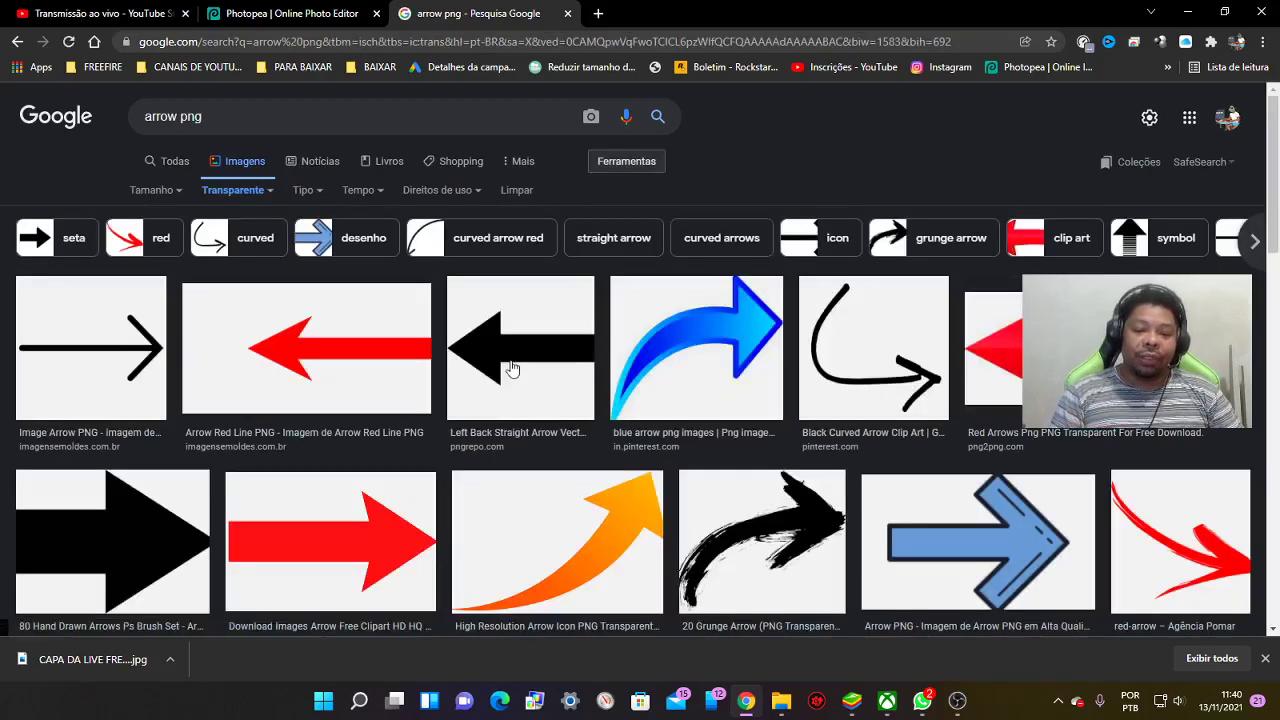
Browse the transparent arrow results and select 'png' in the search query
scroll(565, 453, down, 2)
scroll(565, 453, down, 3)
scroll(565, 453, down, 2)
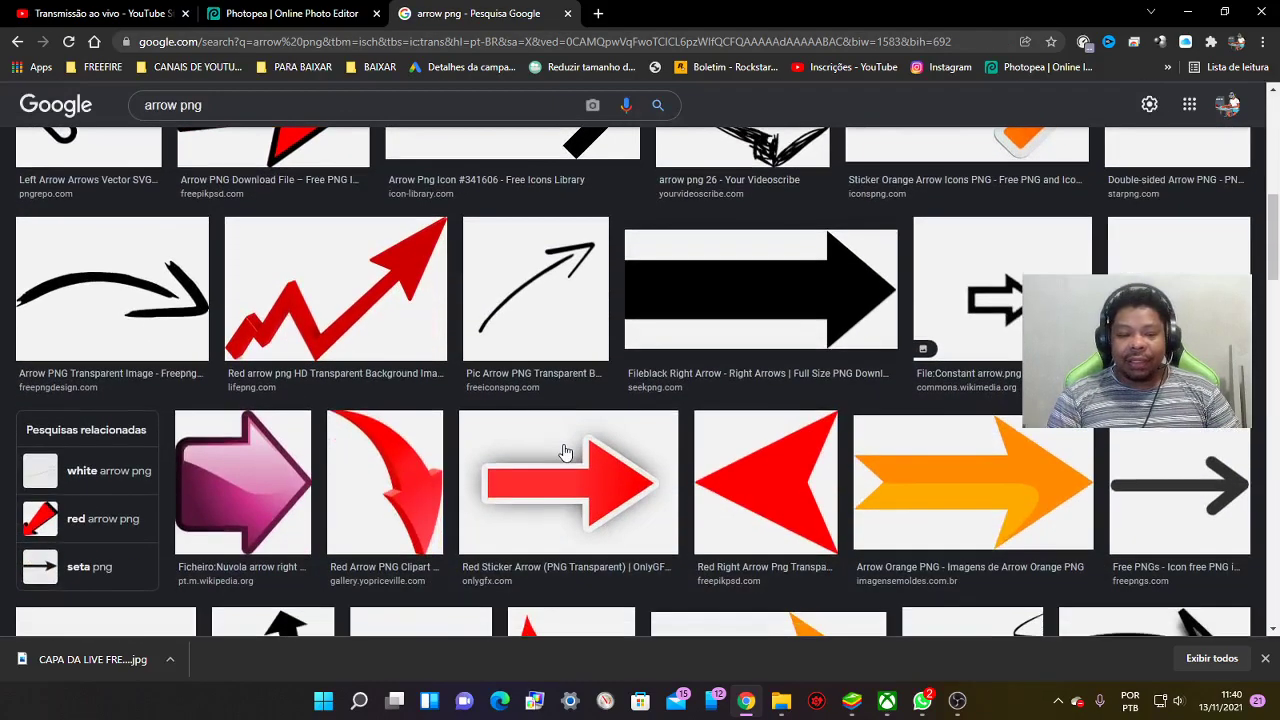
scroll(565, 453, down, 2)
scroll(565, 453, down, 3)
scroll(565, 453, down, 3)
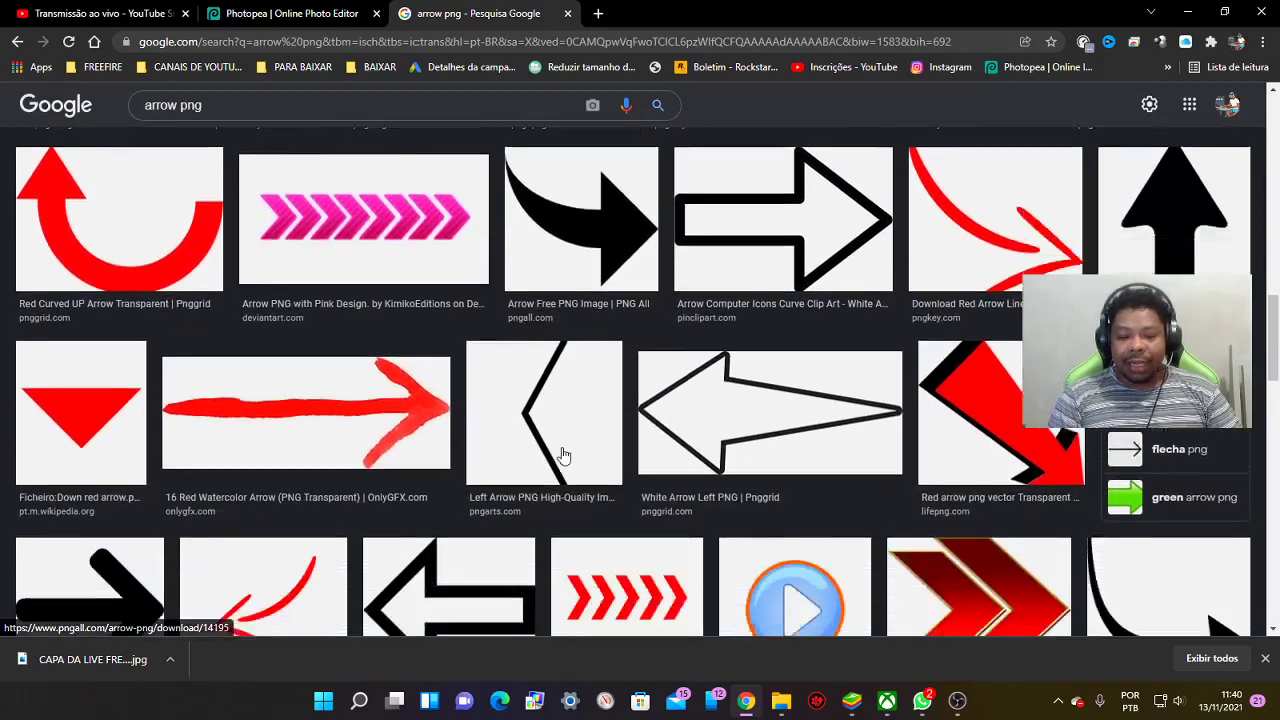
scroll(565, 455, down, 3)
scroll(564, 457, down, 2)
scroll(564, 457, down, 3)
scroll(564, 458, down, 2)
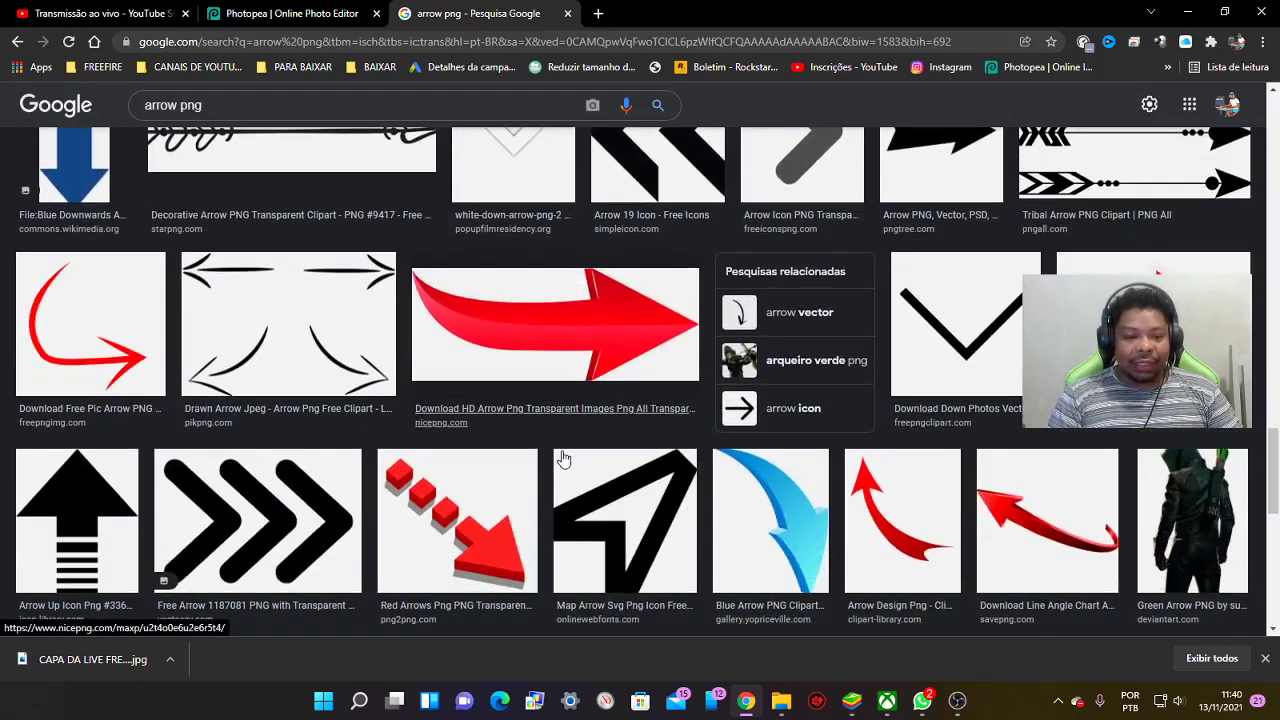
scroll(564, 460, down, 2)
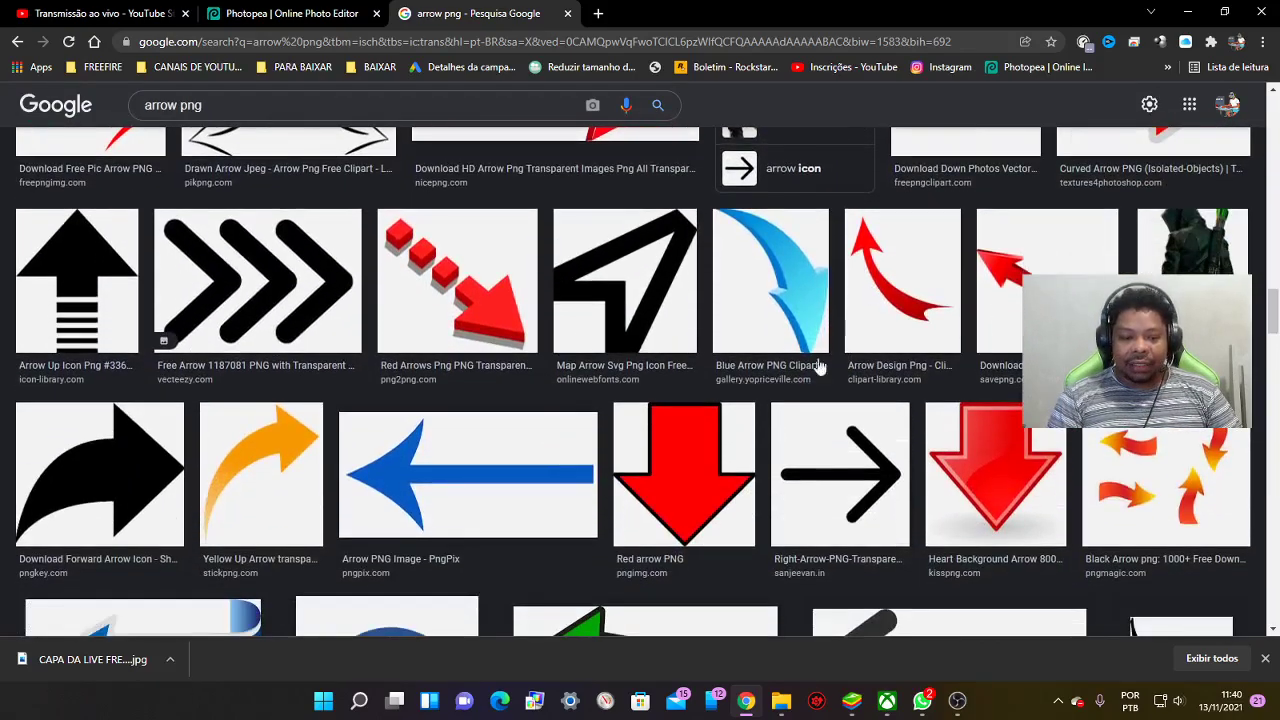
scroll(763, 423, down, 3)
scroll(760, 428, down, 3)
scroll(758, 430, down, 2)
scroll(755, 433, down, 2)
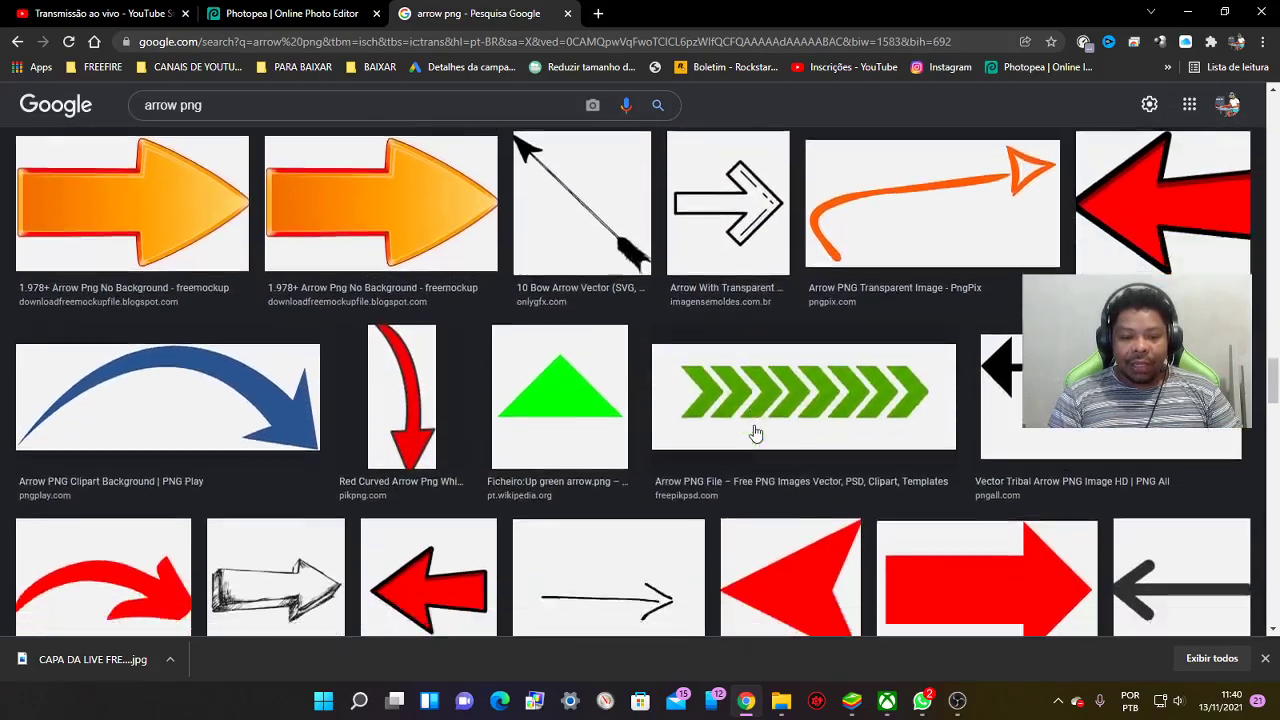
scroll(755, 433, down, 3)
scroll(755, 433, down, 4)
scroll(755, 433, down, 3)
scroll(754, 432, down, 3)
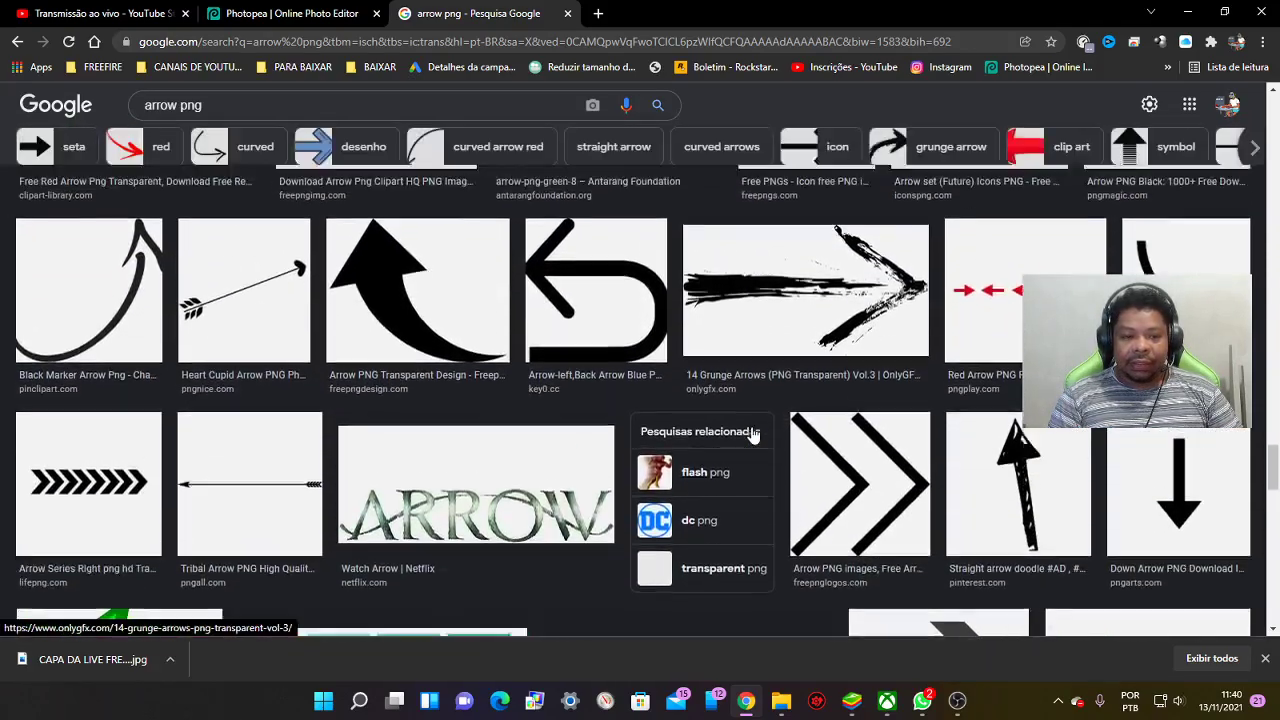
scroll(754, 432, up, 3)
scroll(752, 429, up, 4)
scroll(760, 420, up, 4)
scroll(763, 414, up, 4)
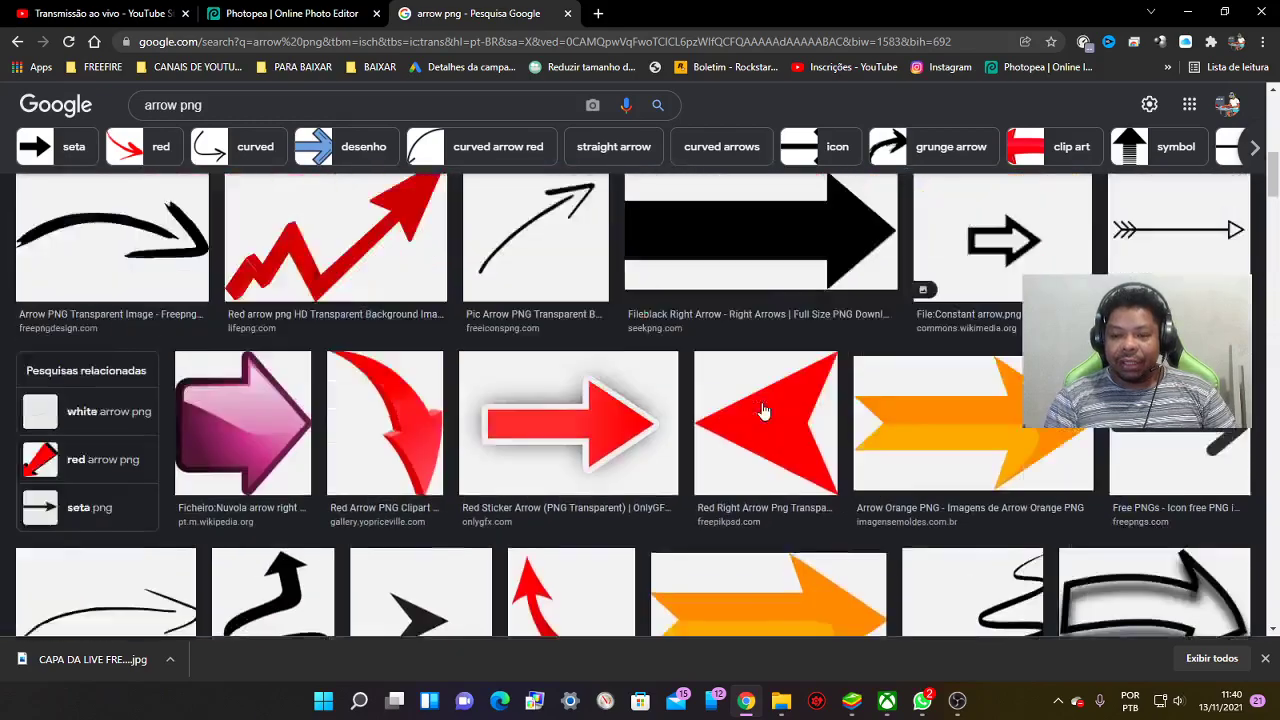
scroll(763, 412, up, 5)
drag(200, 116, 181, 116)
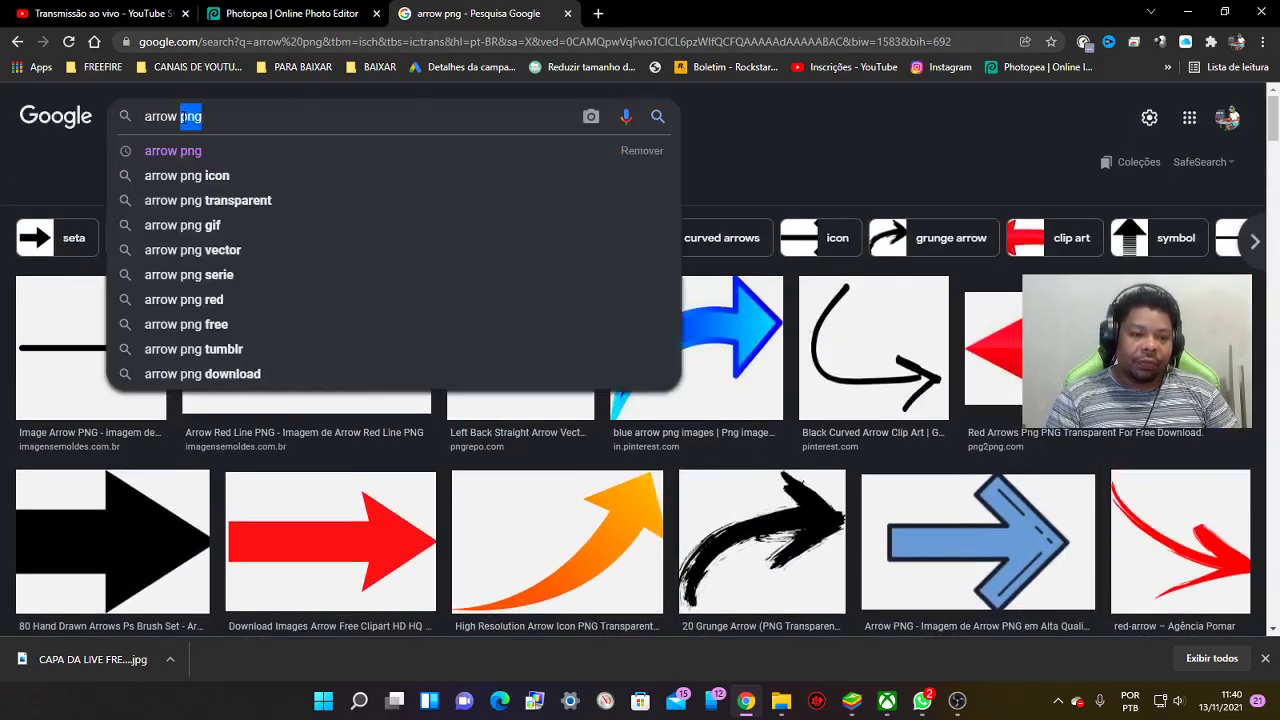
Search images for 'SETA' limited to transparent backgrounds
text(SETA)
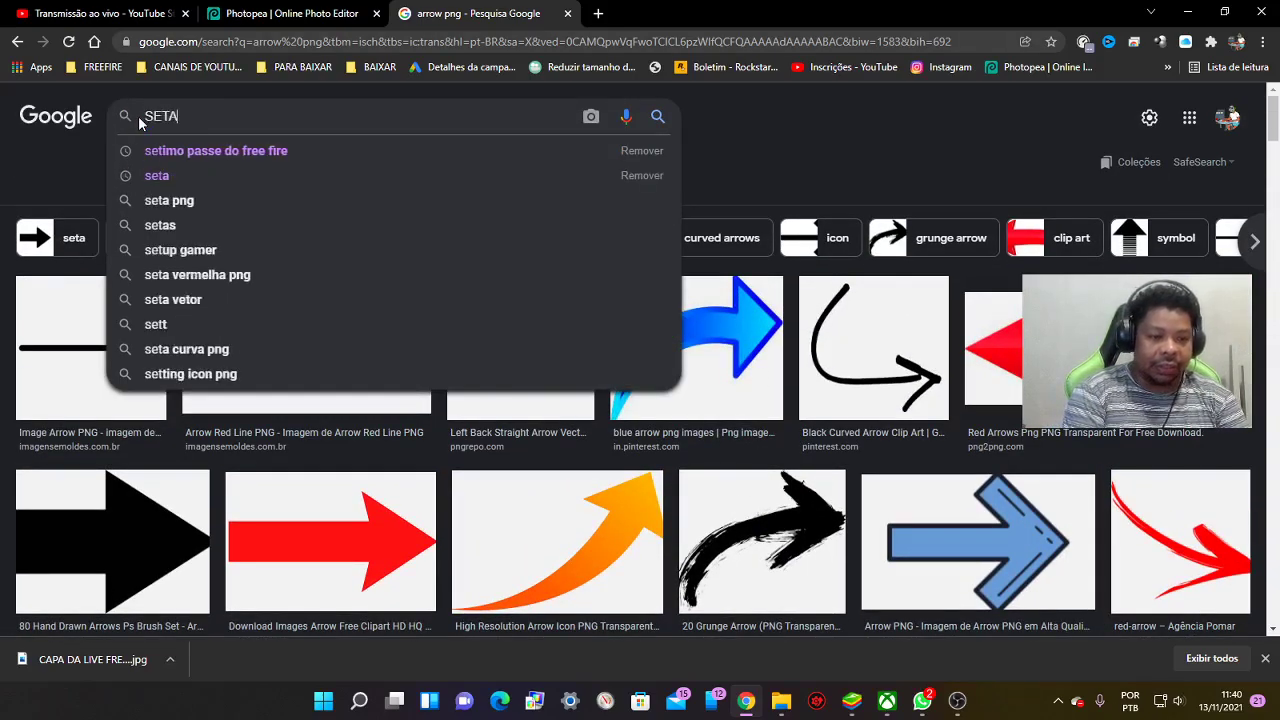
key(Return)
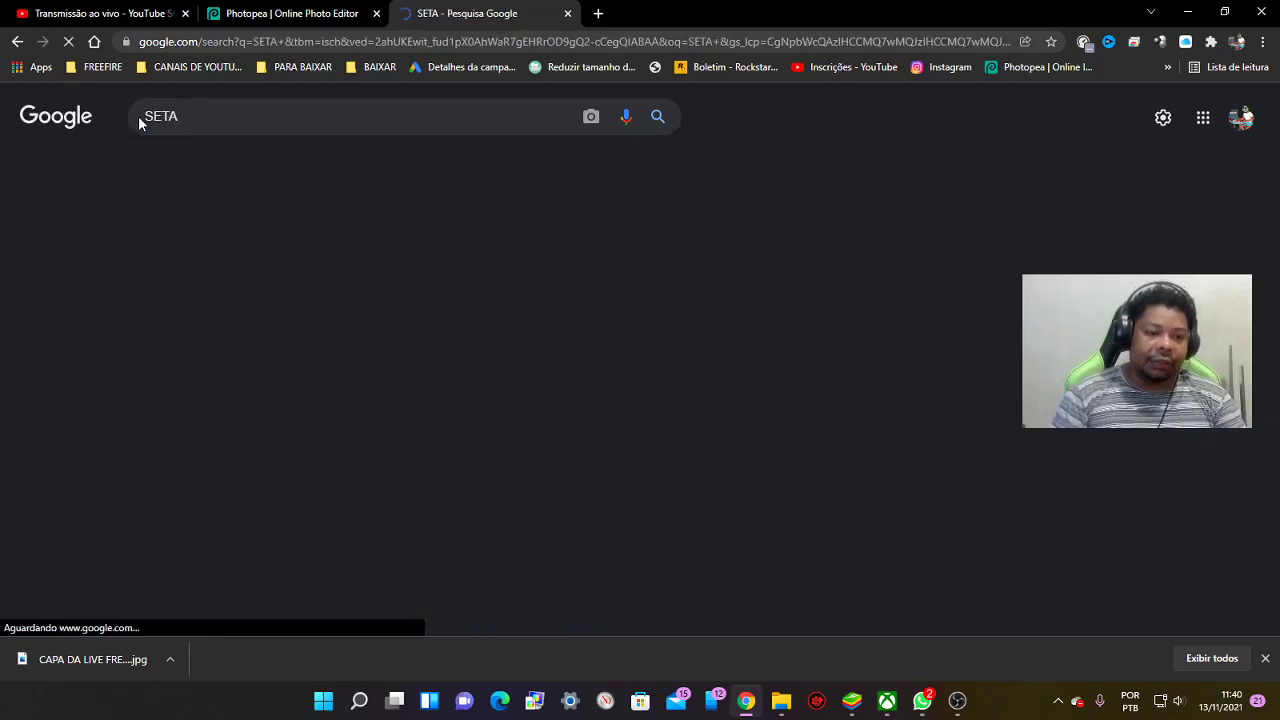
click(630, 166)
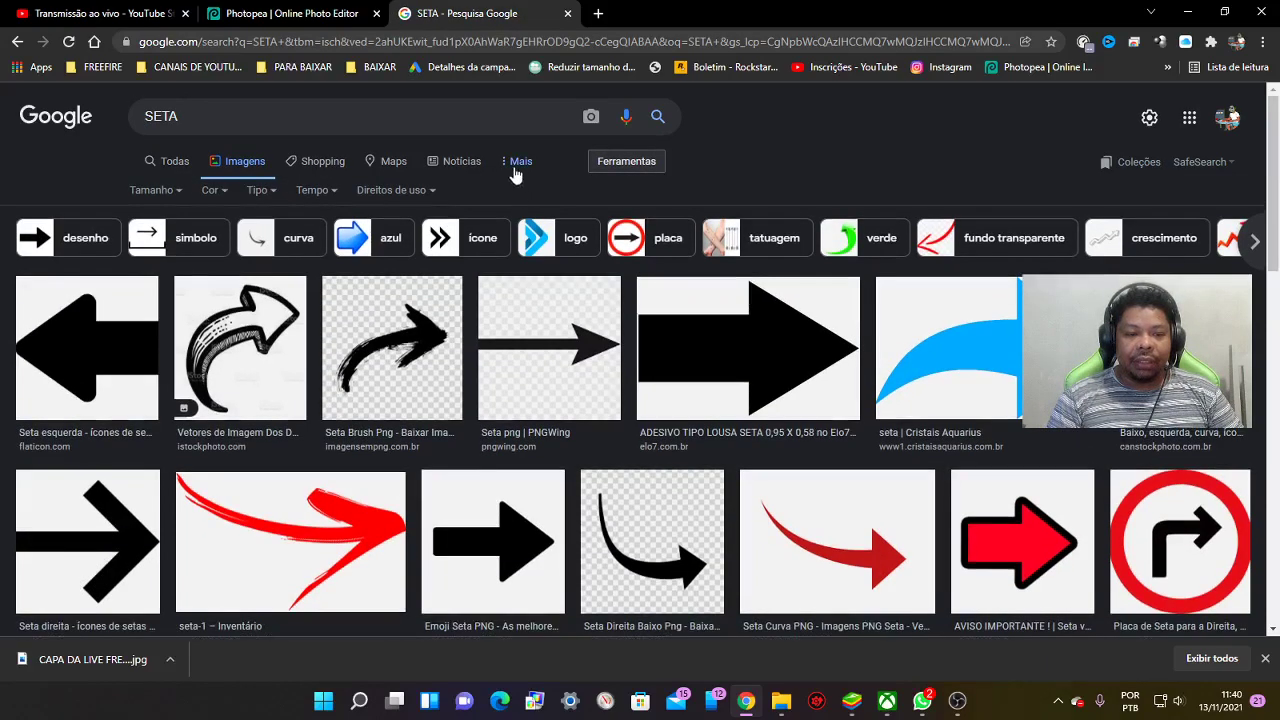
click(220, 192)
click(232, 270)
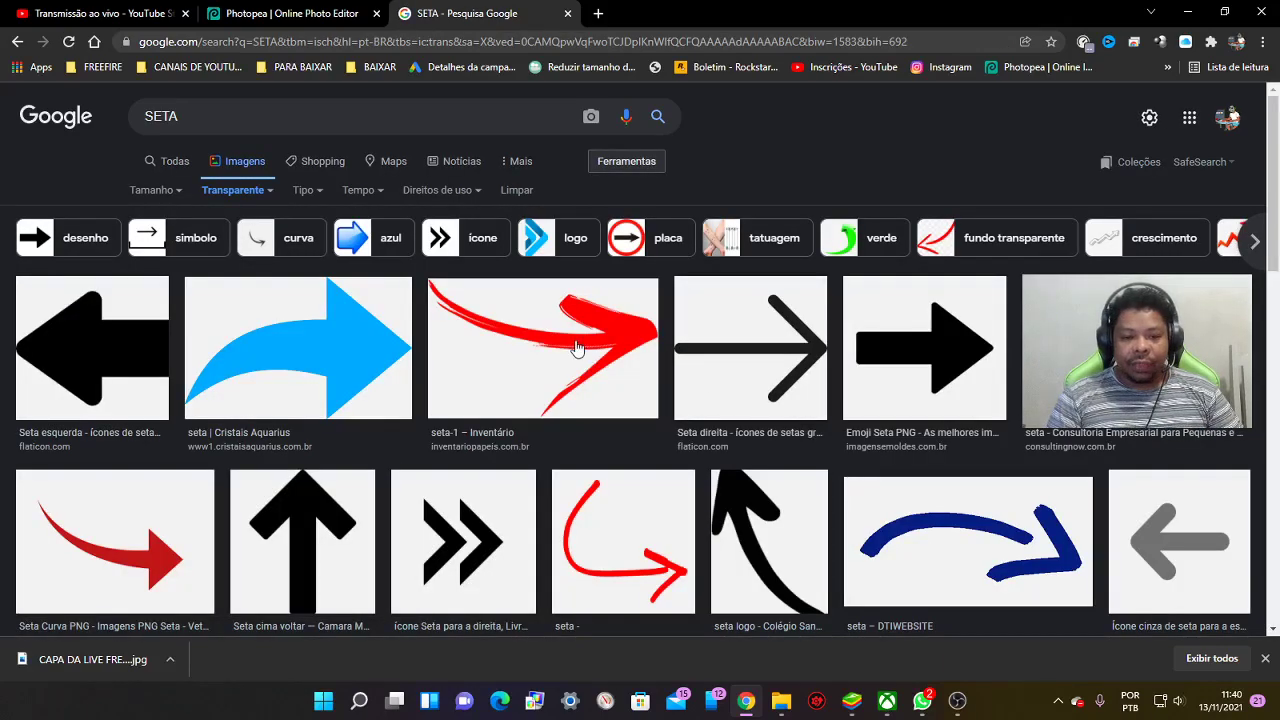
Copy the red brush-stroke arrow image and paste it into the Photopea thumbnail
click(568, 347)
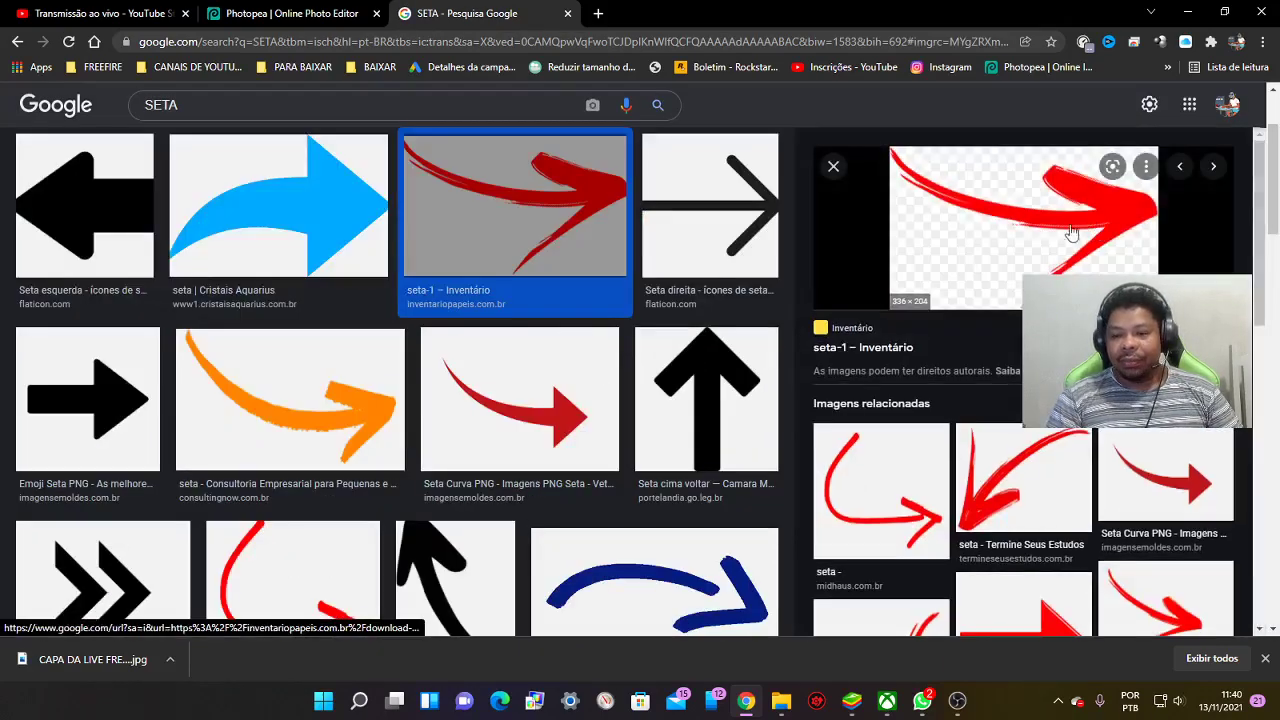
right_click(1068, 228)
click(1047, 430)
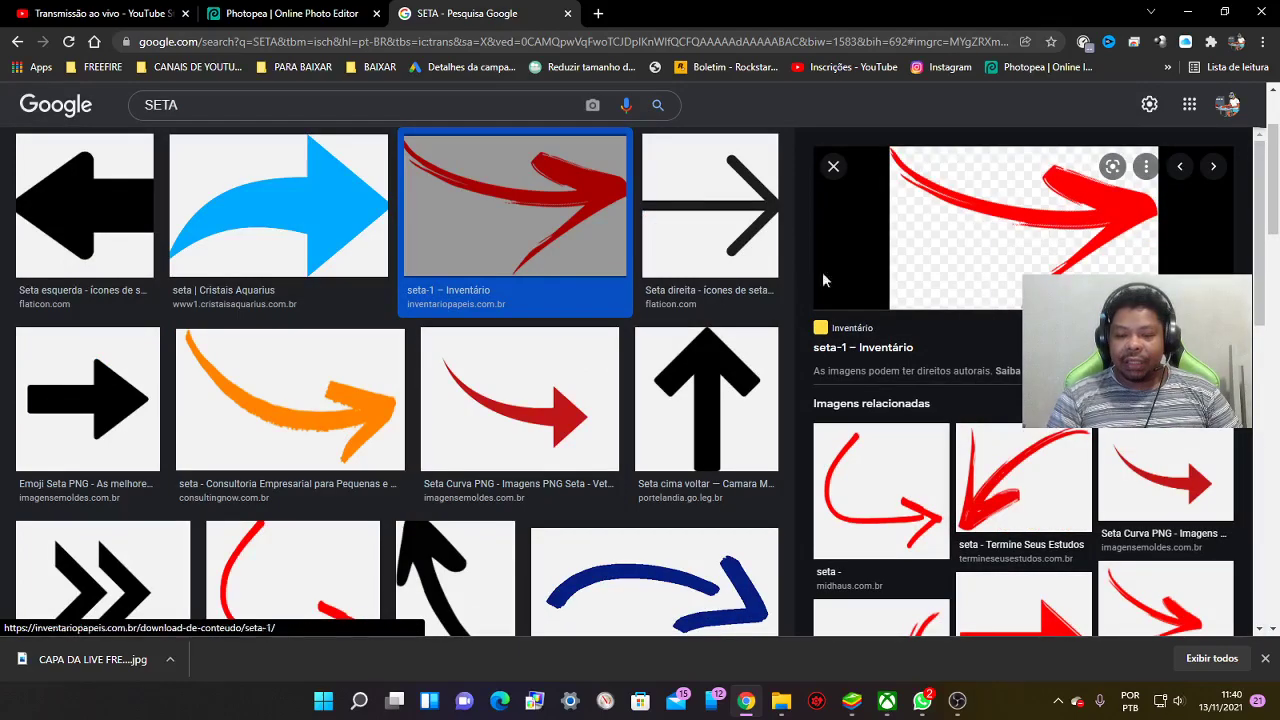
click(290, 13)
key(ctrl+v)
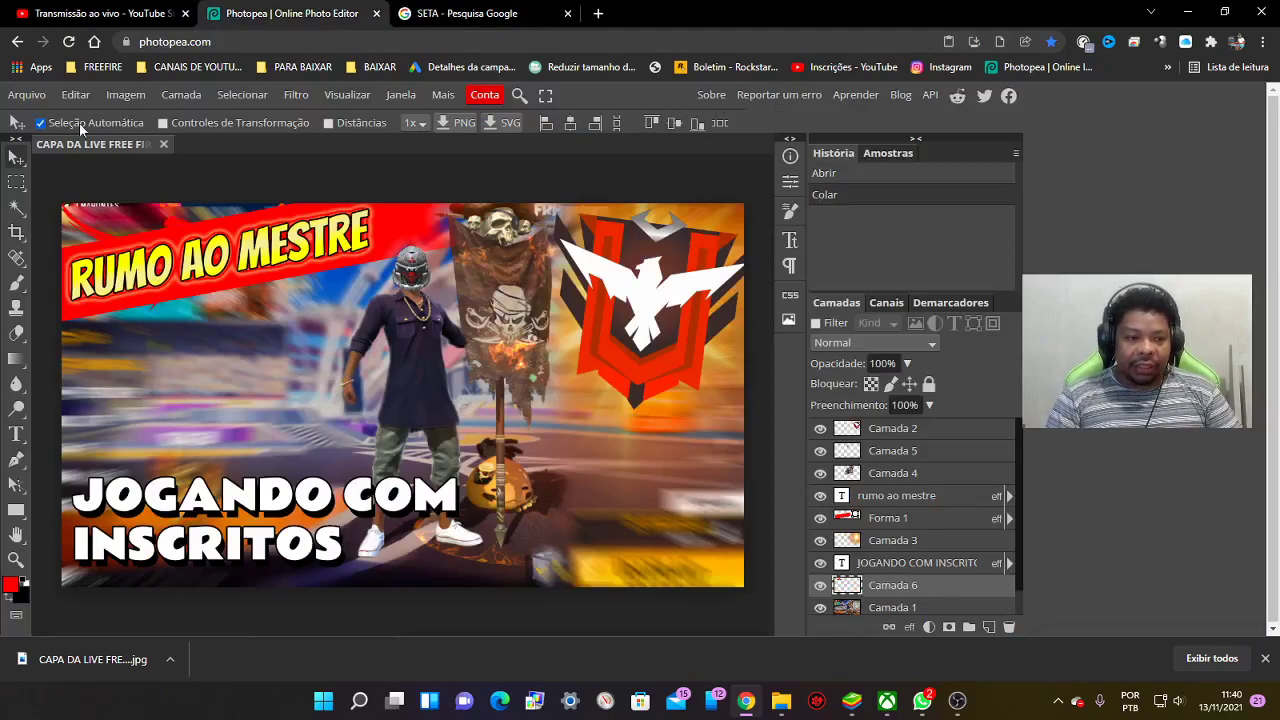
Nudge the RUMO AO MESTRE banner and move the red arrow Camada 6 to centre-left
drag(91, 227, 87, 236)
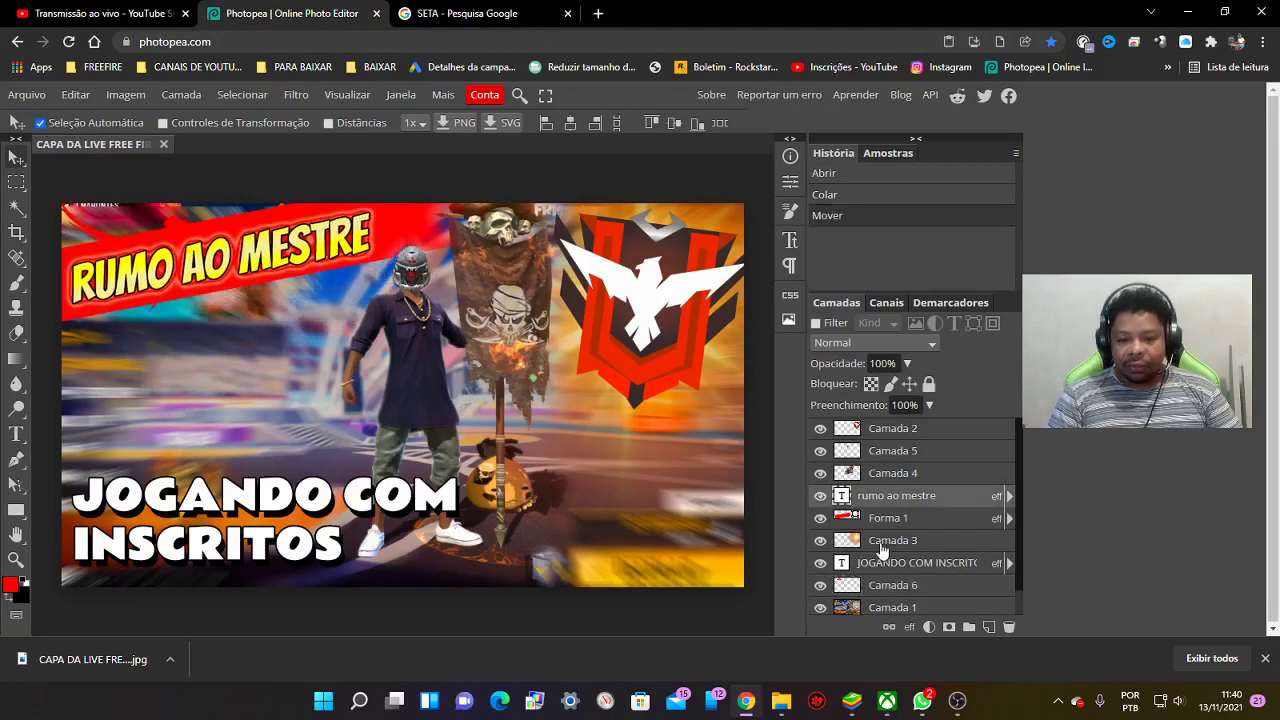
click(896, 588)
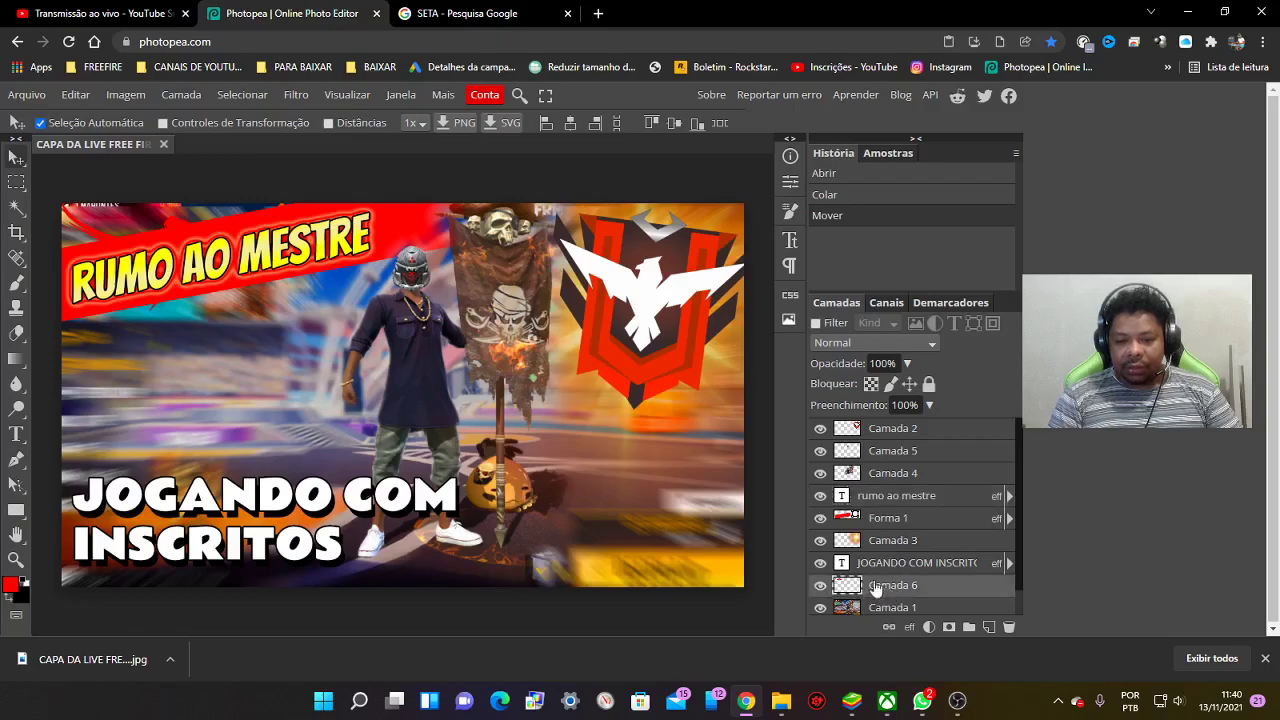
drag(107, 230, 104, 226)
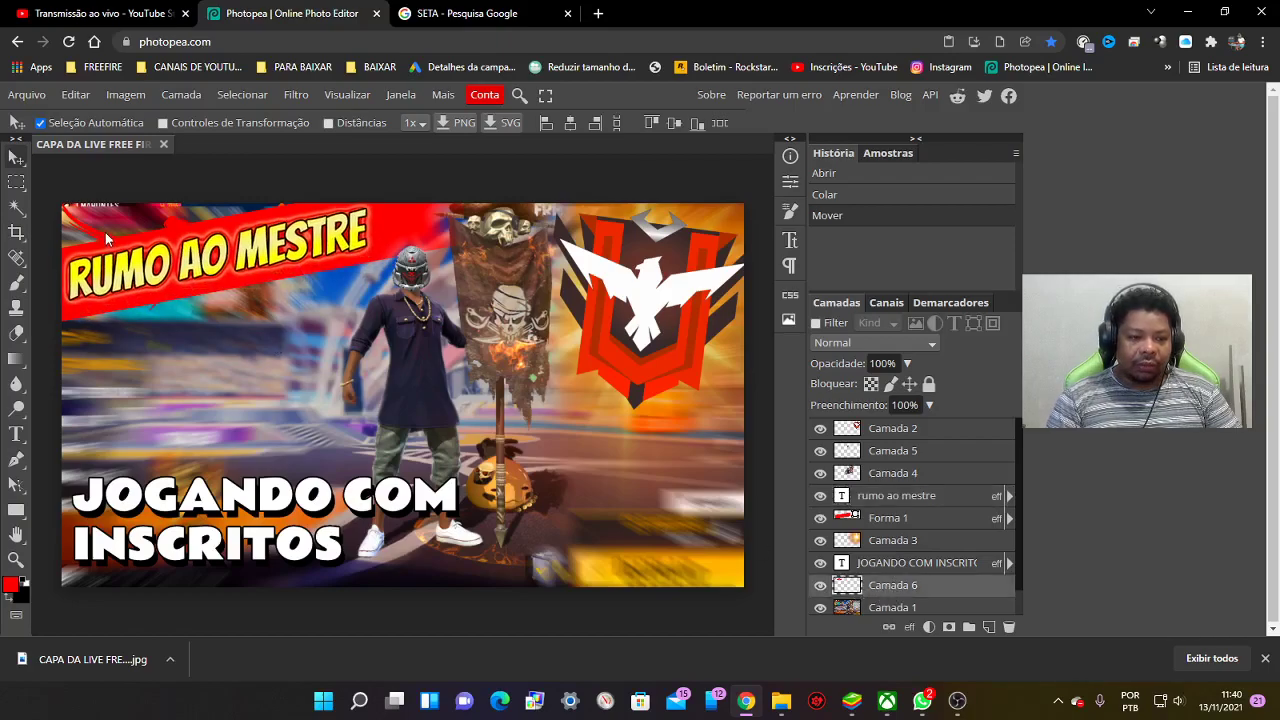
click(906, 588)
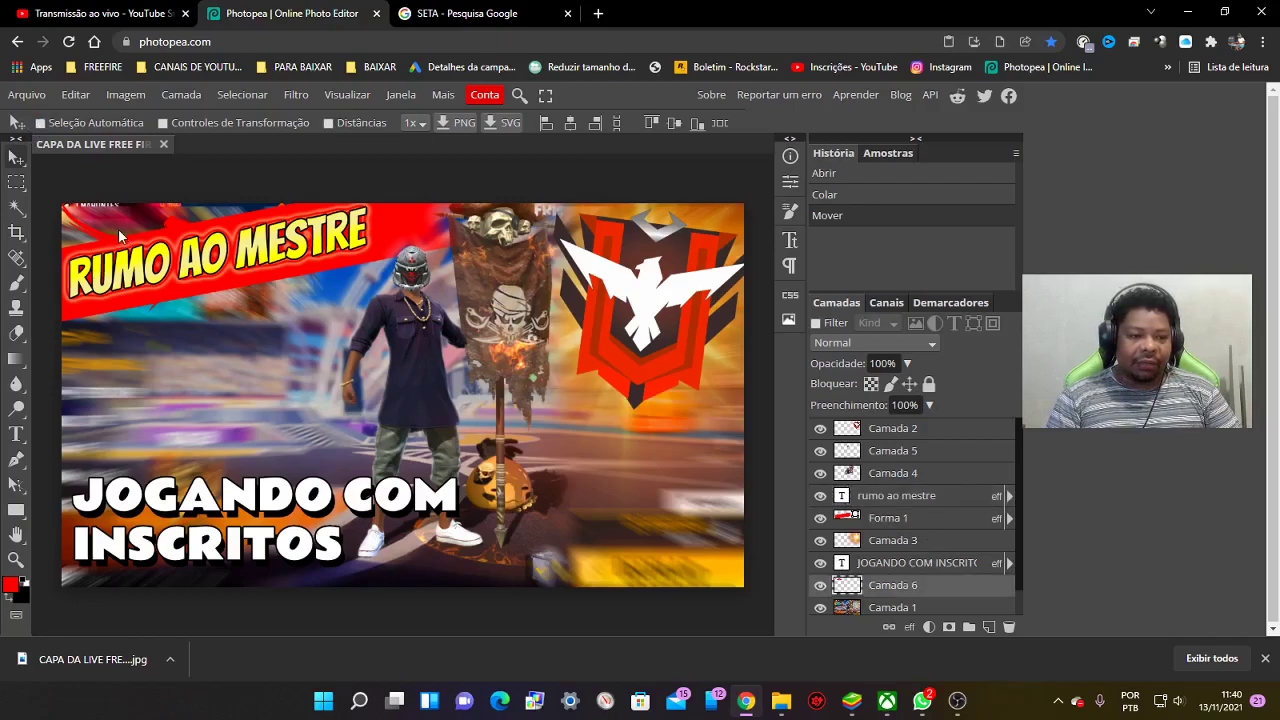
drag(118, 236, 165, 371)
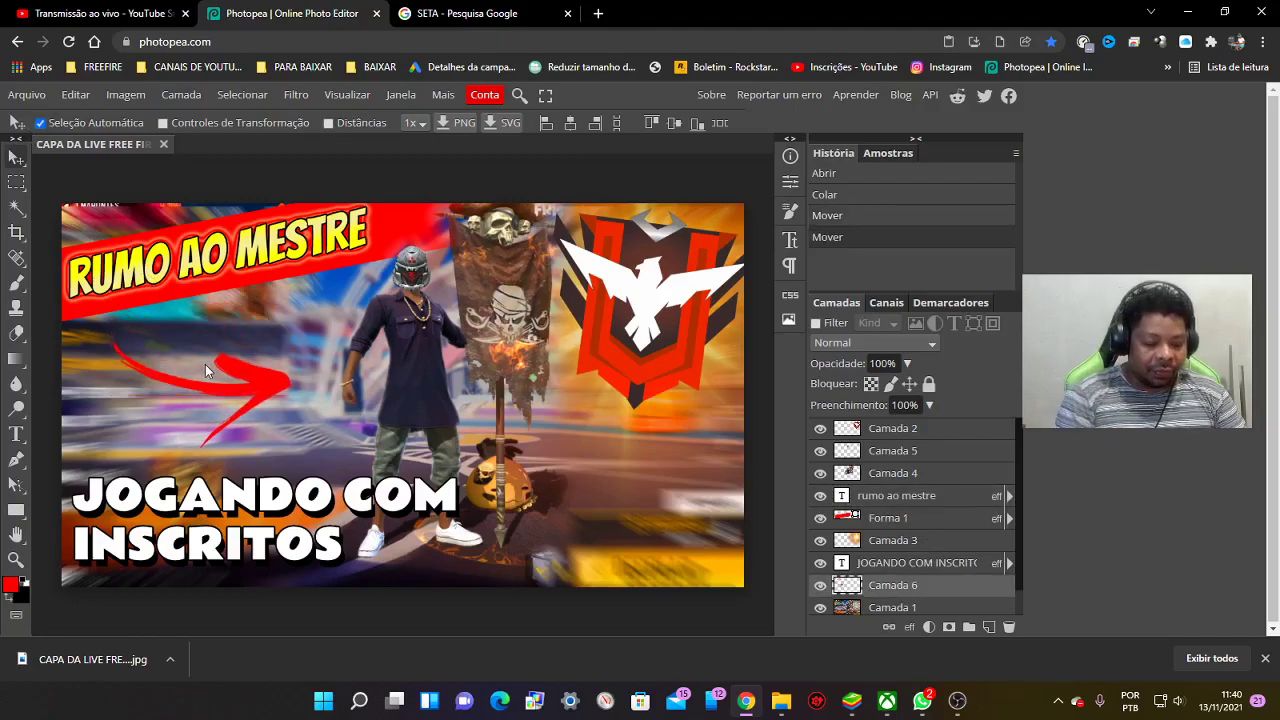
Enlarge the arrow to about 130%, tilt it toward the emblem, and move its layer to the top
key(ctrl+t)
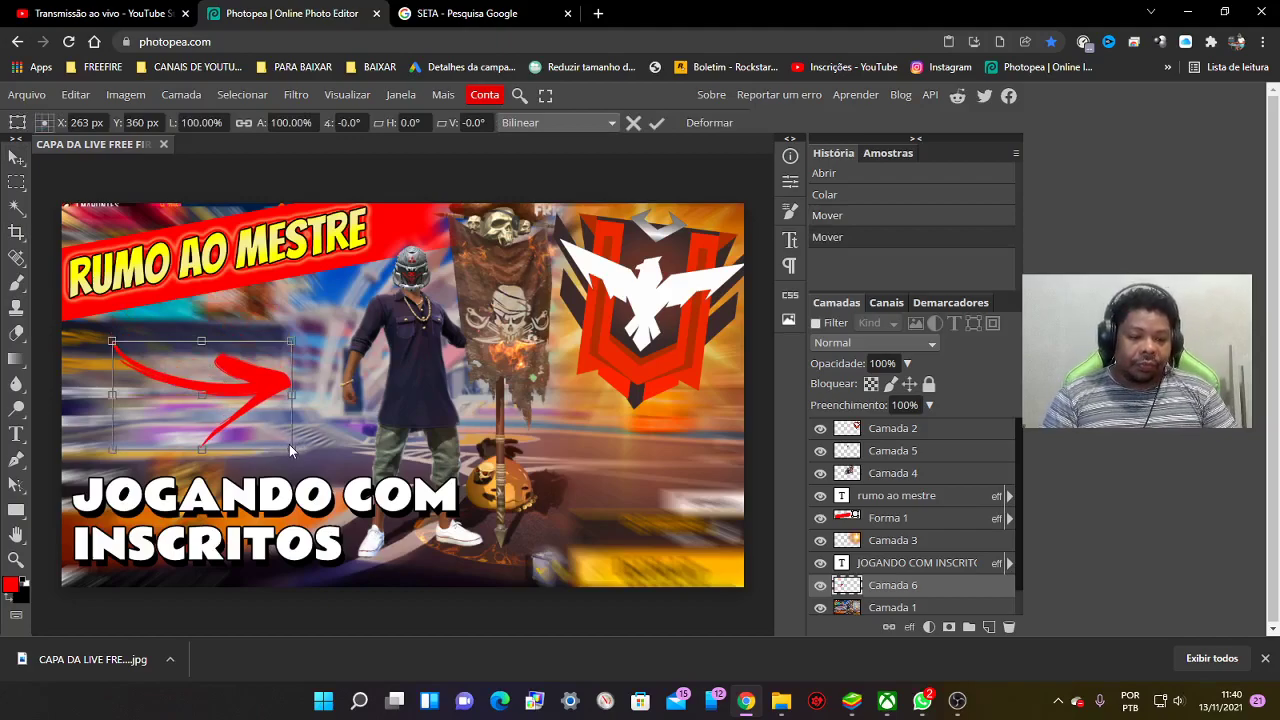
drag(289, 444, 343, 481)
drag(319, 423, 583, 471)
drag(636, 392, 577, 443)
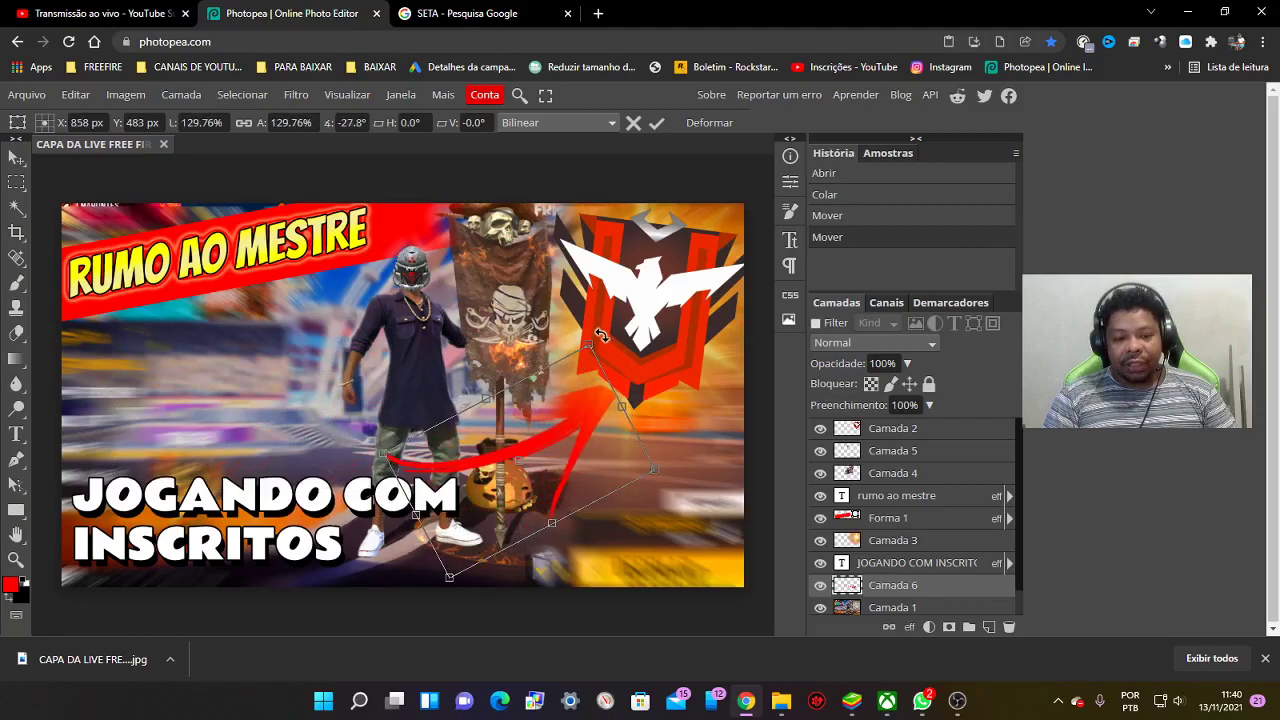
drag(572, 440, 583, 437)
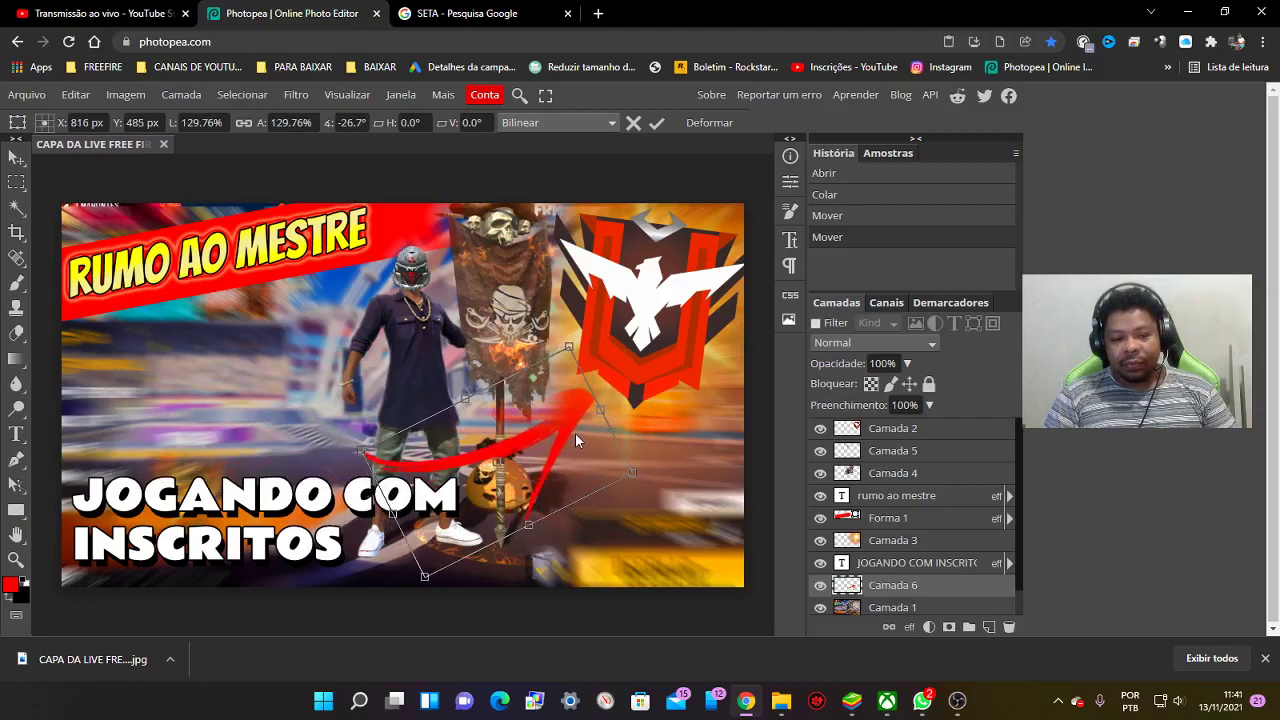
mouse_move(908, 590)
mouse_down()
mouse_move(968, 555)
mouse_move(930, 425)
mouse_up()
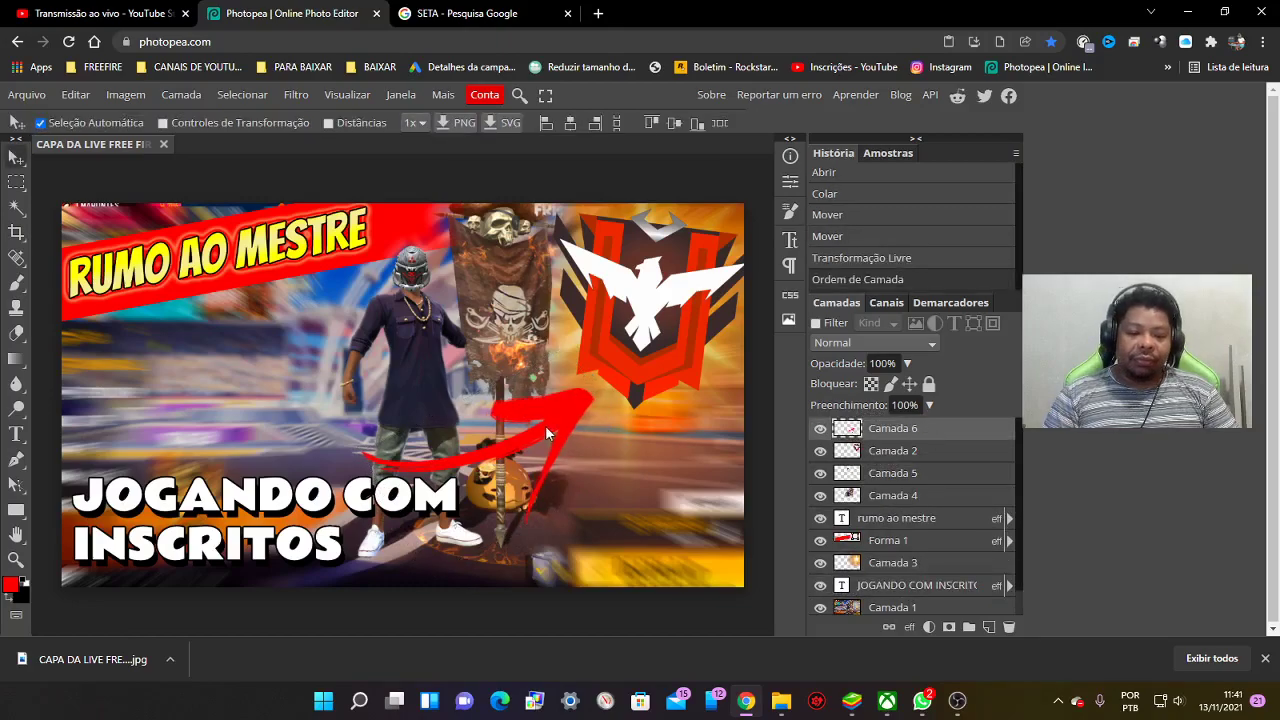
Give the red arrow a 3 px white stroke and shift it left across the torso
right_click(865, 428)
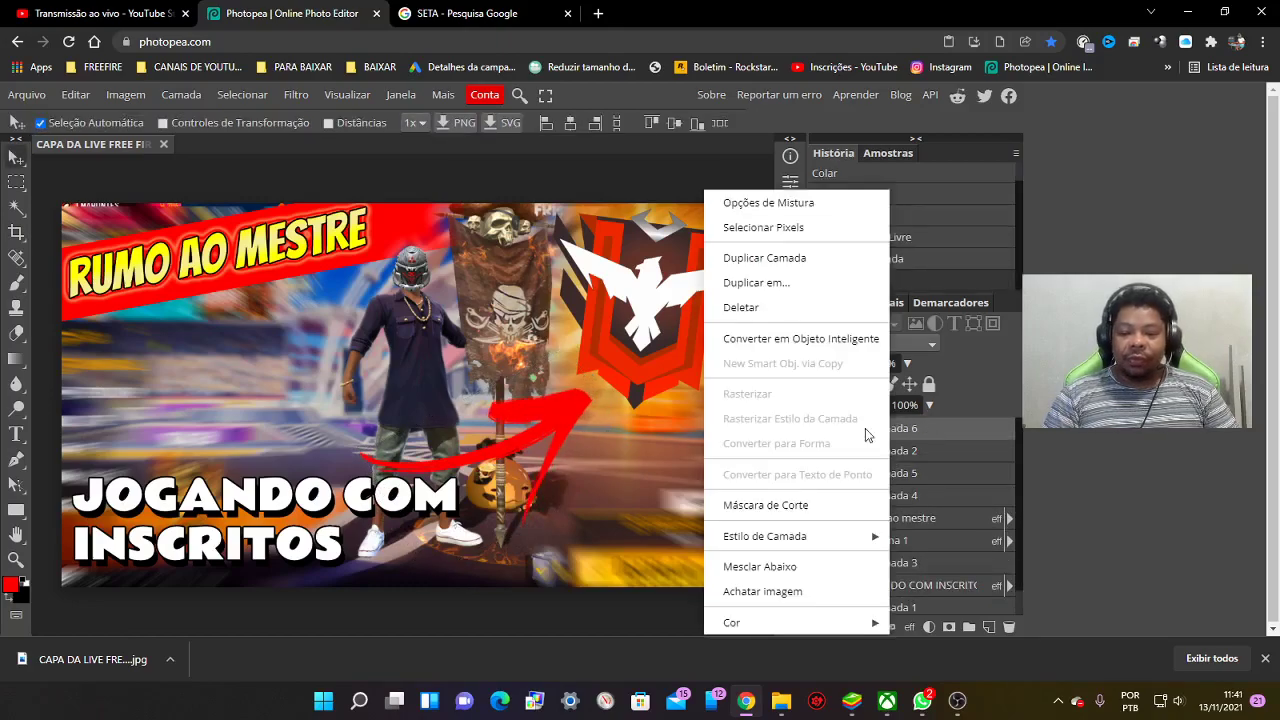
click(766, 202)
click(143, 338)
drag(230, 215, 647, 103)
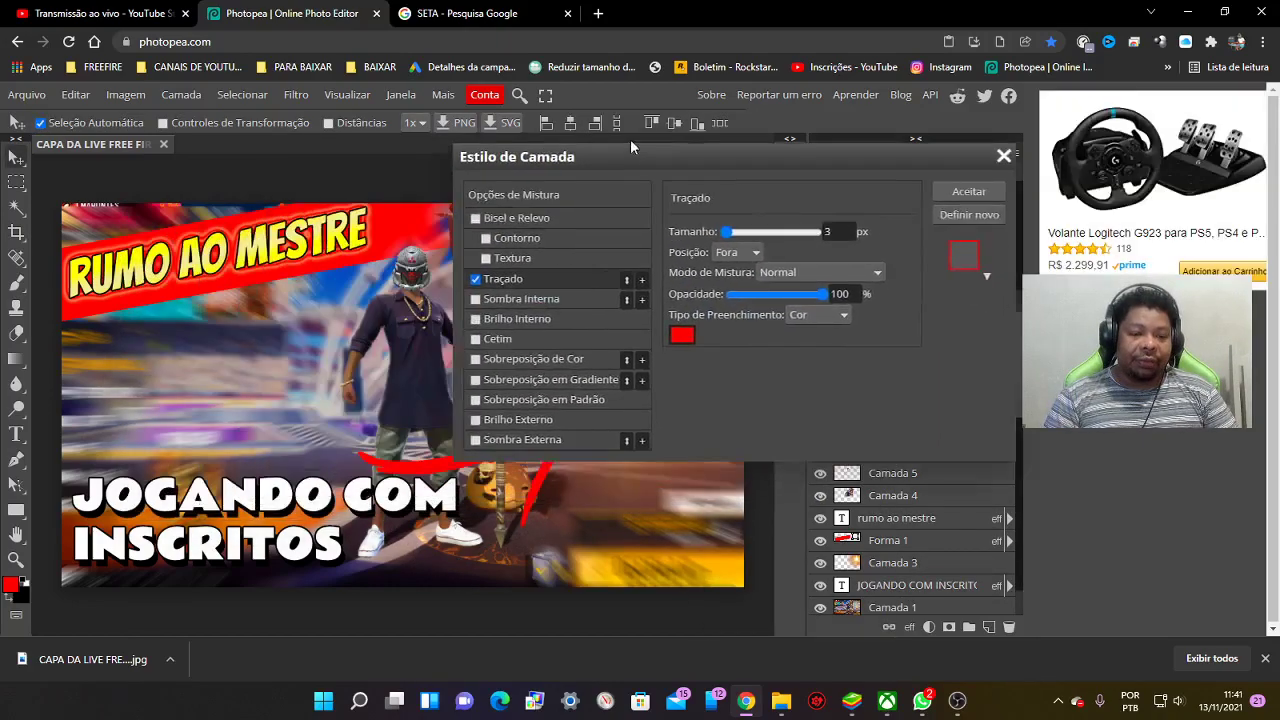
click(766, 282)
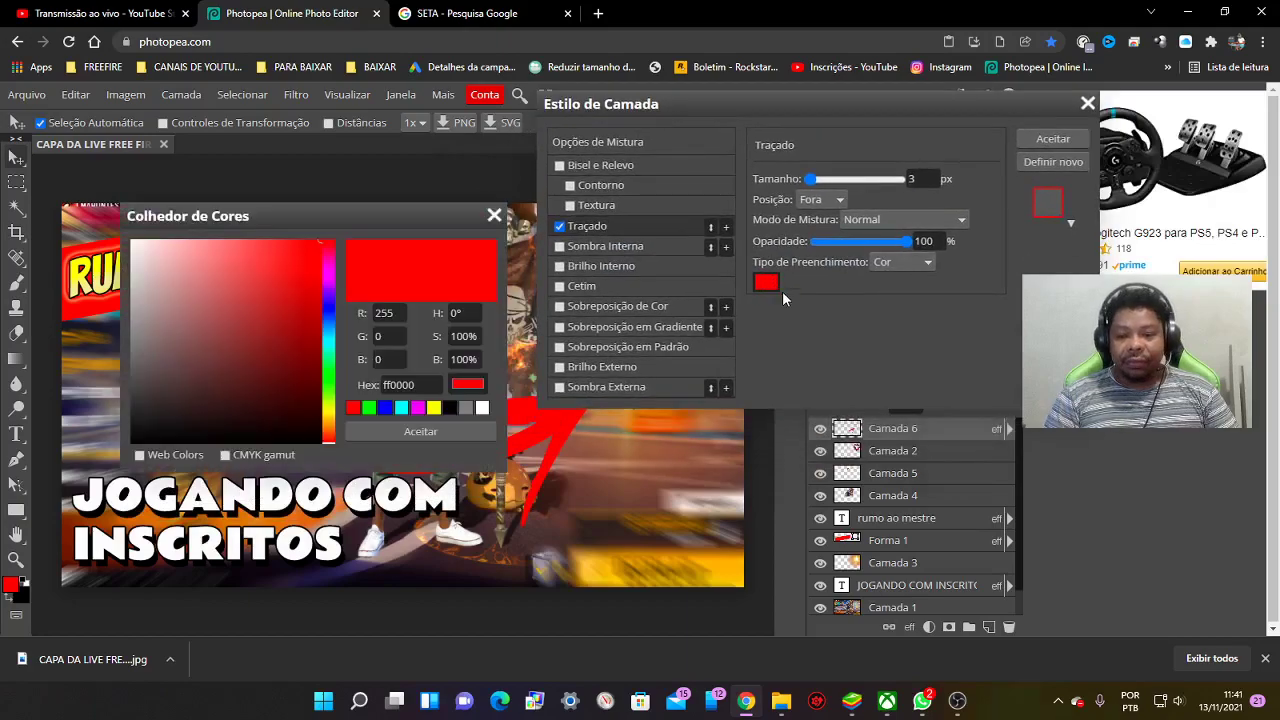
click(481, 410)
click(557, 420)
click(1028, 146)
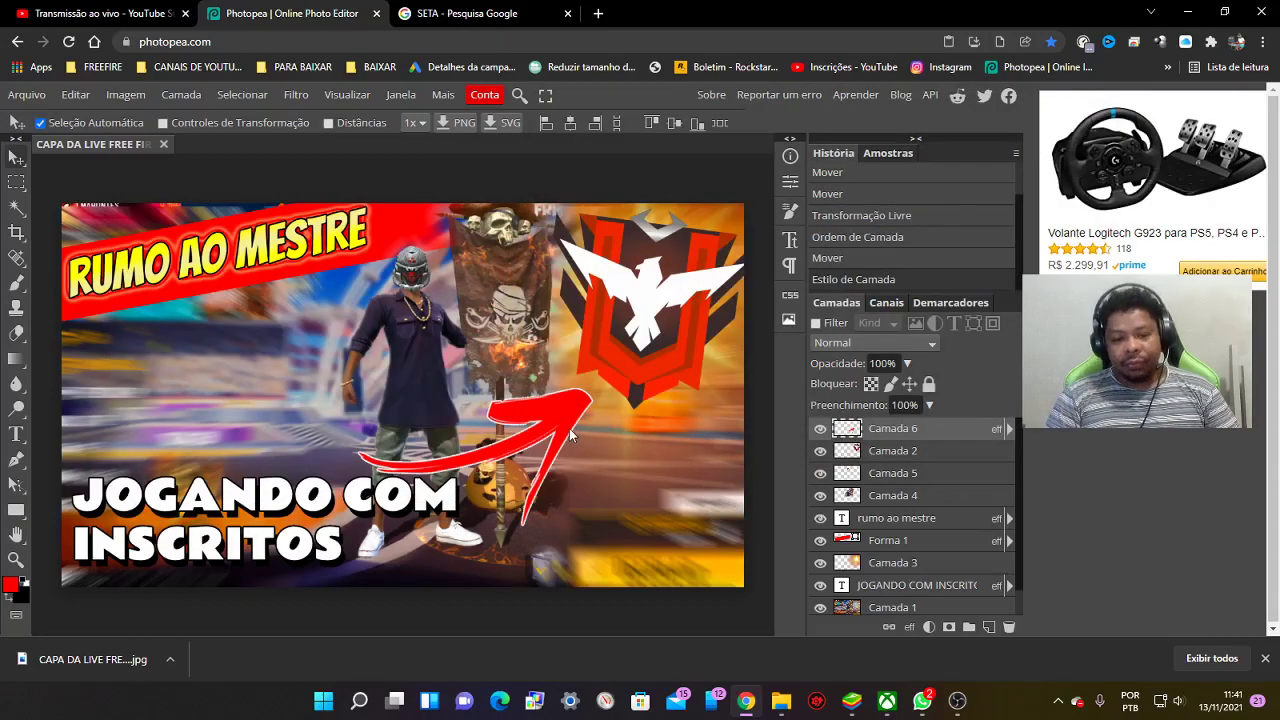
mouse_move(568, 440)
mouse_down()
mouse_move(603, 464)
mouse_move(305, 370)
mouse_up()
Rotate the red arrow so it comes from the left, pointing right at the character
key(ctrl+t)
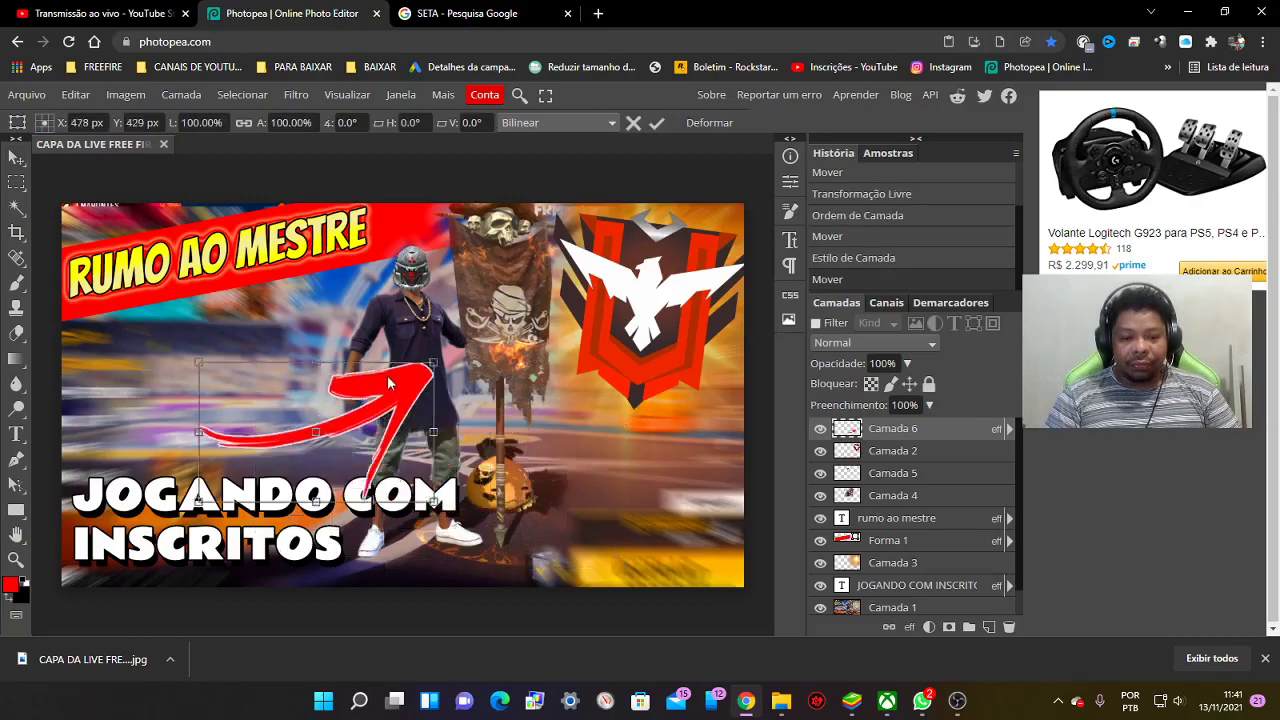
mouse_move(355, 320)
mouse_down()
mouse_move(256, 440)
mouse_move(364, 422)
mouse_move(322, 432)
mouse_up()
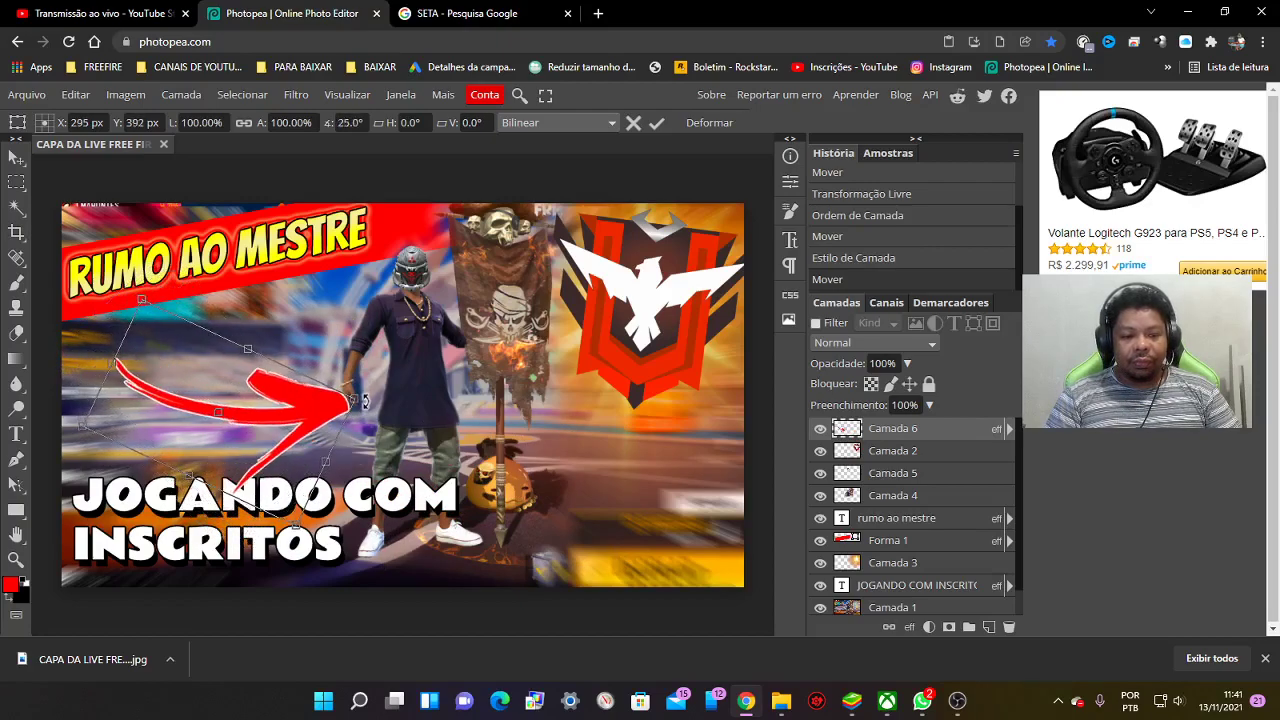
key(Return)
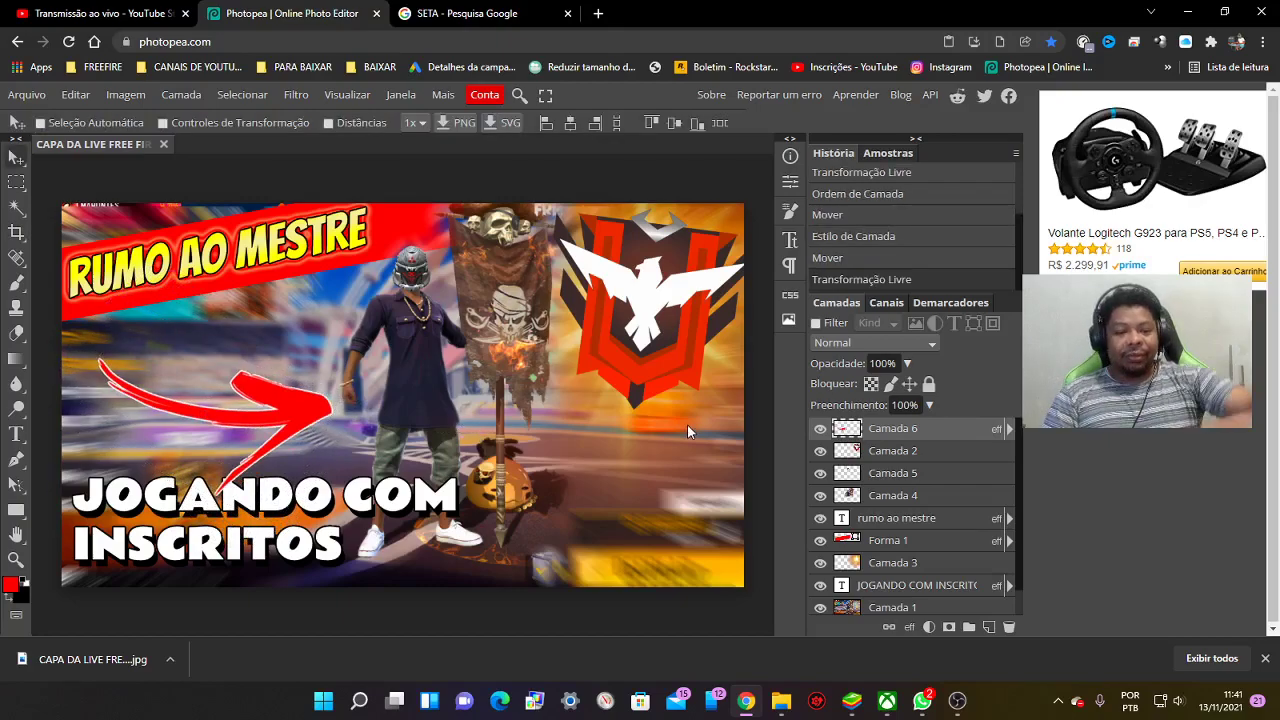